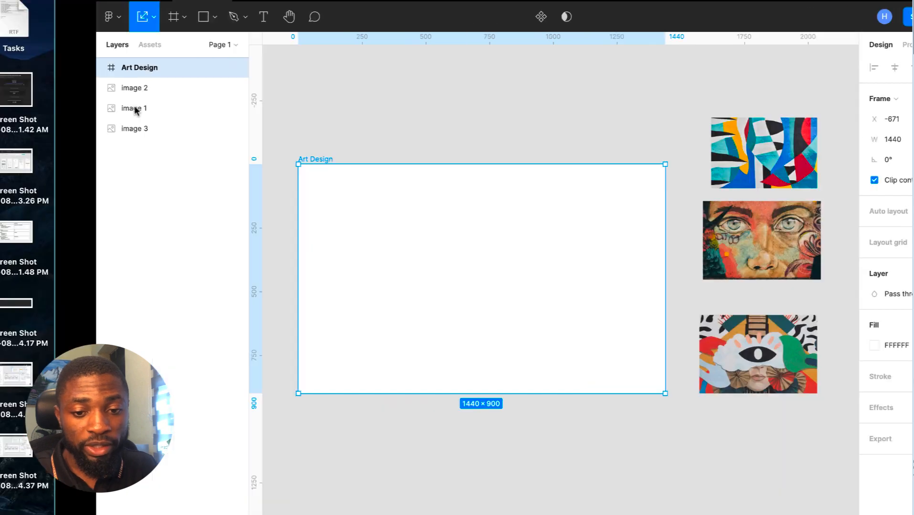
- Select the three artworks on the photo page, then select the Art Design frame
{"action": "key", "text": "ctrl+Right"}
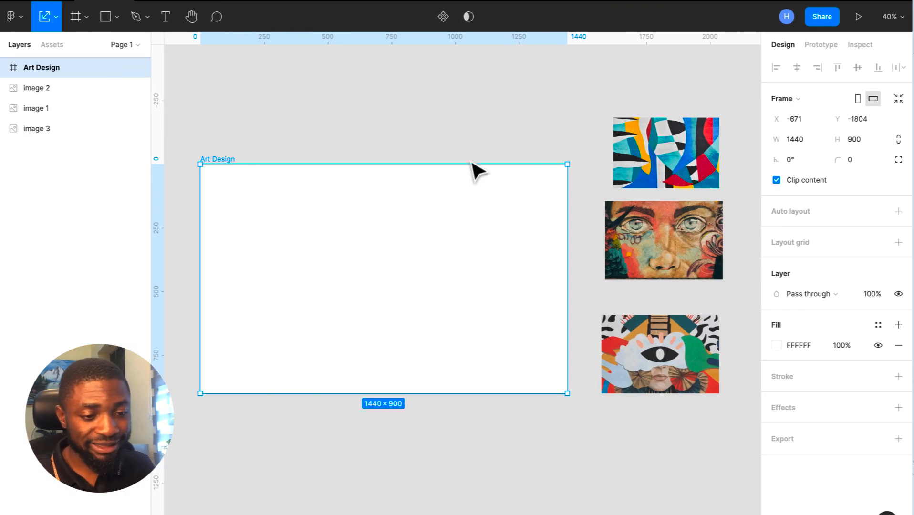
{"action": "left_click", "coordinate": [648, 166]}
{"action": "left_click", "coordinate": [691, 239]}
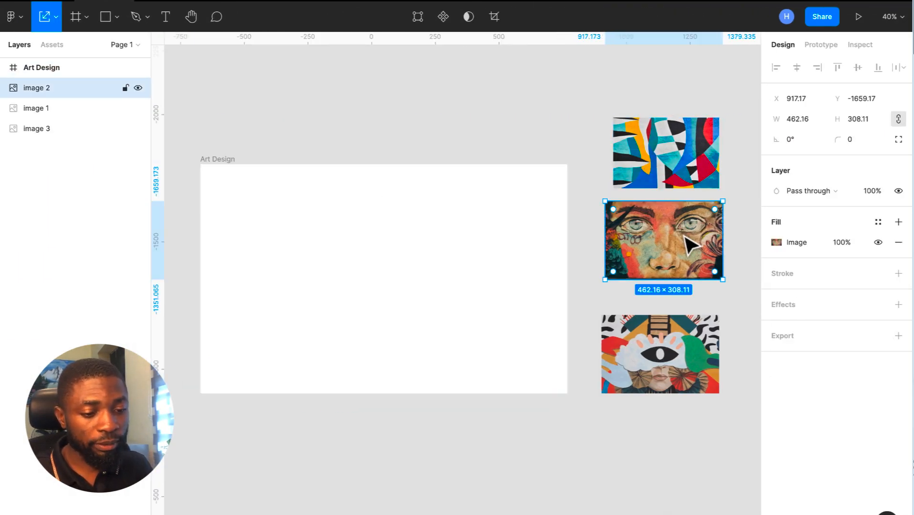
{"action": "left_click", "coordinate": [686, 369]}
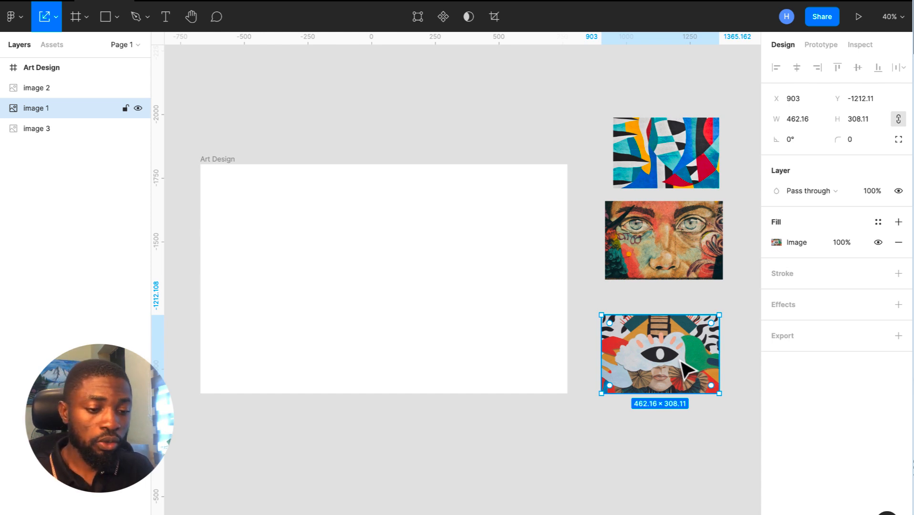
{"action": "left_click", "coordinate": [220, 173]}
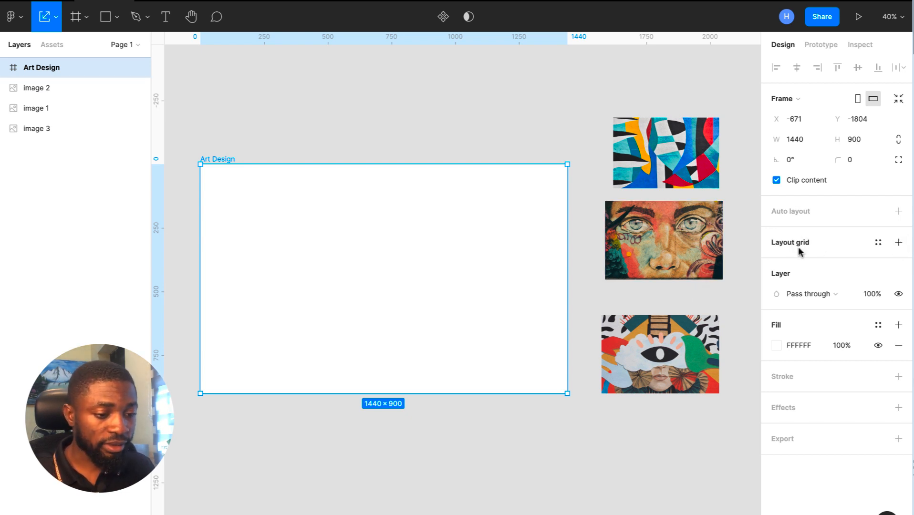
- Add a layout grid to the frame set to 12 stretched columns
{"action": "left_click", "coordinate": [898, 243]}
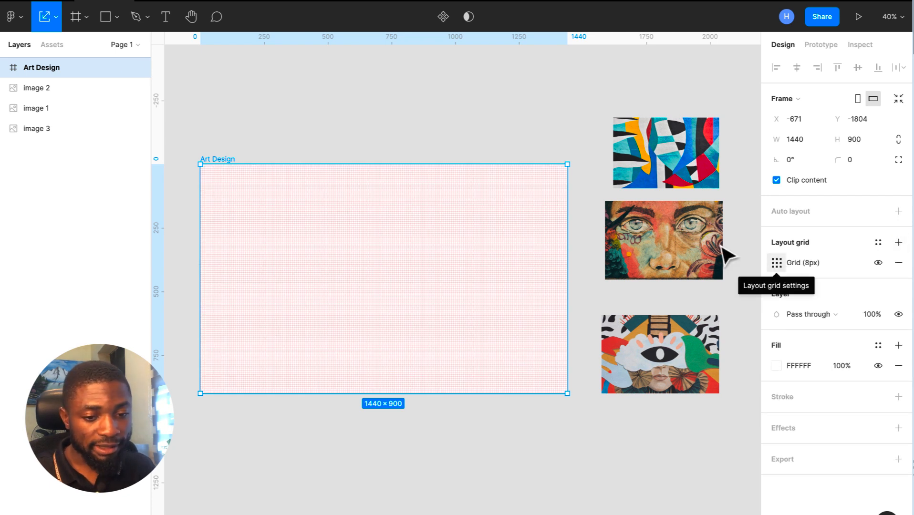
{"action": "left_click", "coordinate": [777, 263]}
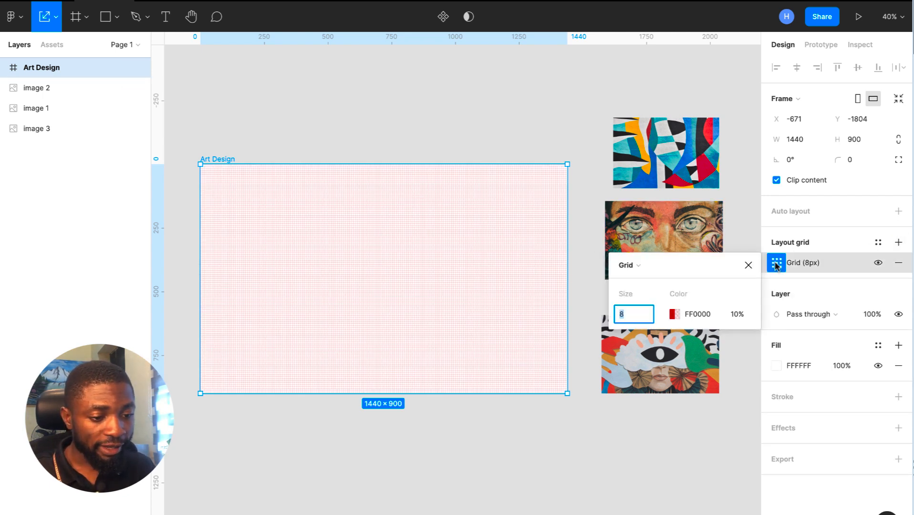
{"action": "left_click", "coordinate": [629, 266]}
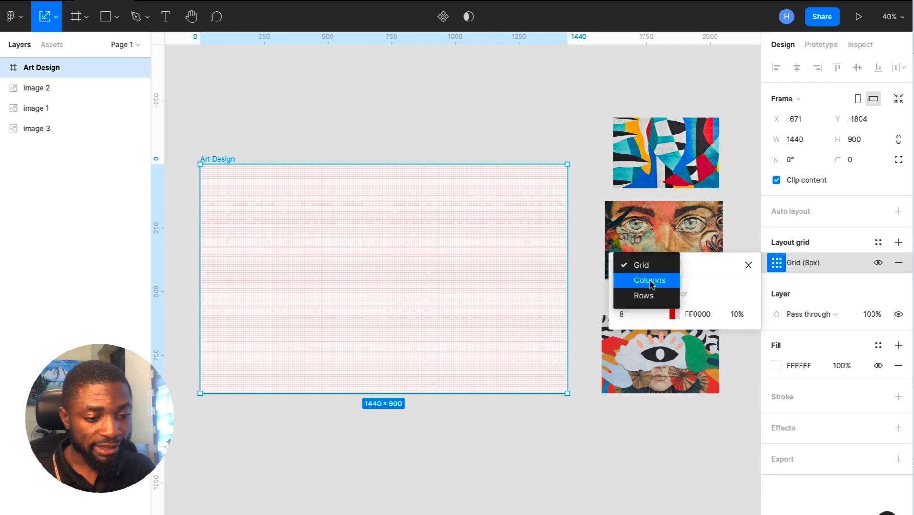
{"action": "left_click", "coordinate": [649, 280]}
{"action": "type", "text": "12"}
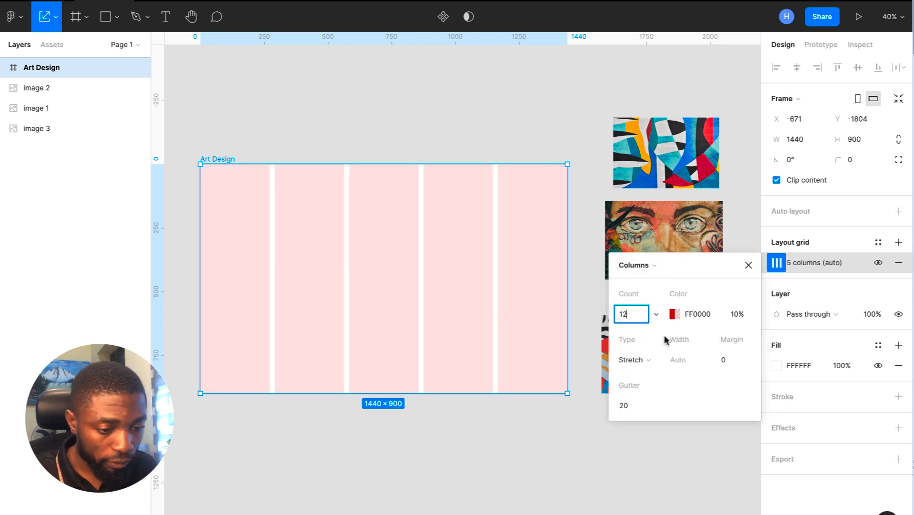
{"action": "left_click", "coordinate": [646, 360]}
{"action": "left_click", "coordinate": [649, 365]}
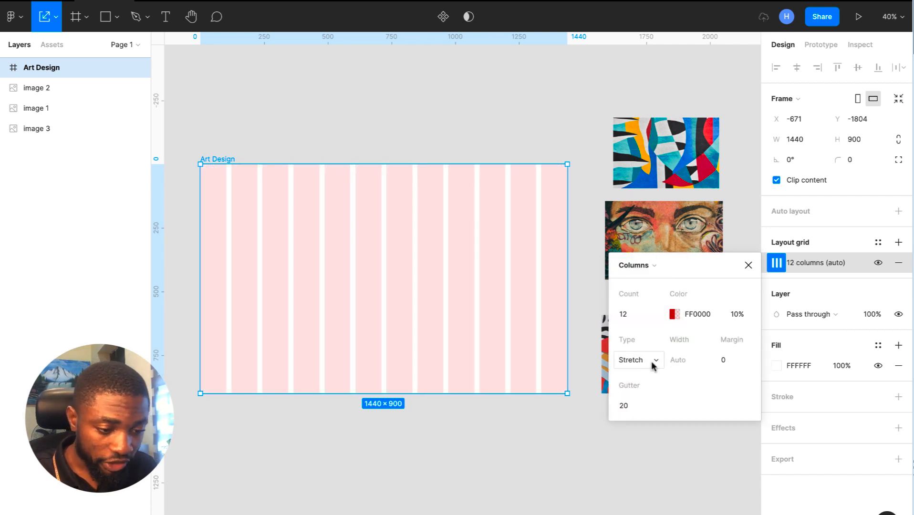
- Set the column grid's margin to 100 and gutter to 24
{"action": "left_click", "coordinate": [726, 361]}
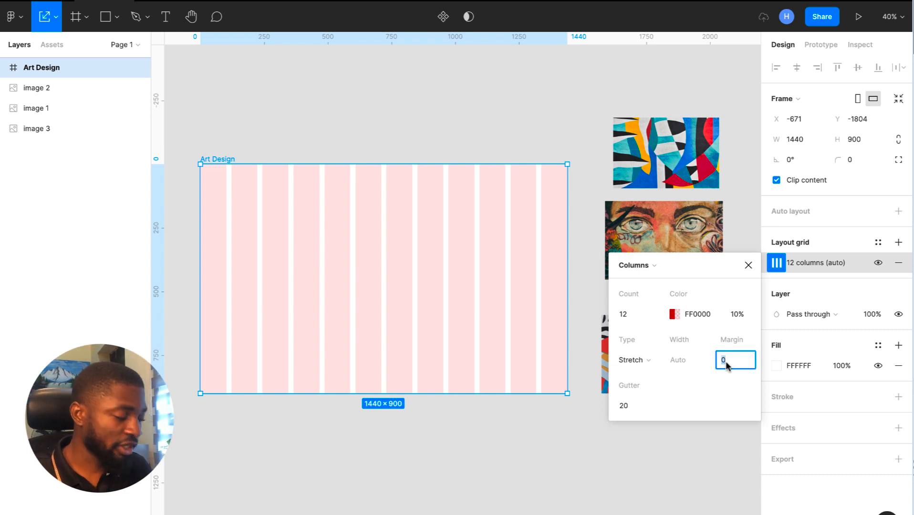
{"action": "type", "text": "12"}
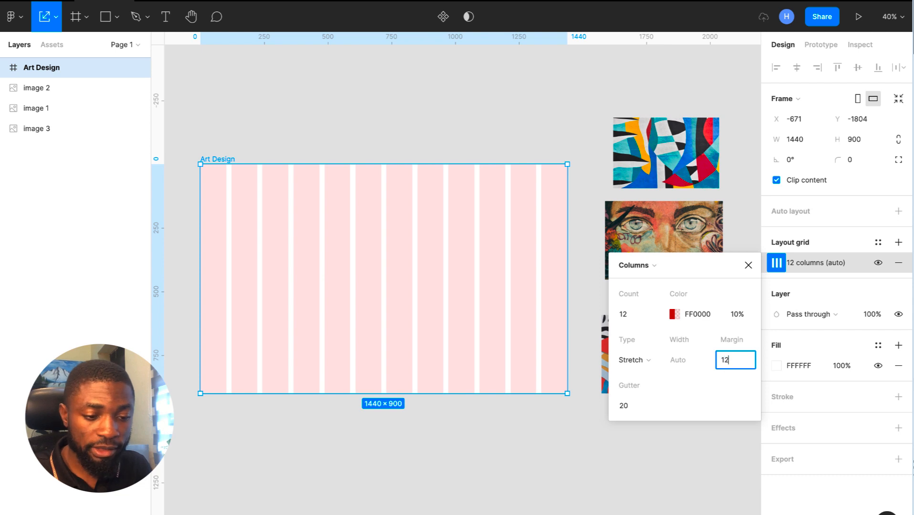
{"action": "key", "text": "BackSpace"}
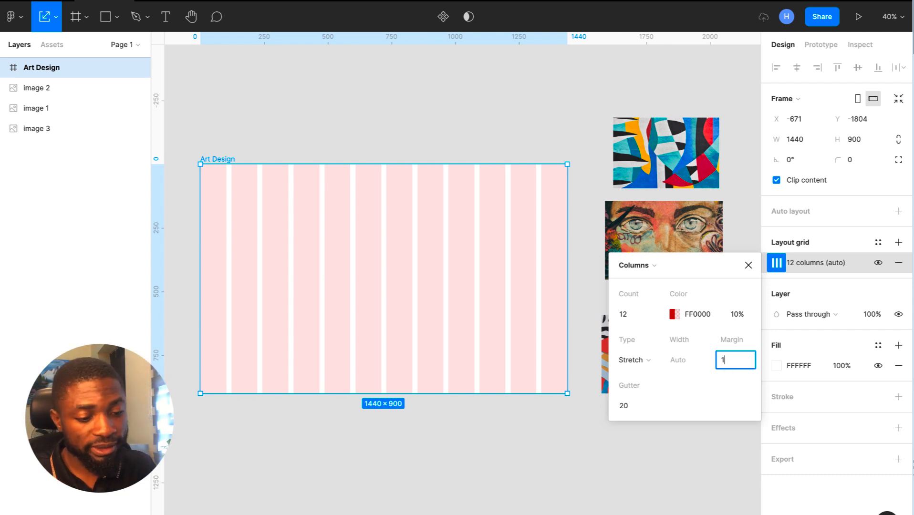
{"action": "type", "text": "00"}
{"action": "left_click", "coordinate": [631, 406]}
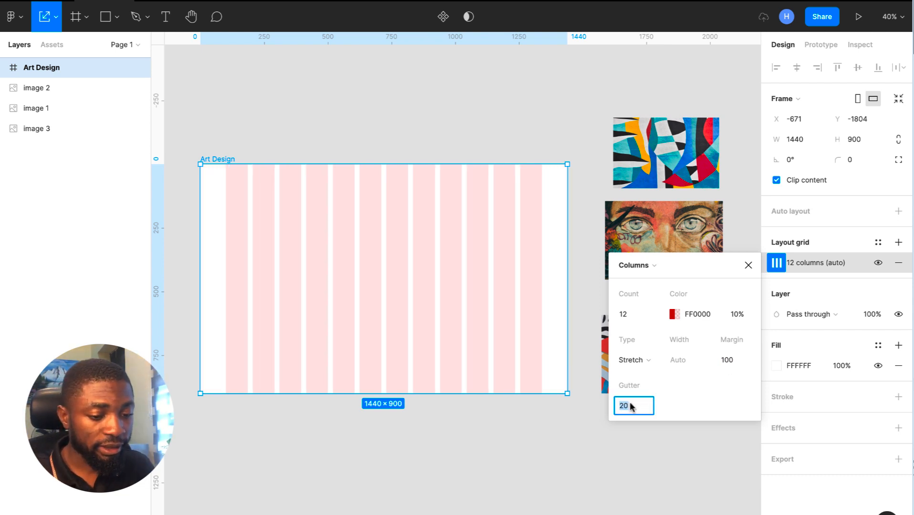
{"action": "type", "text": "24"}
{"action": "key", "text": "Return"}
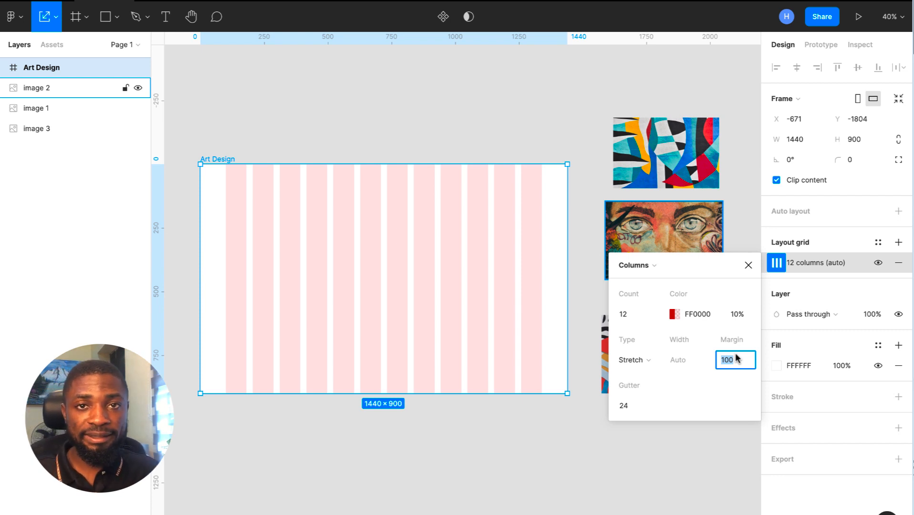
- Add a second layout grid to the frame as 300 rows
{"action": "left_click", "coordinate": [747, 267]}
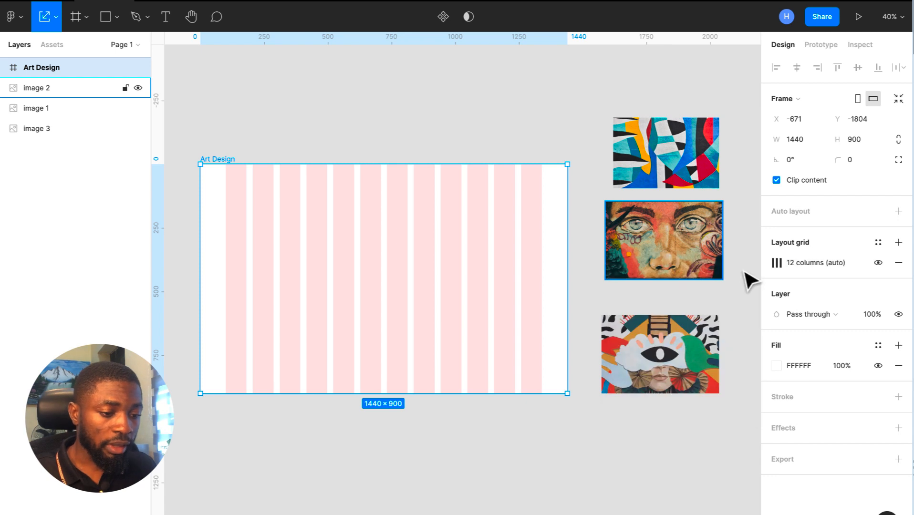
{"action": "left_click", "coordinate": [899, 242]}
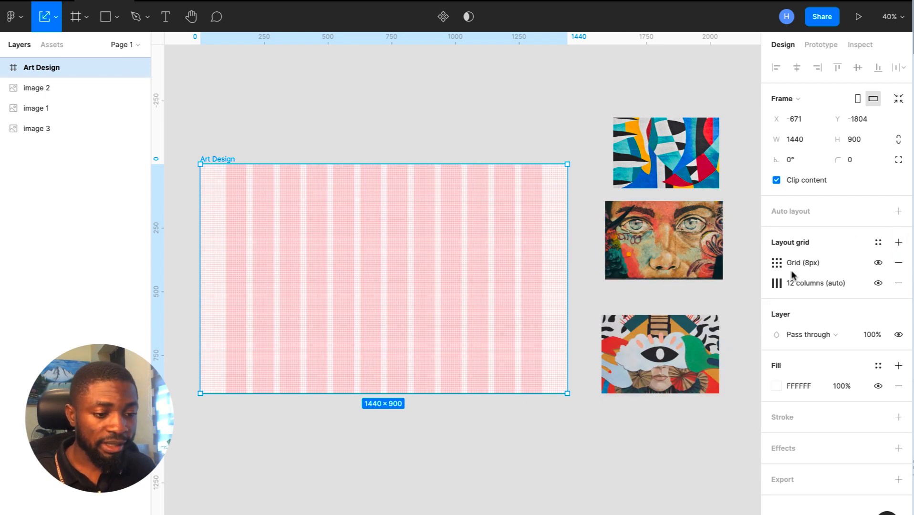
{"action": "left_click", "coordinate": [775, 263]}
{"action": "left_click", "coordinate": [649, 265]}
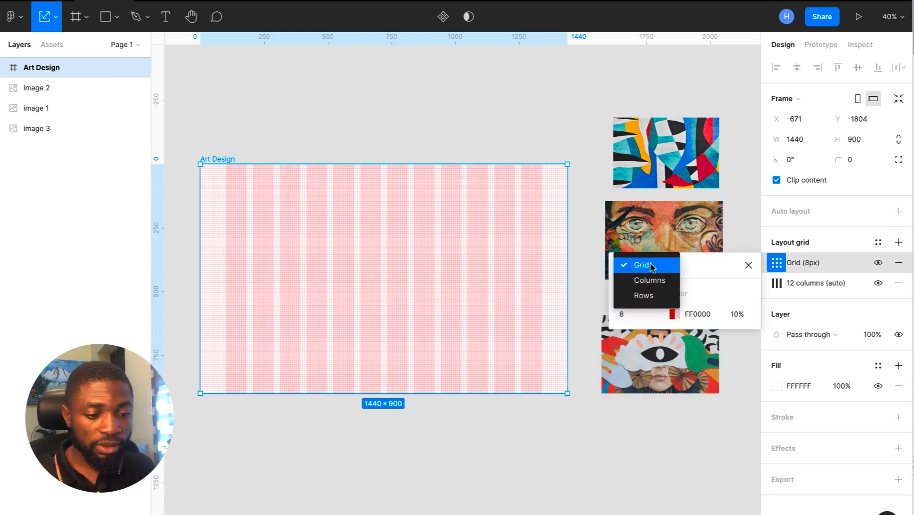
{"action": "left_click", "coordinate": [649, 296]}
{"action": "left_click", "coordinate": [634, 315]}
{"action": "type", "text": "300"}
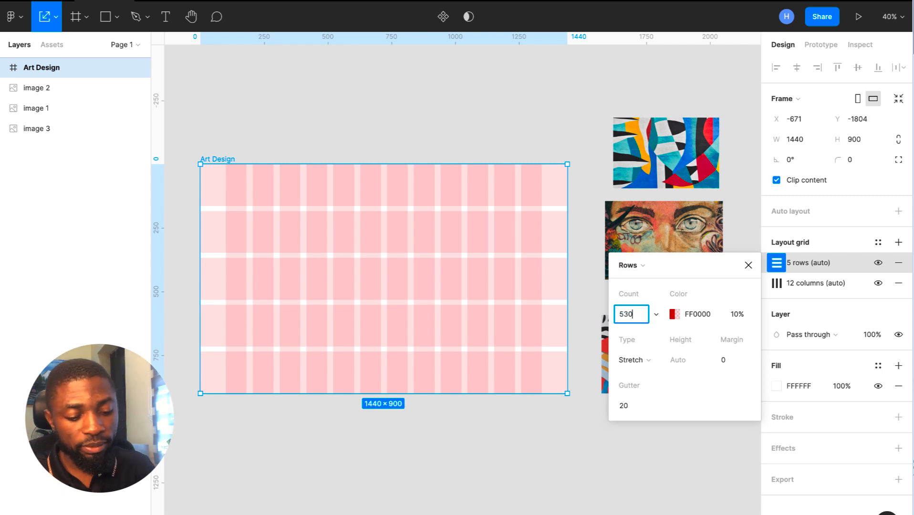
{"action": "key", "text": "BackSpace"}
{"action": "key", "text": "BackSpace"}
{"action": "key", "text": "BackSpace"}
{"action": "key", "text": "BackSpace"}
{"action": "type", "text": "300"}
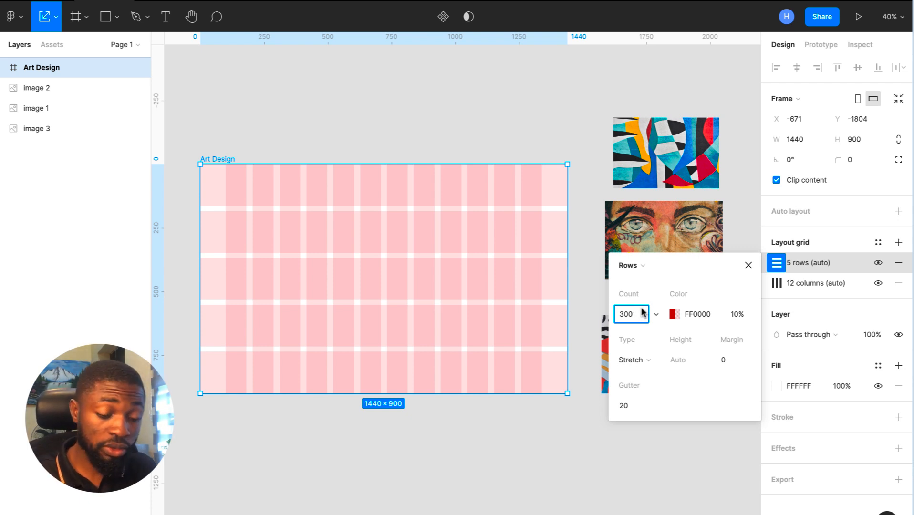
- Align the rows to the top with height 8 and a 0 gutter
{"action": "left_click", "coordinate": [642, 361]}
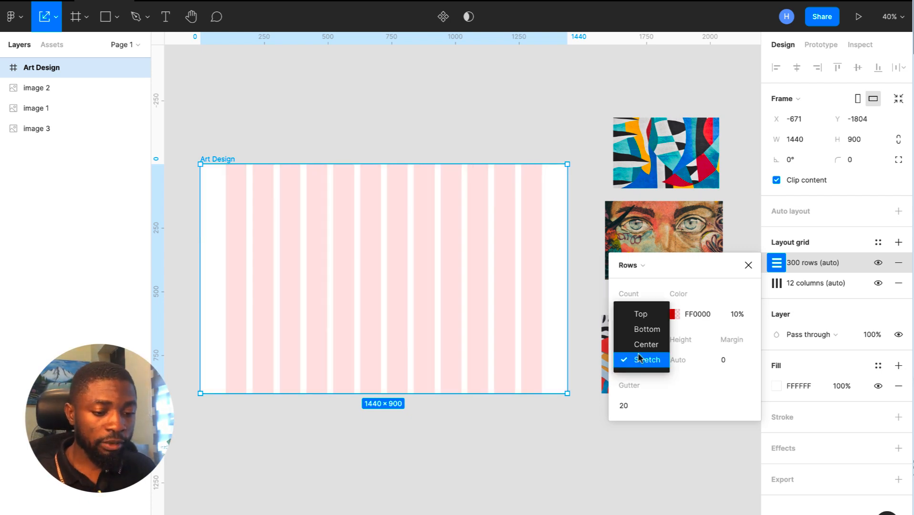
{"action": "left_click", "coordinate": [641, 315]}
{"action": "left_click", "coordinate": [676, 360]}
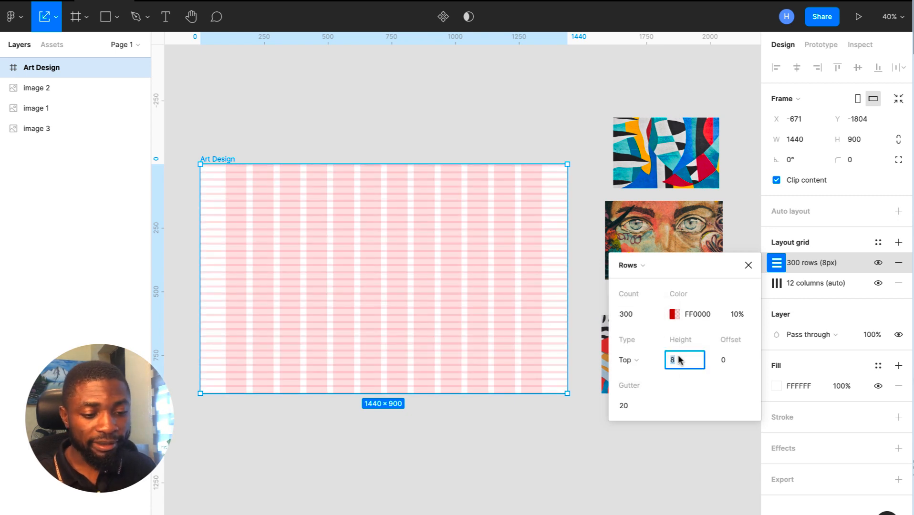
{"action": "left_click", "coordinate": [631, 407]}
{"action": "type", "text": "0"}
{"action": "key", "text": "Return"}
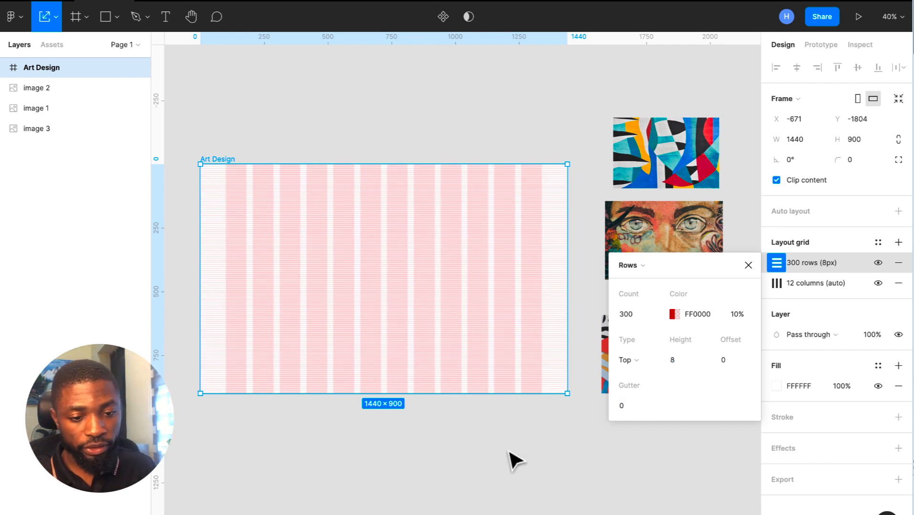
{"action": "left_click", "coordinate": [355, 106]}
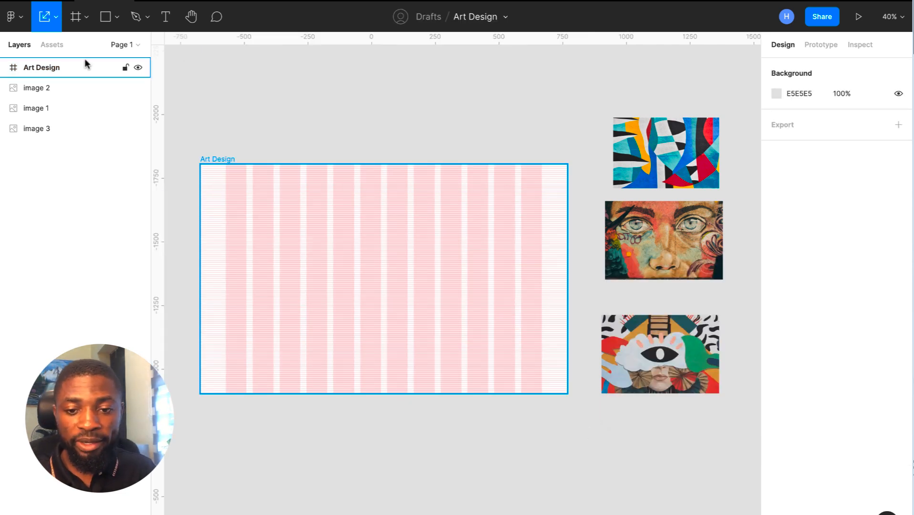
{"action": "left_click", "coordinate": [22, 24]}
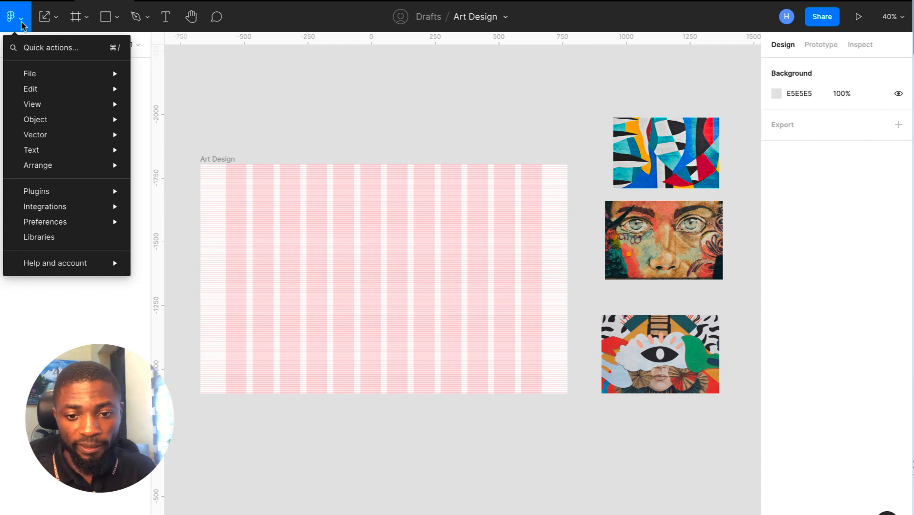
{"action": "mouse_move", "coordinate": [82, 223]}
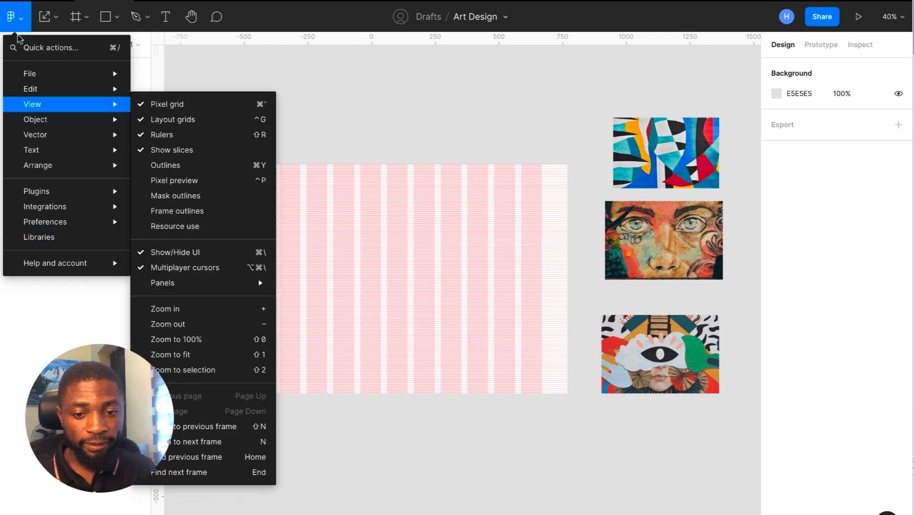
{"action": "mouse_move", "coordinate": [129, 222]}
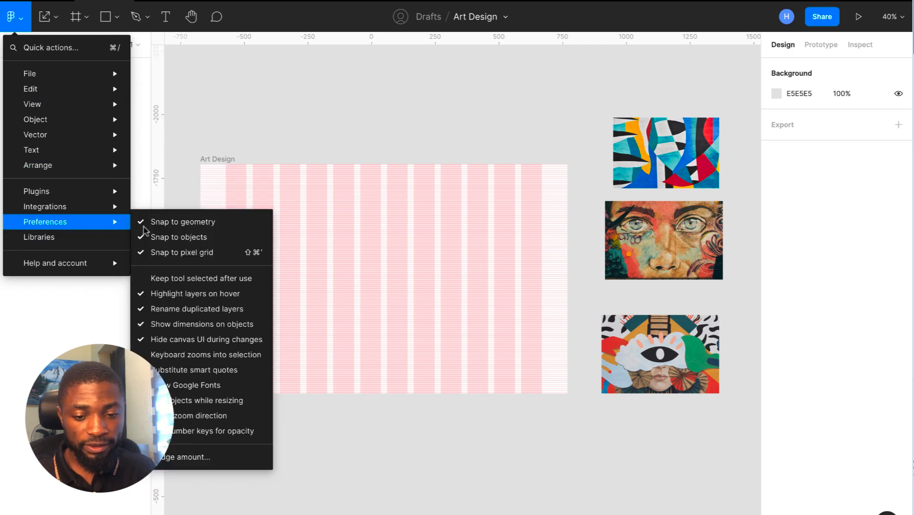
{"action": "left_click", "coordinate": [198, 459]}
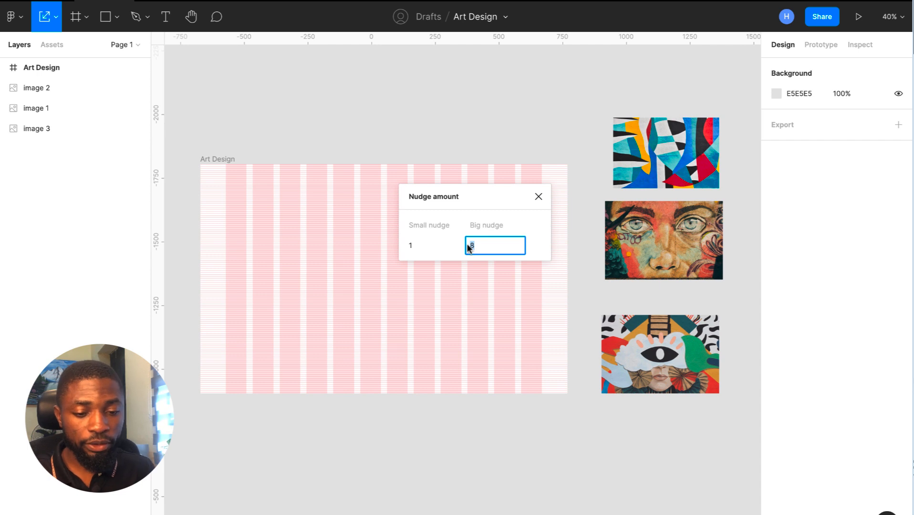
{"action": "left_click", "coordinate": [536, 202]}
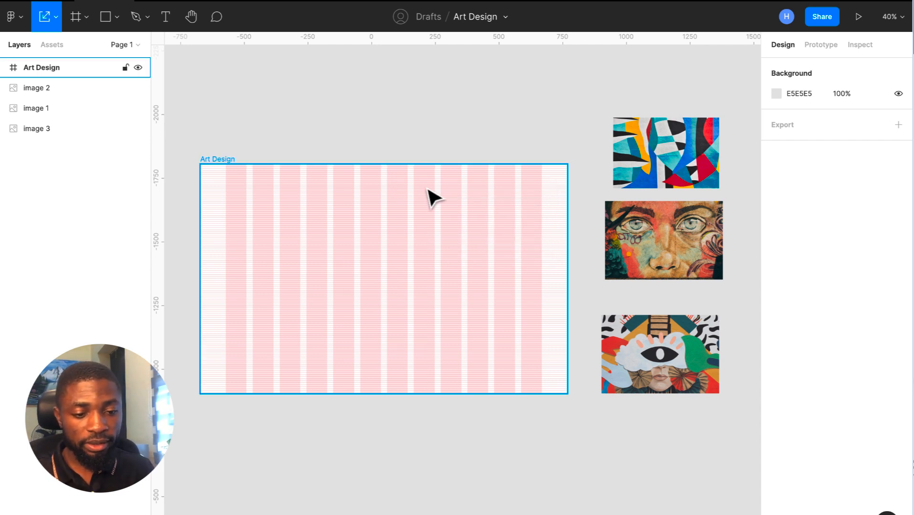
{"action": "scroll", "coordinate": [427, 188], "scroll_direction": "up", "scroll_amount": 1}
{"action": "scroll", "coordinate": [428, 197], "scroll_direction": "up", "scroll_amount": 2}
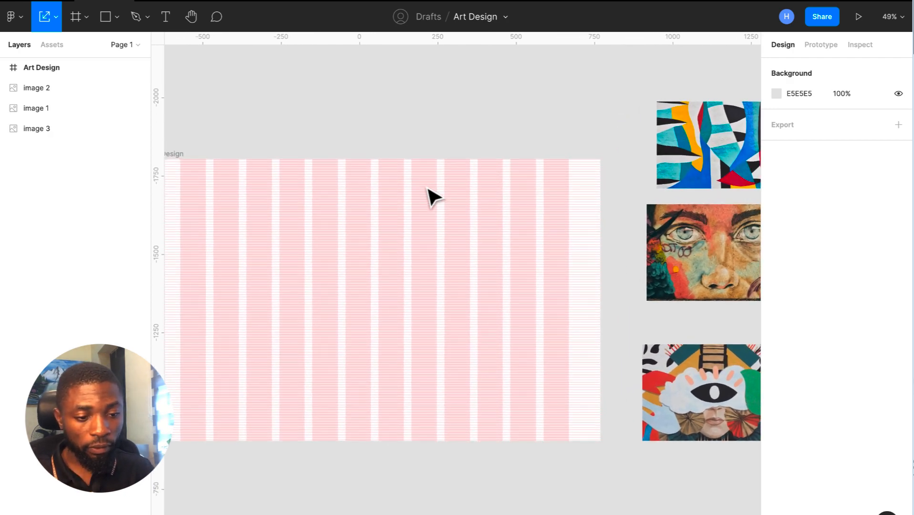
{"action": "scroll", "coordinate": [428, 197], "scroll_direction": "left", "scroll_amount": 3}
{"action": "scroll", "coordinate": [429, 197], "scroll_direction": "down", "scroll_amount": 1}
{"action": "left_click", "coordinate": [257, 131]}
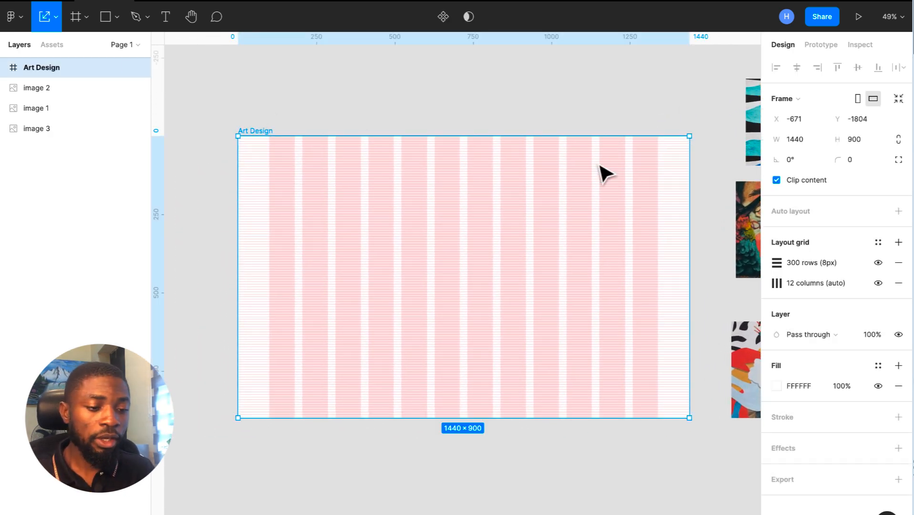
{"action": "left_click", "coordinate": [878, 263]}
{"action": "left_click", "coordinate": [878, 283]}
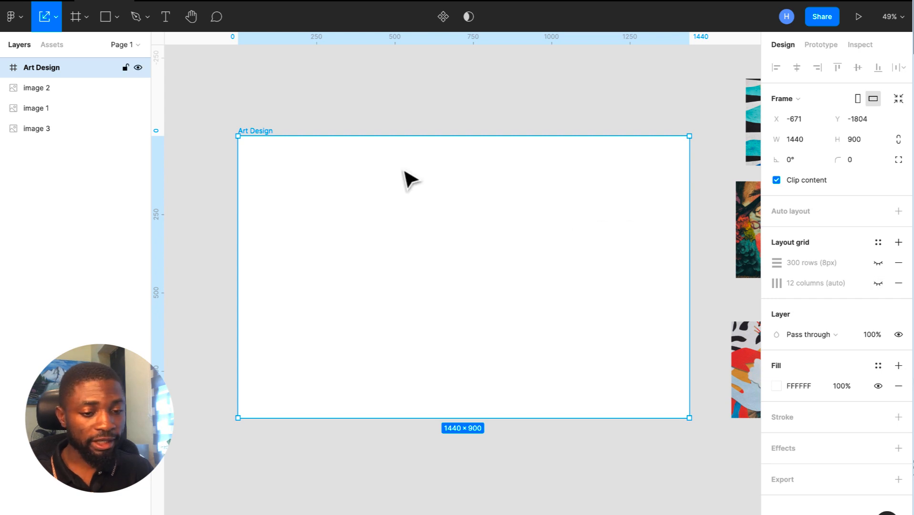
{"action": "scroll", "coordinate": [404, 171], "scroll_direction": "right", "scroll_amount": 3}
{"action": "scroll", "coordinate": [404, 169], "scroll_direction": "up", "scroll_amount": 1}
{"action": "scroll", "coordinate": [403, 168], "scroll_direction": "down", "scroll_amount": 3}
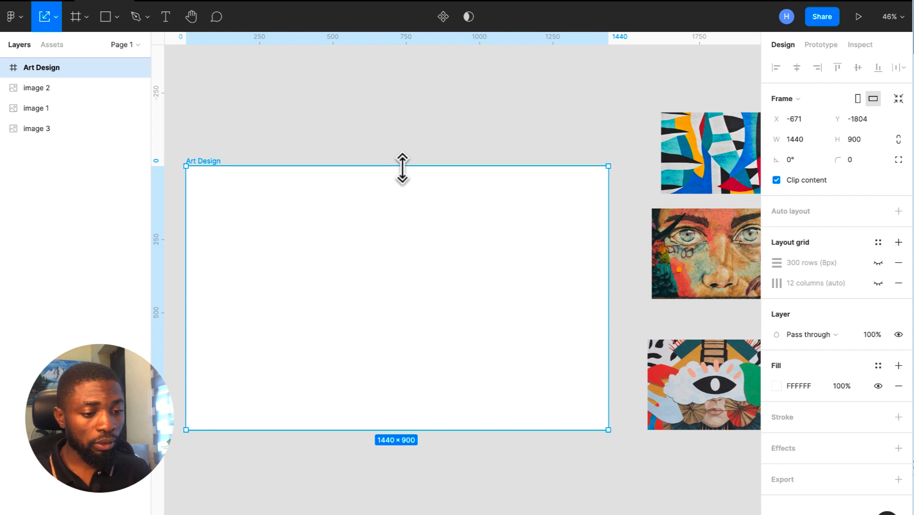
{"action": "scroll", "coordinate": [404, 177], "scroll_direction": "down", "scroll_amount": 2}
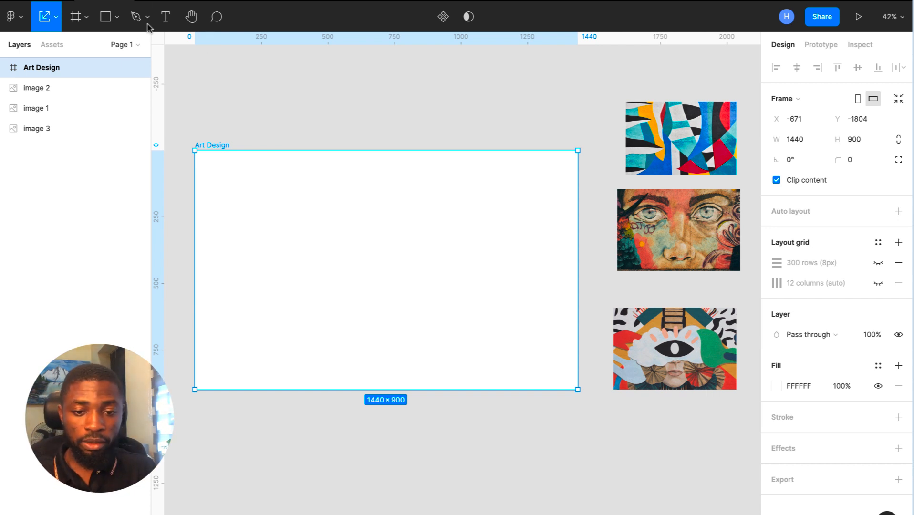
- Drag the cyclops artwork to just above the Art Design frame and reselect the frame
{"action": "left_click_drag", "start_coordinate": [692, 375], "coordinate": [479, 137]}
{"action": "scroll", "coordinate": [481, 136], "scroll_direction": "up", "scroll_amount": 3}
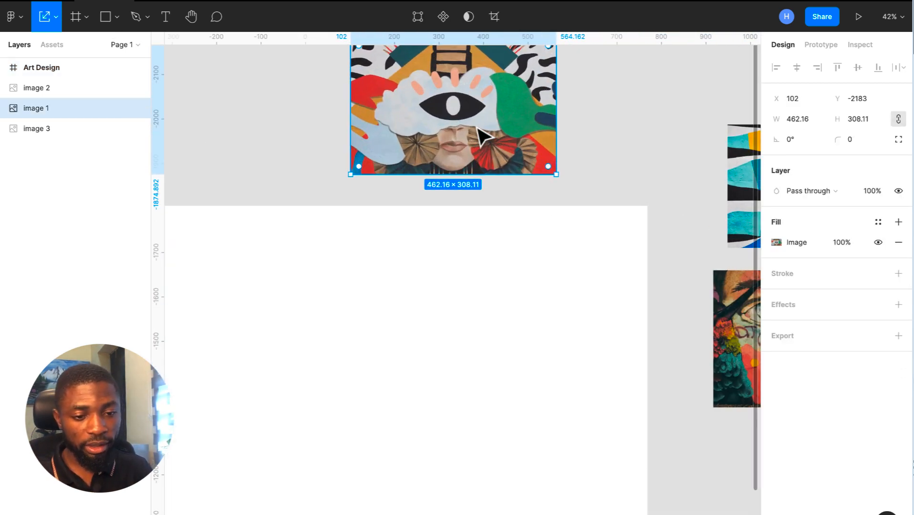
{"action": "scroll", "coordinate": [472, 125], "scroll_direction": "down", "scroll_amount": 3}
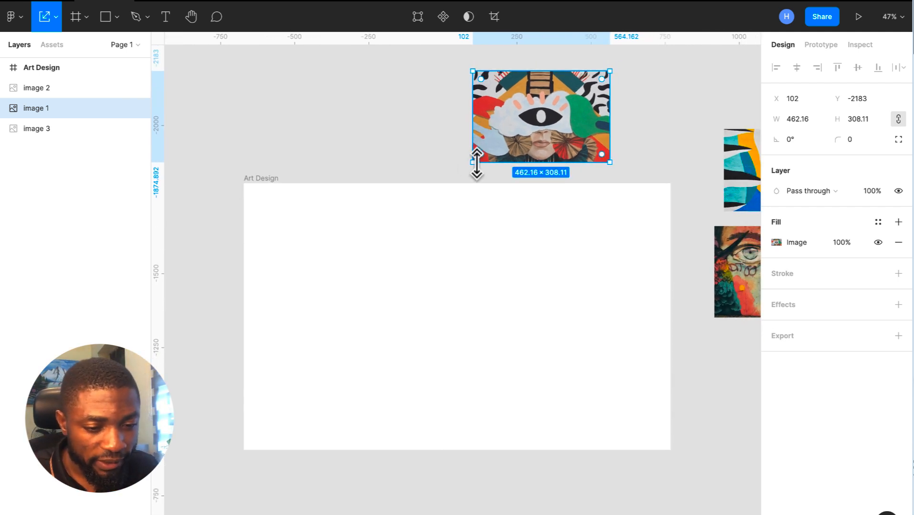
{"action": "left_click", "coordinate": [305, 203]}
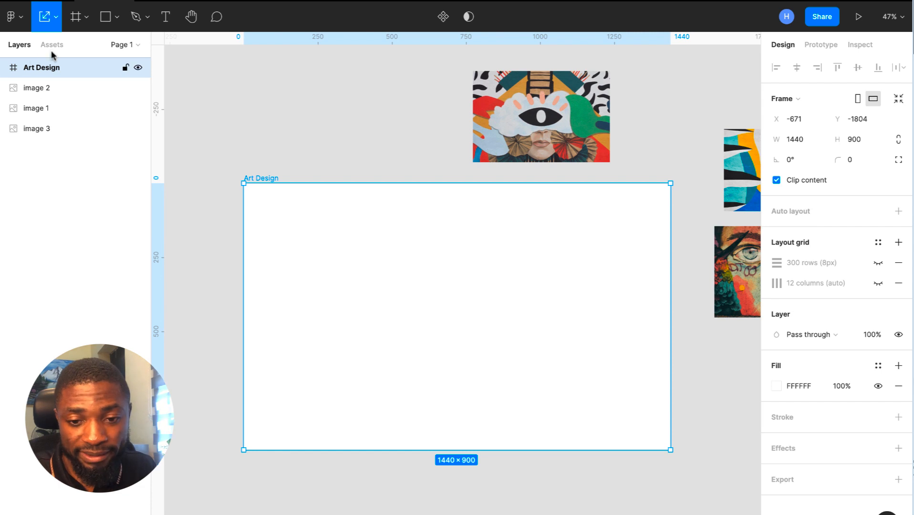
- Eyedrop a light blue from the cyclops artwork as the frame's fill
{"action": "left_click", "coordinate": [58, 19]}
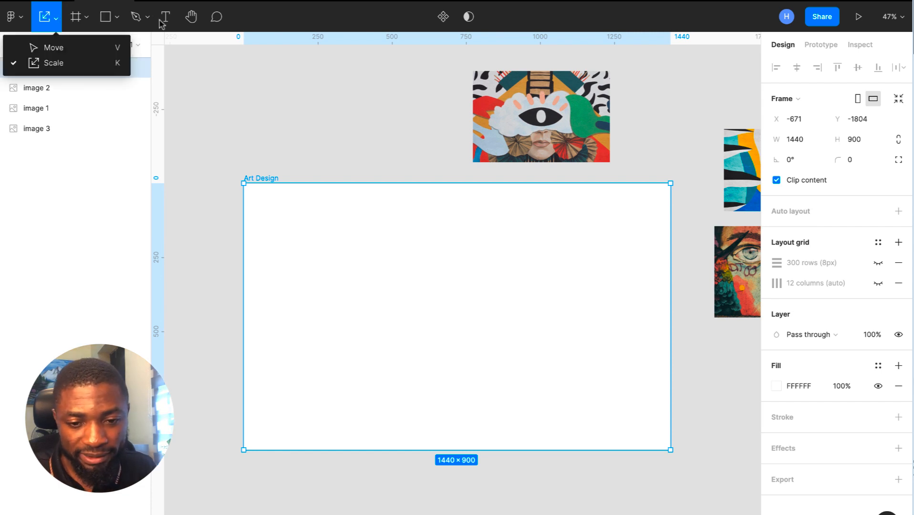
{"action": "left_click", "coordinate": [776, 388]}
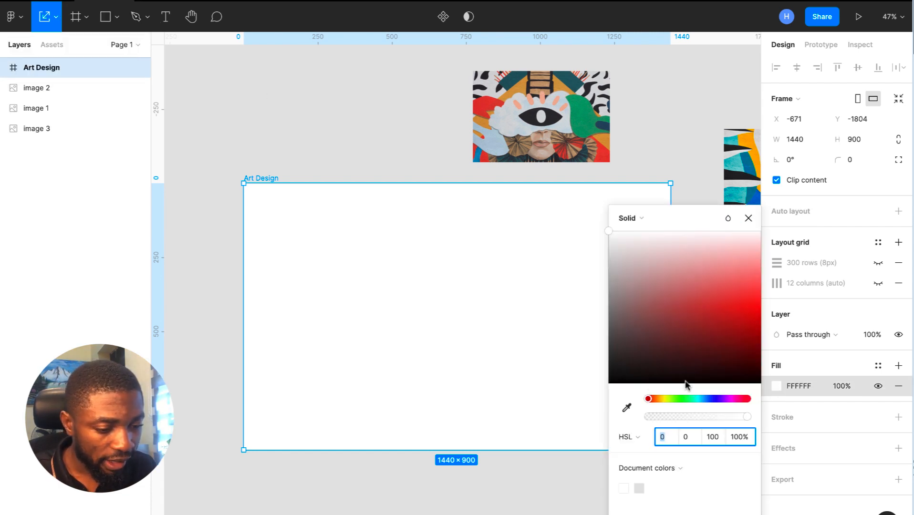
{"action": "left_click", "coordinate": [627, 409]}
{"action": "left_click", "coordinate": [517, 126]}
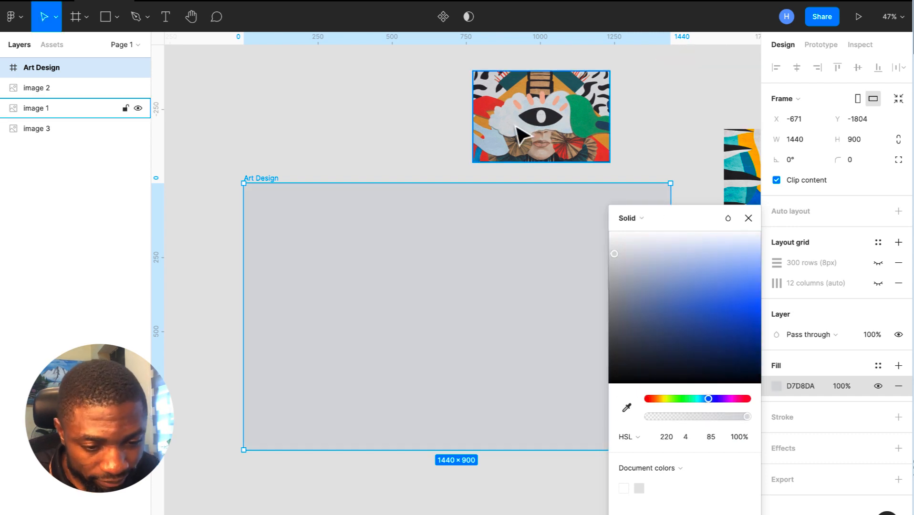
{"action": "left_click", "coordinate": [627, 410]}
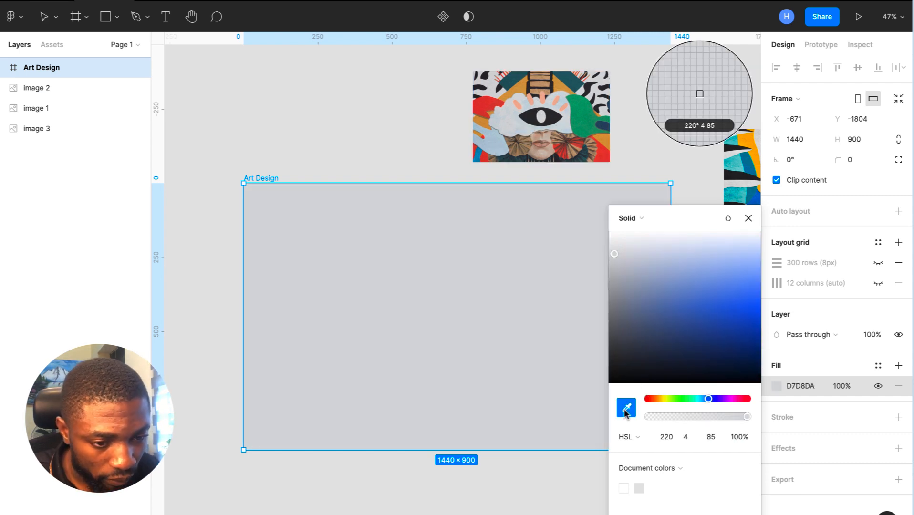
{"action": "left_click", "coordinate": [509, 141]}
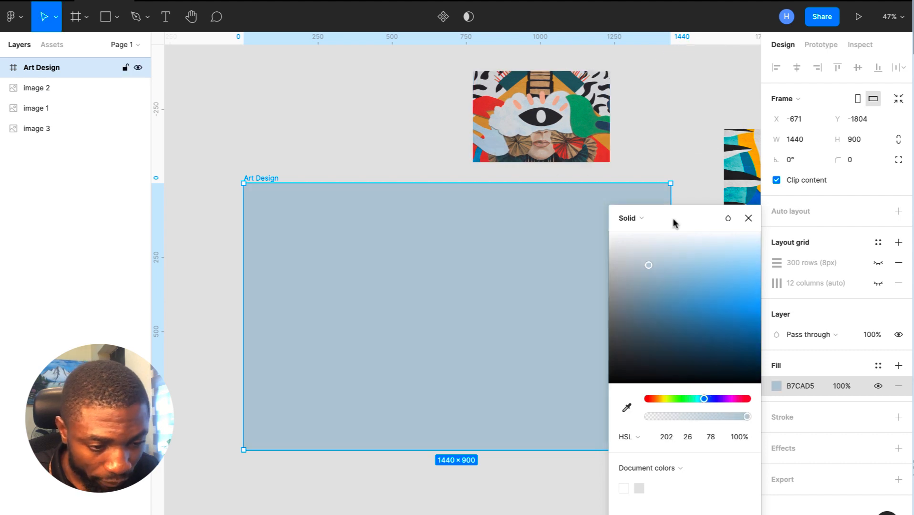
{"action": "left_click", "coordinate": [748, 219]}
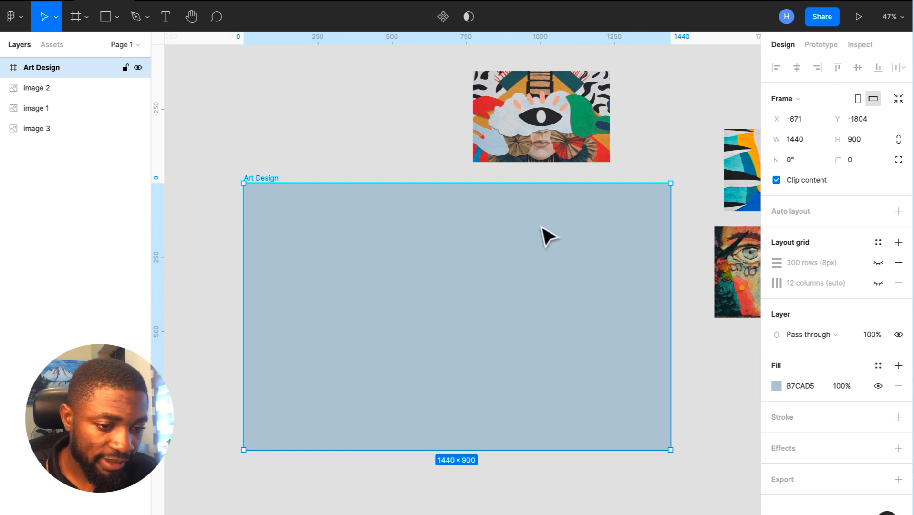
- Set the frame fill's HSL lightness to 98, giving F9FAFB
{"action": "left_click", "coordinate": [779, 391]}
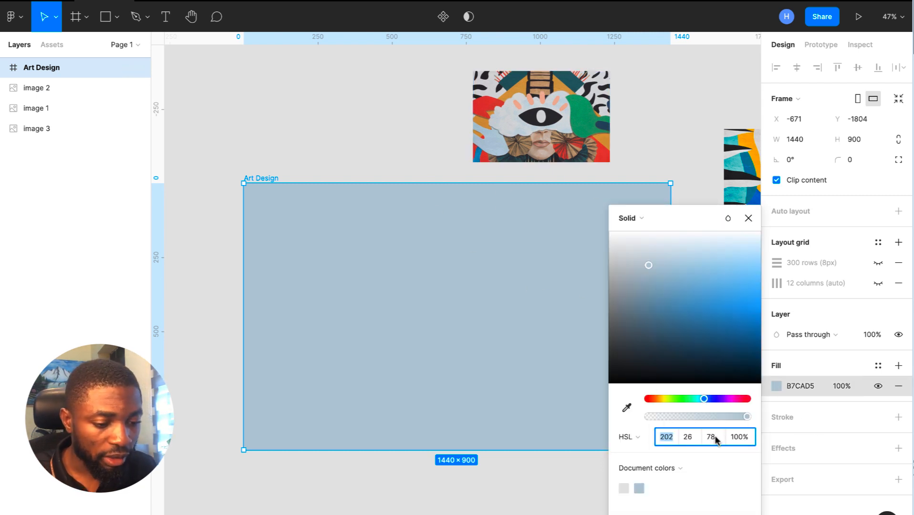
{"action": "left_click", "coordinate": [637, 439]}
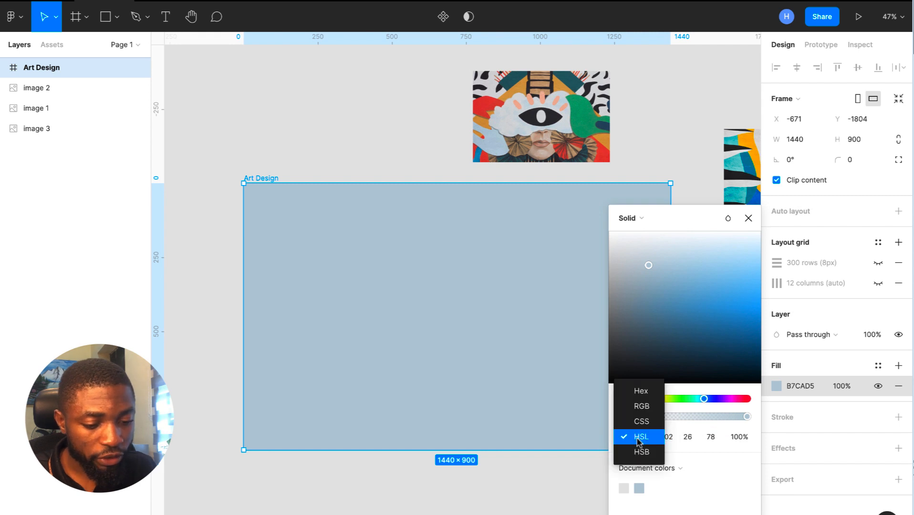
{"action": "left_click", "coordinate": [649, 438]}
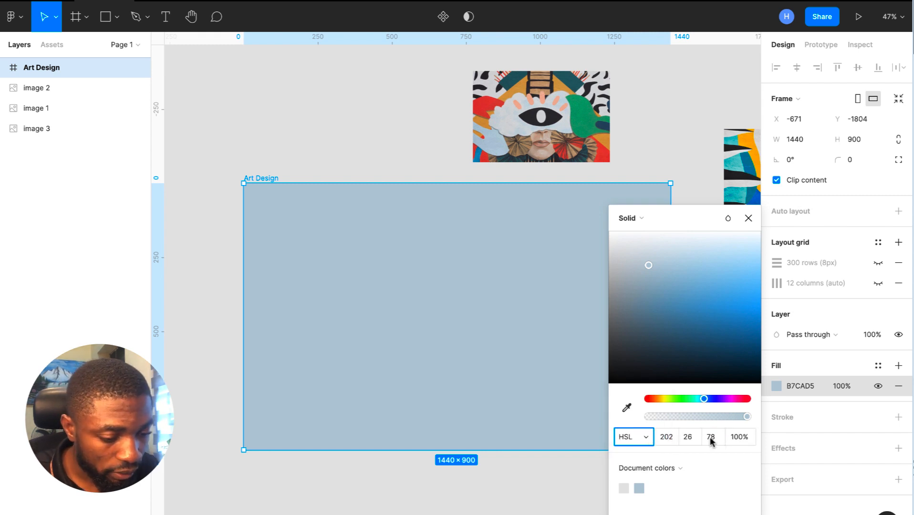
{"action": "left_click", "coordinate": [715, 438]}
{"action": "type", "text": "98"}
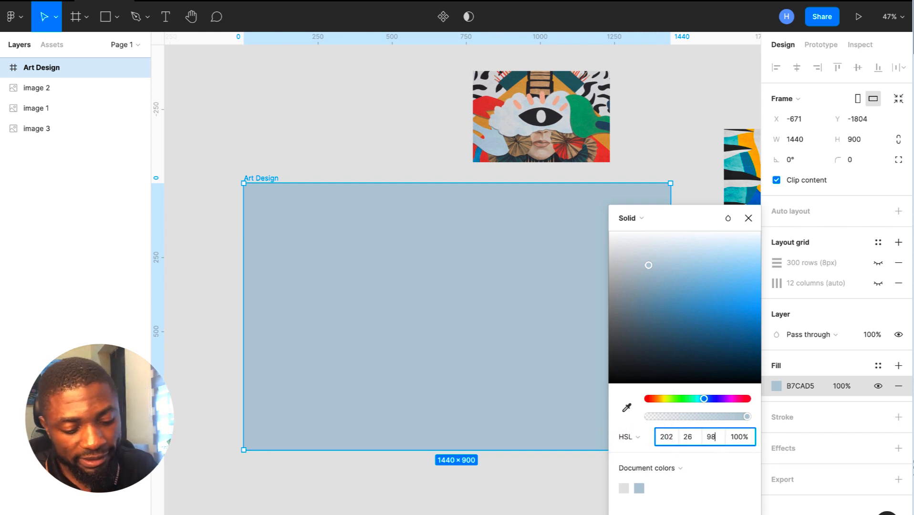
{"action": "key", "text": "Return"}
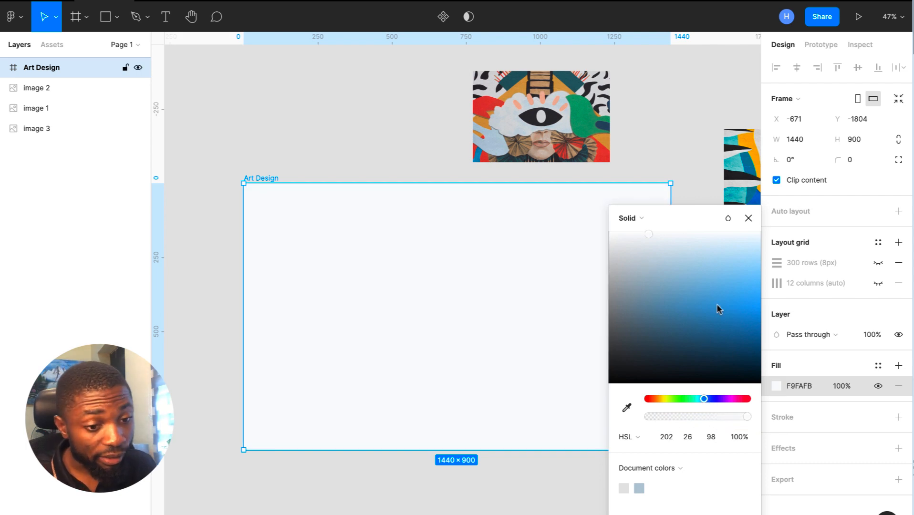
- Compare lightness 96 against 98, keep 98, and preview the frame background
{"action": "left_click", "coordinate": [712, 438]}
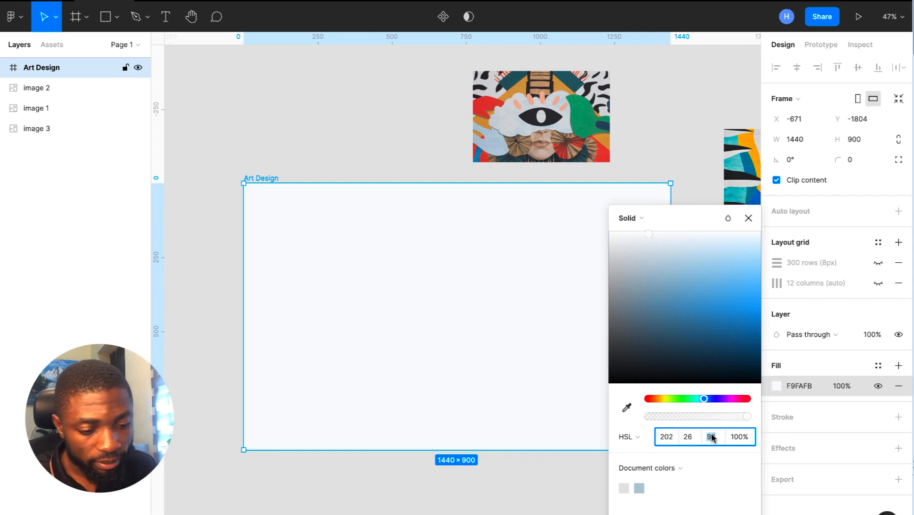
{"action": "type", "text": "96"}
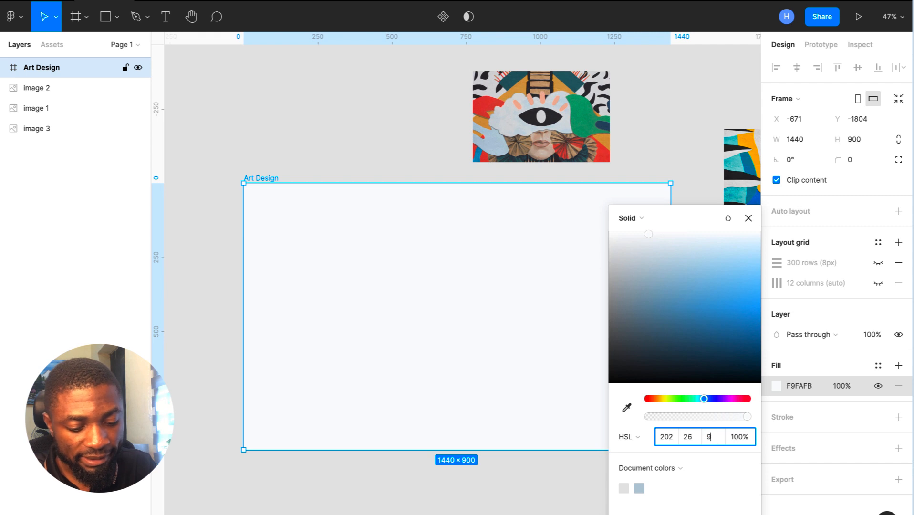
{"action": "key", "text": "Return"}
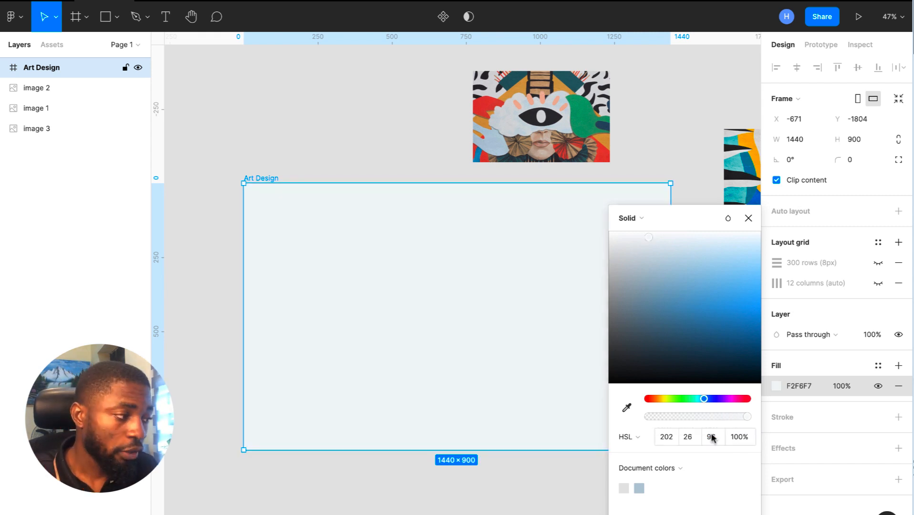
{"action": "left_click", "coordinate": [712, 438]}
{"action": "type", "text": "98"}
{"action": "key", "text": "Return"}
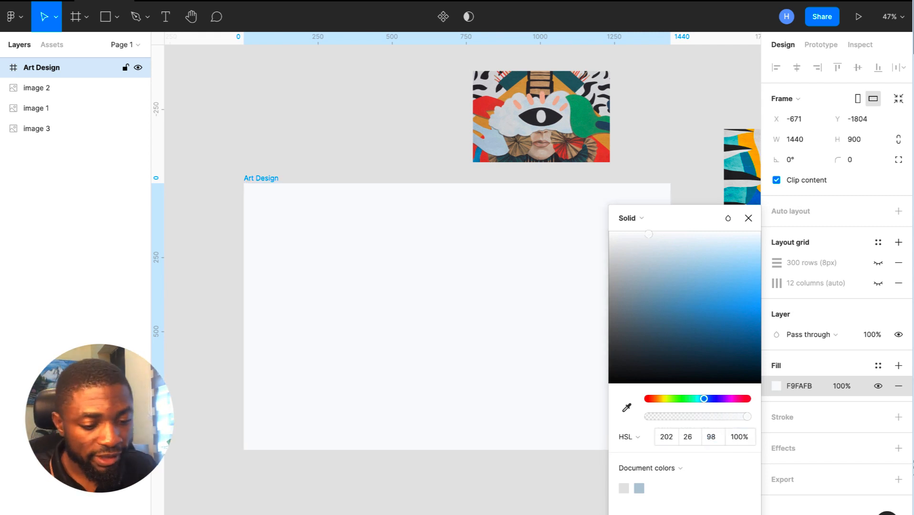
{"action": "left_click", "coordinate": [748, 218]}
{"action": "left_click", "coordinate": [667, 156]}
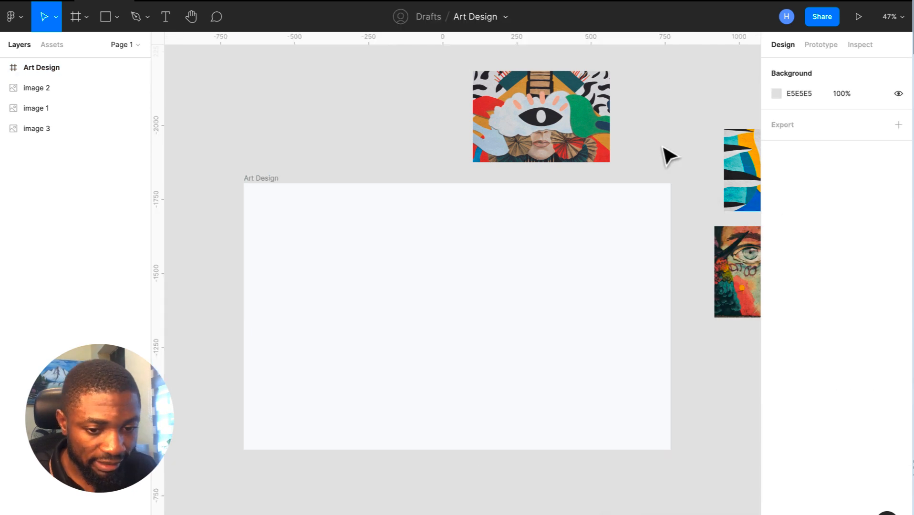
{"action": "left_click", "coordinate": [572, 241]}
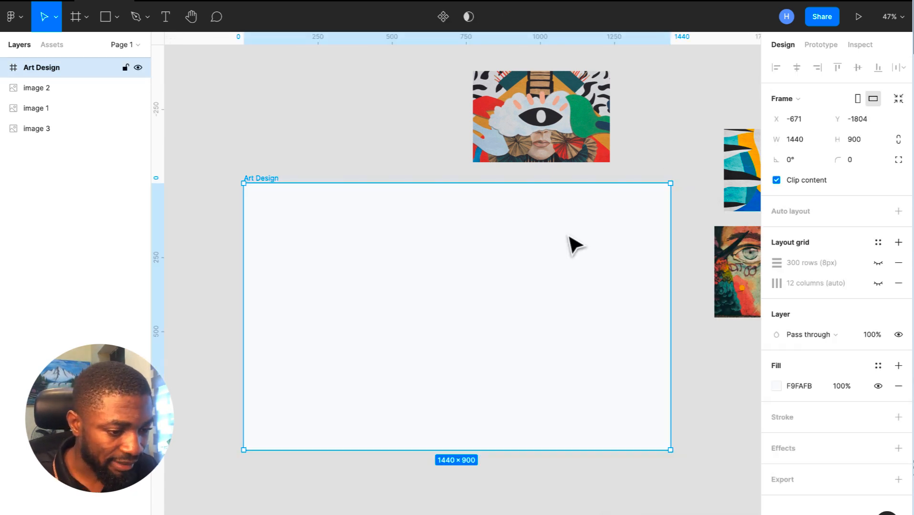
- Draw a 100×100 circle above the frame filled F9FAFB
{"action": "left_click", "coordinate": [809, 388]}
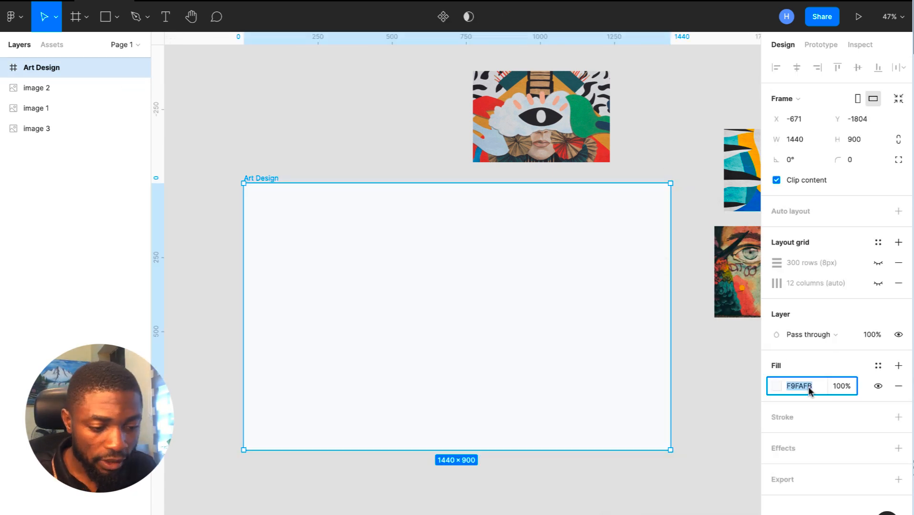
{"action": "left_click", "coordinate": [117, 18]}
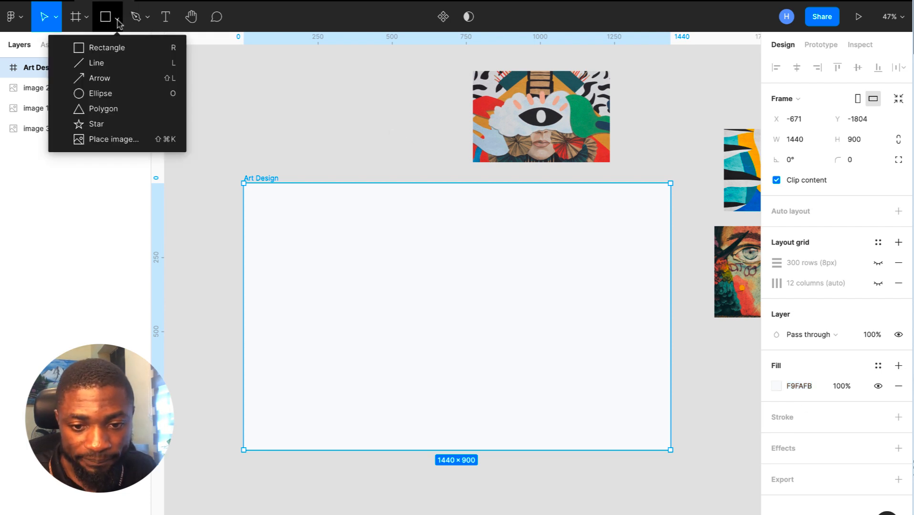
{"action": "left_click", "coordinate": [119, 93]}
{"action": "left_click", "coordinate": [248, 139]}
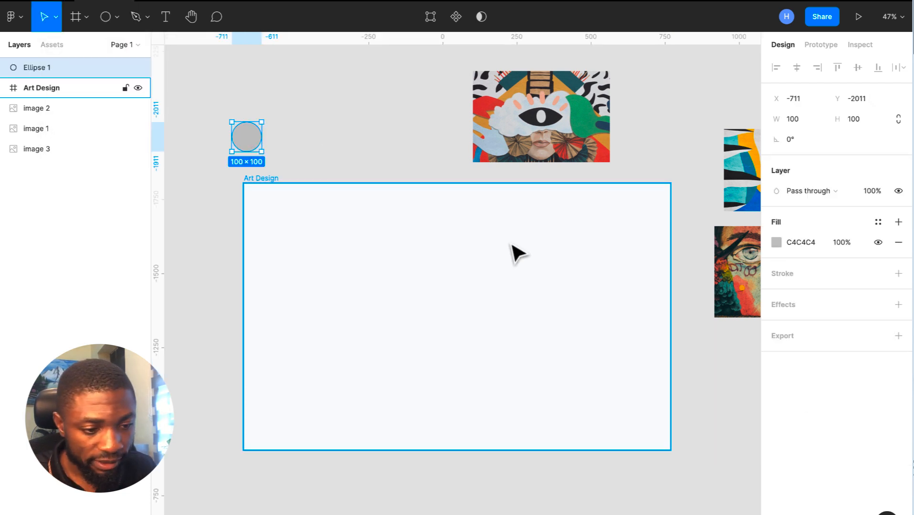
{"action": "left_click", "coordinate": [806, 243]}
{"action": "type", "text": "F9FAFB"}
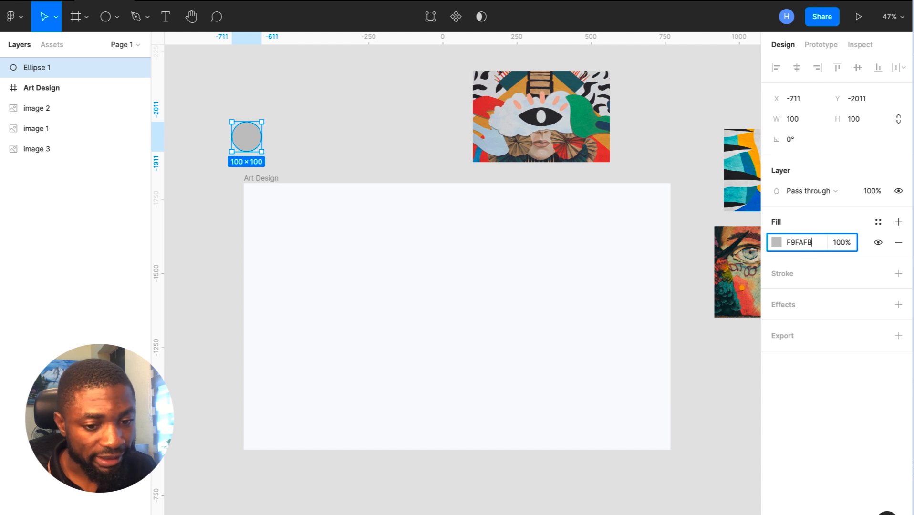
{"action": "key", "text": "Return"}
{"action": "left_click_drag", "start_coordinate": [245, 133], "coordinate": [292, 139]}
- Duplicate the circle and fill the copy with dark 2B2A30 sampled from the artwork
{"action": "key", "text": "ctrl+d"}
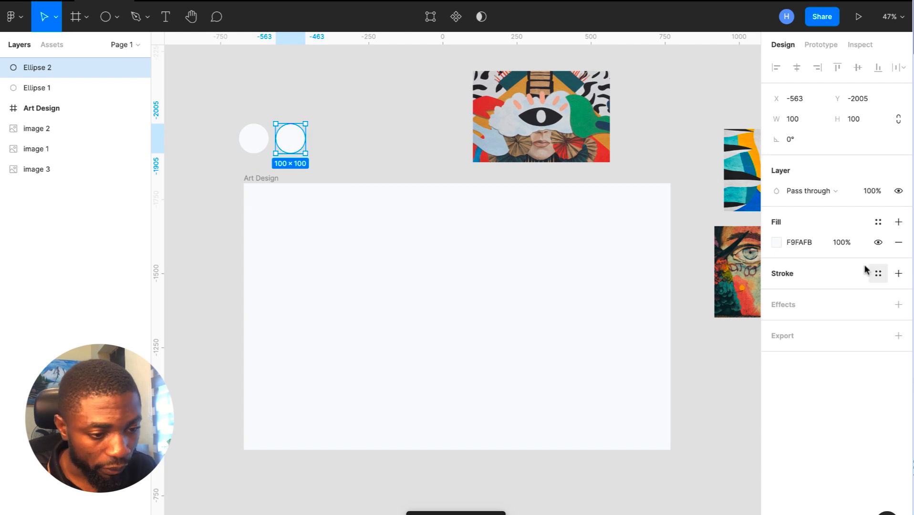
{"action": "left_click", "coordinate": [776, 242]}
{"action": "left_click", "coordinate": [626, 408]}
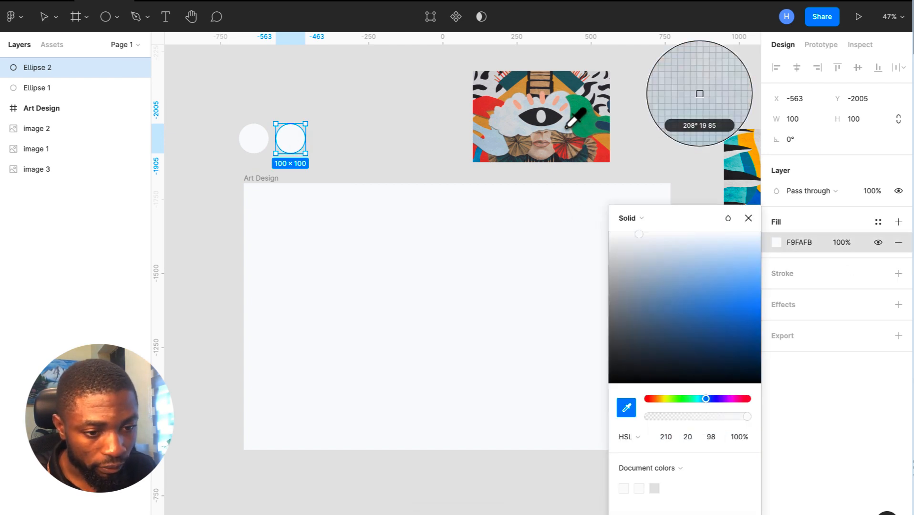
{"action": "left_click", "coordinate": [565, 111]}
{"action": "left_click", "coordinate": [748, 218]}
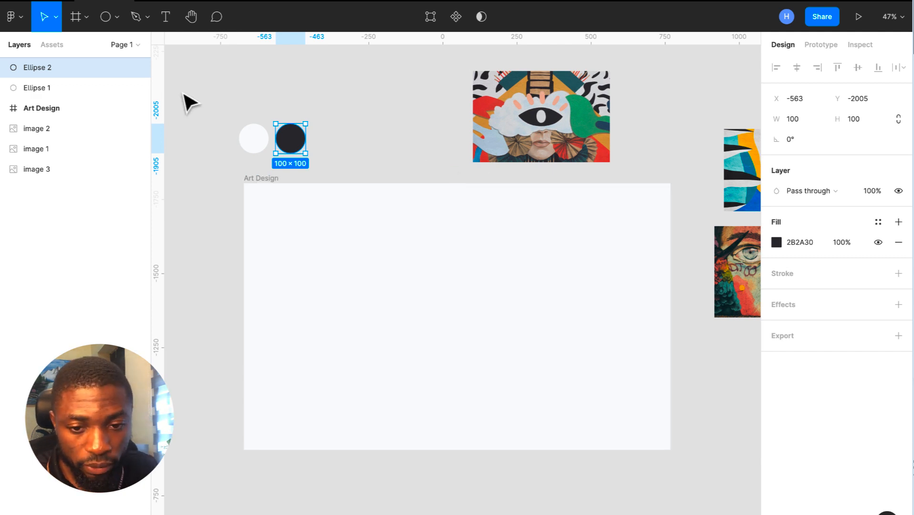
- Bring up the Type Scale calculator page in the browser
{"action": "key", "text": "ctrl+Right"}
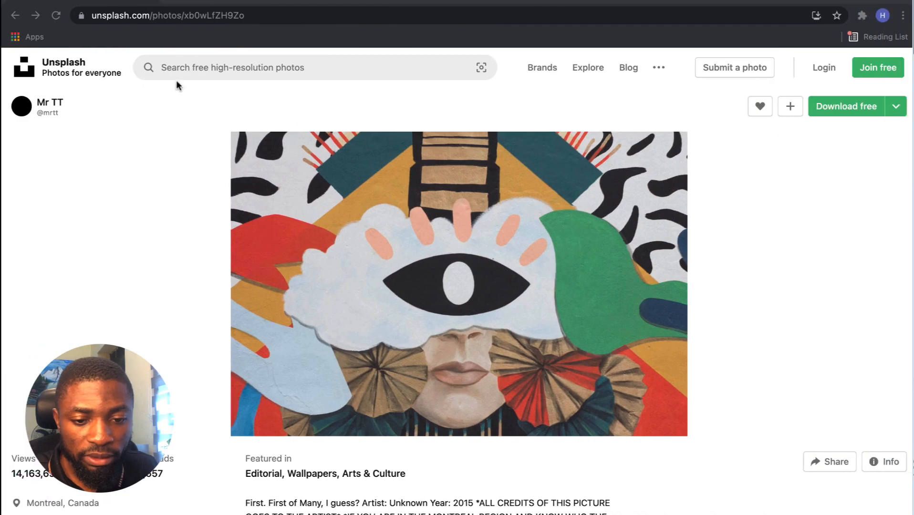
{"action": "mouse_move", "coordinate": [213, 1]}
{"action": "left_click", "coordinate": [223, 26]}
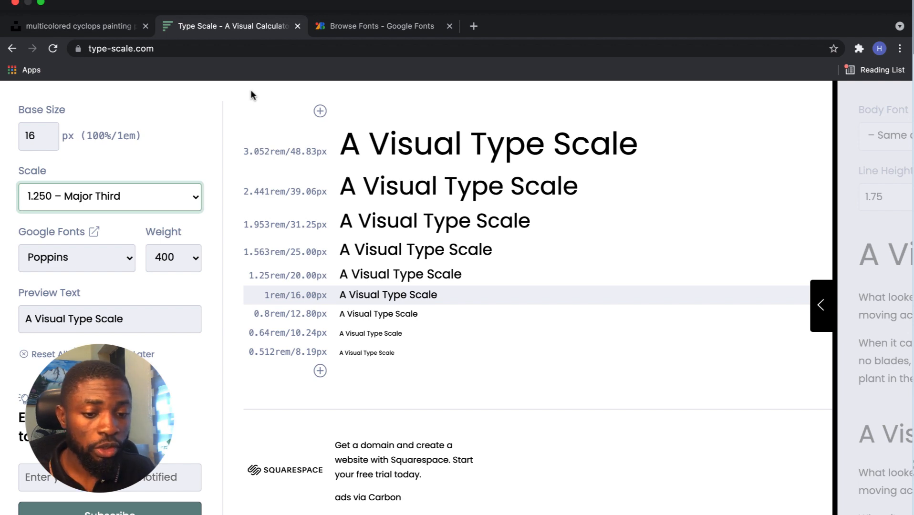
{"action": "key", "text": "ctrl+Left"}
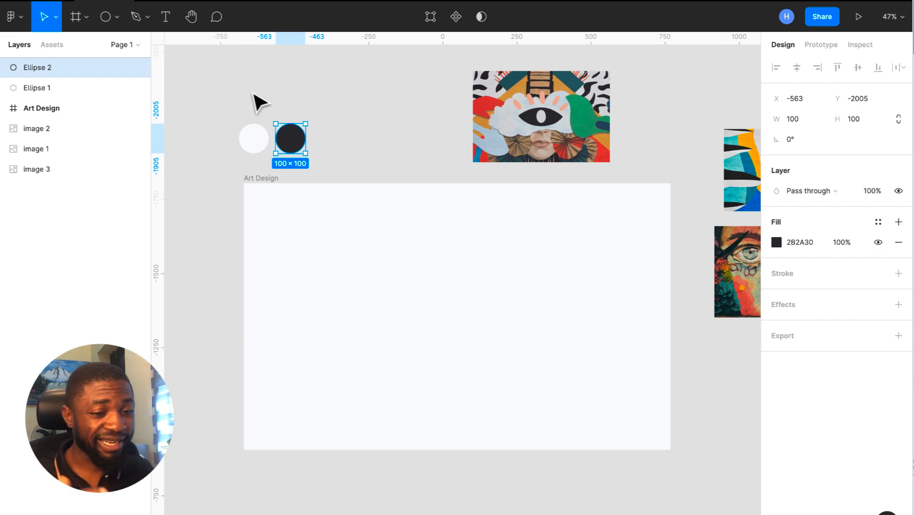
{"action": "key", "text": "ctrl+Right"}
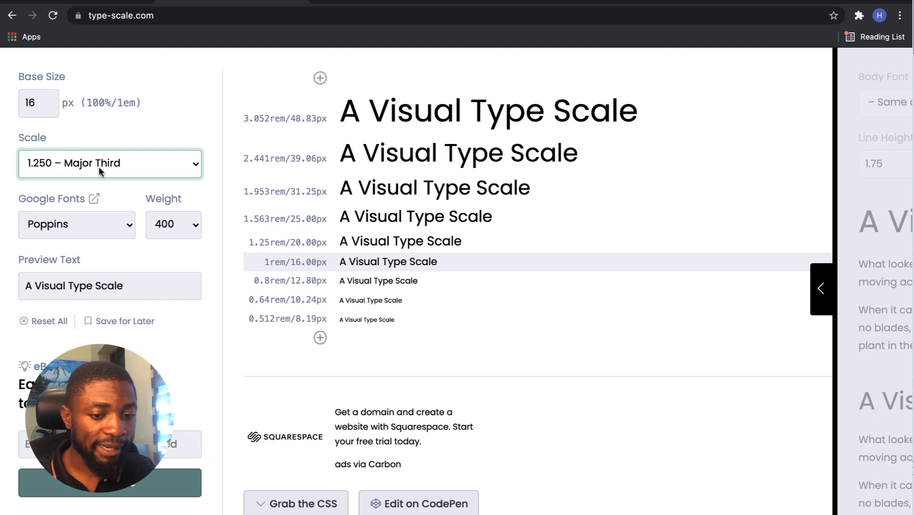
- Add two larger steps up to 76.29px, keep 1.250 Major Third, and select 20px
{"action": "left_click", "coordinate": [321, 78]}
{"action": "left_click", "coordinate": [320, 78]}
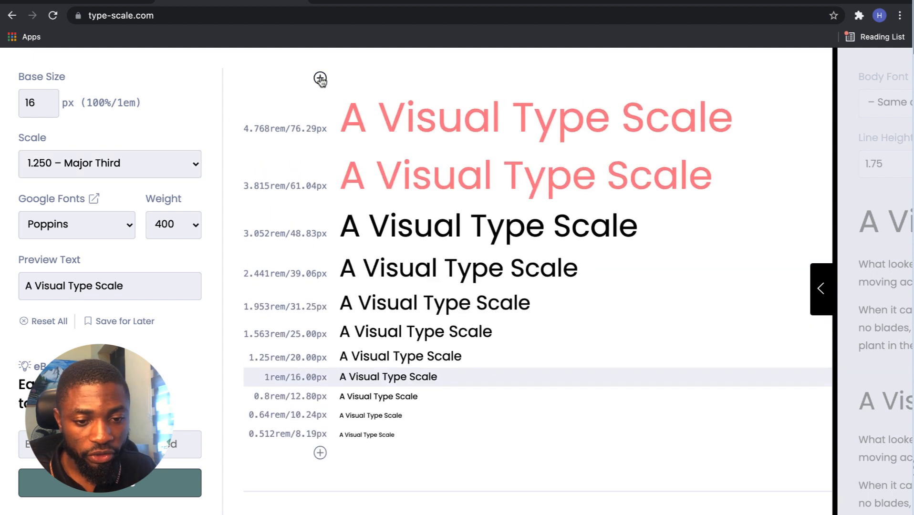
{"action": "left_click", "coordinate": [98, 162]}
{"action": "left_click", "coordinate": [211, 98]}
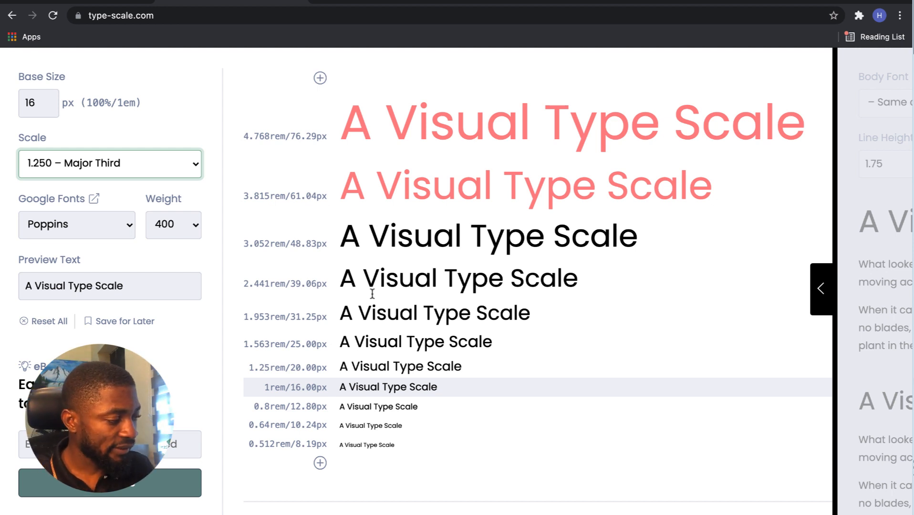
{"action": "key", "text": "ctrl+Left"}
{"action": "key", "text": "ctrl+Right"}
{"action": "left_click_drag", "start_coordinate": [326, 372], "coordinate": [295, 370]}
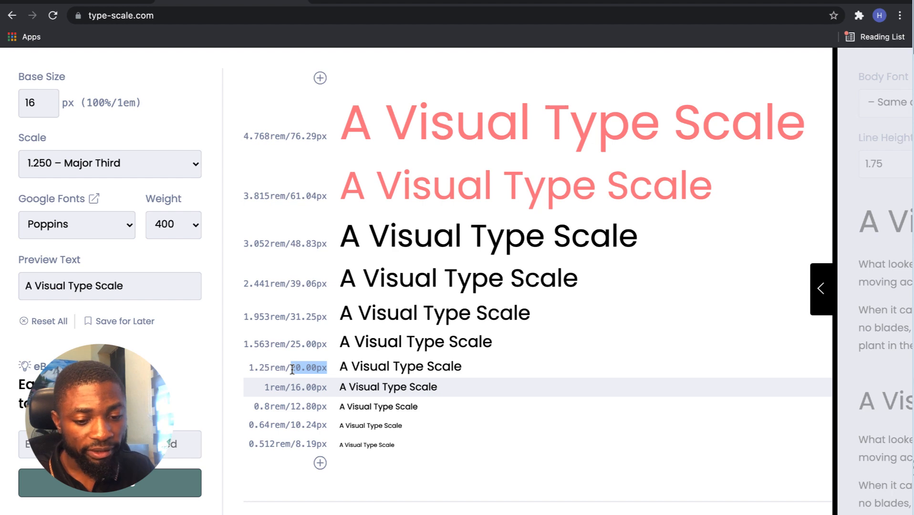
{"action": "key", "text": "ctrl+Left"}
- Place an empty Montserrat size 20 text layer in the Art Design frame, then return to type-scale.com
{"action": "key", "text": "t"}
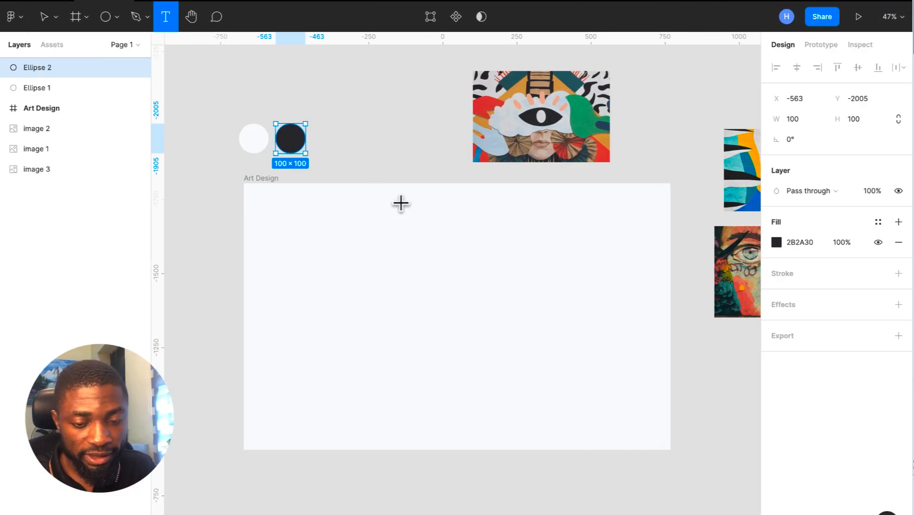
{"action": "left_click", "coordinate": [406, 220]}
{"action": "left_click", "coordinate": [857, 366]}
{"action": "type", "text": "20"}
{"action": "key", "text": "Return"}
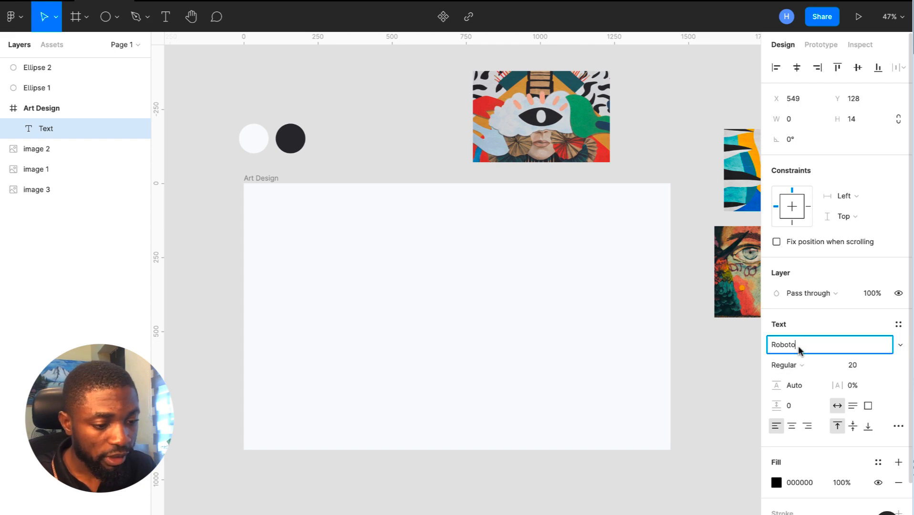
{"action": "left_click", "coordinate": [799, 351]}
{"action": "type", "text": "Montserrat"}
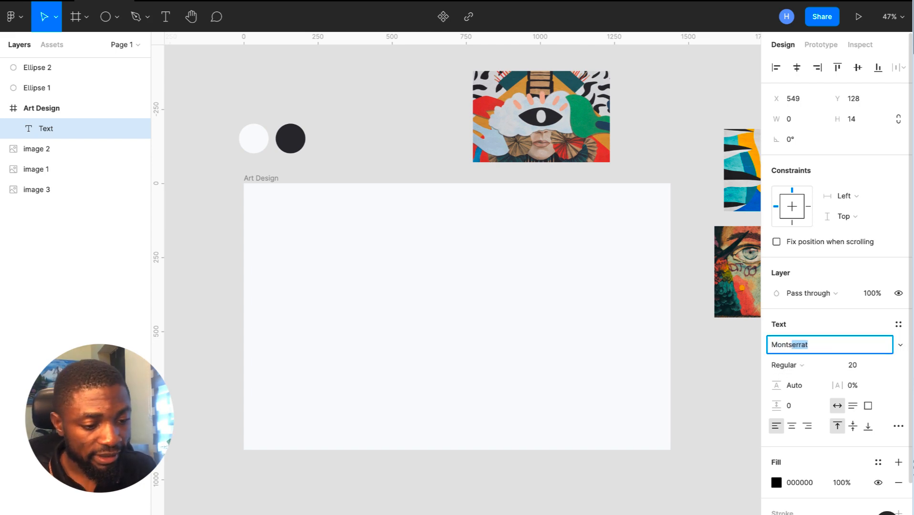
{"action": "key", "text": "Return"}
{"action": "key", "text": "ctrl+Left"}
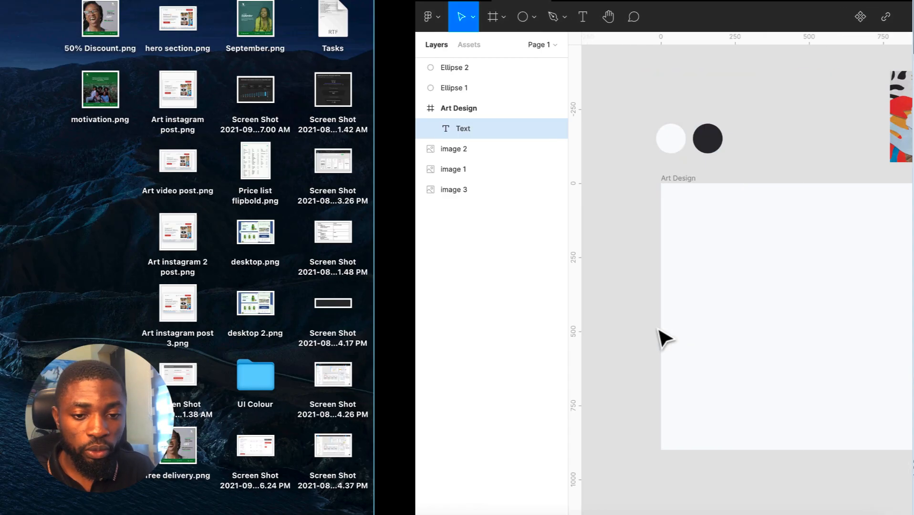
{"action": "key", "text": "ctrl+Right"}
{"action": "key", "text": "ctrl+Right"}
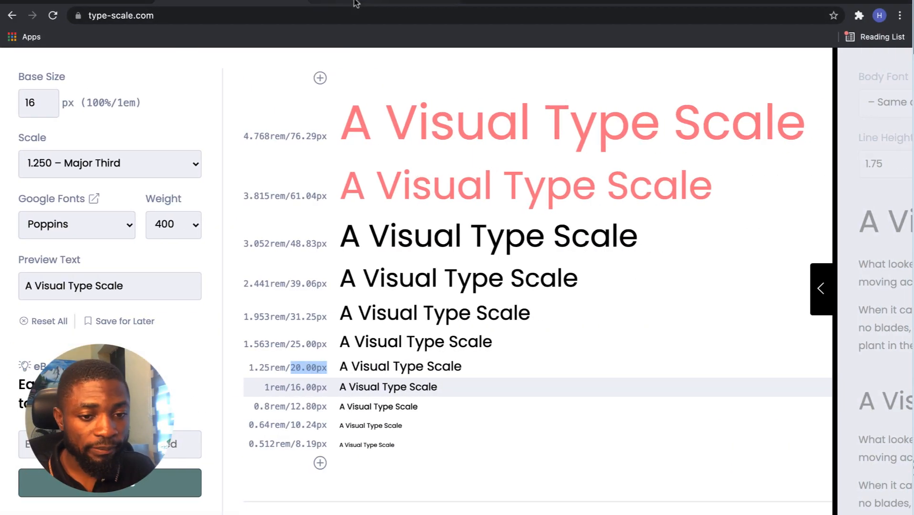
- Preview the word 'home' across all Google Fonts samples and scroll through the list
{"action": "left_click", "coordinate": [354, 5]}
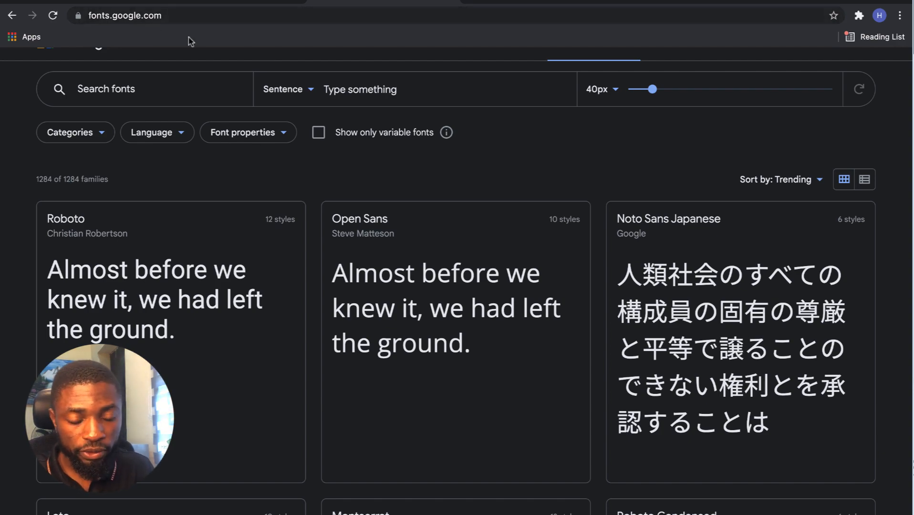
{"action": "scroll", "coordinate": [279, 267], "scroll_direction": "down", "scroll_amount": 10}
{"action": "scroll", "coordinate": [280, 267], "scroll_direction": "up", "scroll_amount": 10}
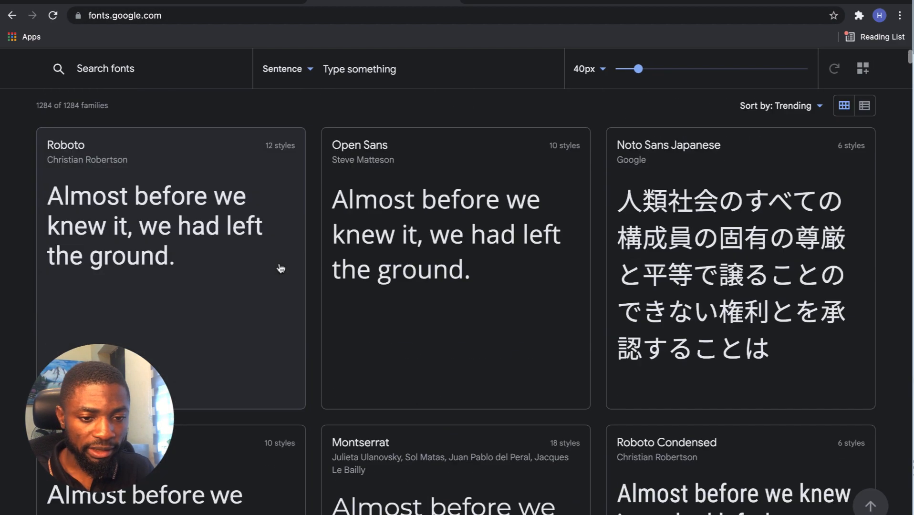
{"action": "left_click", "coordinate": [391, 115]}
{"action": "type", "text": "home"}
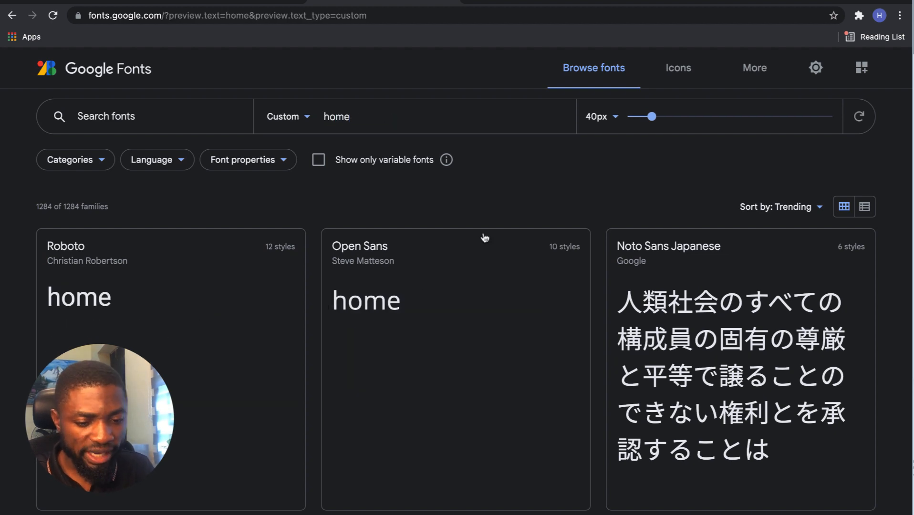
{"action": "scroll", "coordinate": [502, 361], "scroll_direction": "down", "scroll_amount": 10}
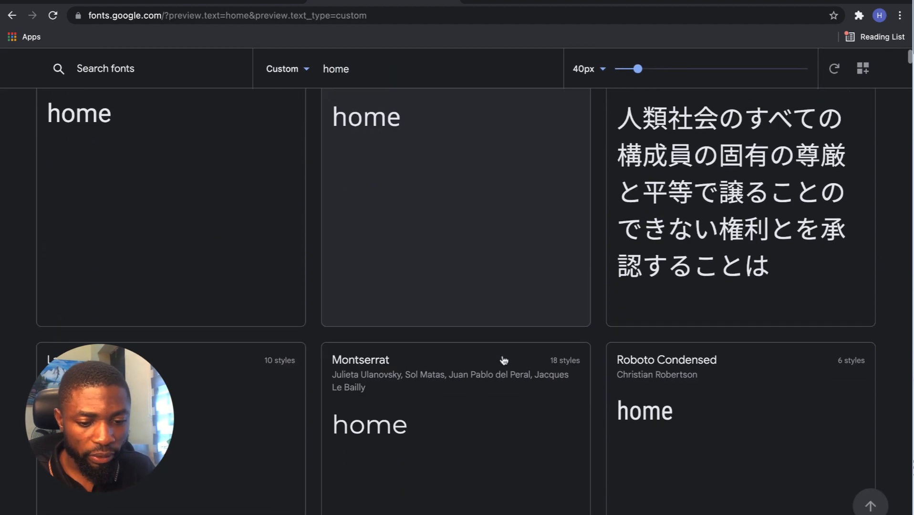
{"action": "scroll", "coordinate": [504, 361], "scroll_direction": "down", "scroll_amount": 15}
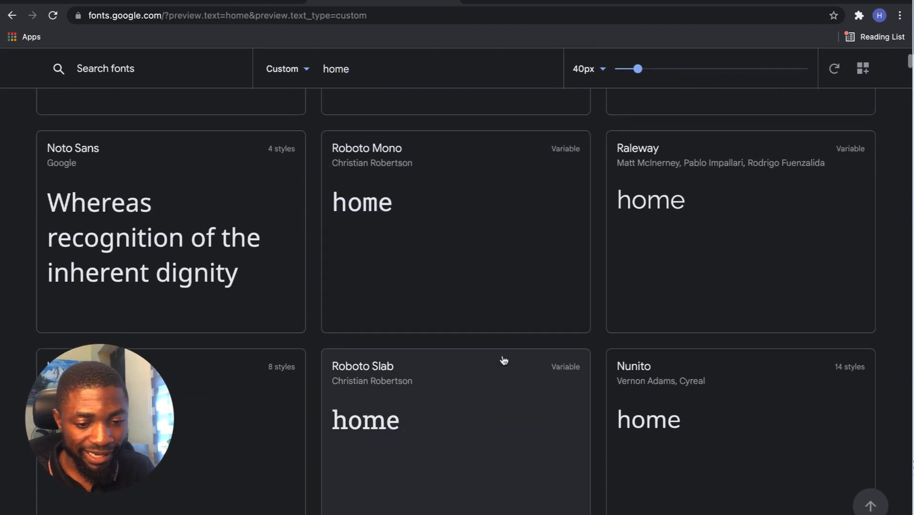
{"action": "scroll", "coordinate": [504, 361], "scroll_direction": "down", "scroll_amount": 4}
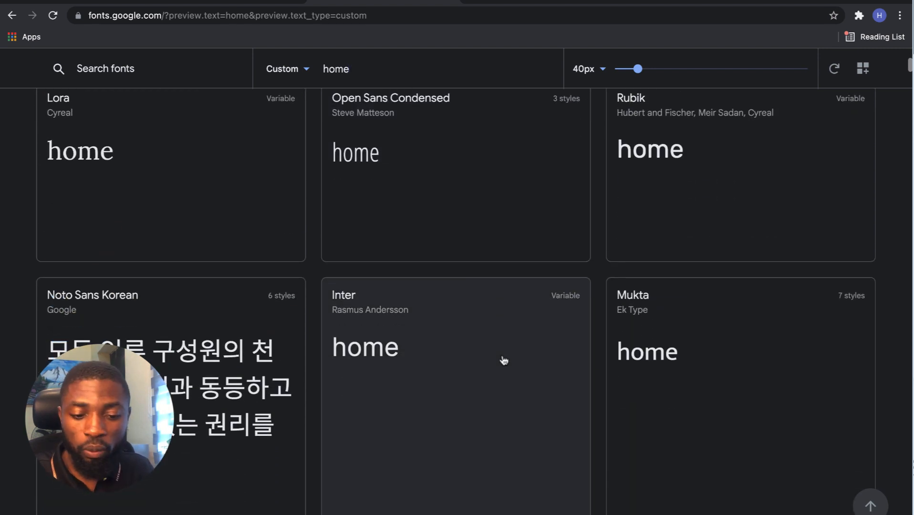
{"action": "scroll", "coordinate": [504, 361], "scroll_direction": "down", "scroll_amount": 1}
{"action": "key", "text": "ctrl+Left"}
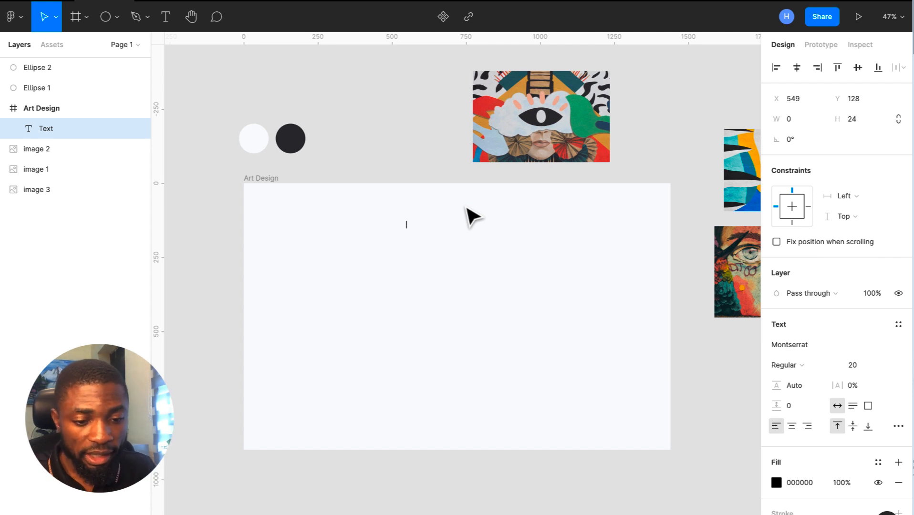
- Type 'Home' in the text layer and set it to Montserrat SemiBold
{"action": "type", "text": "Home"}
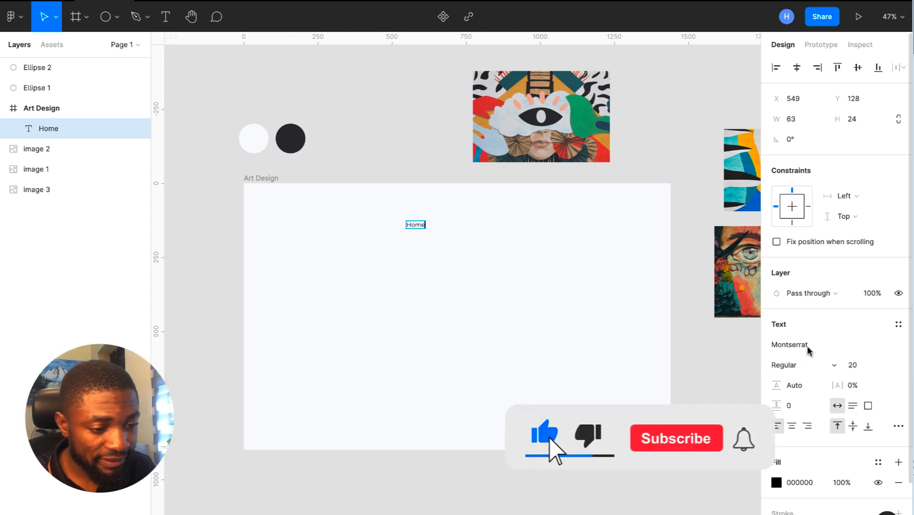
{"action": "left_click", "coordinate": [795, 366]}
{"action": "left_click", "coordinate": [804, 395]}
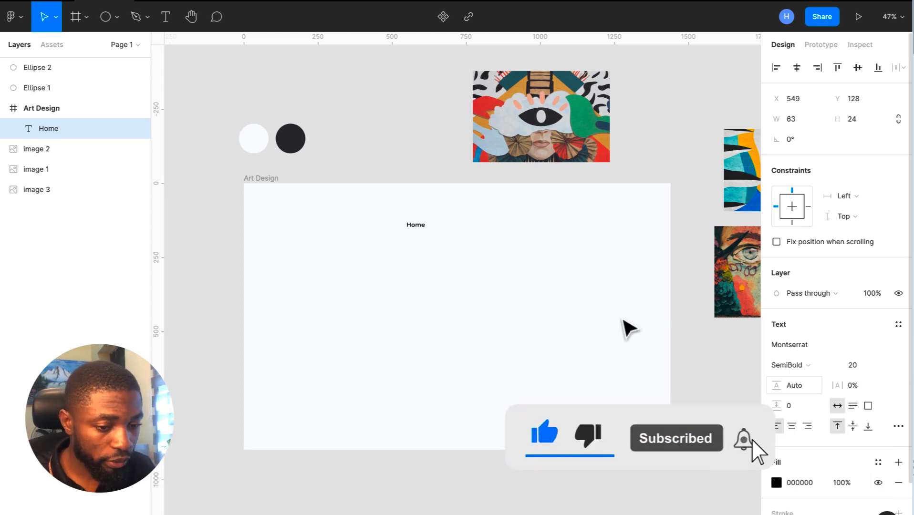
{"action": "key", "text": "Escape"}
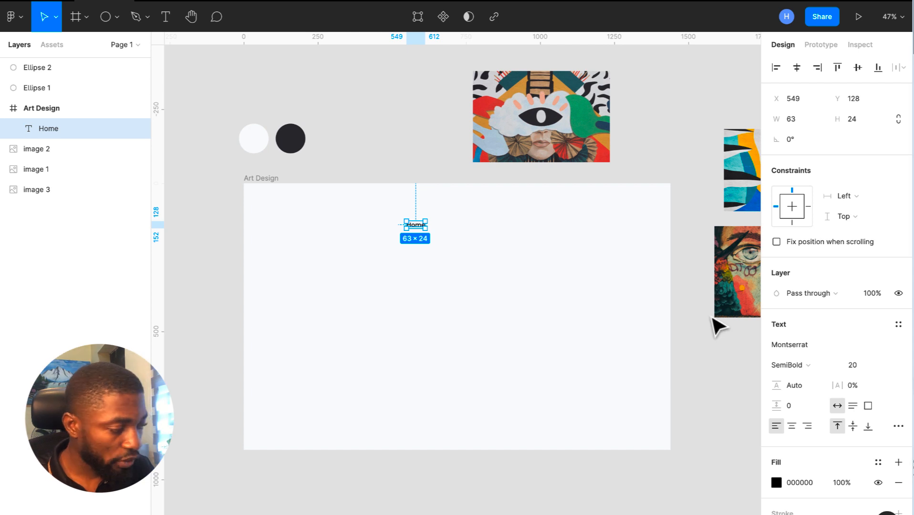
- Colour the Home text 2B2A30 by sampling the dark circle swatch
{"action": "scroll", "coordinate": [419, 223], "scroll_direction": "up", "scroll_amount": 5}
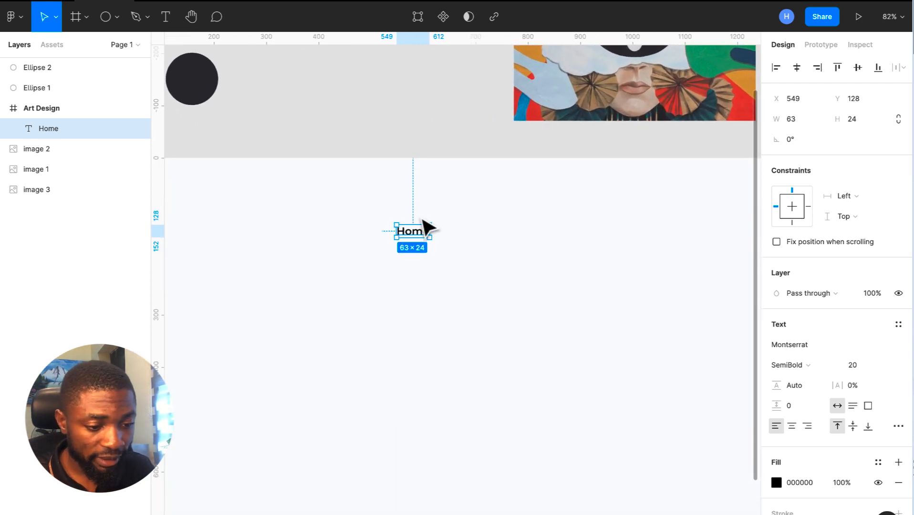
{"action": "scroll", "coordinate": [425, 227], "scroll_direction": "down", "scroll_amount": 5}
{"action": "left_click", "coordinate": [777, 483]}
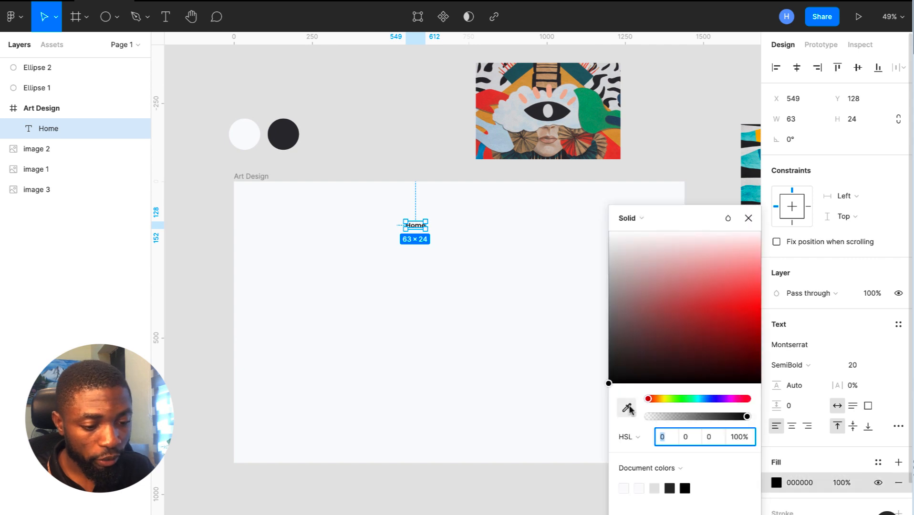
{"action": "left_click", "coordinate": [627, 408]}
{"action": "left_click", "coordinate": [288, 132]}
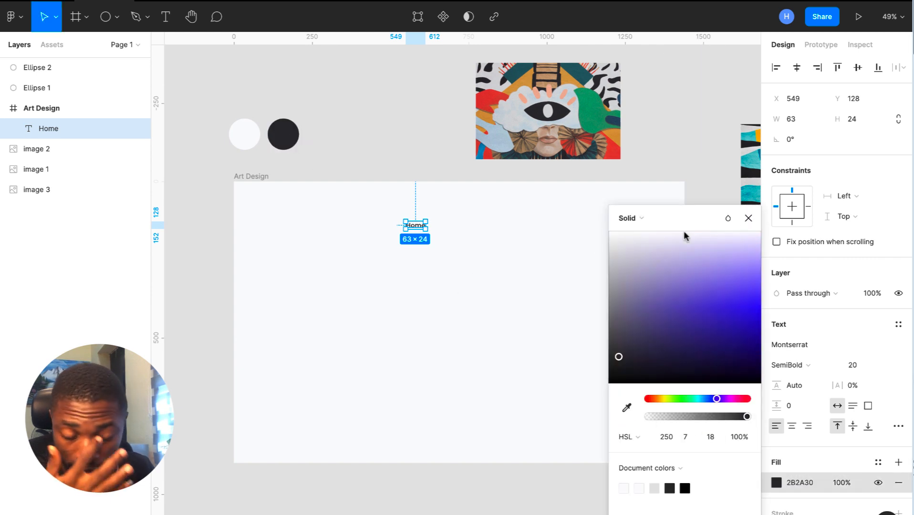
{"action": "left_click", "coordinate": [749, 201]}
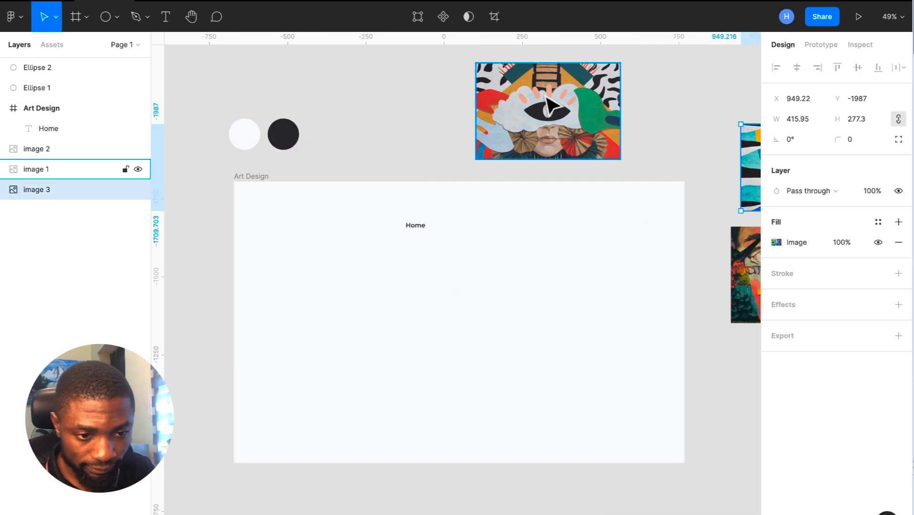
{"action": "scroll", "coordinate": [384, 248], "scroll_direction": "up", "scroll_amount": 5}
{"action": "left_click", "coordinate": [365, 252]}
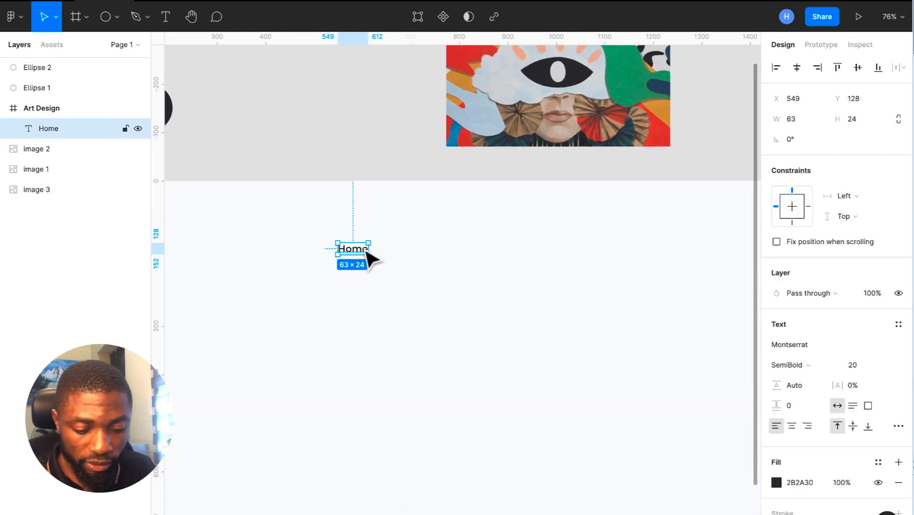
- Duplicate the Home label into an 'About' label to its right
{"action": "key", "text": "ctrl+d"}
{"action": "left_click_drag", "start_coordinate": [366, 252], "coordinate": [425, 253]}
{"action": "double_click", "coordinate": [422, 245]}
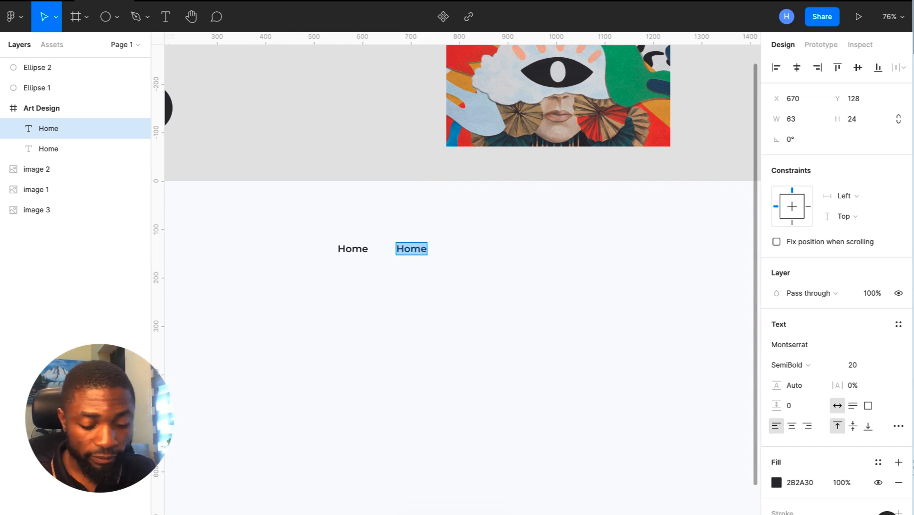
{"action": "type", "text": "About"}
{"action": "key", "text": "Escape"}
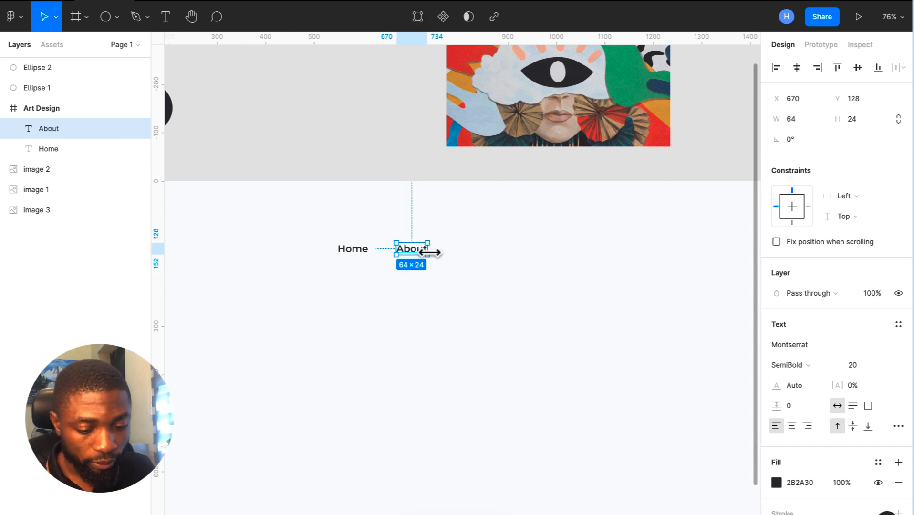
- Add a 'Galleries' label after About
{"action": "key", "text": "ctrl+d"}
{"action": "left_click_drag", "start_coordinate": [417, 253], "coordinate": [463, 256]}
{"action": "double_click", "coordinate": [461, 254]}
{"action": "type", "text": "Galleries"}
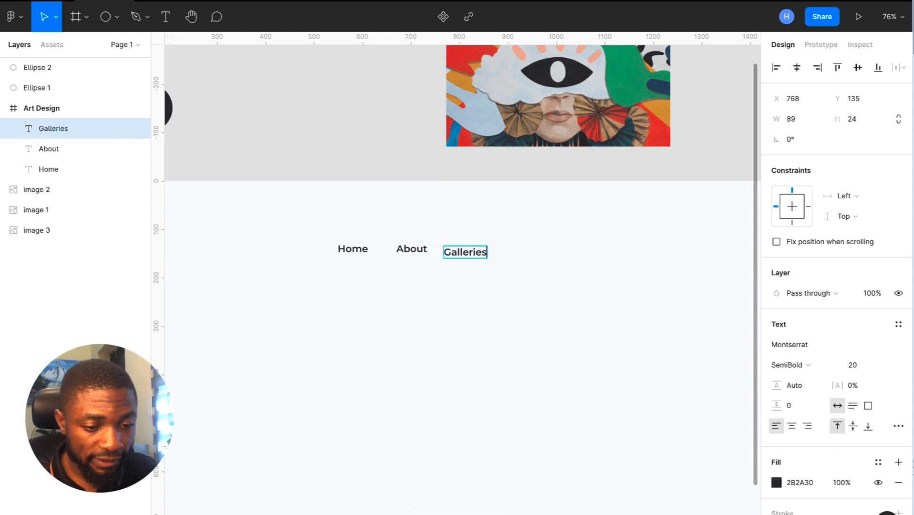
{"action": "key", "text": "Escape"}
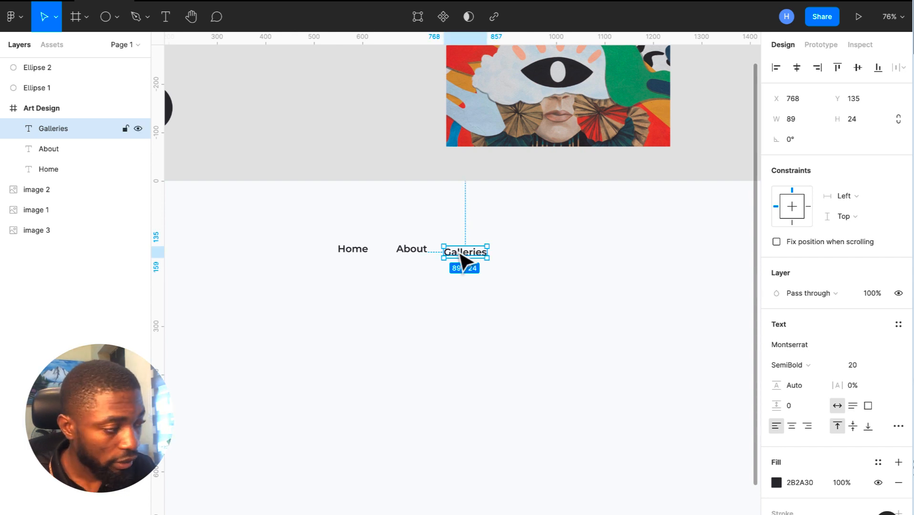
{"action": "left_click_drag", "start_coordinate": [462, 257], "coordinate": [564, 259]}
{"action": "double_click", "coordinate": [559, 255]}
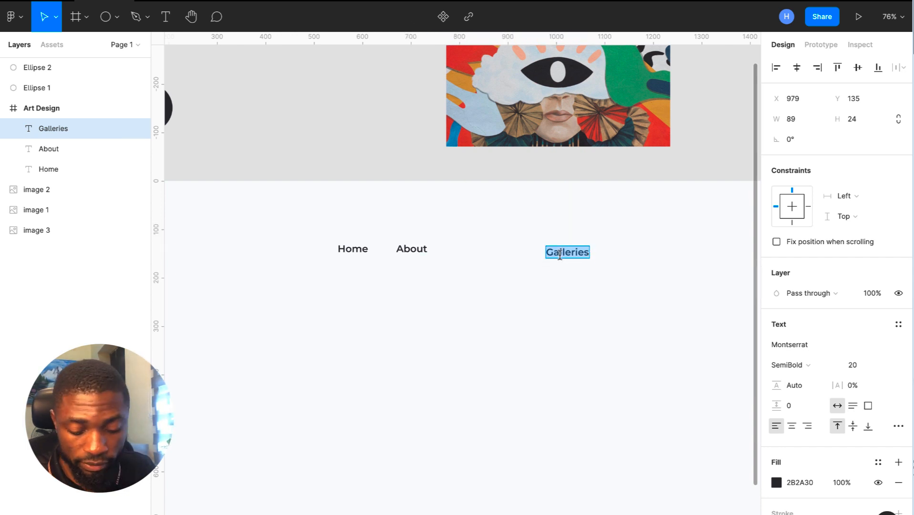
{"action": "key", "text": "Escape"}
{"action": "key", "text": "ctrl+z"}
- Add a 'Contact' label after Galleries
{"action": "key", "text": "ctrl+d"}
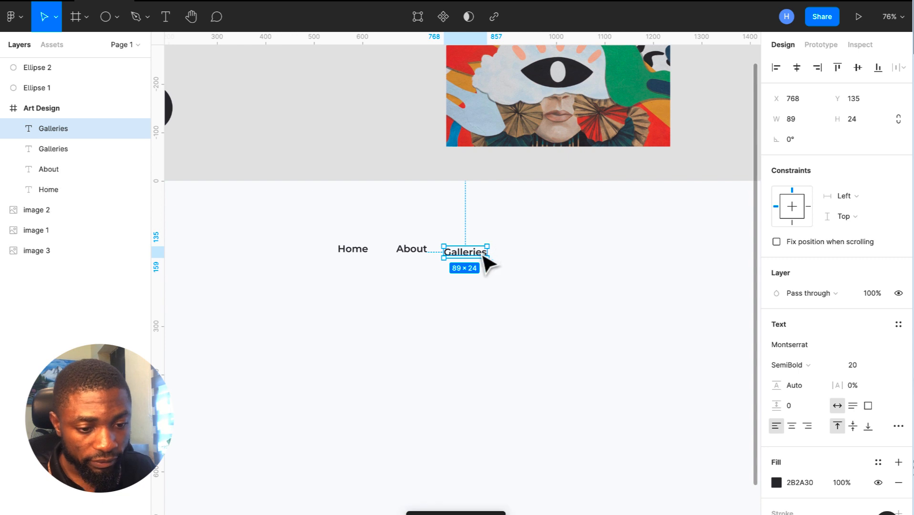
{"action": "left_click_drag", "start_coordinate": [469, 261], "coordinate": [534, 268]}
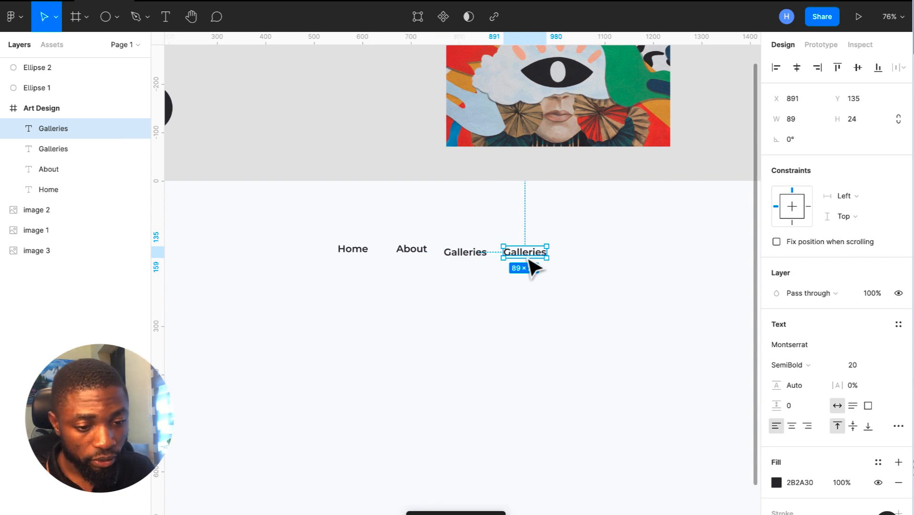
{"action": "double_click", "coordinate": [527, 256]}
{"action": "type", "text": "Contact"}
{"action": "key", "text": "Escape"}
- Wrap Home, About, Galleries and Contact in a horizontal auto-layout row
{"action": "left_click_drag", "start_coordinate": [291, 237], "coordinate": [558, 309]}
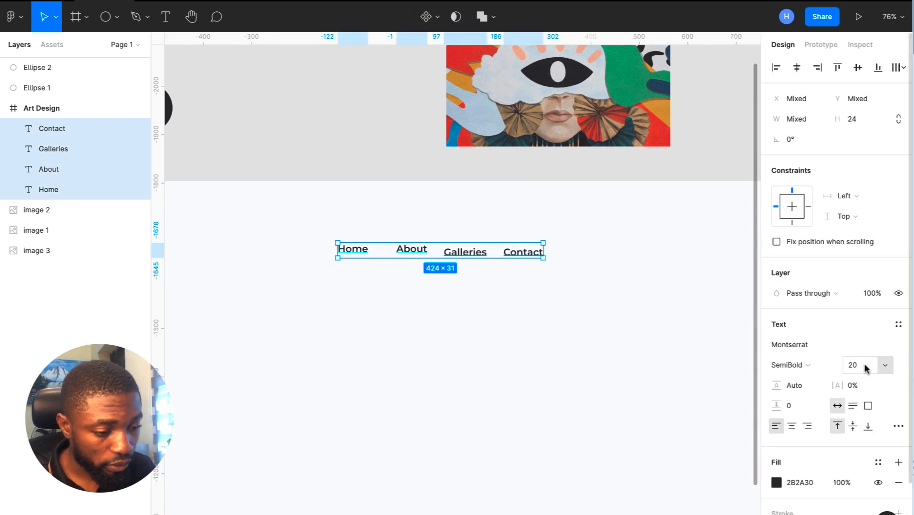
{"action": "scroll", "coordinate": [866, 382], "scroll_direction": "down", "scroll_amount": 3}
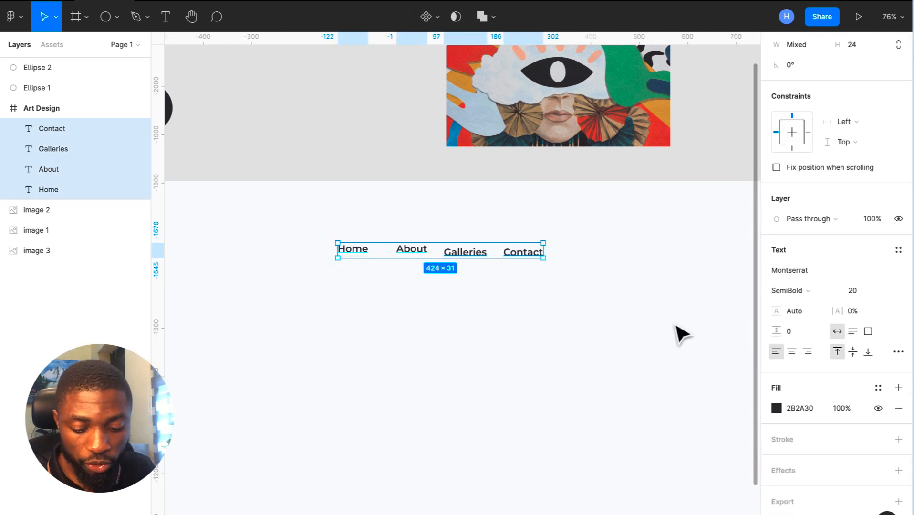
{"action": "key", "text": "shift+a"}
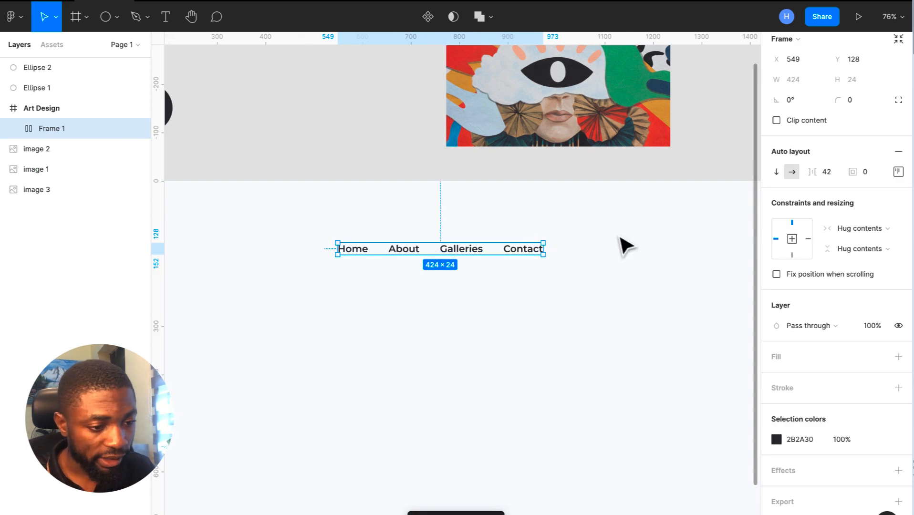
- Set the nav auto-layout gap to 32 and duplicate Contact into a new 'Shop' label
{"action": "left_click", "coordinate": [828, 175]}
{"action": "key", "text": "Return"}
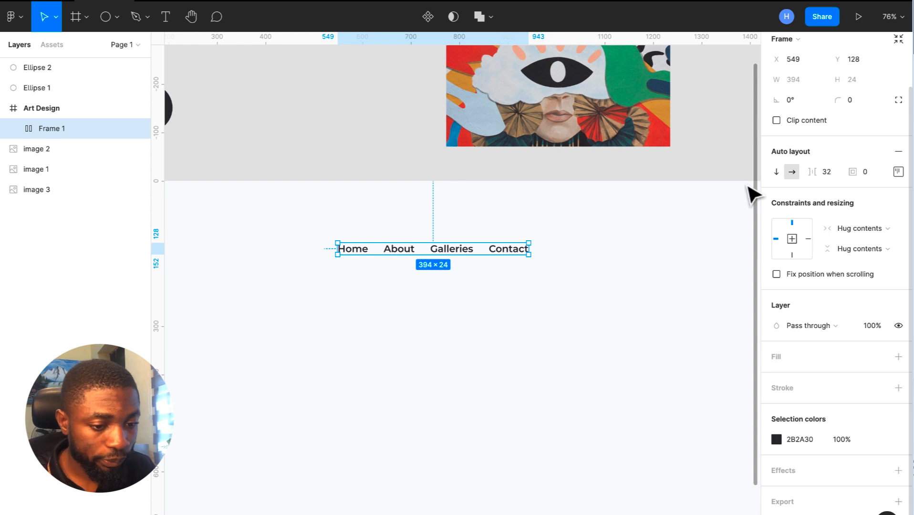
{"action": "left_click", "coordinate": [517, 256]}
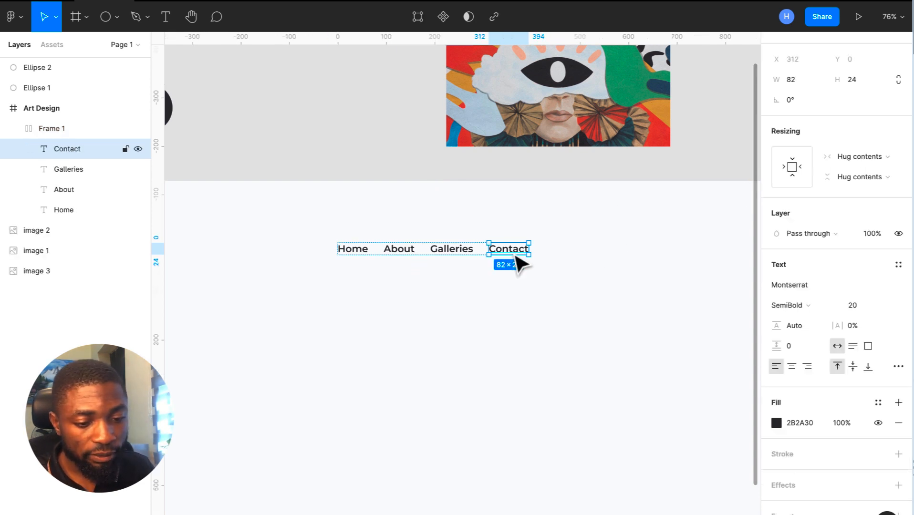
{"action": "key", "text": "ctrl+d"}
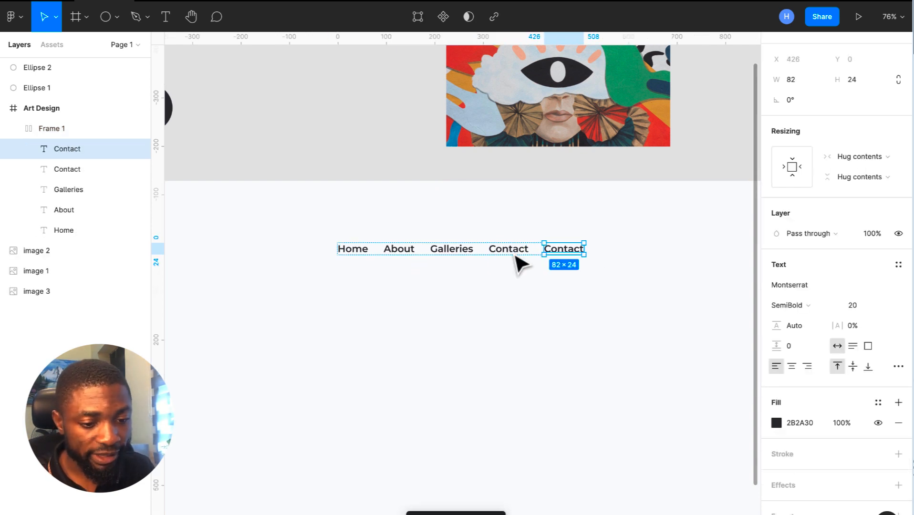
{"action": "double_click", "coordinate": [557, 248]}
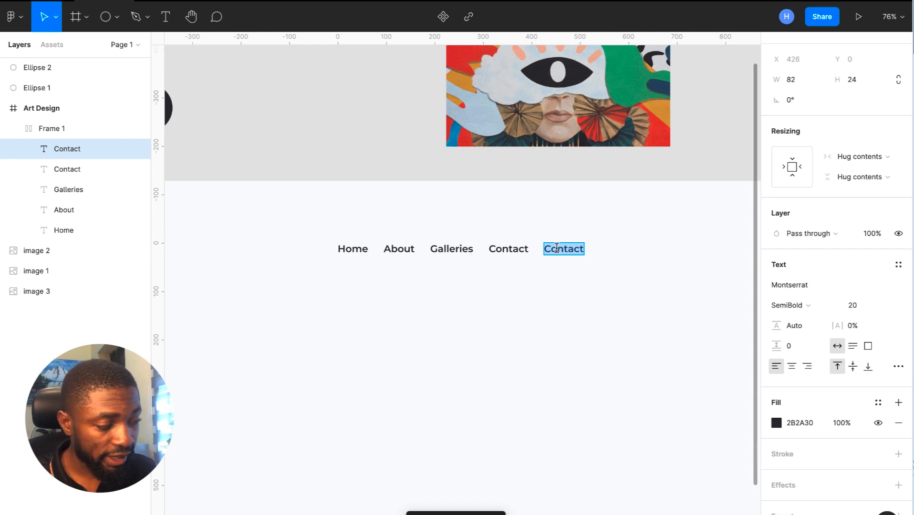
{"action": "type", "text": "Shop"}
{"action": "key", "text": "Escape"}
{"action": "left_click", "coordinate": [668, 256]}
{"action": "scroll", "coordinate": [669, 258], "scroll_direction": "down", "scroll_amount": 5}
{"action": "scroll", "coordinate": [668, 258], "scroll_direction": "up", "scroll_amount": 1}
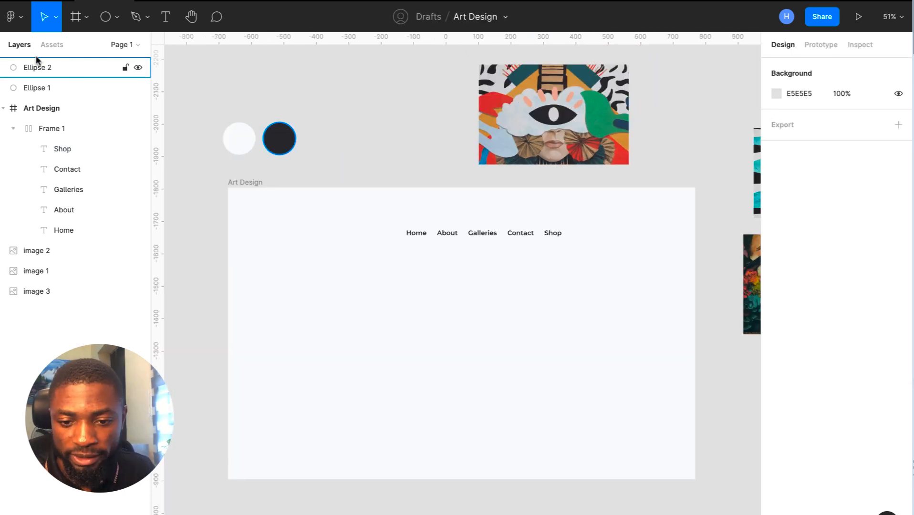
- Rename Page 1 to 'Main Design'
{"action": "left_click", "coordinate": [130, 45]}
{"action": "double_click", "coordinate": [33, 92]}
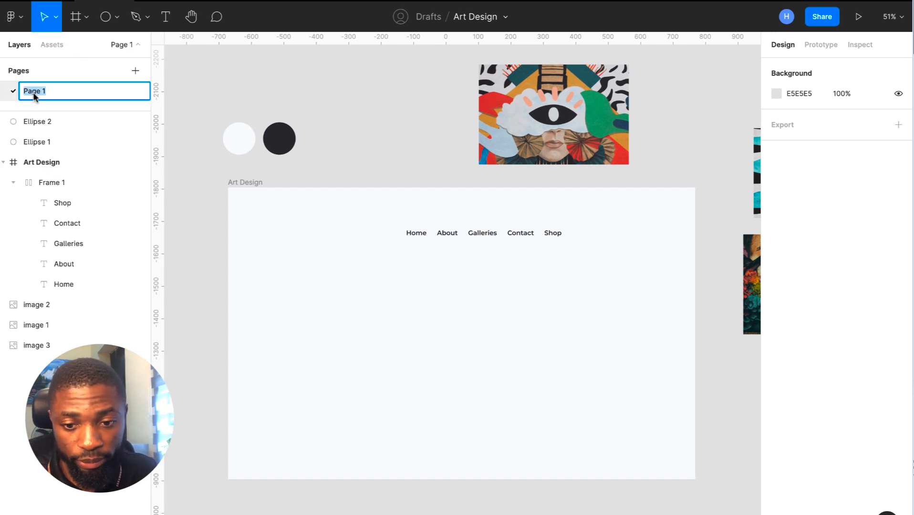
{"action": "type", "text": "Main"}
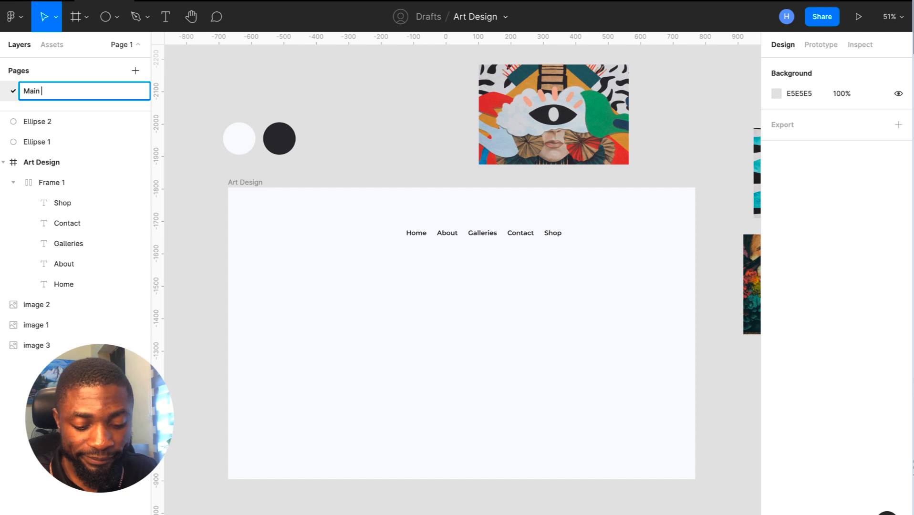
{"action": "type", "text": " Design"}
{"action": "key", "text": "Return"}
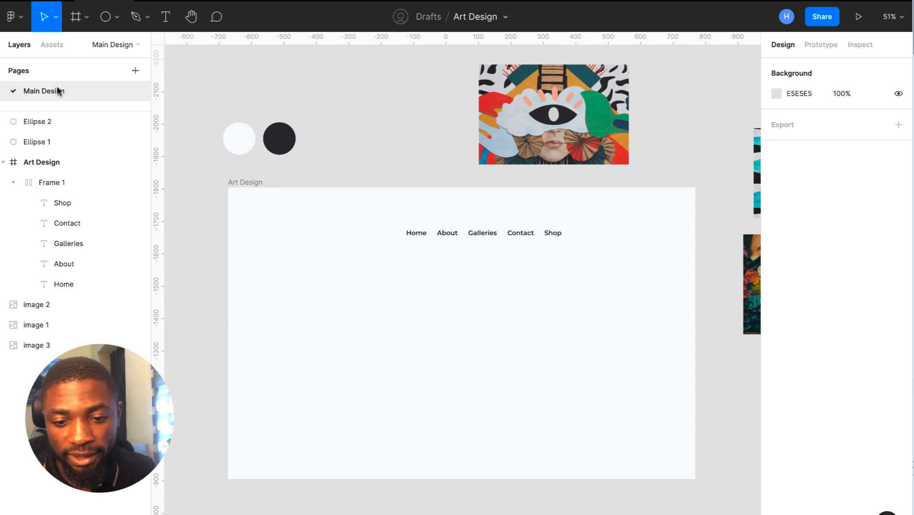
- Add a new page named 'Components'
{"action": "left_click", "coordinate": [135, 71]}
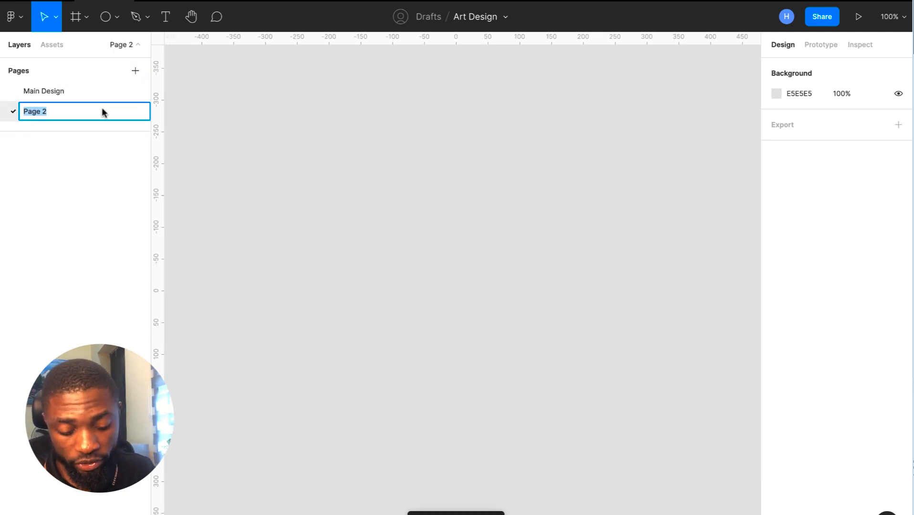
{"action": "type", "text": "Component"}
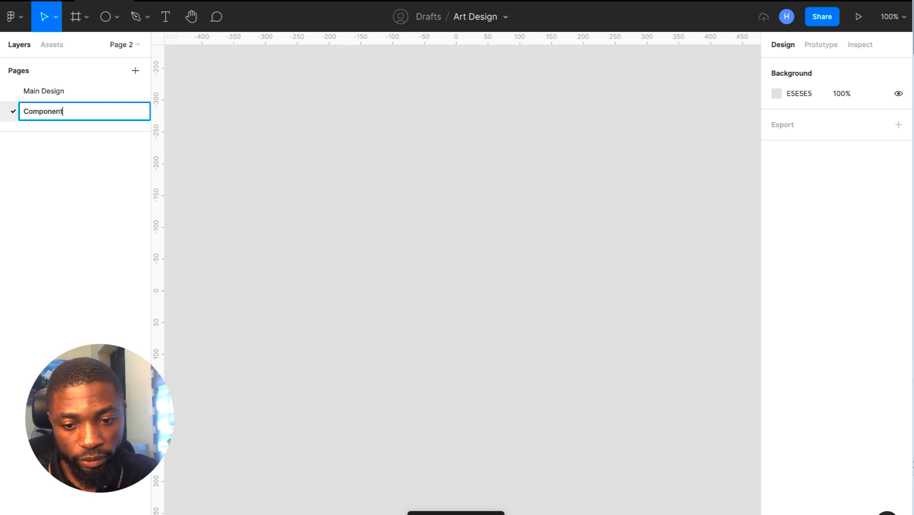
{"action": "type", "text": "s"}
{"action": "key", "text": "Return"}
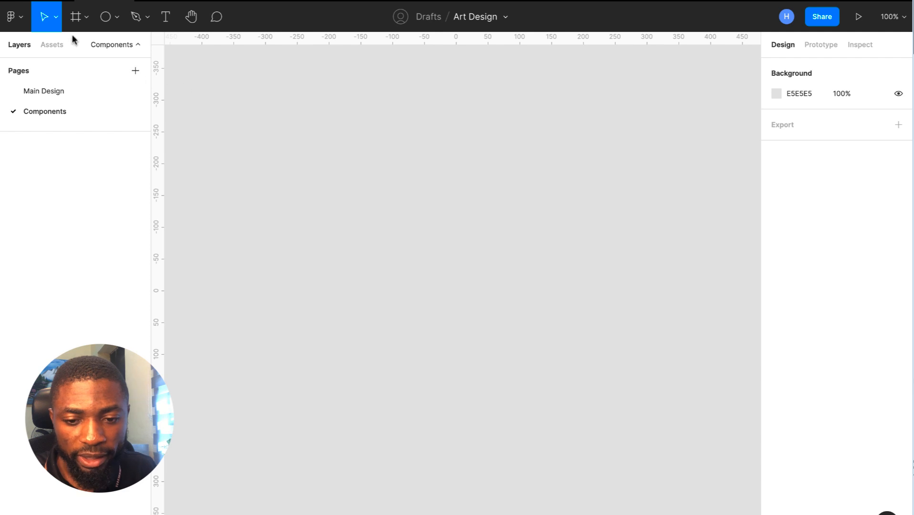
- Create a MacBook Pro 1440×900 frame named 'buttons'
{"action": "left_click", "coordinate": [75, 17]}
{"action": "left_click", "coordinate": [328, 195]}
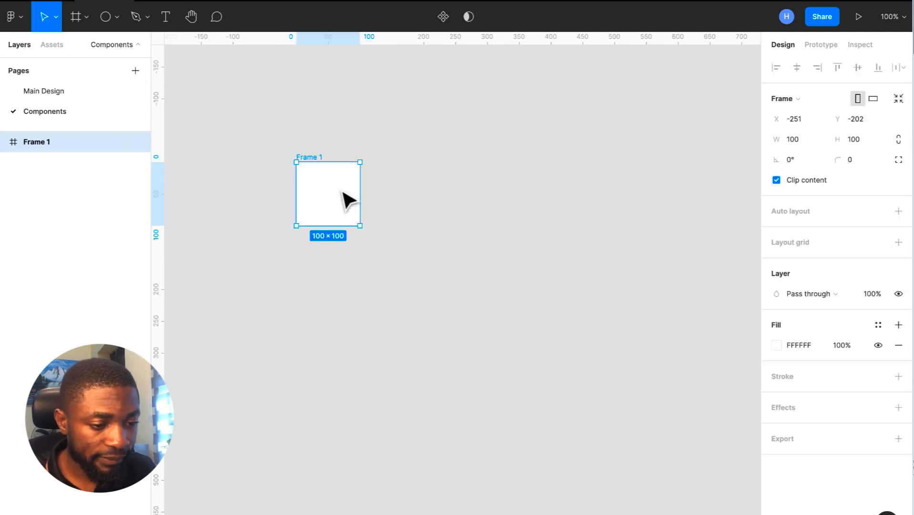
{"action": "left_click", "coordinate": [800, 99]}
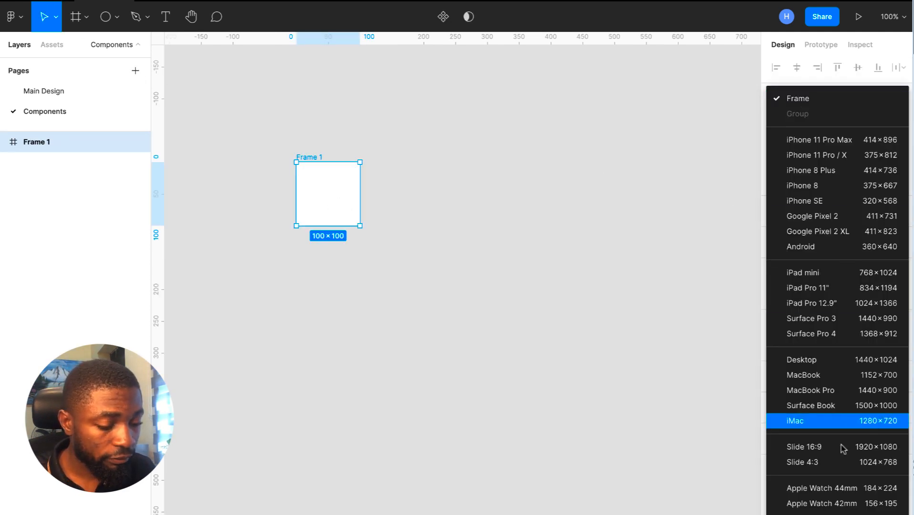
{"action": "left_click", "coordinate": [811, 390]}
{"action": "scroll", "coordinate": [604, 277], "scroll_direction": "down", "scroll_amount": 5}
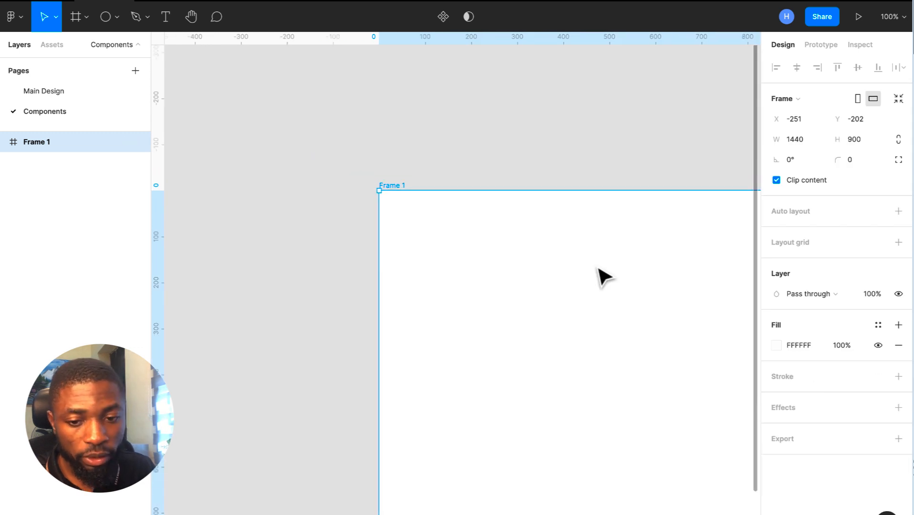
{"action": "scroll", "coordinate": [598, 269], "scroll_direction": "right", "scroll_amount": 3}
{"action": "scroll", "coordinate": [598, 268], "scroll_direction": "down", "scroll_amount": 2}
{"action": "scroll", "coordinate": [564, 271], "scroll_direction": "left", "scroll_amount": 1}
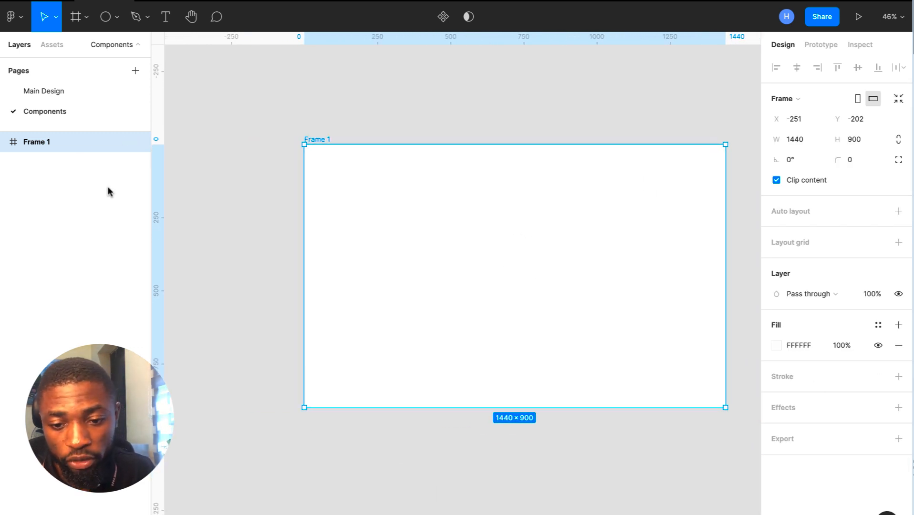
{"action": "double_click", "coordinate": [69, 143]}
{"action": "type", "text": "but"}
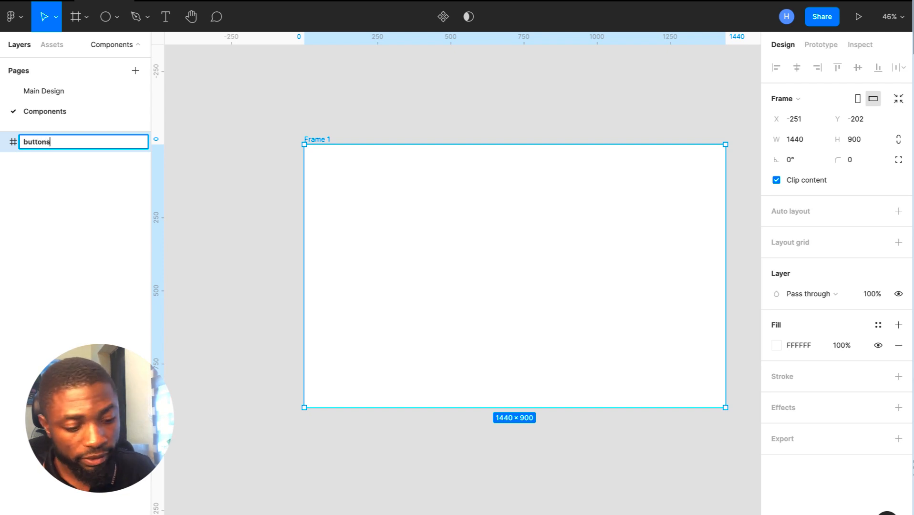
{"action": "type", "text": "tons"}
{"action": "key", "text": "Return"}
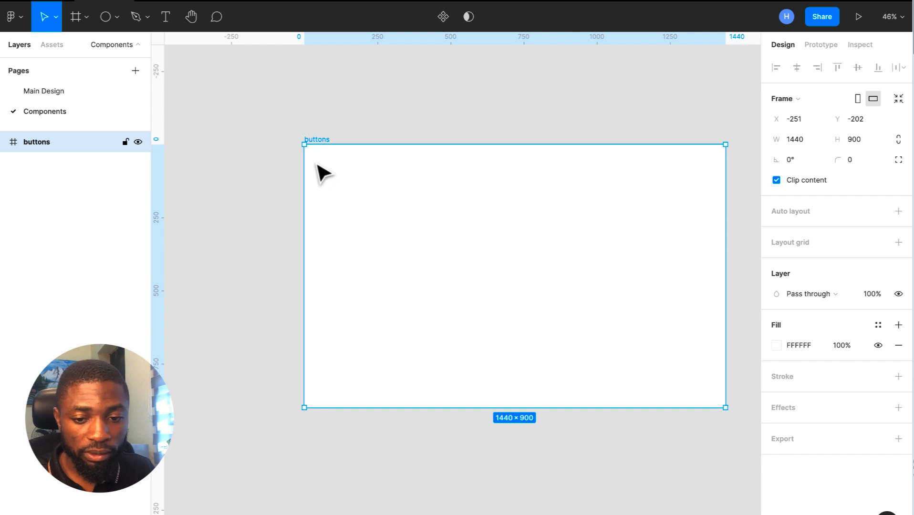
- Return to the Main Design page
{"action": "scroll", "coordinate": [322, 173], "scroll_direction": "right", "scroll_amount": 2}
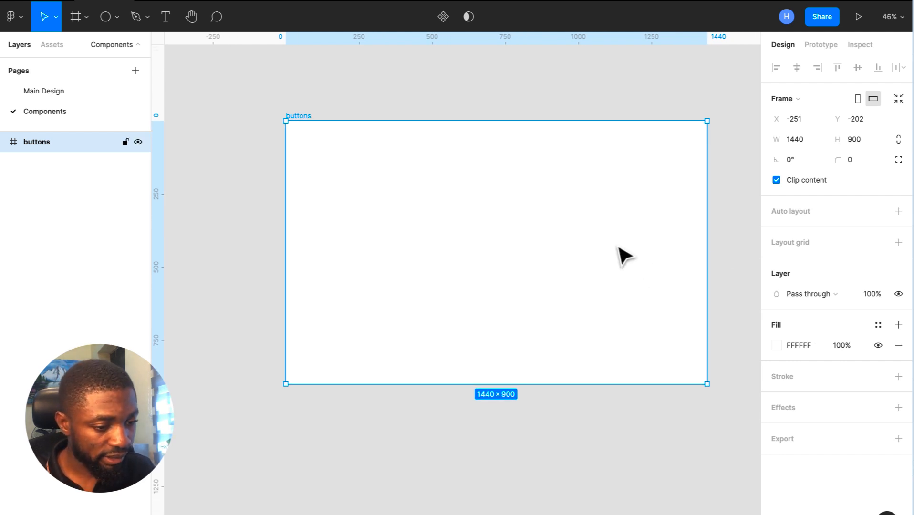
{"action": "scroll", "coordinate": [620, 254], "scroll_direction": "right", "scroll_amount": 2}
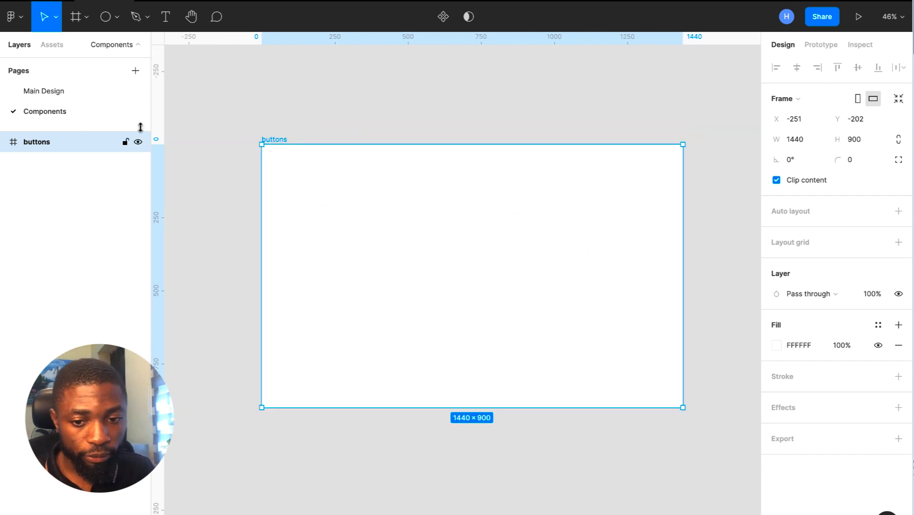
{"action": "key", "text": "ctrl+Right"}
{"action": "key", "text": "ctrl+Left"}
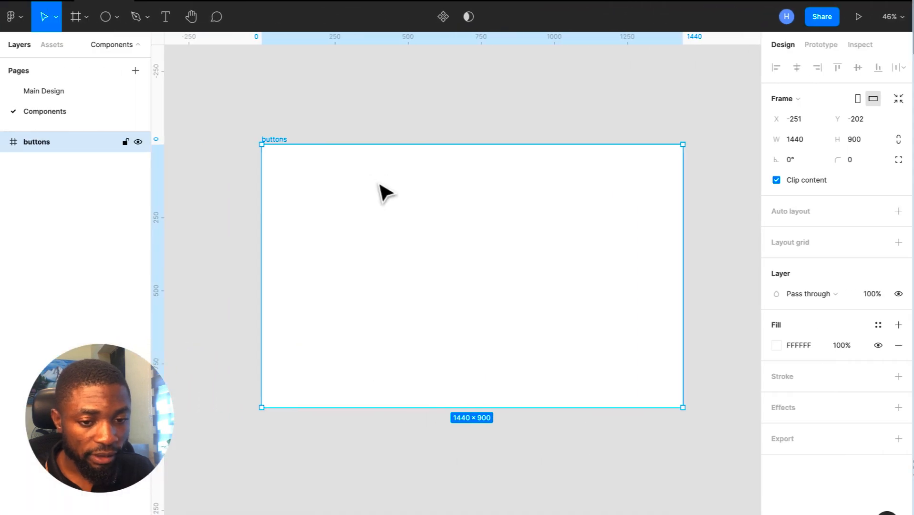
{"action": "left_click", "coordinate": [44, 91]}
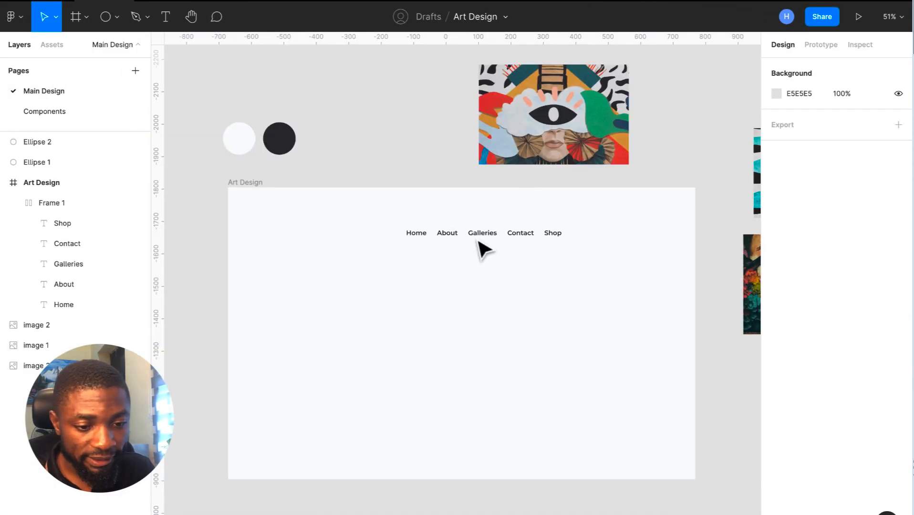
- Paste the Shop nav label into the buttons frame and move it down to Y 89
{"action": "left_click", "coordinate": [544, 234]}
{"action": "left_click", "coordinate": [551, 236]}
{"action": "left_click", "coordinate": [551, 236]}
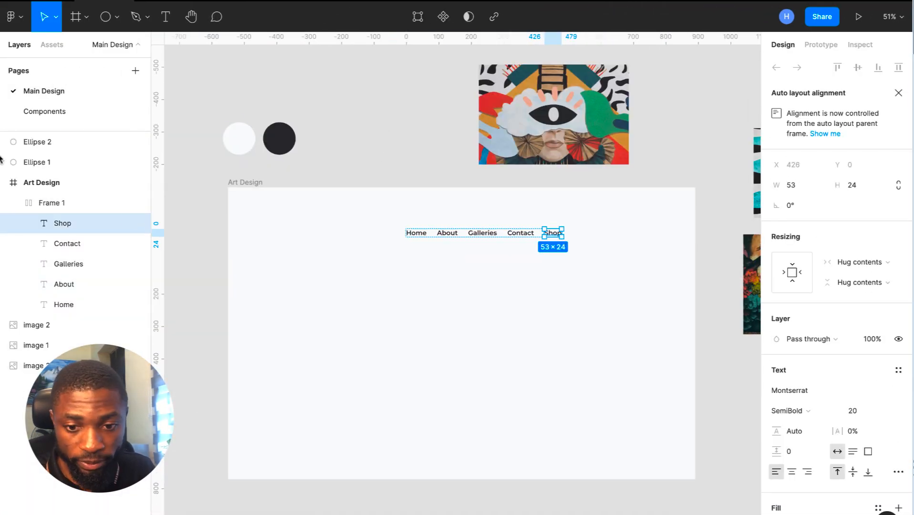
{"action": "left_click", "coordinate": [35, 104]}
{"action": "key", "text": "ctrl+v"}
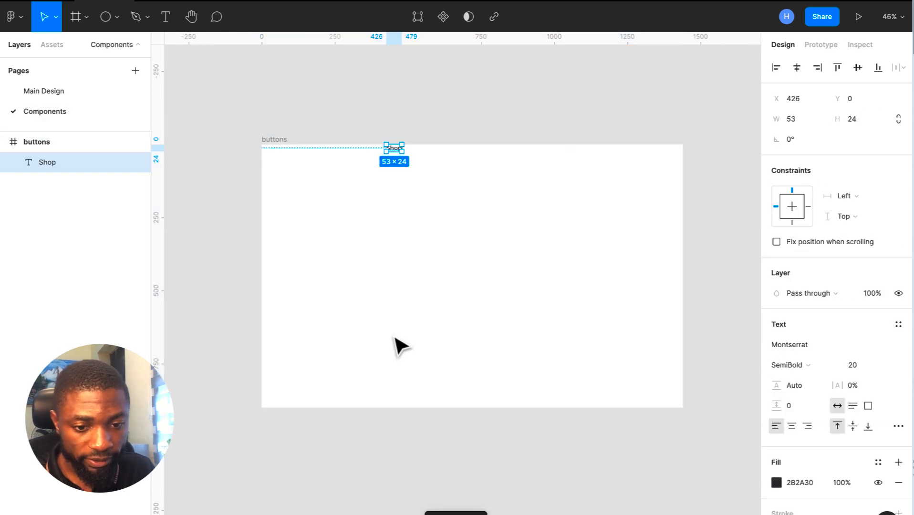
{"action": "left_click_drag", "start_coordinate": [395, 152], "coordinate": [397, 178]}
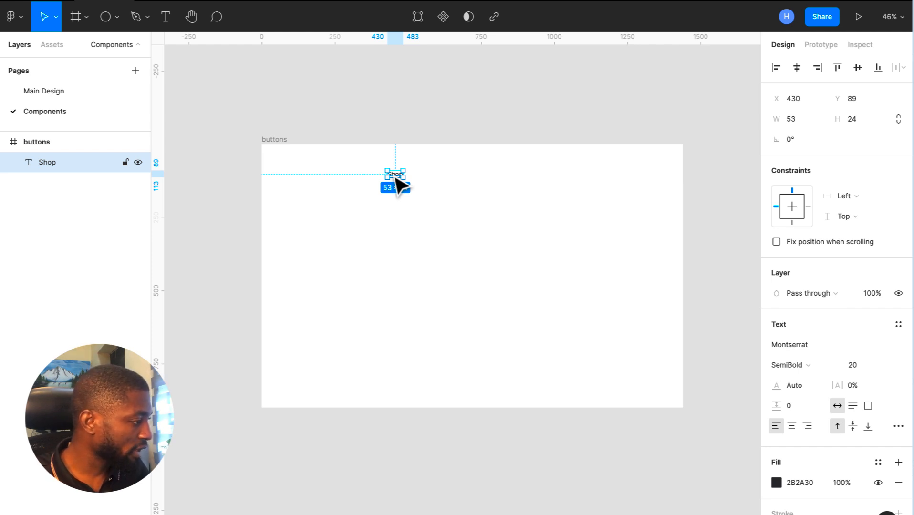
{"action": "key", "text": "ctrl+Right"}
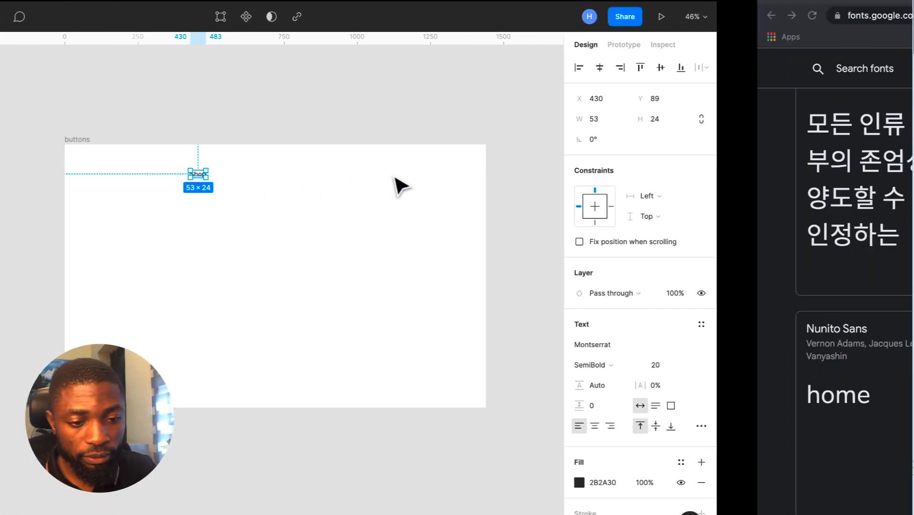
{"action": "key", "text": "ctrl+shift+Tab"}
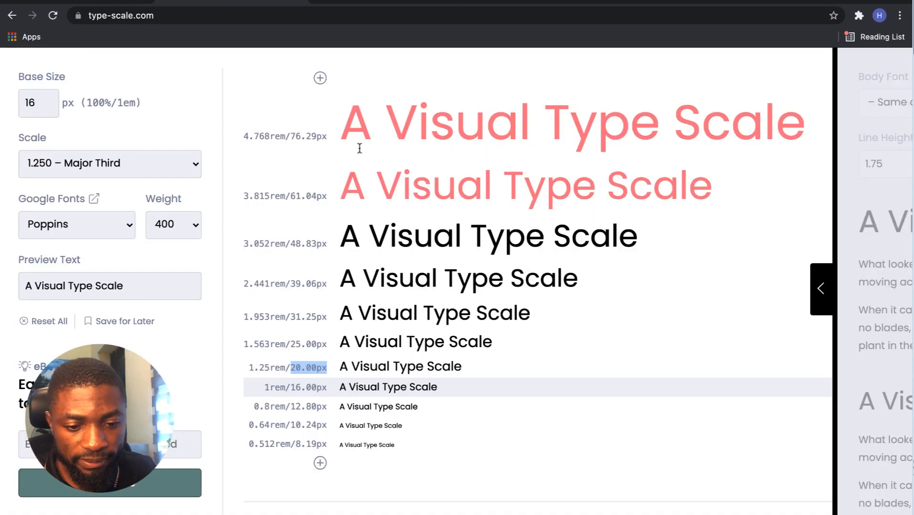
{"action": "left_click_drag", "start_coordinate": [327, 345], "coordinate": [297, 343]}
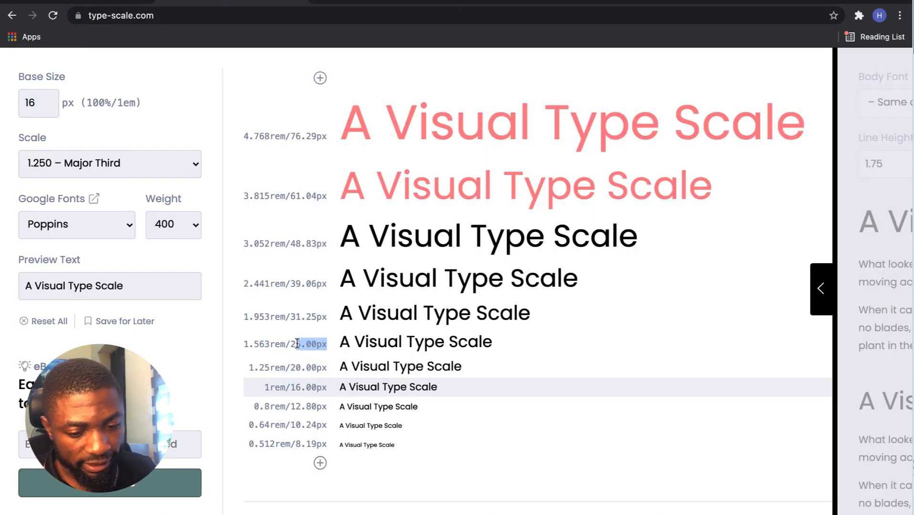
{"action": "key", "text": "ctrl+Left"}
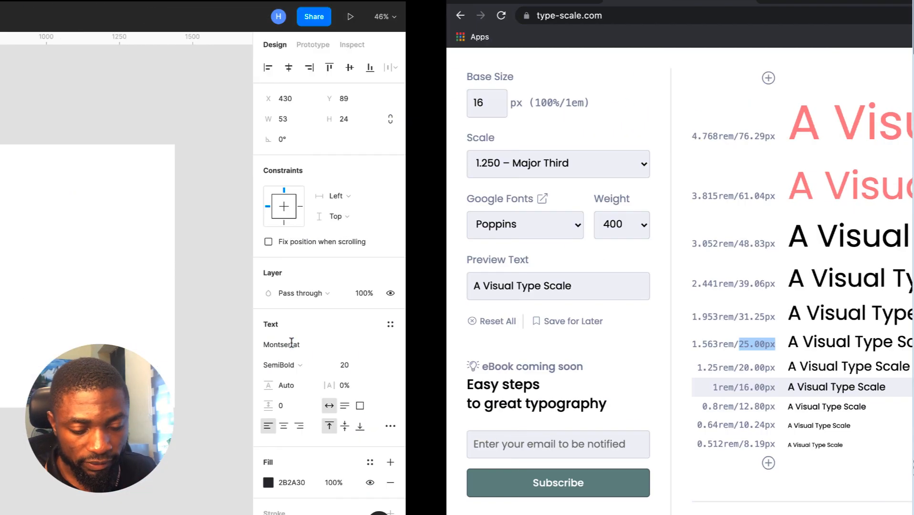
- Enlarge the Shop label to font size 25 and wrap it in an auto-layout frame
{"action": "left_click", "coordinate": [865, 363]}
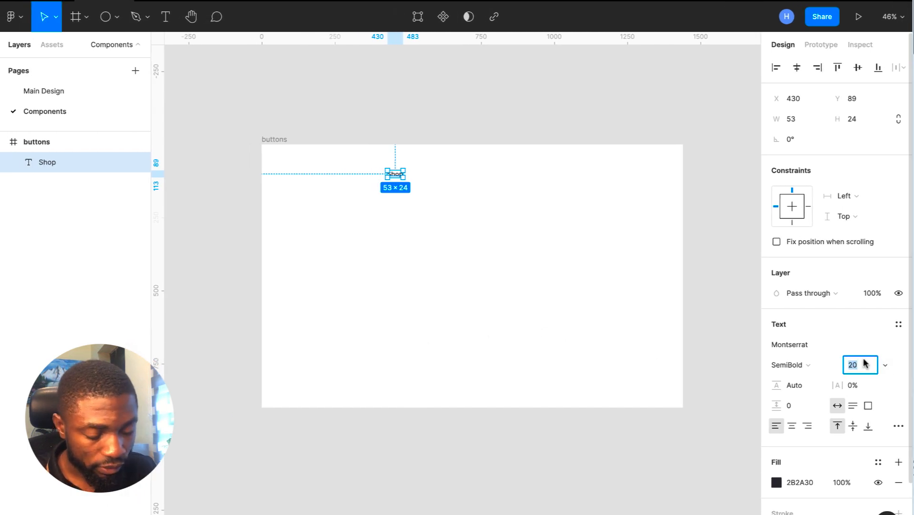
{"action": "key", "text": "Return"}
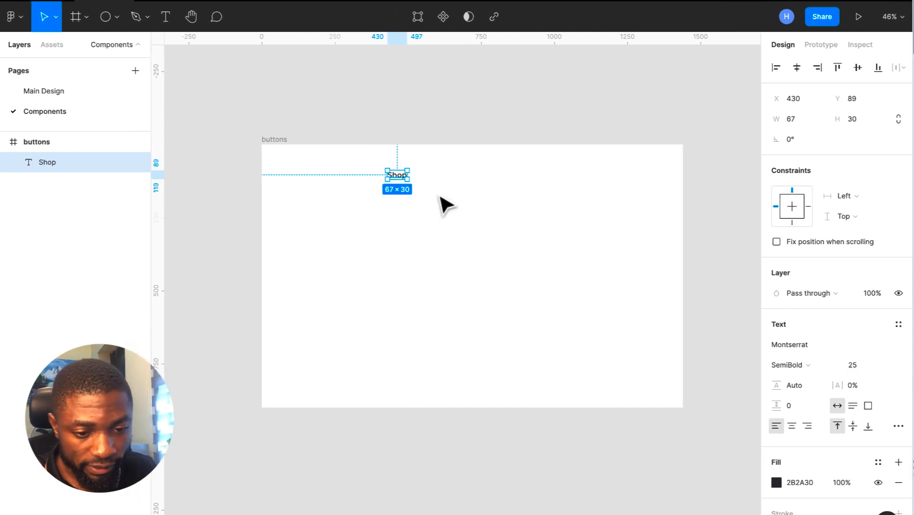
{"action": "key", "text": "shift+a"}
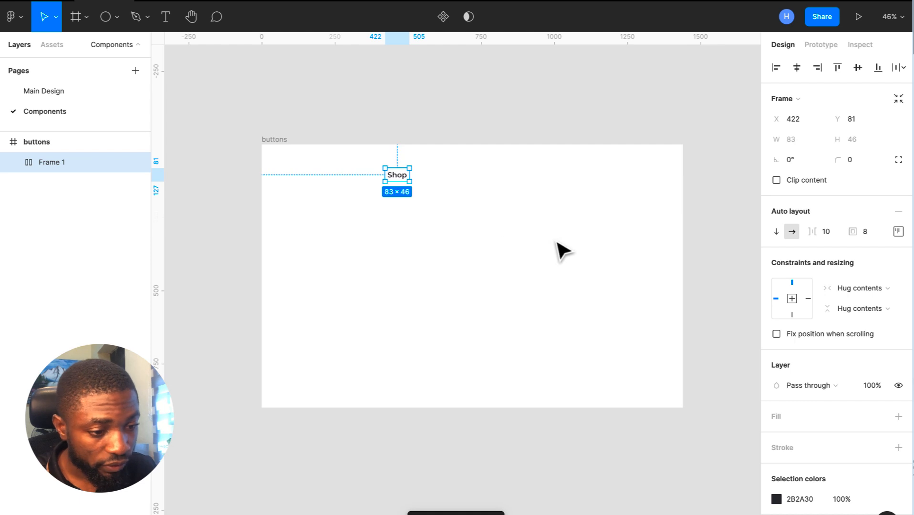
- Centre the frame's content with 32 top/bottom and 56 left/right padding
{"action": "left_click", "coordinate": [902, 237]}
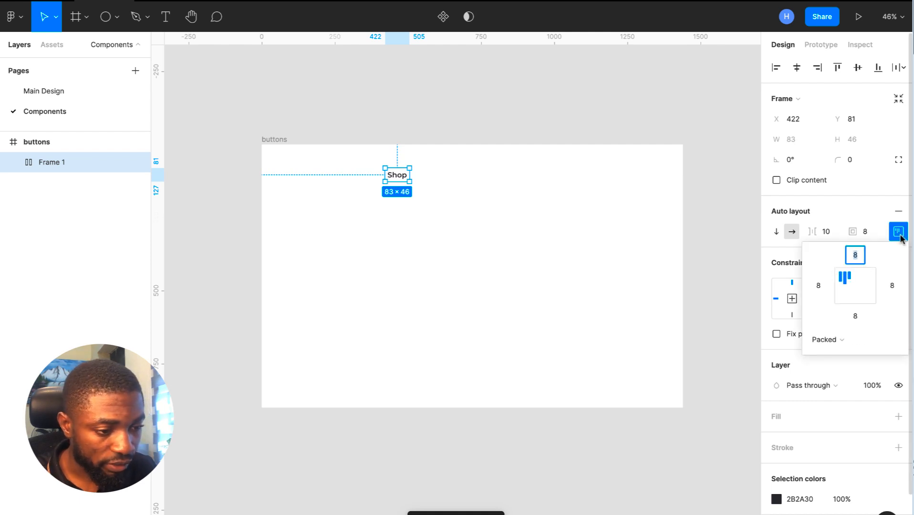
{"action": "left_click", "coordinate": [854, 288]}
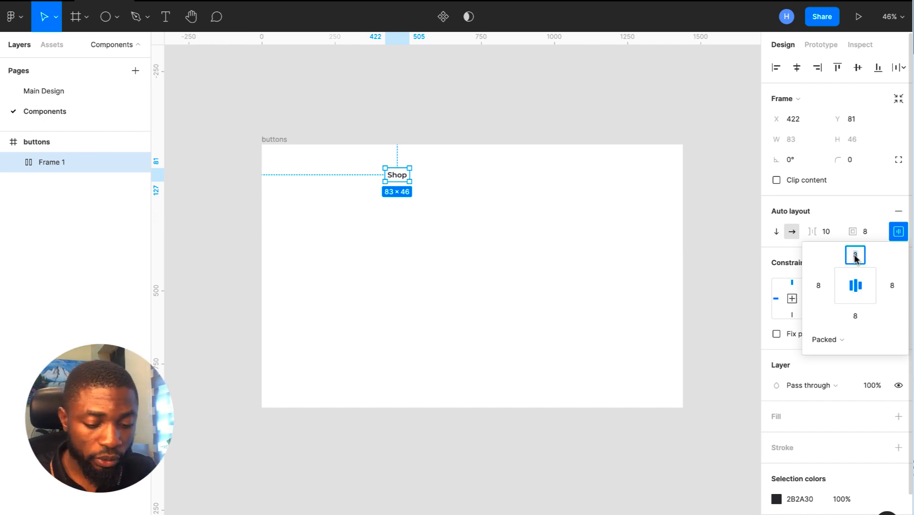
{"action": "left_click", "coordinate": [858, 316]}
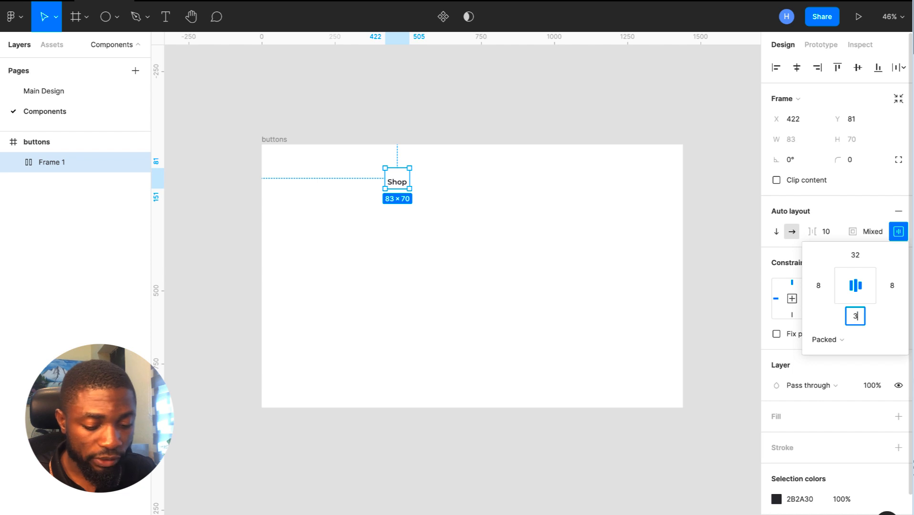
{"action": "left_click", "coordinate": [819, 286]}
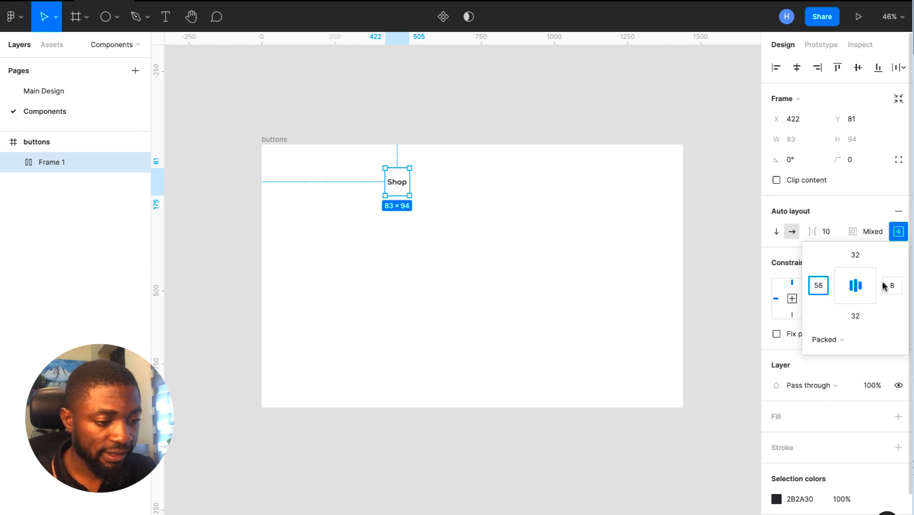
{"action": "left_click", "coordinate": [884, 286]}
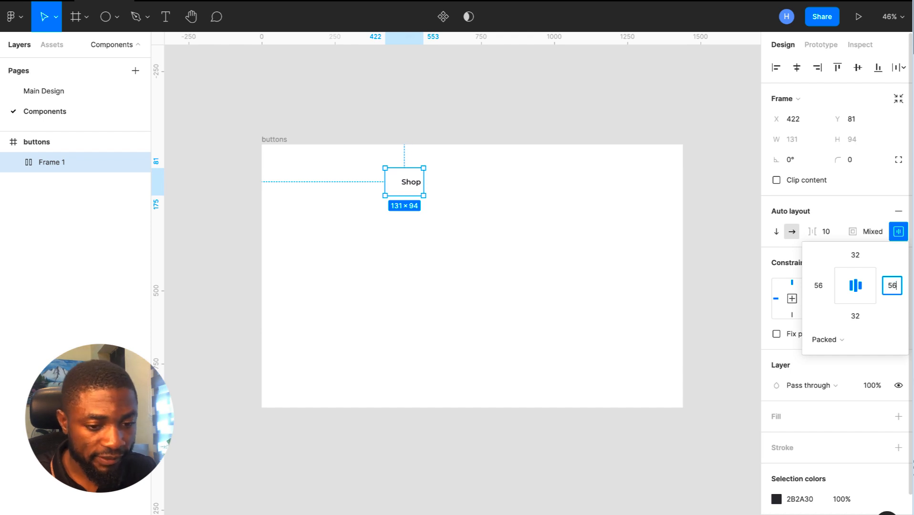
{"action": "left_click", "coordinate": [406, 174]}
{"action": "left_click", "coordinate": [414, 182]}
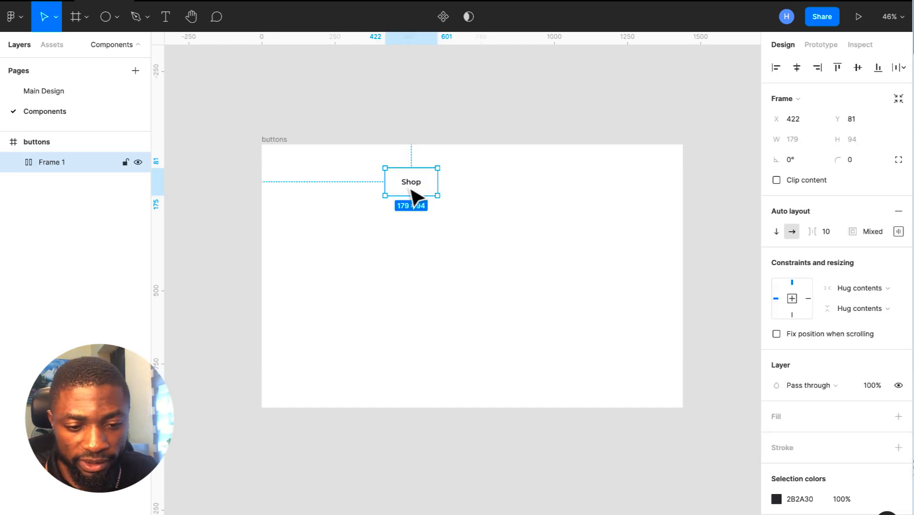
{"action": "left_click", "coordinate": [86, 90]}
- Duplicate the dark circle and colour it with red D3433A sampled from the artwork
{"action": "left_click", "coordinate": [280, 141]}
{"action": "left_click_drag", "start_coordinate": [280, 139], "coordinate": [319, 149]}
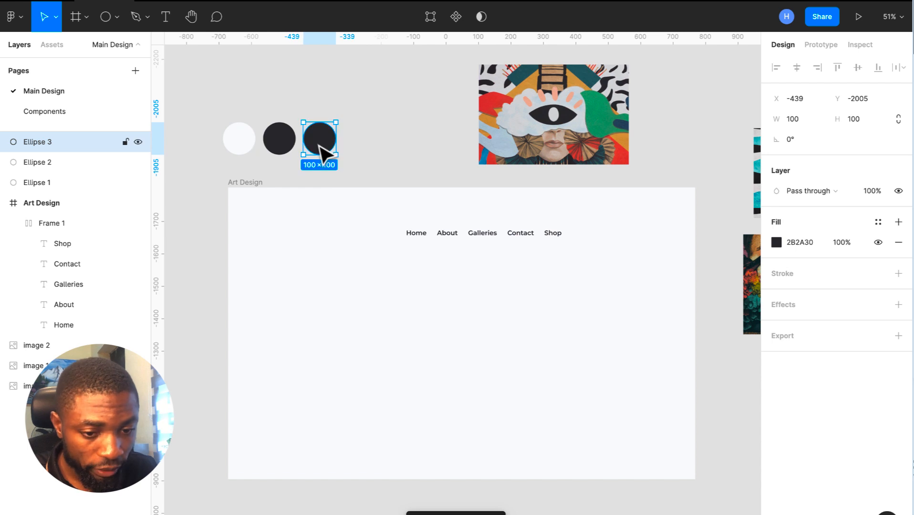
{"action": "left_click", "coordinate": [777, 242]}
{"action": "left_click", "coordinate": [627, 408]}
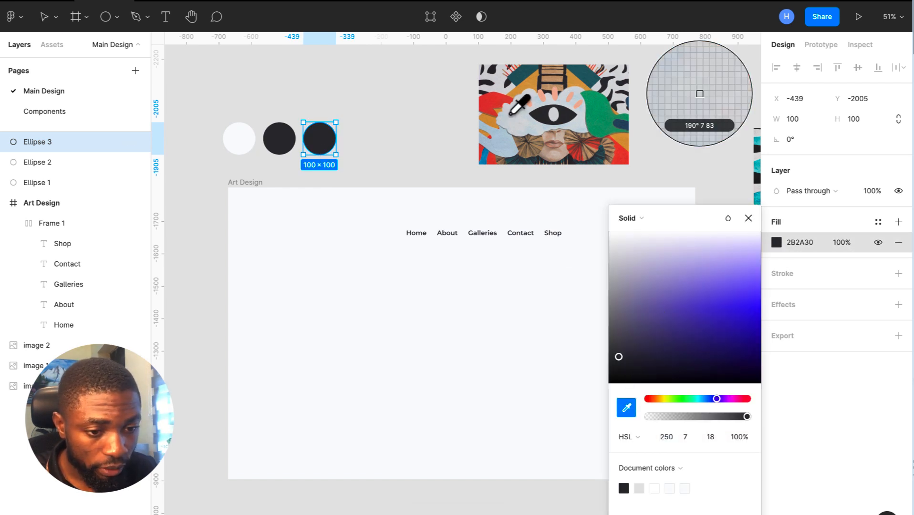
{"action": "left_click", "coordinate": [489, 100]}
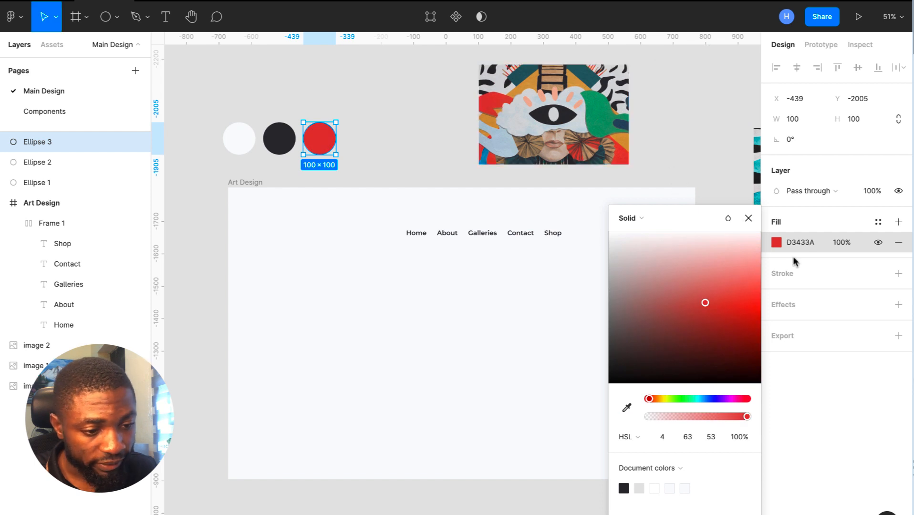
{"action": "left_click", "coordinate": [796, 239]}
{"action": "key", "text": "ctrl+c"}
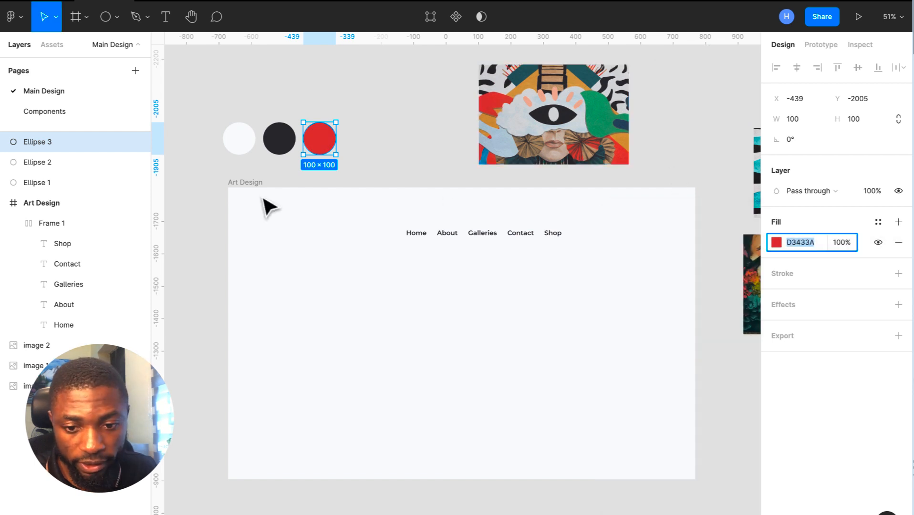
- Give the Shop button a D3433A red fill
{"action": "left_click", "coordinate": [57, 112]}
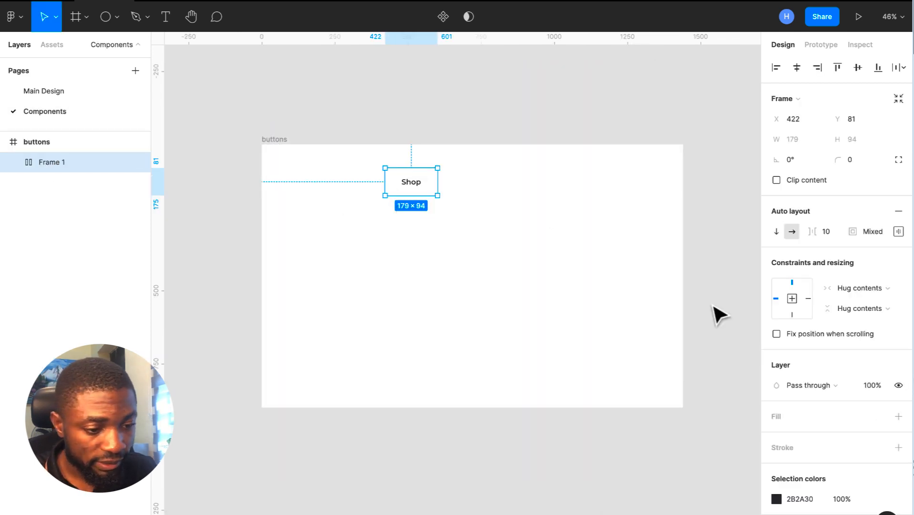
{"action": "left_click", "coordinate": [797, 499]}
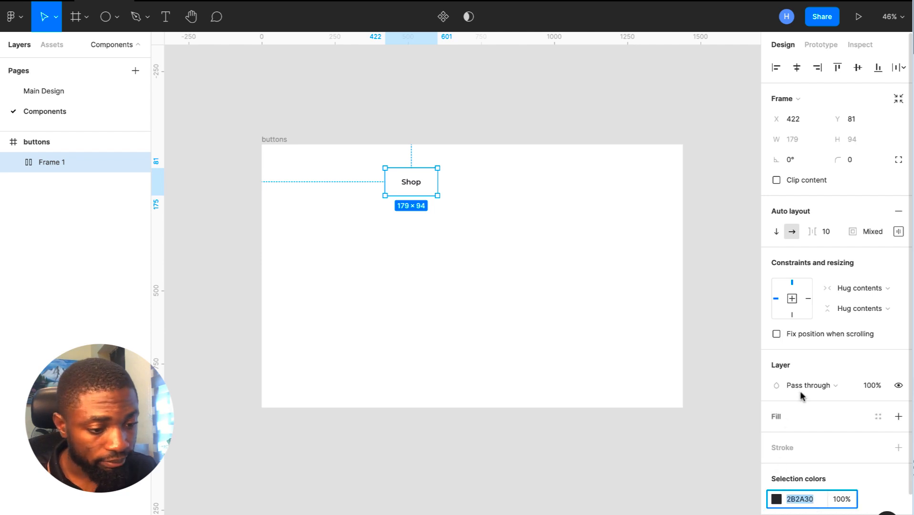
{"action": "left_click", "coordinate": [898, 417]}
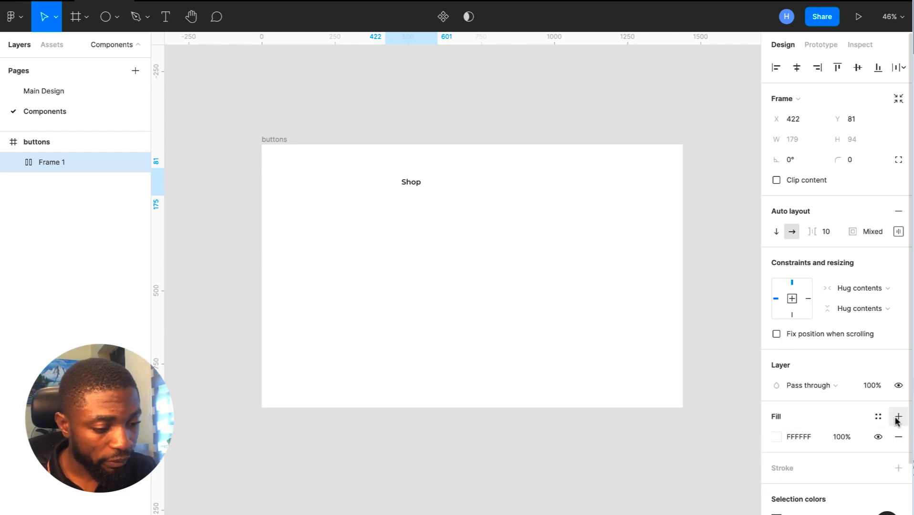
{"action": "key", "text": "ctrl+v"}
{"action": "key", "text": "Return"}
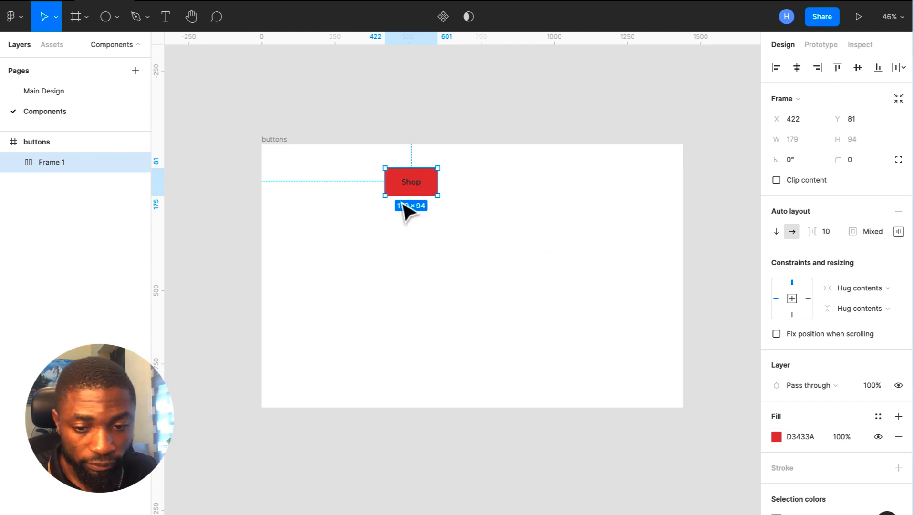
- Copy the white circle's F9FAFB and apply it as the Shop text colour
{"action": "left_click", "coordinate": [44, 91]}
{"action": "left_click", "coordinate": [247, 141]}
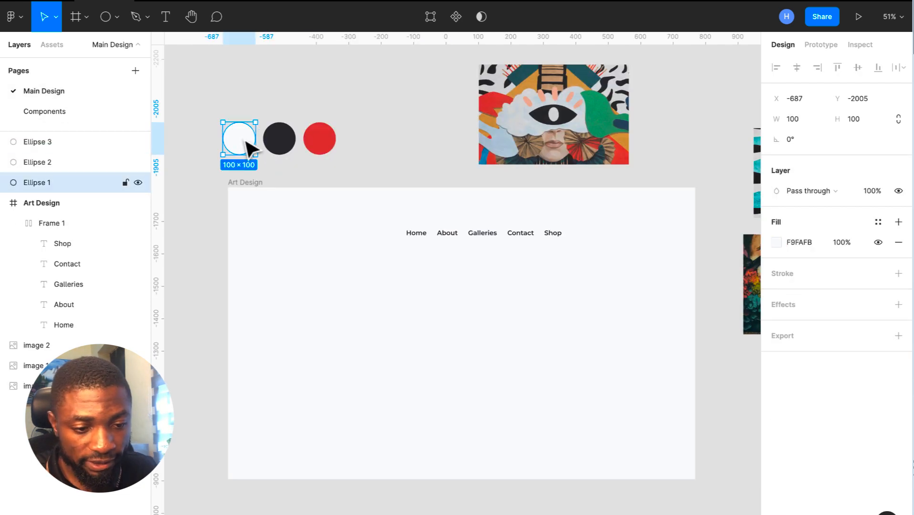
{"action": "left_click", "coordinate": [816, 241]}
{"action": "key", "text": "ctrl+c"}
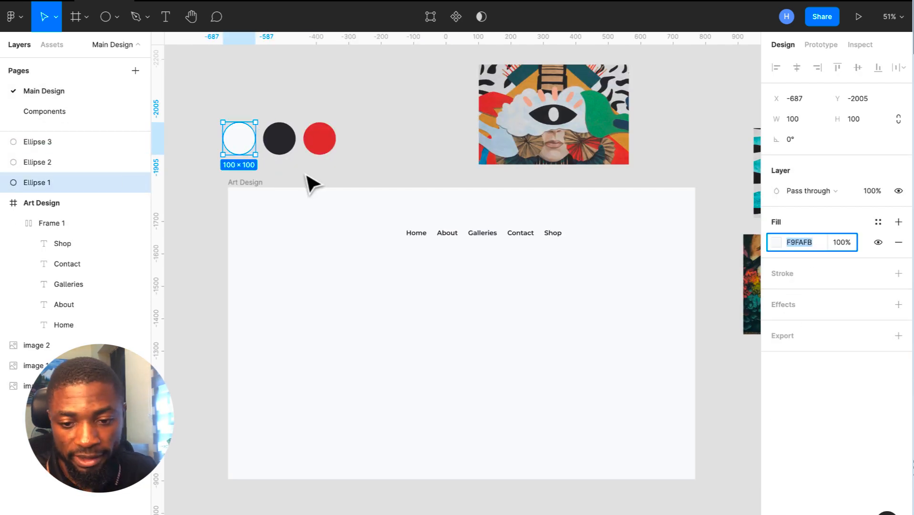
{"action": "left_click", "coordinate": [61, 113]}
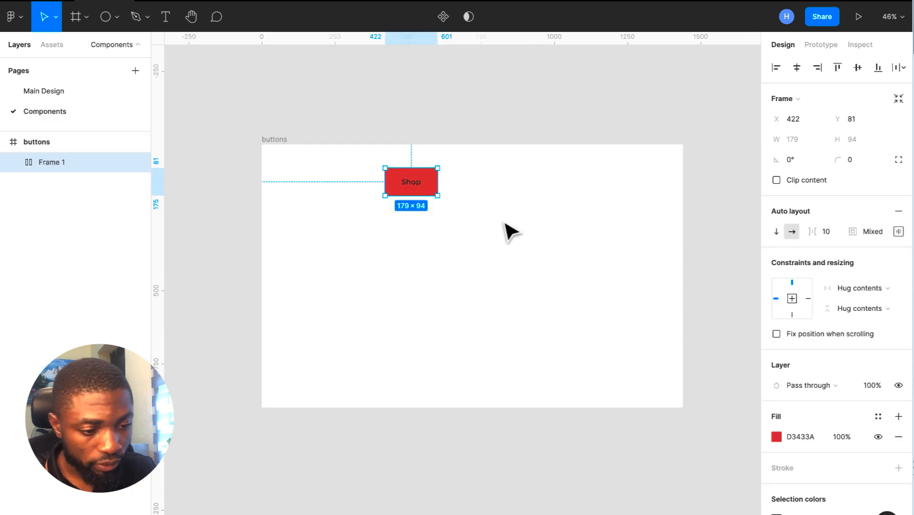
{"action": "scroll", "coordinate": [814, 469], "scroll_direction": "down", "scroll_amount": 2}
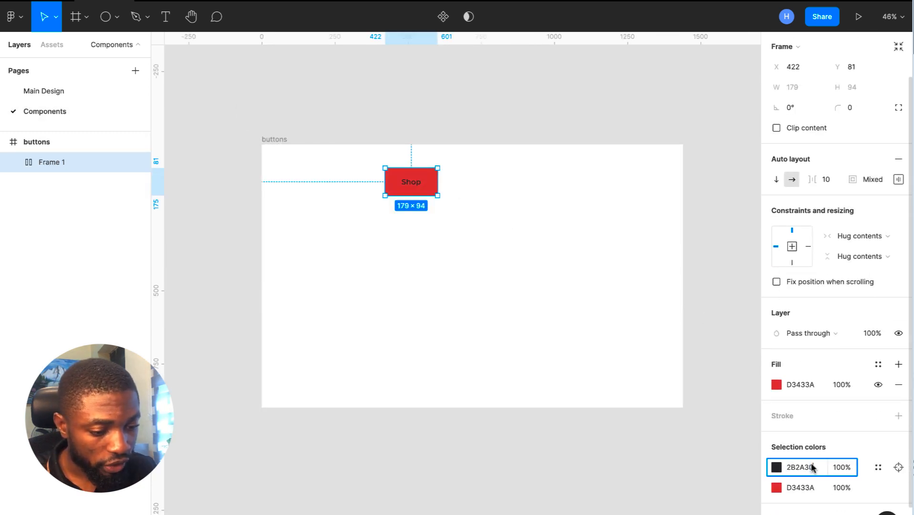
{"action": "left_click", "coordinate": [806, 469]}
{"action": "key", "text": "ctrl+v"}
{"action": "key", "text": "Return"}
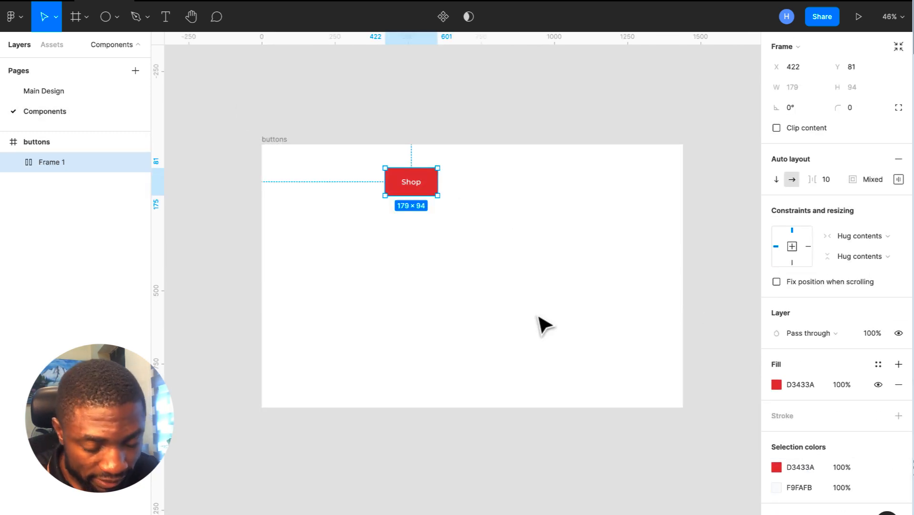
{"action": "left_click", "coordinate": [500, 280]}
{"action": "left_click", "coordinate": [433, 194]}
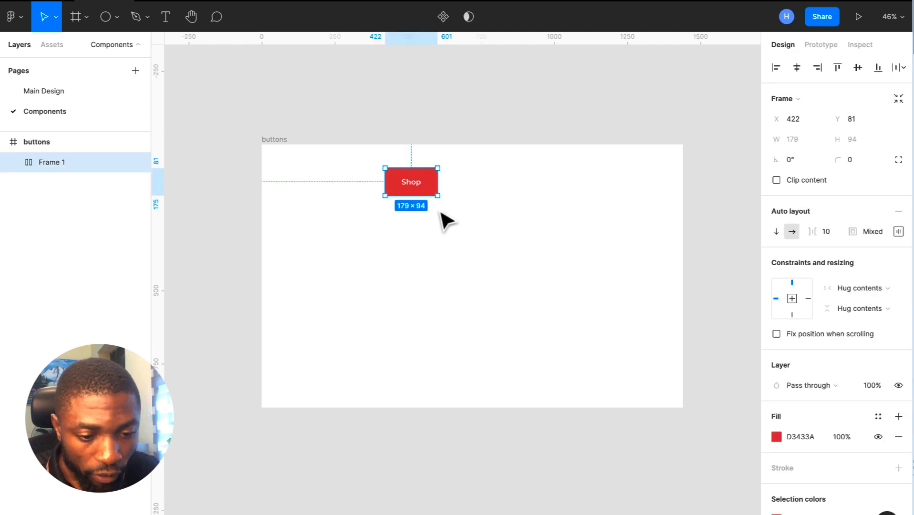
- Insert a shopping-cart icon from the Feather Icons plugin
{"action": "right_click", "coordinate": [453, 291]}
{"action": "mouse_move", "coordinate": [555, 427]}
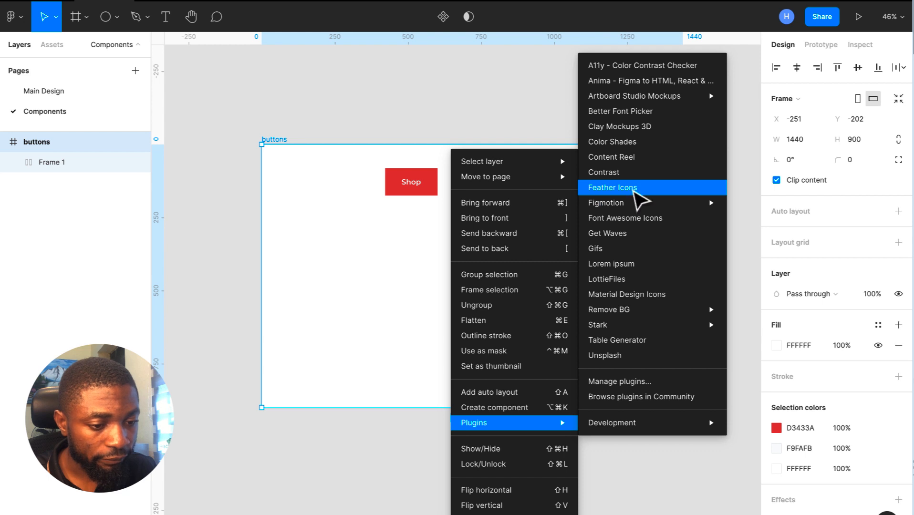
{"action": "left_click", "coordinate": [632, 191]}
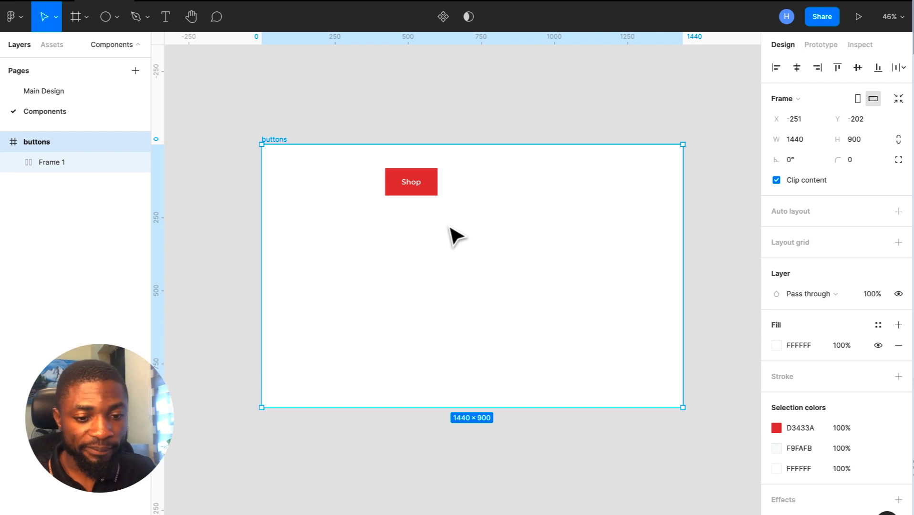
{"action": "left_click_drag", "start_coordinate": [336, 193], "coordinate": [493, 234]}
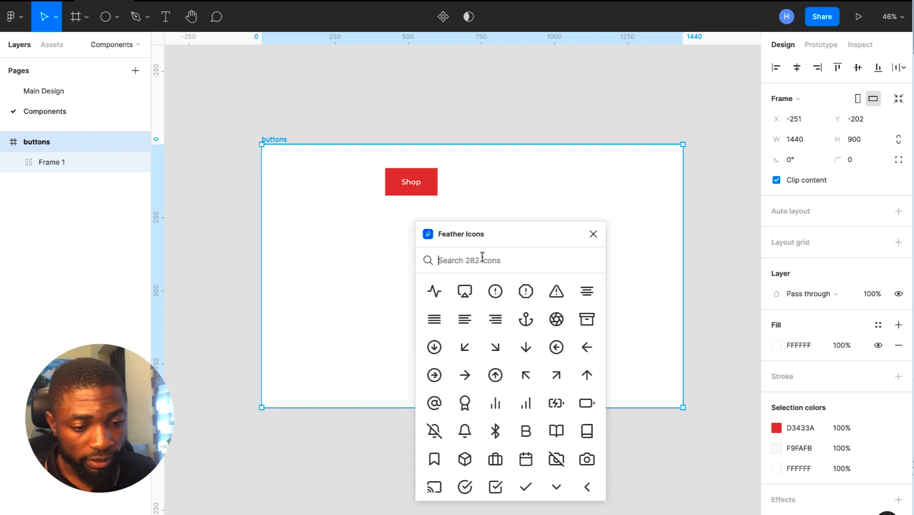
{"action": "type", "text": "cart"}
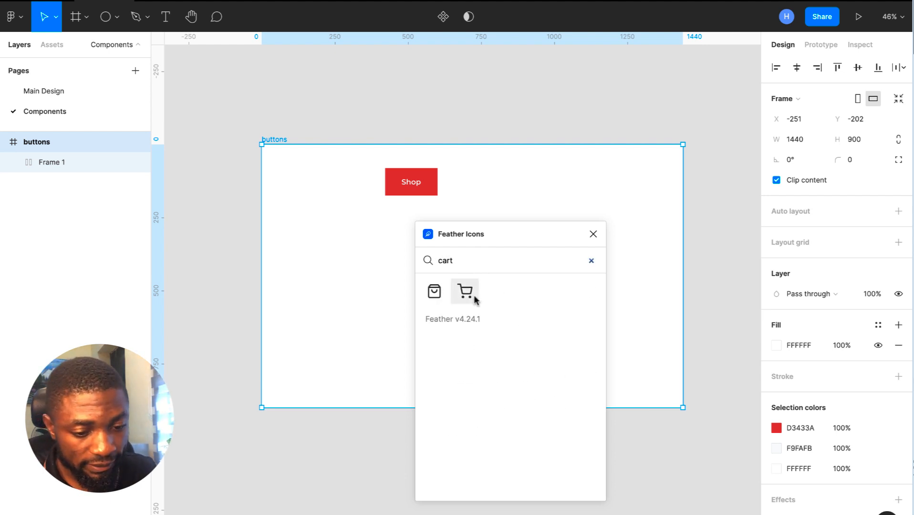
{"action": "left_click", "coordinate": [474, 296]}
{"action": "left_click", "coordinate": [593, 234]}
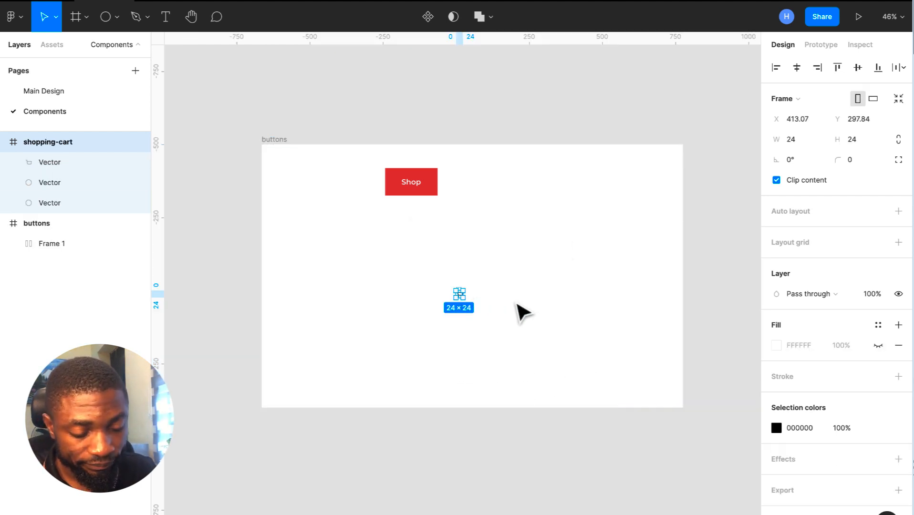
- Resize the cart icon to 32×32 with locked ratio, recolour it F9FAFB, and cut it
{"action": "left_click", "coordinate": [899, 142]}
{"action": "left_click", "coordinate": [858, 144]}
{"action": "key", "text": "Return"}
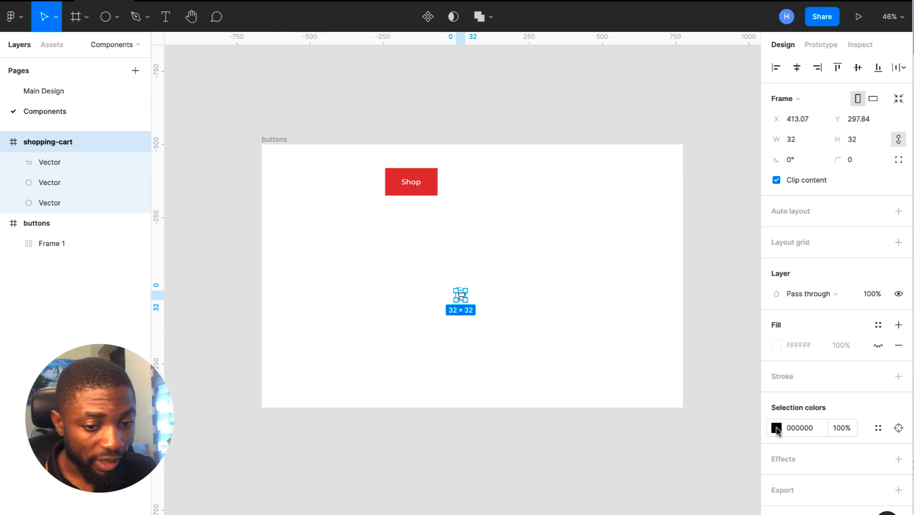
{"action": "left_click", "coordinate": [813, 429]}
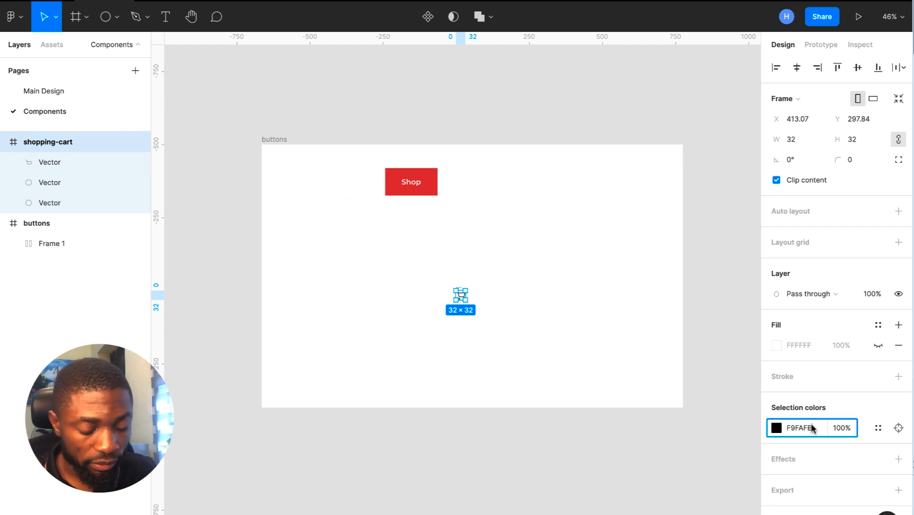
{"action": "key", "text": "Return"}
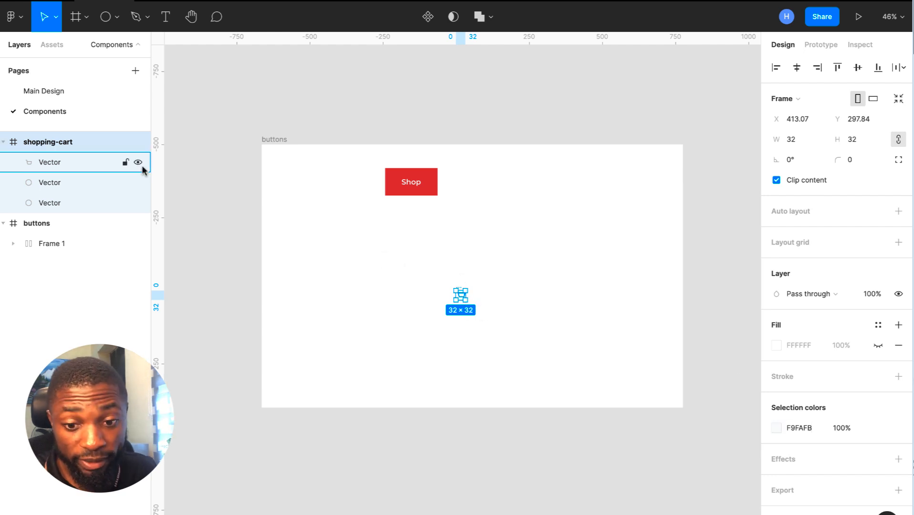
{"action": "key", "text": "Delete"}
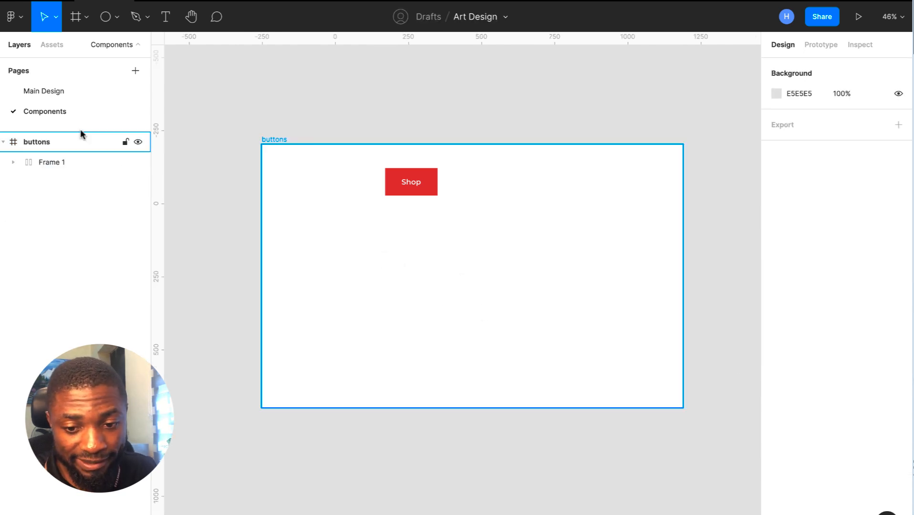
- Paste the cart icon into the Shop button and auto-layout it with the label at gap 16
{"action": "left_click", "coordinate": [399, 189]}
{"action": "key", "text": "ctrl+v"}
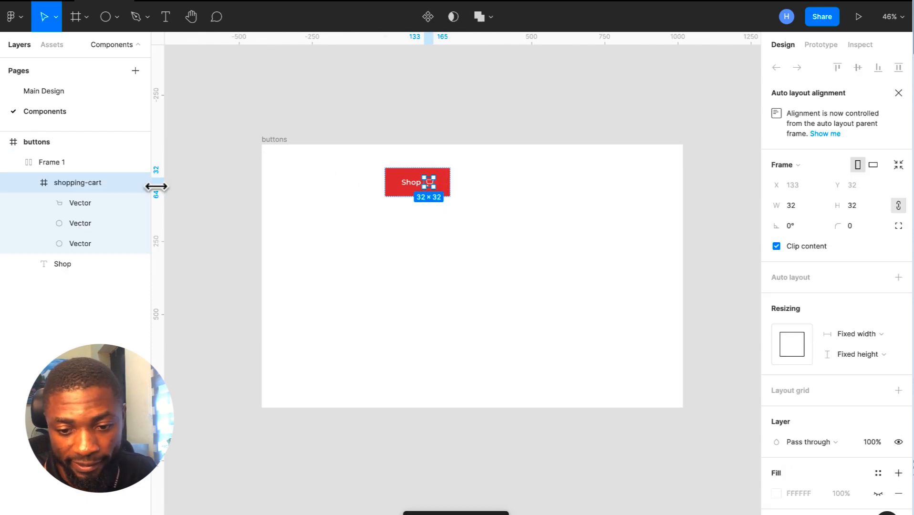
{"action": "left_click", "coordinate": [27, 183]}
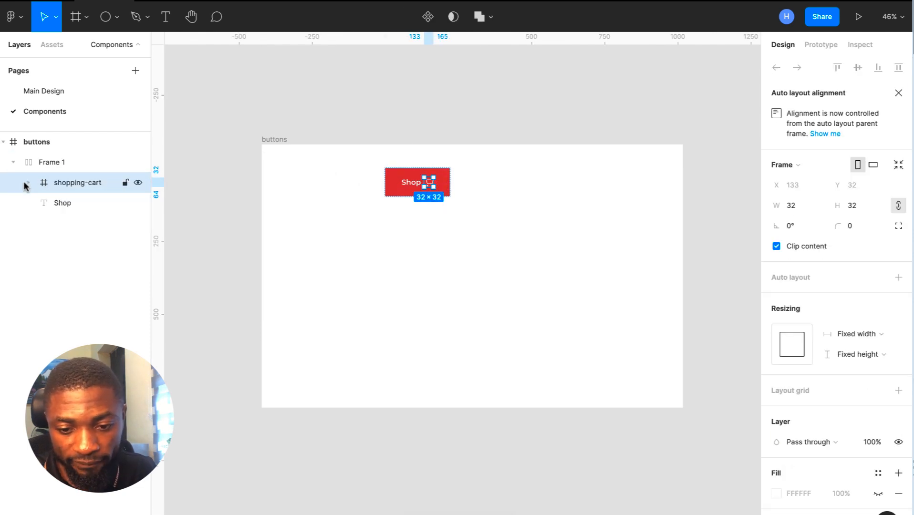
{"action": "left_click", "coordinate": [83, 197]}
{"action": "left_click", "coordinate": [83, 181], "text": "shift"}
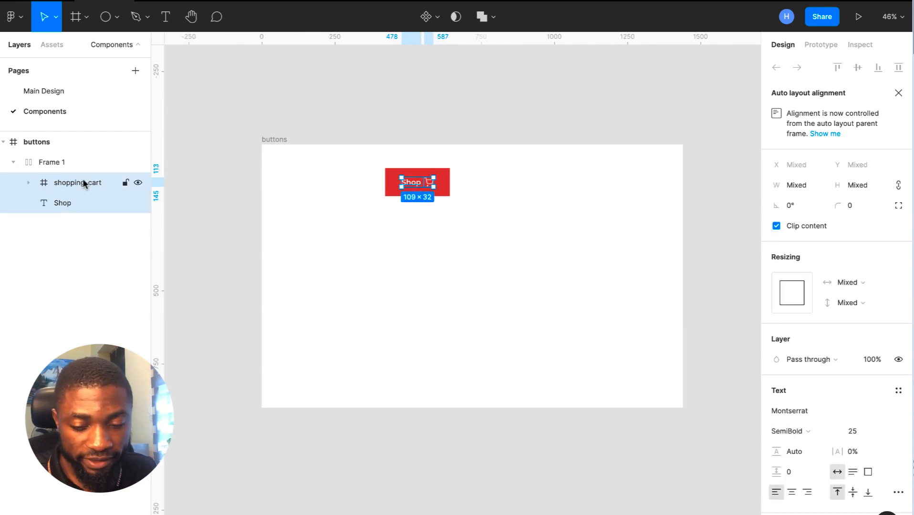
{"action": "key", "text": "shift+a"}
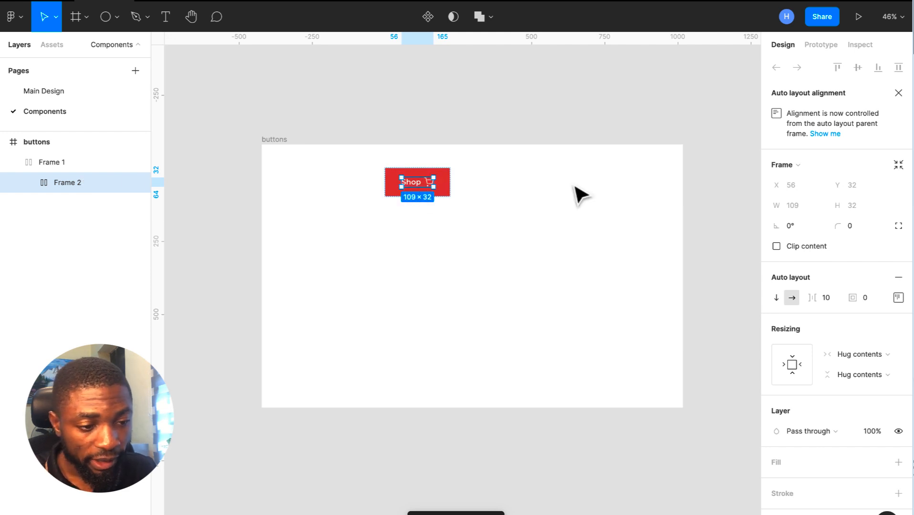
{"action": "left_click", "coordinate": [821, 297]}
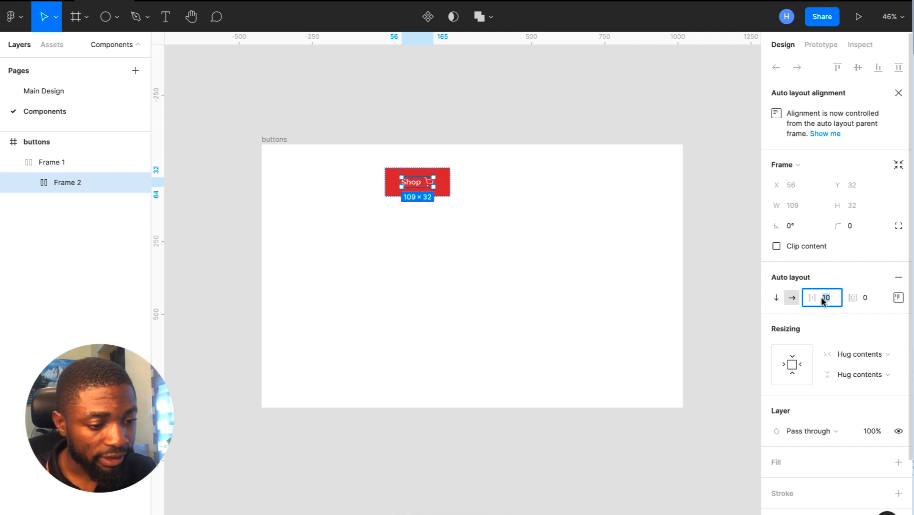
{"action": "type", "text": "16"}
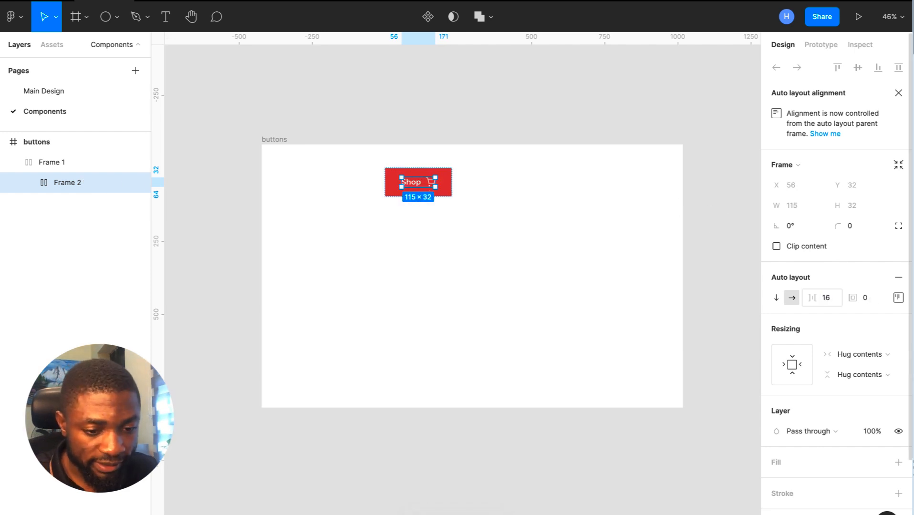
{"action": "left_click", "coordinate": [569, 251]}
{"action": "scroll", "coordinate": [568, 252], "scroll_direction": "left", "scroll_amount": 2}
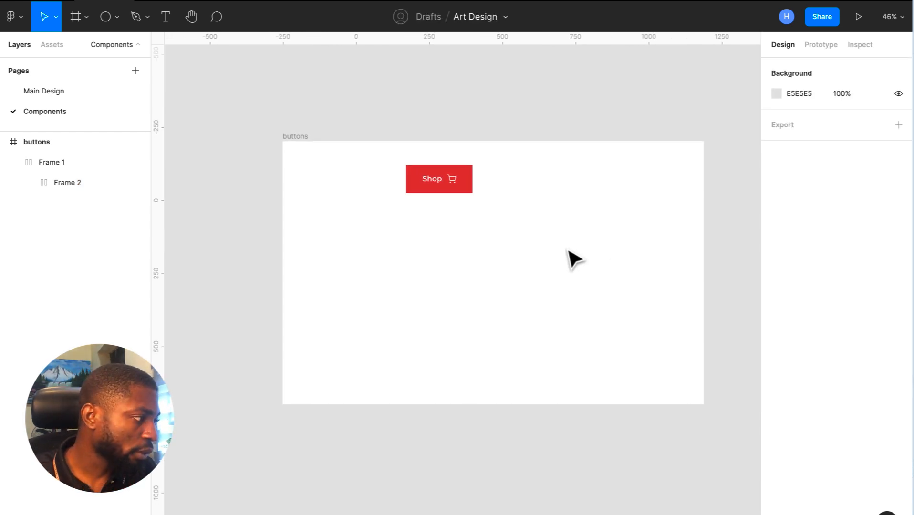
- Turn the Shop button into a component named 'button'
{"action": "left_click", "coordinate": [461, 186]}
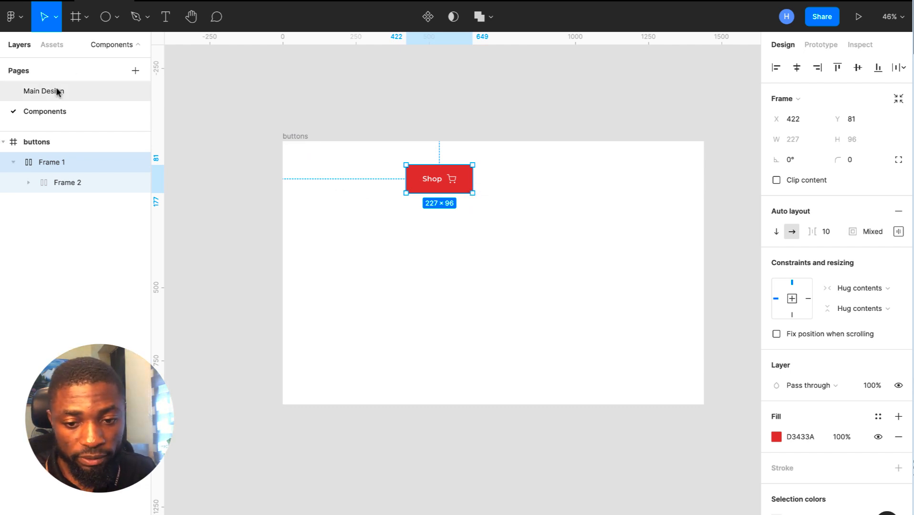
{"action": "left_click", "coordinate": [428, 18]}
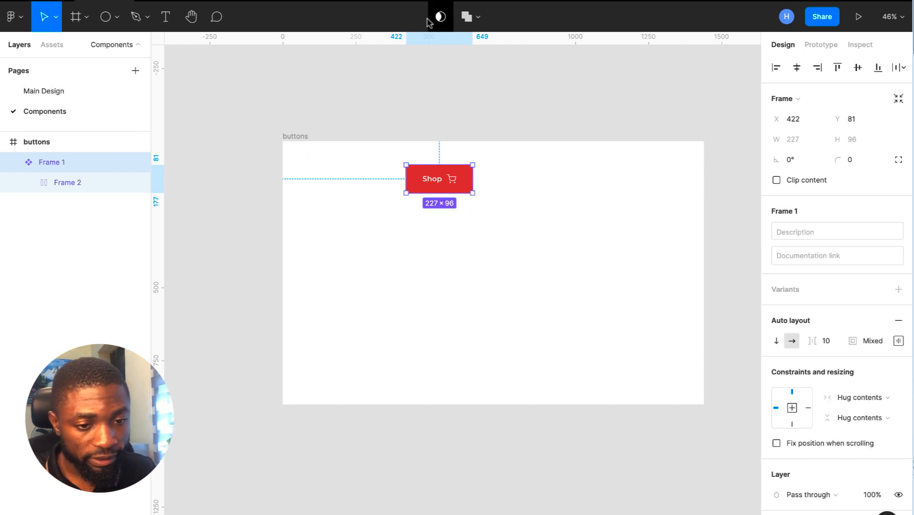
{"action": "scroll", "coordinate": [494, 270], "scroll_direction": "down", "scroll_amount": 1}
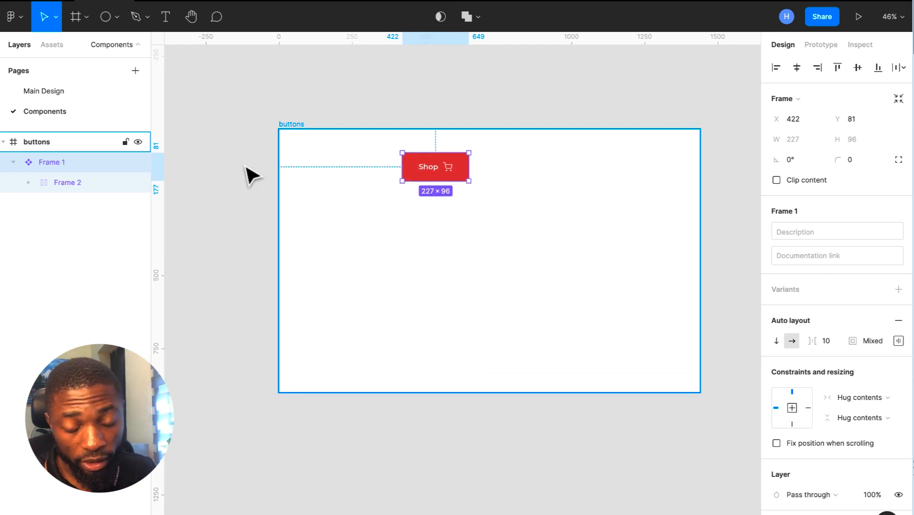
{"action": "double_click", "coordinate": [61, 163]}
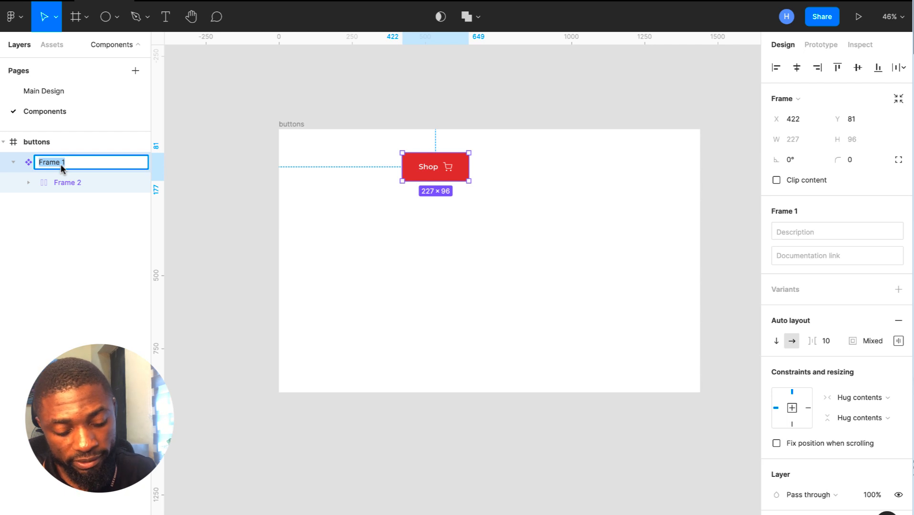
{"action": "type", "text": "button"}
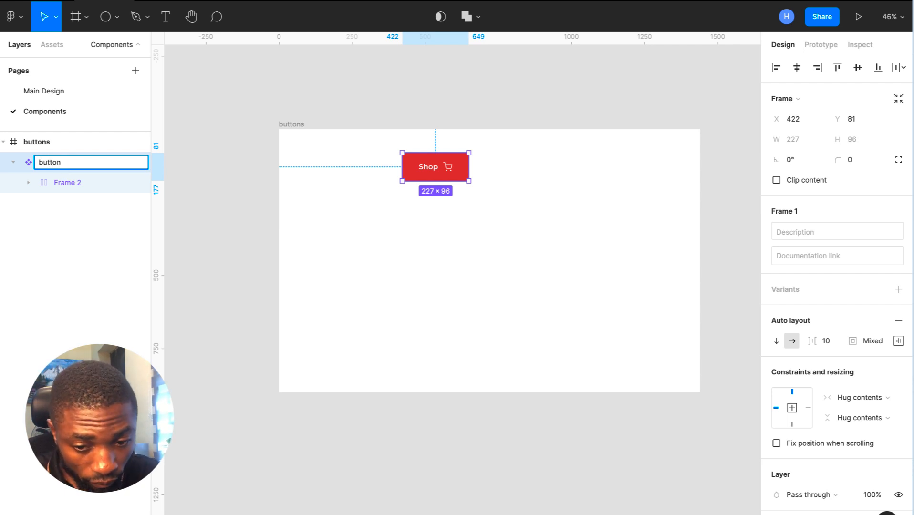
{"action": "key", "text": "Return"}
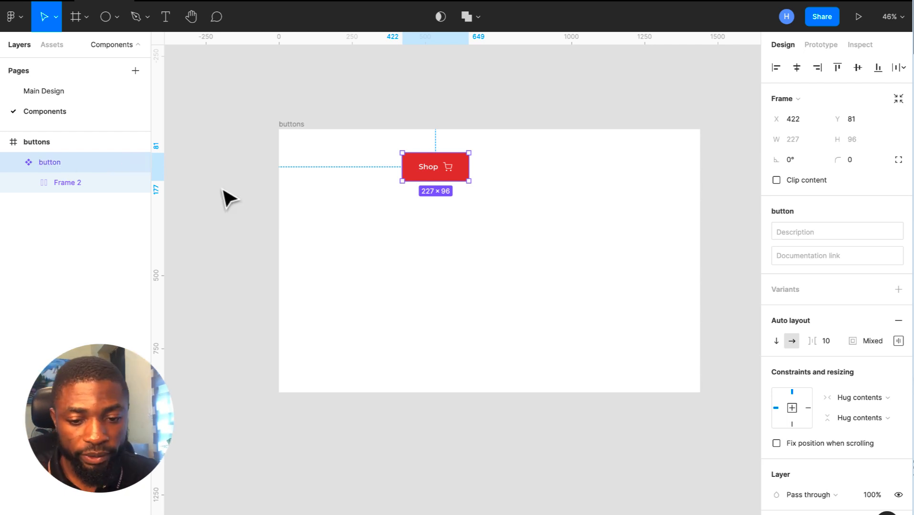
{"action": "left_click", "coordinate": [384, 194]}
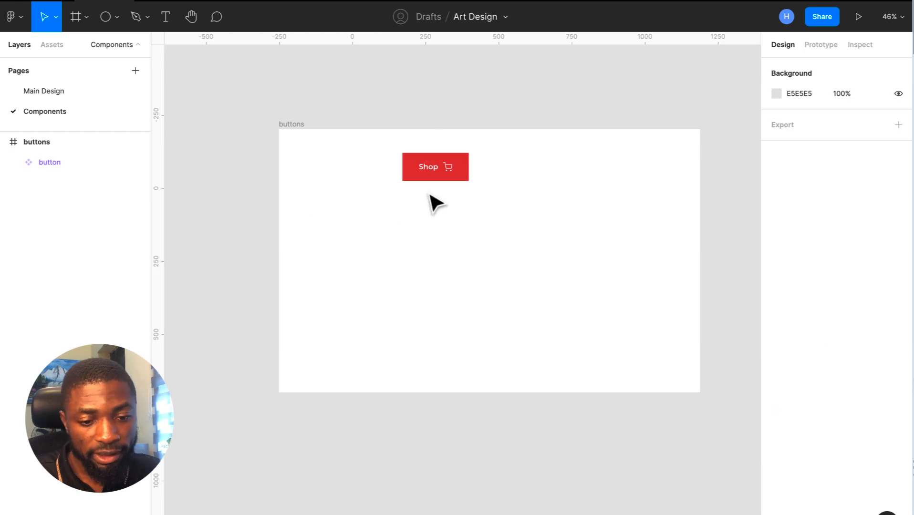
{"action": "left_click", "coordinate": [82, 91]}
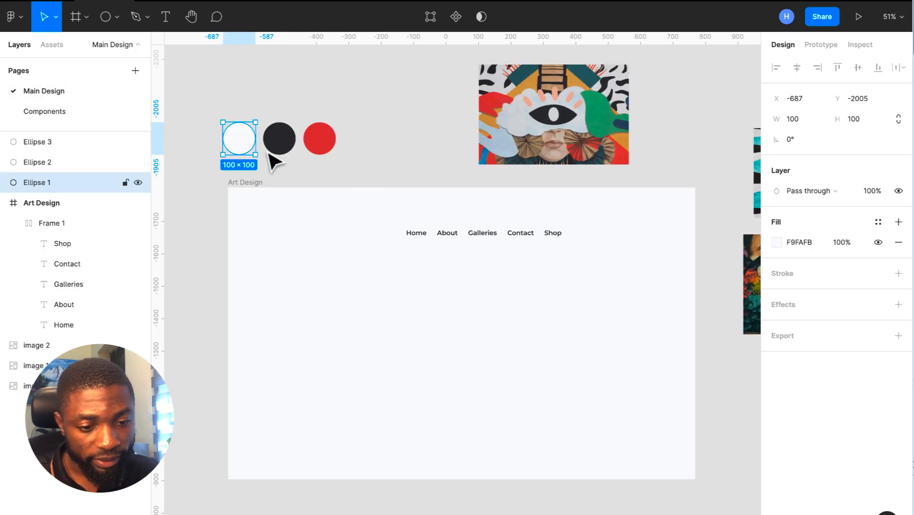
- Drag the button component from Assets into the nav row and delete the old Shop text
{"action": "left_click", "coordinate": [556, 238]}
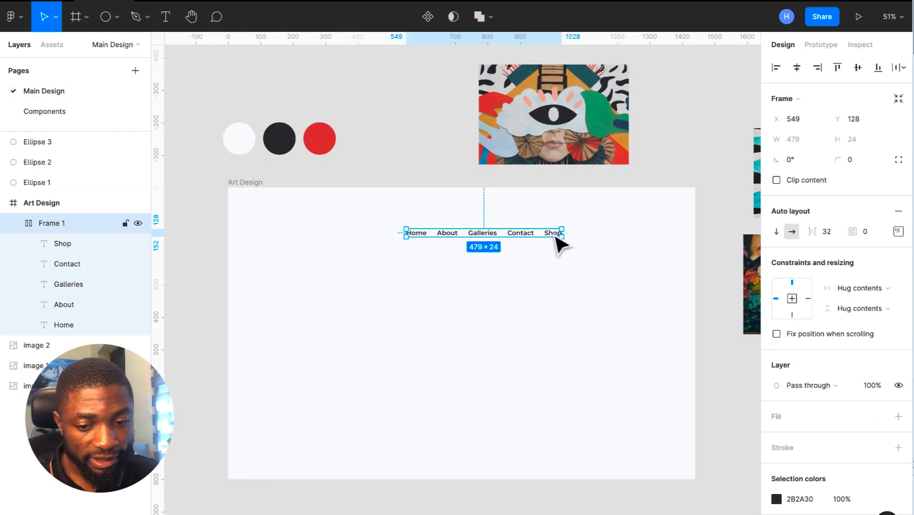
{"action": "left_click", "coordinate": [556, 237]}
{"action": "left_click", "coordinate": [50, 45]}
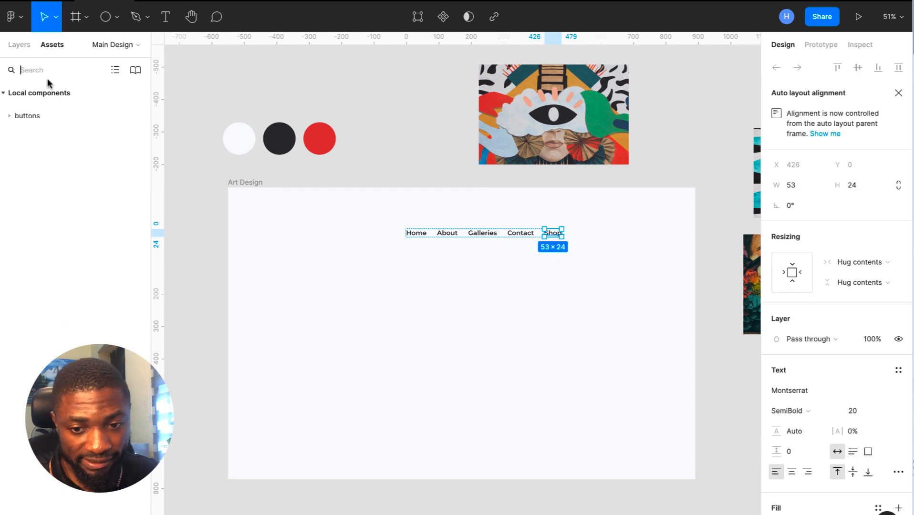
{"action": "left_click", "coordinate": [9, 116]}
{"action": "left_click_drag", "start_coordinate": [42, 167], "coordinate": [553, 242]}
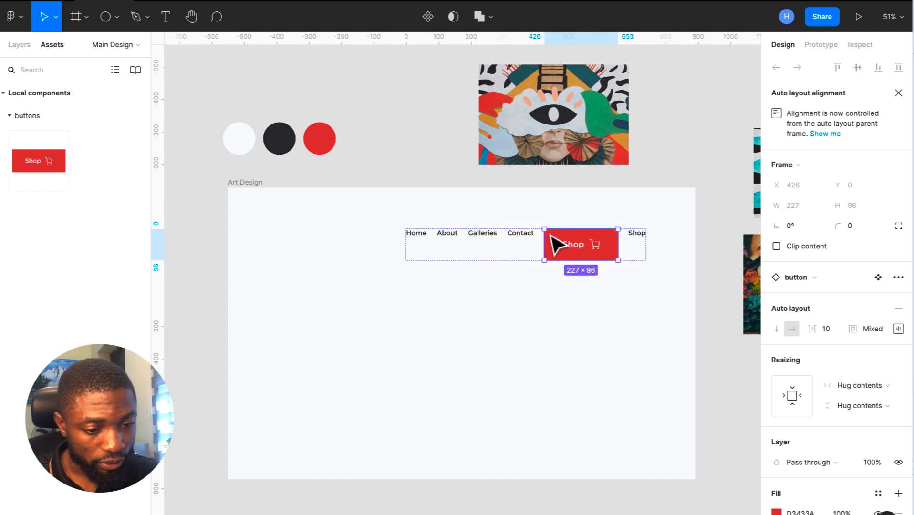
{"action": "left_click", "coordinate": [638, 241]}
{"action": "key", "text": "Delete"}
- Set the nav row's auto-layout alignment to vertically centred
{"action": "left_click", "coordinate": [527, 239]}
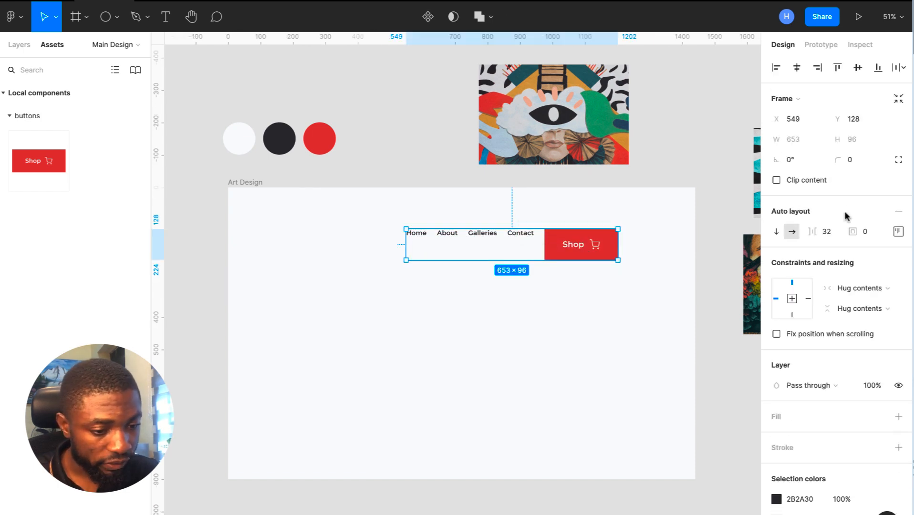
{"action": "left_click", "coordinate": [896, 237]}
{"action": "left_click", "coordinate": [860, 284]}
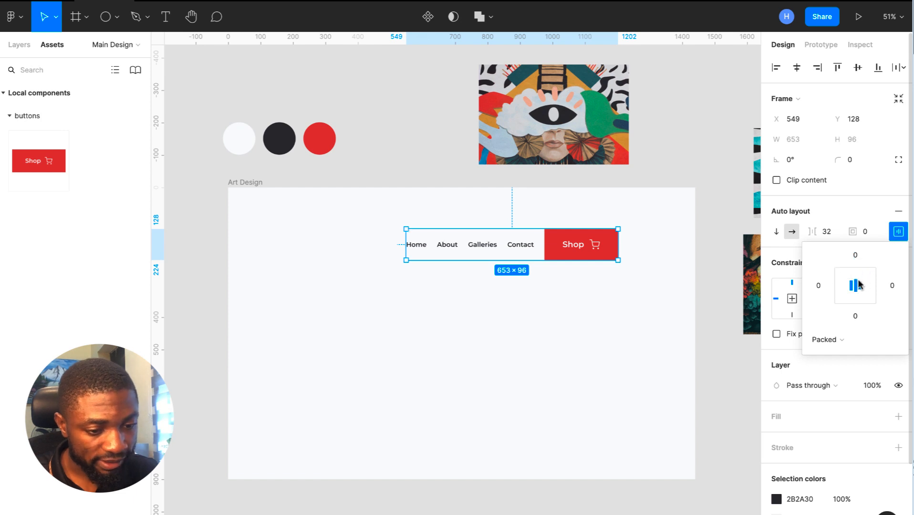
{"action": "left_click", "coordinate": [575, 297]}
{"action": "left_click", "coordinate": [594, 257]}
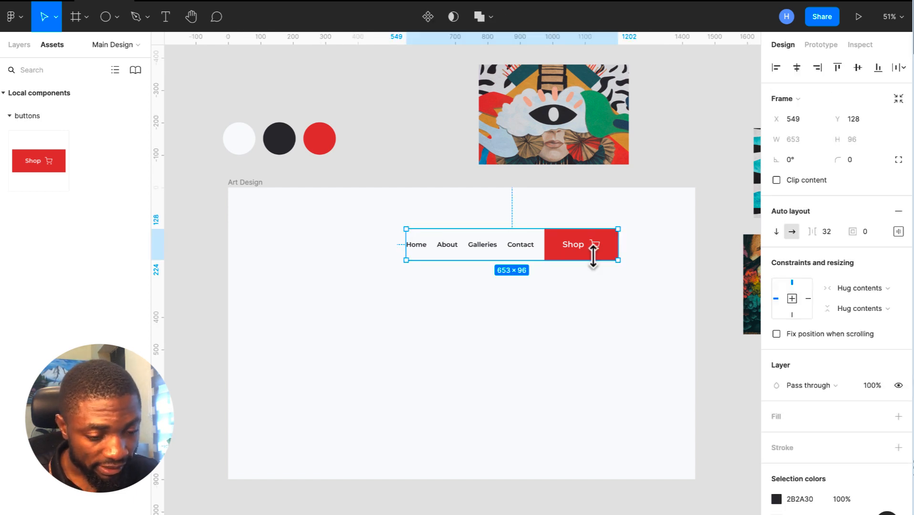
- Show Art Design's 12-column layout grid and move the nav bar up and to the right
{"action": "left_click", "coordinate": [237, 188]}
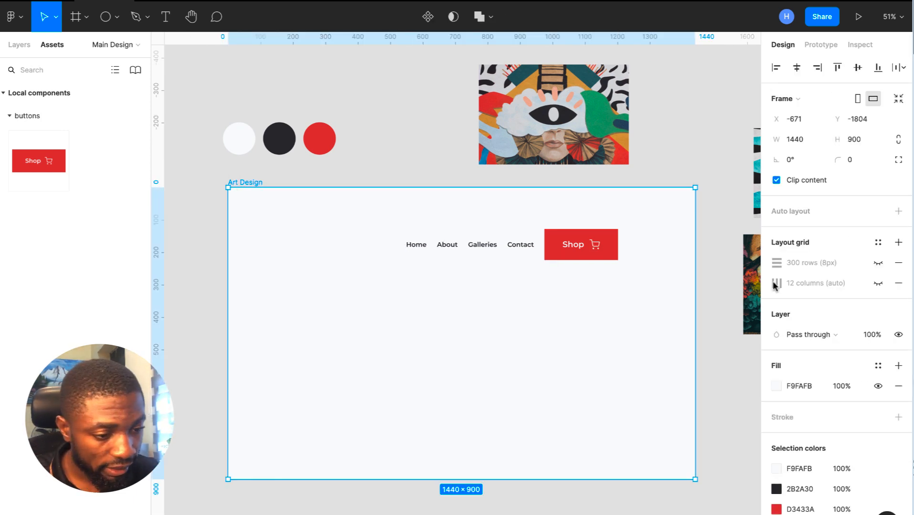
{"action": "left_click", "coordinate": [878, 283]}
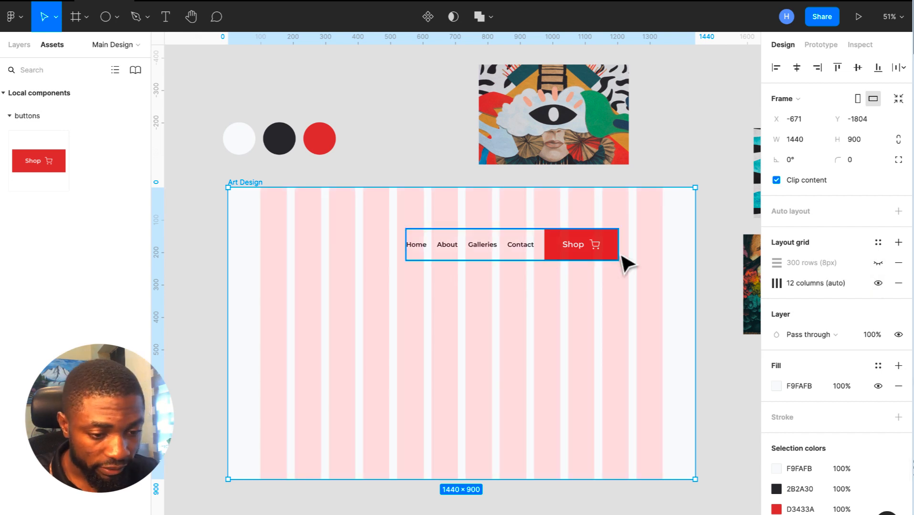
{"action": "left_click_drag", "start_coordinate": [565, 258], "coordinate": [611, 234]}
{"action": "scroll", "coordinate": [611, 233], "scroll_direction": "up", "scroll_amount": 3}
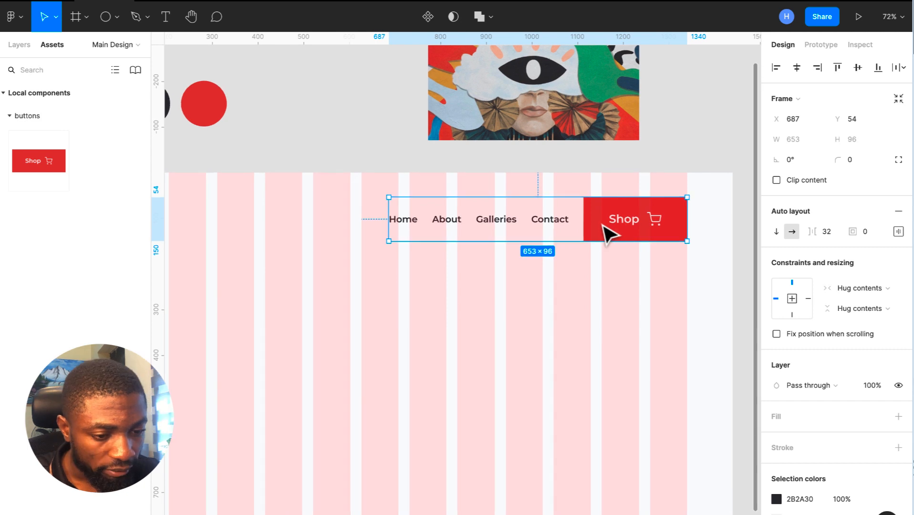
- Widen the Shop button to about 287 and shift the nav bar left onto the columns
{"action": "left_click", "coordinate": [589, 218]}
{"action": "left_click_drag", "start_coordinate": [586, 214], "coordinate": [555, 216]}
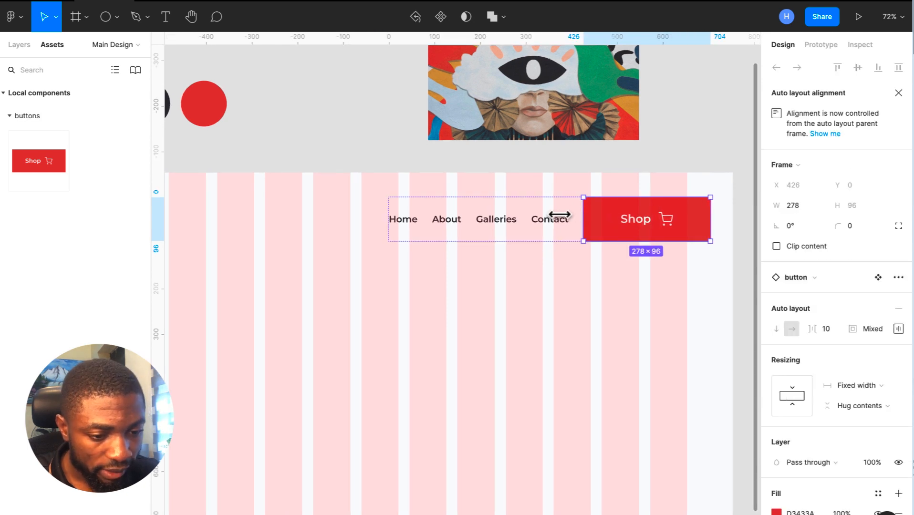
{"action": "left_click", "coordinate": [654, 276]}
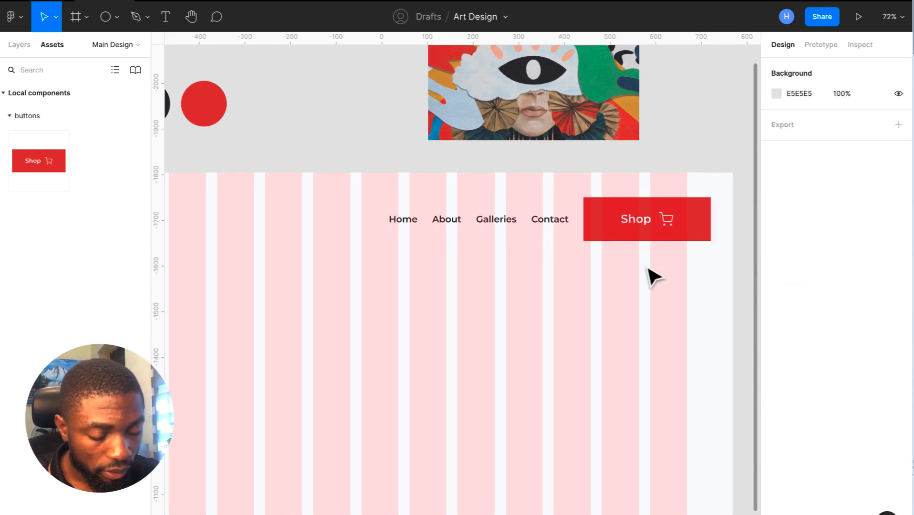
{"action": "left_click", "coordinate": [627, 224]}
{"action": "left_click", "coordinate": [602, 227]}
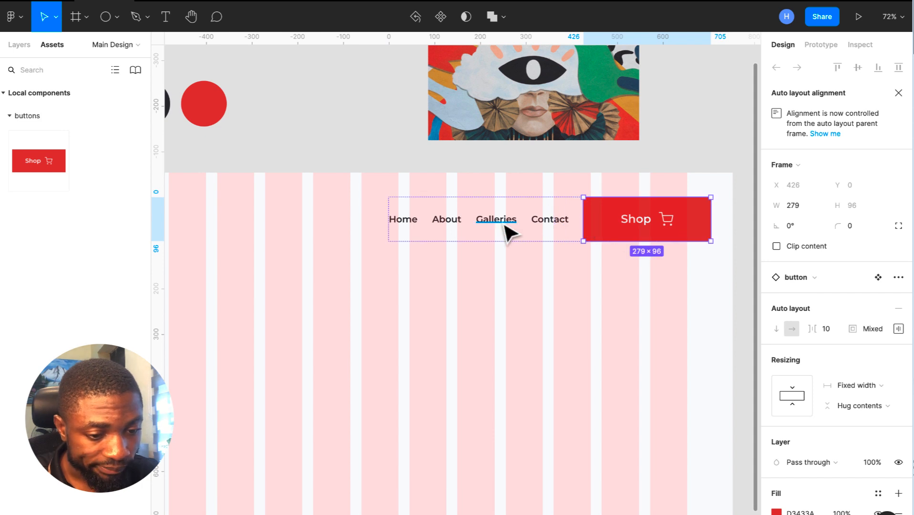
{"action": "left_click", "coordinate": [517, 239]}
{"action": "left_click_drag", "start_coordinate": [529, 239], "coordinate": [507, 240]}
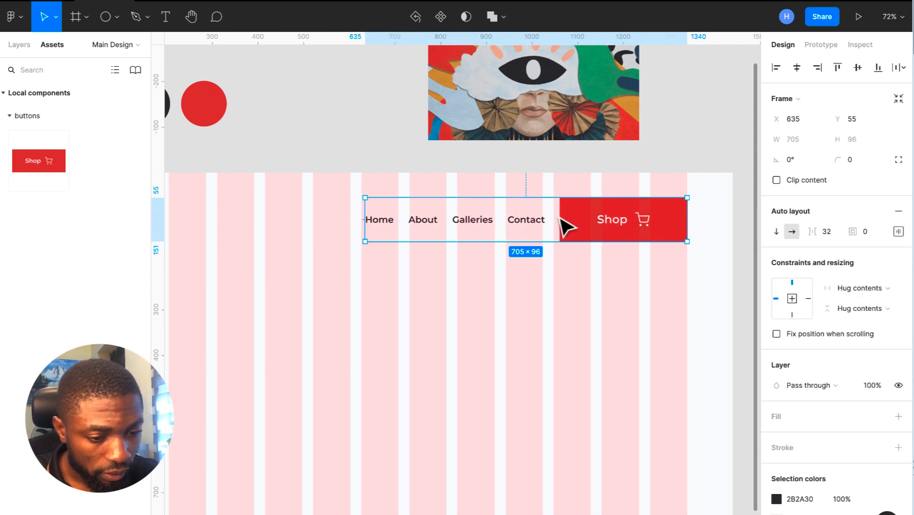
{"action": "left_click", "coordinate": [563, 218]}
{"action": "mouse_move", "coordinate": [562, 216]}
{"action": "left_mouse_down"}
{"action": "mouse_move", "coordinate": [545, 215]}
{"action": "mouse_move", "coordinate": [555, 210]}
{"action": "mouse_move", "coordinate": [551, 227]}
{"action": "left_mouse_up"}
{"action": "left_click", "coordinate": [574, 261]}
{"action": "left_click", "coordinate": [556, 220]}
{"action": "left_click", "coordinate": [571, 221]}
- Nudge the nav bar onto the column edge and stretch its right edge to 1342, making it 720 wide
{"action": "left_click", "coordinate": [546, 227]}
{"action": "left_click", "coordinate": [574, 227]}
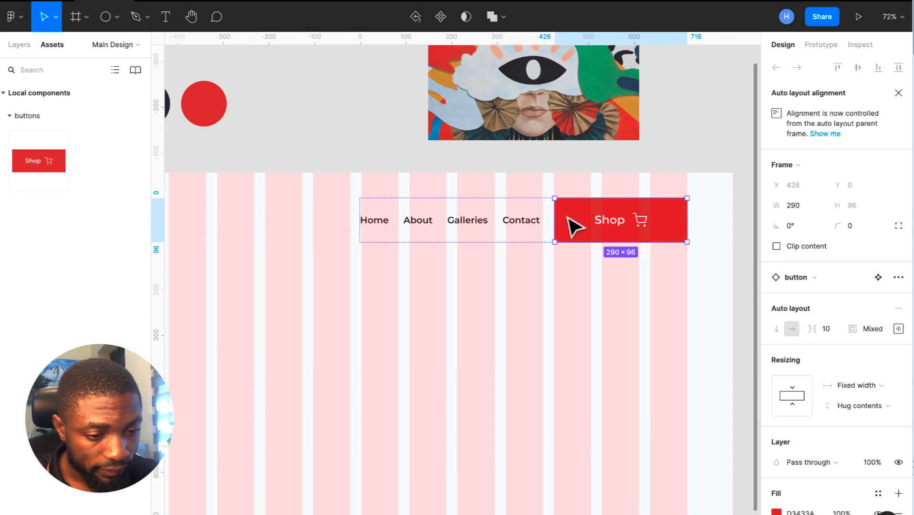
{"action": "scroll", "coordinate": [567, 200], "scroll_direction": "up", "scroll_amount": 10}
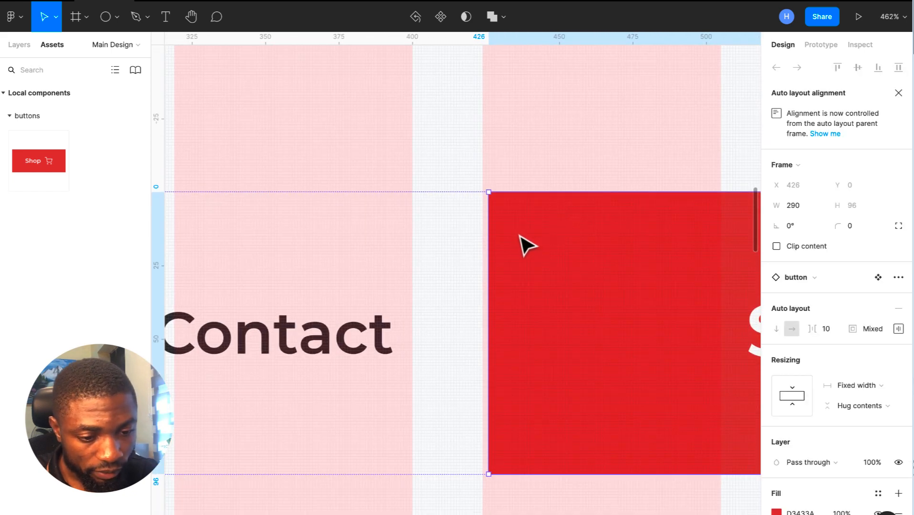
{"action": "scroll", "coordinate": [515, 245], "scroll_direction": "down", "scroll_amount": 5}
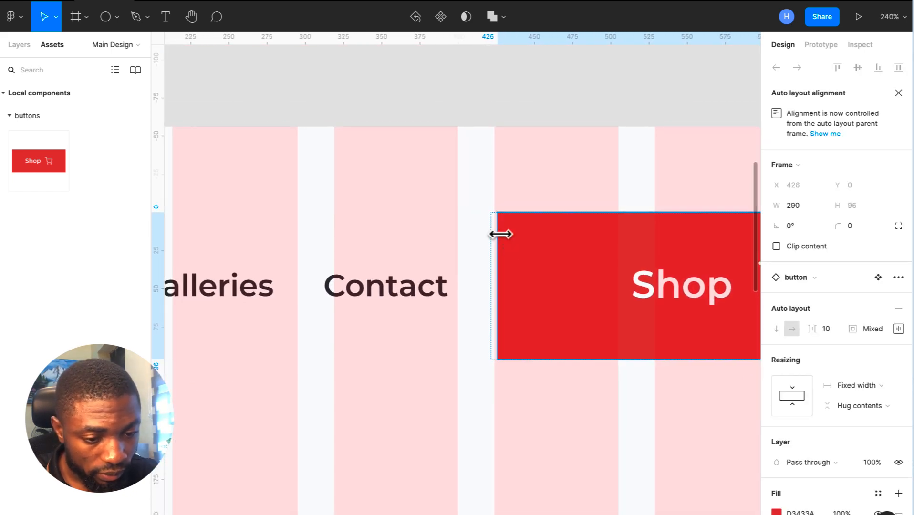
{"action": "left_click", "coordinate": [450, 253]}
{"action": "left_click_drag", "start_coordinate": [449, 252], "coordinate": [446, 253]}
{"action": "scroll", "coordinate": [446, 252], "scroll_direction": "down", "scroll_amount": 5}
{"action": "scroll", "coordinate": [446, 252], "scroll_direction": "right", "scroll_amount": 2}
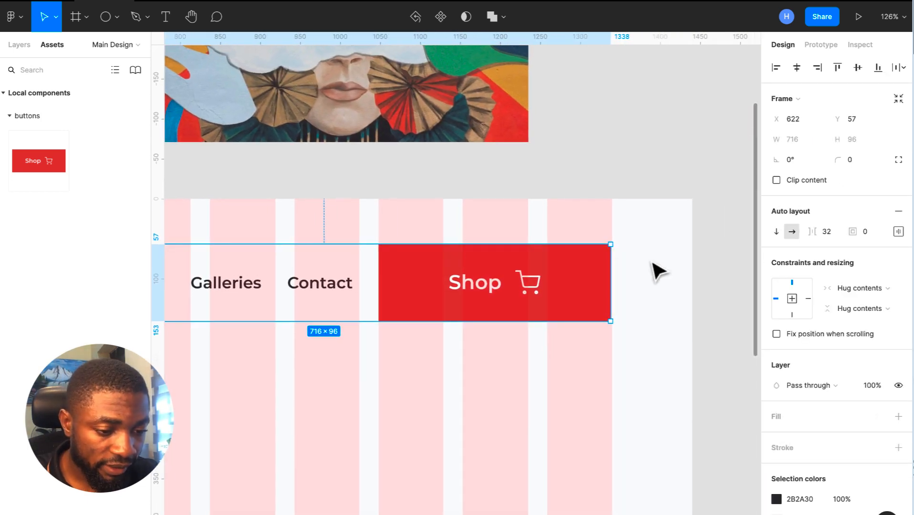
{"action": "scroll", "coordinate": [610, 282], "scroll_direction": "up", "scroll_amount": 10}
{"action": "left_click_drag", "start_coordinate": [625, 274], "coordinate": [643, 279]}
{"action": "scroll", "coordinate": [637, 278], "scroll_direction": "down", "scroll_amount": 2}
{"action": "scroll", "coordinate": [637, 278], "scroll_direction": "up", "scroll_amount": 5}
{"action": "scroll", "coordinate": [645, 279], "scroll_direction": "down", "scroll_amount": 3}
{"action": "scroll", "coordinate": [644, 280], "scroll_direction": "down", "scroll_amount": 5}
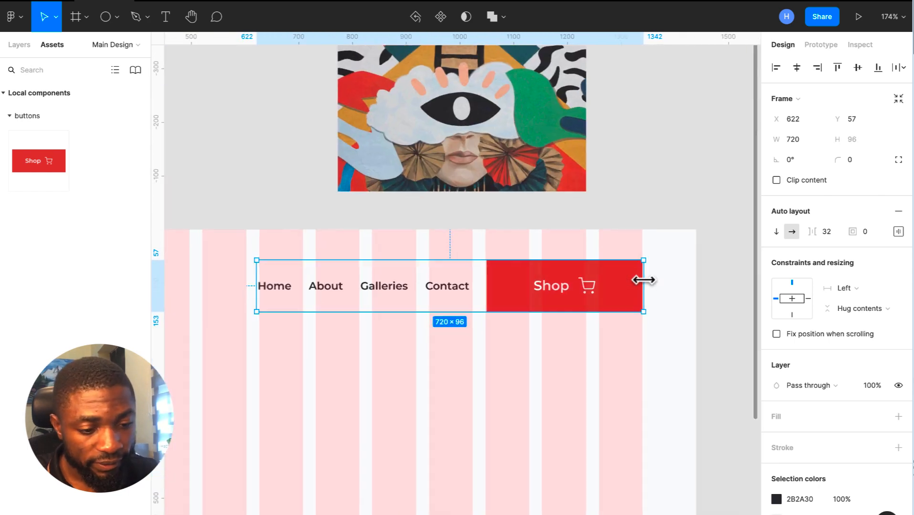
{"action": "left_click", "coordinate": [673, 314]}
{"action": "left_click", "coordinate": [426, 300]}
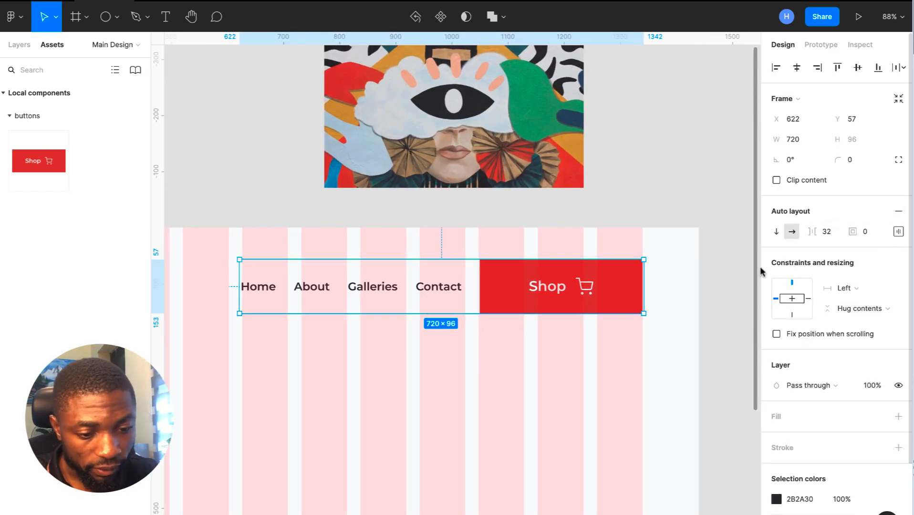
- Remove auto layout from the nav bar and widen the Shop button slightly to the left
{"action": "left_click", "coordinate": [899, 211]}
{"action": "left_click", "coordinate": [570, 369]}
{"action": "left_click", "coordinate": [580, 288]}
{"action": "scroll", "coordinate": [580, 288], "scroll_direction": "up", "scroll_amount": 5}
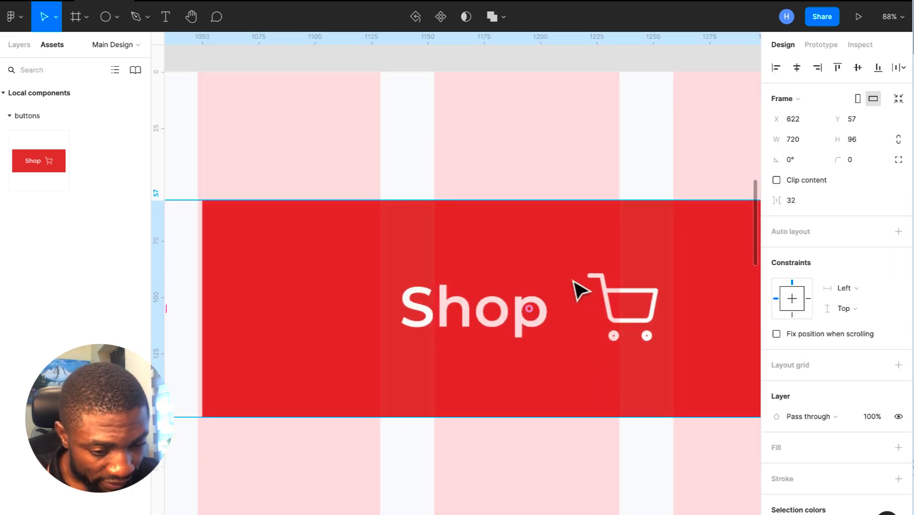
{"action": "left_click", "coordinate": [580, 291]}
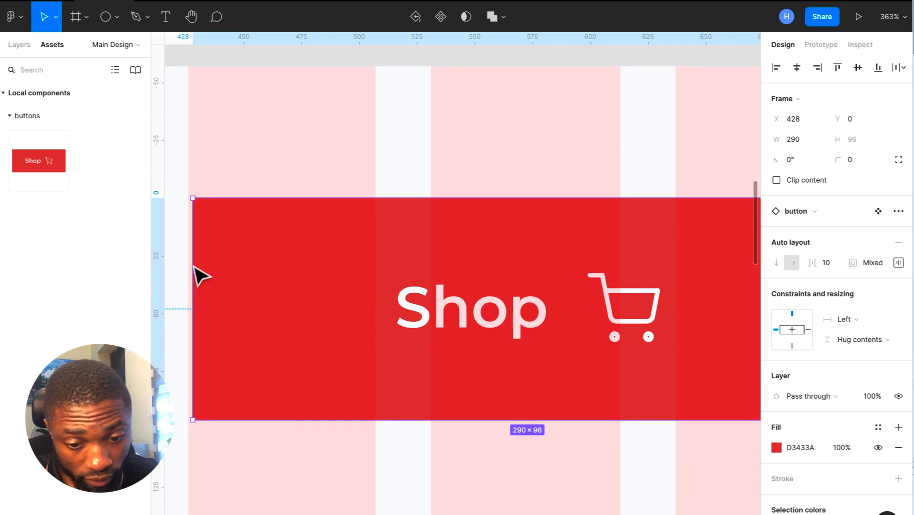
{"action": "left_click_drag", "start_coordinate": [193, 267], "coordinate": [187, 268]}
{"action": "scroll", "coordinate": [188, 267], "scroll_direction": "down", "scroll_amount": 4}
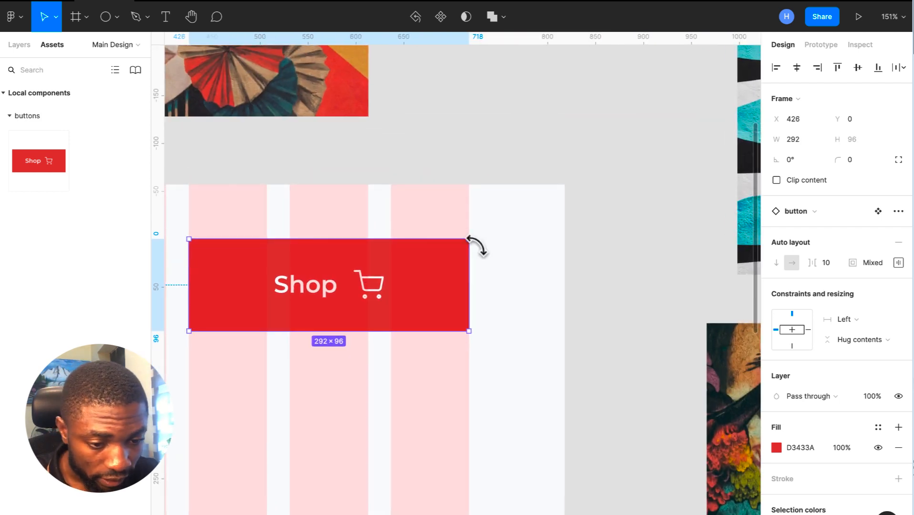
{"action": "scroll", "coordinate": [476, 261], "scroll_direction": "up", "scroll_amount": 10}
{"action": "scroll", "coordinate": [473, 255], "scroll_direction": "down", "scroll_amount": 10}
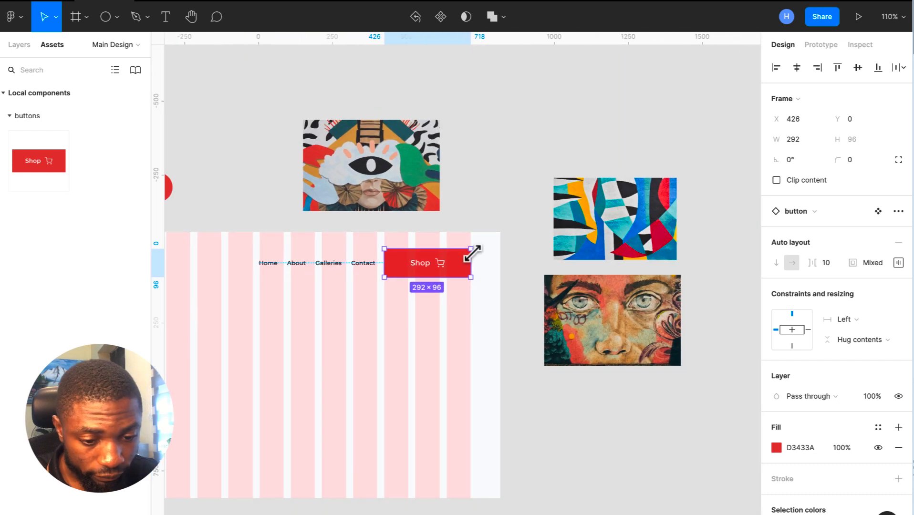
{"action": "left_click", "coordinate": [491, 275]}
{"action": "scroll", "coordinate": [454, 346], "scroll_direction": "up", "scroll_amount": 5}
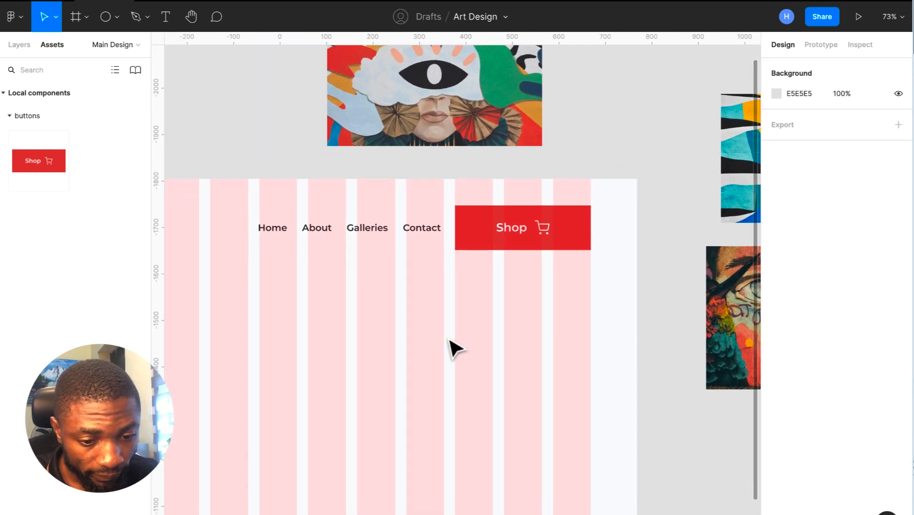
- Ungroup the nav bar into its separate items
{"action": "left_click", "coordinate": [288, 225]}
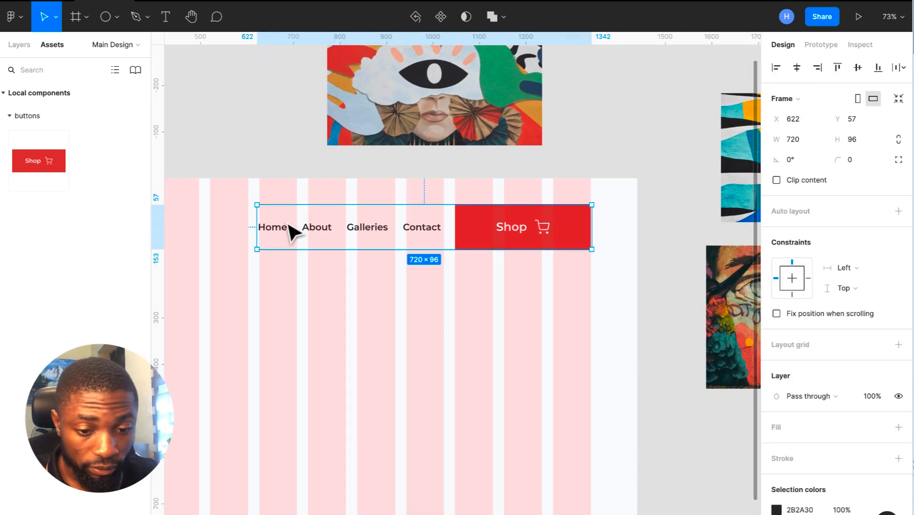
{"action": "right_click", "coordinate": [286, 224]}
{"action": "left_click", "coordinate": [346, 291]}
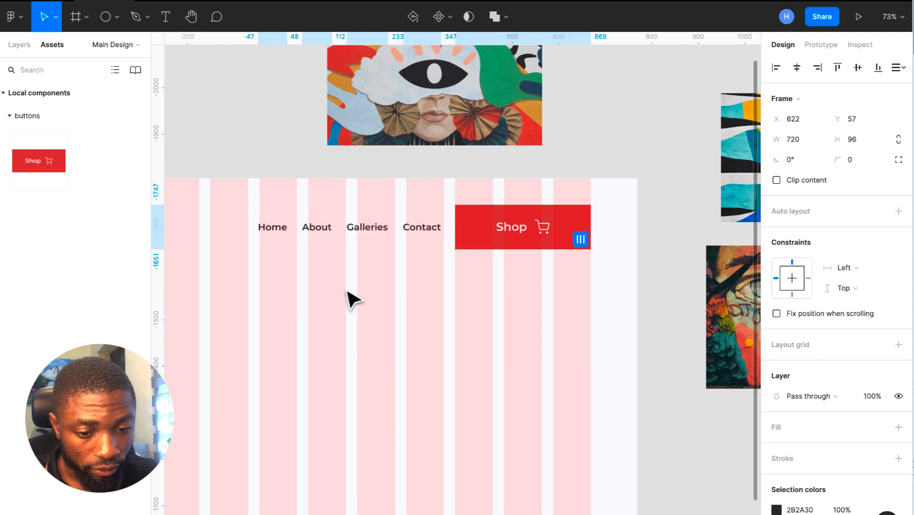
{"action": "key", "text": "Escape"}
- Wrap Home, About, Galleries, Contact and Shop in a vertically centred auto layout row at X 622
{"action": "left_click_drag", "start_coordinate": [244, 208], "coordinate": [602, 281]}
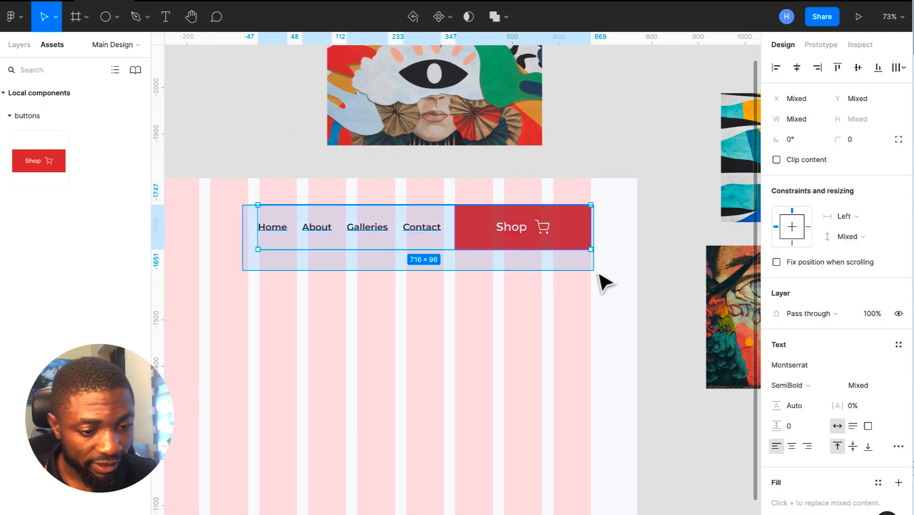
{"action": "key", "text": "shift+a"}
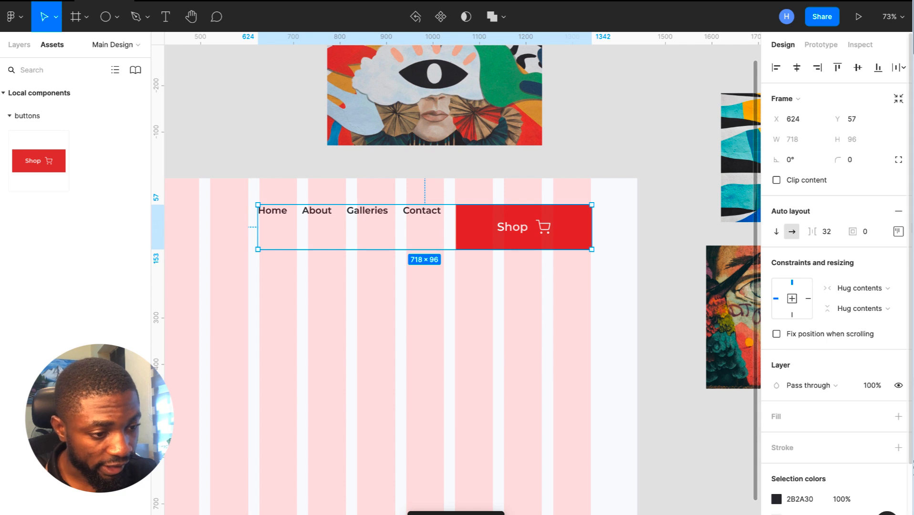
{"action": "left_click", "coordinate": [898, 232]}
{"action": "left_click", "coordinate": [856, 286]}
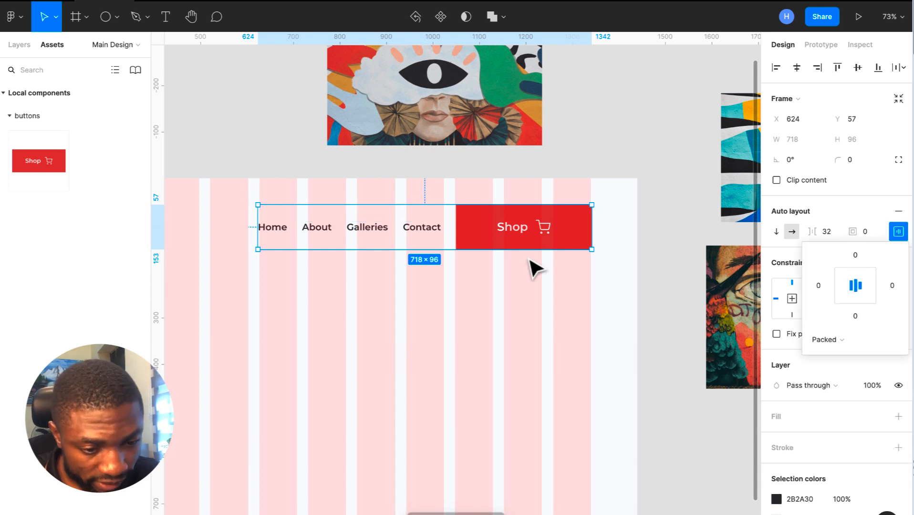
{"action": "left_click", "coordinate": [532, 265]}
{"action": "scroll", "coordinate": [534, 266], "scroll_direction": "up", "scroll_amount": 5}
{"action": "left_click_drag", "start_coordinate": [509, 205], "coordinate": [508, 205]}
{"action": "scroll", "coordinate": [509, 206], "scroll_direction": "down", "scroll_amount": 5}
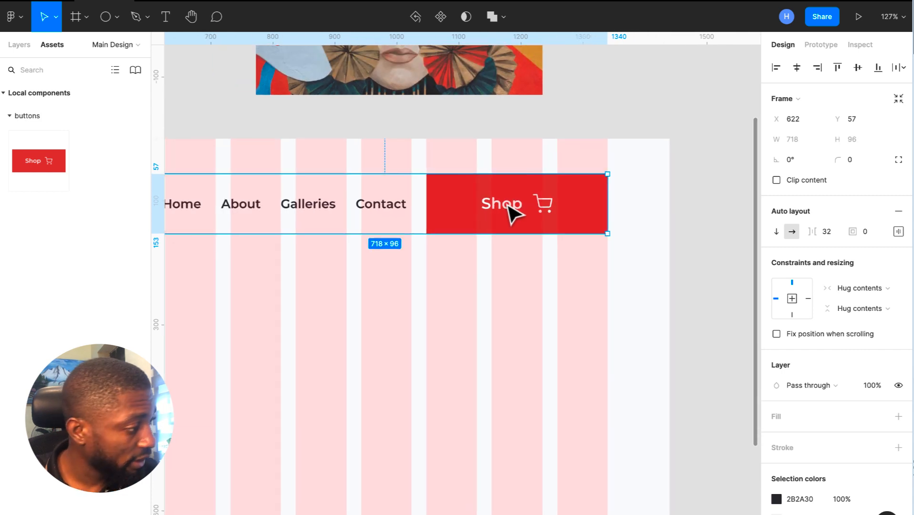
{"action": "scroll", "coordinate": [586, 245], "scroll_direction": "down", "scroll_amount": 4}
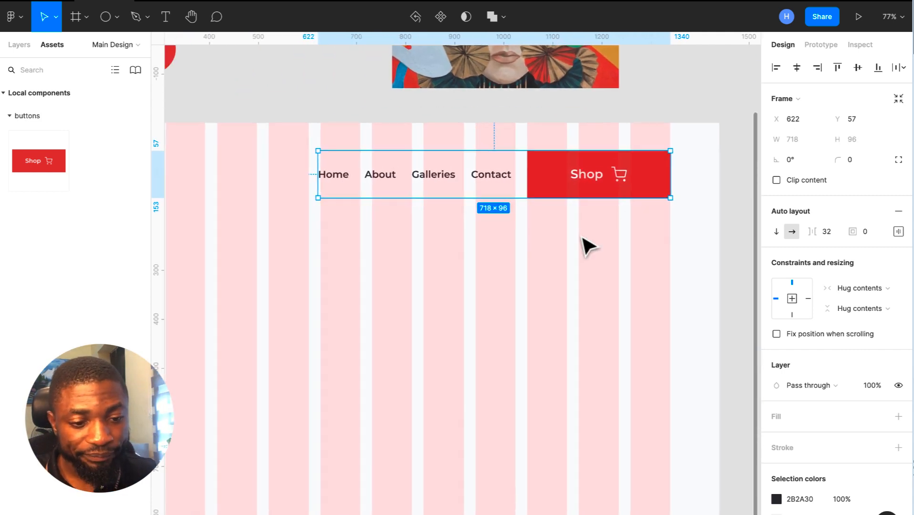
{"action": "scroll", "coordinate": [340, 176], "scroll_direction": "left", "scroll_amount": 3}
{"action": "scroll", "coordinate": [340, 175], "scroll_direction": "down", "scroll_amount": 2}
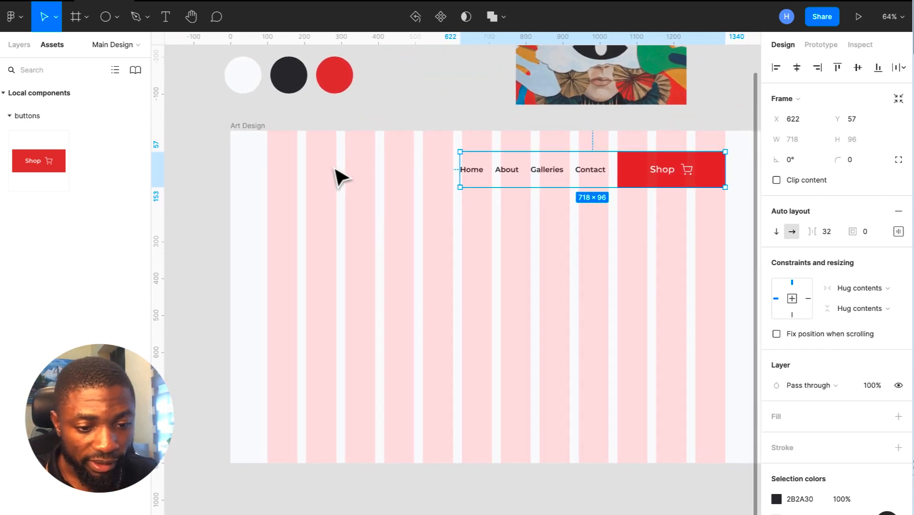
- Hide the column and row layout grids on the Art Design frame
{"action": "left_click", "coordinate": [250, 128]}
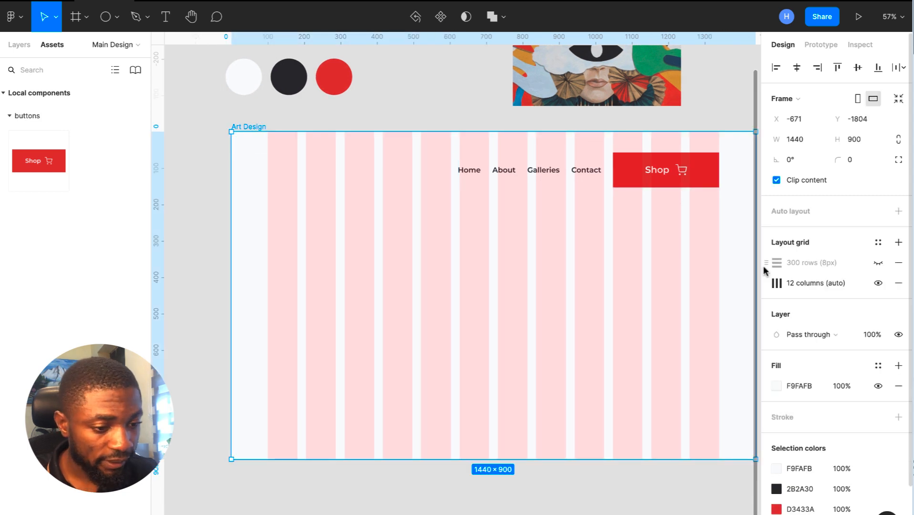
{"action": "scroll", "coordinate": [663, 276], "scroll_direction": "right", "scroll_amount": 2}
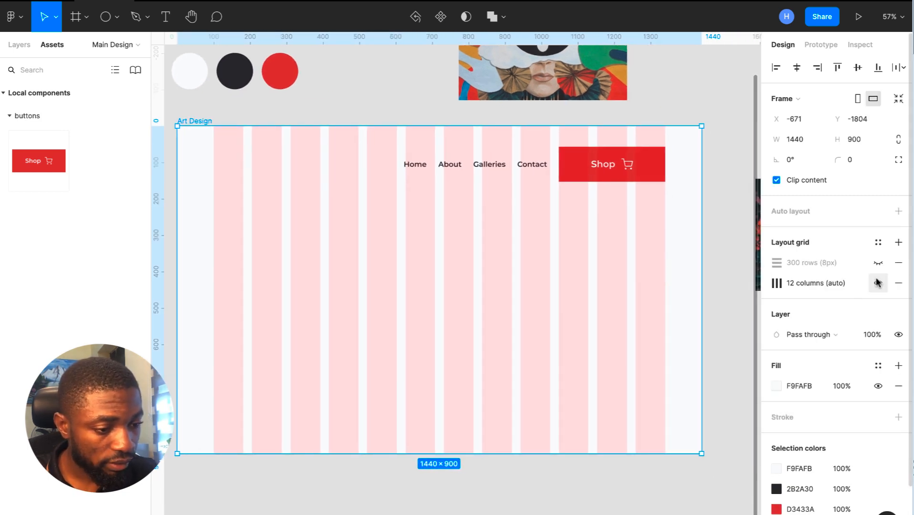
{"action": "left_click", "coordinate": [878, 283]}
{"action": "left_click", "coordinate": [878, 262]}
{"action": "left_click", "coordinate": [878, 283]}
{"action": "left_click", "coordinate": [878, 262]}
{"action": "left_click", "coordinate": [878, 283]}
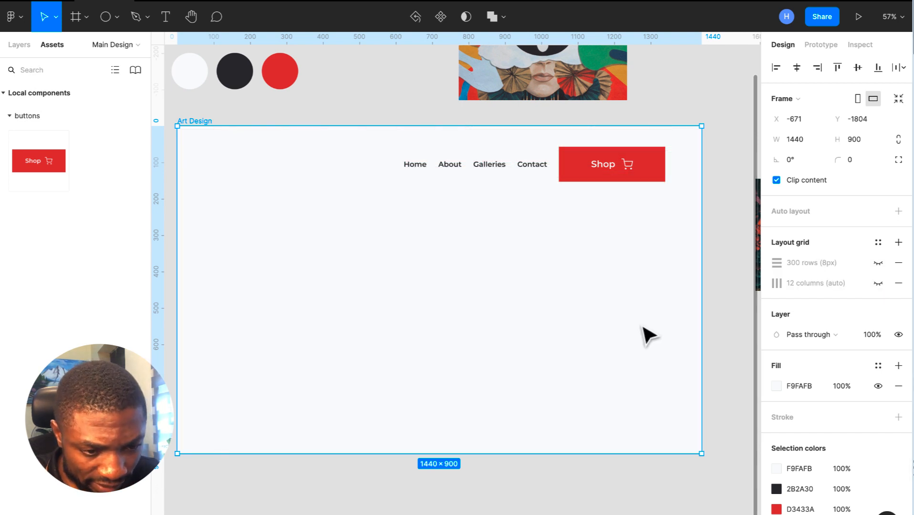
{"action": "scroll", "coordinate": [647, 333], "scroll_direction": "left", "scroll_amount": 1}
{"action": "scroll", "coordinate": [647, 334], "scroll_direction": "down", "scroll_amount": 1, "text": "ctrl"}
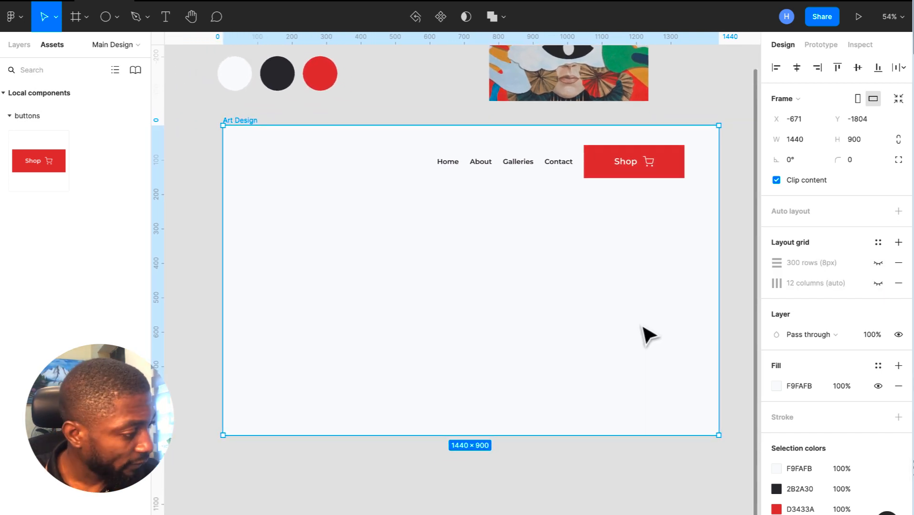
- Add a text layer reading 'The Expression of' in the hero area
{"action": "left_click", "coordinate": [165, 18]}
{"action": "left_click", "coordinate": [276, 244]}
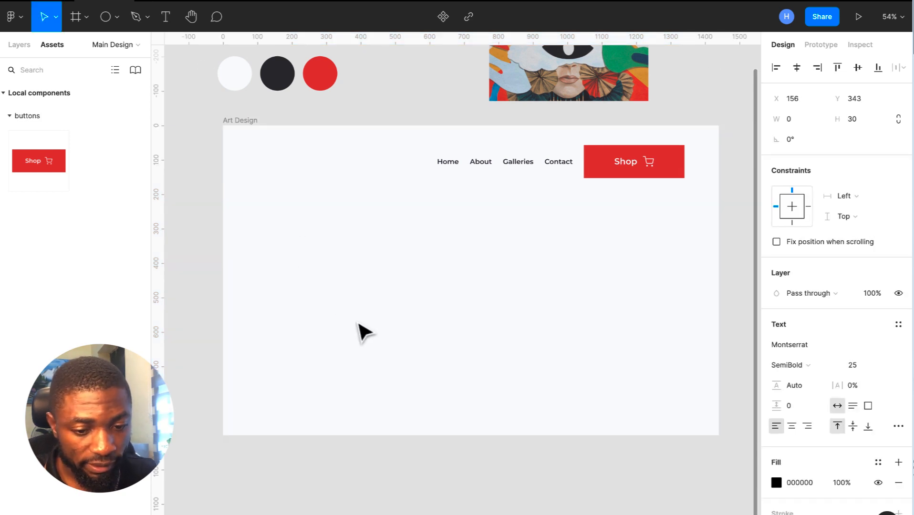
{"action": "type", "text": "The"}
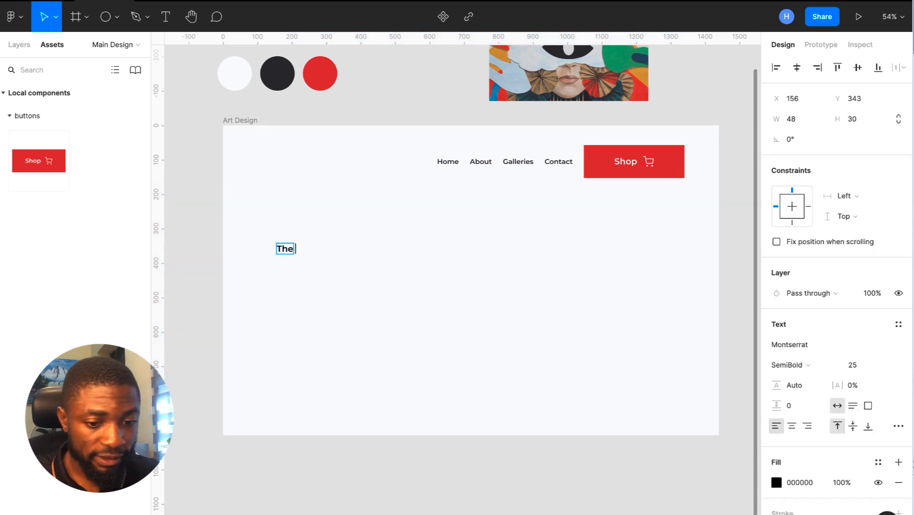
{"action": "type", "text": " Ex"}
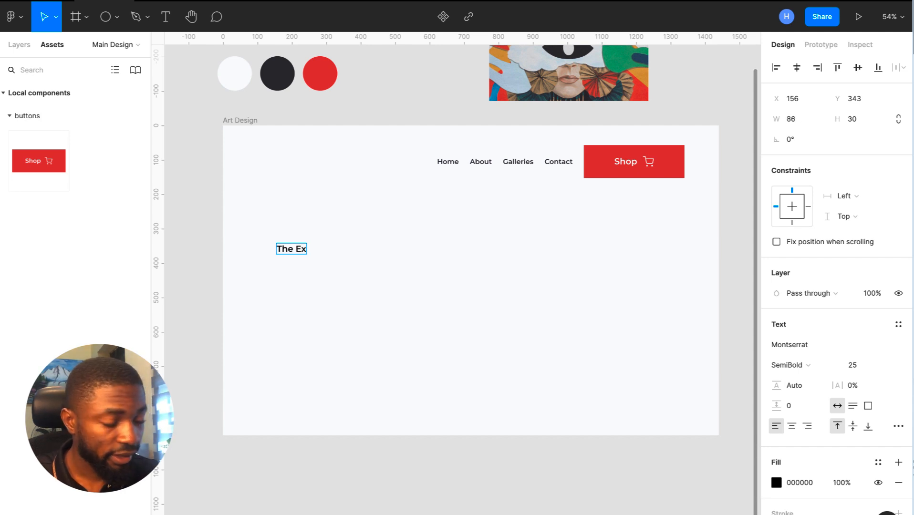
{"action": "type", "text": "pressio"}
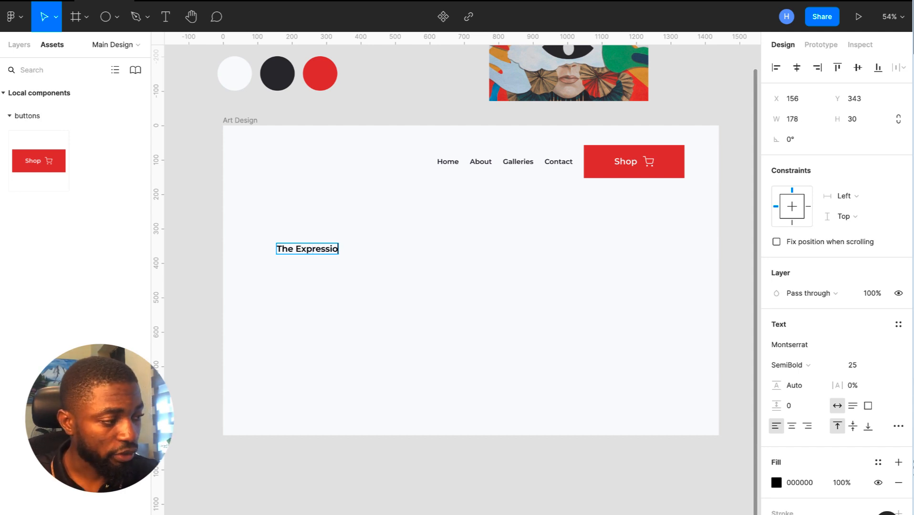
{"action": "type", "text": "n of"}
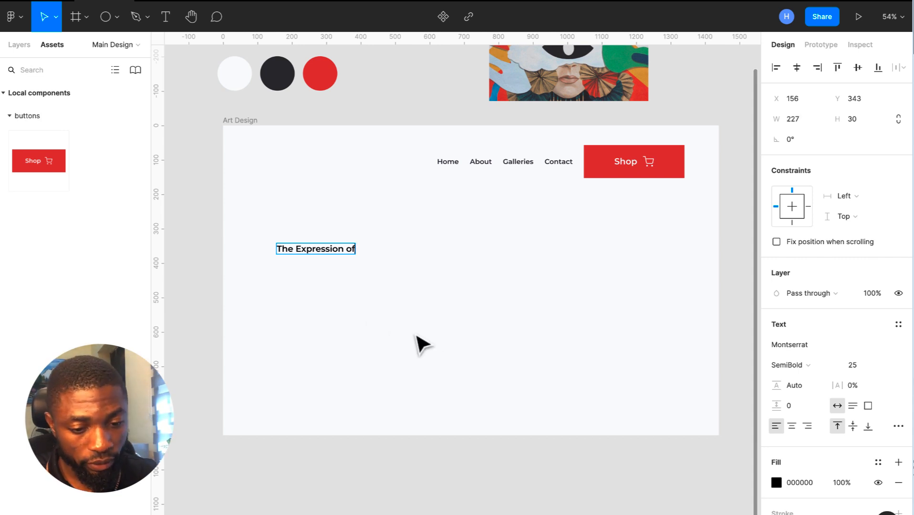
{"action": "key", "text": "Escape"}
- Duplicate that text just below and retype the copy as 'Human skill'
{"action": "left_click_drag", "start_coordinate": [341, 254], "coordinate": [347, 281]}
{"action": "double_click", "coordinate": [346, 275]}
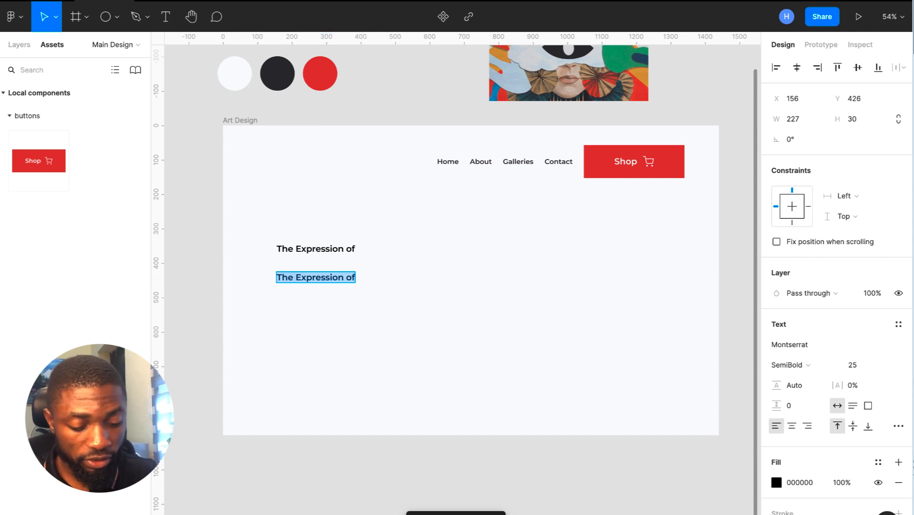
{"action": "type", "text": "H"}
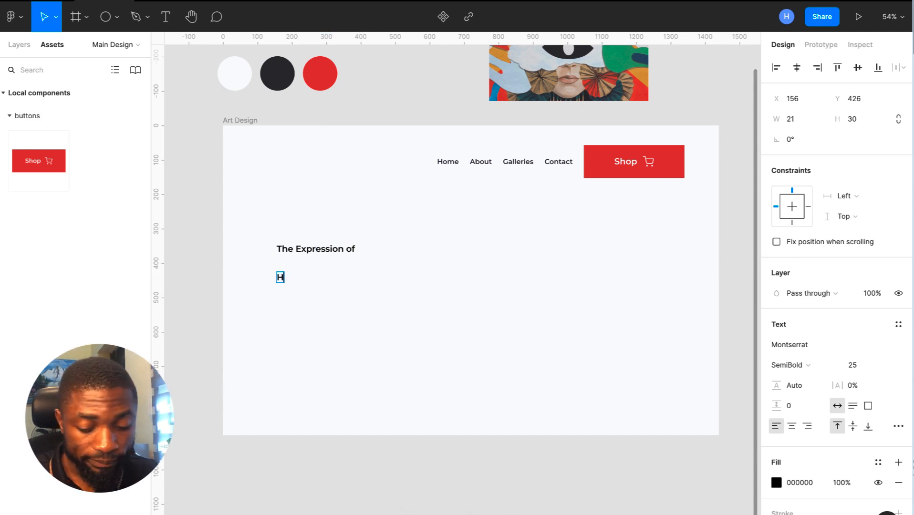
{"action": "type", "text": "uuman"}
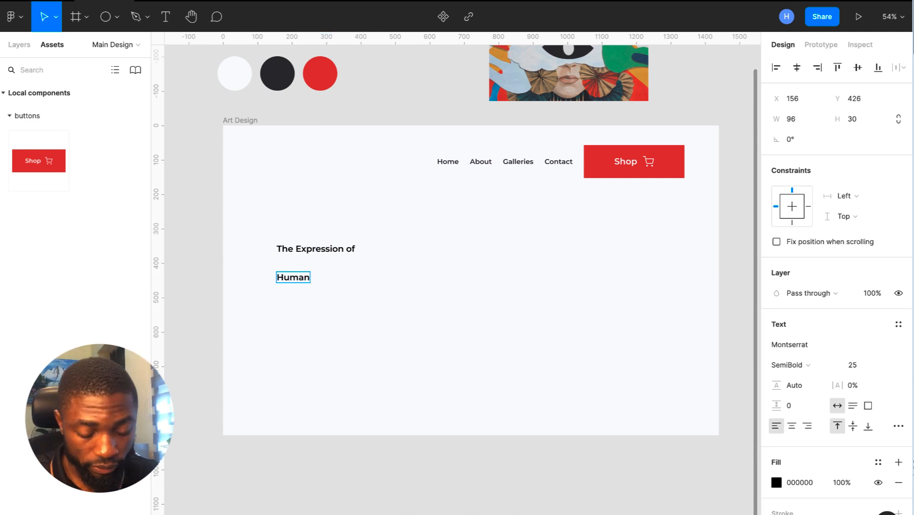
{"action": "type", "text": " skill"}
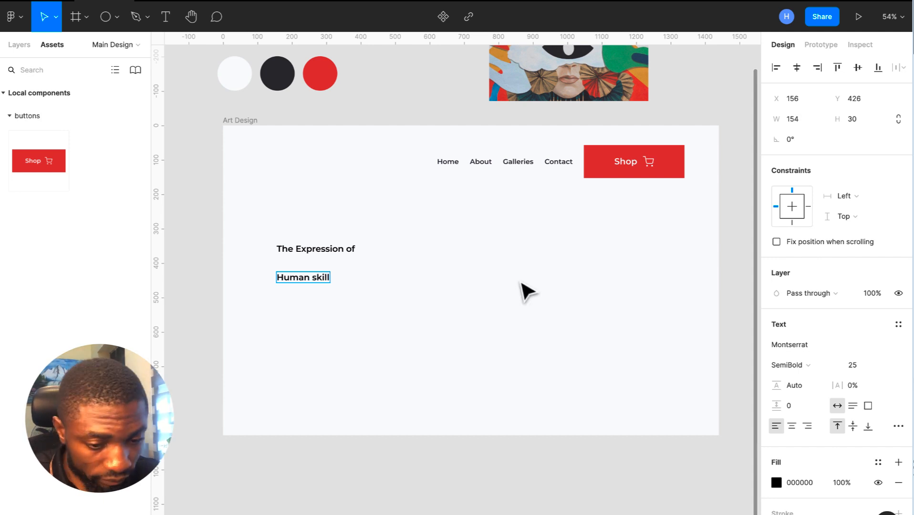
{"action": "key", "text": "Escape"}
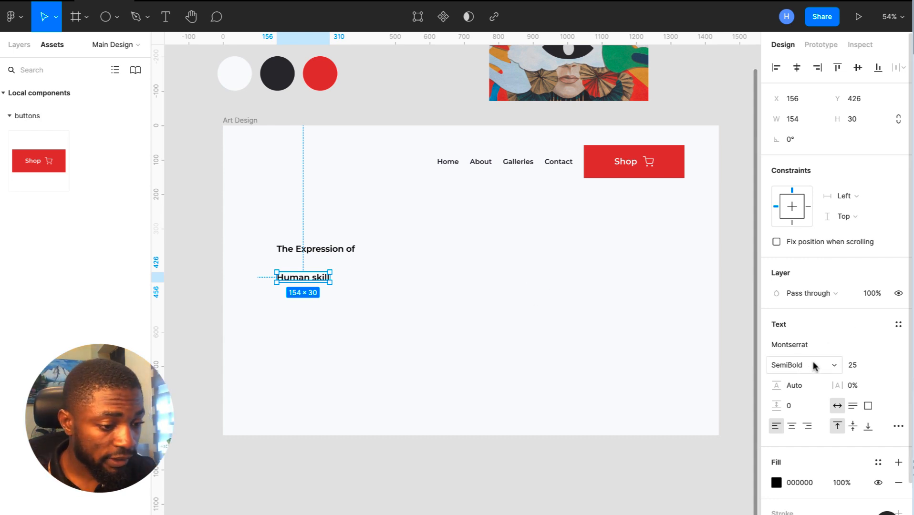
- Change the 'Human skill' text's font from Montserrat to Suez One
{"action": "left_click", "coordinate": [792, 345]}
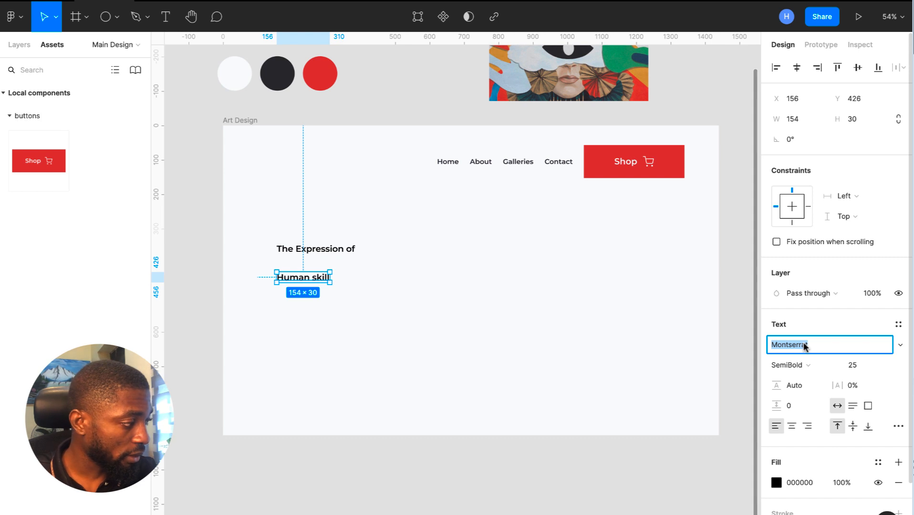
{"action": "type", "text": "Suez One"}
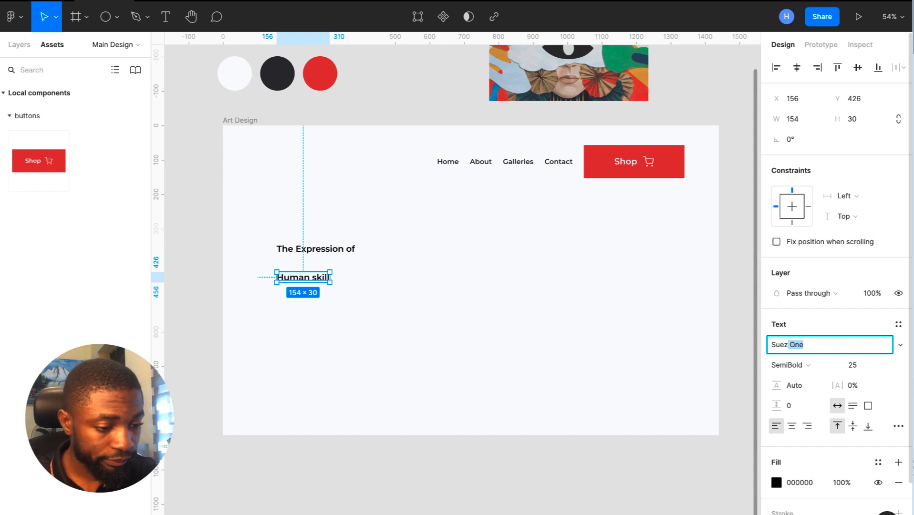
{"action": "key", "text": "Return"}
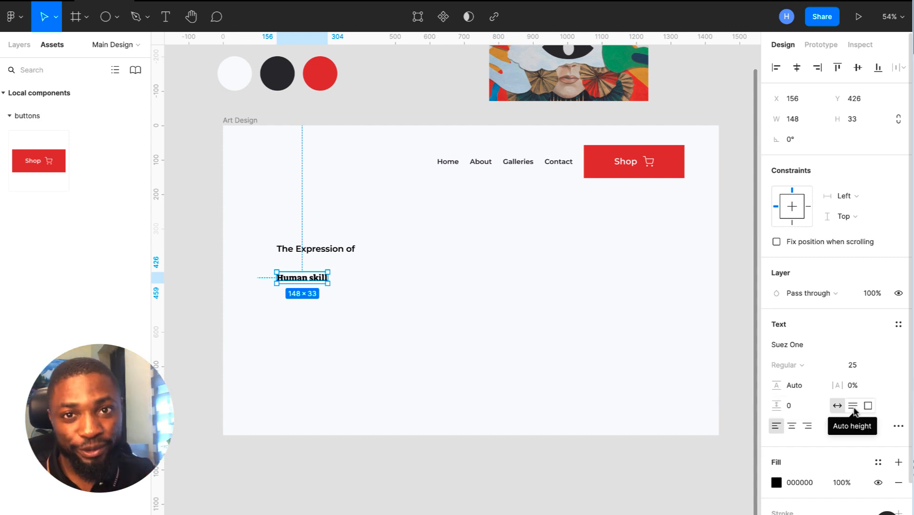
- Browse Google Fonts previews of the word 'home' at 40px, then return to Figma
{"action": "key", "text": "ctrl+Right"}
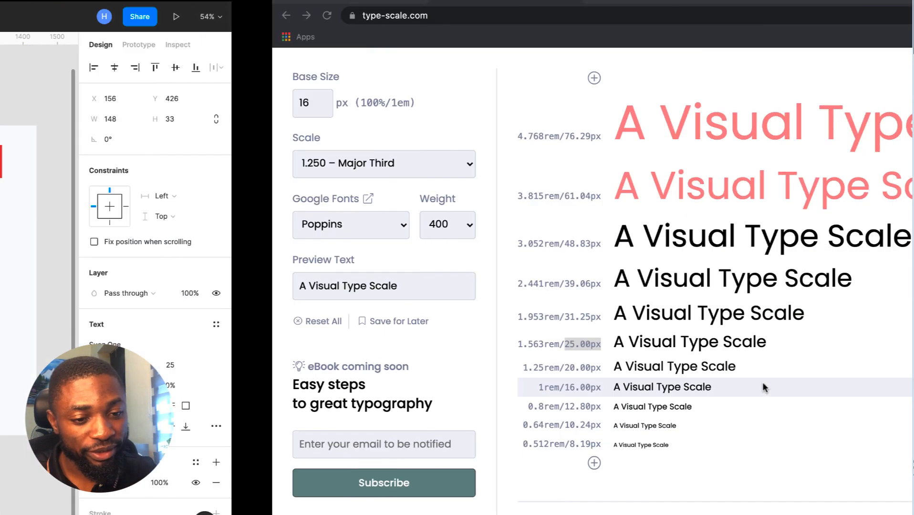
{"action": "left_click", "coordinate": [368, 6]}
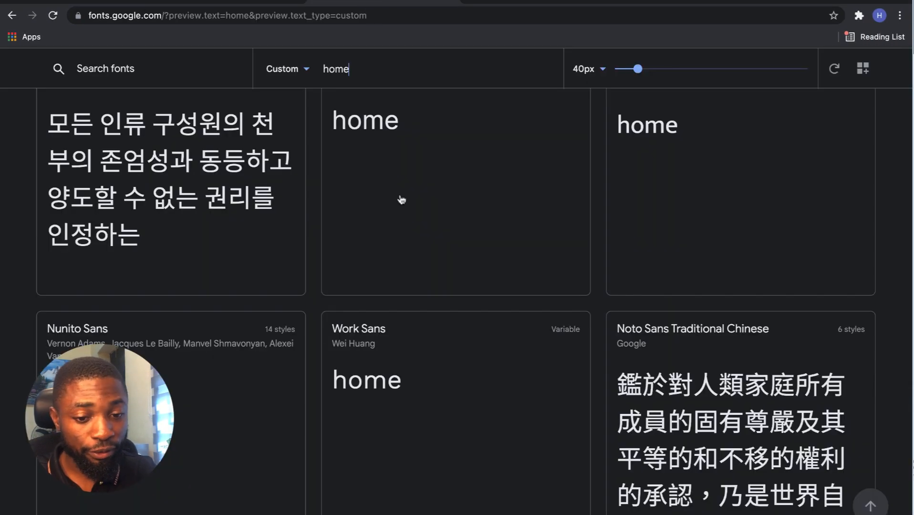
{"action": "scroll", "coordinate": [418, 305], "scroll_direction": "down", "scroll_amount": 15}
{"action": "scroll", "coordinate": [418, 305], "scroll_direction": "down", "scroll_amount": 5}
{"action": "scroll", "coordinate": [417, 306], "scroll_direction": "up", "scroll_amount": 10}
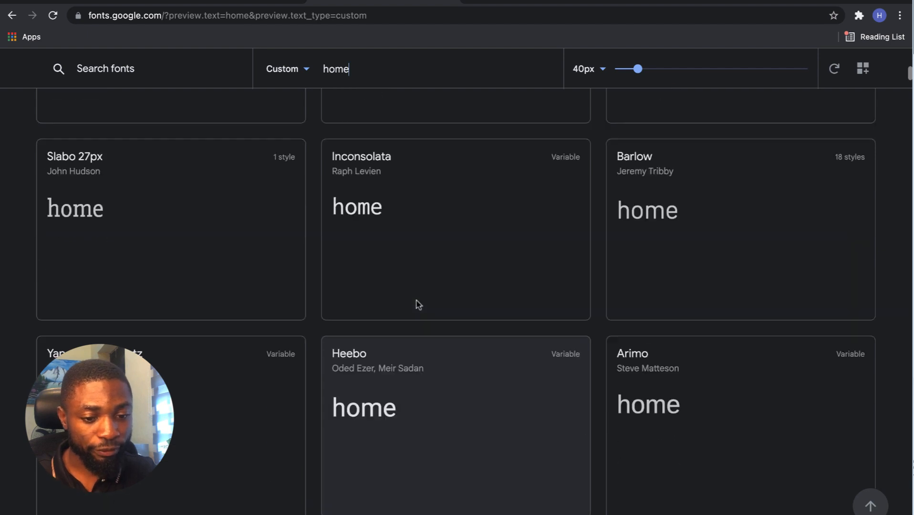
{"action": "left_click_drag", "start_coordinate": [351, 66], "coordinate": [320, 68]}
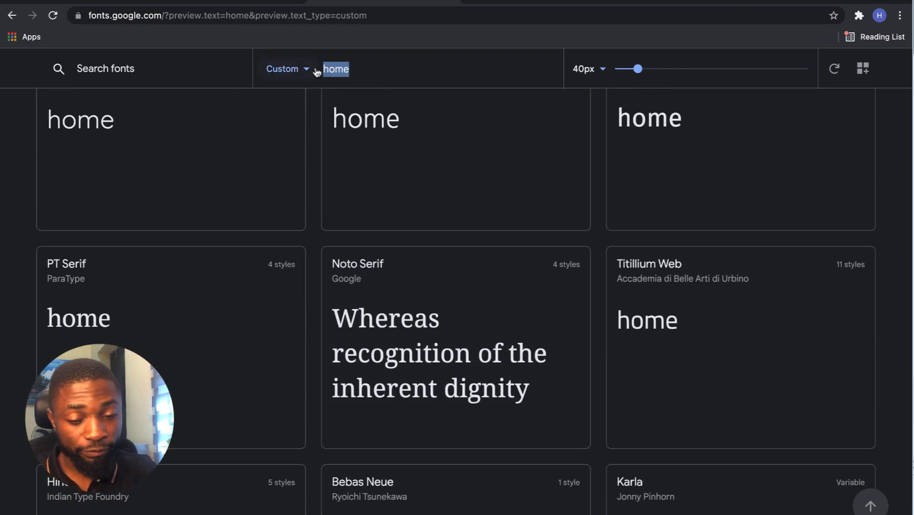
{"action": "scroll", "coordinate": [400, 335], "scroll_direction": "down", "scroll_amount": 3}
{"action": "scroll", "coordinate": [401, 335], "scroll_direction": "down", "scroll_amount": 15}
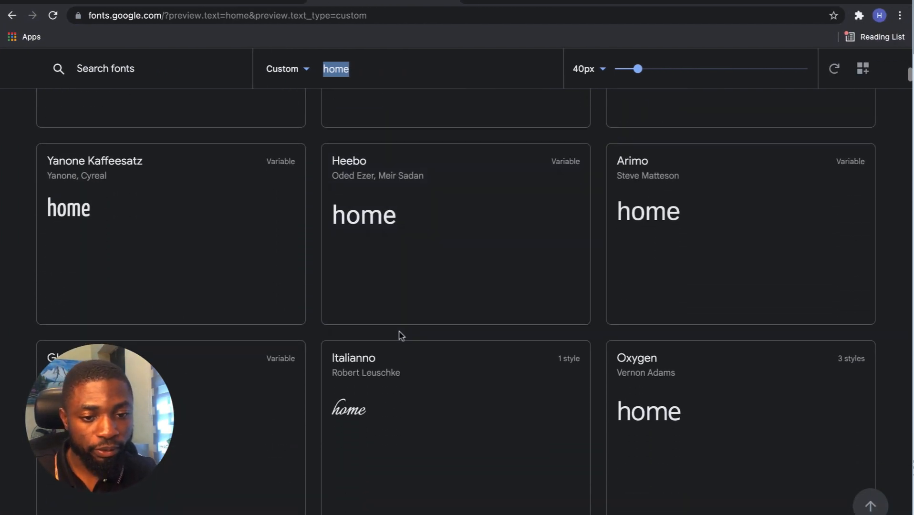
{"action": "key", "text": "ctrl+Left"}
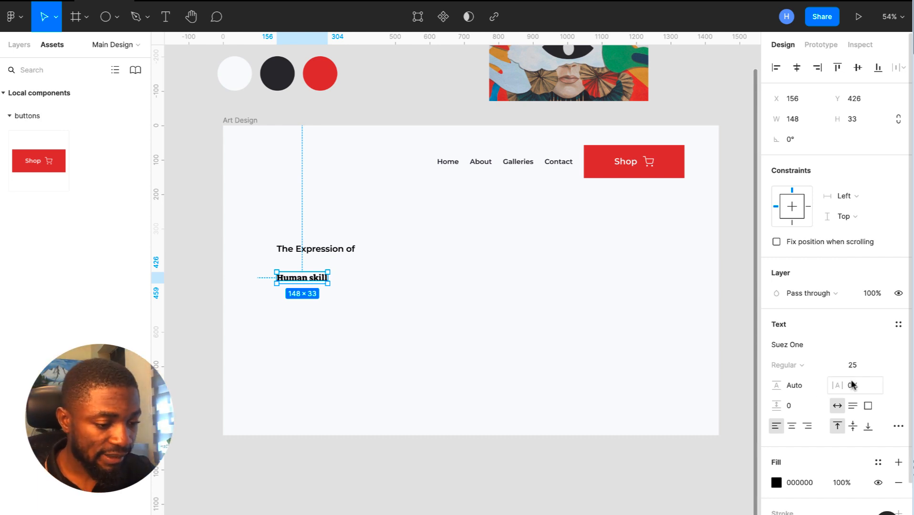
- Give the Human skill heading font size 76 and 11% letter spacing
{"action": "left_click", "coordinate": [861, 366]}
{"action": "type", "text": "76.29"}
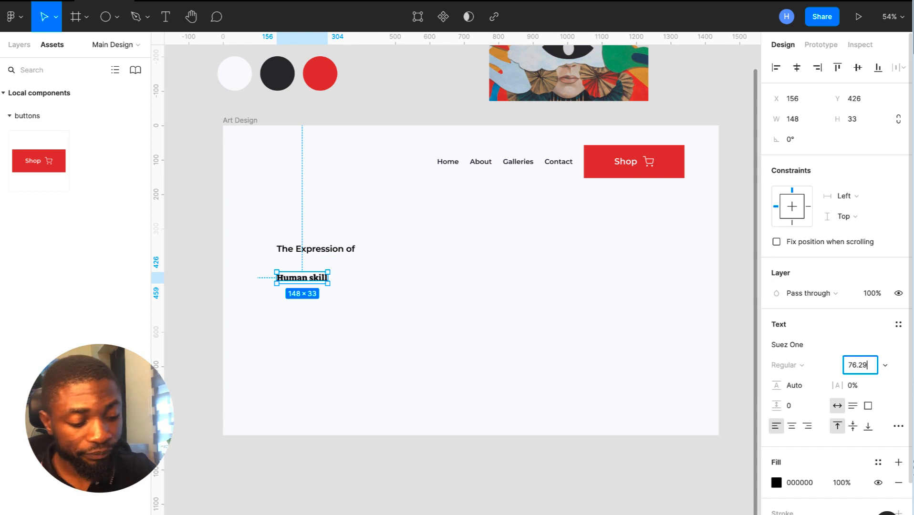
{"action": "key", "text": "Return"}
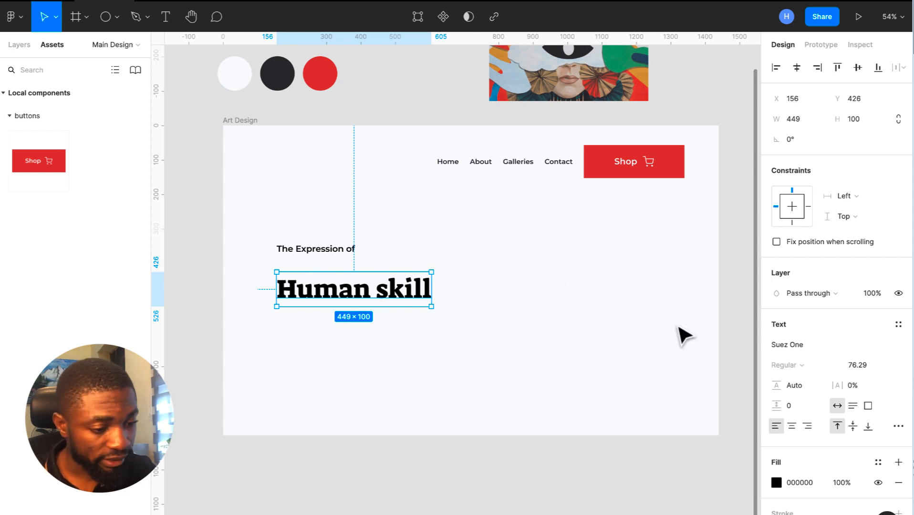
{"action": "left_click", "coordinate": [857, 389]}
{"action": "type", "text": "11"}
{"action": "key", "text": "Return"}
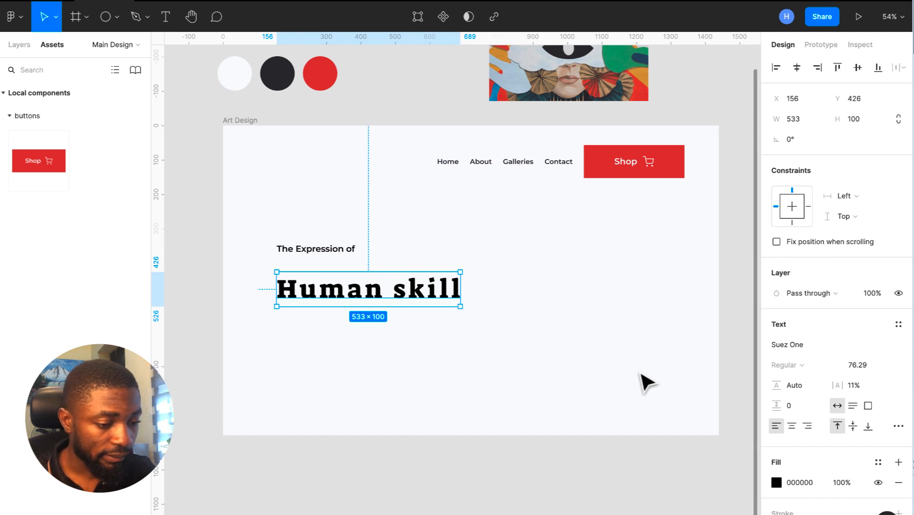
- Set the heading's letter case to uppercase in Type details so it reads HUMAN SKILL
{"action": "left_click", "coordinate": [899, 426]}
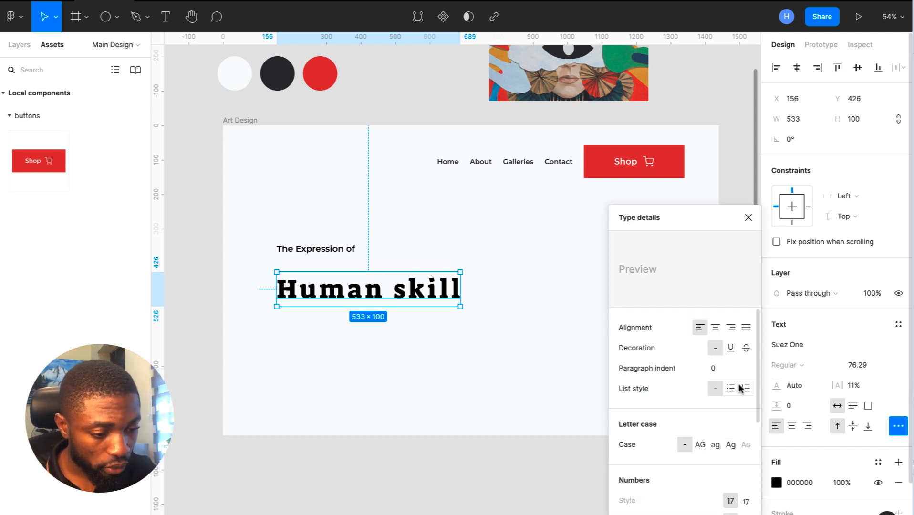
{"action": "left_click", "coordinate": [731, 445]}
{"action": "left_click", "coordinate": [701, 445]}
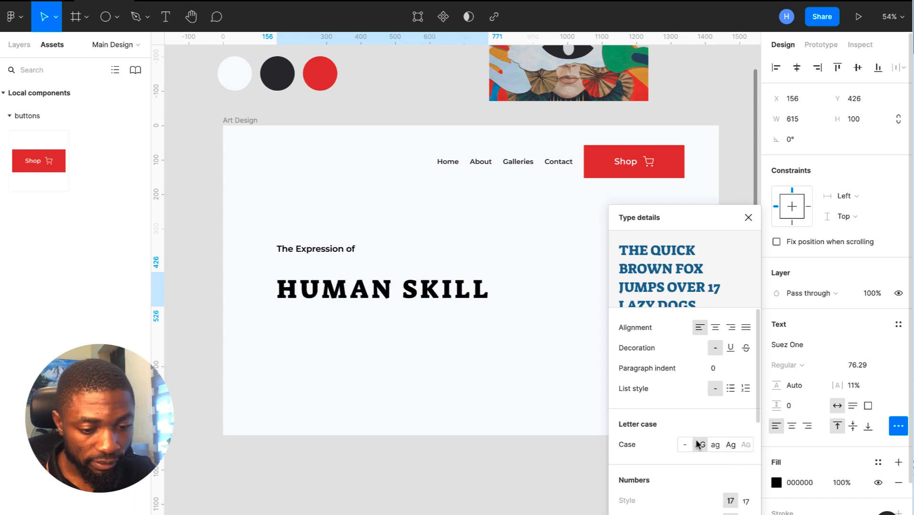
{"action": "left_click", "coordinate": [748, 218]}
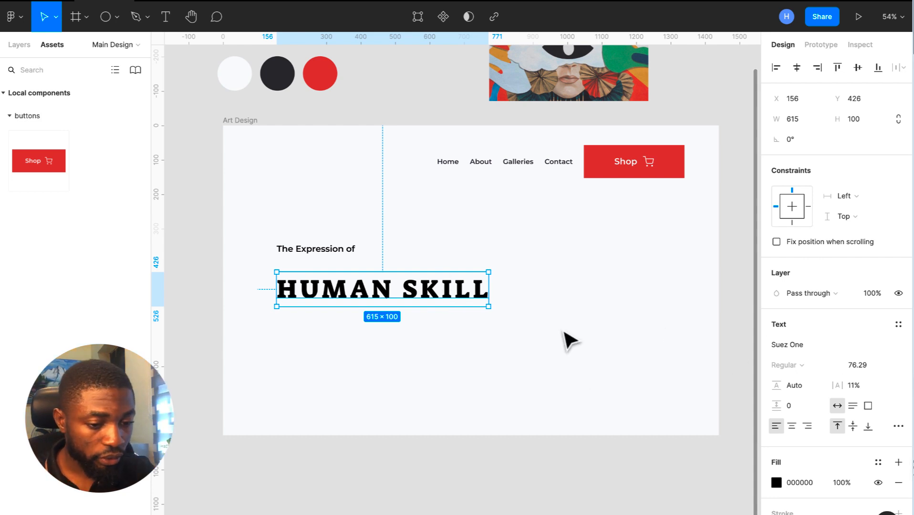
- Add an extra fill to the heading, then remove that 20% fill again
{"action": "scroll", "coordinate": [839, 426], "scroll_direction": "down", "scroll_amount": 2}
{"action": "scroll", "coordinate": [840, 427], "scroll_direction": "down", "scroll_amount": 1}
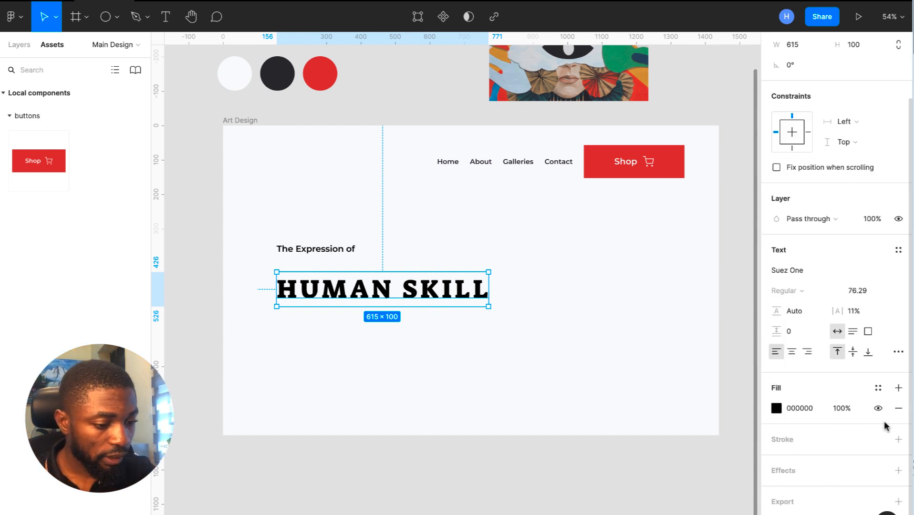
{"action": "left_click", "coordinate": [897, 387]}
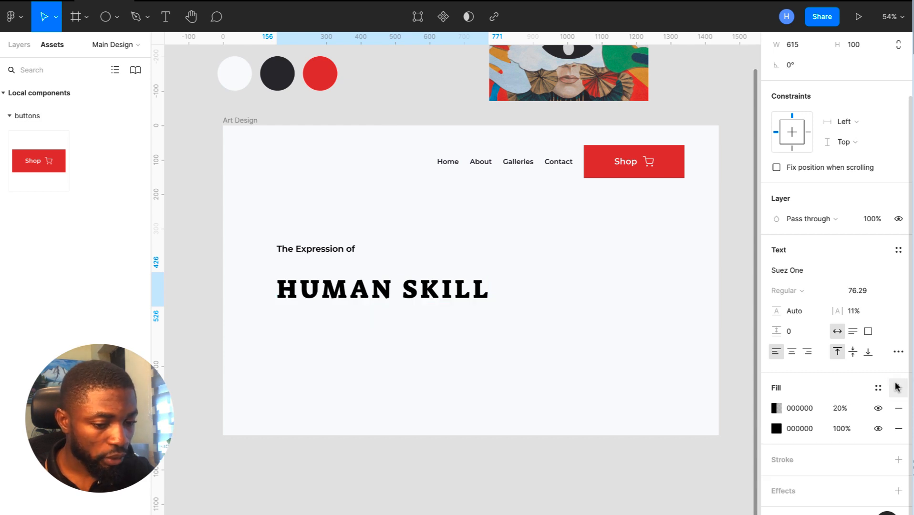
{"action": "left_click", "coordinate": [899, 408]}
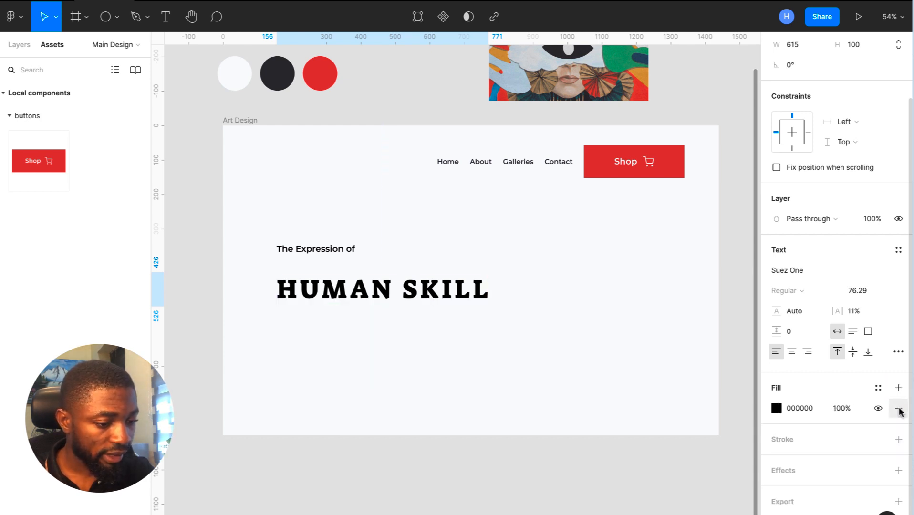
- Add a 2.5 stroke to HUMAN SKILL in dark 2B2A2F sampled from the artwork
{"action": "left_click", "coordinate": [898, 439]}
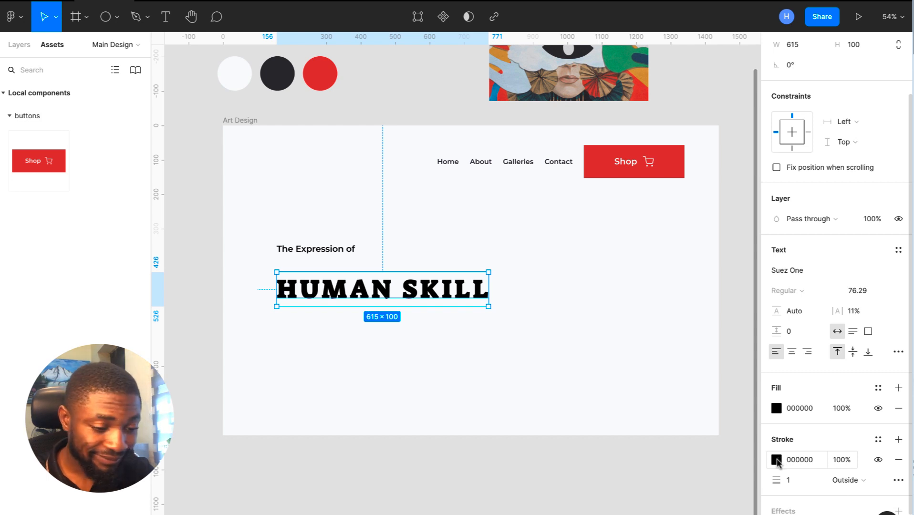
{"action": "left_click", "coordinate": [777, 460]}
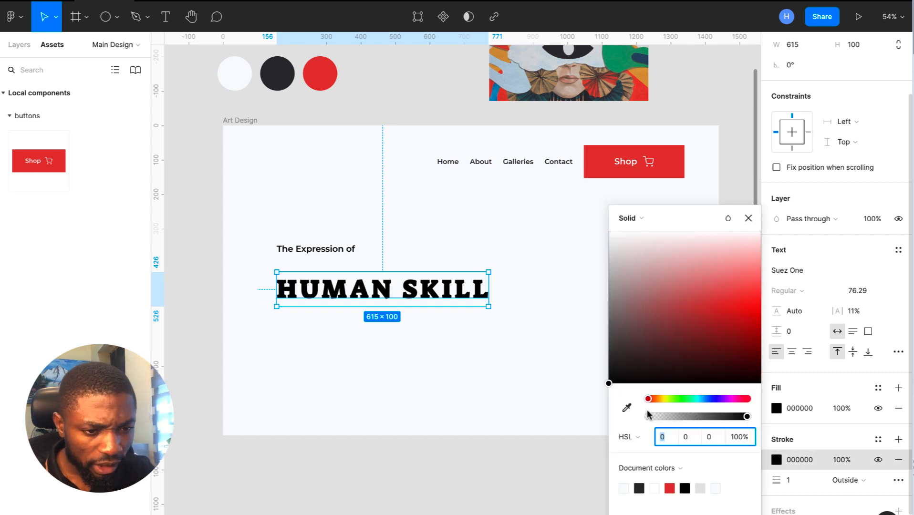
{"action": "left_click", "coordinate": [627, 408]}
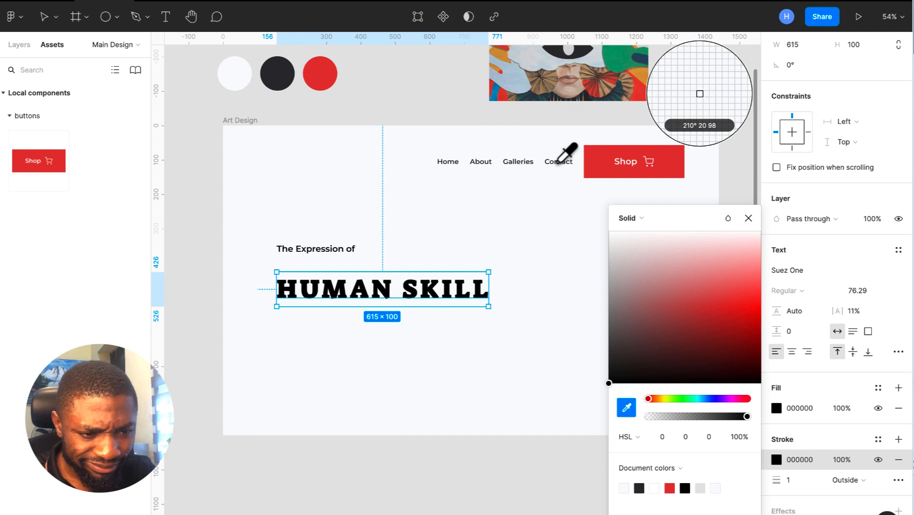
{"action": "left_click", "coordinate": [563, 51]}
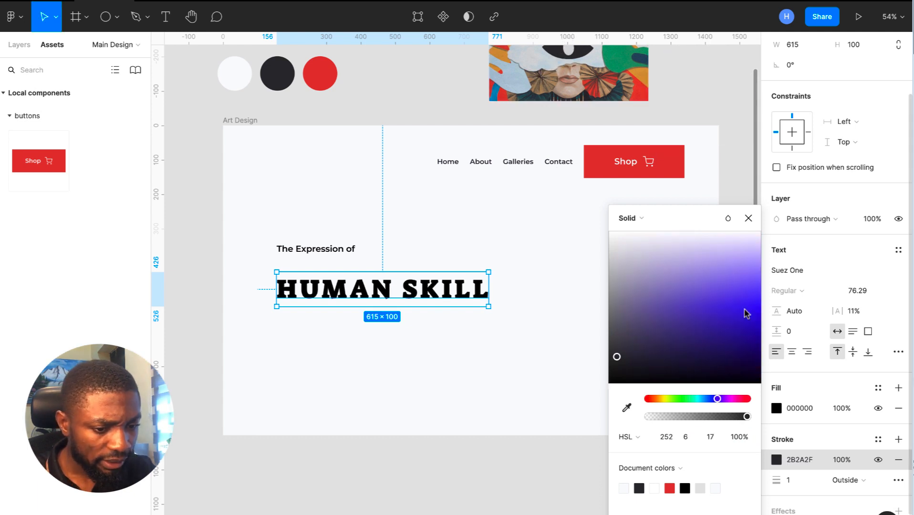
{"action": "left_click", "coordinate": [808, 481]}
{"action": "type", "text": "2"}
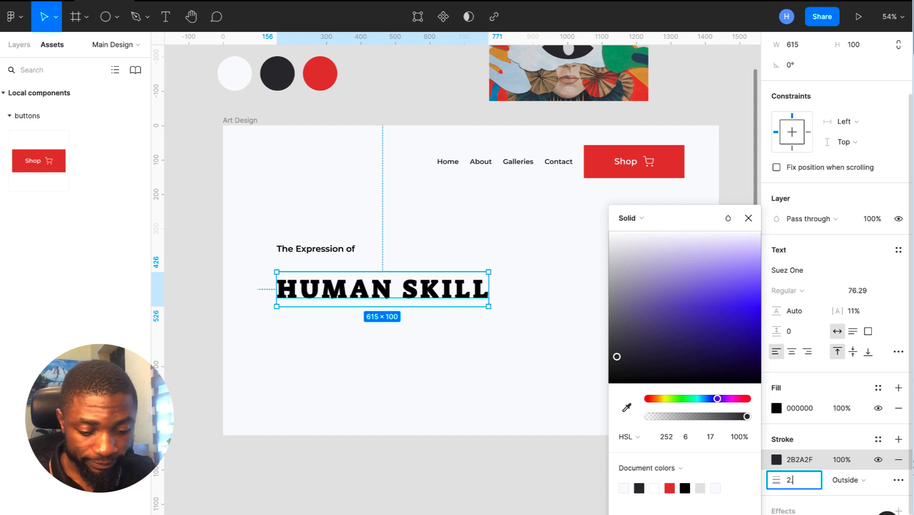
{"action": "type", "text": ".5"}
{"action": "key", "text": "Return"}
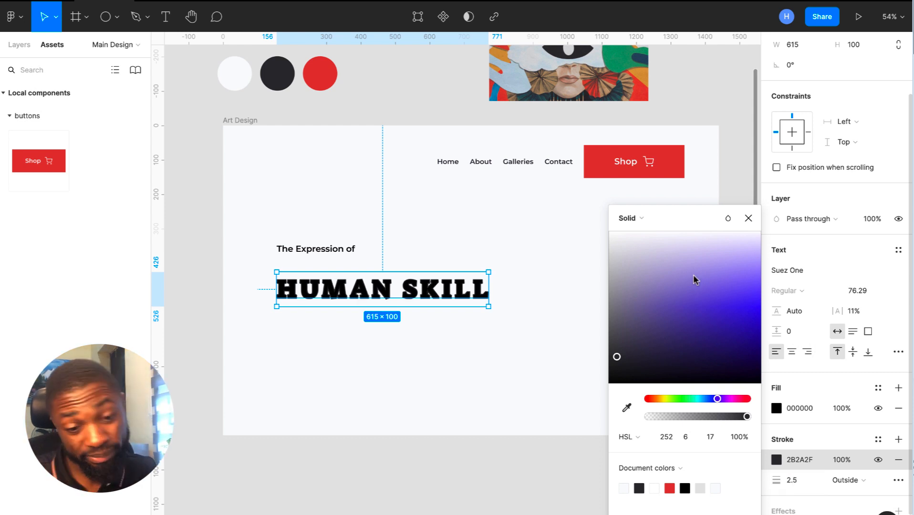
{"action": "left_click", "coordinate": [749, 218]}
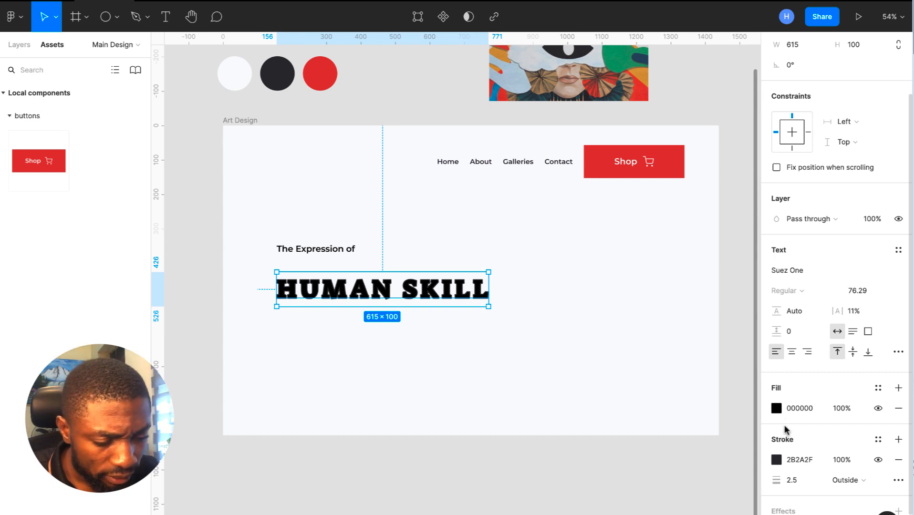
- Make the HUMAN SKILL fill pale blue B3C6D4, sampled from the artwork, at 30% opacity
{"action": "left_click", "coordinate": [777, 409]}
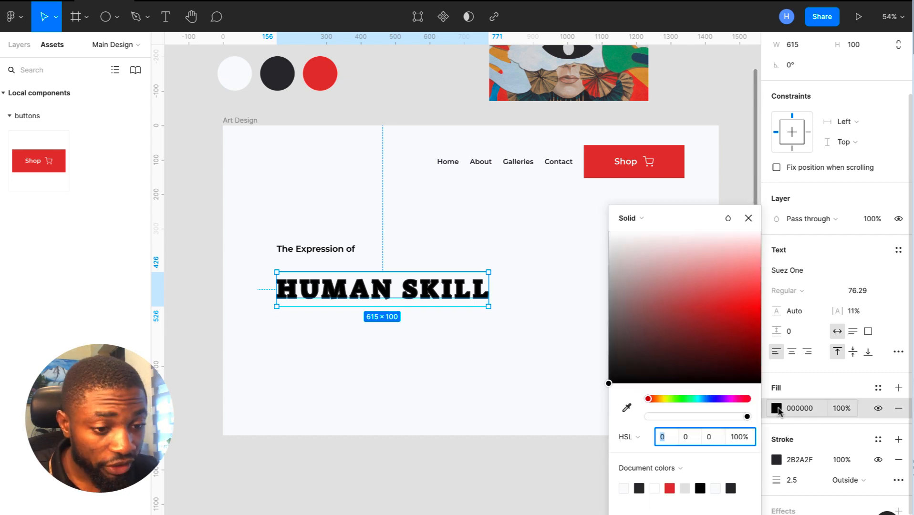
{"action": "left_click", "coordinate": [627, 406]}
{"action": "left_click", "coordinate": [532, 78]}
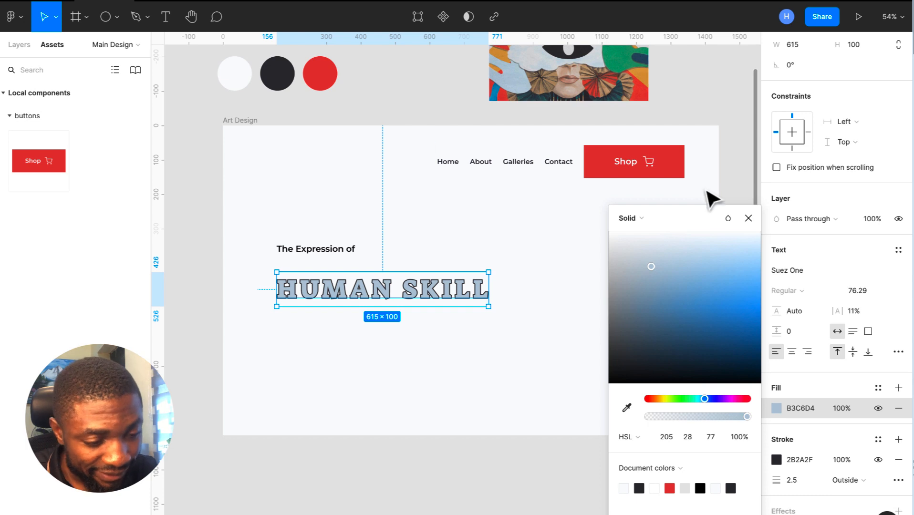
{"action": "left_click", "coordinate": [748, 218]}
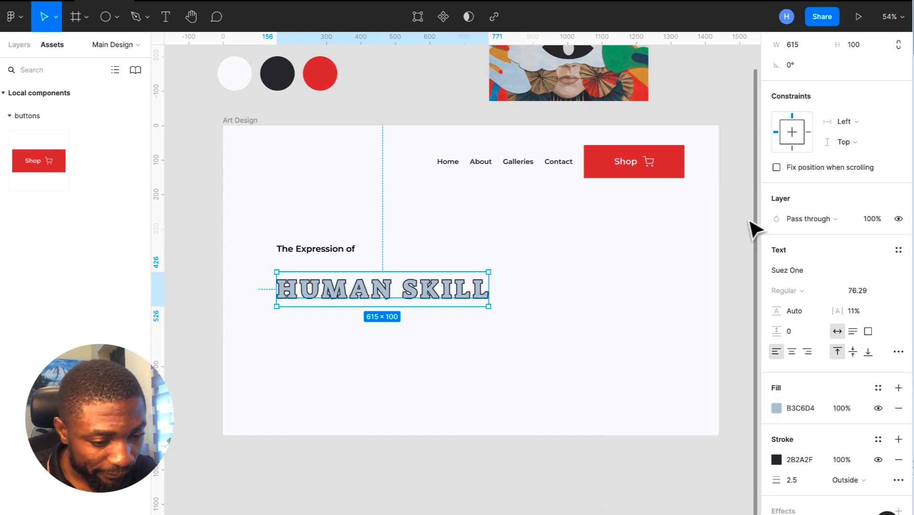
{"action": "left_click", "coordinate": [809, 410]}
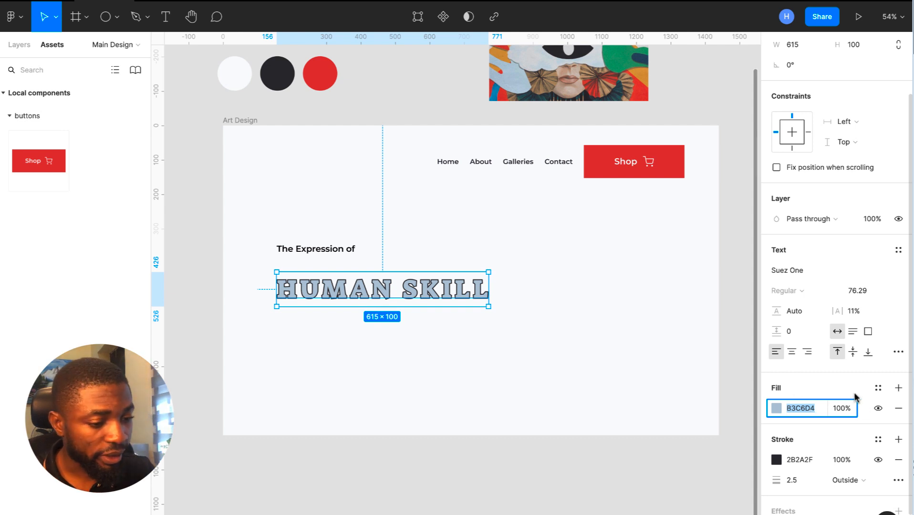
{"action": "left_click", "coordinate": [854, 409]}
{"action": "type", "text": "30"}
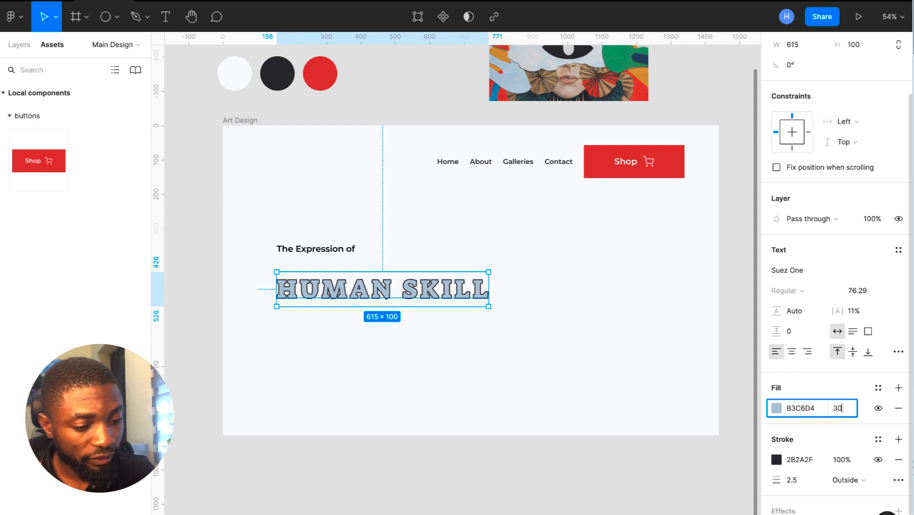
{"action": "key", "text": "Return"}
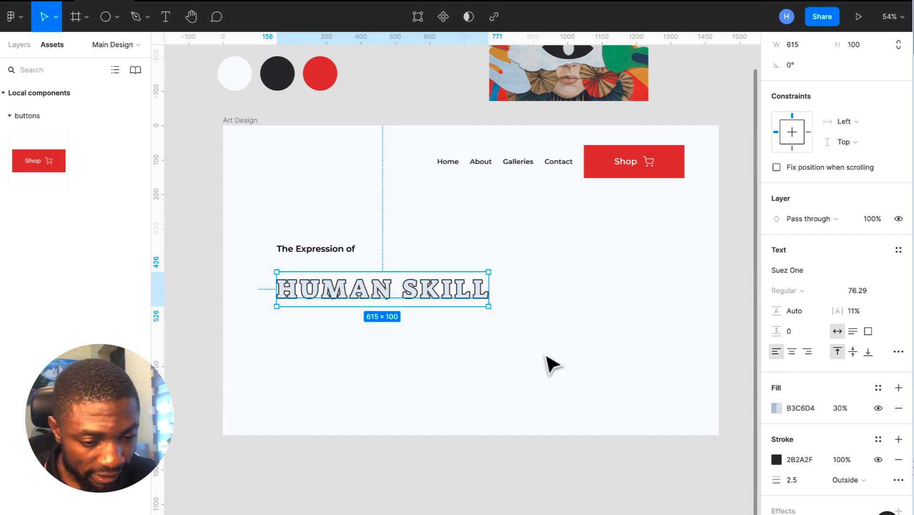
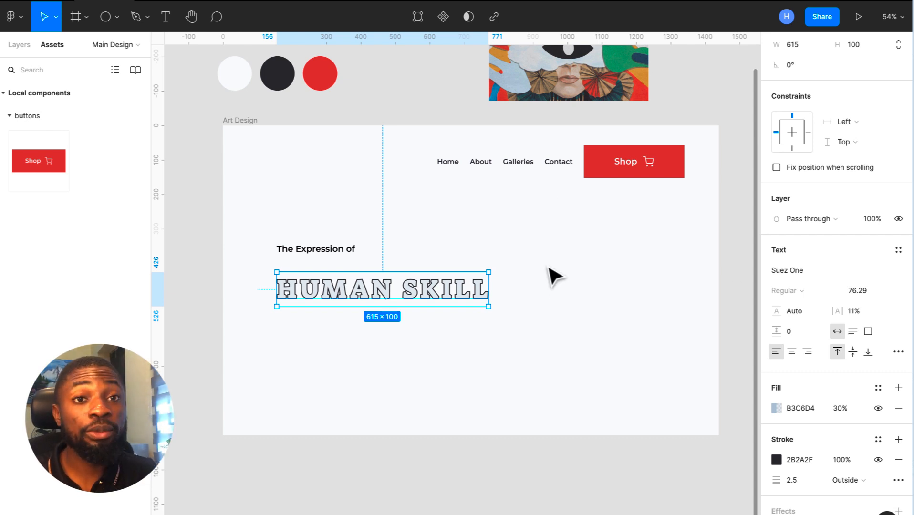
- Change the HUMAN SKILL outline colour to 535257 and nudge the heading slightly upward
{"action": "left_click", "coordinate": [811, 460]}
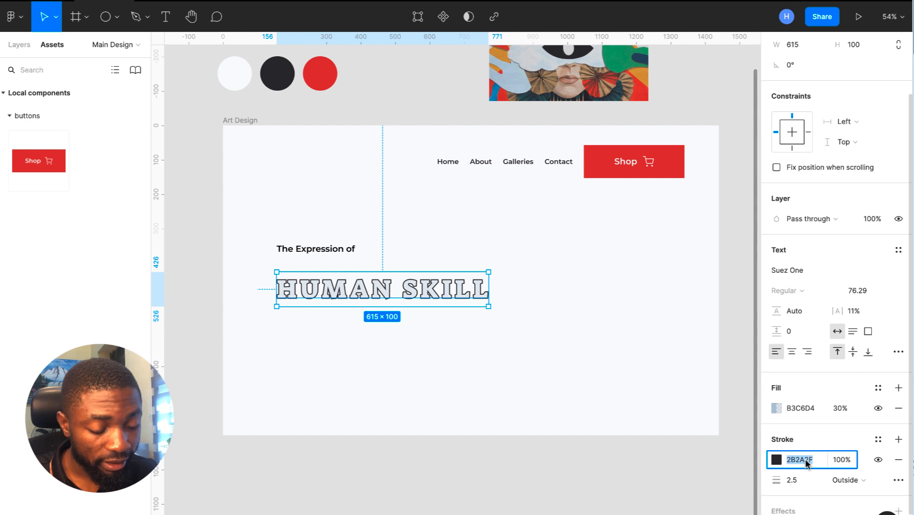
{"action": "type", "text": "535257"}
{"action": "key", "text": "Return"}
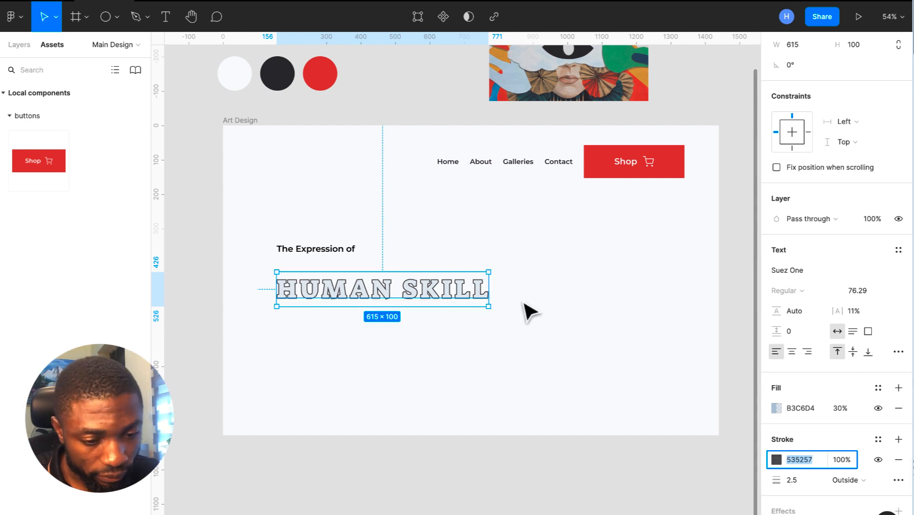
{"action": "left_click", "coordinate": [435, 300]}
{"action": "left_click_drag", "start_coordinate": [436, 299], "coordinate": [432, 293]}
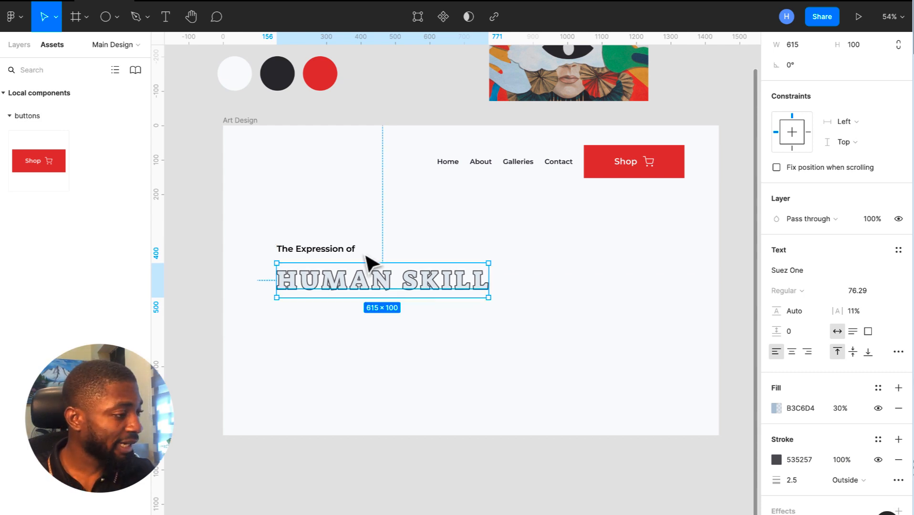
- Set the words 'The Expression' in the Satisfy font at size 48.83
{"action": "left_click", "coordinate": [329, 252]}
{"action": "double_click", "coordinate": [333, 253]}
{"action": "left_click_drag", "start_coordinate": [344, 249], "coordinate": [259, 247]}
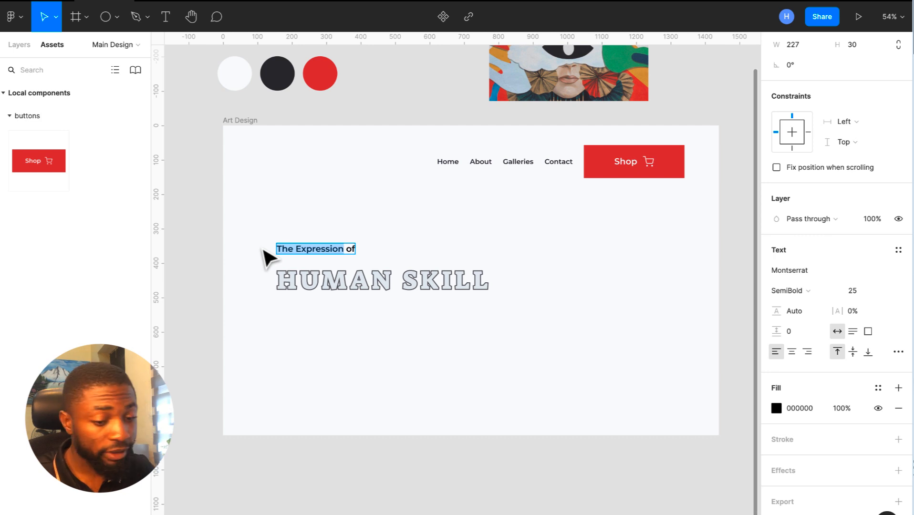
{"action": "left_click", "coordinate": [811, 271]}
{"action": "type", "text": "Sat"}
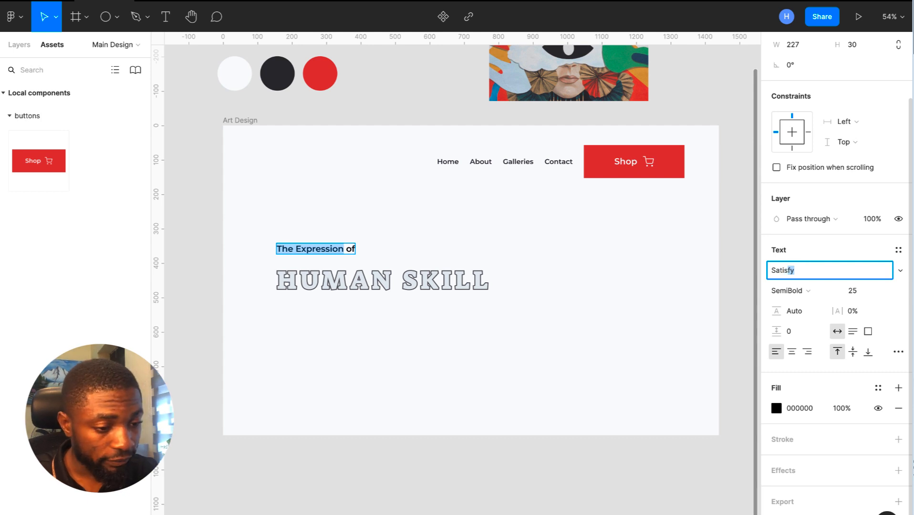
{"action": "type", "text": "is"}
{"action": "key", "text": "Return"}
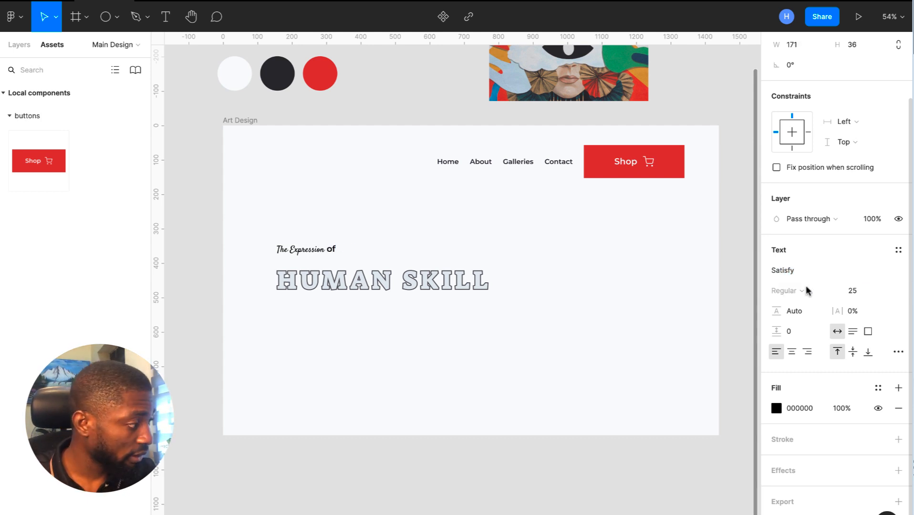
{"action": "left_click", "coordinate": [862, 291]}
{"action": "type", "text": "48"}
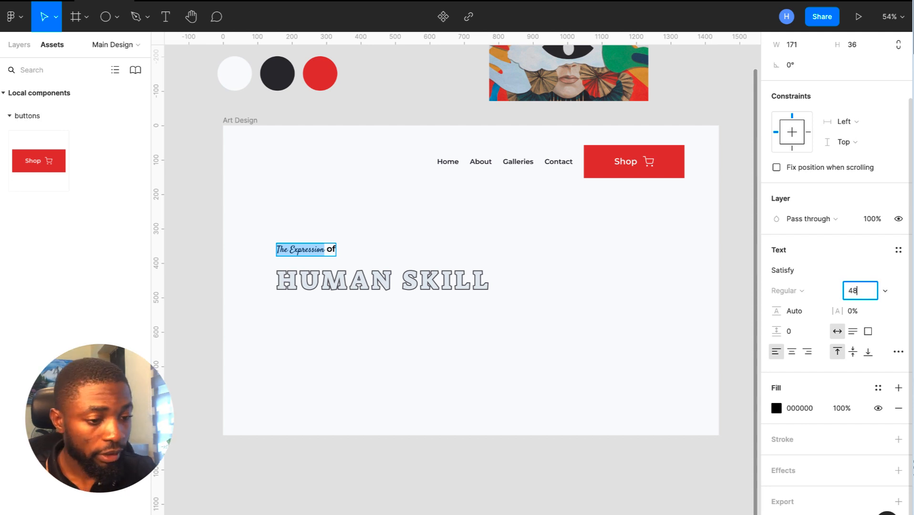
{"action": "type", "text": ".83"}
{"action": "key", "text": "Return"}
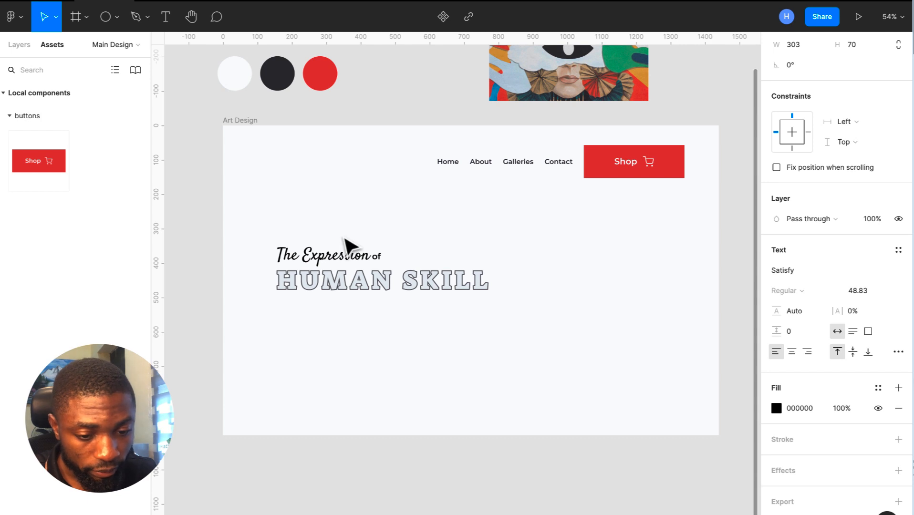
{"action": "key", "text": "Escape"}
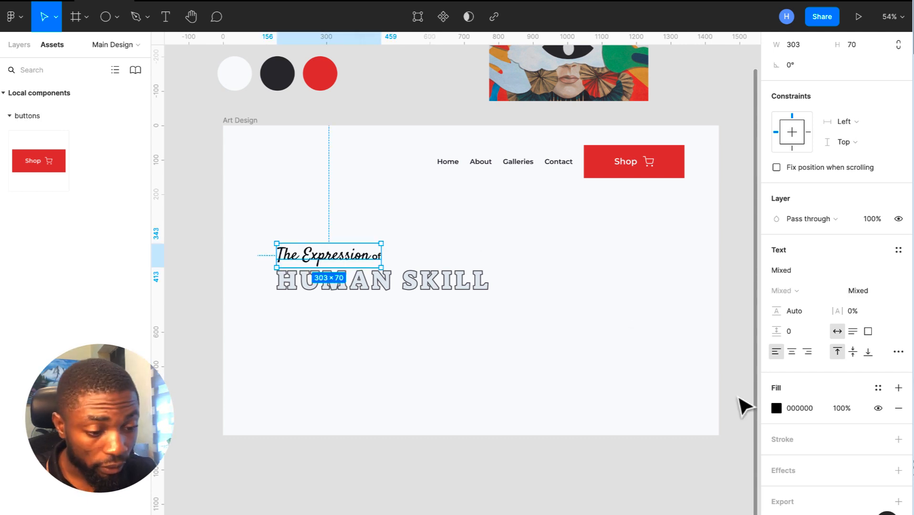
- Colour the whole title line 2B2A30, sampled from the dark circle
{"action": "left_click", "coordinate": [777, 408]}
{"action": "left_click", "coordinate": [626, 408]}
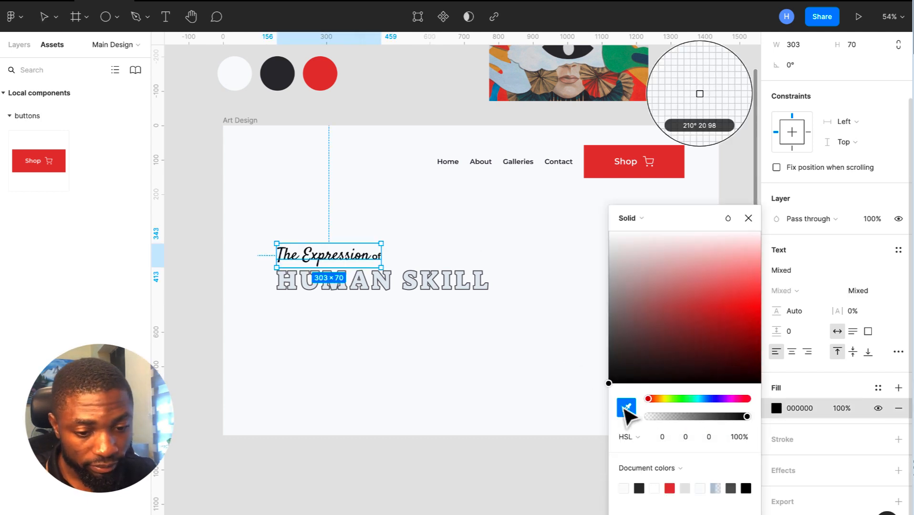
{"action": "left_click", "coordinate": [281, 75]}
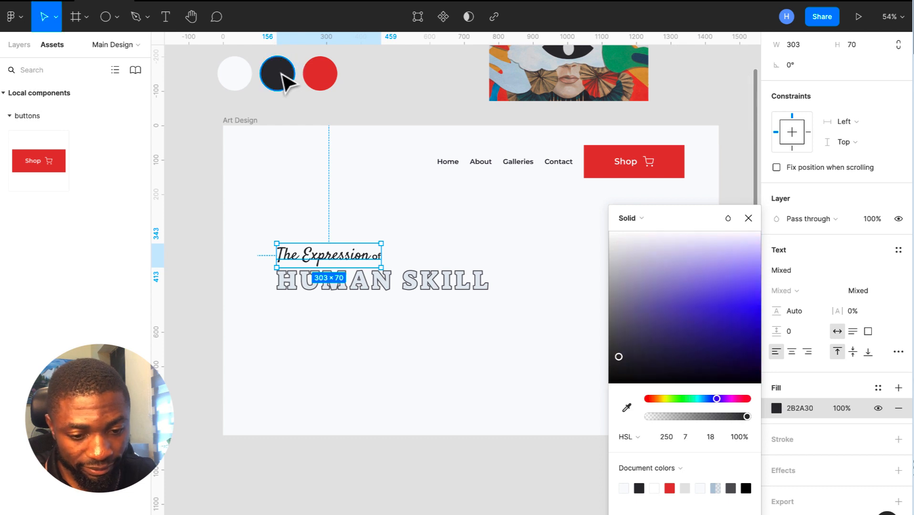
{"action": "left_click", "coordinate": [442, 206]}
- Set the word 'of' to Satisfy at size 61.04
{"action": "double_click", "coordinate": [374, 258]}
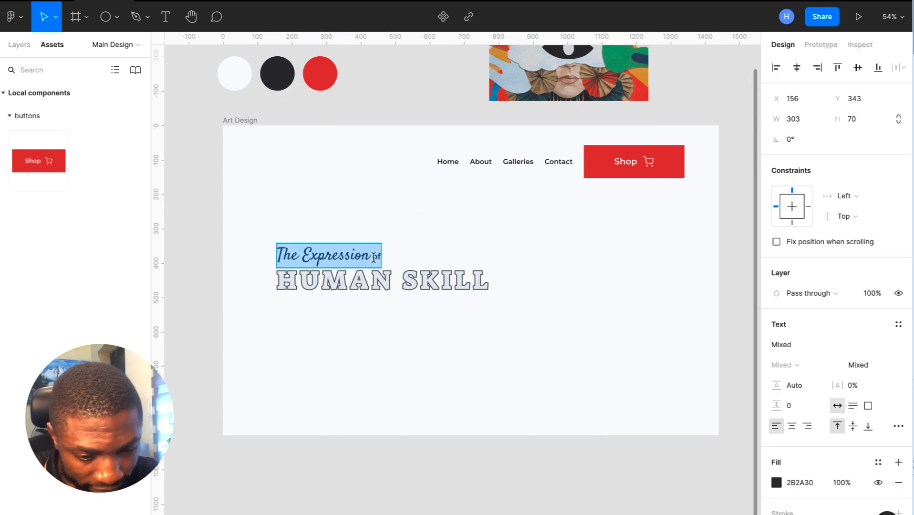
{"action": "key", "text": "Escape"}
{"action": "double_click", "coordinate": [369, 257]}
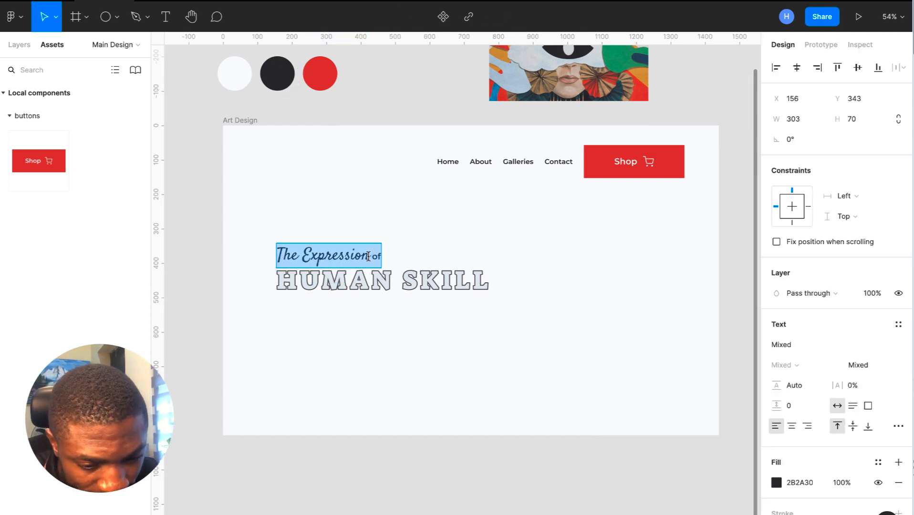
{"action": "left_click_drag", "start_coordinate": [372, 256], "coordinate": [396, 254]}
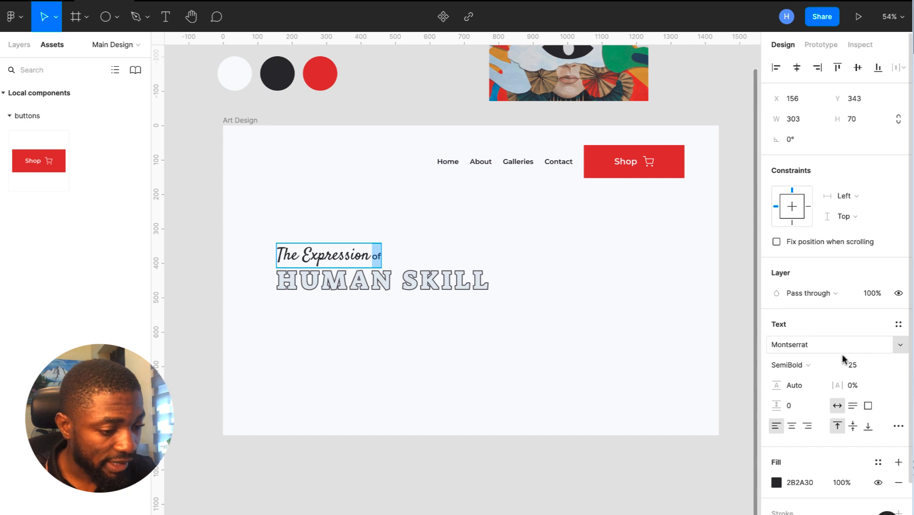
{"action": "left_click", "coordinate": [857, 366]}
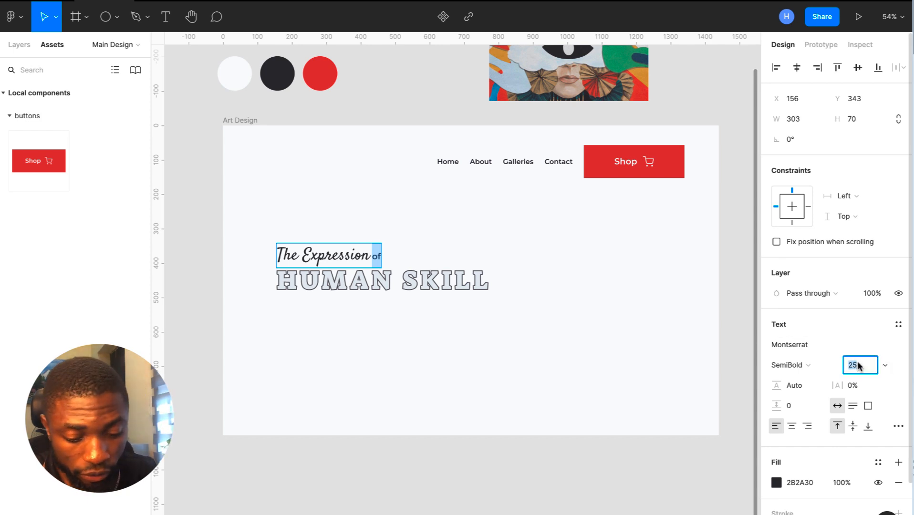
{"action": "type", "text": "61.0"}
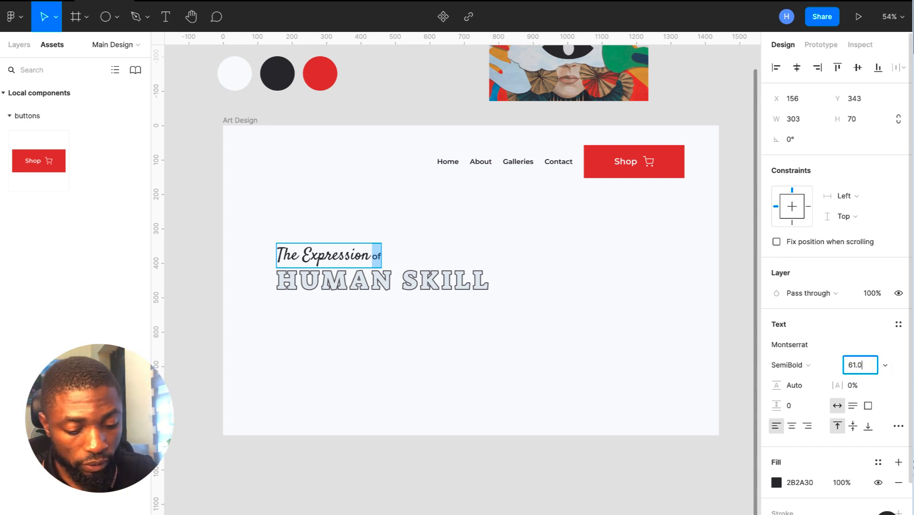
{"action": "type", "text": "4"}
{"action": "key", "text": "Return"}
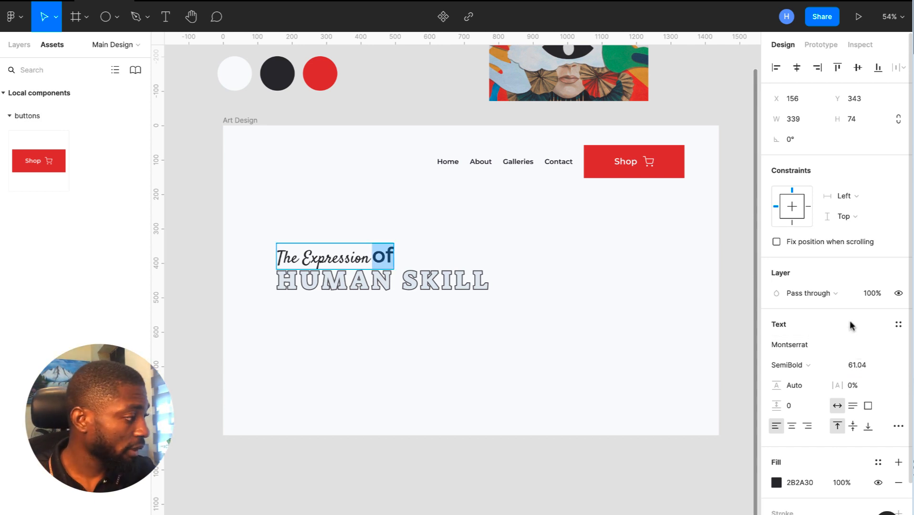
{"action": "left_click", "coordinate": [814, 346]}
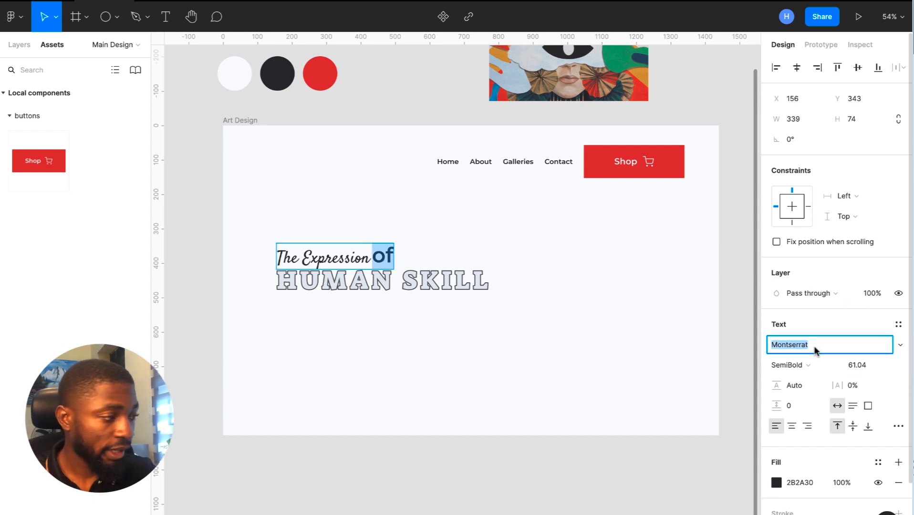
{"action": "type", "text": "Satisf"}
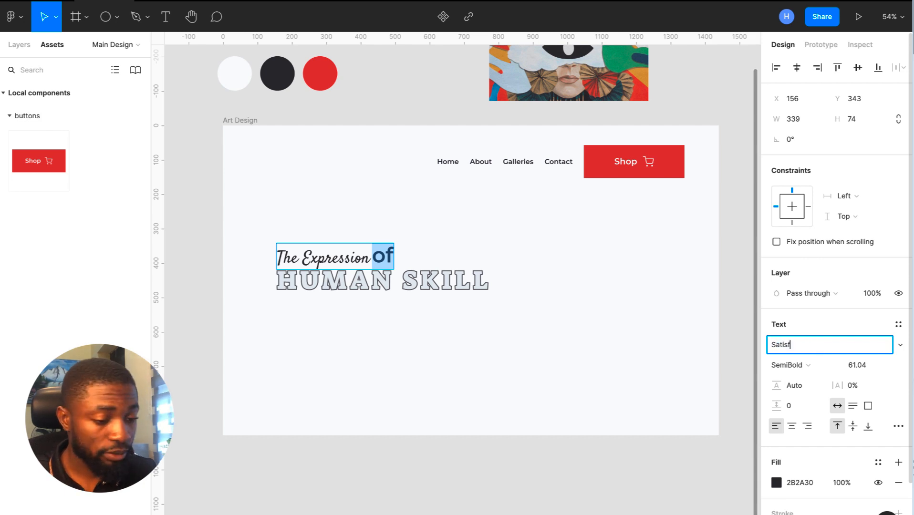
{"action": "type", "text": "y"}
{"action": "key", "text": "Return"}
{"action": "key", "text": "Escape"}
{"action": "key", "text": "Escape"}
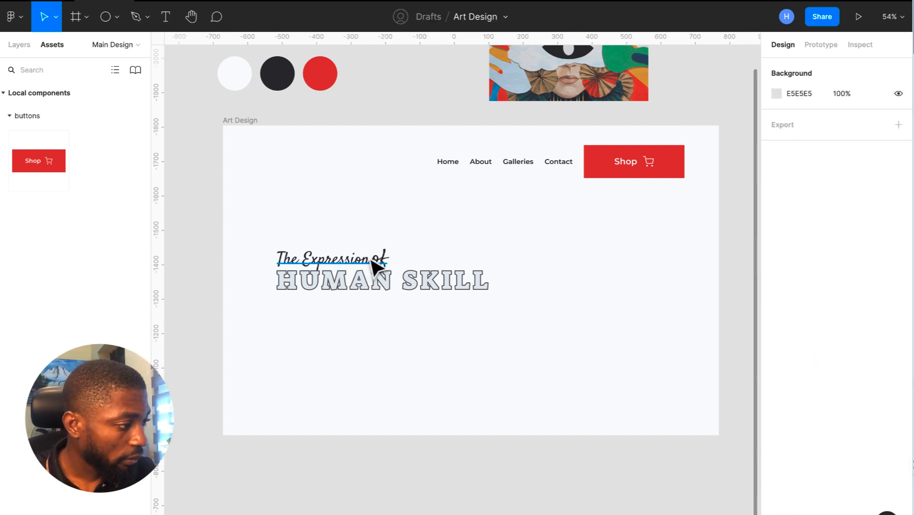
- Give the title line 0.5% letter spacing and move HUMAN SKILL below it
{"action": "left_click", "coordinate": [377, 267]}
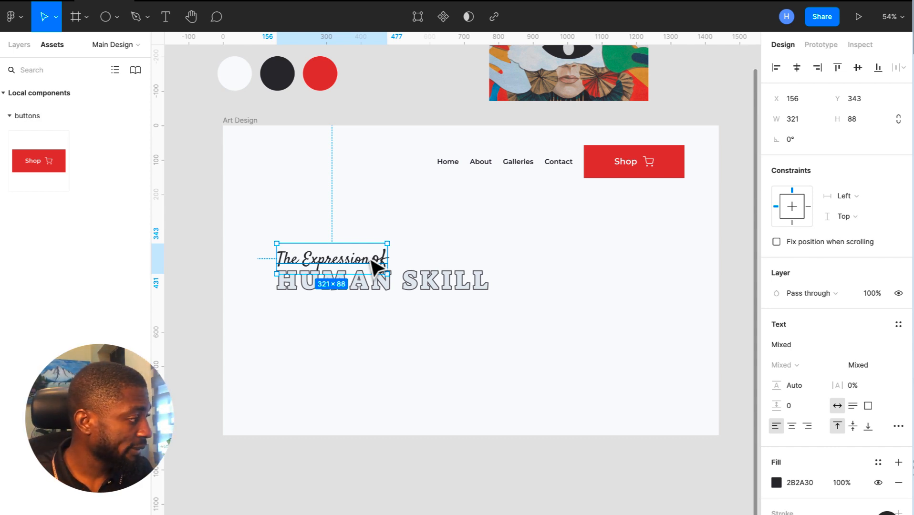
{"action": "left_click", "coordinate": [870, 386]}
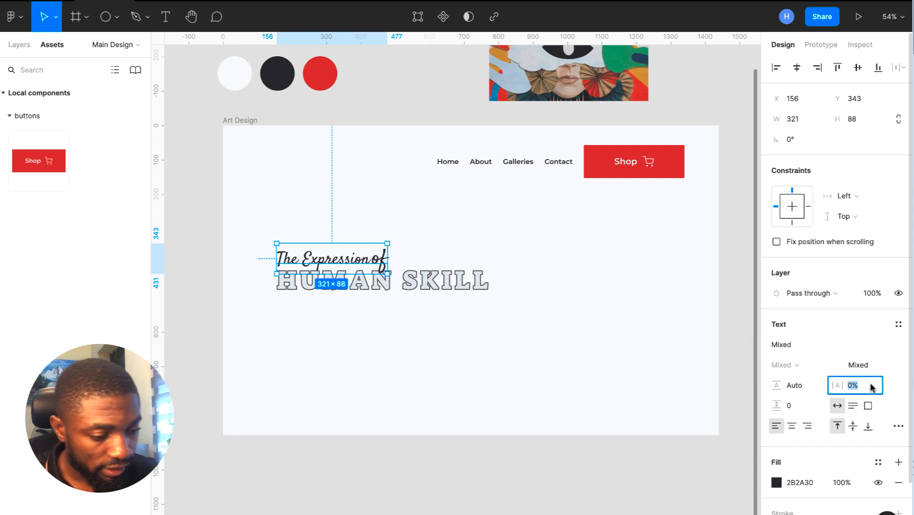
{"action": "type", "text": "0"}
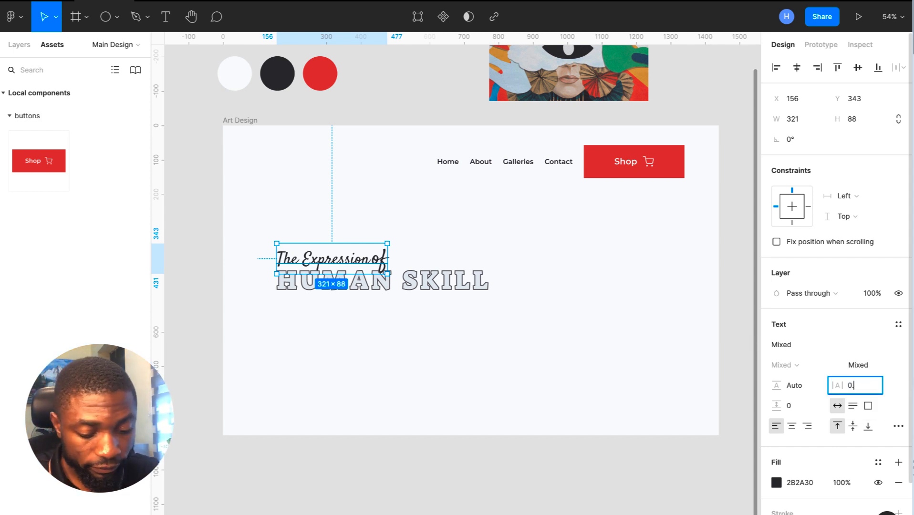
{"action": "type", "text": ".5"}
{"action": "left_click", "coordinate": [662, 345]}
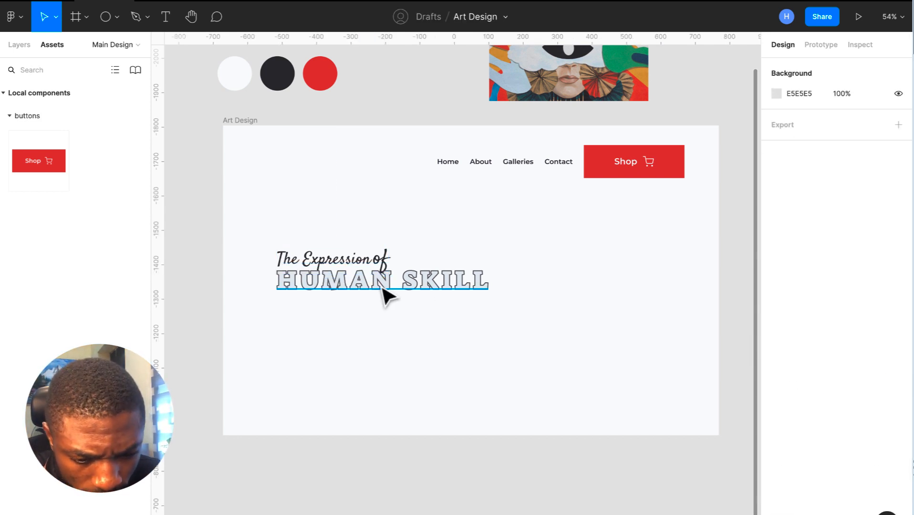
{"action": "left_click_drag", "start_coordinate": [380, 268], "coordinate": [396, 253]}
{"action": "double_click", "coordinate": [372, 251]}
{"action": "left_click", "coordinate": [372, 250]}
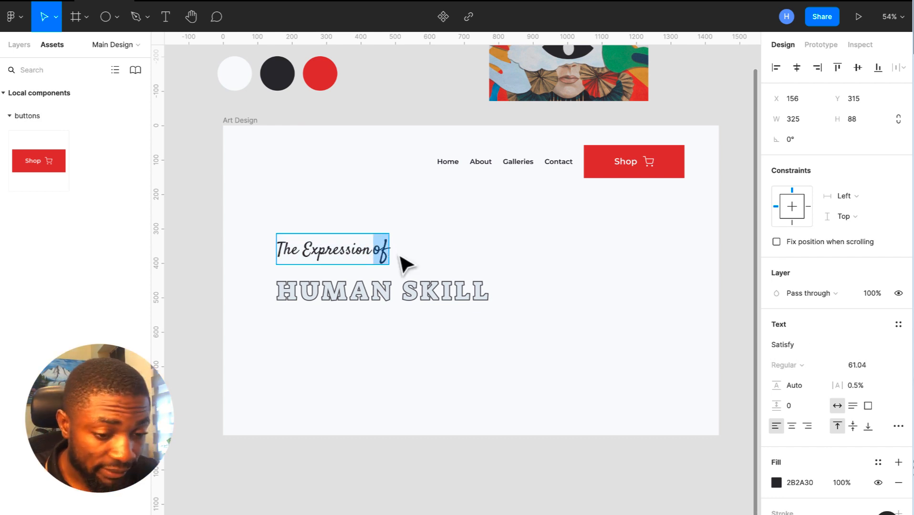
- Colour the word 'of' gold C9984B, sampled from the collage image
{"action": "scroll", "coordinate": [579, 221], "scroll_direction": "up", "scroll_amount": 3}
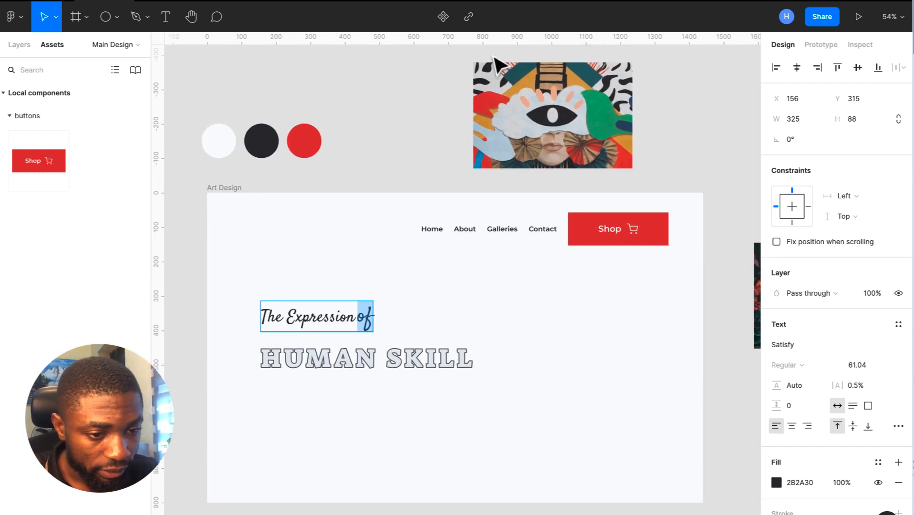
{"action": "left_click", "coordinate": [777, 483]}
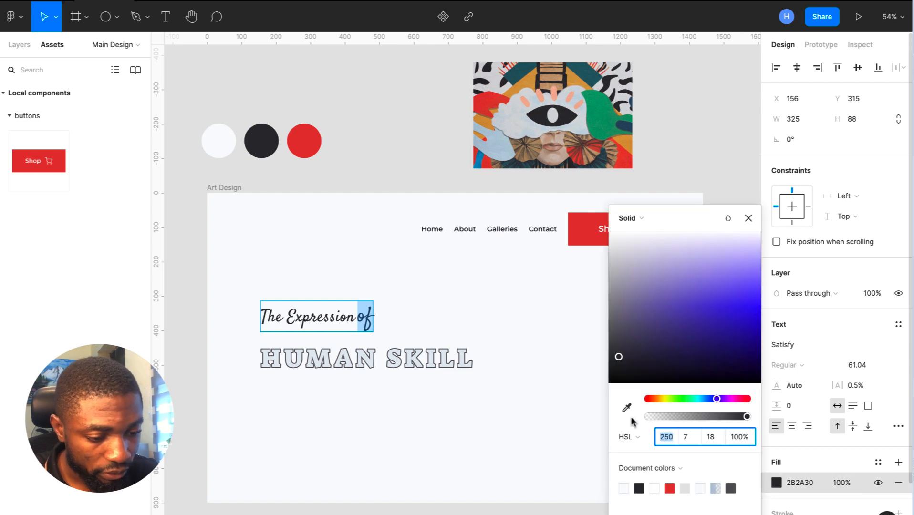
{"action": "left_click", "coordinate": [627, 408]}
{"action": "left_click", "coordinate": [533, 88]}
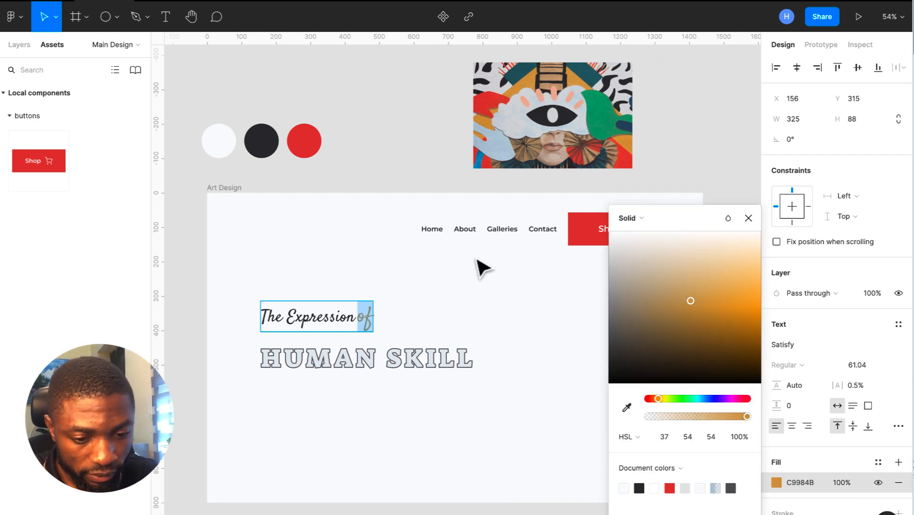
{"action": "left_click", "coordinate": [445, 286]}
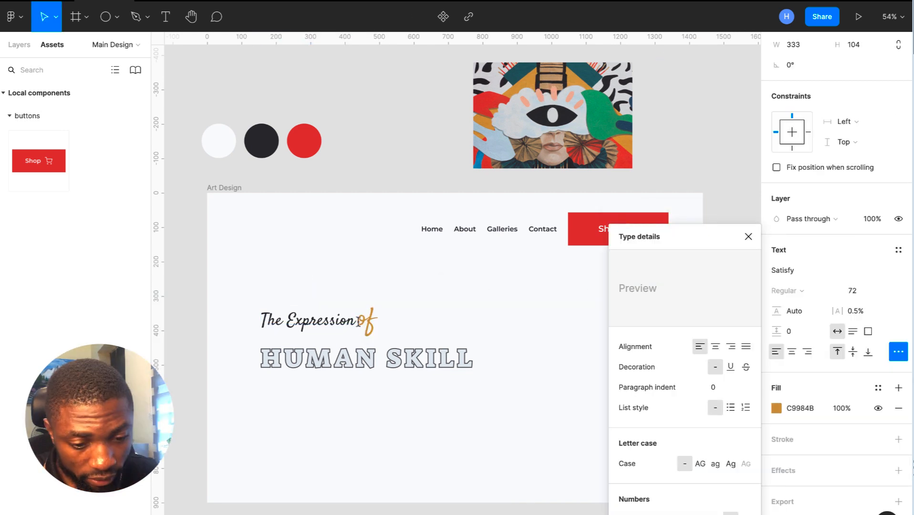
- Replace the lowercase 'o' with a capital 'O' so the title reads 'Of'
{"action": "key", "text": "BackSpace"}
{"action": "type", "text": "o"}
{"action": "key", "text": "BackSpace"}
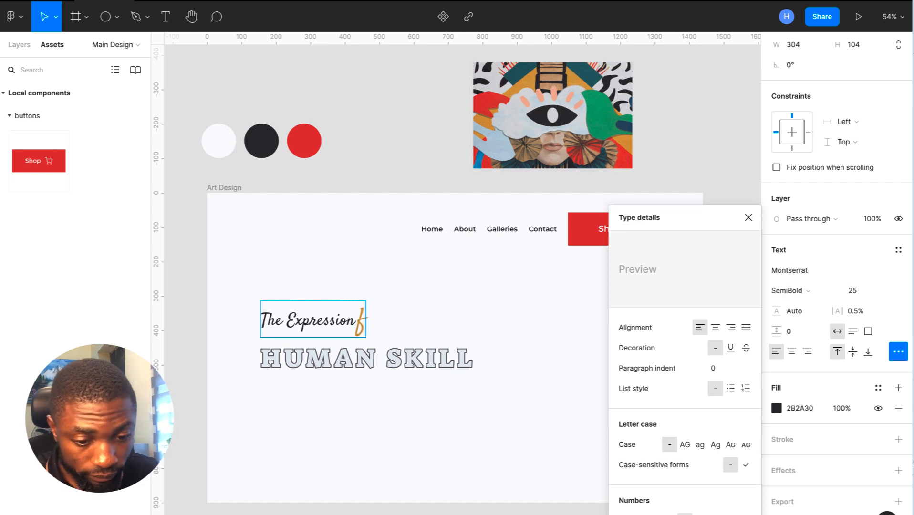
{"action": "key", "text": "ctrl+z"}
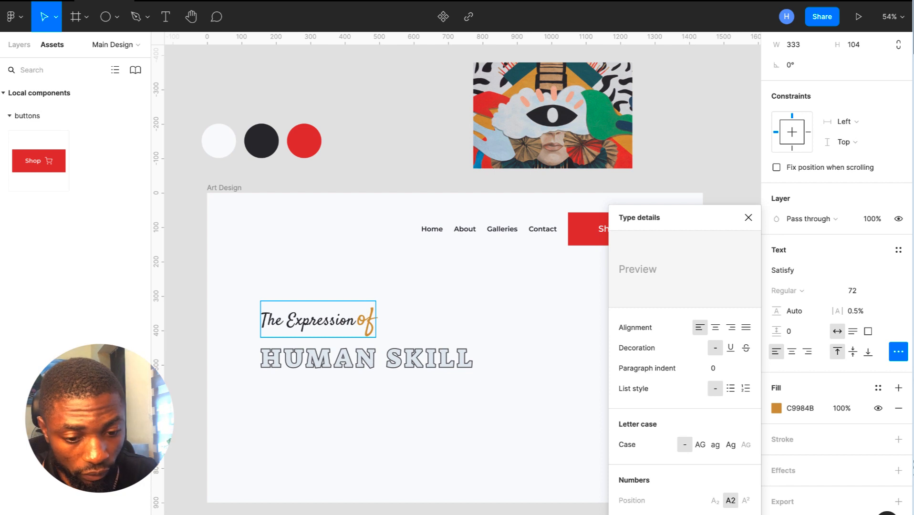
{"action": "type", "text": "O"}
{"action": "left_click", "coordinate": [366, 322]}
{"action": "key", "text": "BackSpace"}
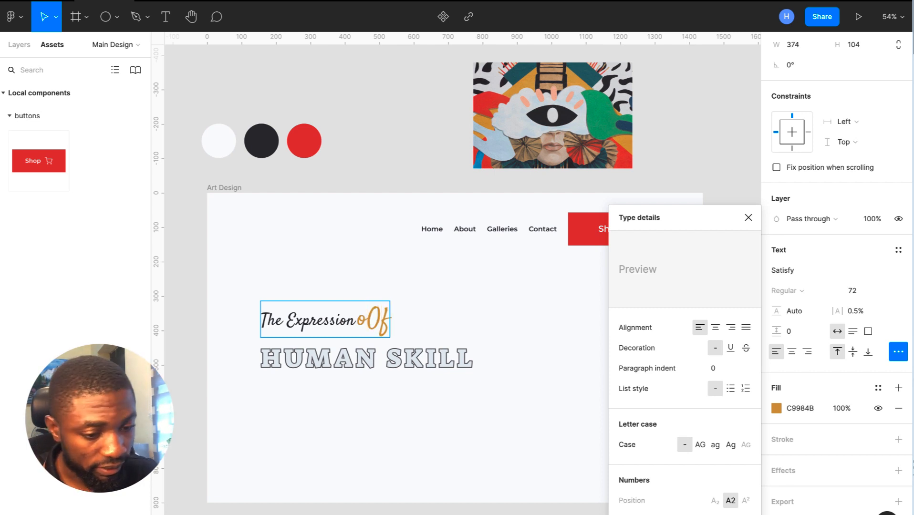
{"action": "key", "text": "Escape"}
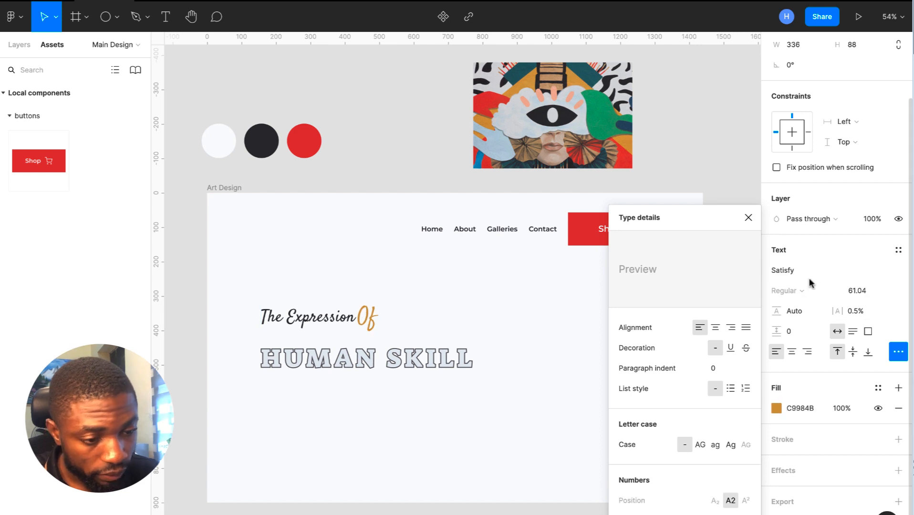
{"action": "left_click", "coordinate": [748, 218]}
- Add a space between 'Expression' and 'Of', then move HUMAN SKILL up beneath the title
{"action": "double_click", "coordinate": [367, 317]}
{"action": "left_click", "coordinate": [354, 324]}
{"action": "key", "text": "shift+Home"}
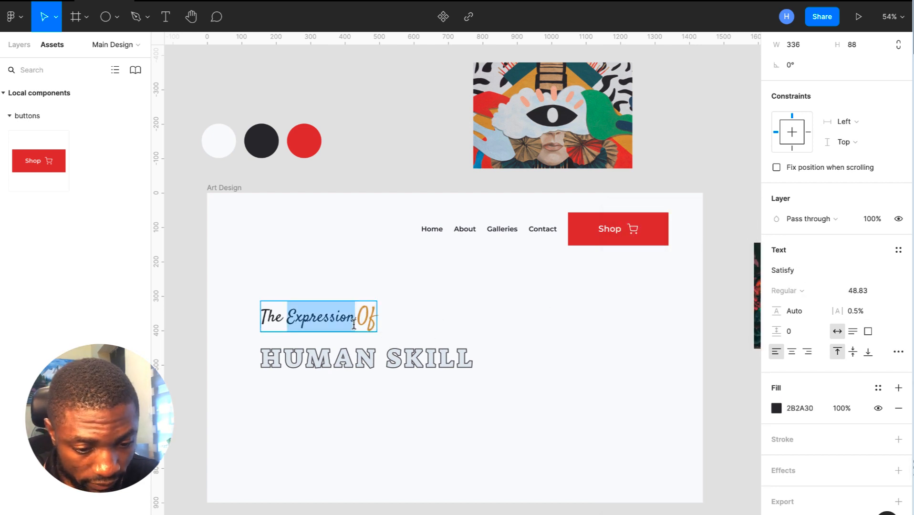
{"action": "key", "text": "Right"}
{"action": "key", "text": "Escape"}
{"action": "left_click", "coordinate": [461, 322]}
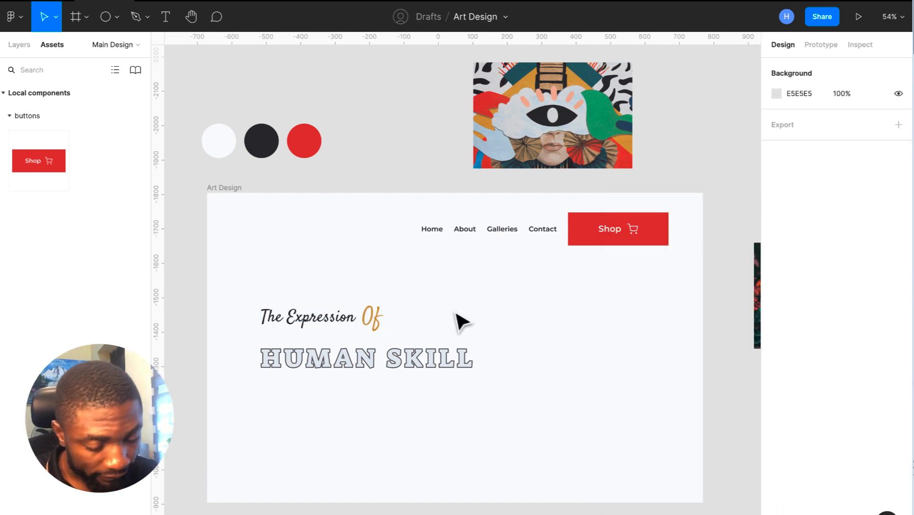
{"action": "left_click_drag", "start_coordinate": [428, 367], "coordinate": [427, 353]}
- Draw a text box below HUMAN SKILL with size 20 and 0.5% letter spacing
{"action": "left_click", "coordinate": [511, 347]}
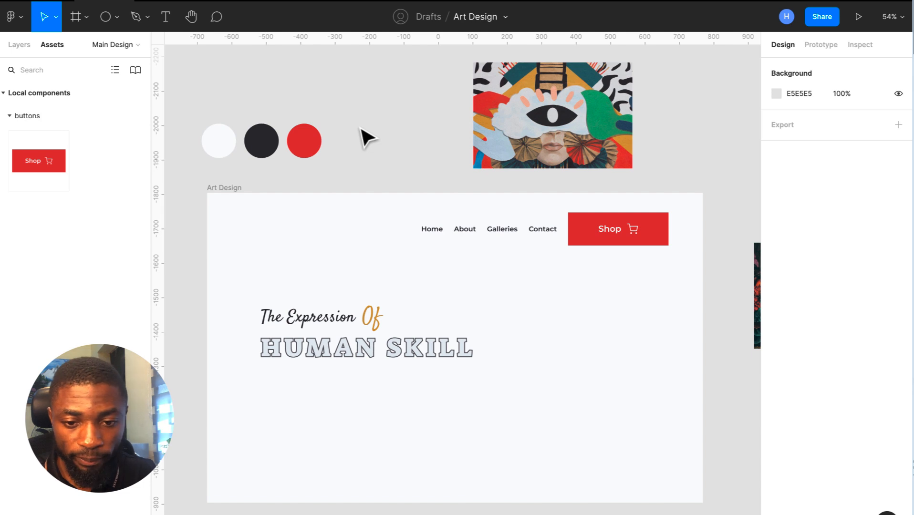
{"action": "left_click", "coordinate": [166, 16]}
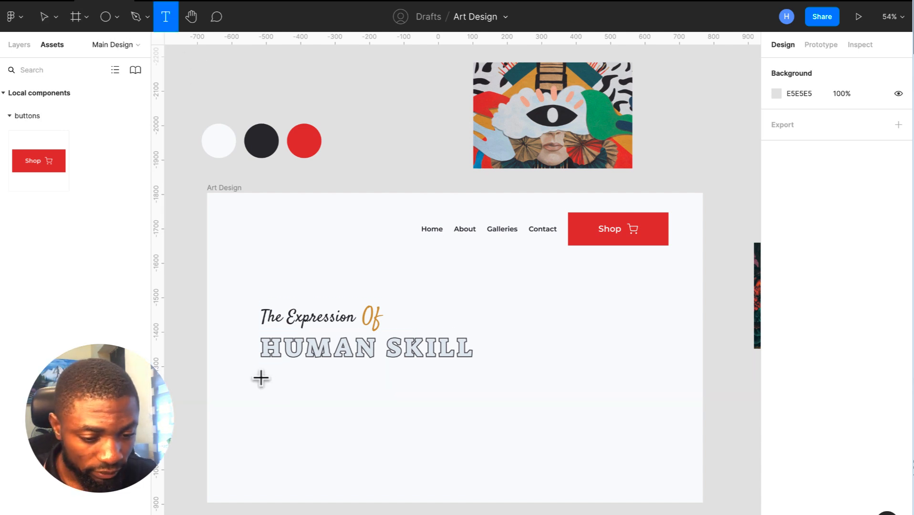
{"action": "left_click_drag", "start_coordinate": [261, 376], "coordinate": [465, 408]}
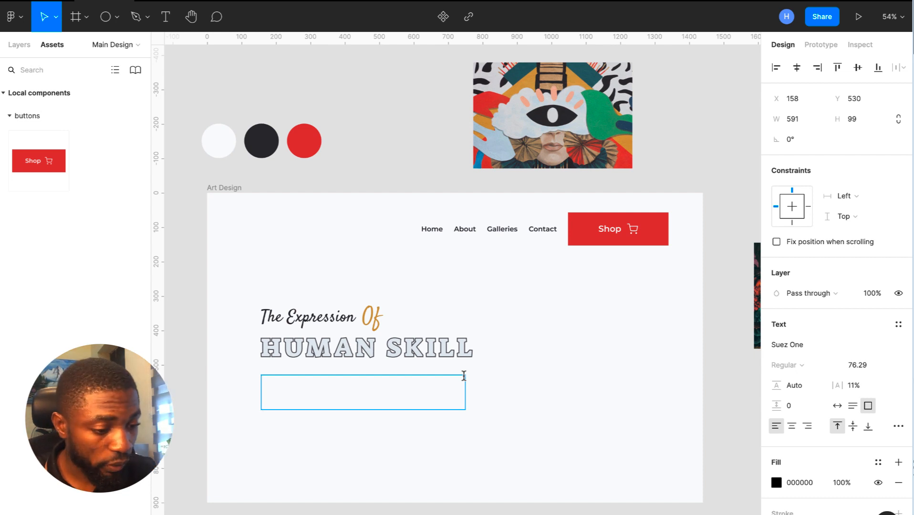
{"action": "left_click", "coordinate": [856, 386]}
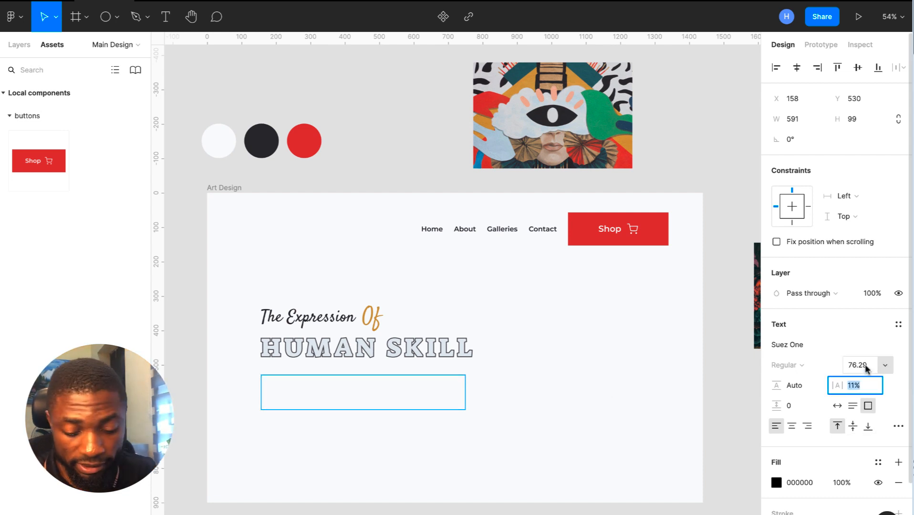
{"action": "left_click", "coordinate": [865, 368]}
{"action": "type", "text": "20"}
{"action": "key", "text": "Return"}
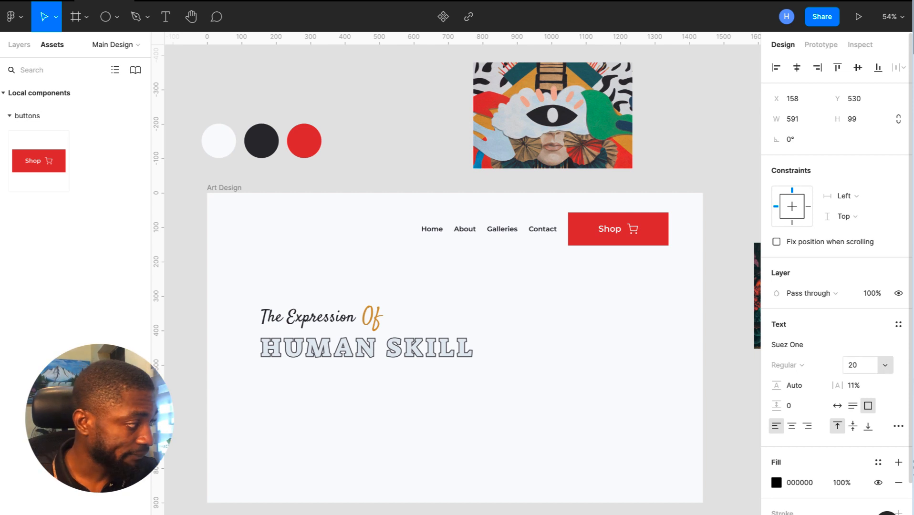
{"action": "left_click", "coordinate": [856, 385]}
{"action": "type", "text": "0.5"}
{"action": "key", "text": "Return"}
{"action": "left_click", "coordinate": [348, 319]}
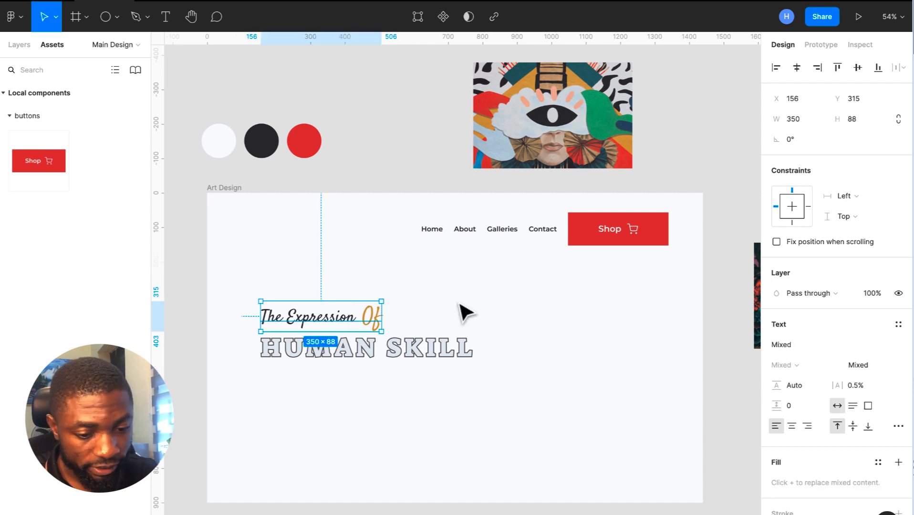
{"action": "left_click", "coordinate": [419, 389]}
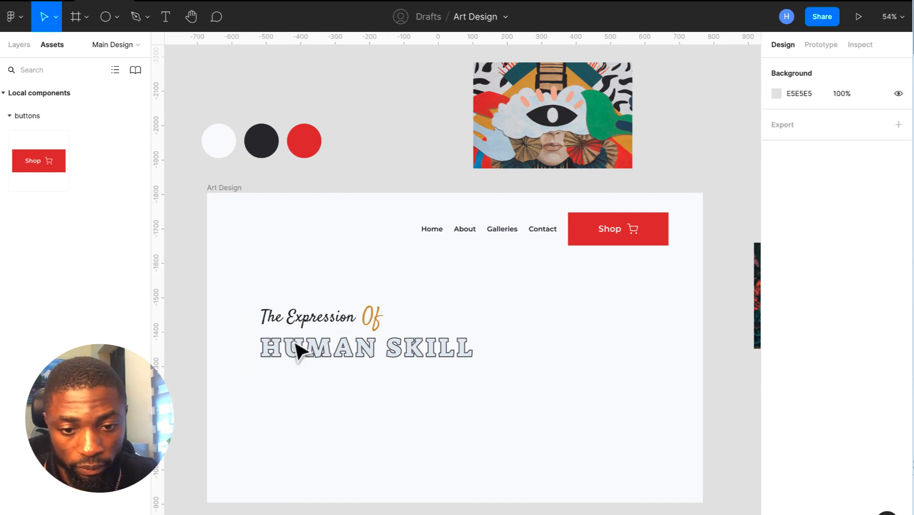
- Redraw the 591×120 text box under HUMAN SKILL in Poppins at size 20
{"action": "left_click", "coordinate": [166, 16]}
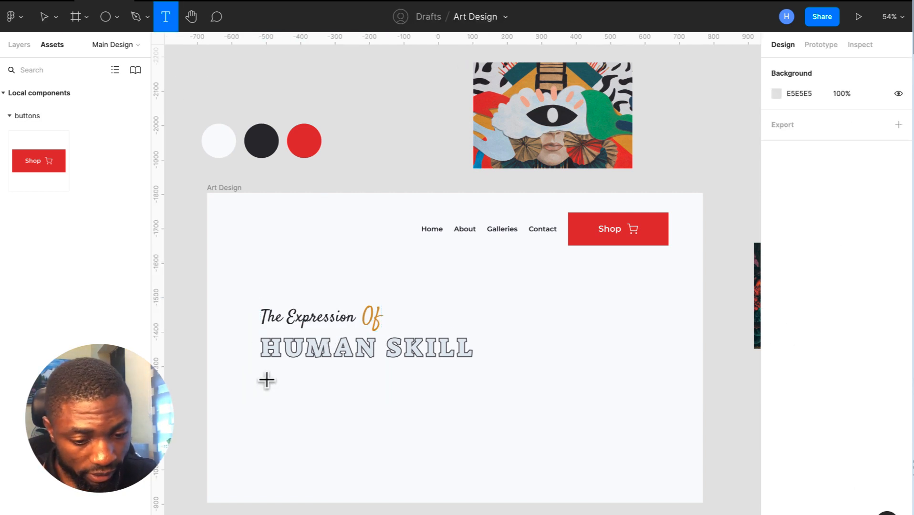
{"action": "left_click_drag", "start_coordinate": [261, 379], "coordinate": [471, 424]}
{"action": "left_click", "coordinate": [866, 366]}
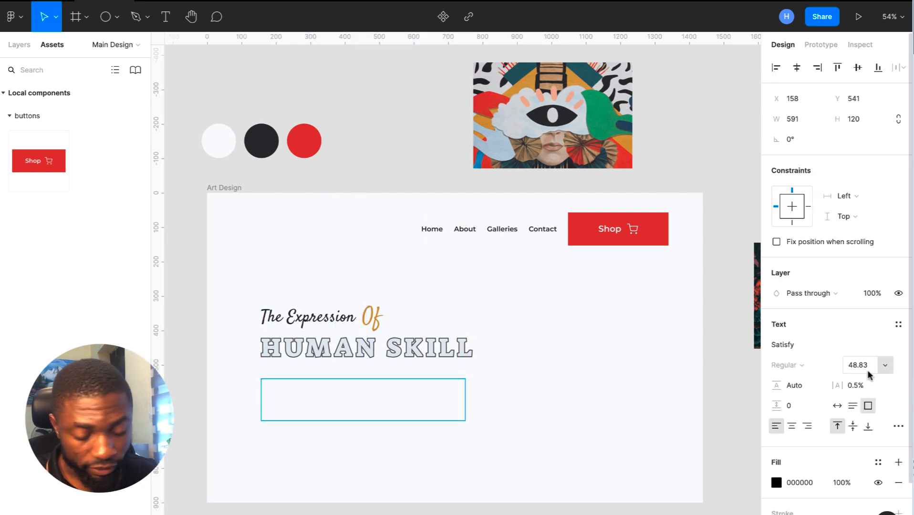
{"action": "type", "text": "20"}
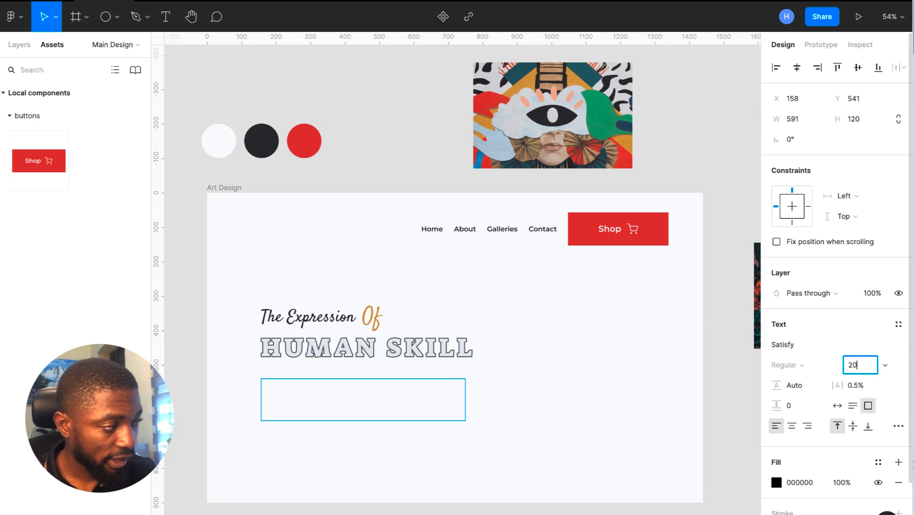
{"action": "left_click", "coordinate": [795, 345]}
{"action": "key", "text": "ctrl+a"}
{"action": "type", "text": "Pop"}
{"action": "key", "text": "Return"}
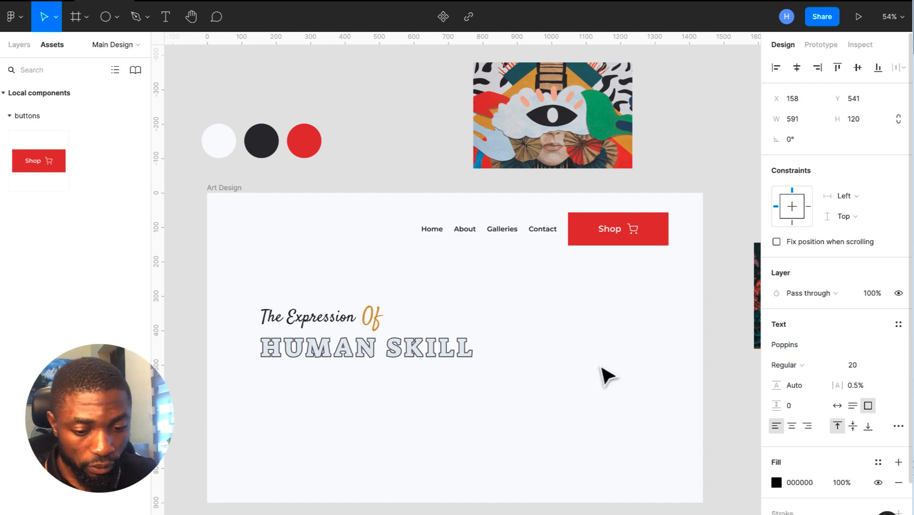
- Fill the box with Lorem ipsum plugin text and widen it to 623 px
{"action": "right_click", "coordinate": [343, 398]}
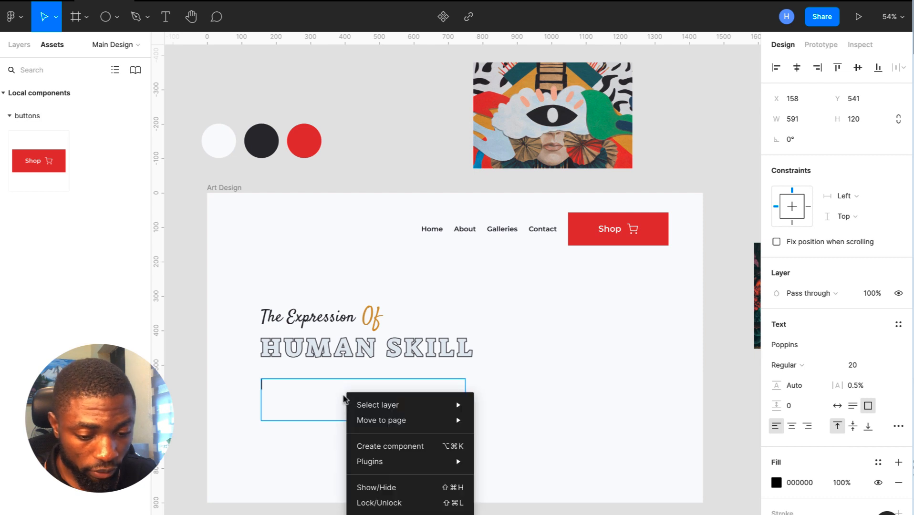
{"action": "mouse_move", "coordinate": [424, 463]}
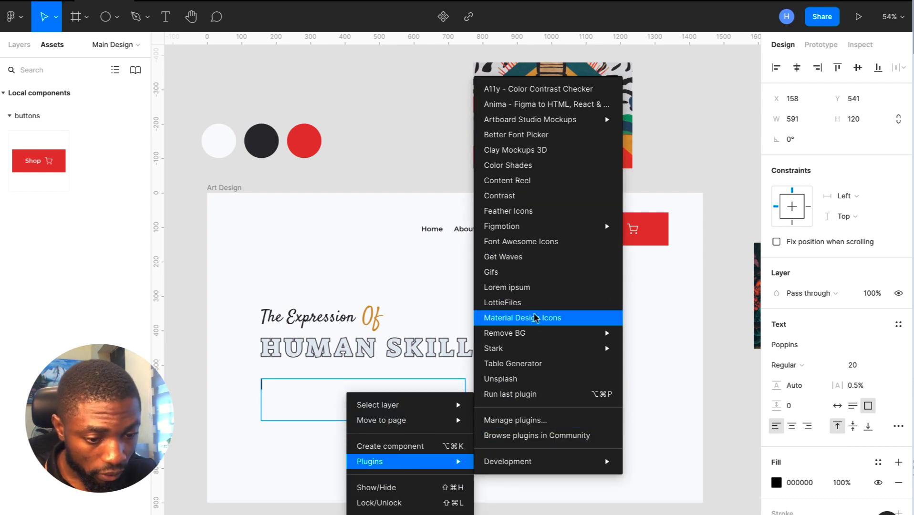
{"action": "left_click", "coordinate": [507, 287]}
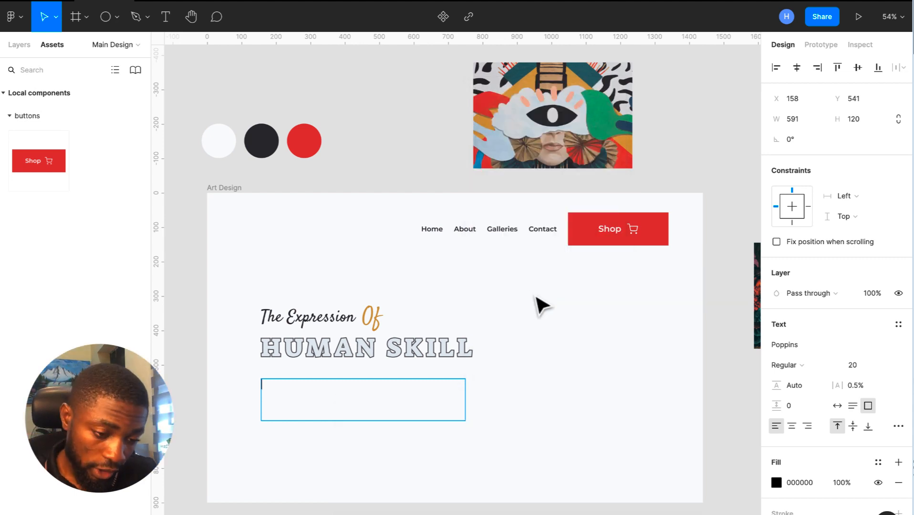
{"action": "left_click", "coordinate": [512, 352]}
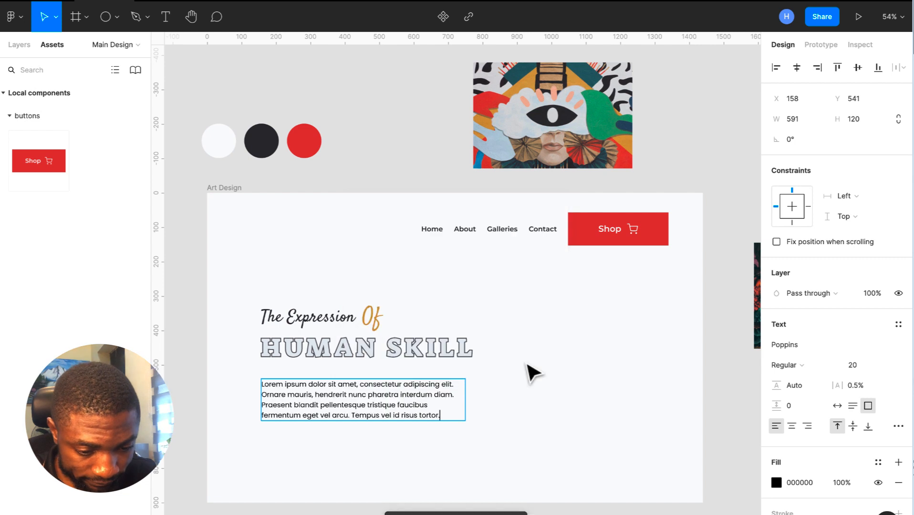
{"action": "left_click_drag", "start_coordinate": [466, 399], "coordinate": [476, 396]}
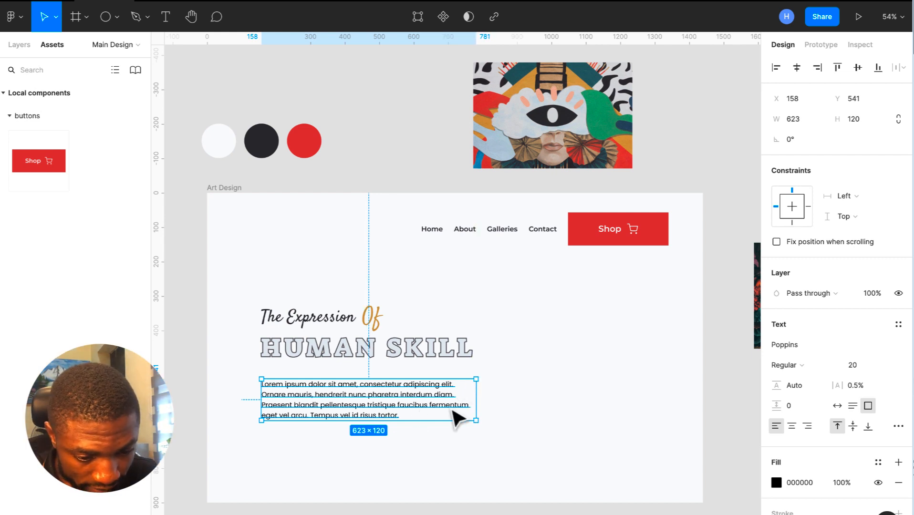
- Trim the placeholder paragraph to three lines by deleting its ending
{"action": "double_click", "coordinate": [461, 407]}
{"action": "left_click_drag", "start_coordinate": [462, 405], "coordinate": [498, 428]}
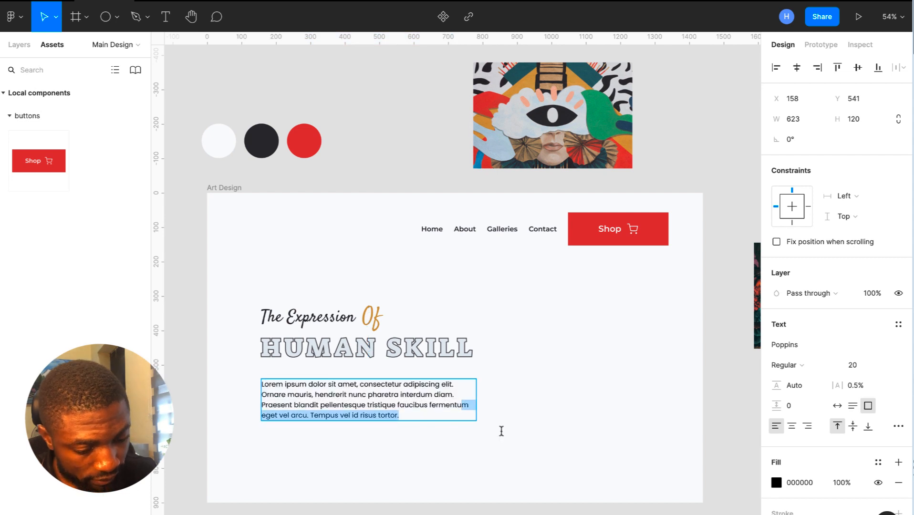
{"action": "key", "text": "BackSpace"}
{"action": "key", "text": "Escape"}
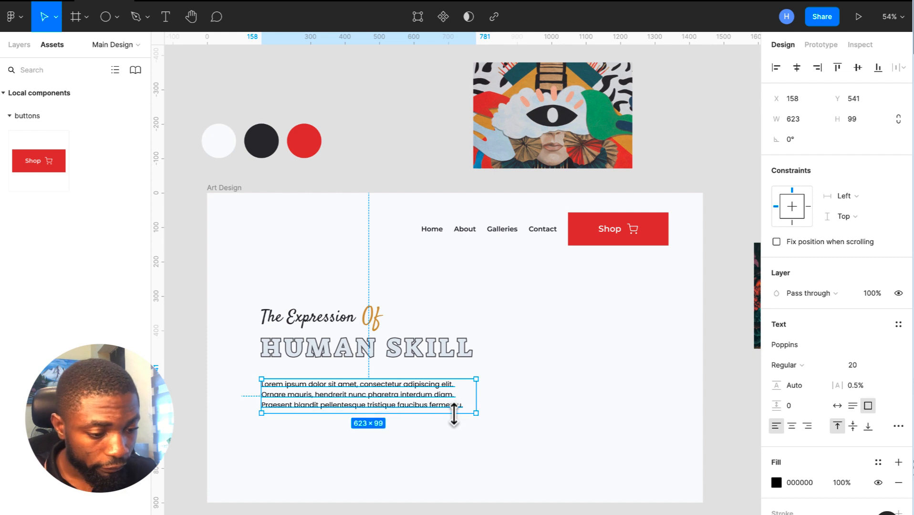
{"action": "left_click", "coordinate": [559, 398]}
{"action": "left_click", "coordinate": [408, 395]}
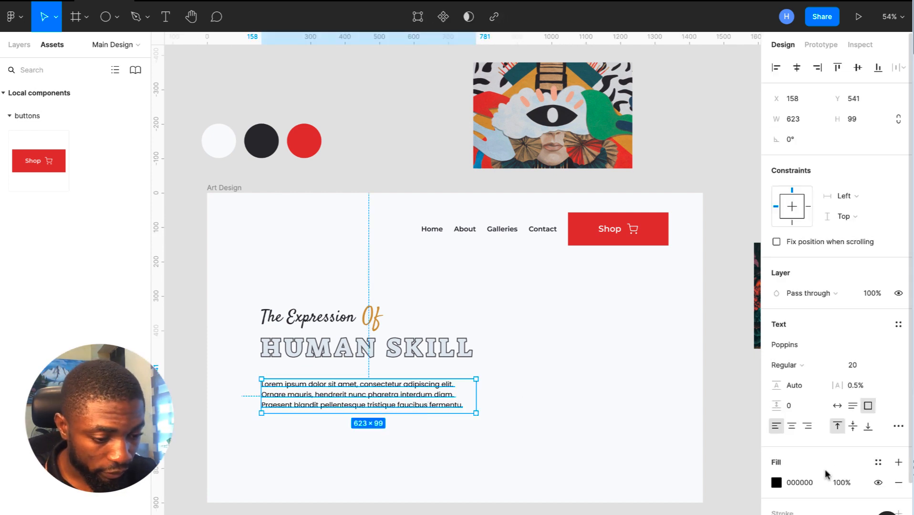
- Colour the paragraph text with a grey sampled from the dark circle
{"action": "left_click", "coordinate": [776, 483]}
{"action": "left_click", "coordinate": [627, 408]}
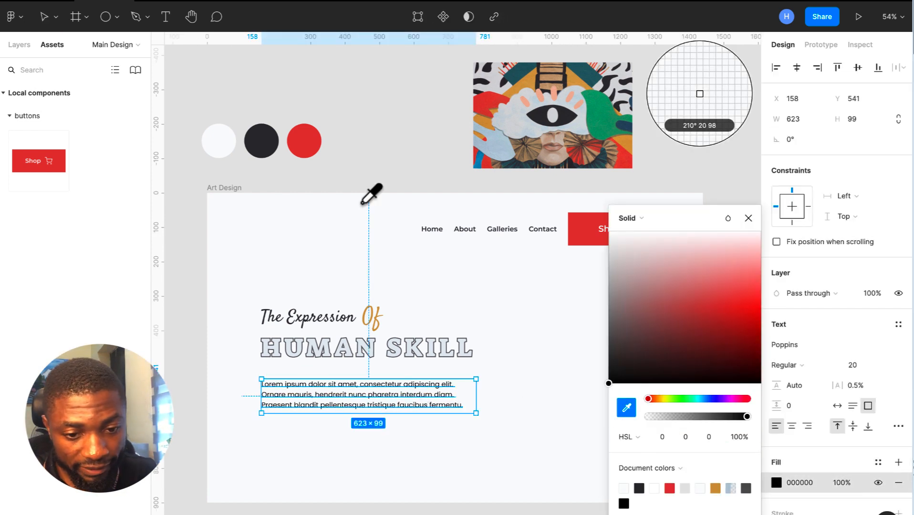
{"action": "left_click", "coordinate": [263, 145]}
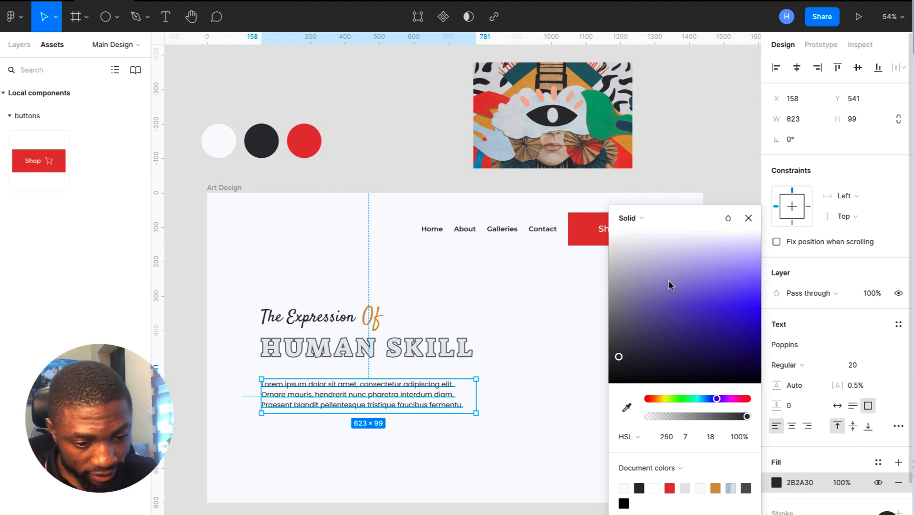
{"action": "left_click", "coordinate": [747, 219]}
{"action": "left_click", "coordinate": [604, 354]}
{"action": "left_click", "coordinate": [412, 408]}
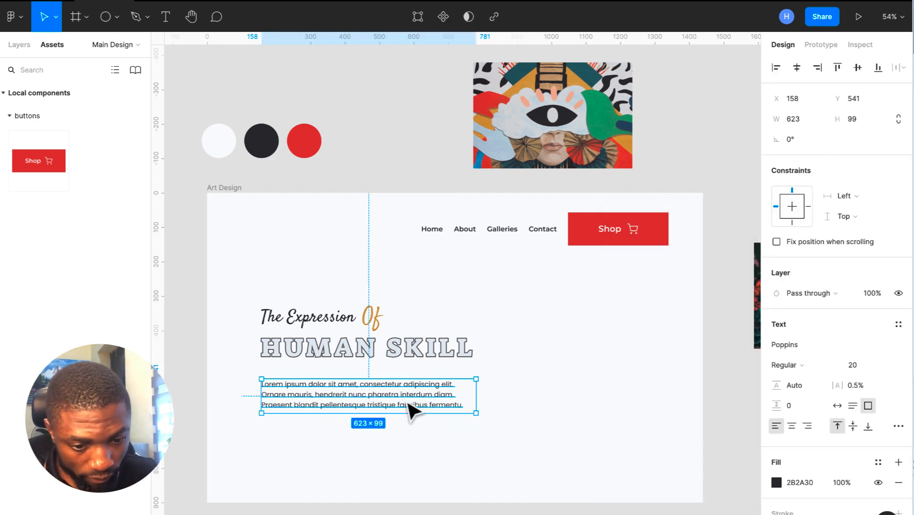
{"action": "left_click", "coordinate": [522, 432]}
{"action": "left_click", "coordinate": [414, 384]}
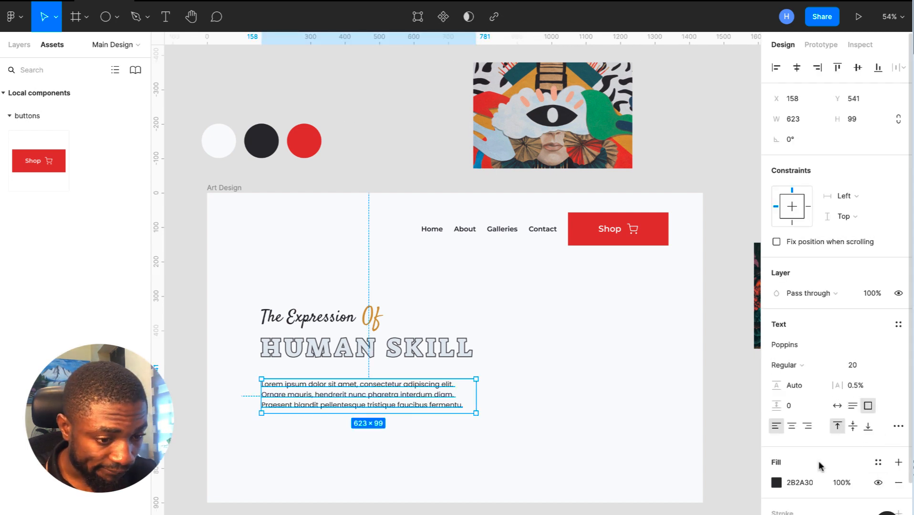
- Change the paragraph's text colour to 3F3E44
{"action": "left_click", "coordinate": [806, 483]}
{"action": "type", "text": "3F3E44"}
{"action": "key", "text": "Return"}
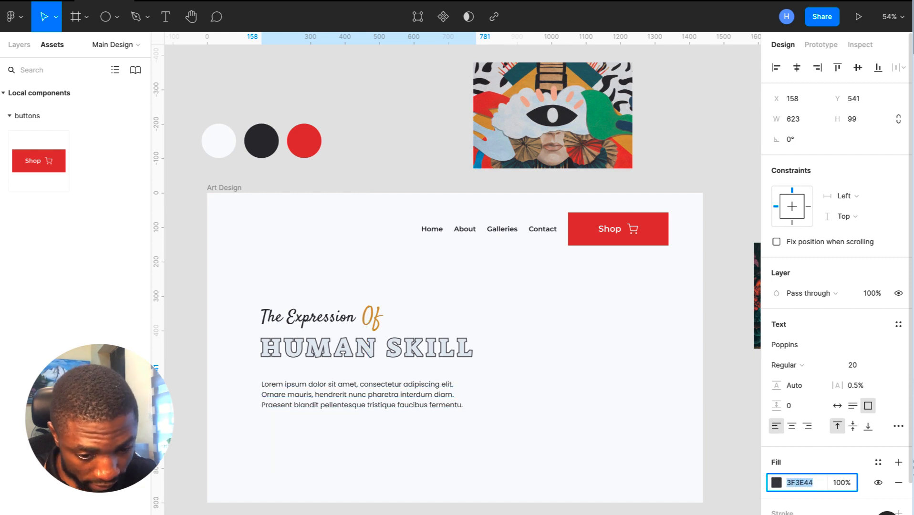
{"action": "key", "text": "Escape"}
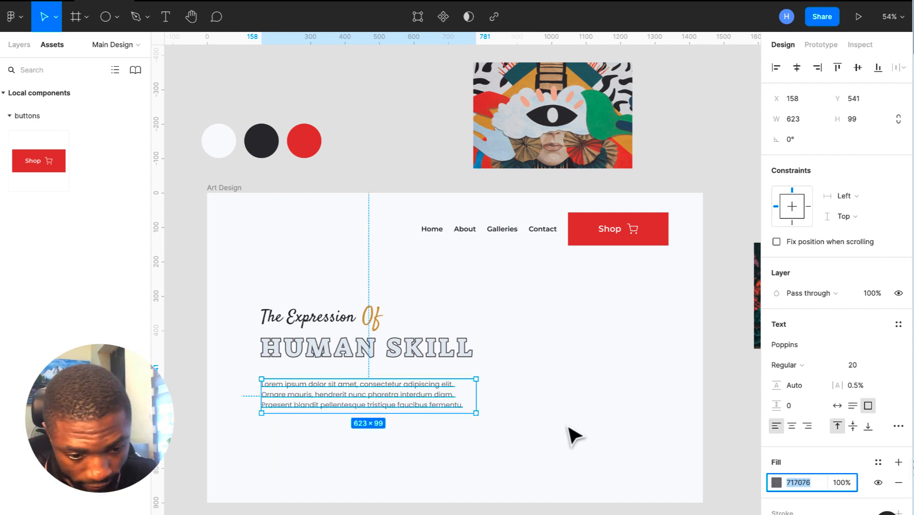
{"action": "left_click", "coordinate": [465, 430]}
{"action": "left_click", "coordinate": [405, 408]}
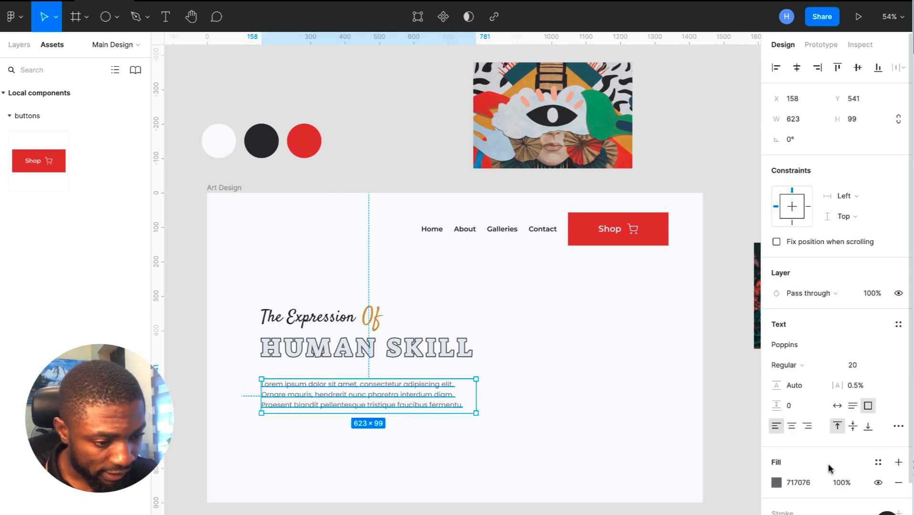
- Set the paragraph's line height to 32
{"action": "left_click", "coordinate": [800, 387]}
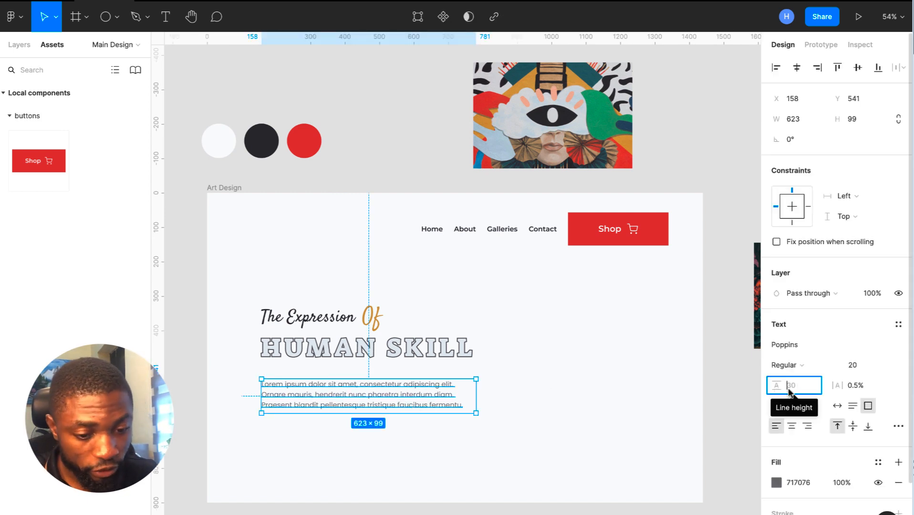
{"action": "type", "text": "32"}
{"action": "key", "text": "Return"}
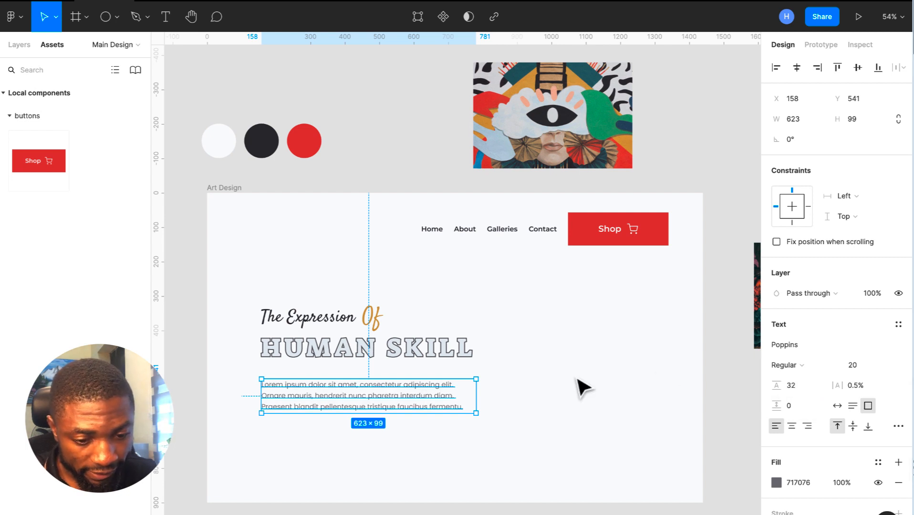
{"action": "left_click", "coordinate": [582, 387]}
{"action": "left_click", "coordinate": [419, 408]}
{"action": "double_click", "coordinate": [420, 401]}
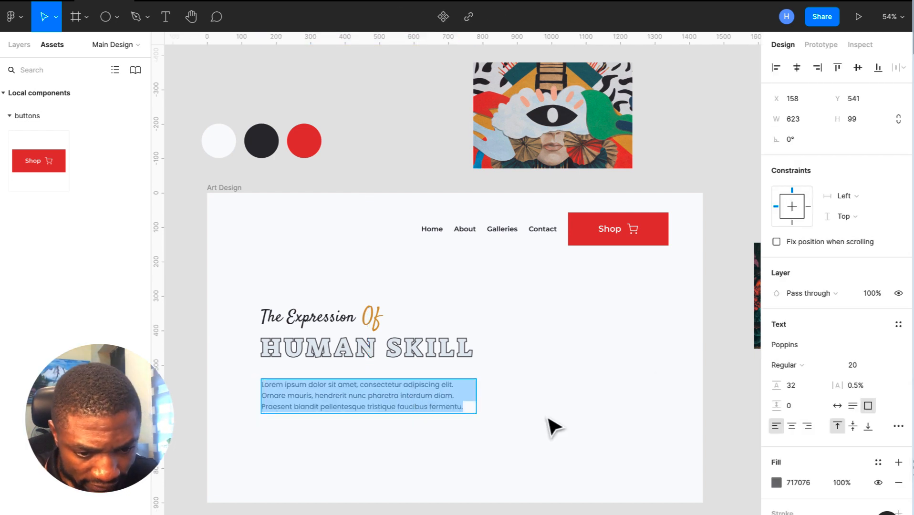
{"action": "key", "text": "Escape"}
{"action": "scroll", "coordinate": [553, 427], "scroll_direction": "down", "scroll_amount": 2}
{"action": "scroll", "coordinate": [554, 427], "scroll_direction": "left", "scroll_amount": 1}
{"action": "key", "text": "Escape"}
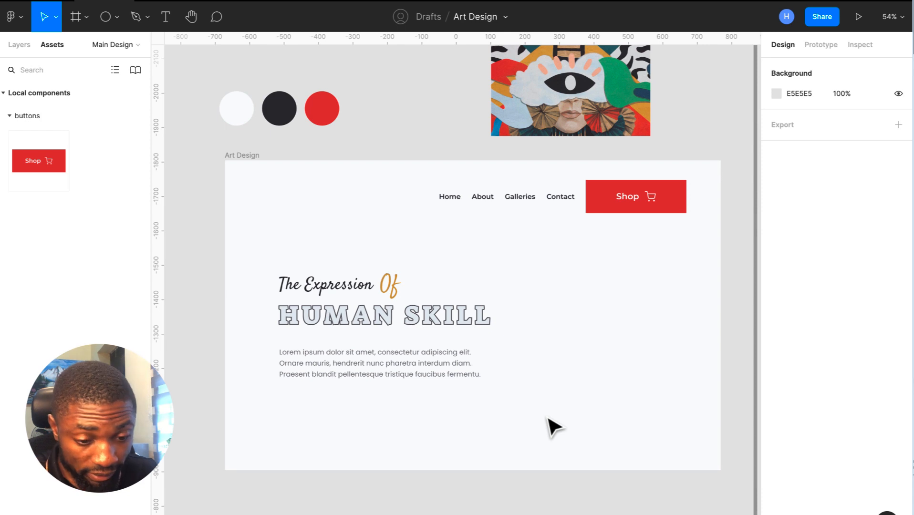
- Nudge the paragraph toward HUMAN SKILL and show the Art Design row and 12-column grids
{"action": "left_click_drag", "start_coordinate": [371, 371], "coordinate": [372, 364]}
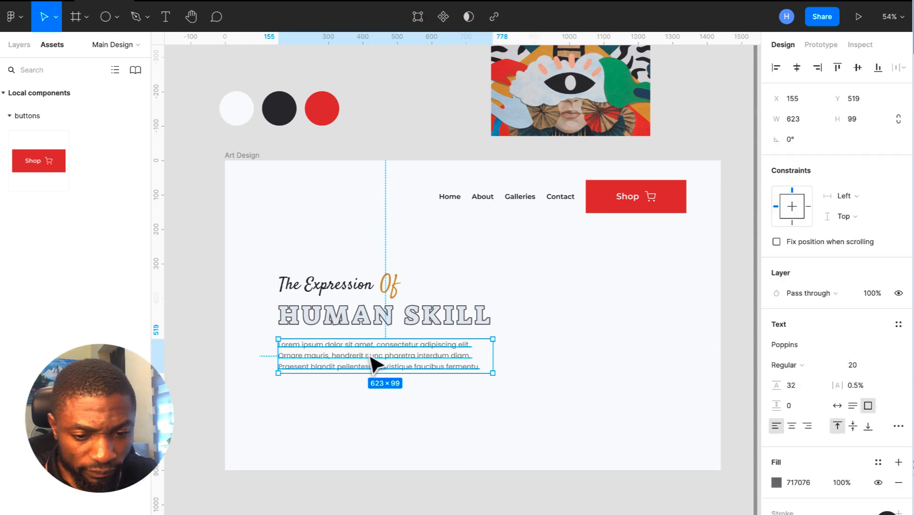
{"action": "left_click", "coordinate": [250, 152]}
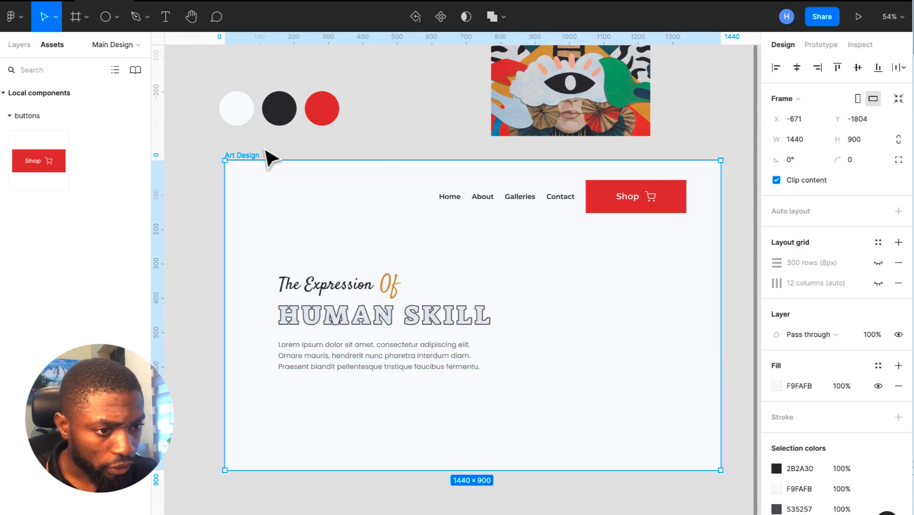
{"action": "left_click", "coordinate": [879, 264]}
{"action": "left_click", "coordinate": [879, 283]}
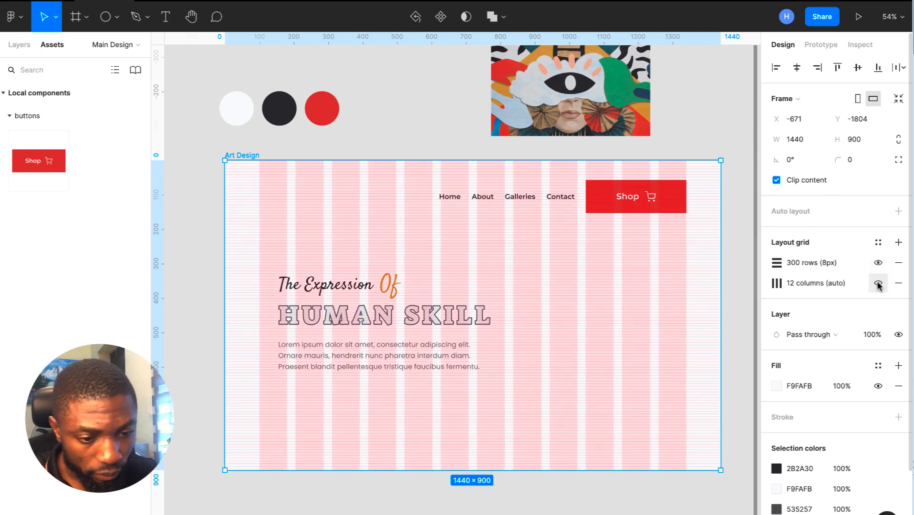
{"action": "scroll", "coordinate": [516, 162], "scroll_direction": "down", "scroll_amount": 5}
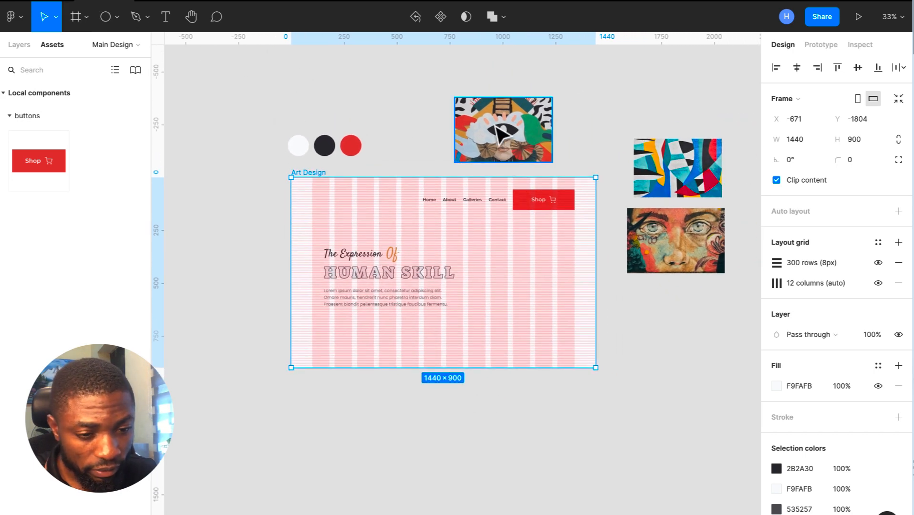
- Move the eye artwork into the frame at X 834, Y 234, sized 295×528
{"action": "left_click_drag", "start_coordinate": [499, 136], "coordinate": [514, 262]}
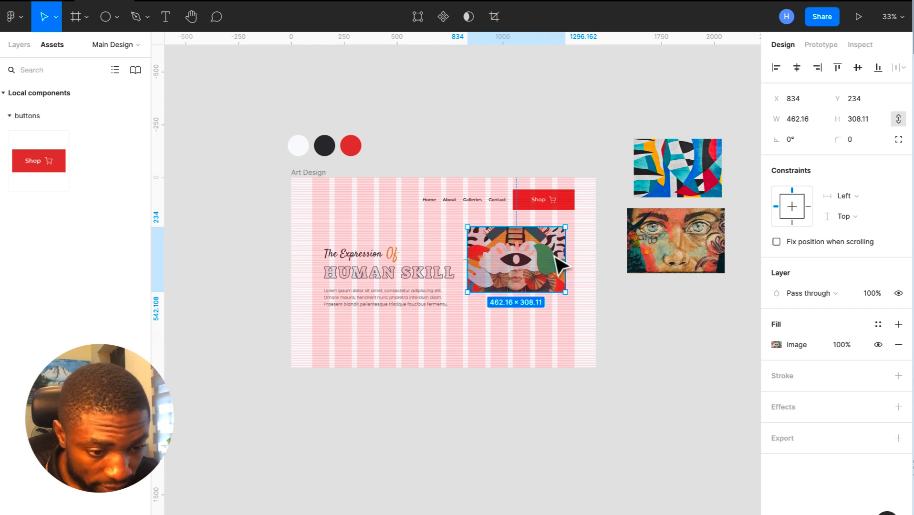
{"action": "left_click_drag", "start_coordinate": [569, 255], "coordinate": [529, 260]}
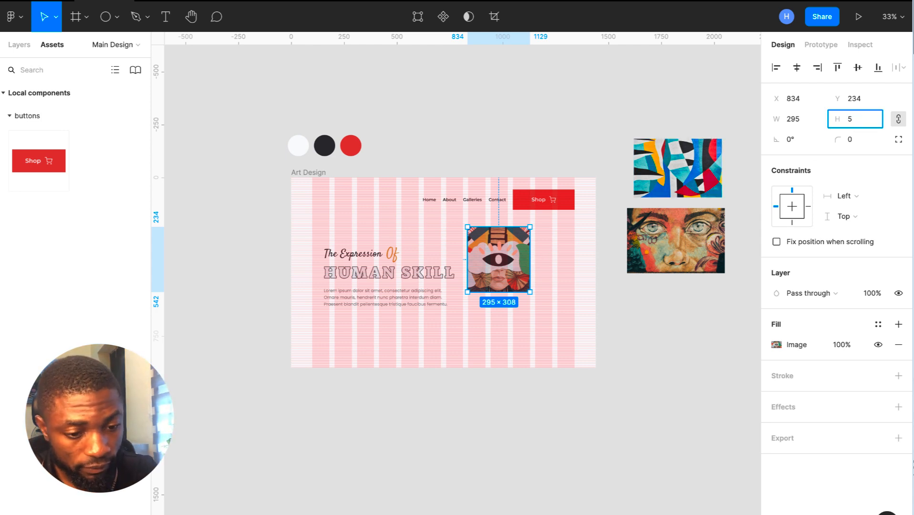
{"action": "type", "text": "8"}
{"action": "key", "text": "Return"}
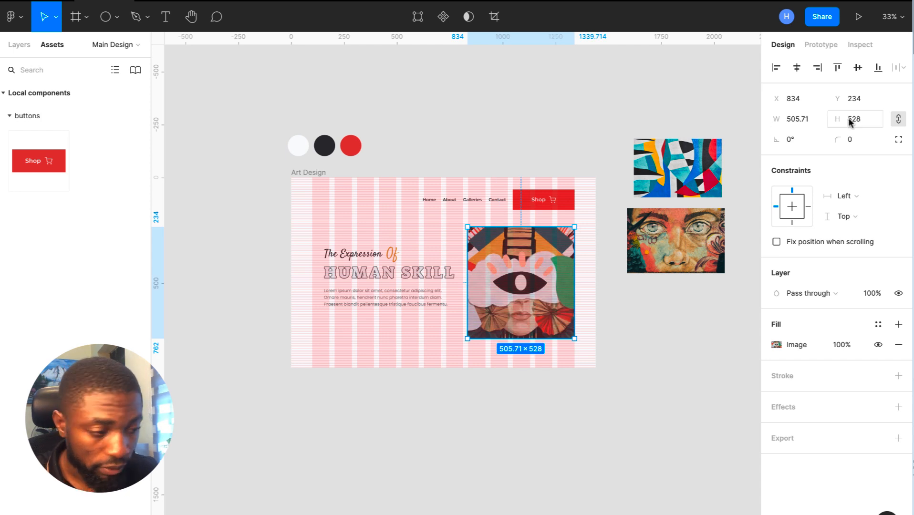
{"action": "key", "text": "ctrl+z"}
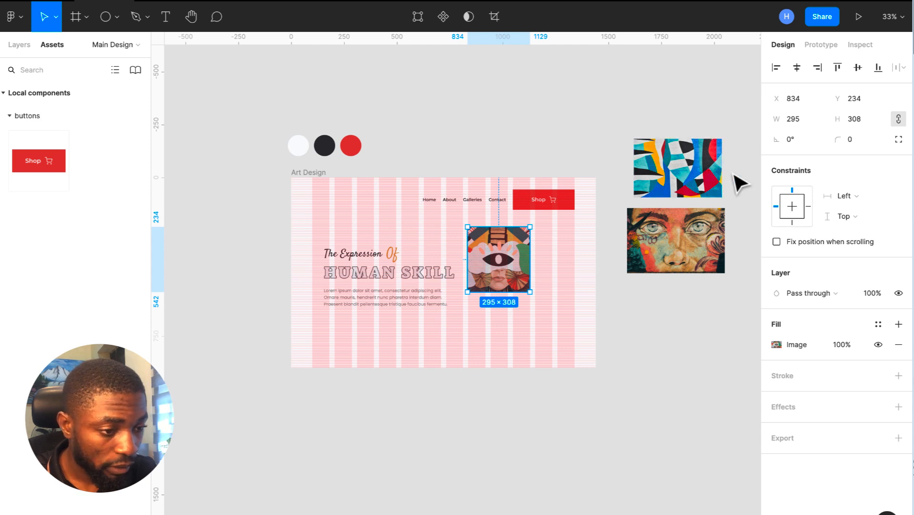
{"action": "left_click_drag", "start_coordinate": [499, 289], "coordinate": [499, 314]}
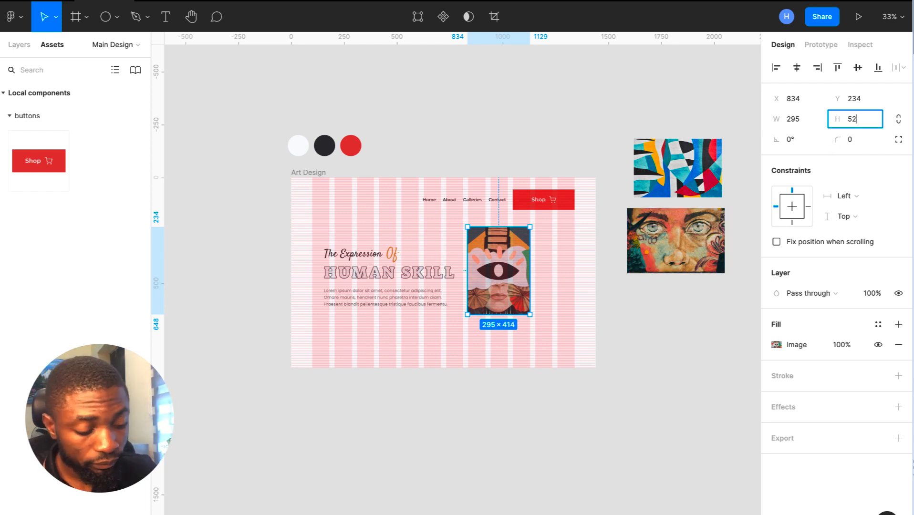
{"action": "key", "text": "Return"}
{"action": "left_click", "coordinate": [678, 175]}
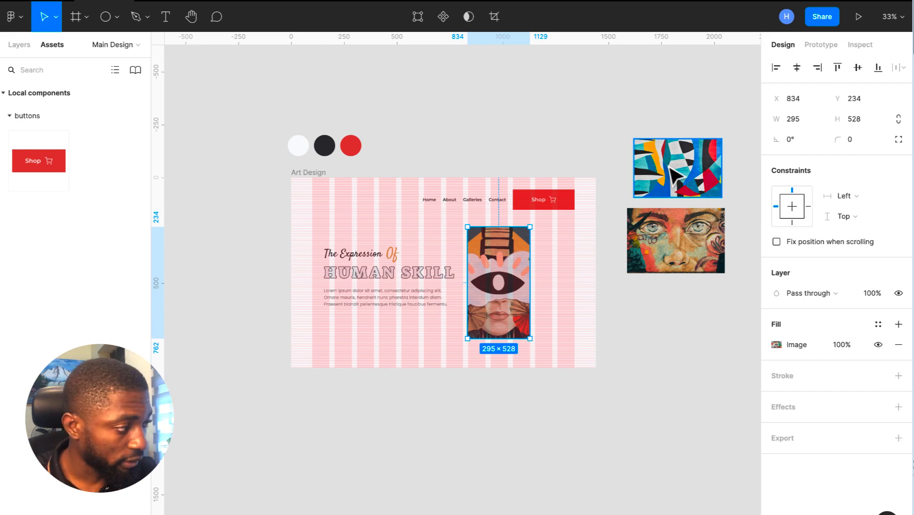
- Place the face painting in the frame beside the eye artwork at 187 wide by 280 tall
{"action": "left_click_drag", "start_coordinate": [655, 240], "coordinate": [555, 275]}
{"action": "scroll", "coordinate": [565, 272], "scroll_direction": "up", "scroll_amount": 5}
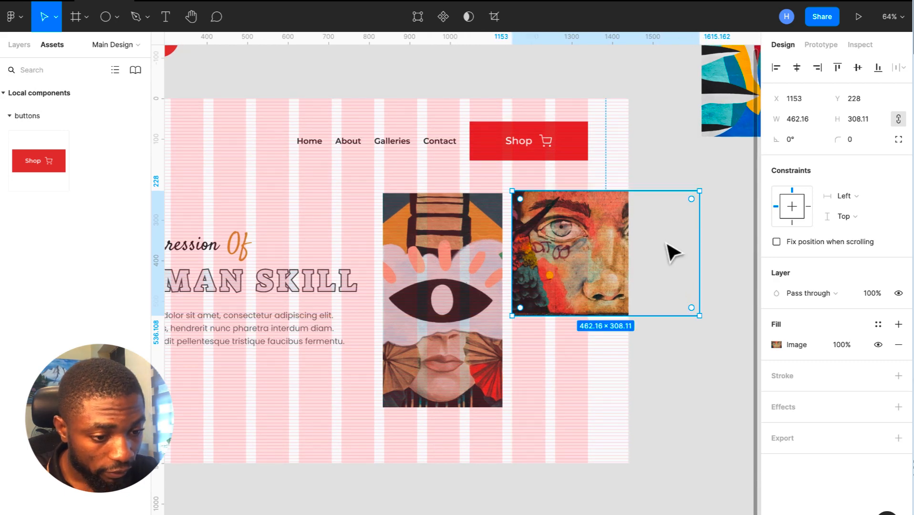
{"action": "left_click_drag", "start_coordinate": [699, 241], "coordinate": [591, 240]}
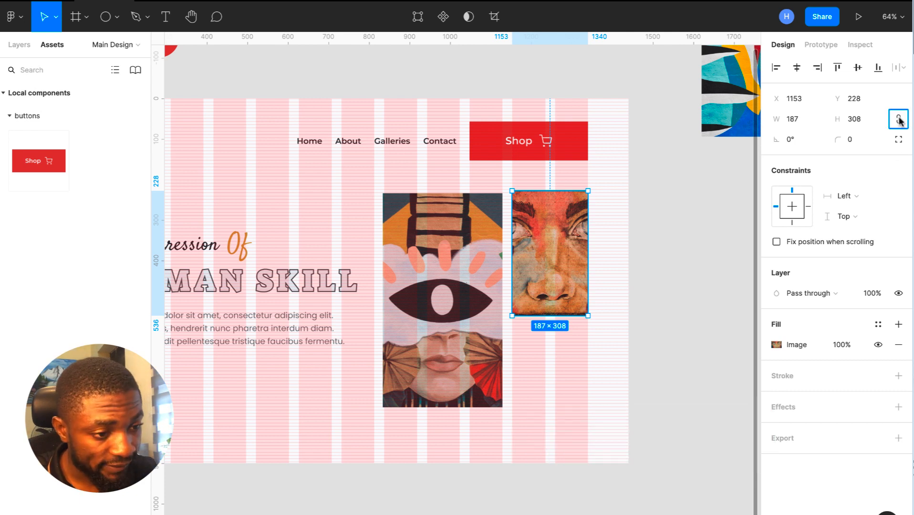
{"action": "left_click", "coordinate": [864, 117]}
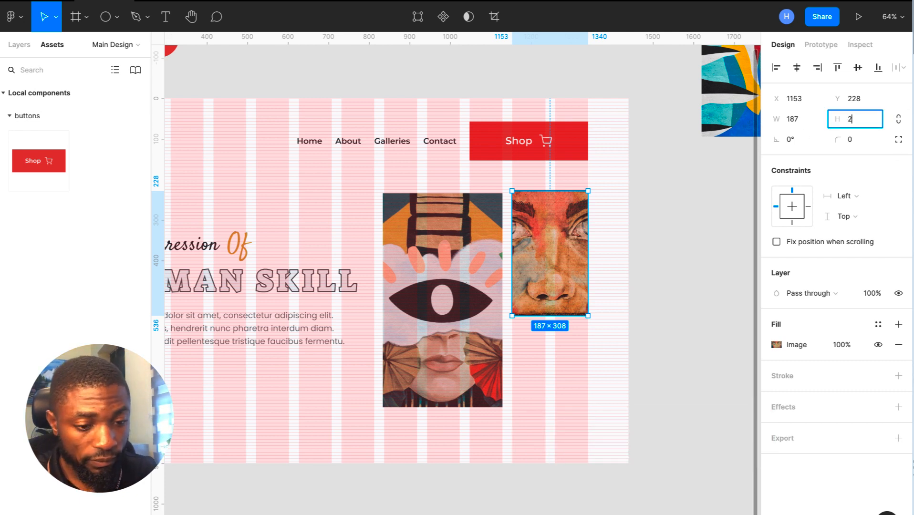
{"action": "type", "text": "280"}
{"action": "key", "text": "Return"}
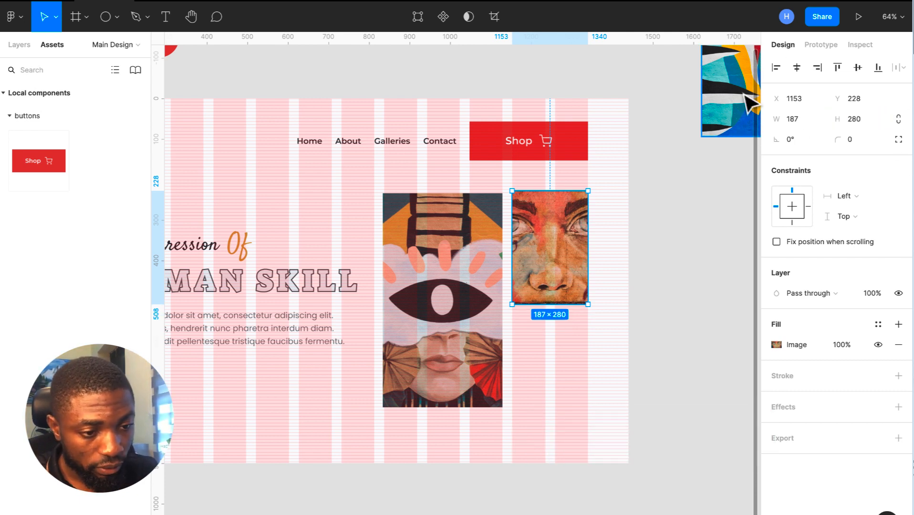
- Unlock the abstract painting's ratio, size it 187 by 280, and stack it below the face painting
{"action": "left_click", "coordinate": [749, 98]}
{"action": "scroll", "coordinate": [752, 103], "scroll_direction": "down", "scroll_amount": 2}
{"action": "left_click_drag", "start_coordinate": [740, 98], "coordinate": [679, 286]}
{"action": "left_click", "coordinate": [897, 119]}
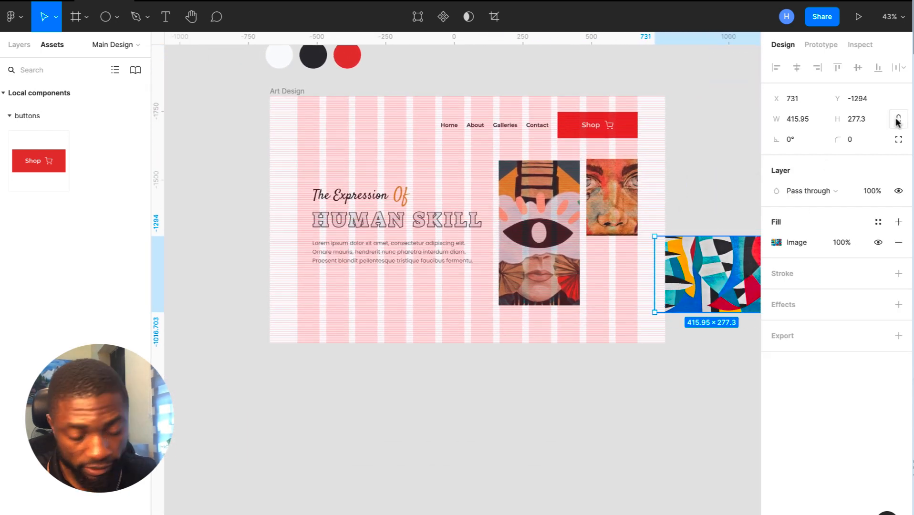
{"action": "left_click", "coordinate": [865, 121]}
{"action": "type", "text": "28"}
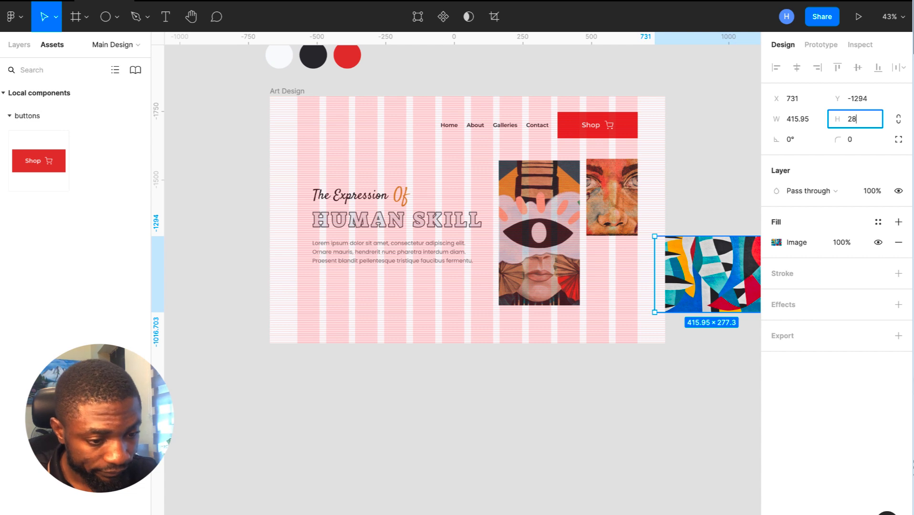
{"action": "type", "text": "0"}
{"action": "key", "text": "Return"}
{"action": "left_click_drag", "start_coordinate": [729, 266], "coordinate": [638, 274]}
- Hide the Art Design frame's row and column layout grids
{"action": "scroll", "coordinate": [638, 274], "scroll_direction": "up", "scroll_amount": 2}
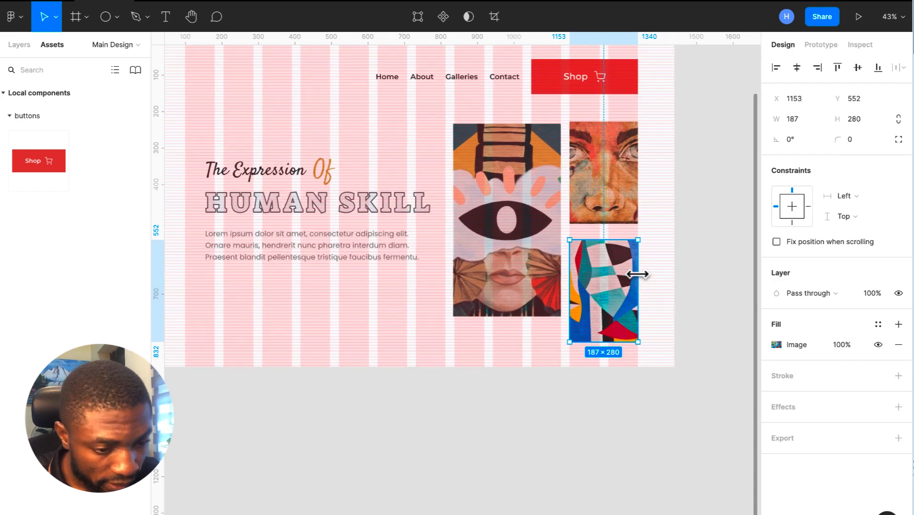
{"action": "scroll", "coordinate": [630, 277], "scroll_direction": "up", "scroll_amount": 2}
{"action": "scroll", "coordinate": [630, 277], "scroll_direction": "left", "scroll_amount": 2}
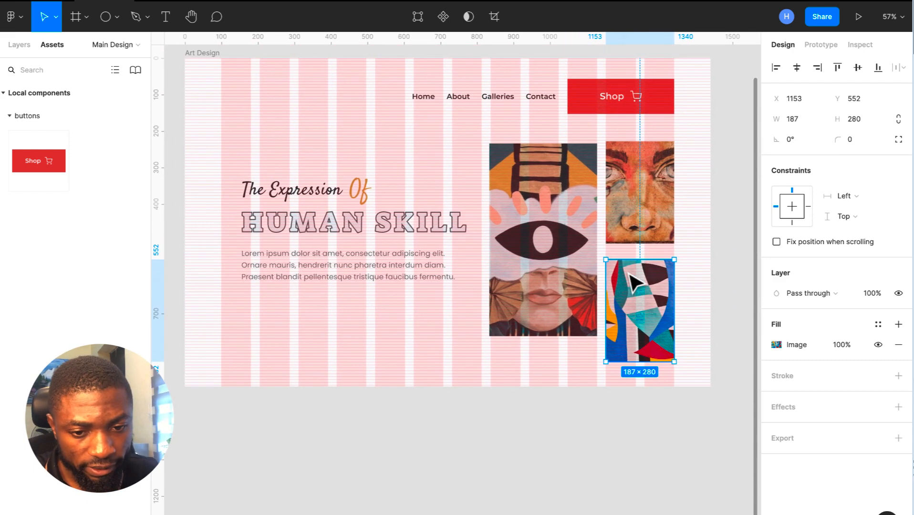
{"action": "left_click", "coordinate": [217, 70]}
{"action": "left_click", "coordinate": [878, 263]}
{"action": "left_click", "coordinate": [879, 283]}
- Nudge both stacked paintings up slightly together
{"action": "left_click", "coordinate": [642, 330]}
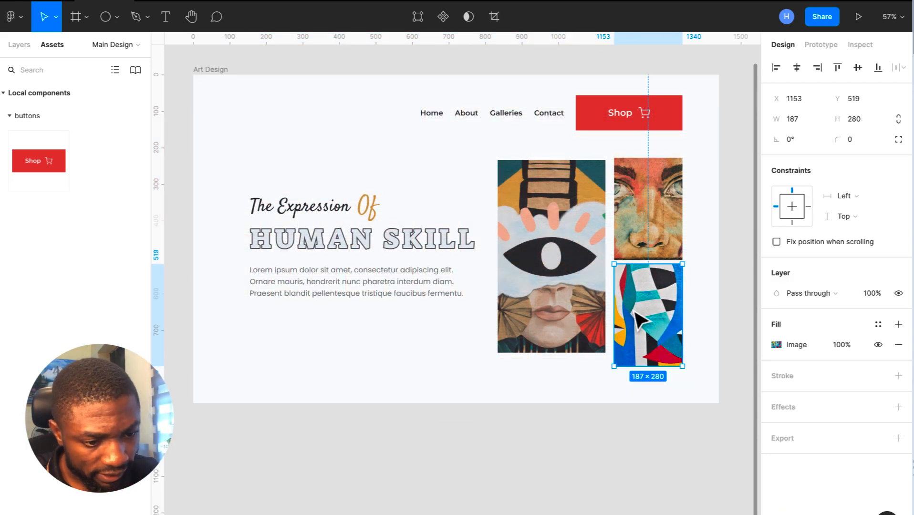
{"action": "left_click", "coordinate": [642, 234], "text": "shift"}
{"action": "left_click_drag", "start_coordinate": [640, 245], "coordinate": [641, 240]}
{"action": "left_click", "coordinate": [748, 255]}
{"action": "scroll", "coordinate": [754, 265], "scroll_direction": "down", "scroll_amount": 2}
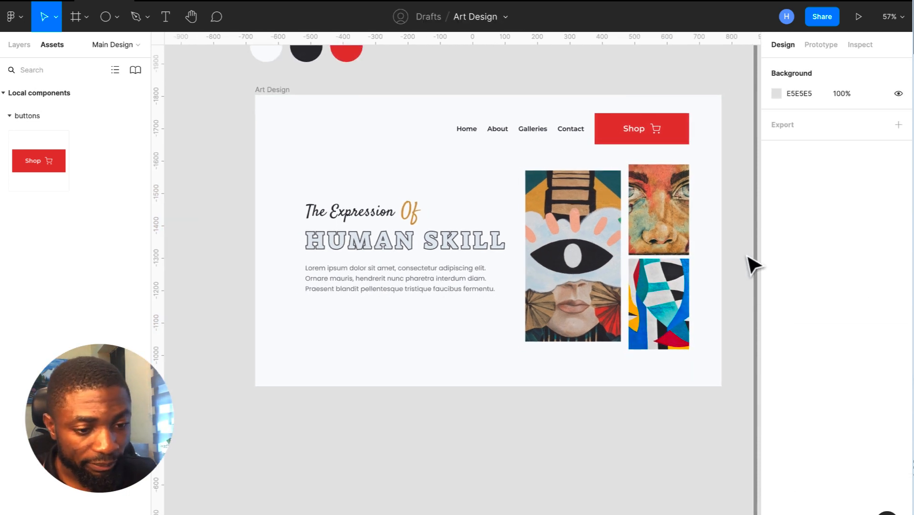
{"action": "scroll", "coordinate": [754, 264], "scroll_direction": "up", "scroll_amount": 2}
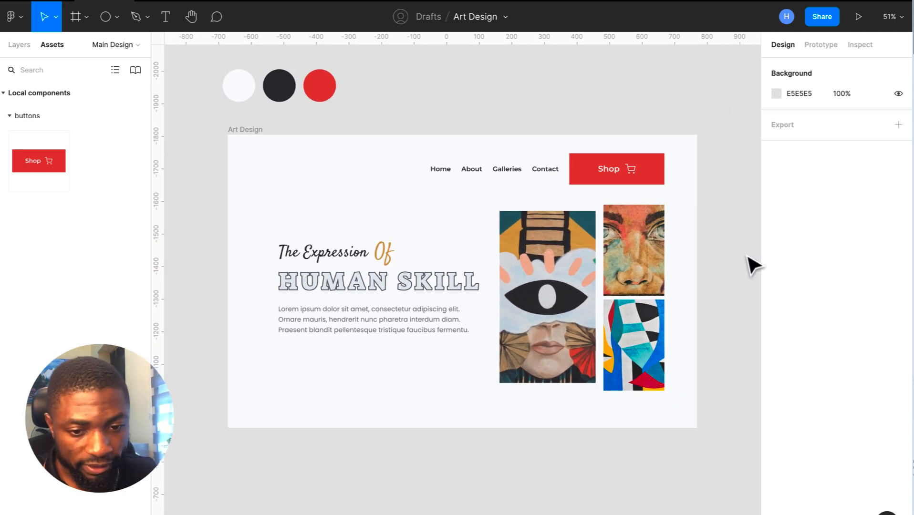
- Drop a Shop button instance from Assets below the hero paragraph and dismiss the insertion tip
{"action": "left_click", "coordinate": [250, 130]}
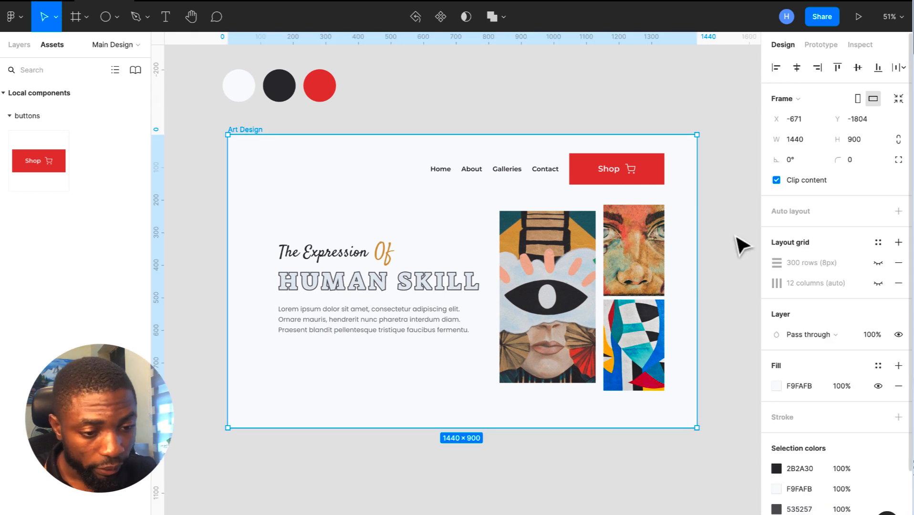
{"action": "left_click", "coordinate": [636, 102]}
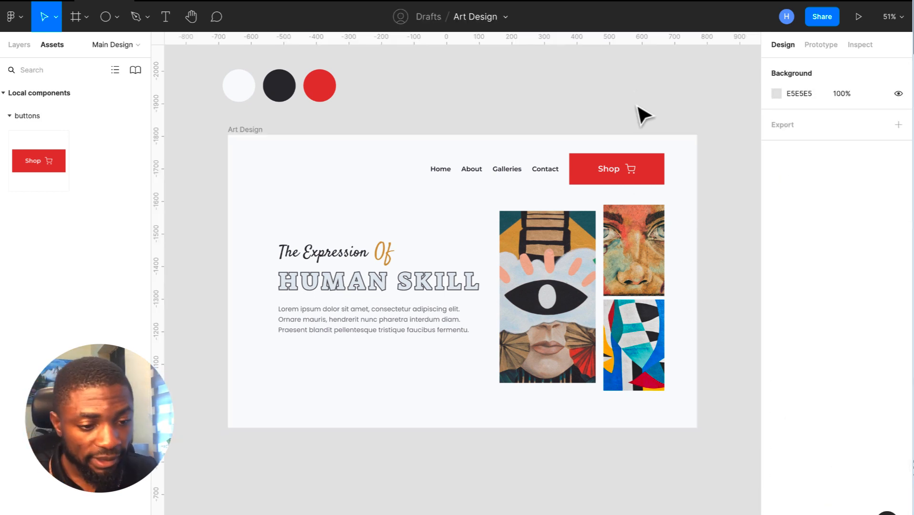
{"action": "left_click", "coordinate": [615, 163]}
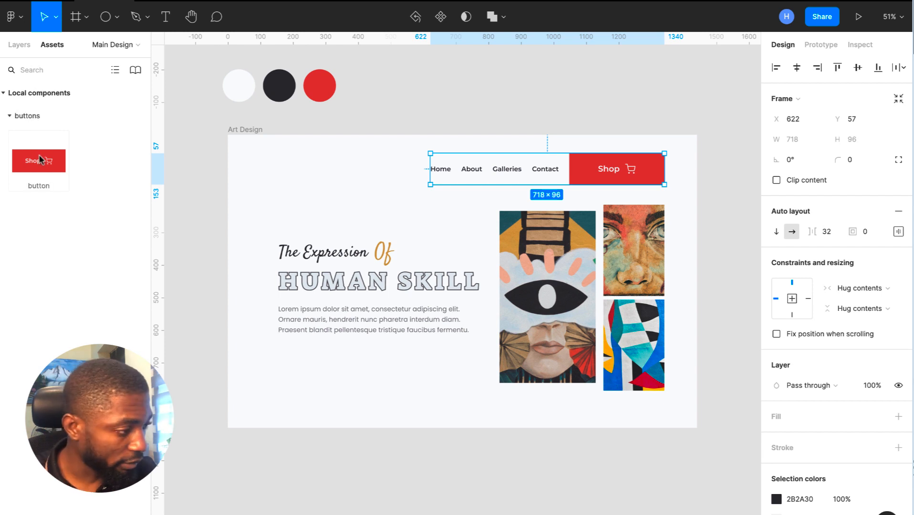
{"action": "left_click_drag", "start_coordinate": [40, 160], "coordinate": [308, 358]}
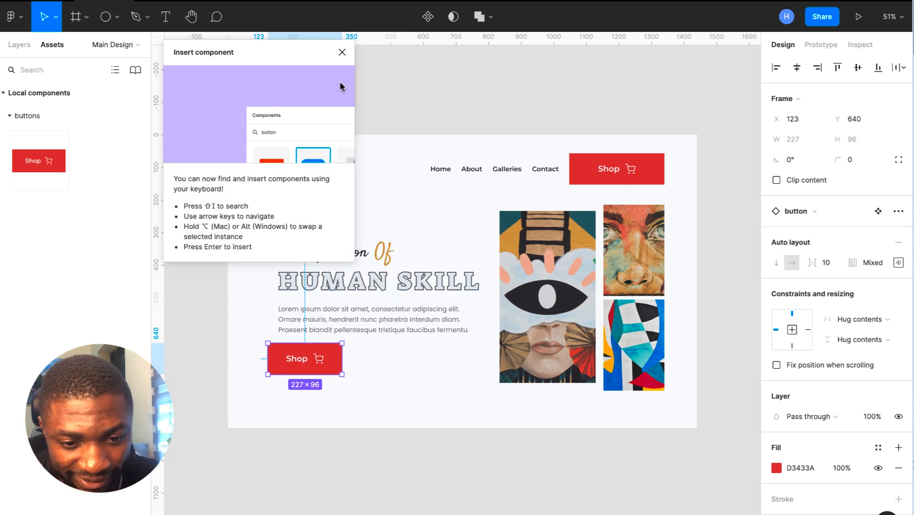
{"action": "left_click", "coordinate": [343, 55]}
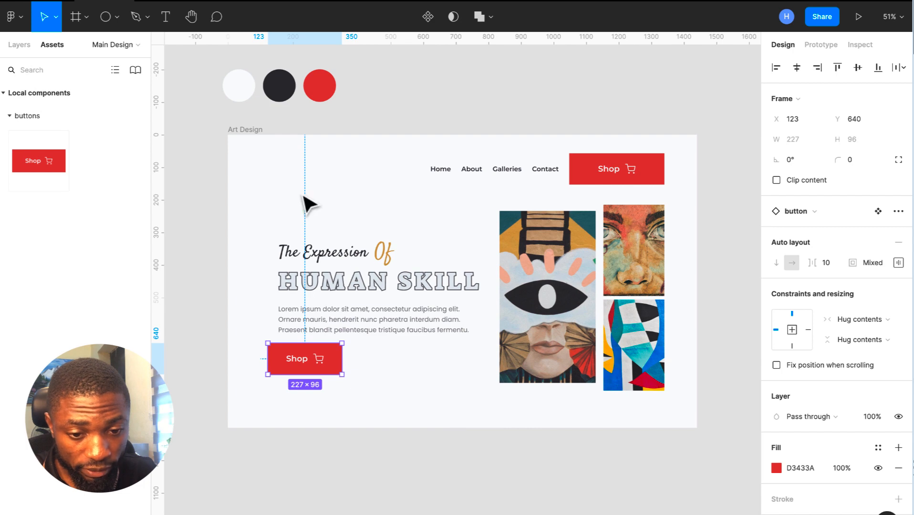
- Show the column grid, align the Shop button to the left column, and widen it to 292 px
{"action": "left_click", "coordinate": [243, 128]}
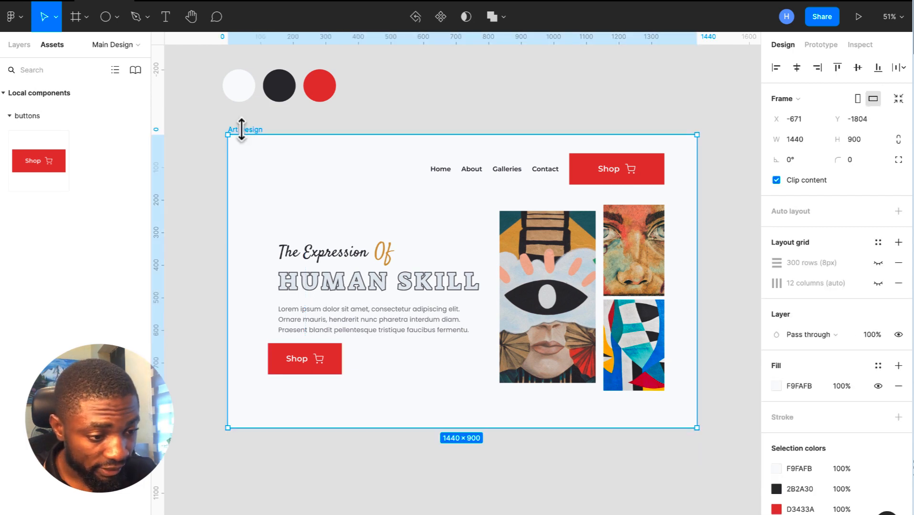
{"action": "left_click", "coordinate": [878, 284]}
{"action": "left_click_drag", "start_coordinate": [290, 364], "coordinate": [281, 367]}
{"action": "left_click_drag", "start_coordinate": [335, 358], "coordinate": [357, 361]}
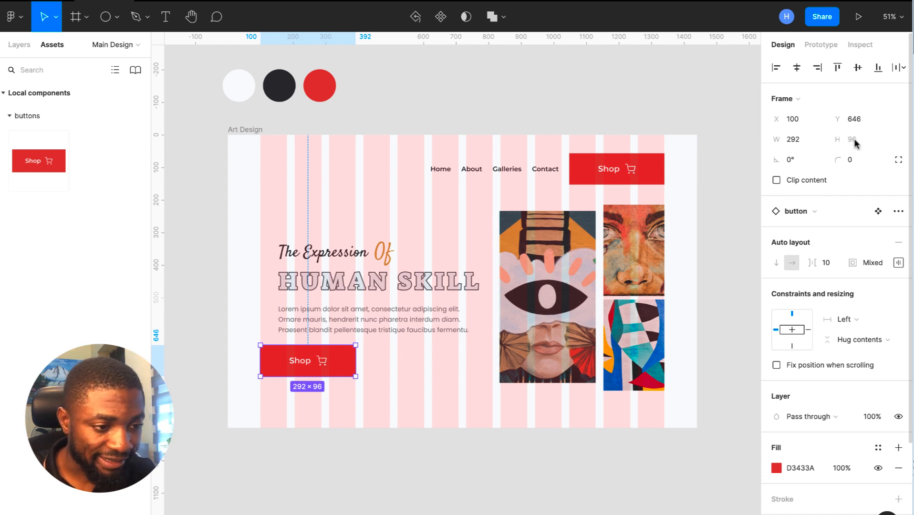
- Show the 8px row grid, snap the hero Shop button onto a row, and shorten it to 72 px
{"action": "left_click", "coordinate": [246, 132]}
{"action": "left_click", "coordinate": [878, 263]}
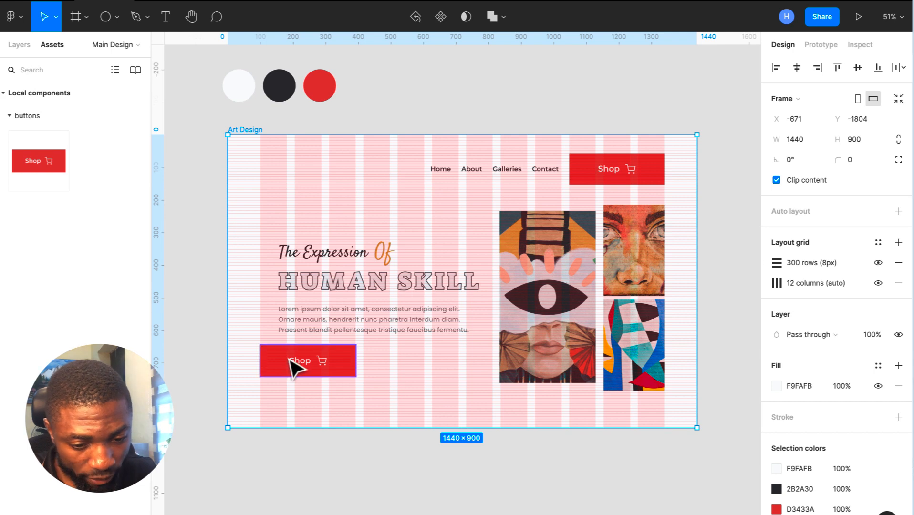
{"action": "scroll", "coordinate": [295, 370], "scroll_direction": "up", "scroll_amount": 5}
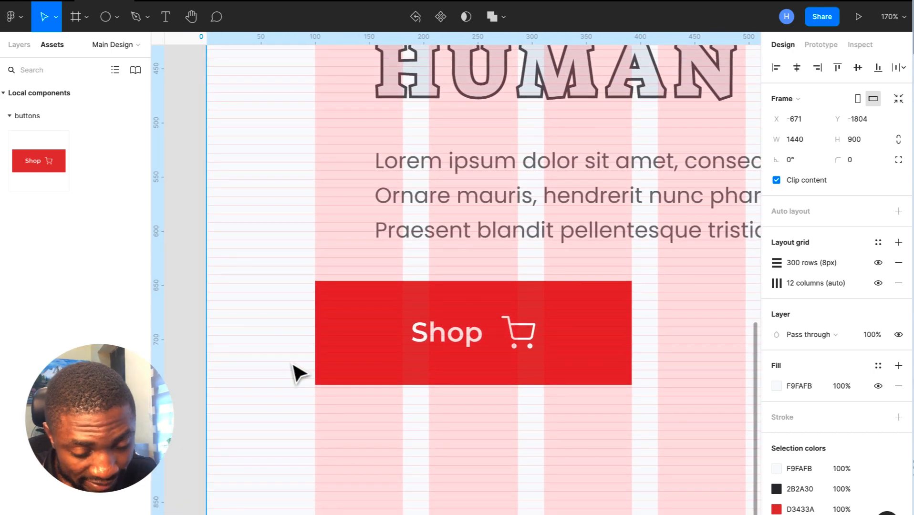
{"action": "scroll", "coordinate": [296, 373], "scroll_direction": "up", "scroll_amount": 4}
{"action": "left_click", "coordinate": [388, 315]}
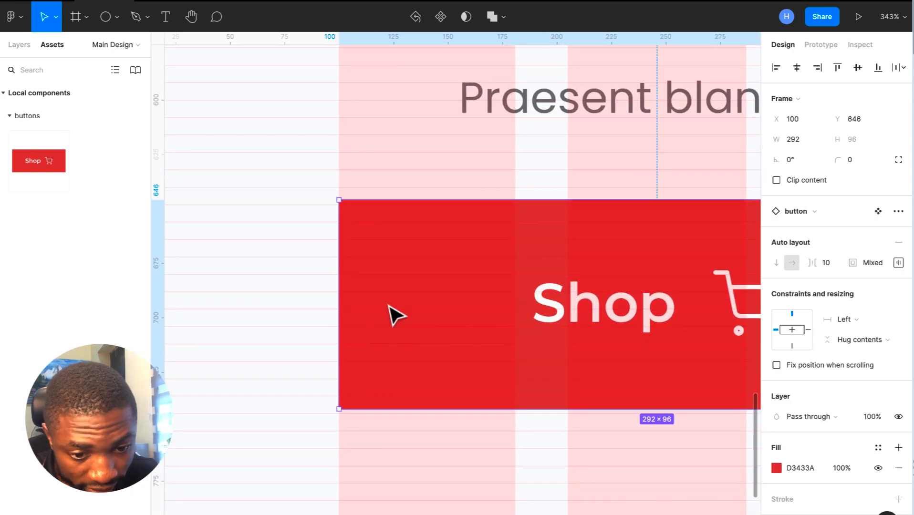
{"action": "key", "text": "Down"}
{"action": "key", "text": "Down"}
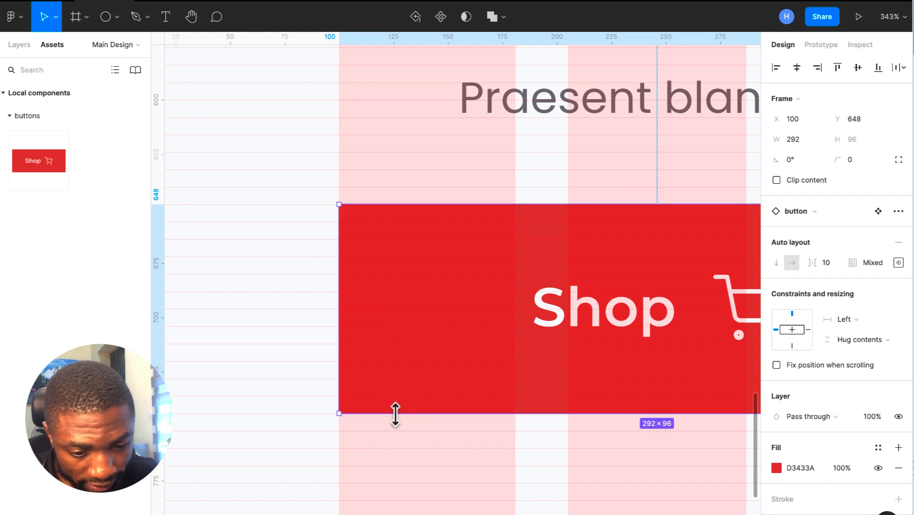
{"action": "left_click_drag", "start_coordinate": [394, 415], "coordinate": [406, 363]}
- Shorten the navigation bar's Shop button to 292×72 on the row grid
{"action": "scroll", "coordinate": [406, 364], "scroll_direction": "down", "scroll_amount": 3}
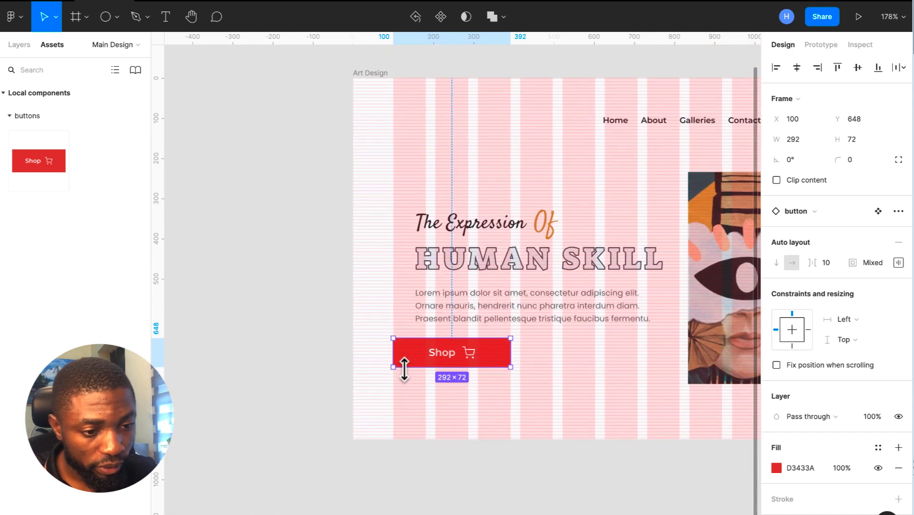
{"action": "scroll", "coordinate": [405, 375], "scroll_direction": "down", "scroll_amount": 5}
{"action": "scroll", "coordinate": [408, 378], "scroll_direction": "right", "scroll_amount": 3}
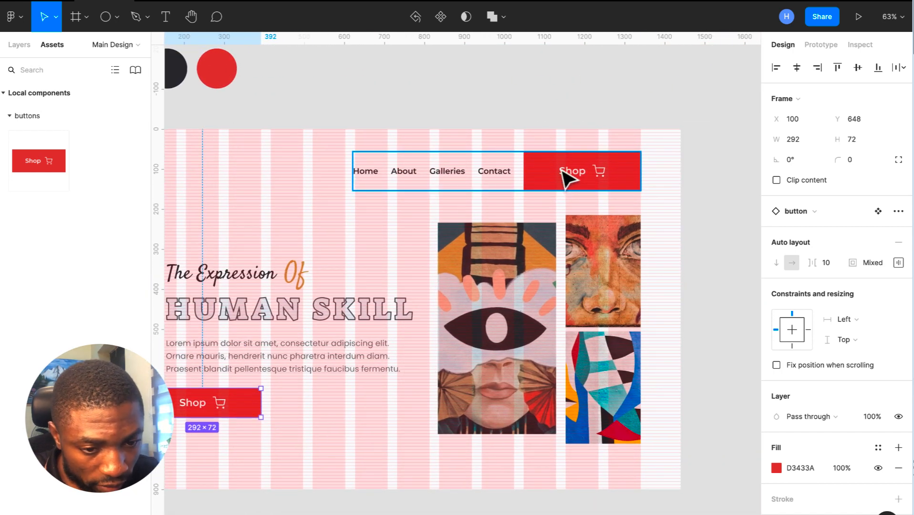
{"action": "scroll", "coordinate": [565, 179], "scroll_direction": "up", "scroll_amount": 5}
{"action": "left_click", "coordinate": [470, 179]}
{"action": "scroll", "coordinate": [470, 180], "scroll_direction": "up", "scroll_amount": 3}
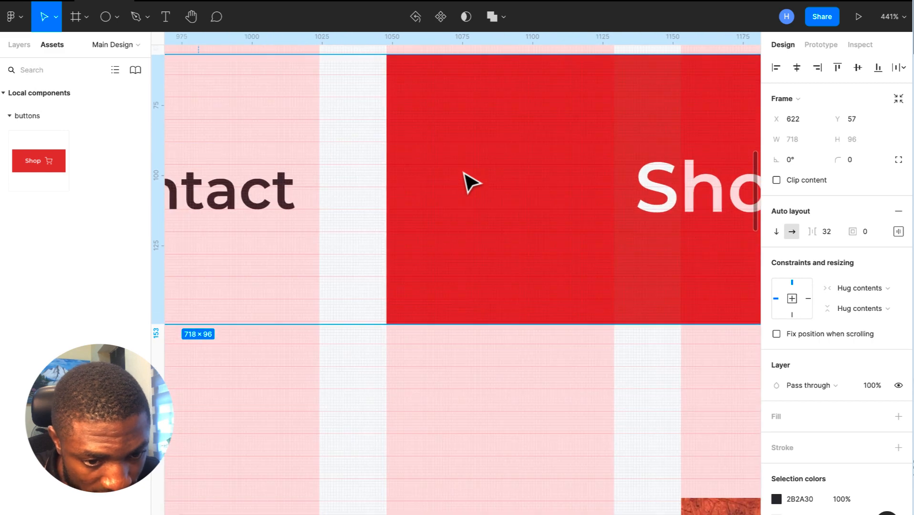
{"action": "scroll", "coordinate": [470, 181], "scroll_direction": "up", "scroll_amount": 1}
{"action": "scroll", "coordinate": [470, 181], "scroll_direction": "left", "scroll_amount": 1}
{"action": "key", "text": "Up"}
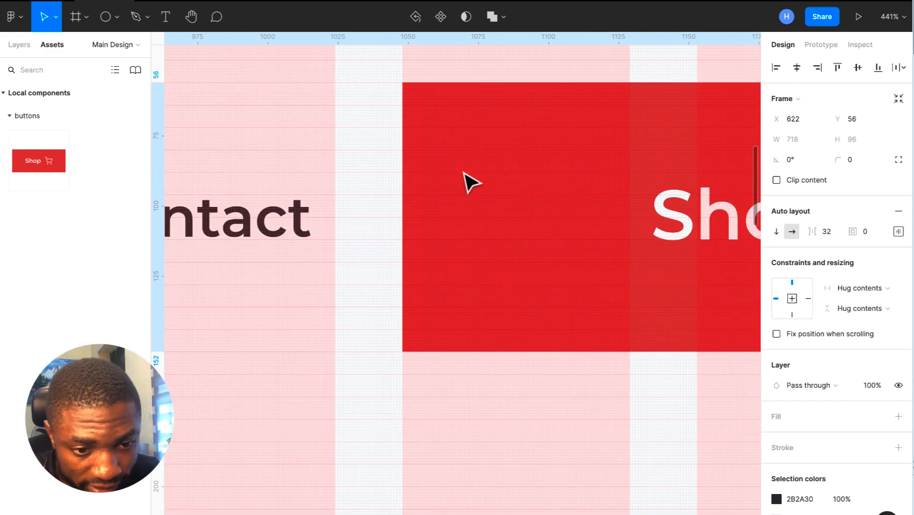
{"action": "left_click_drag", "start_coordinate": [496, 352], "coordinate": [488, 309]}
{"action": "key", "text": "ctrl+z"}
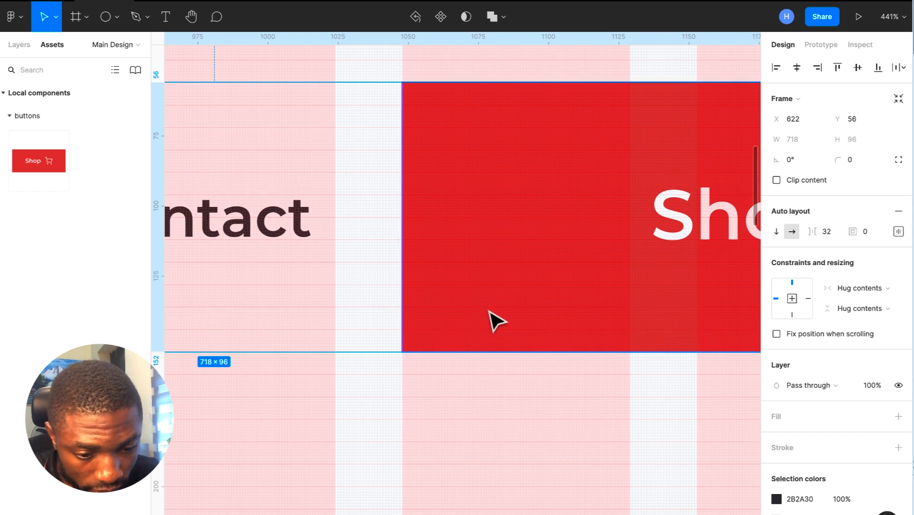
{"action": "double_click", "coordinate": [475, 302]}
{"action": "left_click_drag", "start_coordinate": [490, 352], "coordinate": [475, 287]}
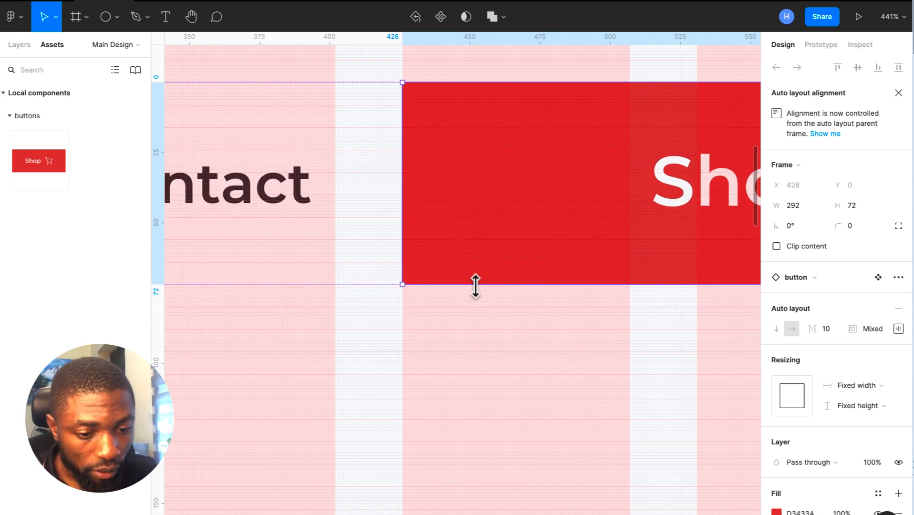
- Hide the Art Design frame's 300-row and 12-column layout grids
{"action": "scroll", "coordinate": [476, 286], "scroll_direction": "down", "scroll_amount": 10}
{"action": "scroll", "coordinate": [476, 286], "scroll_direction": "up", "scroll_amount": 3}
{"action": "scroll", "coordinate": [478, 288], "scroll_direction": "down", "scroll_amount": 2}
{"action": "scroll", "coordinate": [478, 288], "scroll_direction": "left", "scroll_amount": 2}
{"action": "scroll", "coordinate": [479, 289], "scroll_direction": "down", "scroll_amount": 4}
{"action": "scroll", "coordinate": [478, 289], "scroll_direction": "up", "scroll_amount": 2}
{"action": "left_click", "coordinate": [230, 195]}
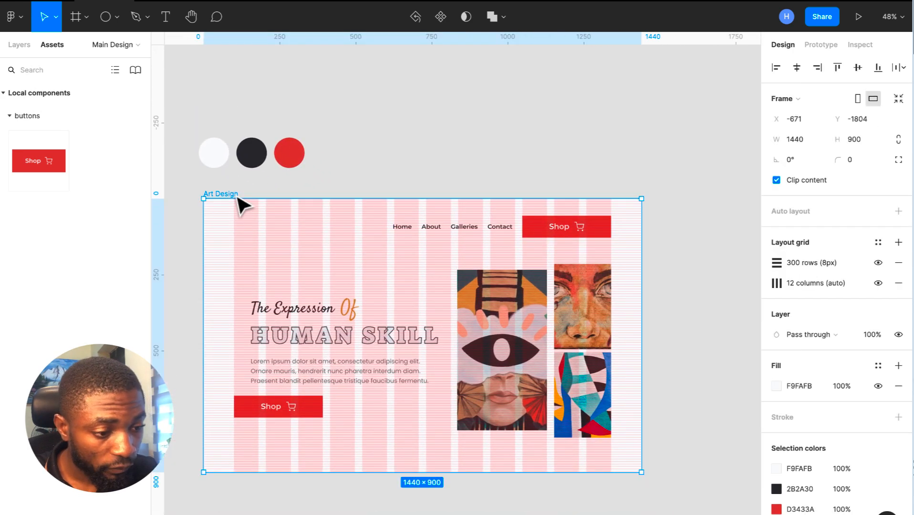
{"action": "left_click", "coordinate": [878, 263]}
{"action": "left_click", "coordinate": [878, 284]}
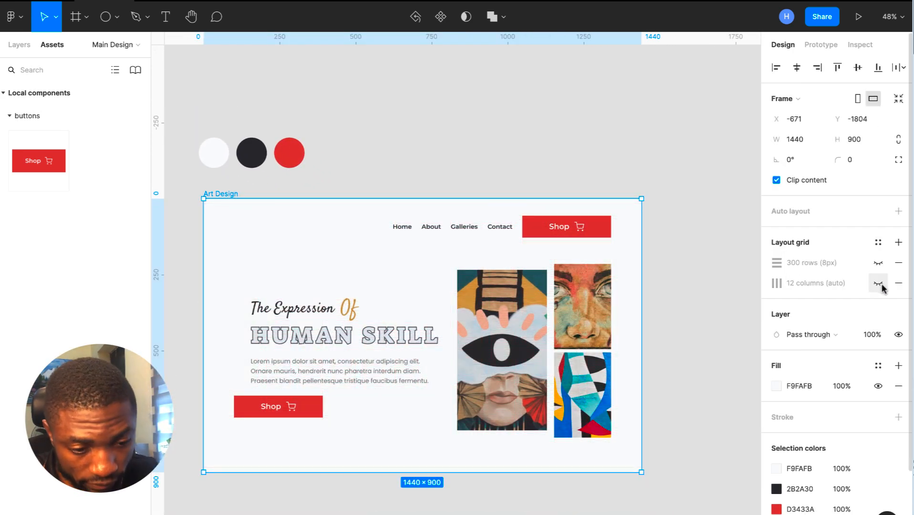
- Copy 'The Expression' heading text and paste it at the Art Design frame's top-left
{"action": "scroll", "coordinate": [555, 336], "scroll_direction": "down", "scroll_amount": 2}
{"action": "scroll", "coordinate": [555, 335], "scroll_direction": "left", "scroll_amount": 2}
{"action": "scroll", "coordinate": [556, 337], "scroll_direction": "up", "scroll_amount": 1}
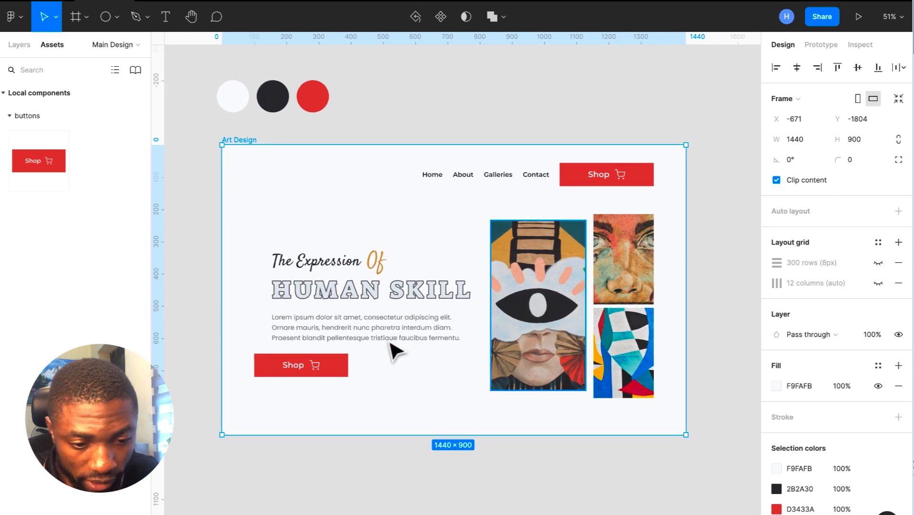
{"action": "scroll", "coordinate": [431, 377], "scroll_direction": "down", "scroll_amount": 1}
{"action": "scroll", "coordinate": [431, 377], "scroll_direction": "left", "scroll_amount": 1}
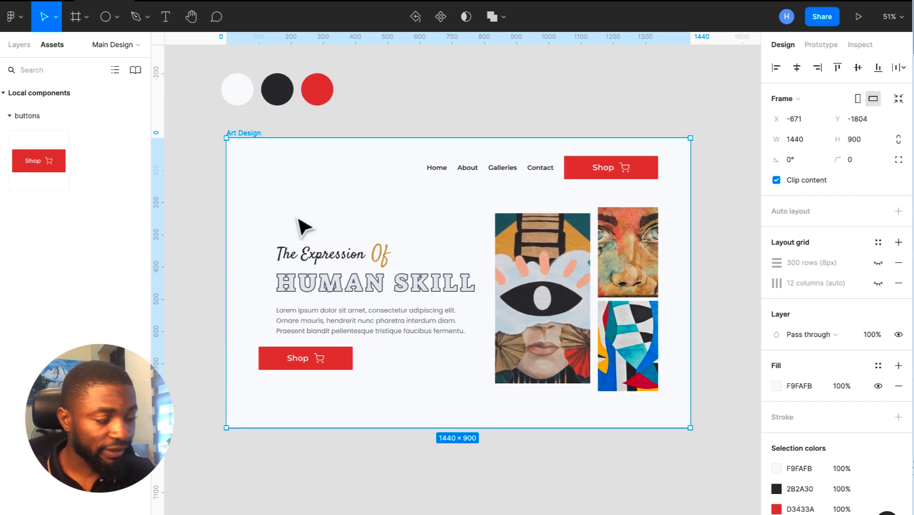
{"action": "double_click", "coordinate": [310, 261]}
{"action": "left_click", "coordinate": [310, 254]}
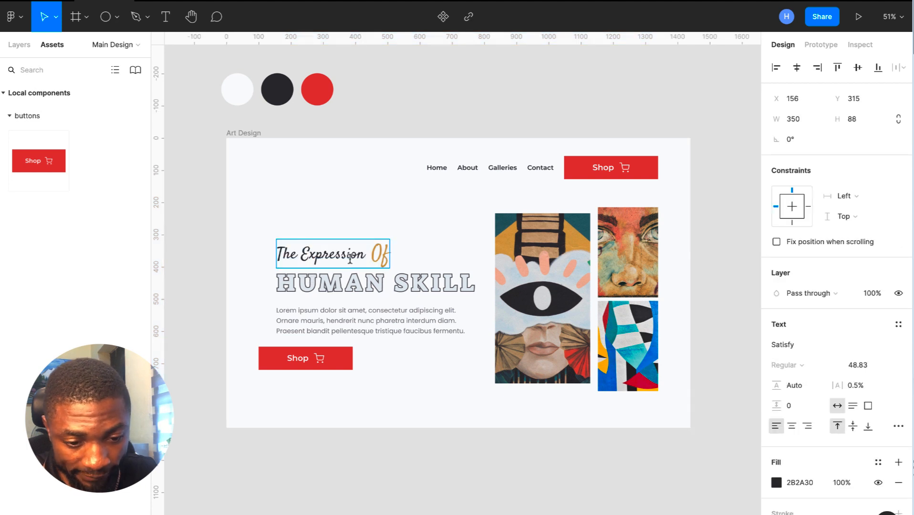
{"action": "left_click_drag", "start_coordinate": [367, 256], "coordinate": [259, 250]}
{"action": "key", "text": "ctrl+c"}
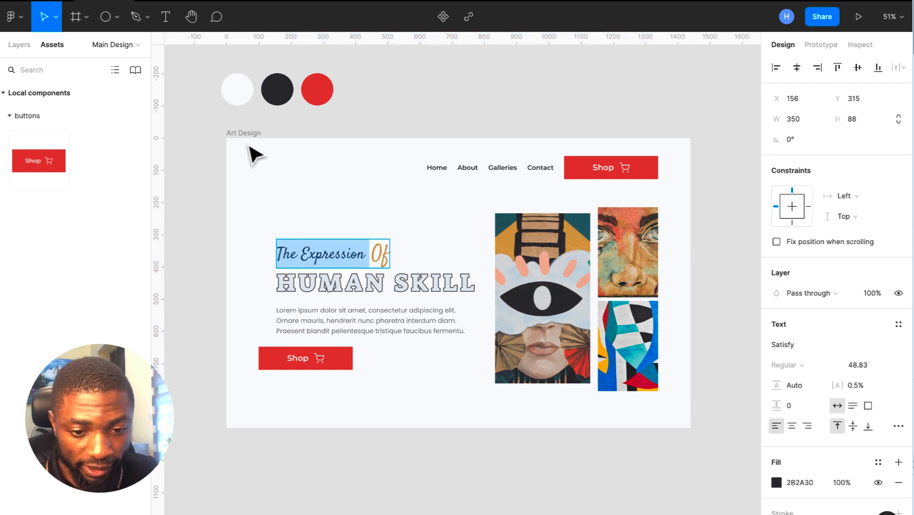
{"action": "key", "text": "Escape"}
{"action": "key", "text": "Escape"}
{"action": "key", "text": "Escape"}
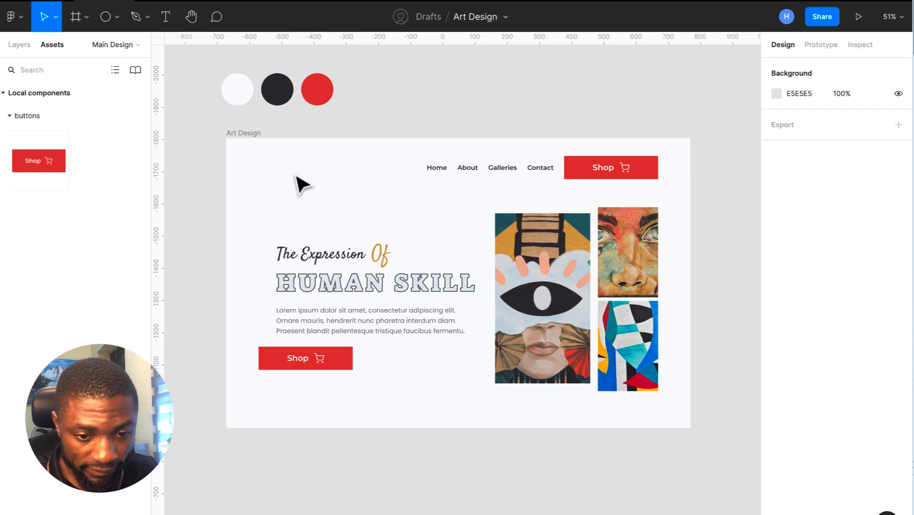
{"action": "left_click", "coordinate": [241, 133]}
{"action": "key", "text": "ctrl+v"}
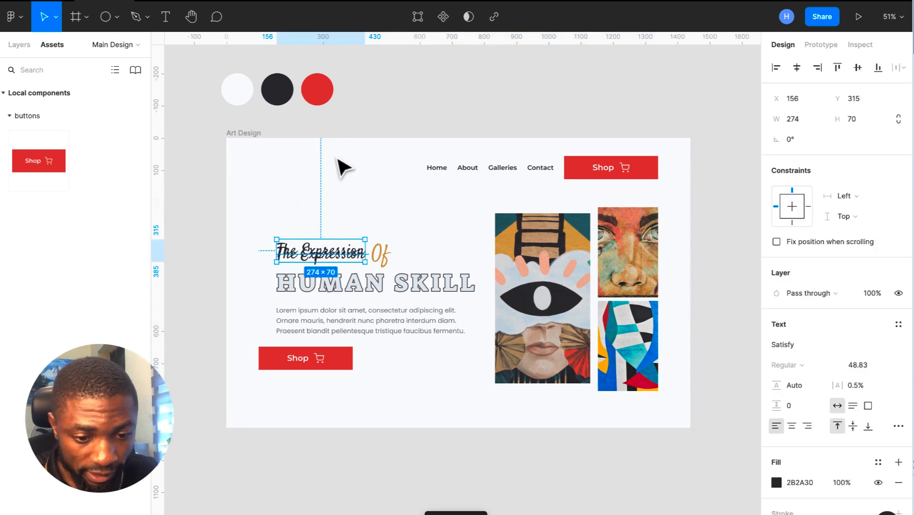
{"action": "left_click_drag", "start_coordinate": [326, 255], "coordinate": [333, 184]}
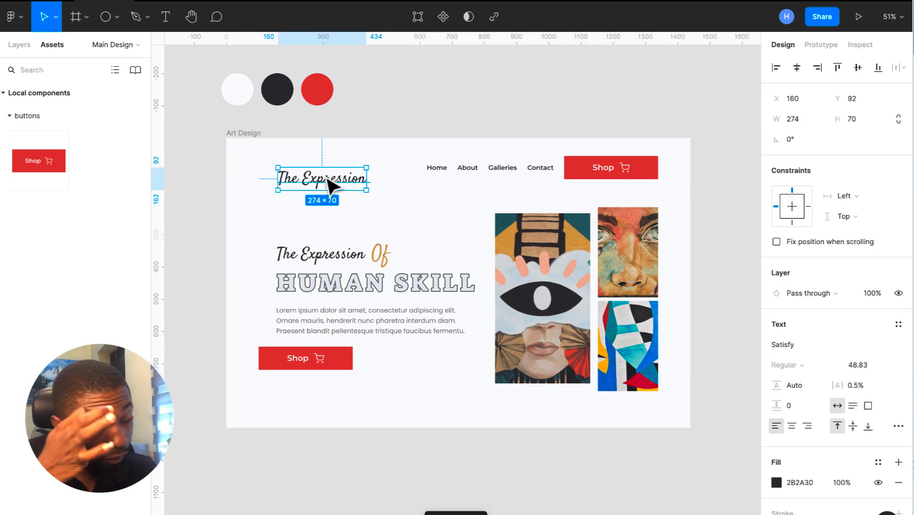
- Retype the pasted text as 'Art World' and set its font size to 31.25
{"action": "double_click", "coordinate": [325, 176]}
{"action": "type", "text": "Art World"}
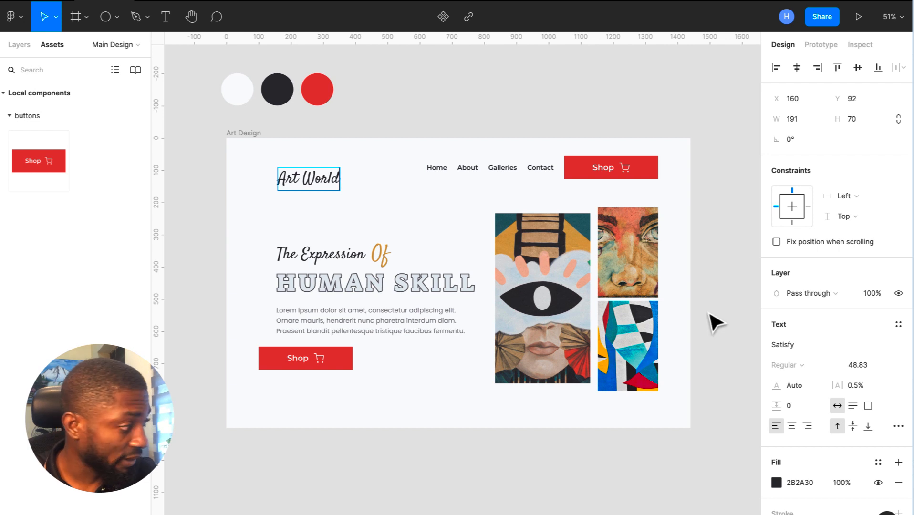
{"action": "left_click", "coordinate": [876, 369]}
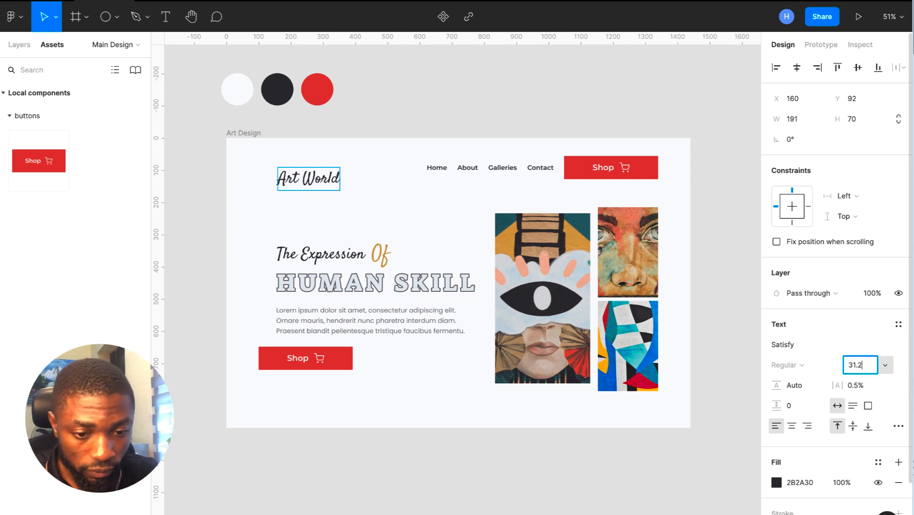
{"action": "key", "text": "Escape"}
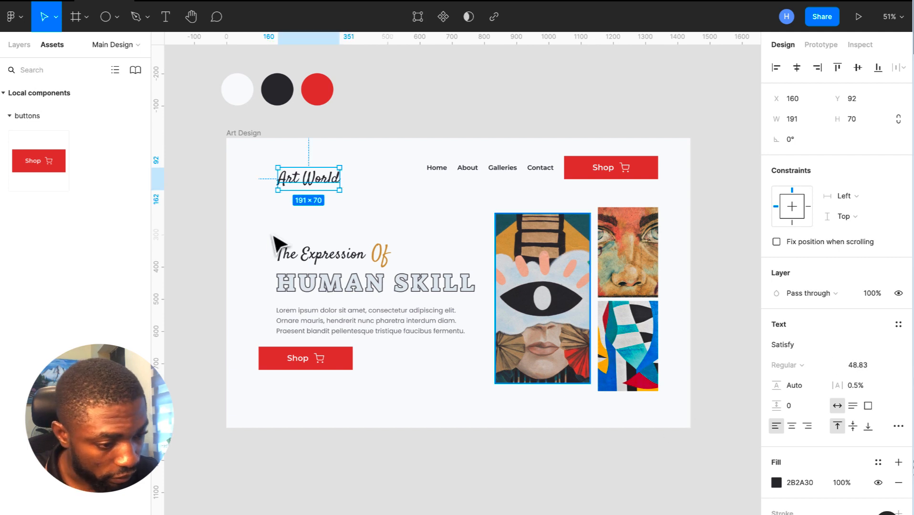
{"action": "left_click", "coordinate": [866, 364]}
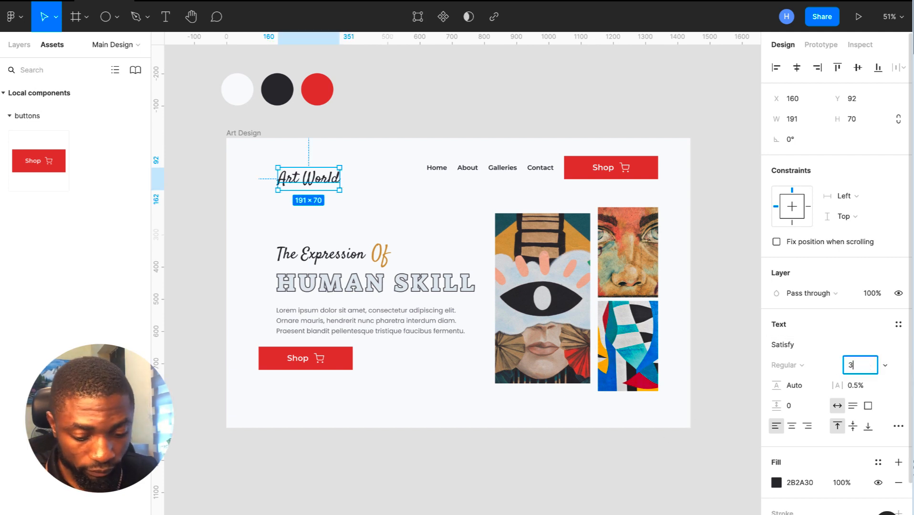
{"action": "type", "text": "31.25"}
{"action": "key", "text": "Return"}
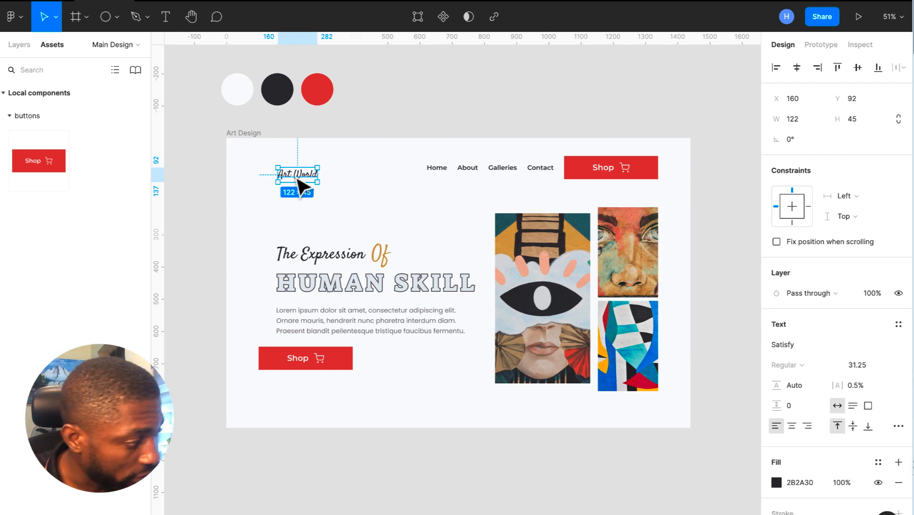
{"action": "mouse_move", "coordinate": [300, 179]}
{"action": "left_mouse_down"}
{"action": "mouse_move", "coordinate": [320, 182]}
{"action": "mouse_move", "coordinate": [305, 182]}
{"action": "left_mouse_up"}
{"action": "left_click", "coordinate": [409, 210]}
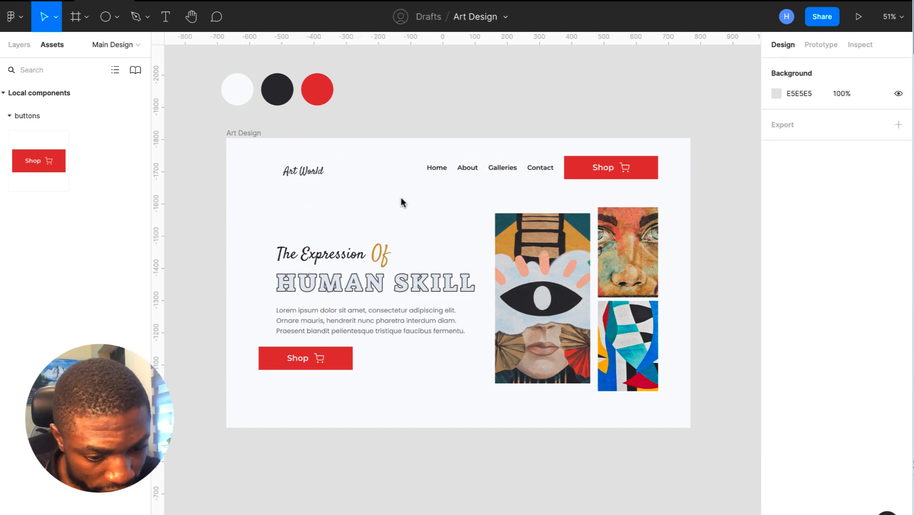
- Insert an anchor icon with the Feather Icons plugin and size it to 32×32
{"action": "right_click", "coordinate": [401, 202]}
{"action": "mouse_move", "coordinate": [475, 423]}
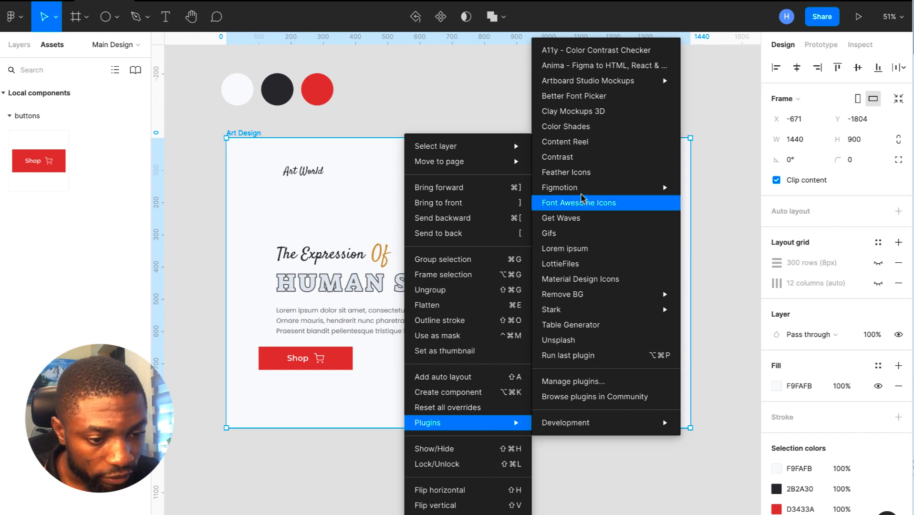
{"action": "left_click", "coordinate": [580, 173]}
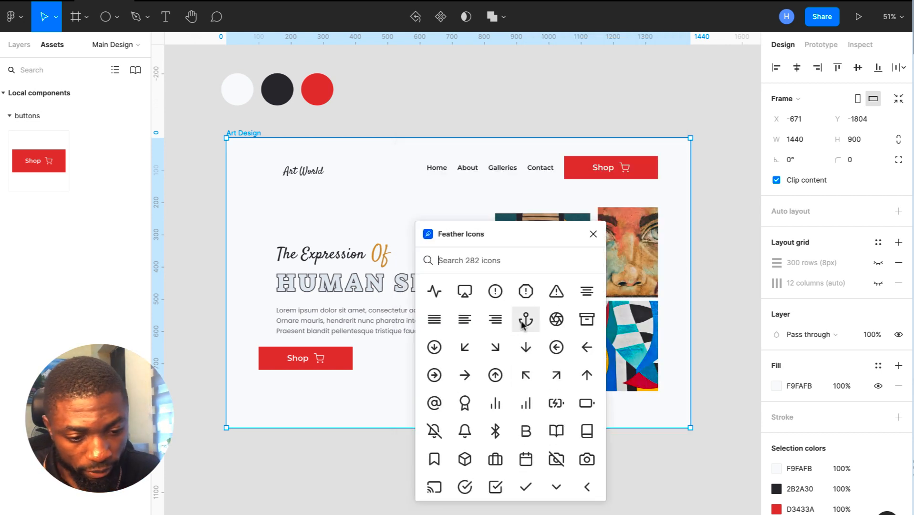
{"action": "left_click", "coordinate": [522, 324]}
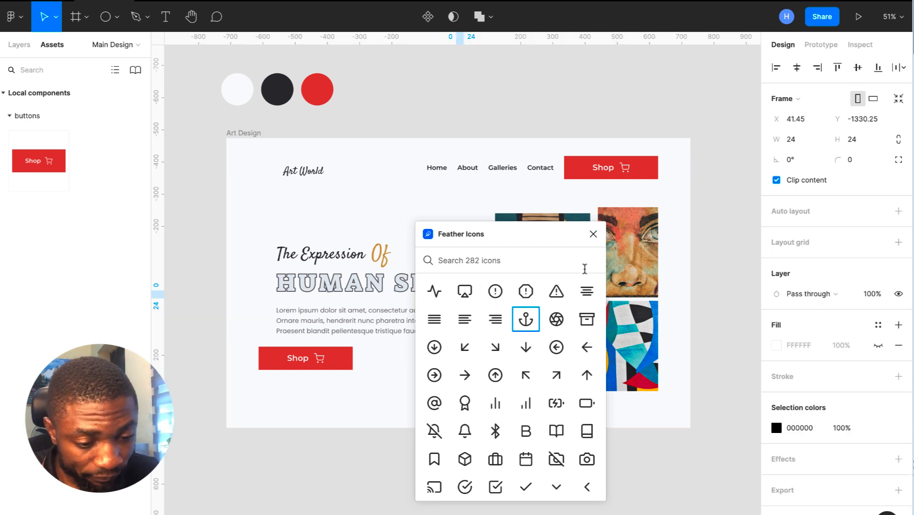
{"action": "left_click", "coordinate": [593, 234]}
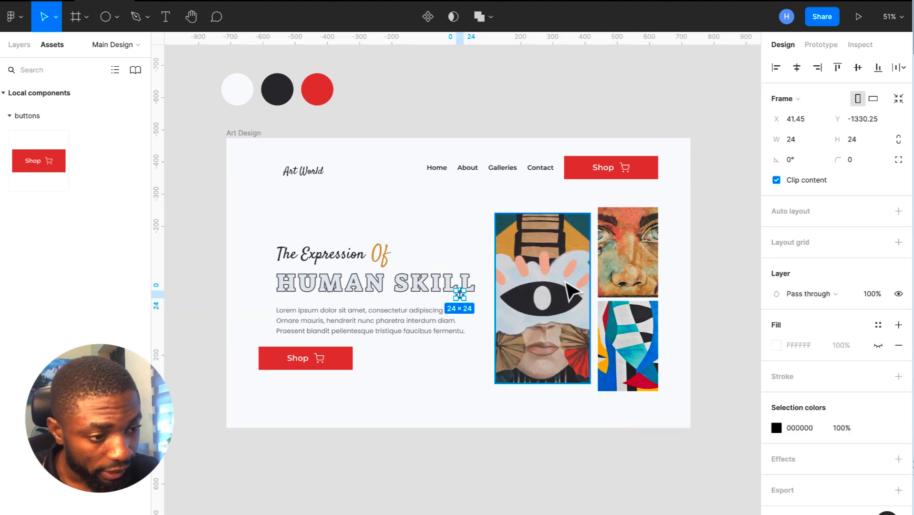
{"action": "left_click", "coordinate": [899, 141]}
{"action": "left_click", "coordinate": [861, 143]}
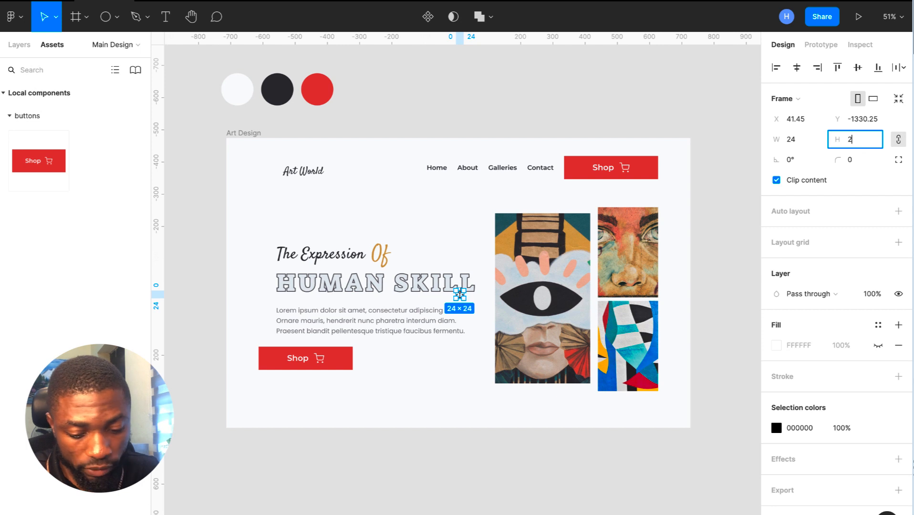
{"action": "key", "text": "Return"}
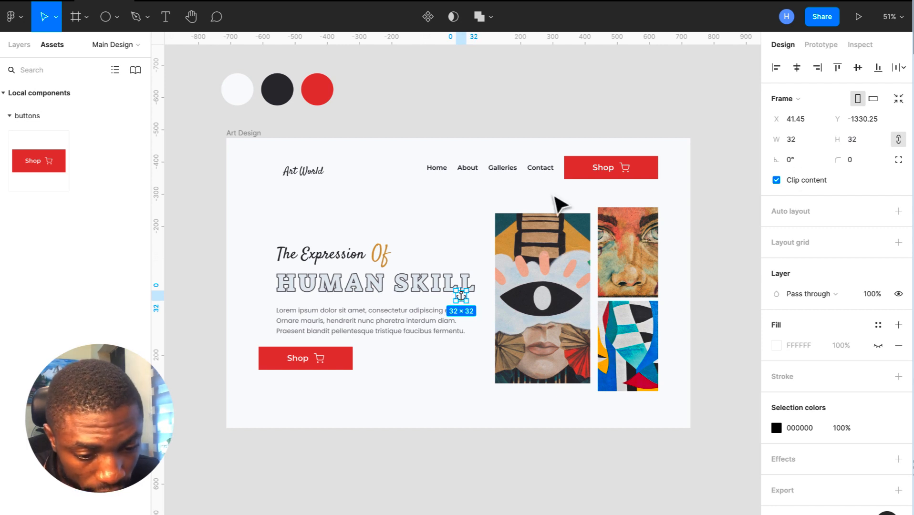
- Cut the anchor frame, paste it into Art Design just left of Art World, and select both
{"action": "double_click", "coordinate": [466, 300]}
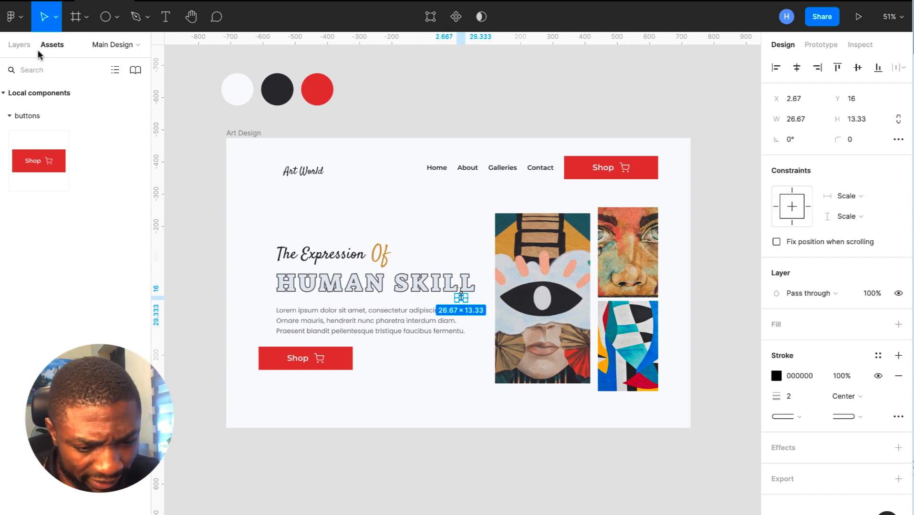
{"action": "left_click", "coordinate": [19, 44]}
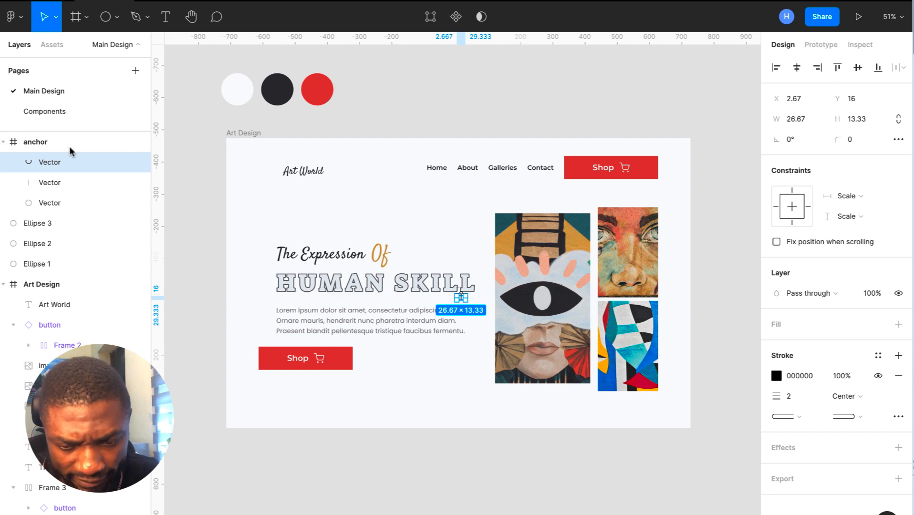
{"action": "left_click", "coordinate": [47, 143]}
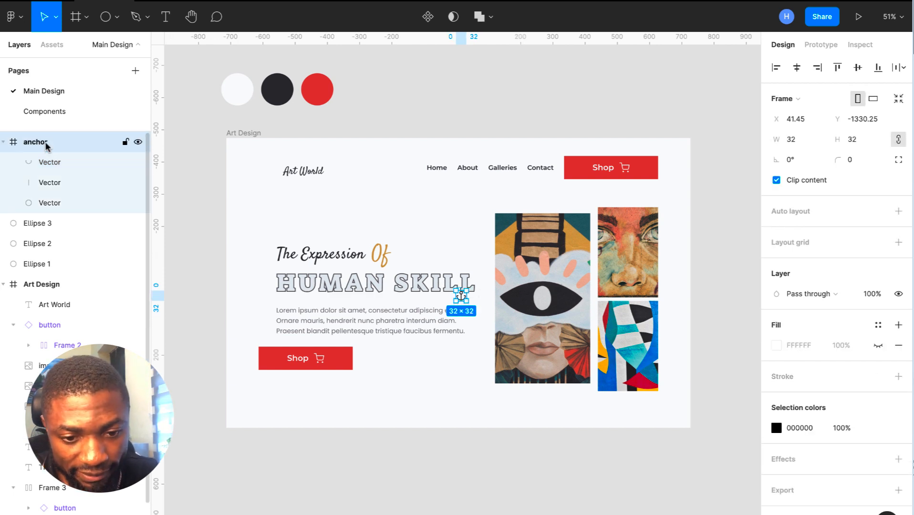
{"action": "key", "text": "ctrl+x"}
{"action": "left_click", "coordinate": [238, 136]}
{"action": "key", "text": "ctrl+v"}
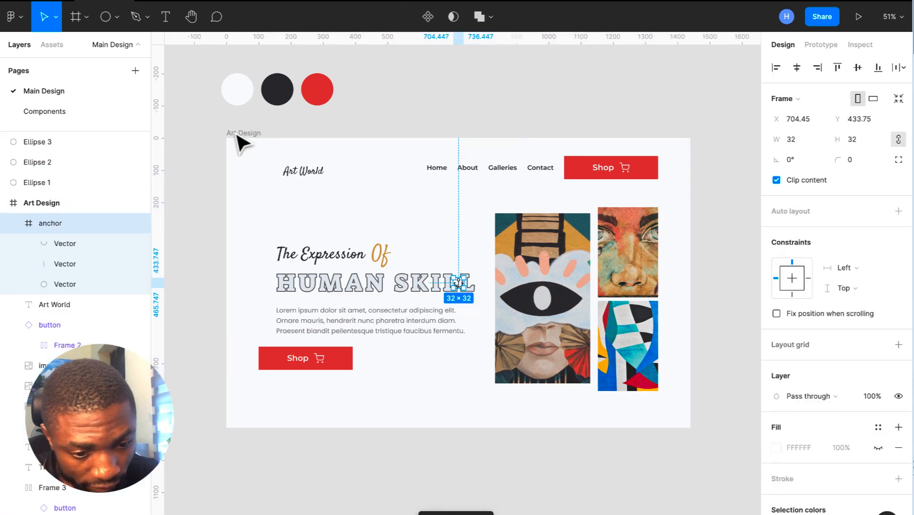
{"action": "left_click_drag", "start_coordinate": [459, 285], "coordinate": [265, 178]}
{"action": "left_click", "coordinate": [307, 173], "text": "shift"}
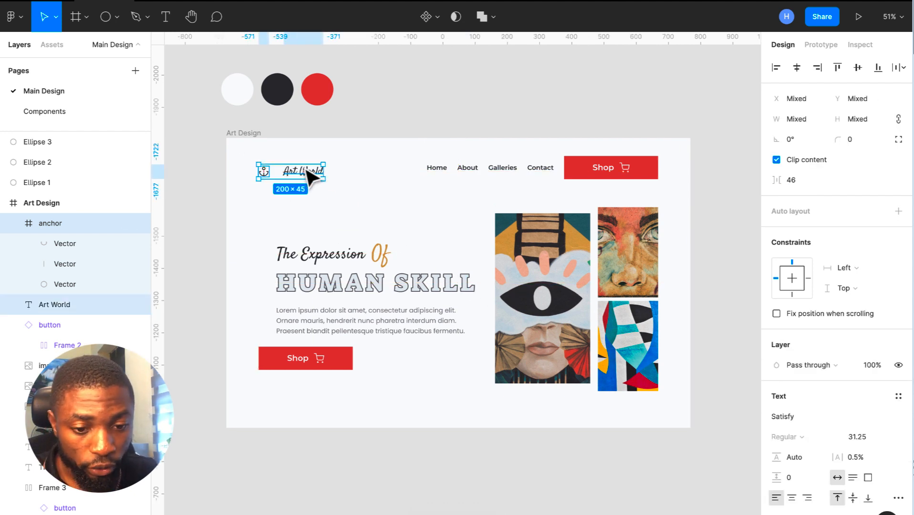
- Wrap the anchor icon and 'Art World' in a horizontal auto layout with 24 item spacing
{"action": "key", "text": "shift+a"}
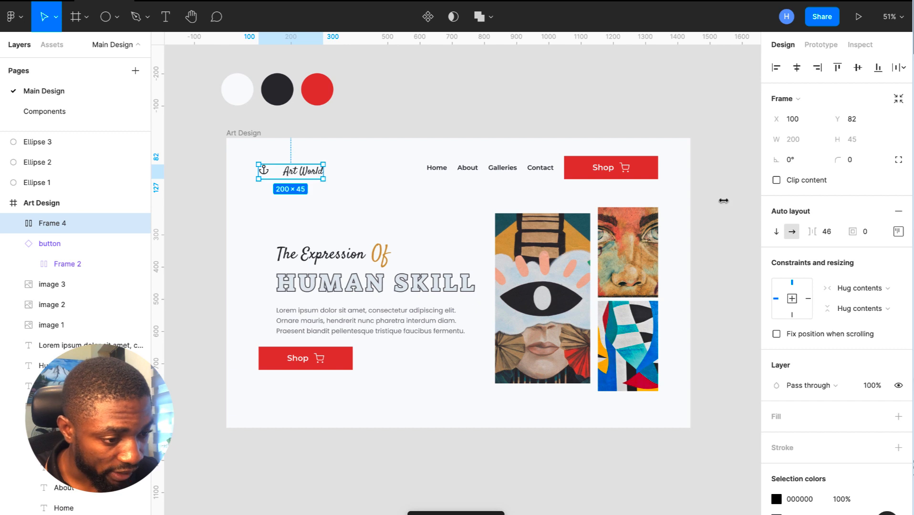
{"action": "left_click", "coordinate": [828, 233]}
{"action": "type", "text": "32"}
{"action": "key", "text": "Return"}
{"action": "left_click", "coordinate": [828, 233]}
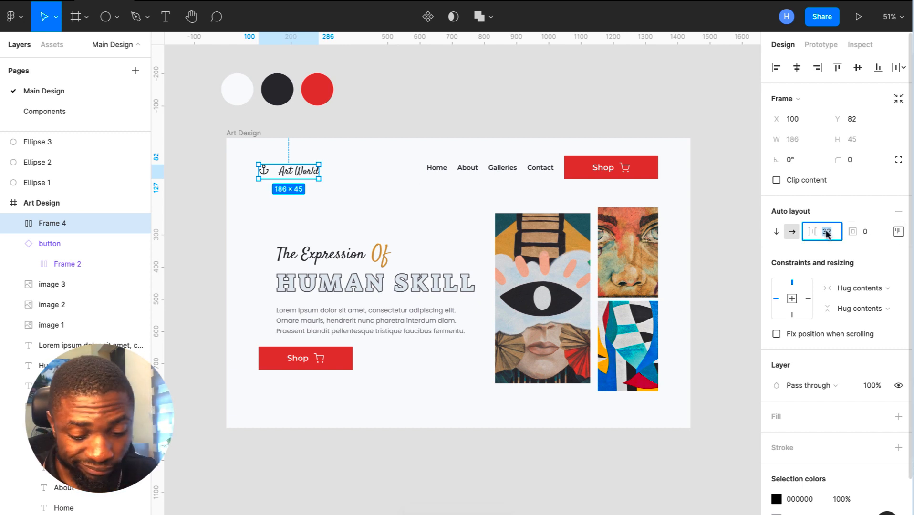
{"action": "type", "text": "24"}
{"action": "key", "text": "Return"}
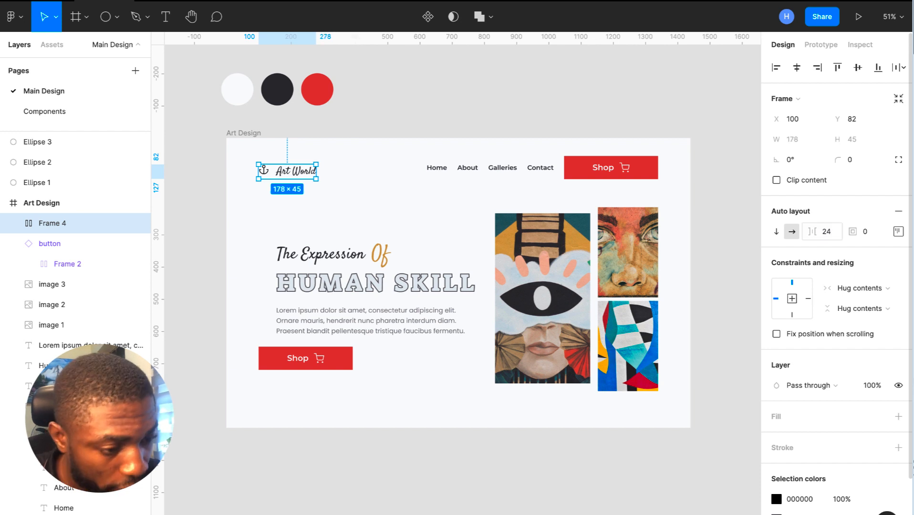
{"action": "left_click", "coordinate": [894, 233]}
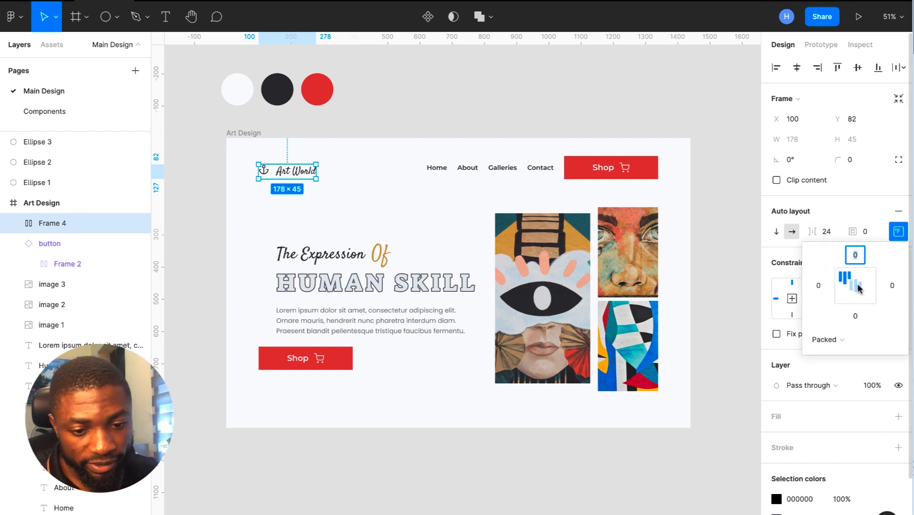
{"action": "left_click", "coordinate": [252, 136]}
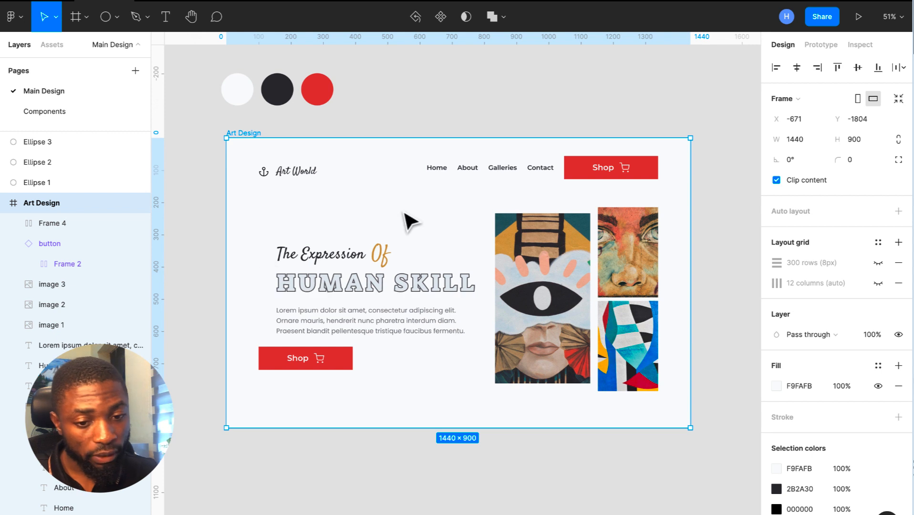
- Turn on the 300 rows (8px) layout grid for the Art Design frame
{"action": "scroll", "coordinate": [406, 248], "scroll_direction": "down", "scroll_amount": 3}
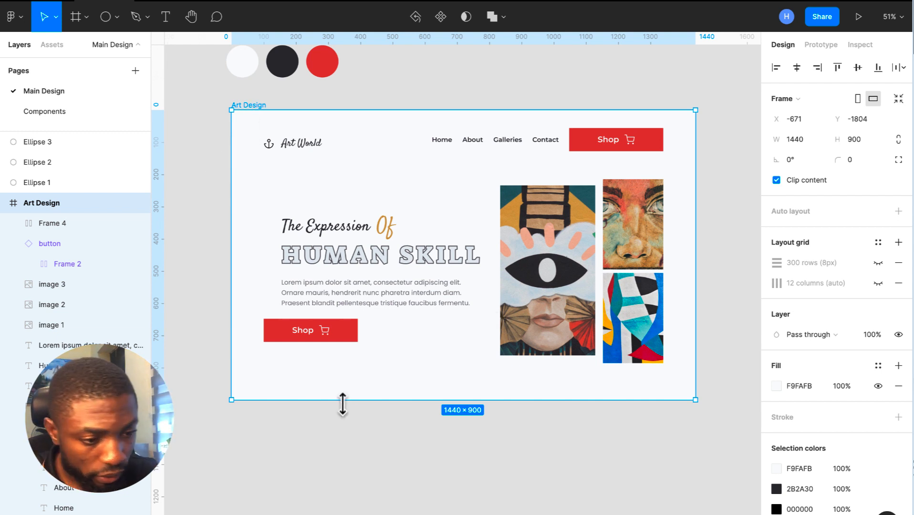
{"action": "left_click", "coordinate": [878, 263]}
{"action": "scroll", "coordinate": [315, 405], "scroll_direction": "up", "scroll_amount": 5}
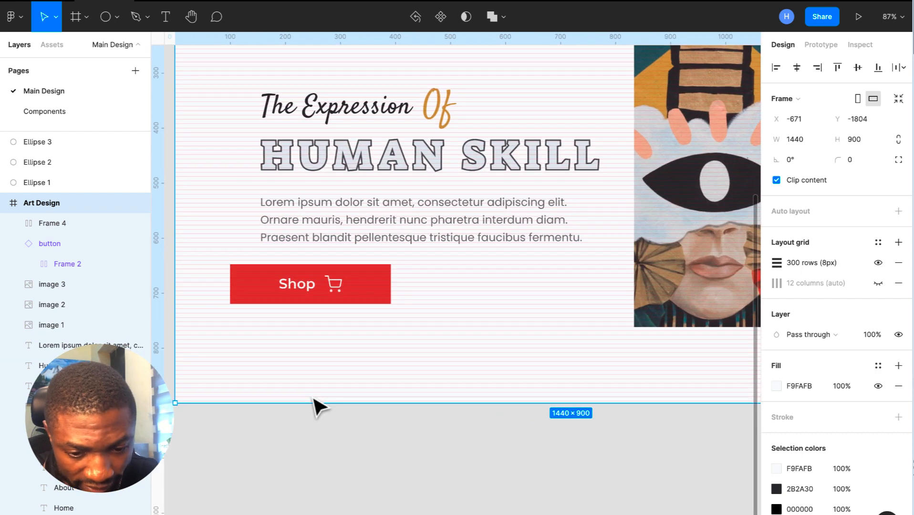
{"action": "scroll", "coordinate": [315, 405], "scroll_direction": "left", "scroll_amount": 3}
{"action": "scroll", "coordinate": [315, 405], "scroll_direction": "down", "scroll_amount": 1}
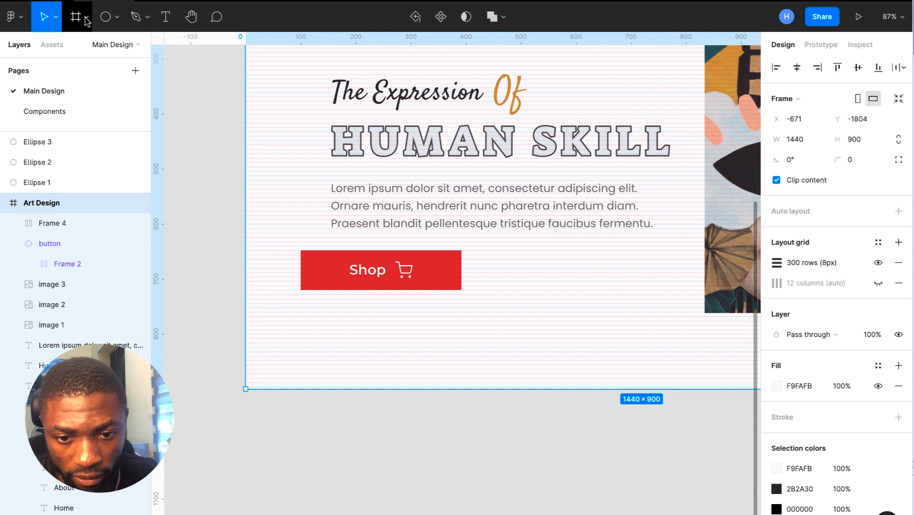
{"action": "left_click", "coordinate": [117, 19]}
- Draw a grey rectangle at the Art Design frame's bottom-left corner and adjust its height from the top edge
{"action": "left_click", "coordinate": [111, 49]}
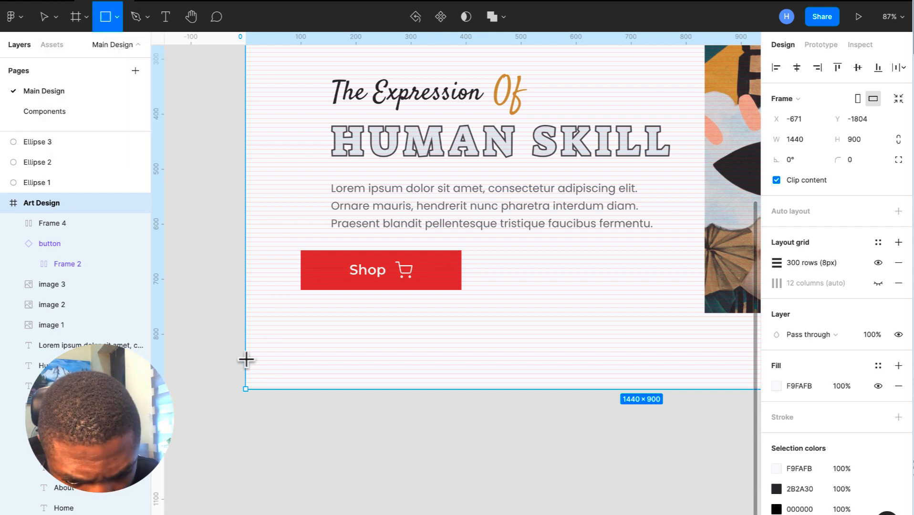
{"action": "mouse_move", "coordinate": [245, 362]}
{"action": "left_mouse_down"}
{"action": "mouse_move", "coordinate": [341, 388]}
{"action": "mouse_move", "coordinate": [340, 379]}
{"action": "left_mouse_up"}
{"action": "scroll", "coordinate": [341, 388], "scroll_direction": "up", "scroll_amount": 5}
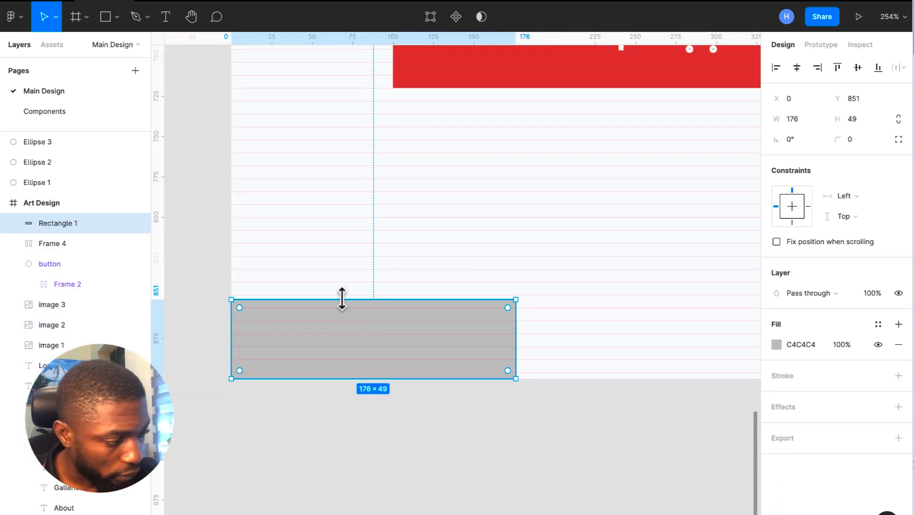
{"action": "left_click_drag", "start_coordinate": [341, 299], "coordinate": [347, 318]}
{"action": "scroll", "coordinate": [349, 319], "scroll_direction": "down", "scroll_amount": 5}
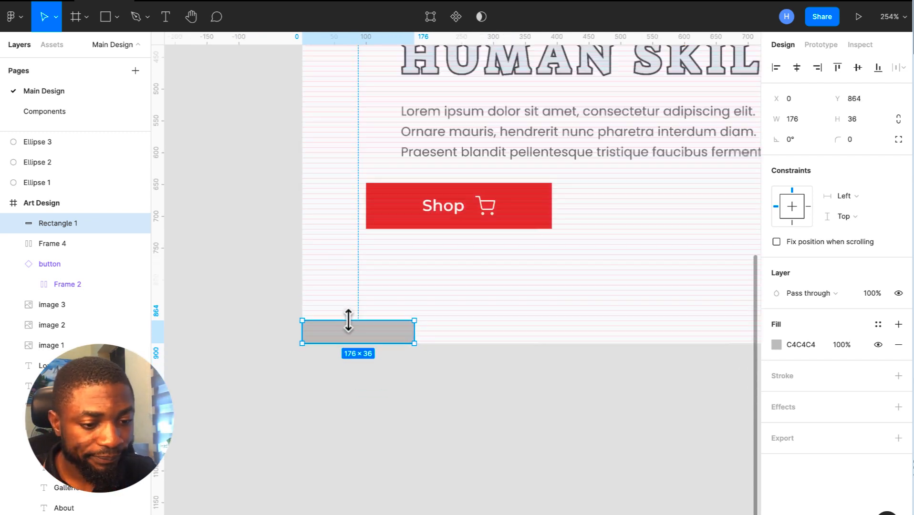
{"action": "scroll", "coordinate": [349, 321], "scroll_direction": "up", "scroll_amount": 2}
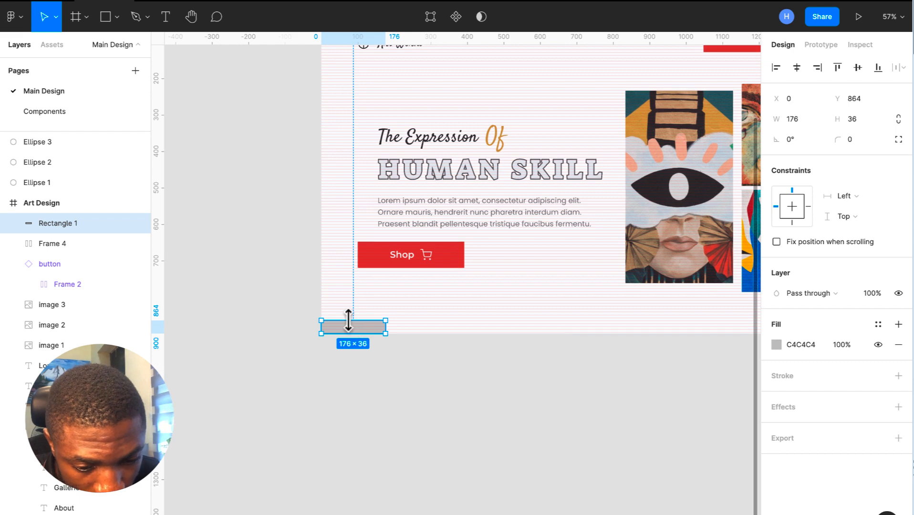
{"action": "scroll", "coordinate": [349, 321], "scroll_direction": "up", "scroll_amount": 3}
{"action": "mouse_move", "coordinate": [348, 315]}
{"action": "left_mouse_down"}
{"action": "mouse_move", "coordinate": [347, 302]}
{"action": "mouse_move", "coordinate": [347, 319]}
{"action": "left_mouse_up"}
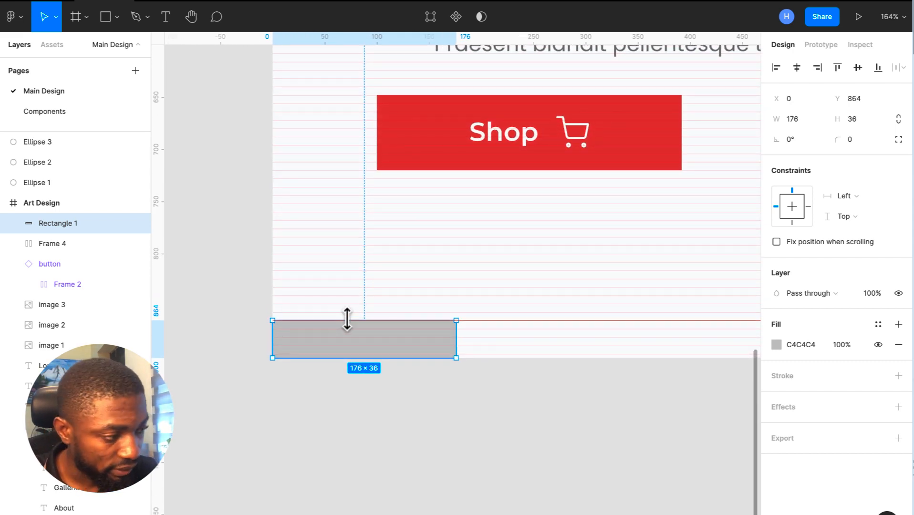
{"action": "scroll", "coordinate": [347, 319], "scroll_direction": "down", "scroll_amount": 5}
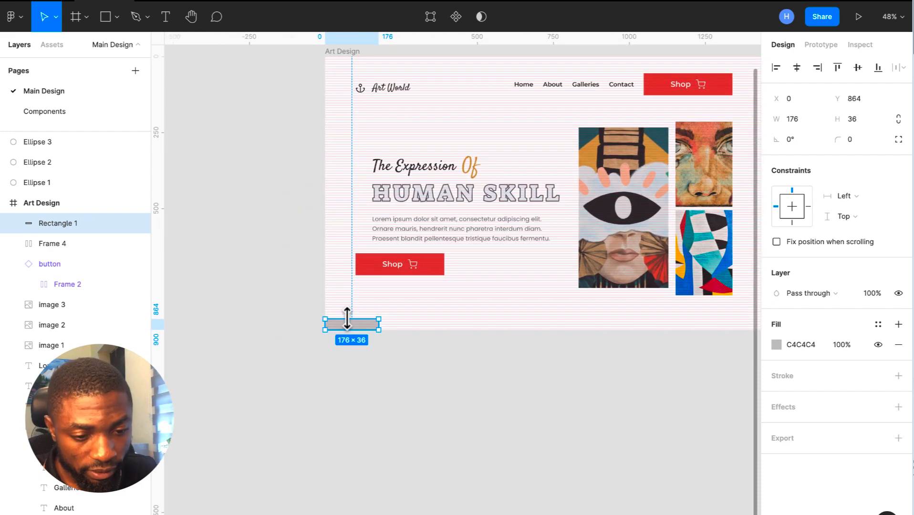
{"action": "scroll", "coordinate": [359, 300], "scroll_direction": "up", "scroll_amount": 5}
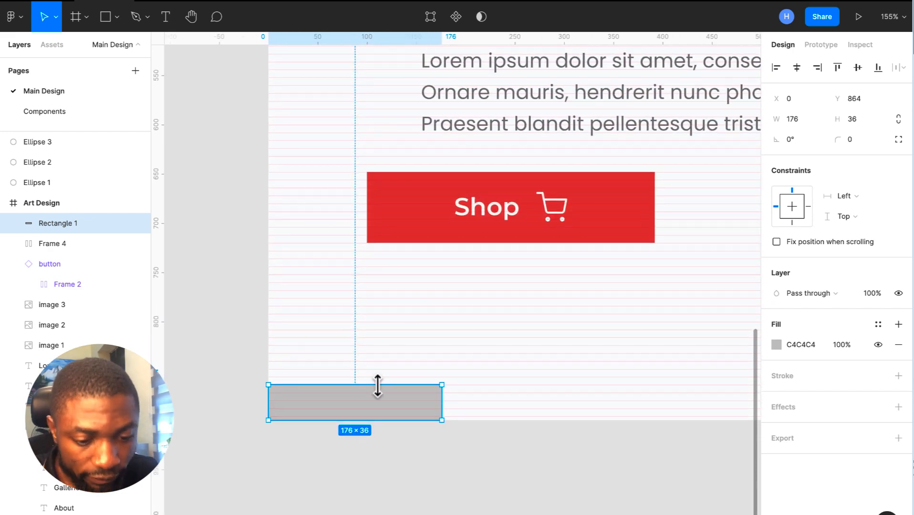
{"action": "left_click_drag", "start_coordinate": [377, 385], "coordinate": [377, 377]}
{"action": "scroll", "coordinate": [377, 377], "scroll_direction": "down", "scroll_amount": 3}
{"action": "scroll", "coordinate": [377, 382], "scroll_direction": "down", "scroll_amount": 4}
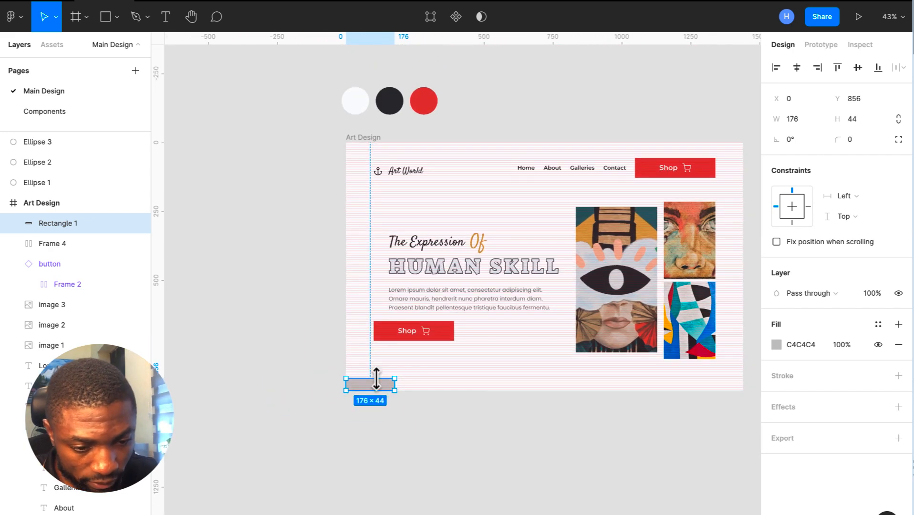
{"action": "scroll", "coordinate": [380, 386], "scroll_direction": "right", "scroll_amount": 2}
{"action": "scroll", "coordinate": [451, 398], "scroll_direction": "up", "scroll_amount": 2}
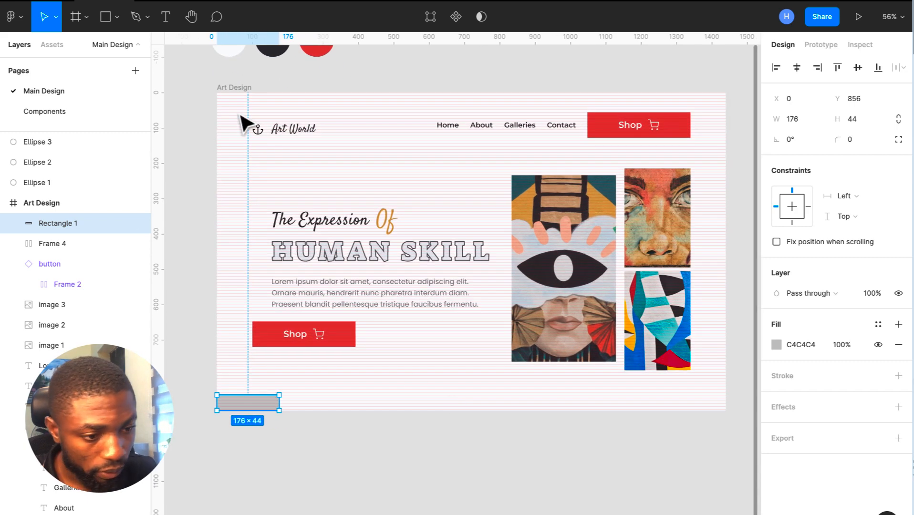
- With the 300-row grid temporarily hidden, stretch the rectangle across the frame's full 1440 px width
{"action": "left_click", "coordinate": [234, 90]}
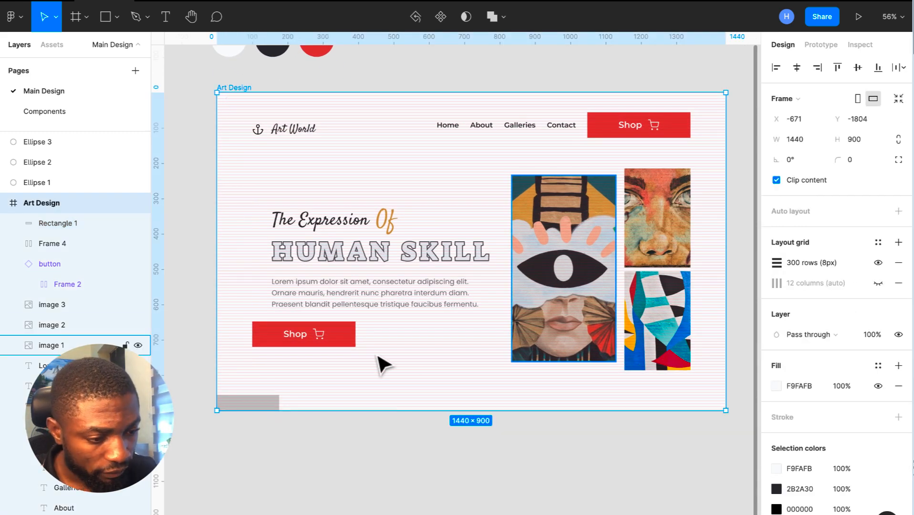
{"action": "left_click", "coordinate": [879, 262]}
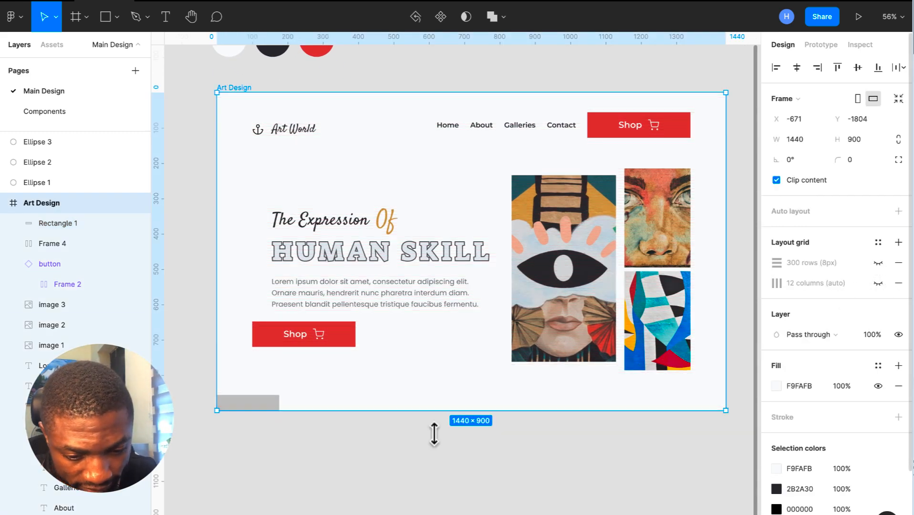
{"action": "left_click", "coordinate": [267, 404]}
{"action": "left_click_drag", "start_coordinate": [281, 401], "coordinate": [726, 469]}
{"action": "left_click", "coordinate": [291, 93]}
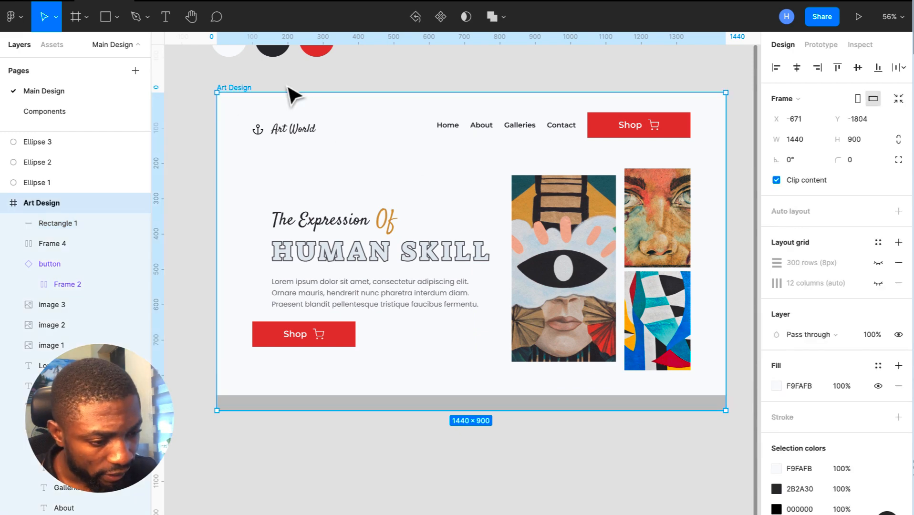
{"action": "left_click", "coordinate": [878, 263]}
- Raise the bar's top edge so it is 60 px tall at Y 840
{"action": "scroll", "coordinate": [216, 389], "scroll_direction": "up", "scroll_amount": 2}
{"action": "scroll", "coordinate": [216, 389], "scroll_direction": "up", "scroll_amount": 5}
{"action": "left_click", "coordinate": [325, 451]}
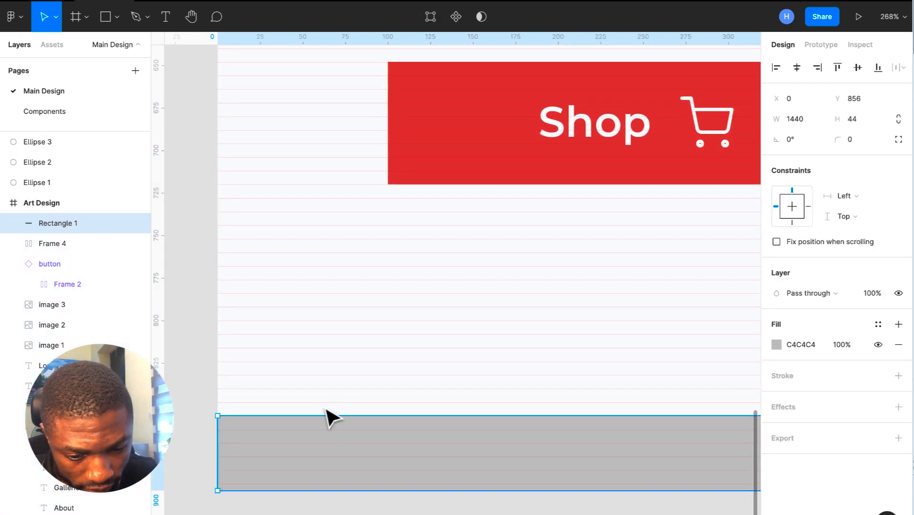
{"action": "left_click_drag", "start_coordinate": [326, 418], "coordinate": [326, 397]}
{"action": "scroll", "coordinate": [326, 402], "scroll_direction": "down", "scroll_amount": 5}
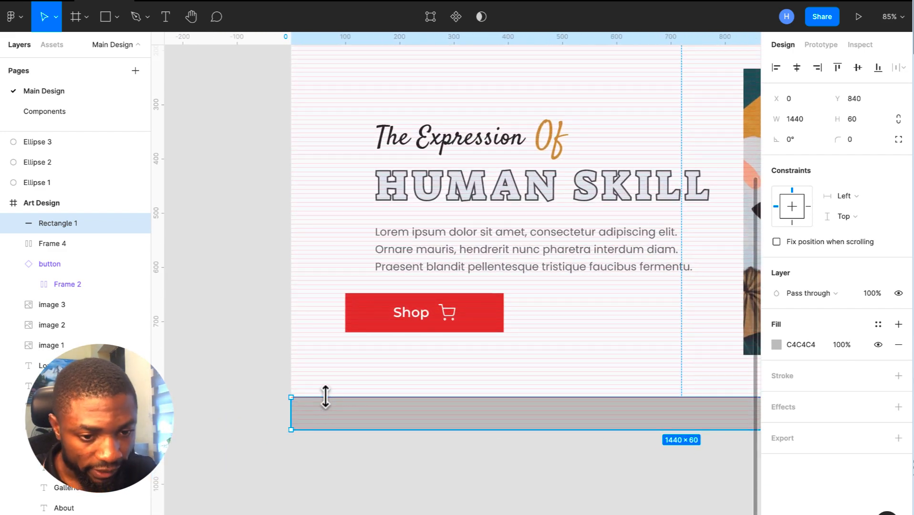
{"action": "scroll", "coordinate": [324, 398], "scroll_direction": "down", "scroll_amount": 4}
{"action": "scroll", "coordinate": [297, 178], "scroll_direction": "up", "scroll_amount": 2}
{"action": "left_click", "coordinate": [326, 126]}
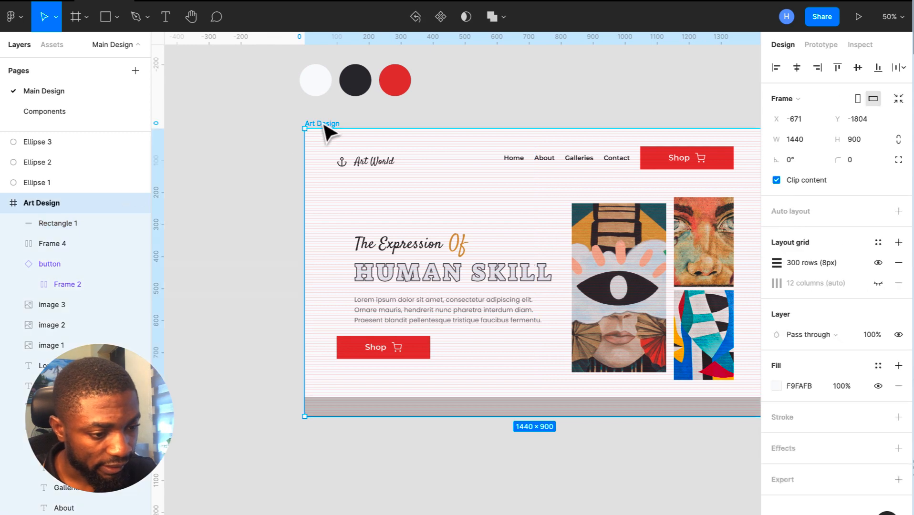
{"action": "left_click", "coordinate": [878, 263]}
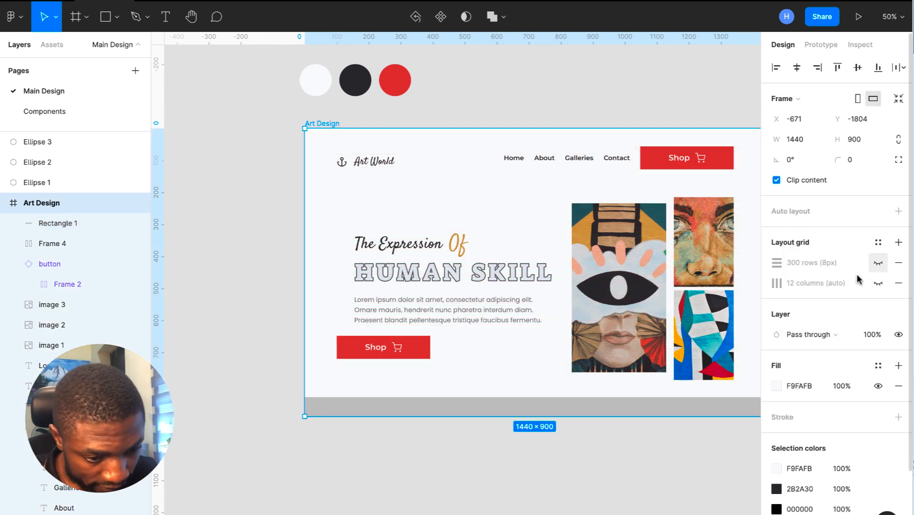
{"action": "left_click", "coordinate": [578, 504]}
{"action": "scroll", "coordinate": [578, 505], "scroll_direction": "right", "scroll_amount": 2}
{"action": "scroll", "coordinate": [578, 504], "scroll_direction": "right", "scroll_amount": 2}
{"action": "scroll", "coordinate": [577, 504], "scroll_direction": "up", "scroll_amount": 2}
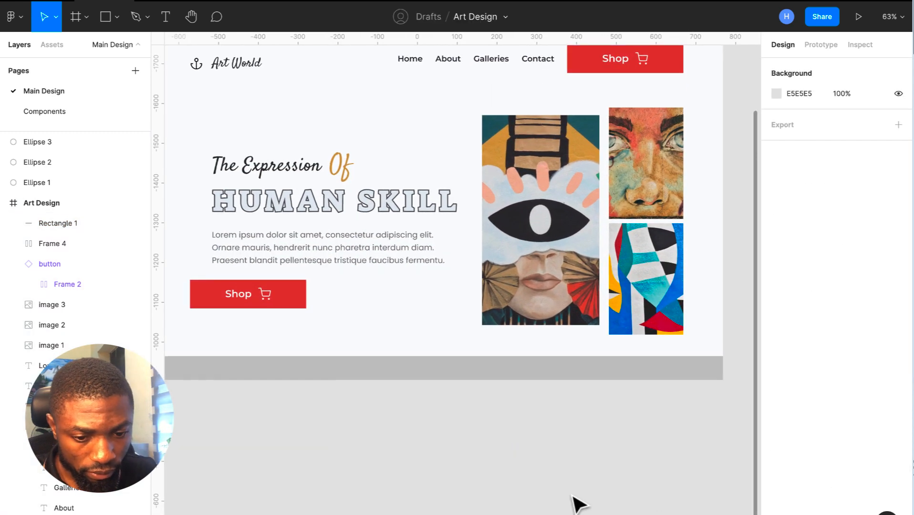
{"action": "scroll", "coordinate": [578, 504], "scroll_direction": "up", "scroll_amount": 1}
{"action": "scroll", "coordinate": [577, 504], "scroll_direction": "down", "scroll_amount": 2}
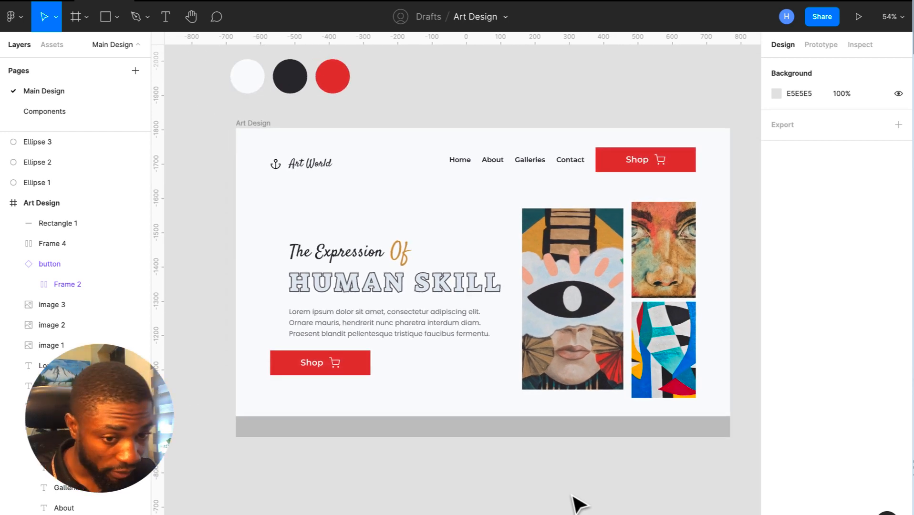
{"action": "scroll", "coordinate": [575, 501], "scroll_direction": "up", "scroll_amount": 2}
{"action": "scroll", "coordinate": [575, 501], "scroll_direction": "down", "scroll_amount": 3}
{"action": "scroll", "coordinate": [575, 501], "scroll_direction": "up", "scroll_amount": 3}
{"action": "scroll", "coordinate": [575, 501], "scroll_direction": "down", "scroll_amount": 2}
{"action": "scroll", "coordinate": [578, 504], "scroll_direction": "up", "scroll_amount": 3}
{"action": "scroll", "coordinate": [579, 504], "scroll_direction": "down", "scroll_amount": 1}
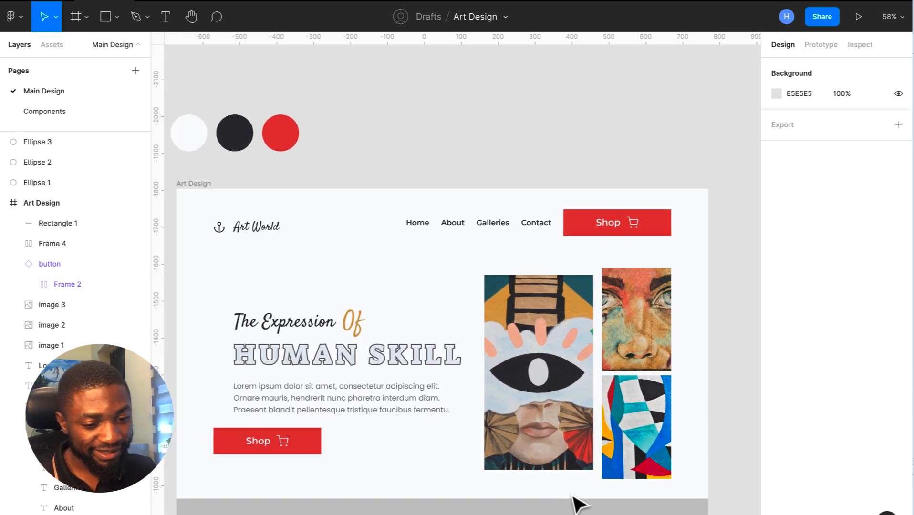
{"action": "scroll", "coordinate": [578, 504], "scroll_direction": "down", "scroll_amount": 2}
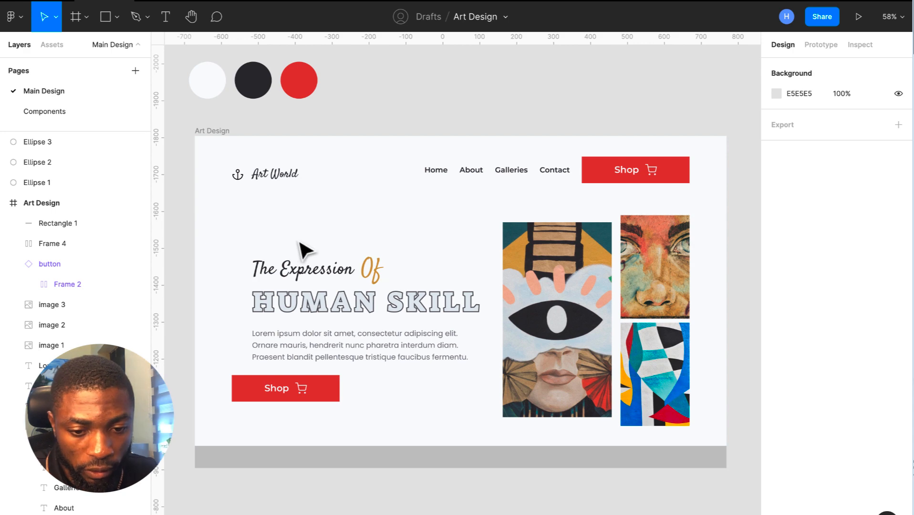
{"action": "left_click", "coordinate": [228, 130]}
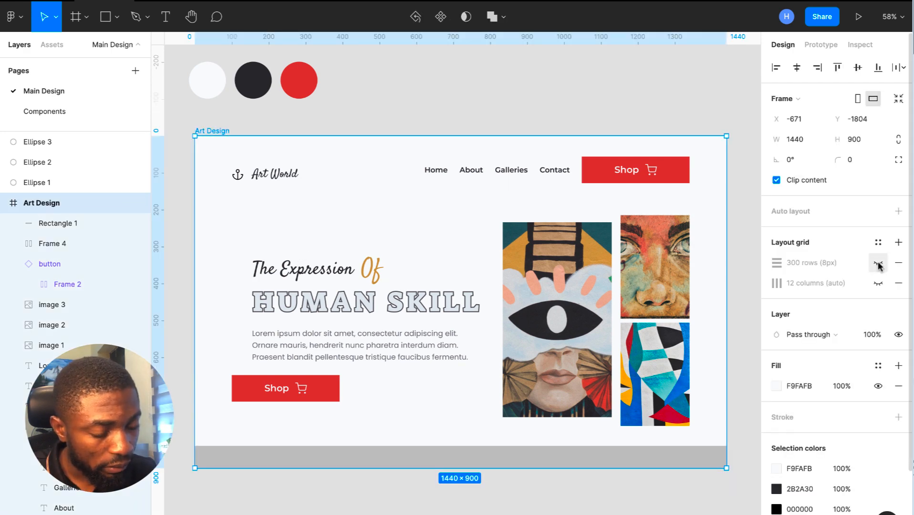
- Show the 12-column and 300-row layout grids and move 'The Expression Of' onto the first column
{"action": "left_click", "coordinate": [878, 283]}
{"action": "left_click", "coordinate": [879, 263]}
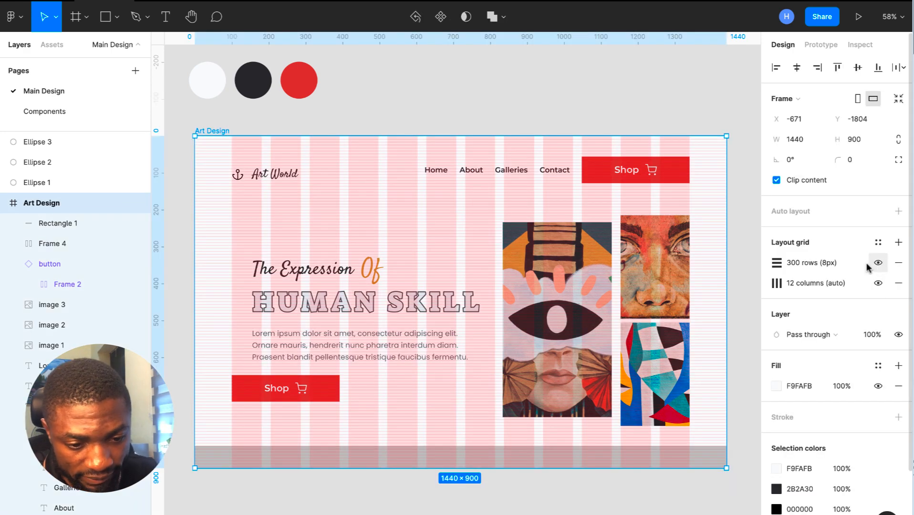
{"action": "left_click", "coordinate": [300, 279]}
{"action": "scroll", "coordinate": [299, 280], "scroll_direction": "up", "scroll_amount": 3}
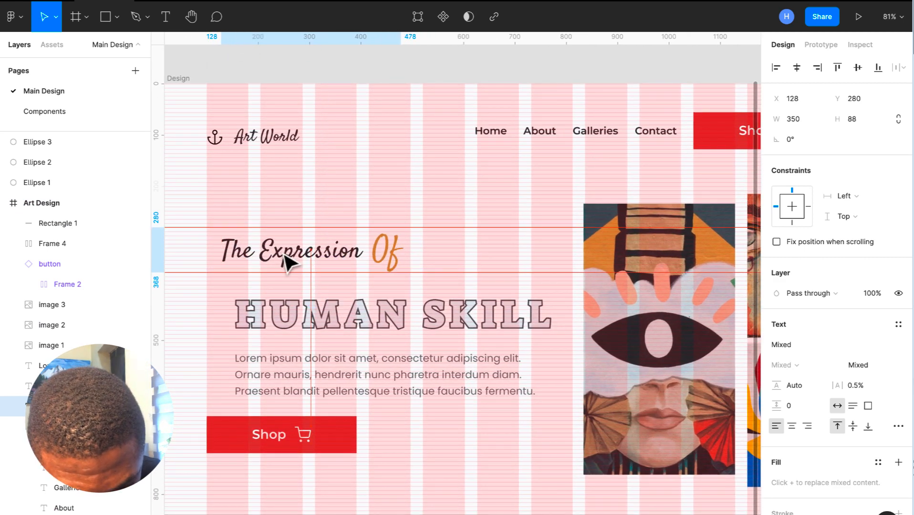
{"action": "left_click_drag", "start_coordinate": [279, 252], "coordinate": [271, 251]}
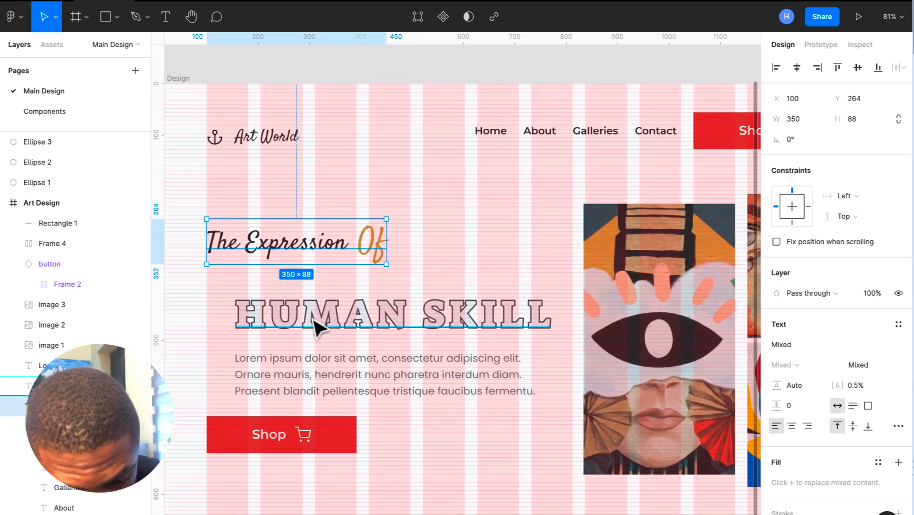
- Move the HUMAN SKILL heading to X 100, Y 360
{"action": "left_click", "coordinate": [315, 328]}
{"action": "key", "text": "Return"}
{"action": "left_click", "coordinate": [264, 291]}
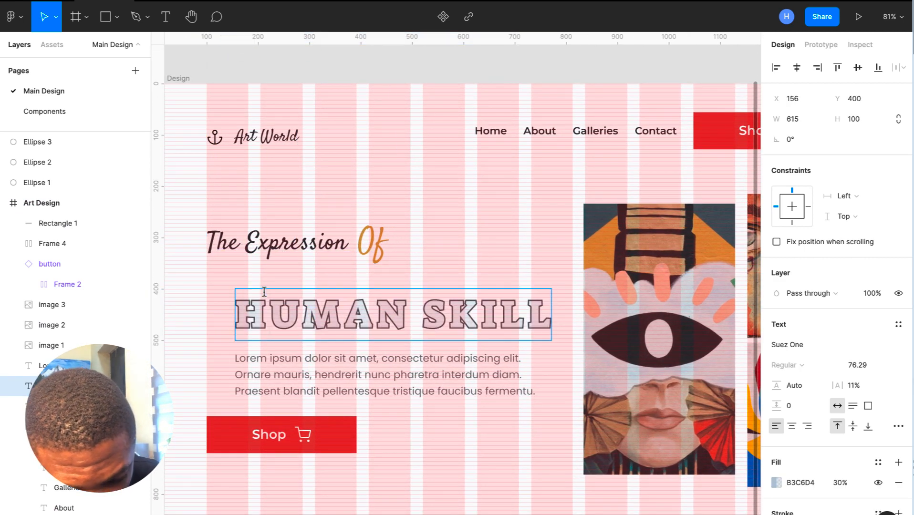
{"action": "left_click", "coordinate": [365, 356]}
{"action": "left_click_drag", "start_coordinate": [366, 353], "coordinate": [208, 323]}
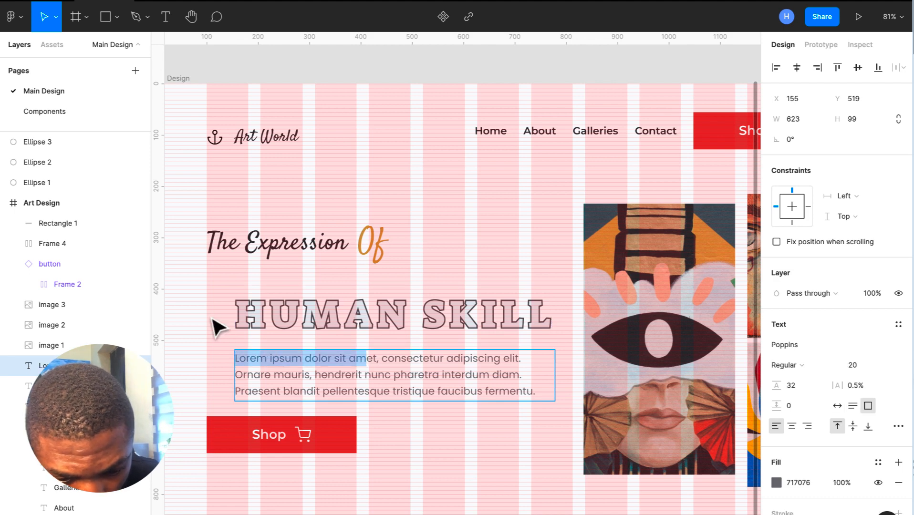
{"action": "key", "text": "Escape"}
{"action": "left_click", "coordinate": [266, 326]}
{"action": "key", "text": "Return"}
{"action": "key", "text": "Escape"}
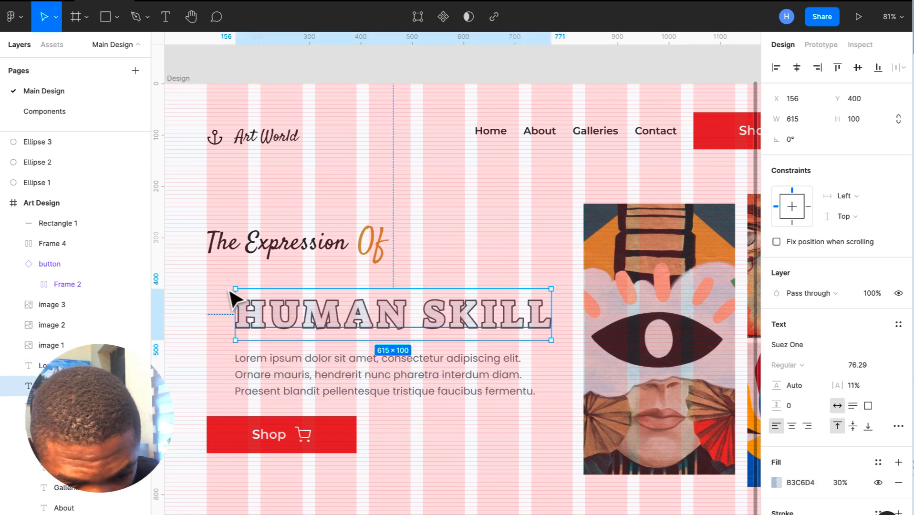
{"action": "scroll", "coordinate": [234, 300], "scroll_direction": "left", "scroll_amount": 4}
{"action": "scroll", "coordinate": [325, 281], "scroll_direction": "up", "scroll_amount": 5}
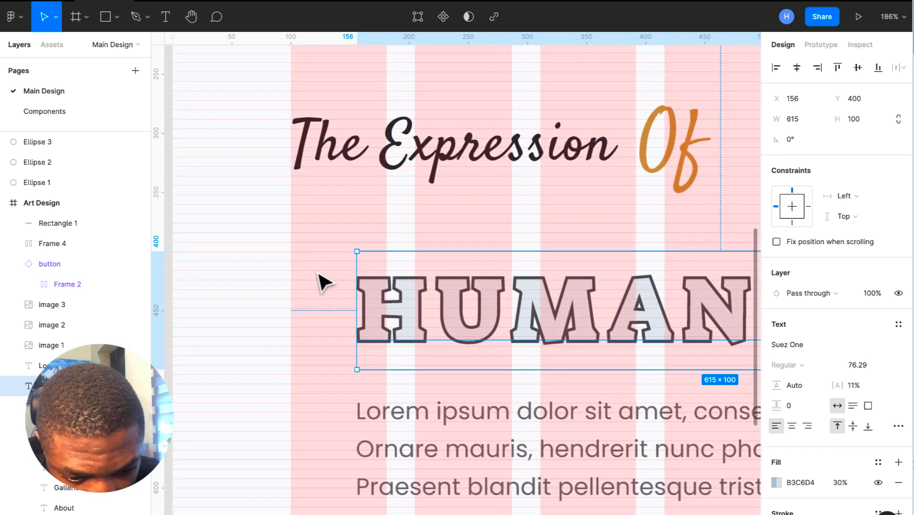
{"action": "left_click_drag", "start_coordinate": [399, 305], "coordinate": [336, 258]}
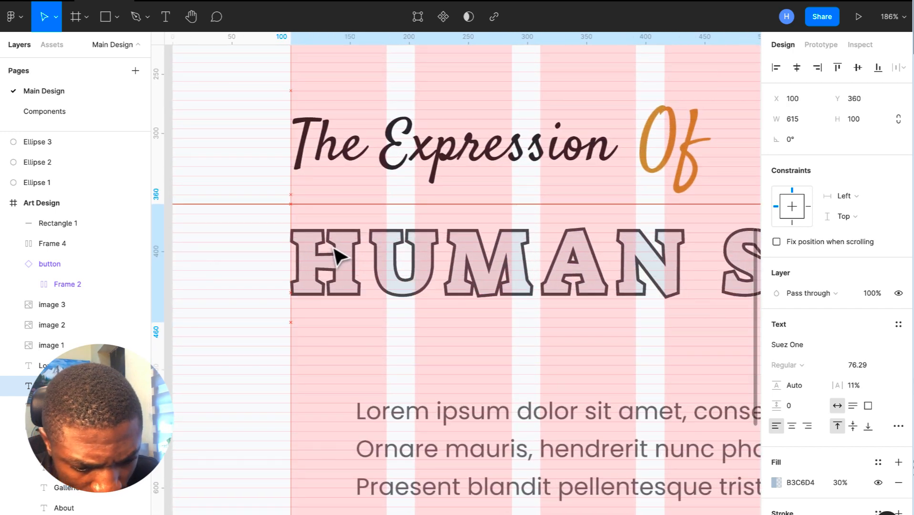
- Move the Lorem ipsum paragraph to X 100, Y 451 under HUMAN SKILL
{"action": "left_click", "coordinate": [415, 478]}
{"action": "left_click_drag", "start_coordinate": [415, 452], "coordinate": [348, 372]}
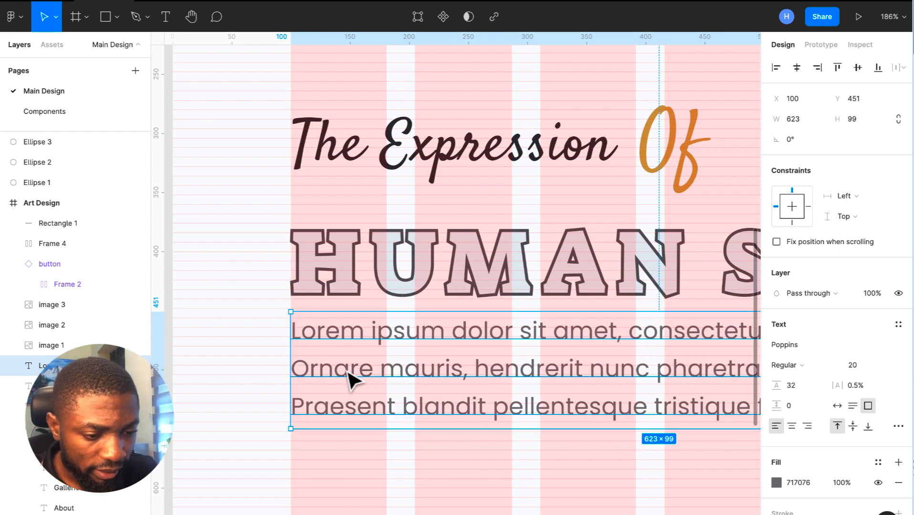
{"action": "scroll", "coordinate": [349, 379], "scroll_direction": "down", "scroll_amount": 5}
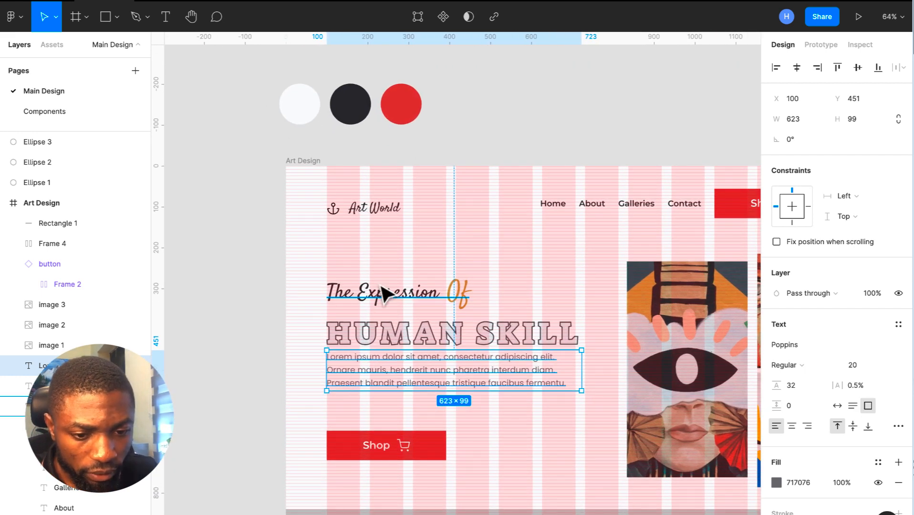
{"action": "left_click", "coordinate": [386, 294]}
- Move the Art World logo group higher in the header
{"action": "left_click", "coordinate": [361, 219]}
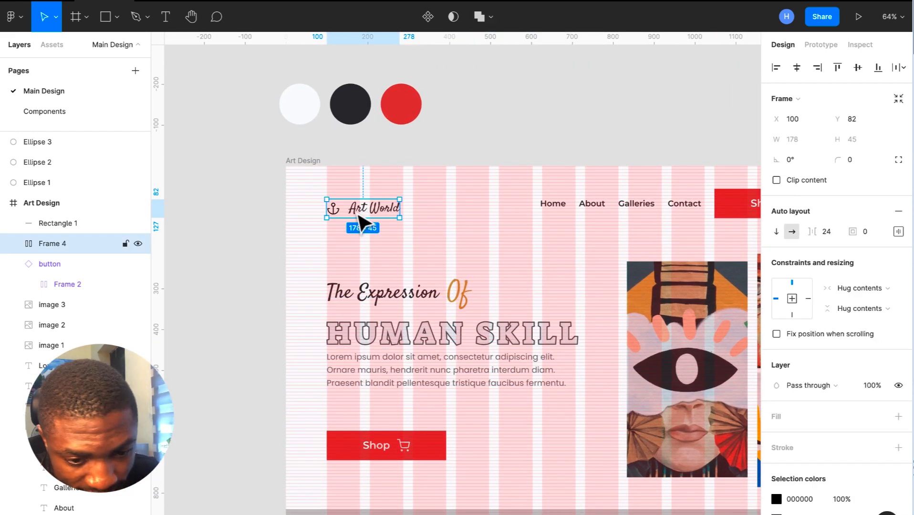
{"action": "scroll", "coordinate": [361, 220], "scroll_direction": "up", "scroll_amount": 5}
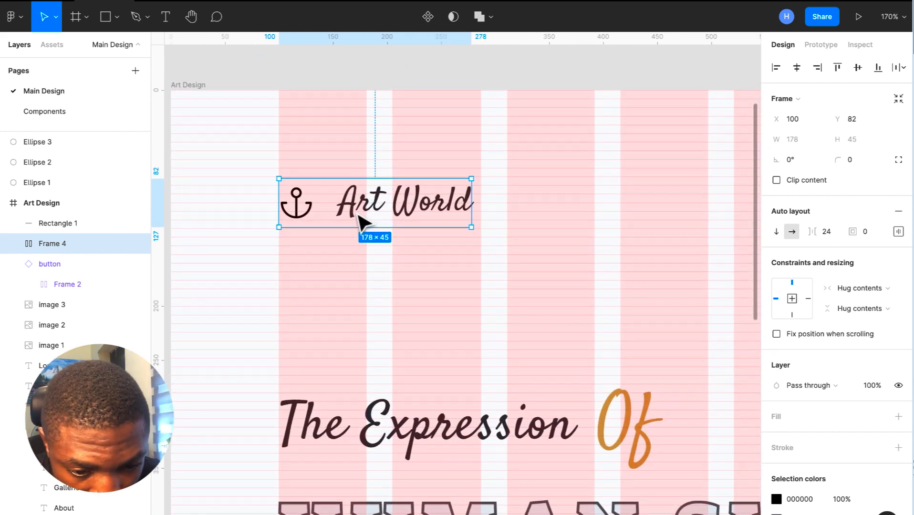
{"action": "mouse_move", "coordinate": [361, 220]}
{"action": "left_mouse_down"}
{"action": "mouse_move", "coordinate": [354, 214]}
{"action": "mouse_move", "coordinate": [361, 222]}
{"action": "left_mouse_up"}
{"action": "scroll", "coordinate": [355, 213], "scroll_direction": "down", "scroll_amount": 3}
{"action": "scroll", "coordinate": [355, 213], "scroll_direction": "up", "scroll_amount": 2}
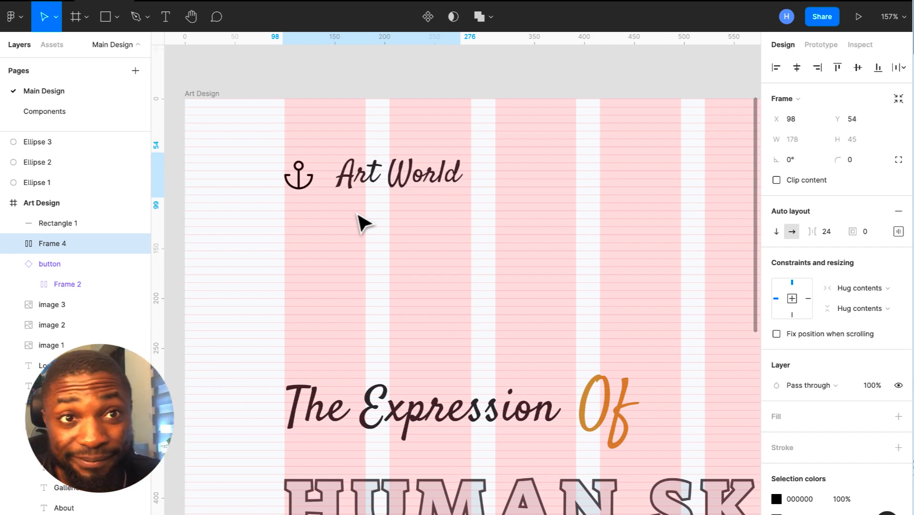
{"action": "scroll", "coordinate": [358, 215], "scroll_direction": "down", "scroll_amount": 3}
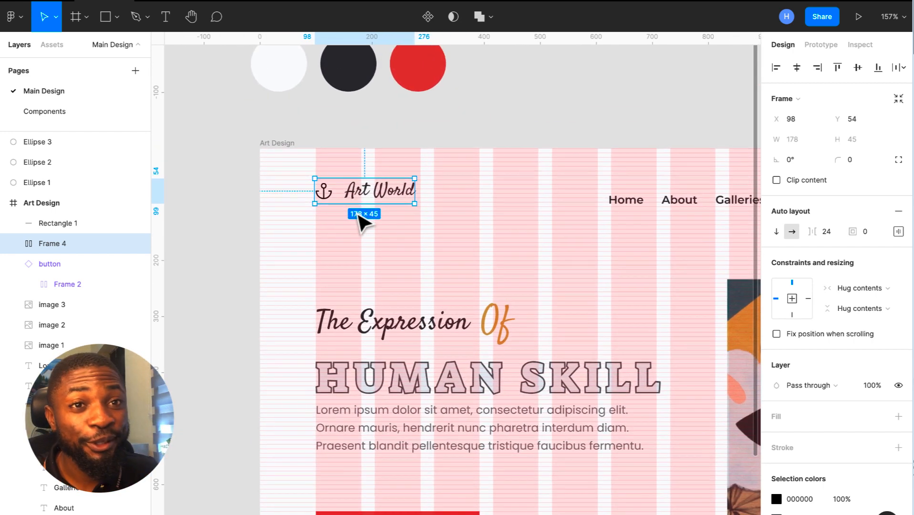
{"action": "scroll", "coordinate": [359, 216], "scroll_direction": "down", "scroll_amount": 4}
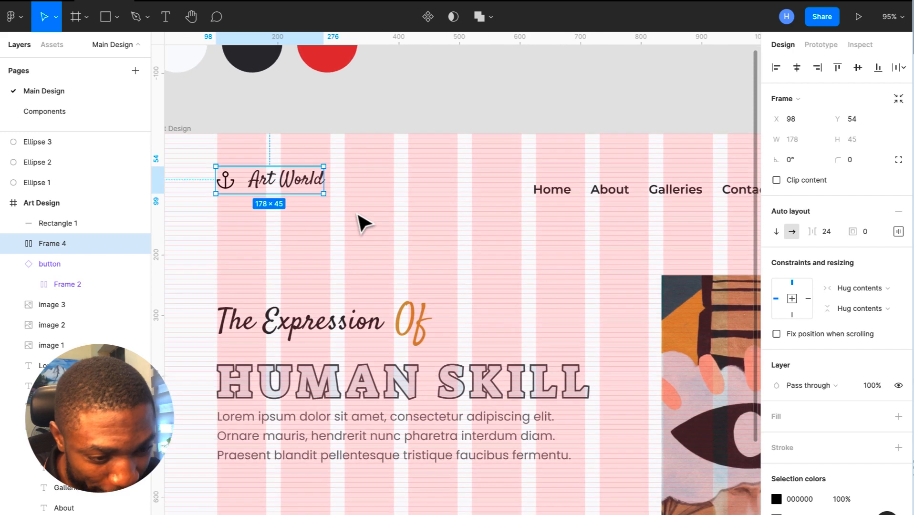
{"action": "scroll", "coordinate": [363, 224], "scroll_direction": "right", "scroll_amount": 2}
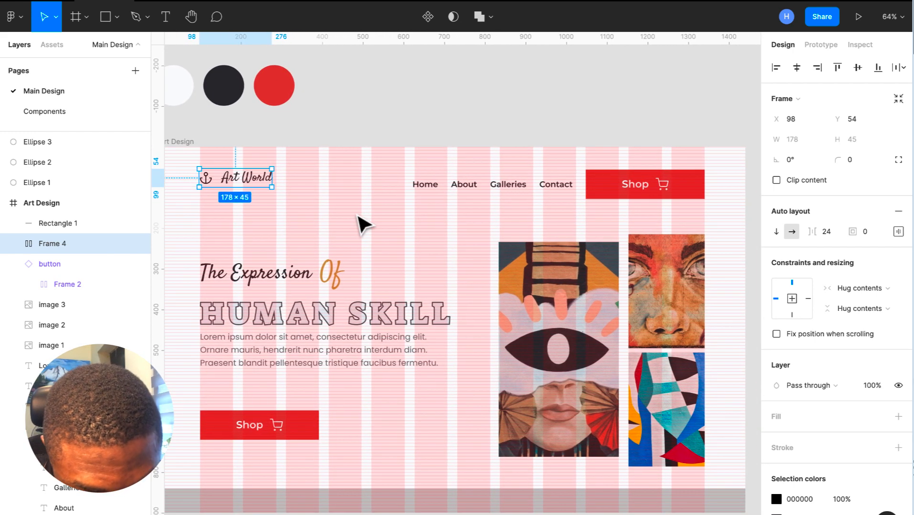
{"action": "scroll", "coordinate": [310, 195], "scroll_direction": "up", "scroll_amount": 3}
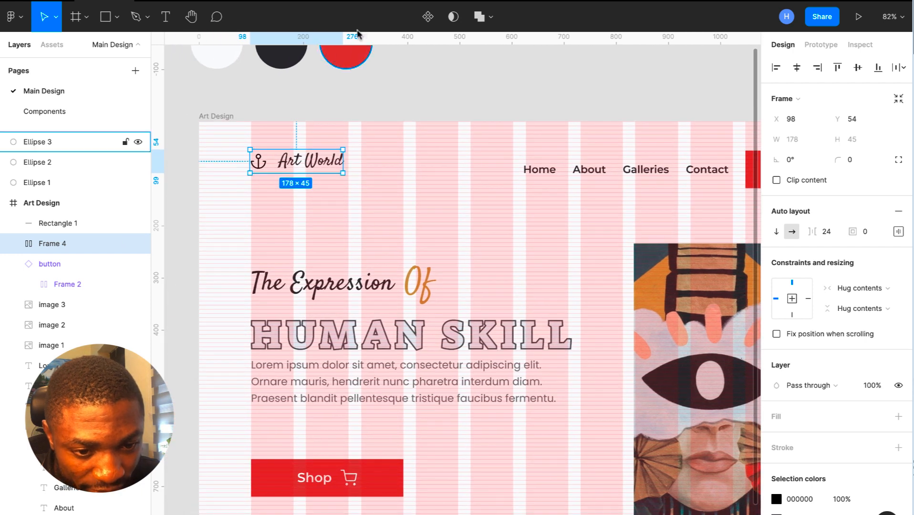
- Add a horizontal guide at Y 90 and nudge the Art World logo to Y 59
{"action": "left_click_drag", "start_coordinate": [381, 42], "coordinate": [393, 168]}
{"action": "scroll", "coordinate": [393, 169], "scroll_direction": "up", "scroll_amount": 5}
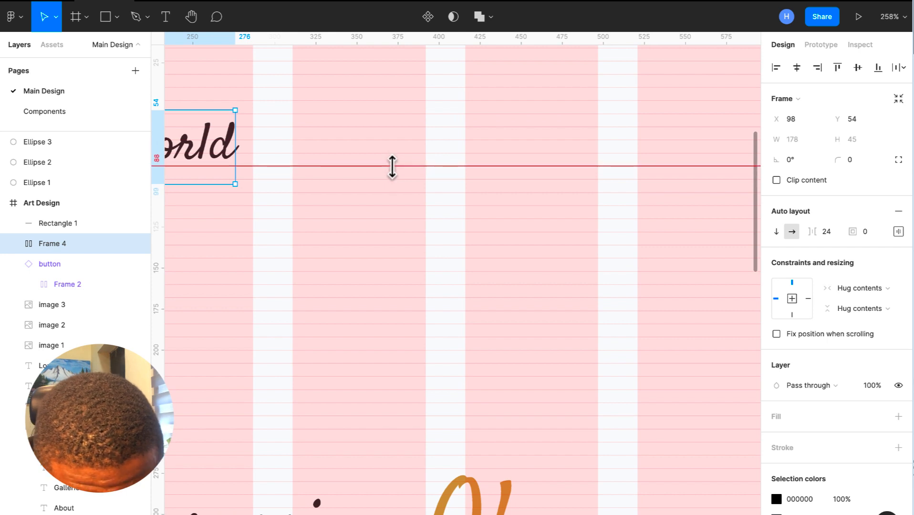
{"action": "scroll", "coordinate": [396, 173], "scroll_direction": "left", "scroll_amount": 5}
{"action": "scroll", "coordinate": [396, 173], "scroll_direction": "up", "scroll_amount": 1}
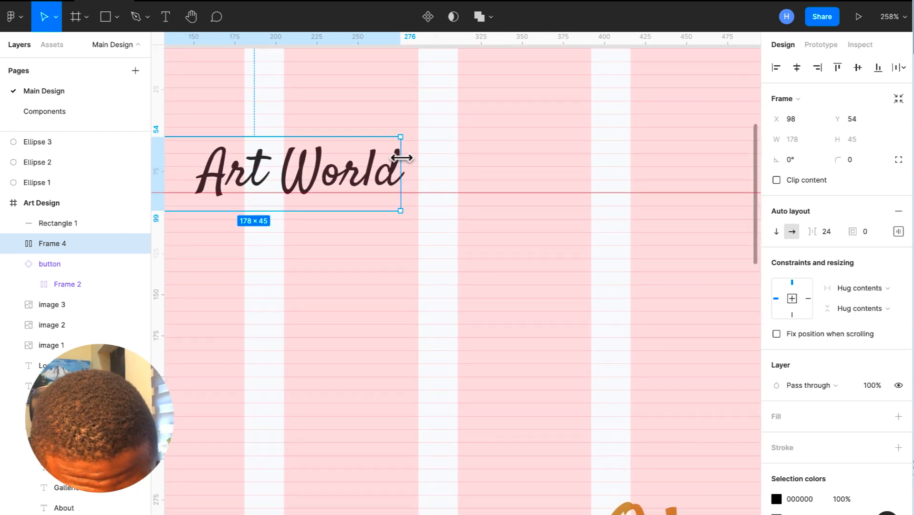
{"action": "scroll", "coordinate": [402, 158], "scroll_direction": "left", "scroll_amount": 4}
{"action": "scroll", "coordinate": [403, 158], "scroll_direction": "up", "scroll_amount": 1}
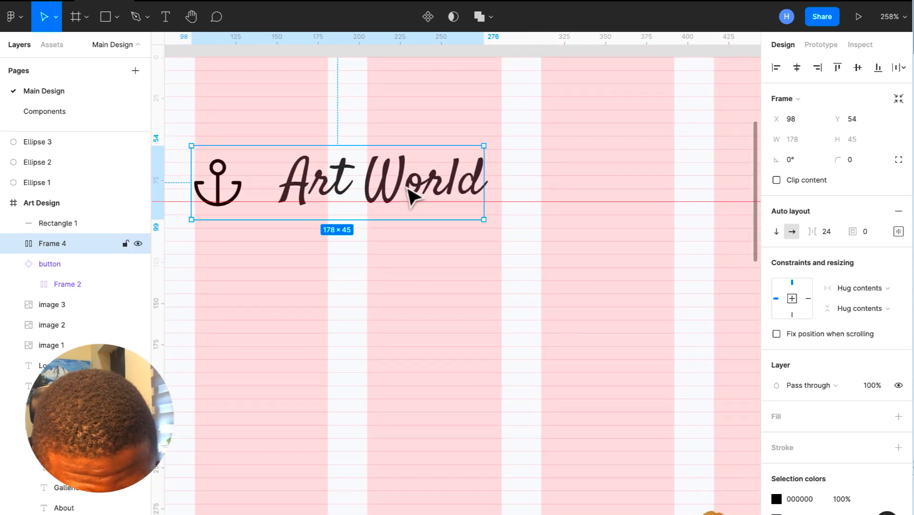
{"action": "key", "text": "Up"}
{"action": "key", "text": "Up"}
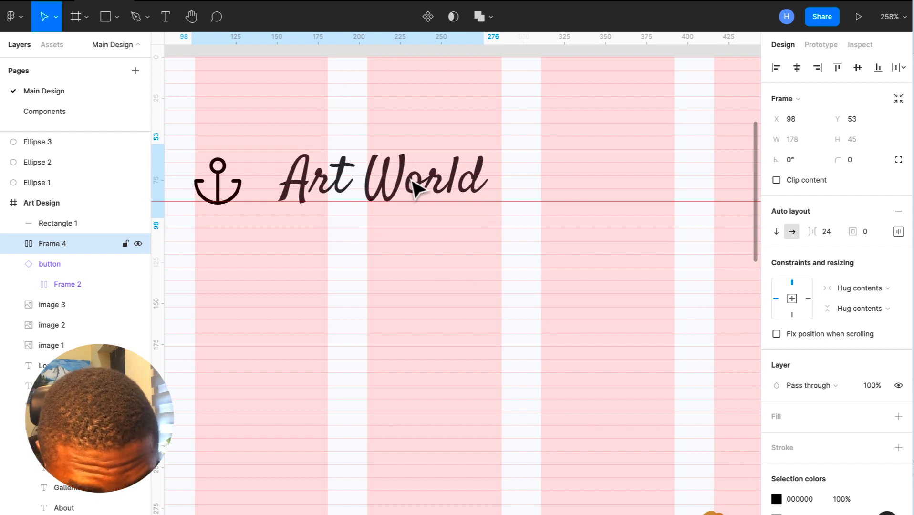
{"action": "key", "text": "Down"}
{"action": "key", "text": "Down"}
{"action": "key", "text": "Down"}
{"action": "key", "text": "Down"}
{"action": "key", "text": "Down"}
{"action": "key", "text": "Down"}
{"action": "key", "text": "Down"}
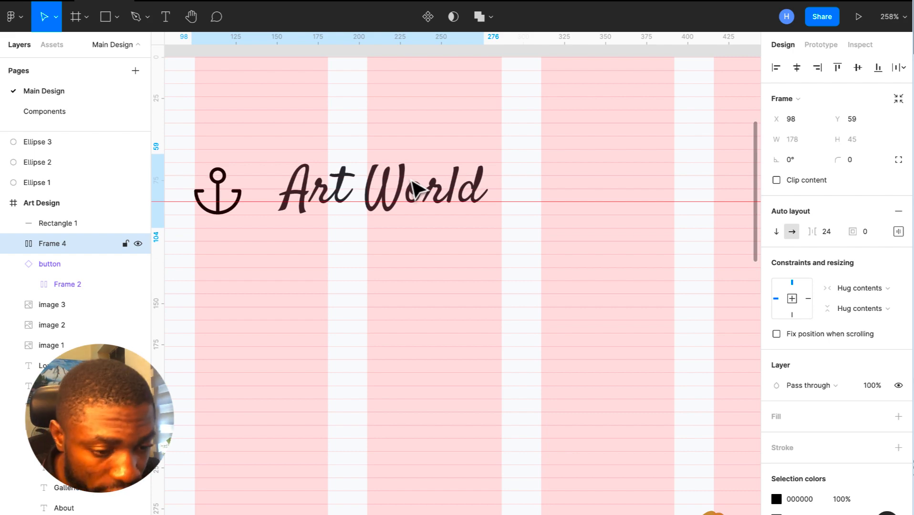
- Nudge the navigation links group up to Y 44
{"action": "scroll", "coordinate": [415, 188], "scroll_direction": "down", "scroll_amount": 5}
{"action": "scroll", "coordinate": [414, 187], "scroll_direction": "right", "scroll_amount": 5}
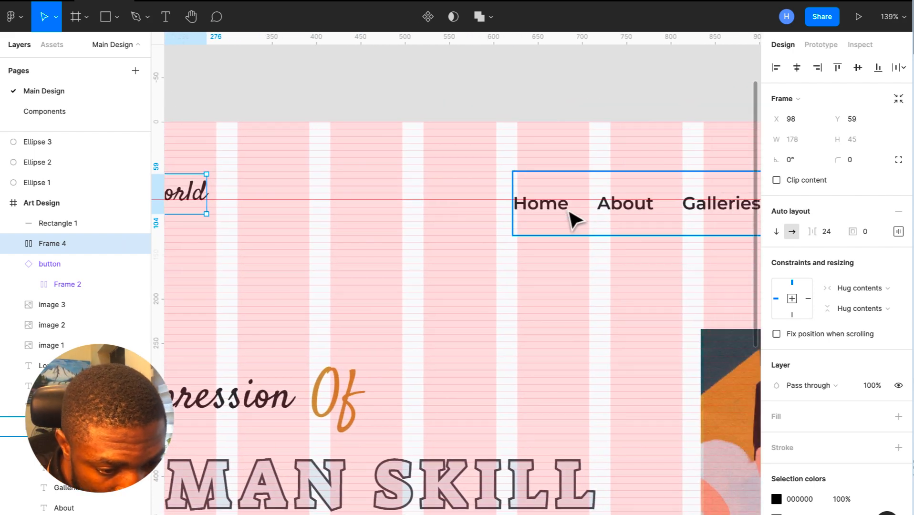
{"action": "left_click", "coordinate": [571, 217]}
{"action": "scroll", "coordinate": [572, 218], "scroll_direction": "up", "scroll_amount": 3}
{"action": "key", "text": "Up"}
{"action": "key", "text": "Up"}
{"action": "key", "text": "Up"}
{"action": "key", "text": "Up"}
{"action": "key", "text": "Up"}
{"action": "key", "text": "Up"}
{"action": "key", "text": "Up"}
{"action": "key", "text": "Up"}
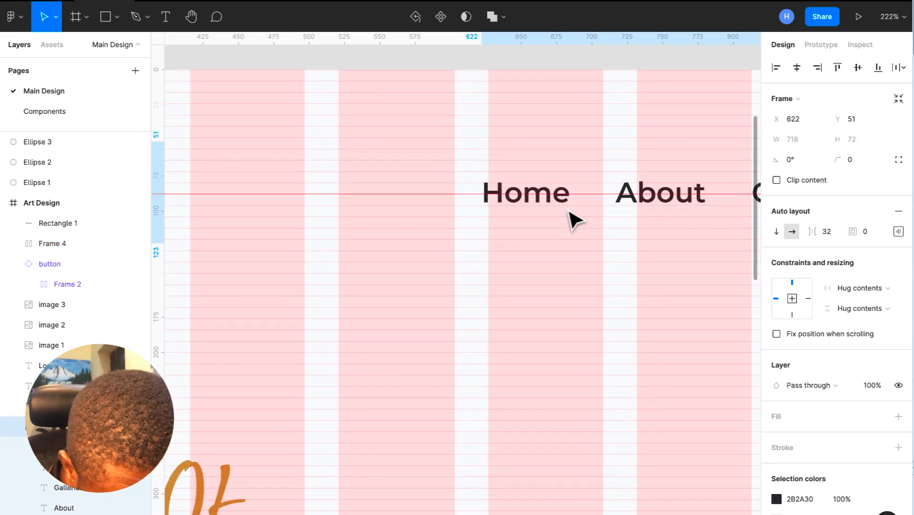
{"action": "key", "text": "Up"}
{"action": "key", "text": "Up"}
{"action": "key", "text": "Up"}
{"action": "key", "text": "Up"}
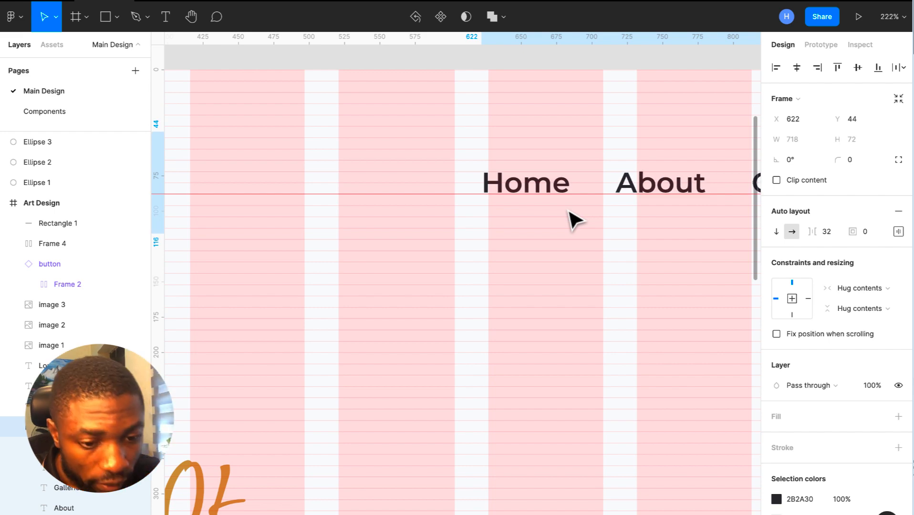
{"action": "left_click", "coordinate": [451, 193]}
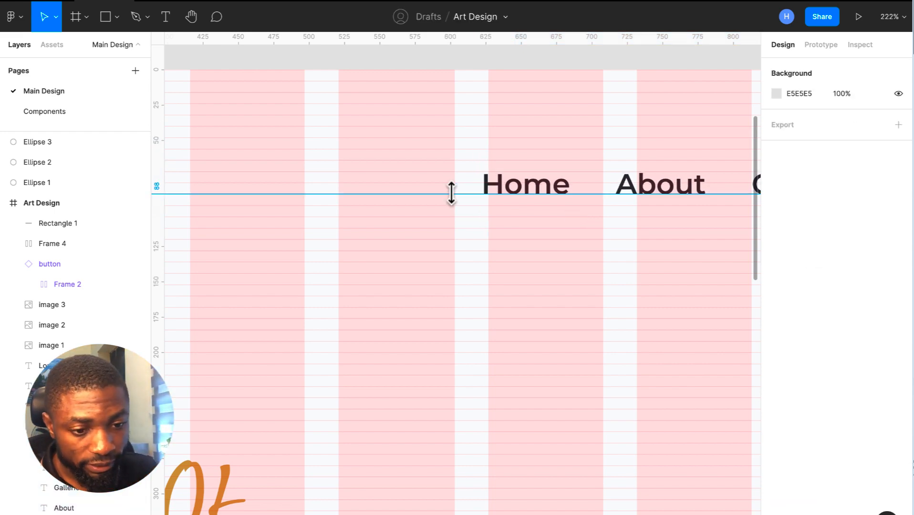
- Select the Art Design frame and zoom to fit it in view
{"action": "left_click", "coordinate": [452, 198]}
{"action": "key", "text": "shift+2"}
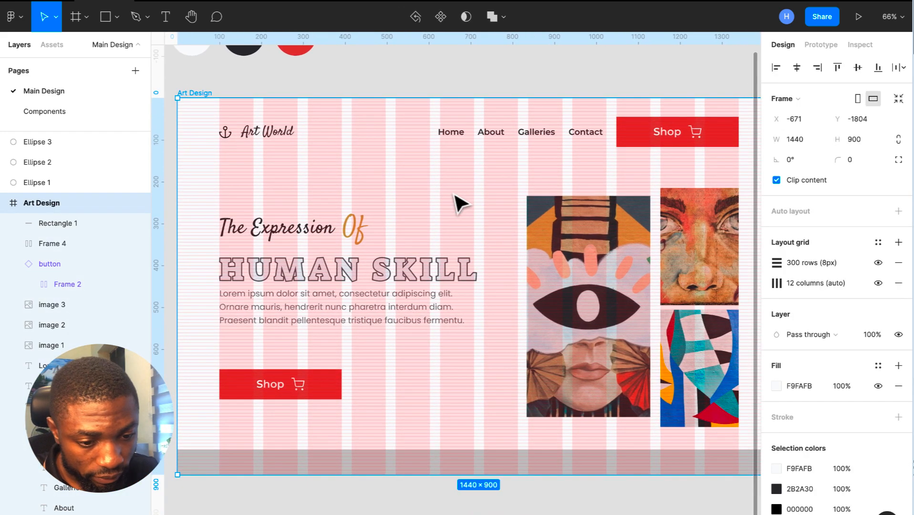
{"action": "scroll", "coordinate": [460, 206], "scroll_direction": "down", "scroll_amount": 3}
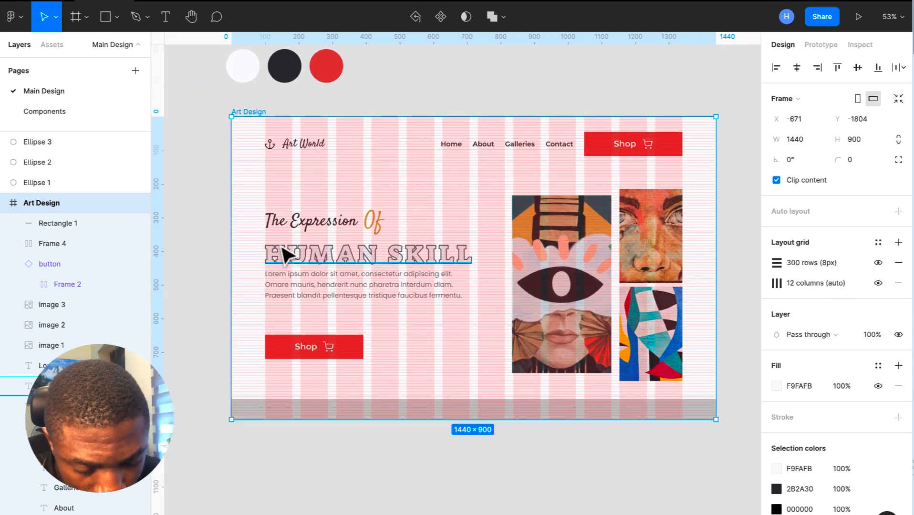
{"action": "scroll", "coordinate": [286, 253], "scroll_direction": "up", "scroll_amount": 5}
{"action": "scroll", "coordinate": [292, 253], "scroll_direction": "down", "scroll_amount": 4}
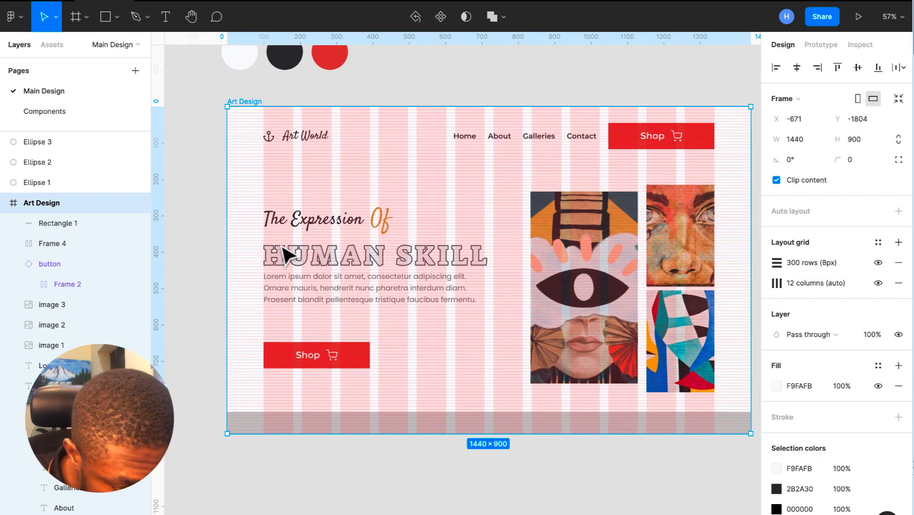
- Trim the tall left collage image to 292 wide and nudge it up to Y 232
{"action": "left_click", "coordinate": [571, 269]}
{"action": "scroll", "coordinate": [571, 269], "scroll_direction": "up", "scroll_amount": 5}
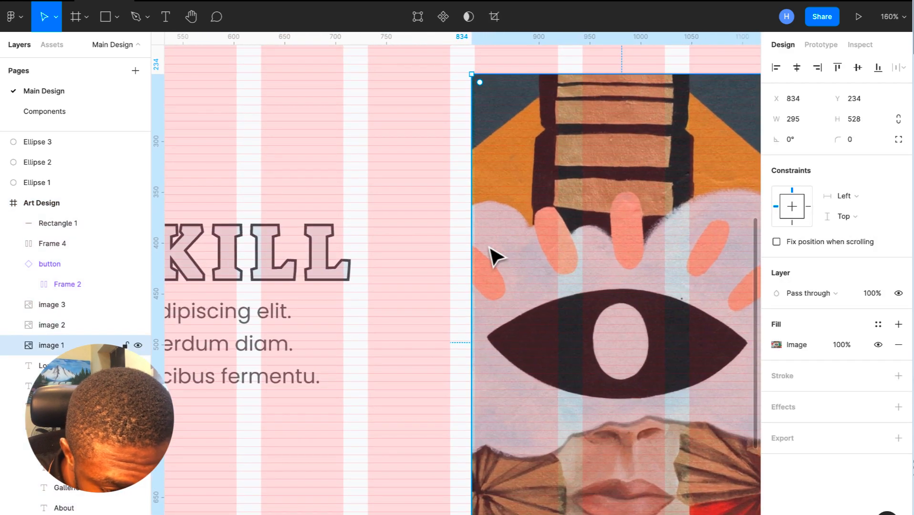
{"action": "left_click_drag", "start_coordinate": [476, 238], "coordinate": [476, 239]}
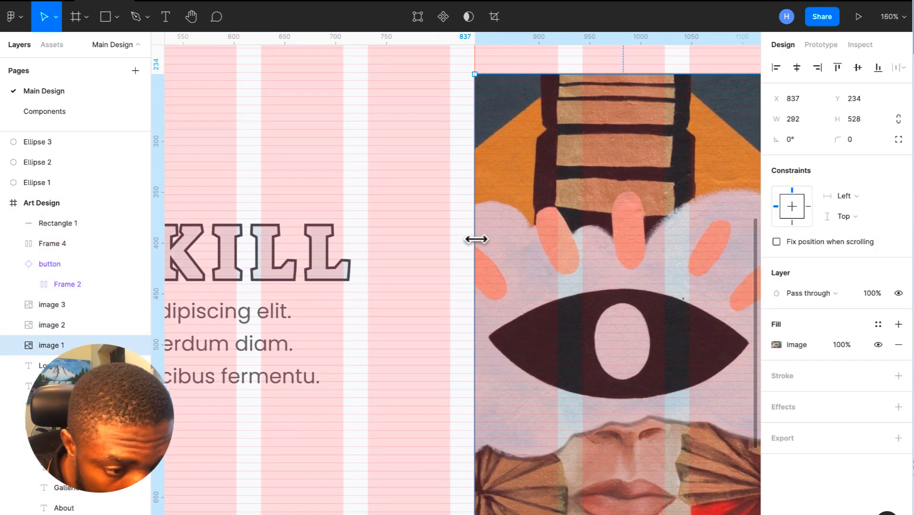
{"action": "scroll", "coordinate": [475, 240], "scroll_direction": "down", "scroll_amount": 5}
{"action": "scroll", "coordinate": [477, 241], "scroll_direction": "up", "scroll_amount": 2}
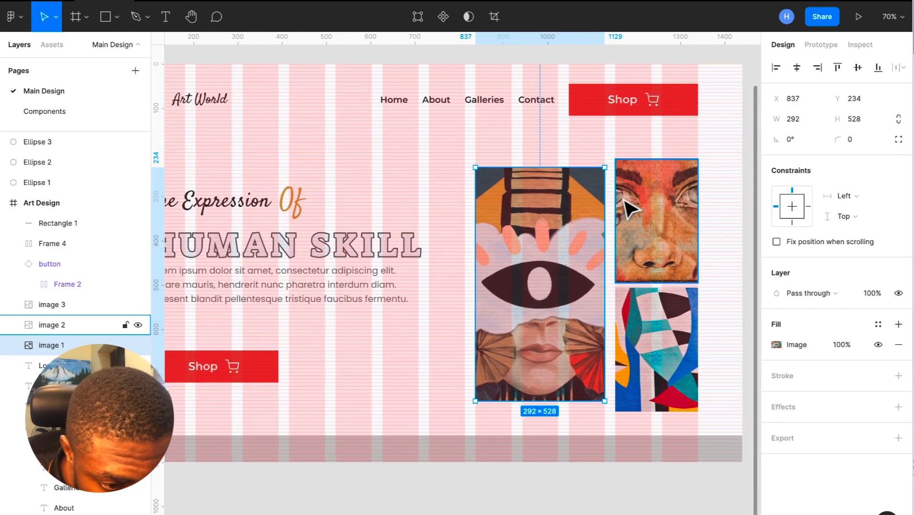
{"action": "scroll", "coordinate": [630, 209], "scroll_direction": "up", "scroll_amount": 6}
{"action": "scroll", "coordinate": [630, 209], "scroll_direction": "down", "scroll_amount": 4}
{"action": "scroll", "coordinate": [629, 209], "scroll_direction": "up", "scroll_amount": 3}
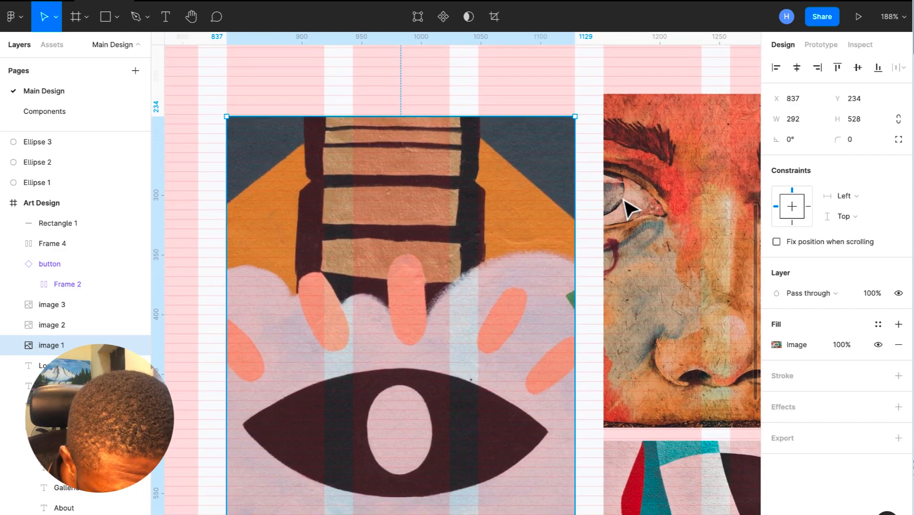
{"action": "key", "text": "Up"}
{"action": "key", "text": "Up"}
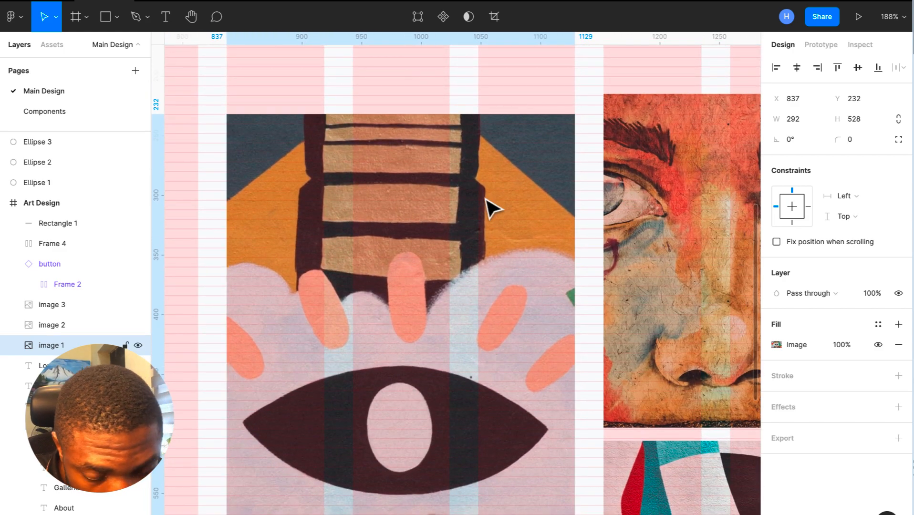
{"action": "scroll", "coordinate": [487, 201], "scroll_direction": "down", "scroll_amount": 8}
{"action": "scroll", "coordinate": [487, 201], "scroll_direction": "left", "scroll_amount": 3}
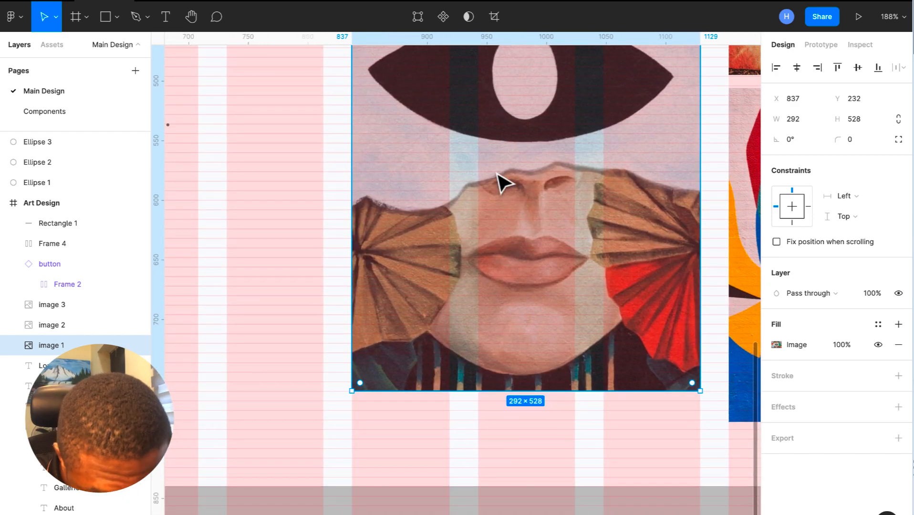
{"action": "scroll", "coordinate": [511, 291], "scroll_direction": "up", "scroll_amount": 4}
{"action": "scroll", "coordinate": [509, 290], "scroll_direction": "down", "scroll_amount": 5}
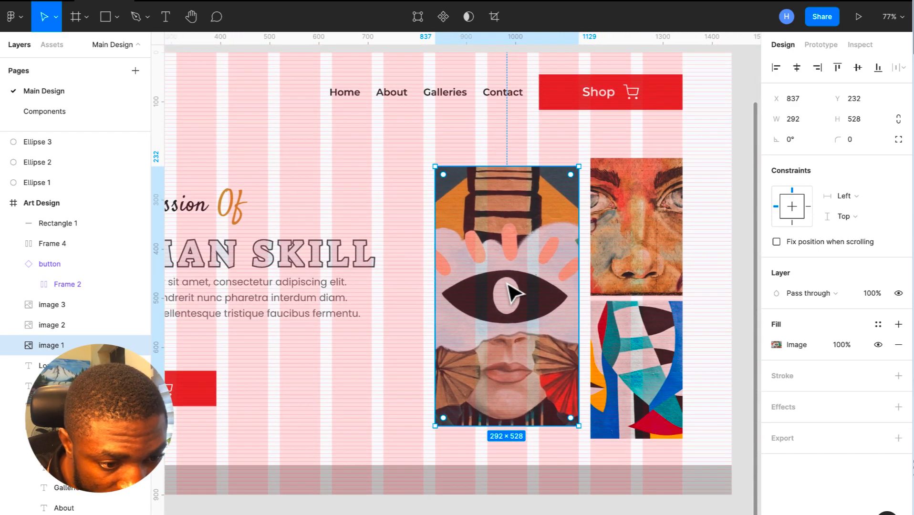
- Move all three collage images up together
{"action": "left_click", "coordinate": [627, 245], "text": "shift"}
{"action": "left_click", "coordinate": [637, 375], "text": "shift"}
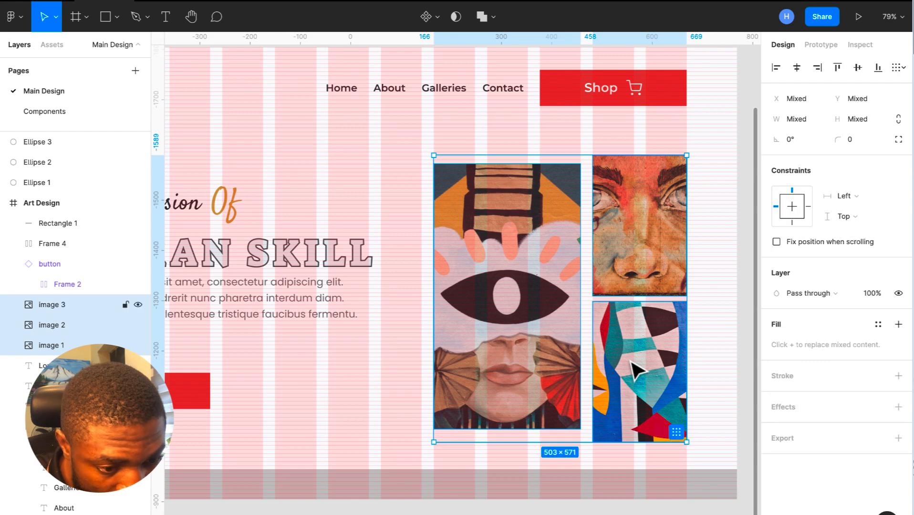
{"action": "key", "text": "shift+Up"}
{"action": "scroll", "coordinate": [719, 301], "scroll_direction": "down", "scroll_amount": 5}
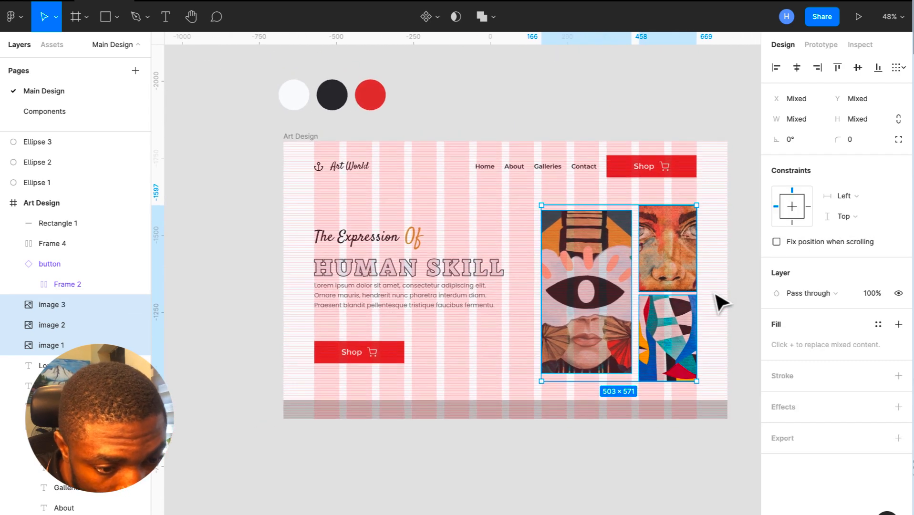
{"action": "scroll", "coordinate": [721, 302], "scroll_direction": "up", "scroll_amount": 5}
- Align the bottom-right abstract image to Y 504
{"action": "left_click", "coordinate": [580, 182]}
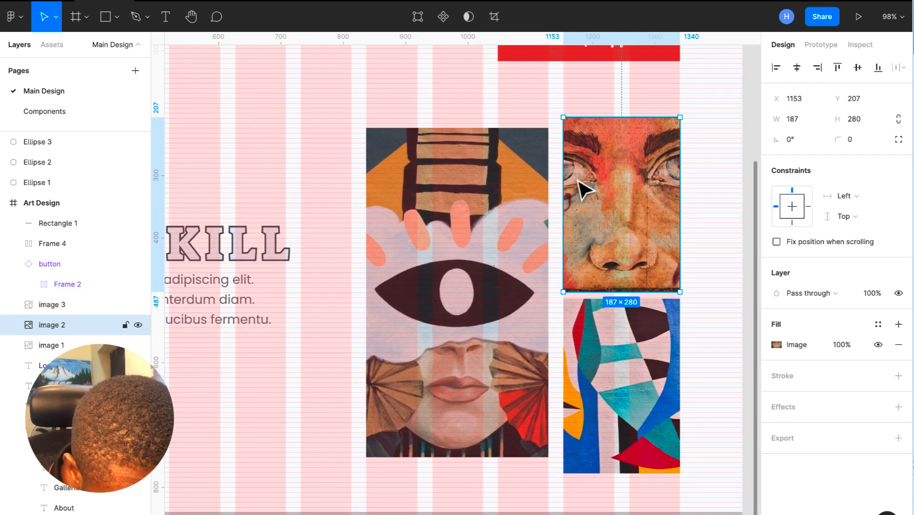
{"action": "scroll", "coordinate": [582, 190], "scroll_direction": "up", "scroll_amount": 2}
{"action": "scroll", "coordinate": [587, 229], "scroll_direction": "down", "scroll_amount": 3}
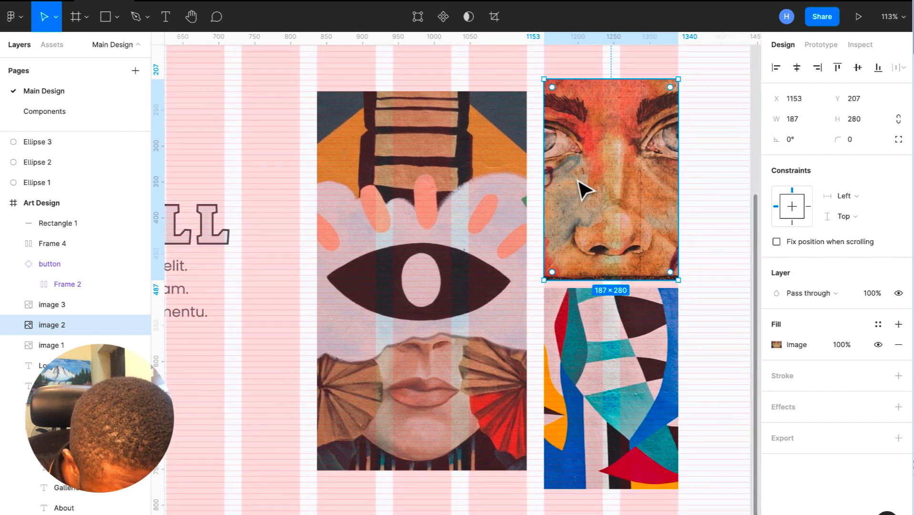
{"action": "left_click", "coordinate": [600, 343]}
{"action": "key", "text": "Up"}
{"action": "key", "text": "Up"}
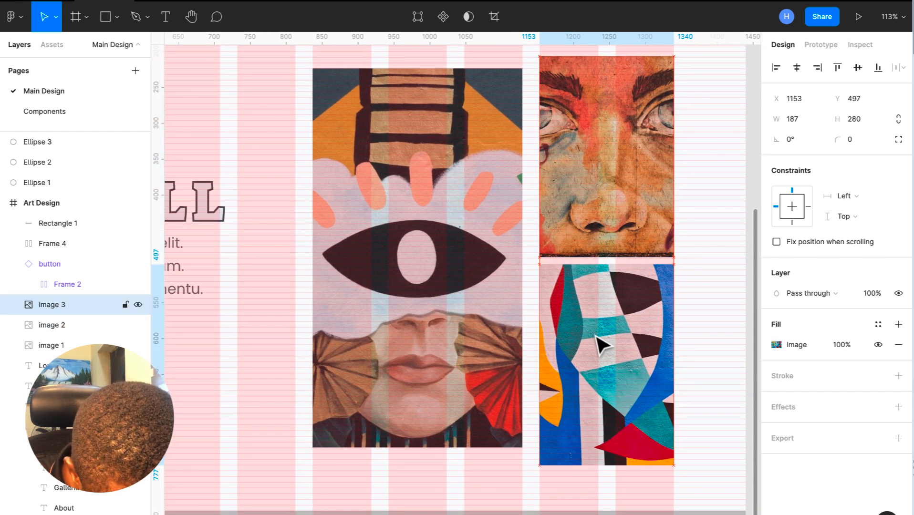
{"action": "key", "text": "Down"}
{"action": "key", "text": "Up"}
{"action": "key", "text": "Down"}
{"action": "key", "text": "Down"}
{"action": "key", "text": "Down"}
{"action": "key", "text": "Down"}
{"action": "key", "text": "Down"}
{"action": "key", "text": "Down"}
{"action": "key", "text": "Down"}
{"action": "key", "text": "Down"}
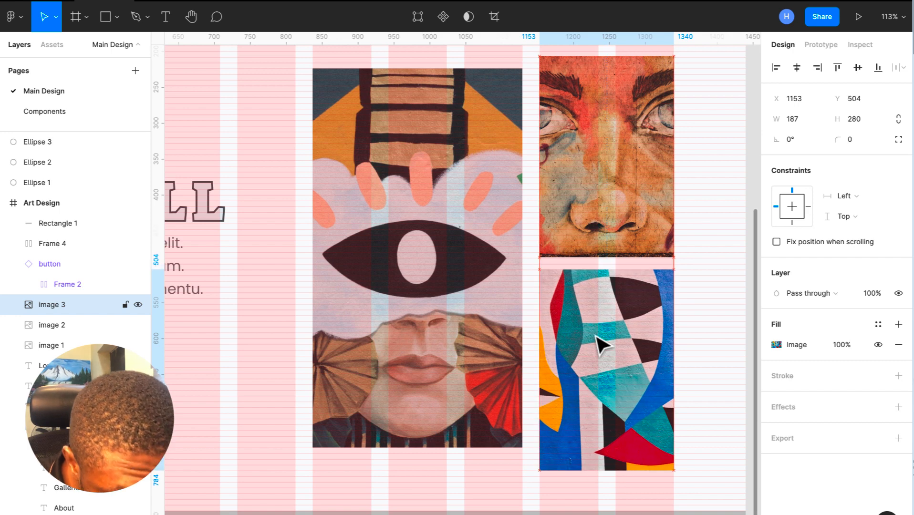
{"action": "scroll", "coordinate": [606, 286], "scroll_direction": "up", "scroll_amount": 3}
- Align the top-right face image to Y 208
{"action": "left_click", "coordinate": [619, 267]}
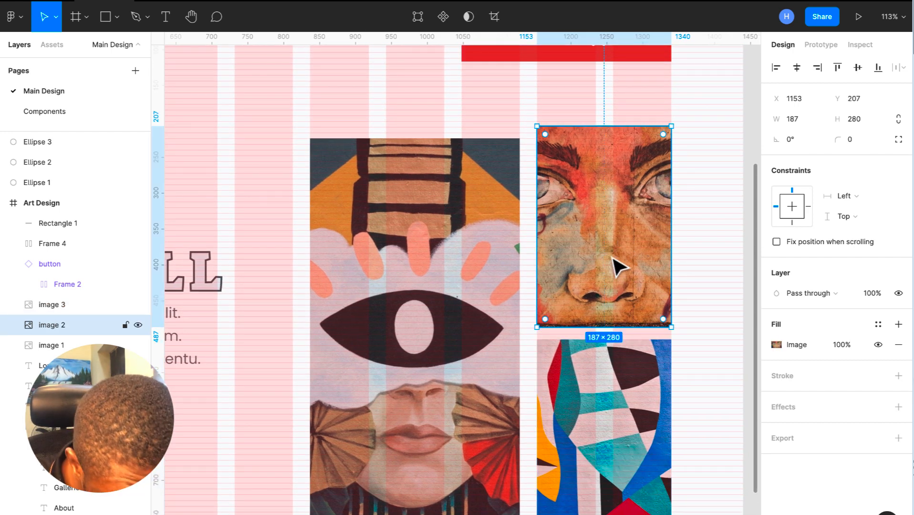
{"action": "key", "text": "Up"}
{"action": "key", "text": "Up"}
{"action": "key", "text": "Up"}
{"action": "key", "text": "Up"}
{"action": "key", "text": "Up"}
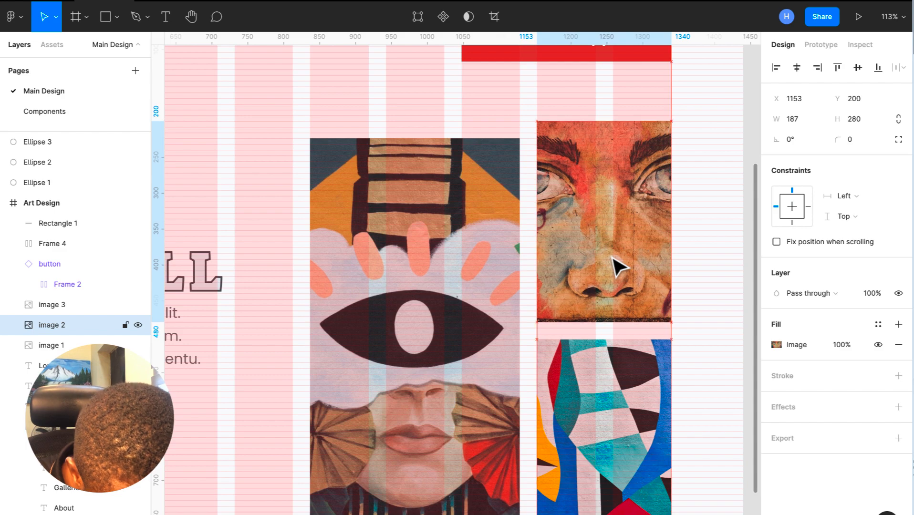
{"action": "key", "text": "Down"}
{"action": "key", "text": "Down"}
{"action": "key", "text": "Down"}
{"action": "key", "text": "Down"}
{"action": "key", "text": "Down"}
{"action": "key", "text": "Down"}
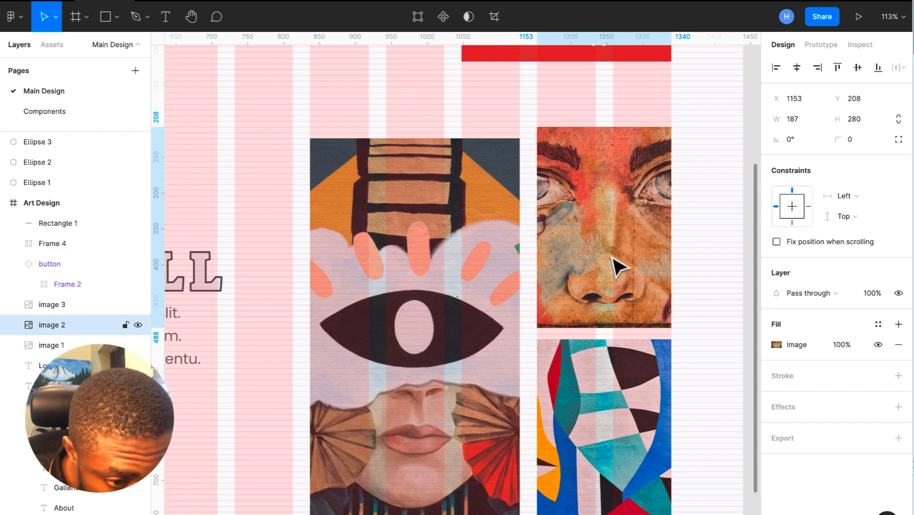
{"action": "scroll", "coordinate": [612, 258], "scroll_direction": "down", "scroll_amount": 5}
{"action": "scroll", "coordinate": [612, 258], "scroll_direction": "up", "scroll_amount": 5}
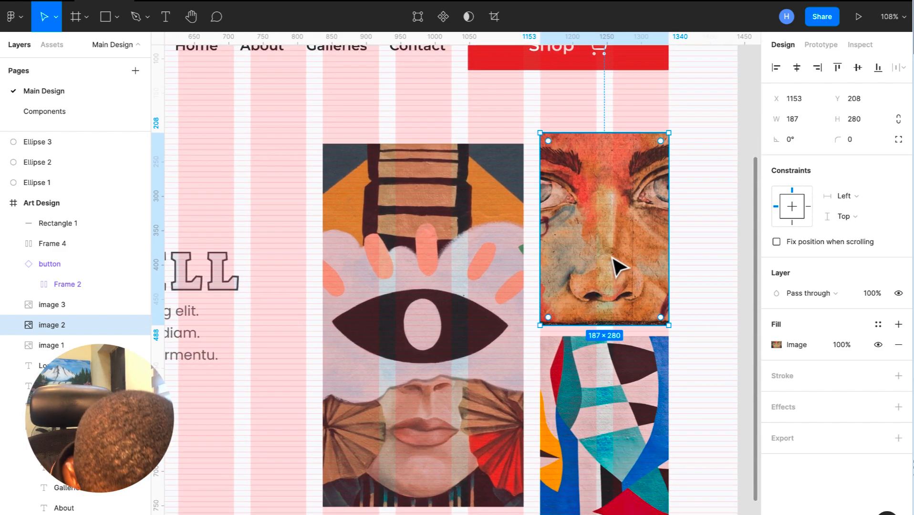
{"action": "scroll", "coordinate": [612, 258], "scroll_direction": "down", "scroll_amount": 3}
- Try nudging both right-hand images up together, then undo the move
{"action": "left_click", "coordinate": [613, 291]}
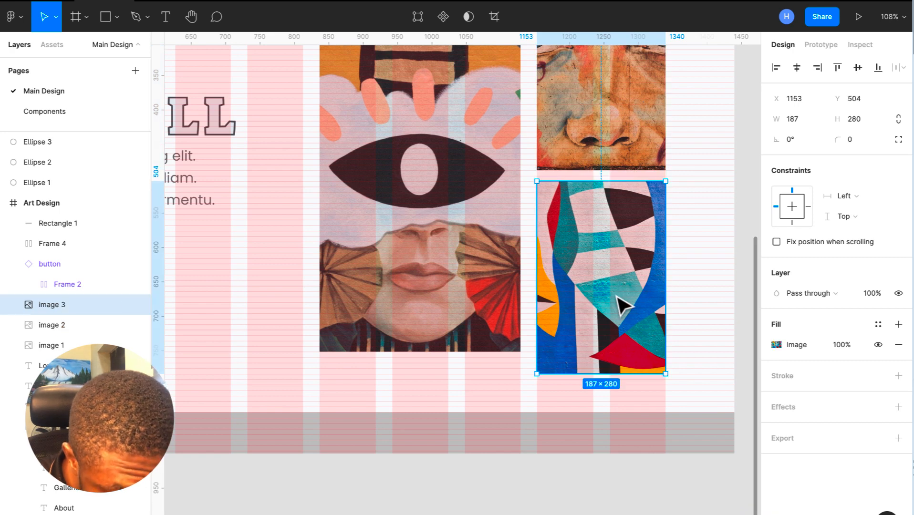
{"action": "left_click", "coordinate": [610, 112], "text": "shift"}
{"action": "key", "text": "shift+Up"}
{"action": "key", "text": "shift+Up"}
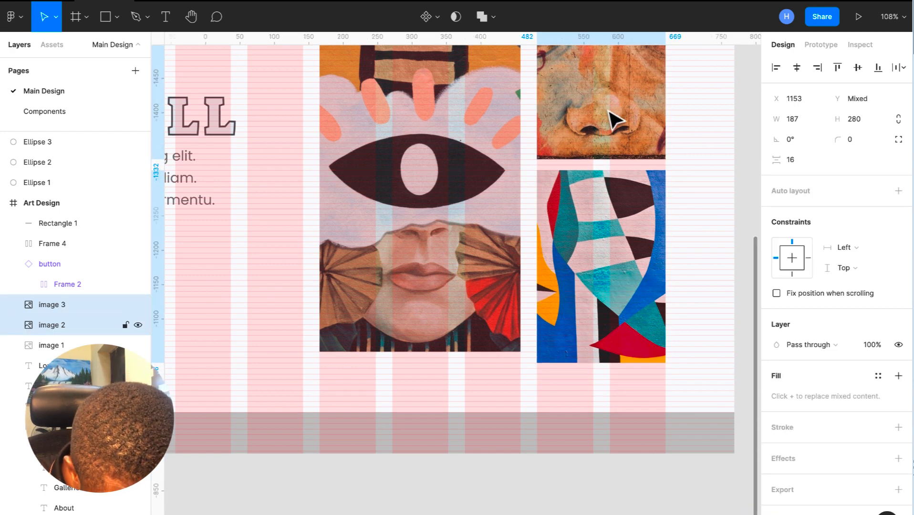
{"action": "key", "text": "ctrl+z"}
{"action": "scroll", "coordinate": [614, 122], "scroll_direction": "down", "scroll_amount": 5}
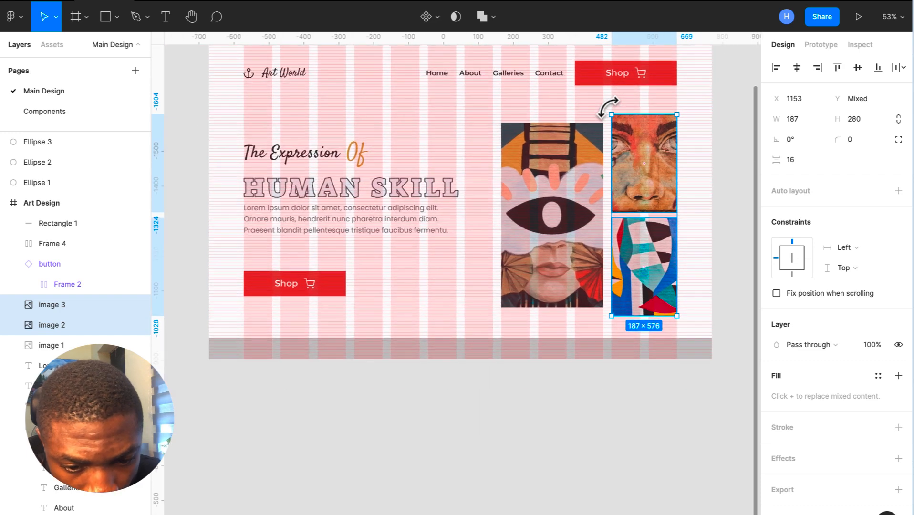
{"action": "scroll", "coordinate": [607, 112], "scroll_direction": "up", "scroll_amount": 2}
- Nudge HUMAN SKILL up to Y 354 and the Lorem ipsum paragraph to Y 450
{"action": "left_click", "coordinate": [271, 196]}
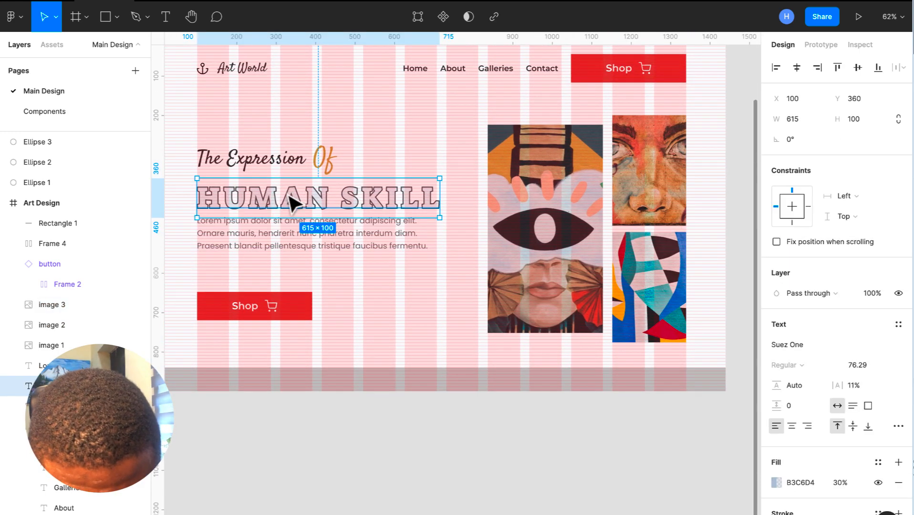
{"action": "scroll", "coordinate": [248, 208], "scroll_direction": "up", "scroll_amount": 10}
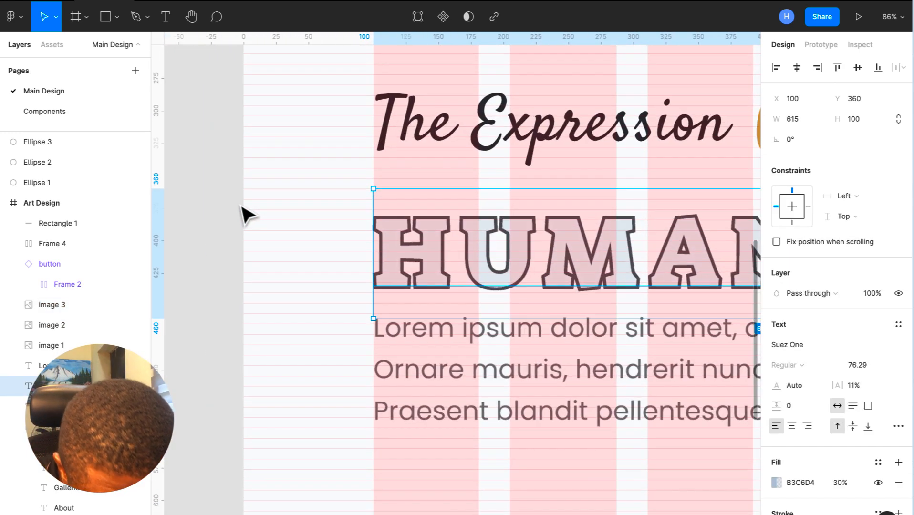
{"action": "key", "text": "Up"}
{"action": "key", "text": "Up"}
{"action": "key", "text": "Up"}
{"action": "key", "text": "Up"}
{"action": "key", "text": "Up"}
{"action": "key", "text": "Up"}
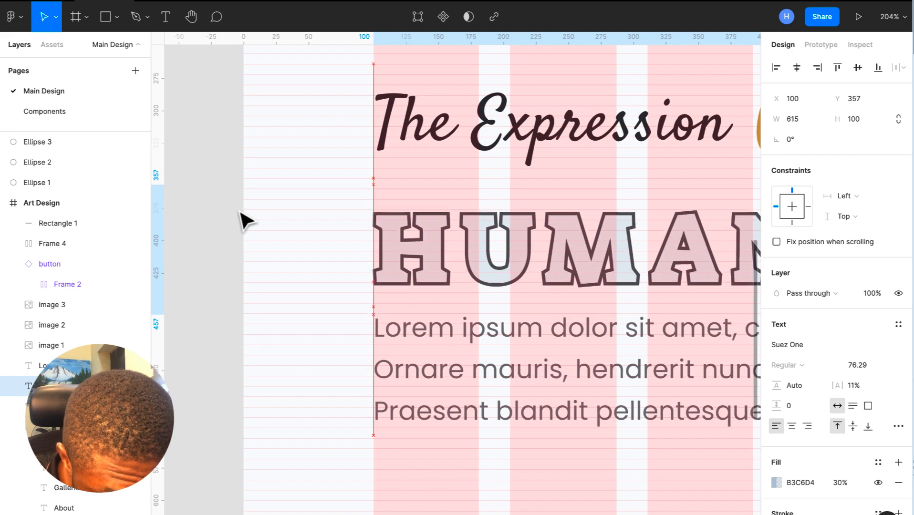
{"action": "scroll", "coordinate": [246, 219], "scroll_direction": "down", "scroll_amount": 3}
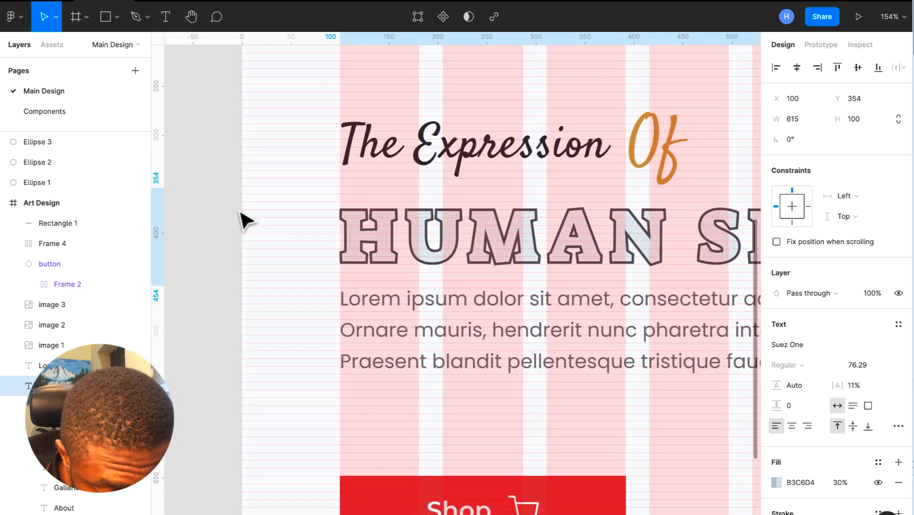
{"action": "left_click", "coordinate": [379, 319]}
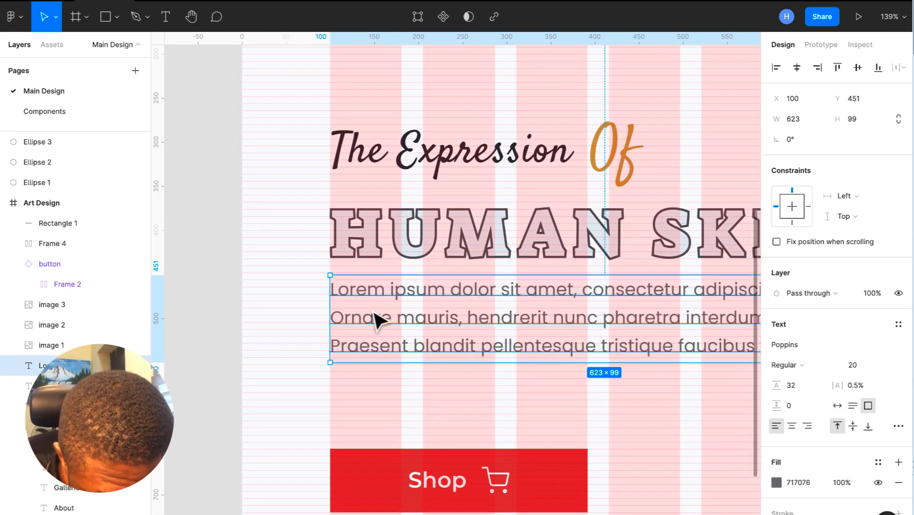
{"action": "scroll", "coordinate": [380, 319], "scroll_direction": "up", "scroll_amount": 5}
{"action": "key", "text": "Up"}
{"action": "key", "text": "Up"}
{"action": "key", "text": "Up"}
{"action": "key", "text": "Down"}
{"action": "key", "text": "Down"}
{"action": "scroll", "coordinate": [379, 318], "scroll_direction": "down", "scroll_amount": 5}
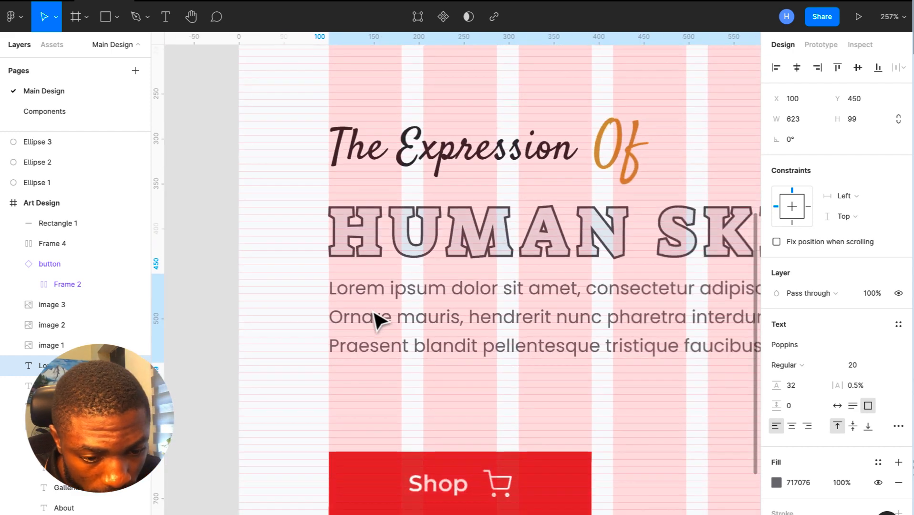
{"action": "scroll", "coordinate": [377, 320], "scroll_direction": "down", "scroll_amount": 6}
{"action": "scroll", "coordinate": [376, 320], "scroll_direction": "up", "scroll_amount": 2}
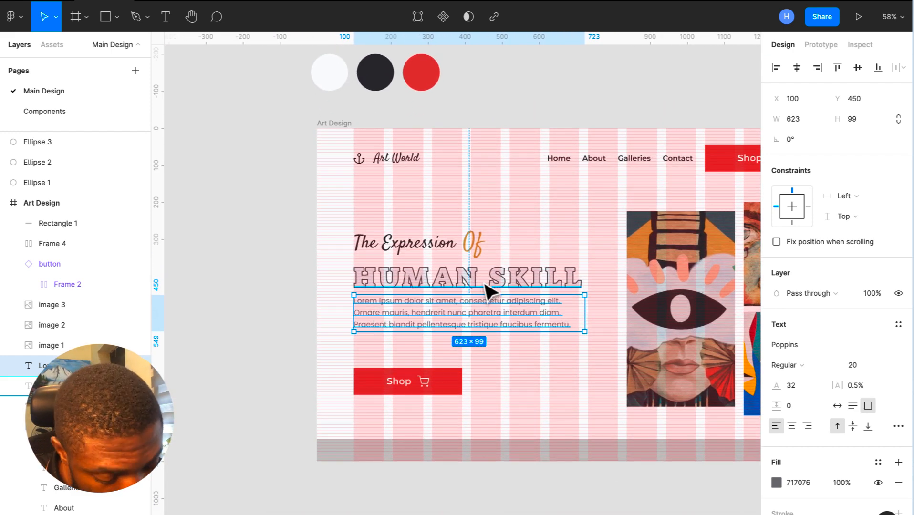
- Move HUMAN SKILL up to Y 338 and the Shop button up to Y 600
{"action": "left_click", "coordinate": [488, 286]}
{"action": "key", "text": "Up"}
{"action": "key", "text": "Up"}
{"action": "key", "text": "Up"}
{"action": "key", "text": "Up"}
{"action": "key", "text": "Up"}
{"action": "key", "text": "Up"}
{"action": "key", "text": "Up"}
{"action": "key", "text": "Up"}
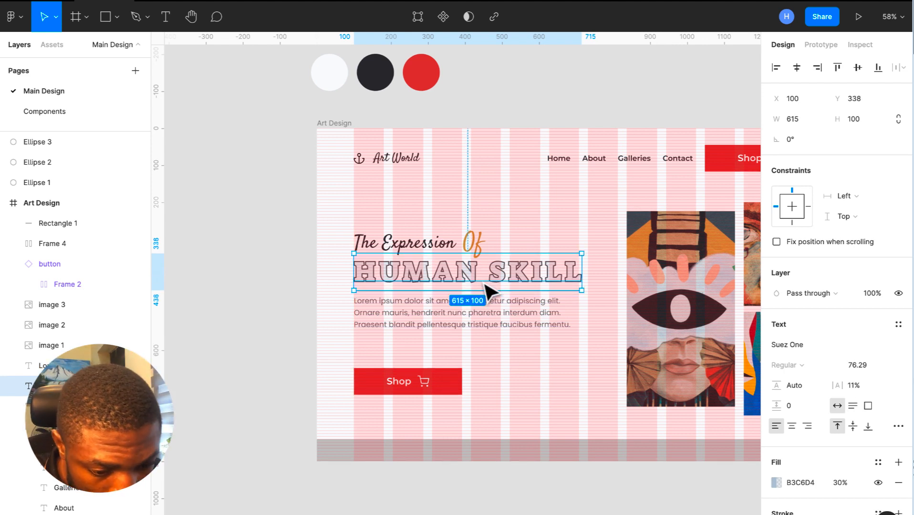
{"action": "left_click", "coordinate": [449, 378]}
{"action": "key", "text": "shift+Up"}
{"action": "key", "text": "shift+Up"}
{"action": "key", "text": "shift+Up"}
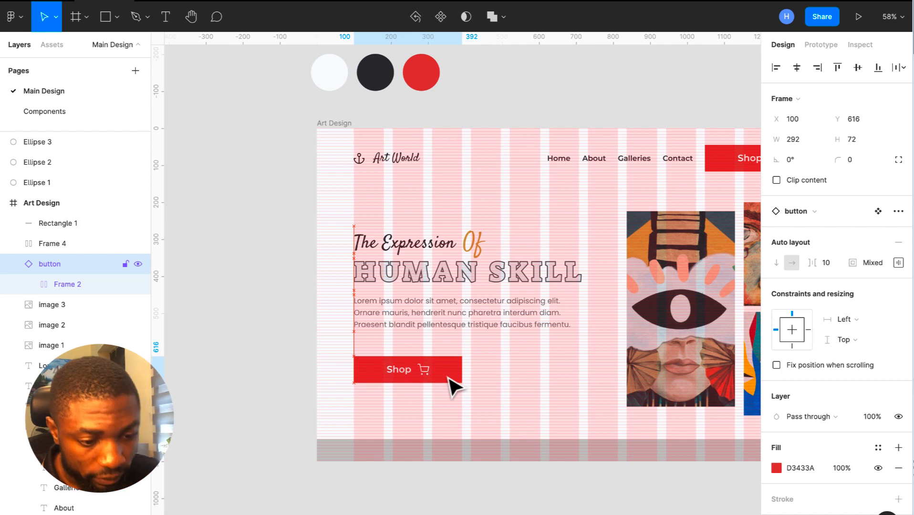
{"action": "key", "text": "Up"}
{"action": "key", "text": "Up"}
{"action": "key", "text": "Up"}
{"action": "key", "text": "Up"}
{"action": "key", "text": "Up"}
{"action": "key", "text": "Up"}
{"action": "key", "text": "Up"}
{"action": "key", "text": "Up"}
{"action": "key", "text": "shift+Up"}
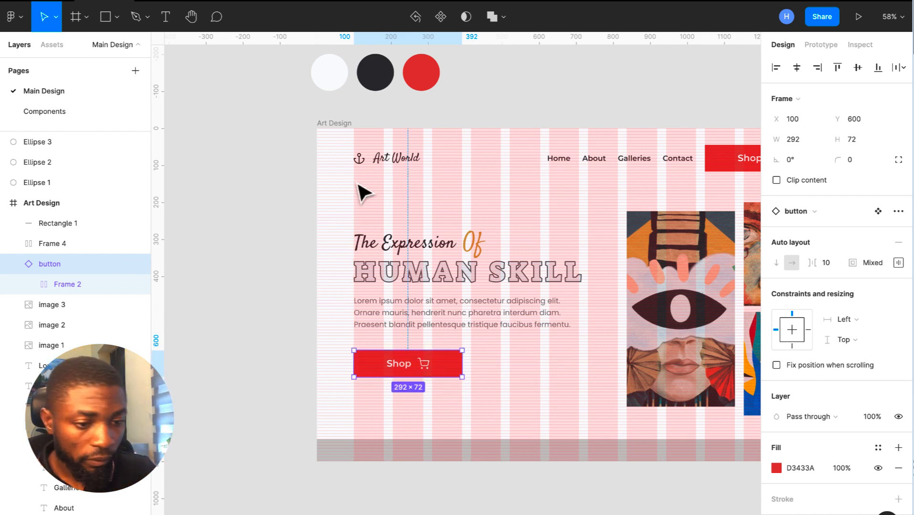
{"action": "left_click", "coordinate": [329, 124]}
{"action": "left_click", "coordinate": [878, 263]}
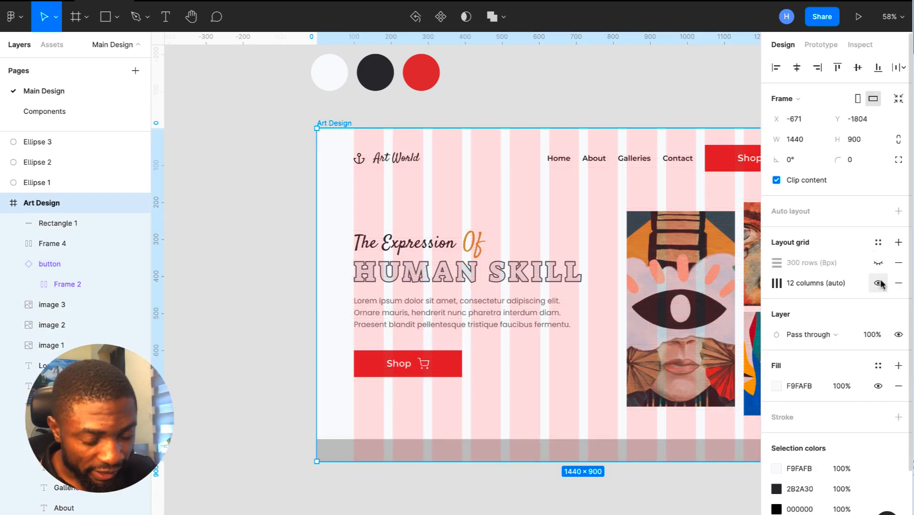
{"action": "left_click", "coordinate": [878, 283]}
{"action": "scroll", "coordinate": [455, 310], "scroll_direction": "right", "scroll_amount": 1}
{"action": "scroll", "coordinate": [454, 311], "scroll_direction": "right", "scroll_amount": 10}
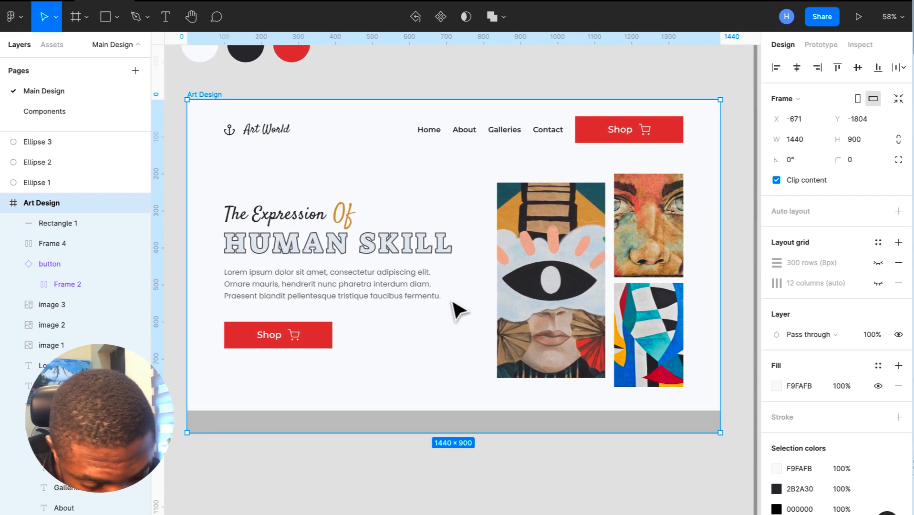
{"action": "left_click", "coordinate": [395, 251]}
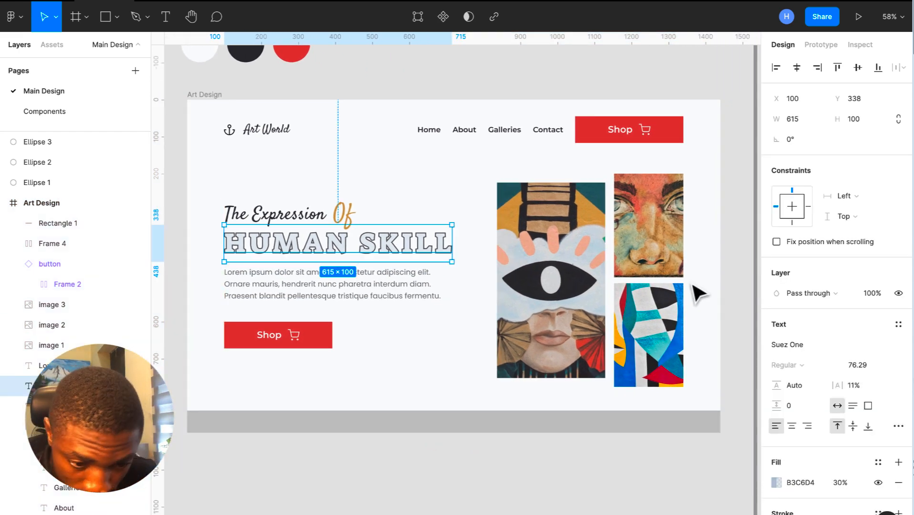
{"action": "left_click", "coordinate": [678, 457]}
{"action": "left_click", "coordinate": [629, 425]}
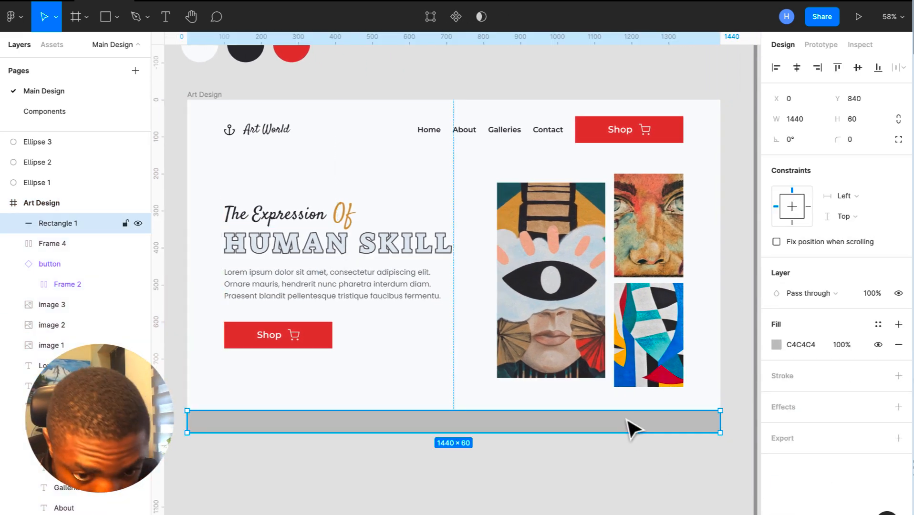
{"action": "left_click", "coordinate": [571, 474]}
{"action": "left_click", "coordinate": [205, 95]}
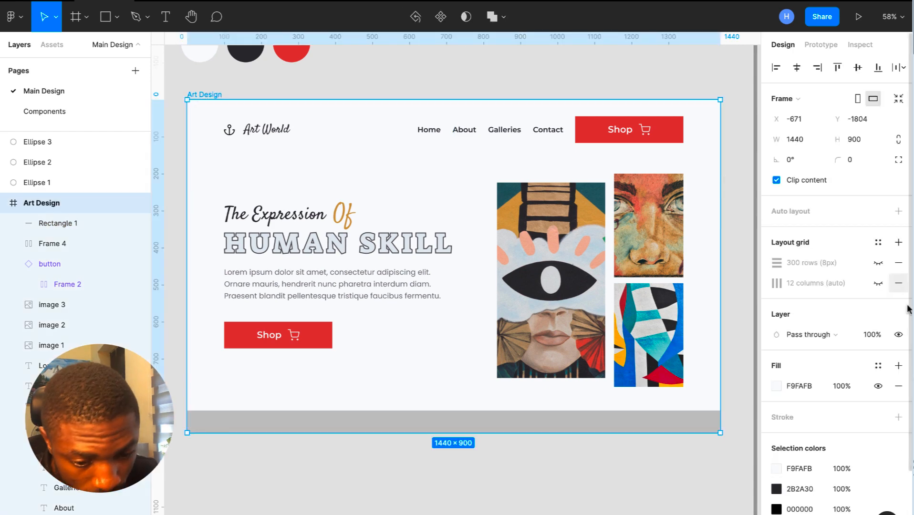
{"action": "left_click", "coordinate": [879, 283]}
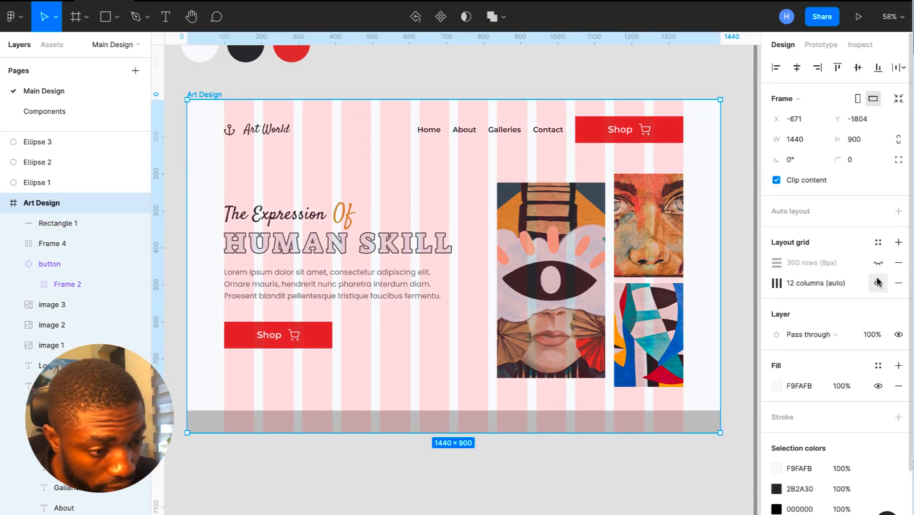
{"action": "left_click", "coordinate": [878, 283]}
{"action": "left_click", "coordinate": [878, 262]}
{"action": "scroll", "coordinate": [239, 420], "scroll_direction": "up", "scroll_amount": 5, "text": "ctrl"}
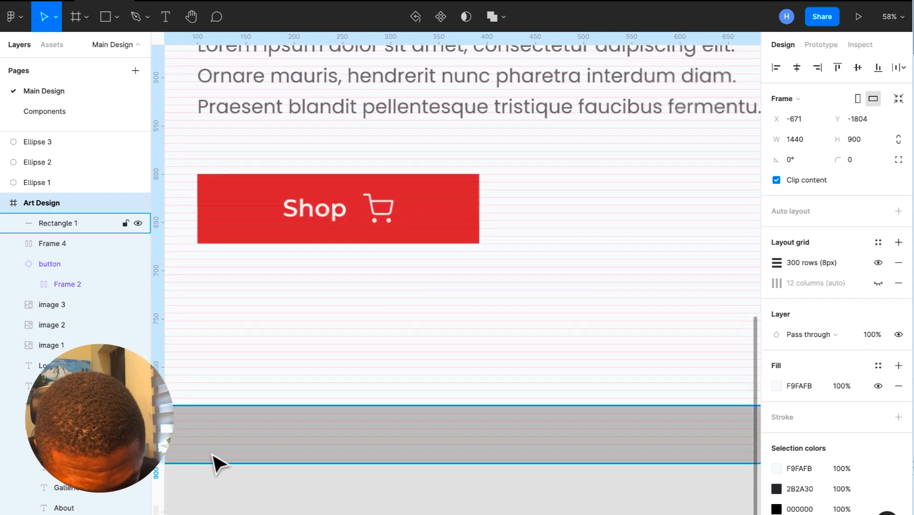
{"action": "left_click", "coordinate": [274, 408]}
{"action": "left_click_drag", "start_coordinate": [275, 408], "coordinate": [275, 403]}
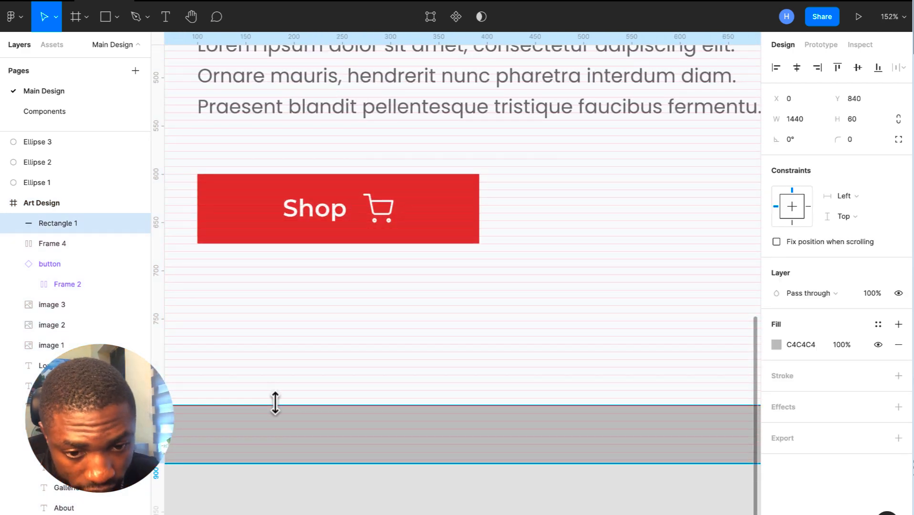
{"action": "scroll", "coordinate": [276, 403], "scroll_direction": "down", "scroll_amount": 5, "text": "ctrl"}
{"action": "left_click", "coordinate": [217, 64]}
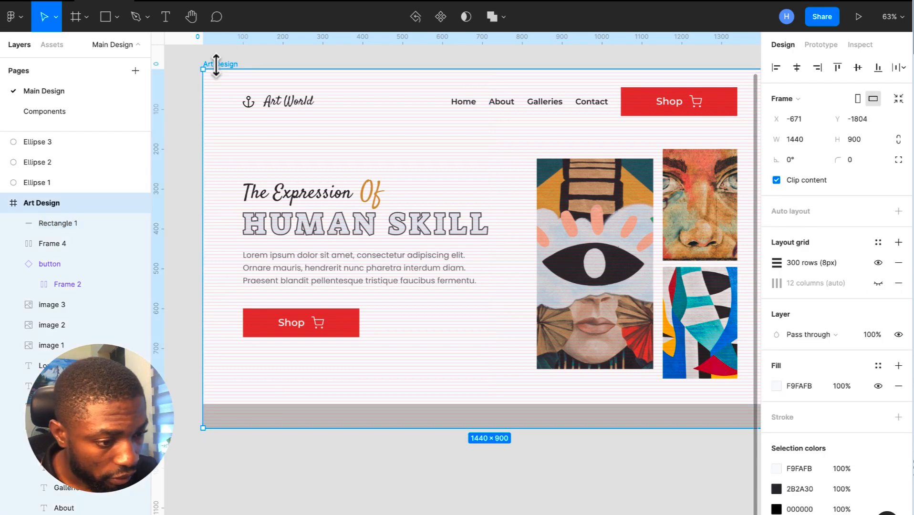
{"action": "left_click", "coordinate": [878, 264]}
{"action": "left_click", "coordinate": [879, 284]}
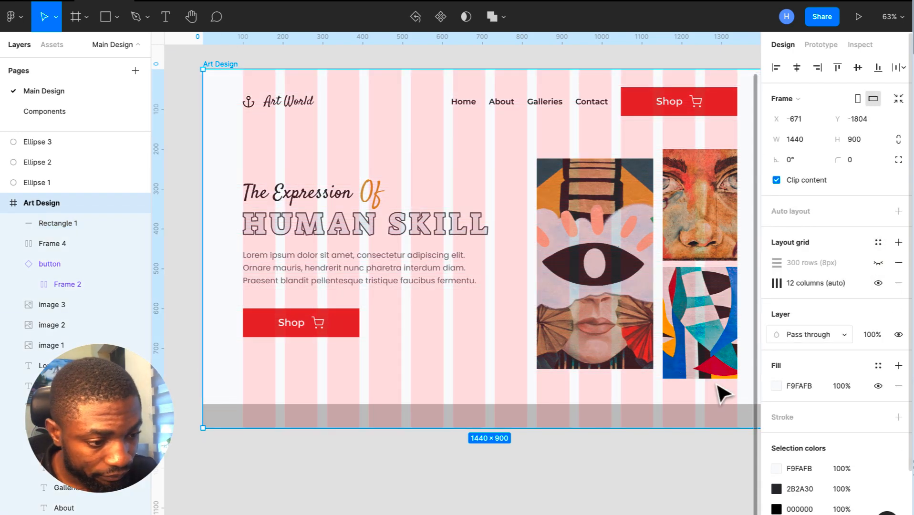
{"action": "left_click", "coordinate": [880, 263]}
{"action": "left_click", "coordinate": [877, 284]}
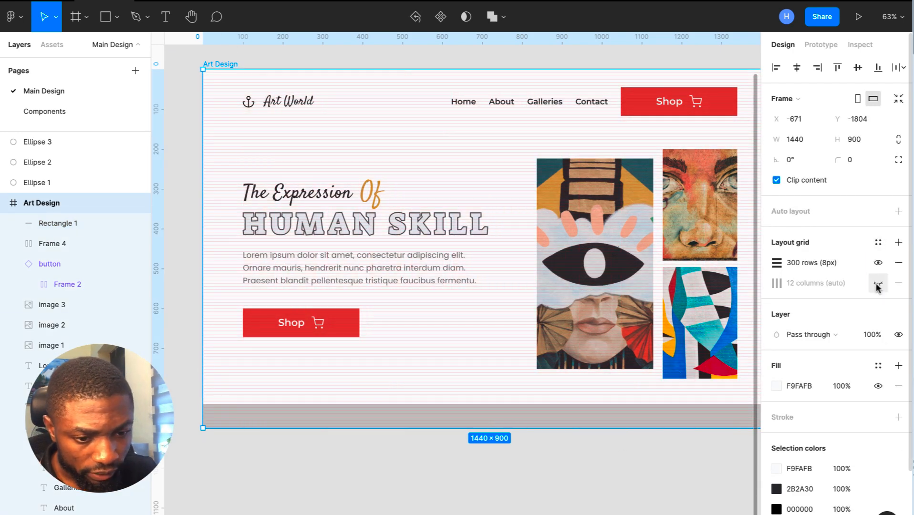
{"action": "left_click", "coordinate": [879, 264]}
{"action": "left_click", "coordinate": [540, 423]}
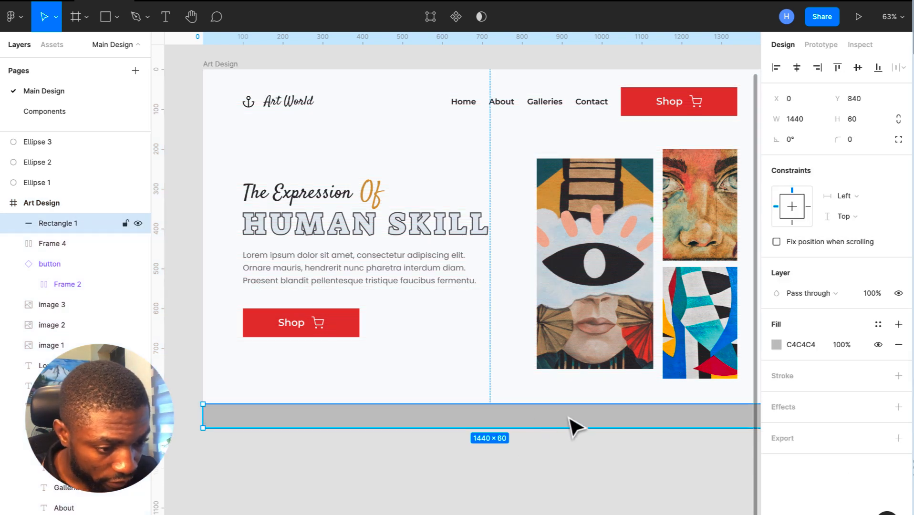
- Sample a pale grey-blue from the design as the bottom bar's fill
{"action": "left_click", "coordinate": [777, 344]}
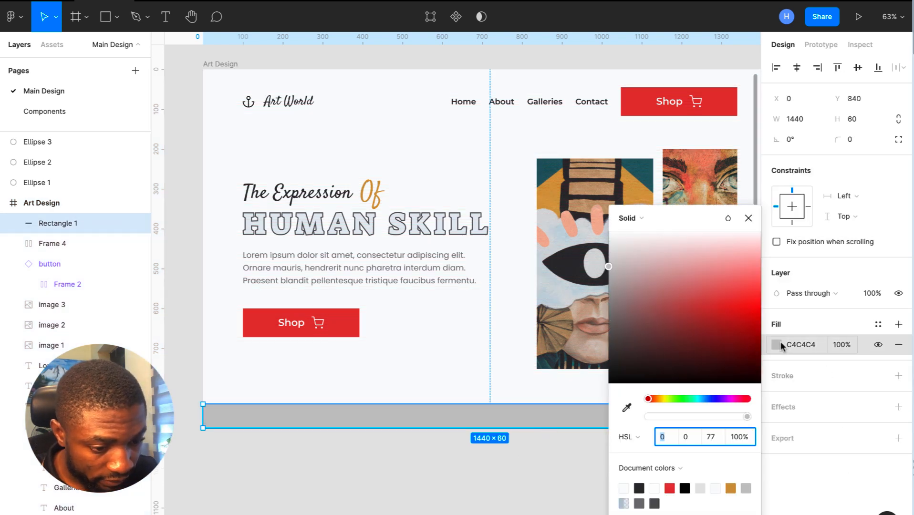
{"action": "left_click", "coordinate": [629, 408]}
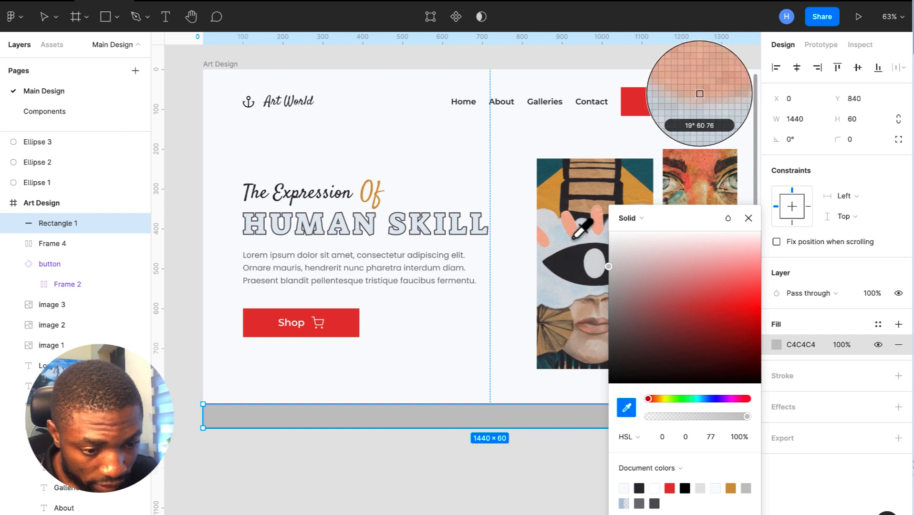
{"action": "left_click", "coordinate": [701, 82]}
{"action": "left_click", "coordinate": [749, 218]}
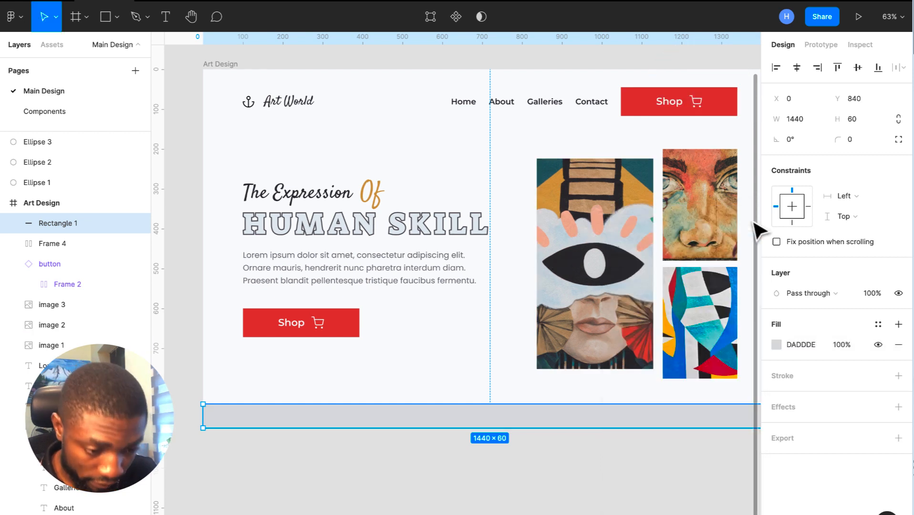
{"action": "left_click", "coordinate": [573, 481]}
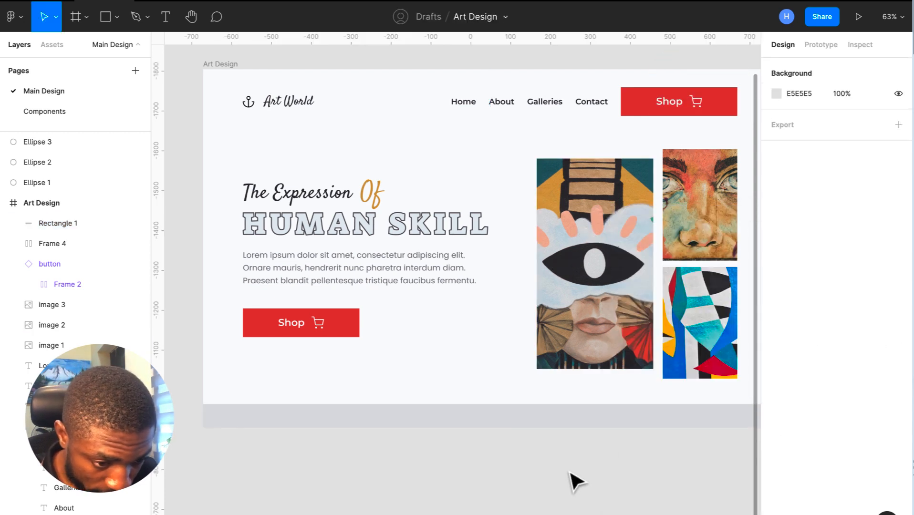
- Resample the bar's fill from image 1 and the HUMAN SKILL heading, settling on DAE0E5
{"action": "left_click", "coordinate": [623, 416]}
{"action": "left_click", "coordinate": [777, 344]}
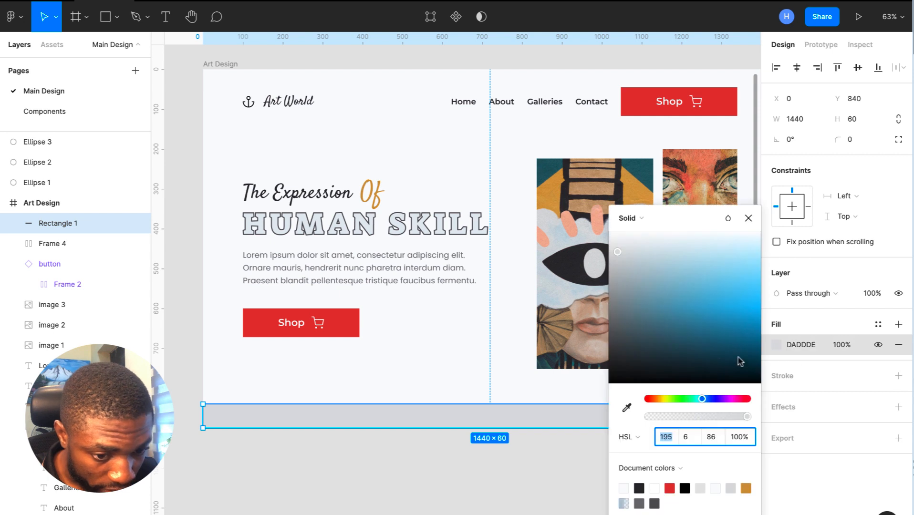
{"action": "left_click", "coordinate": [626, 408]}
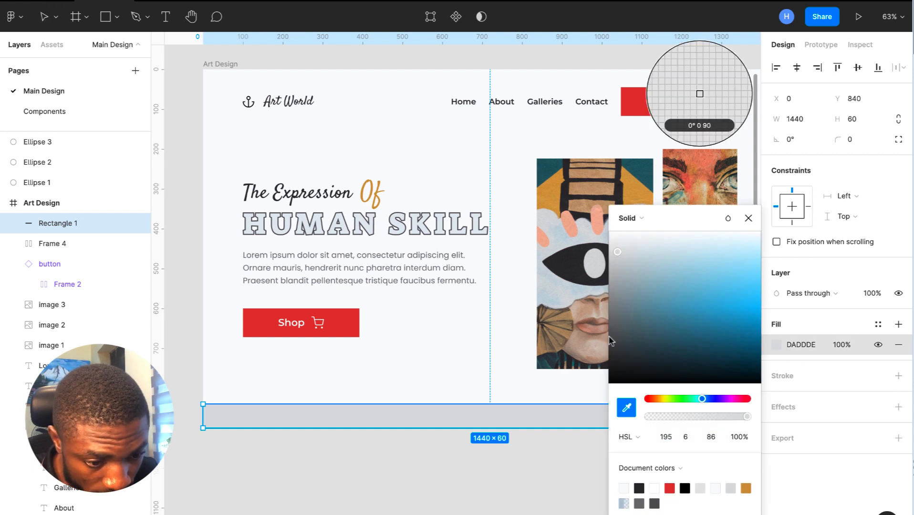
{"action": "left_click", "coordinate": [590, 294]}
{"action": "left_click", "coordinate": [626, 408]}
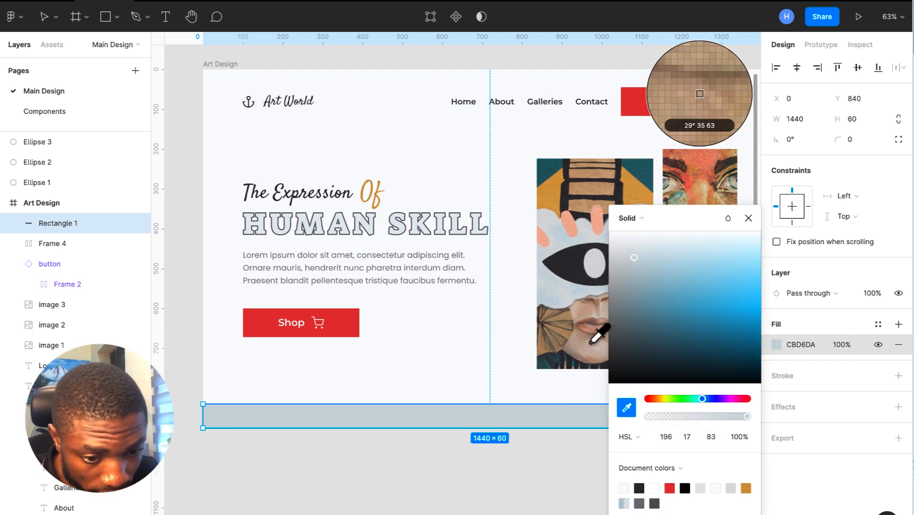
{"action": "left_click", "coordinate": [403, 222]}
{"action": "left_click", "coordinate": [748, 219]}
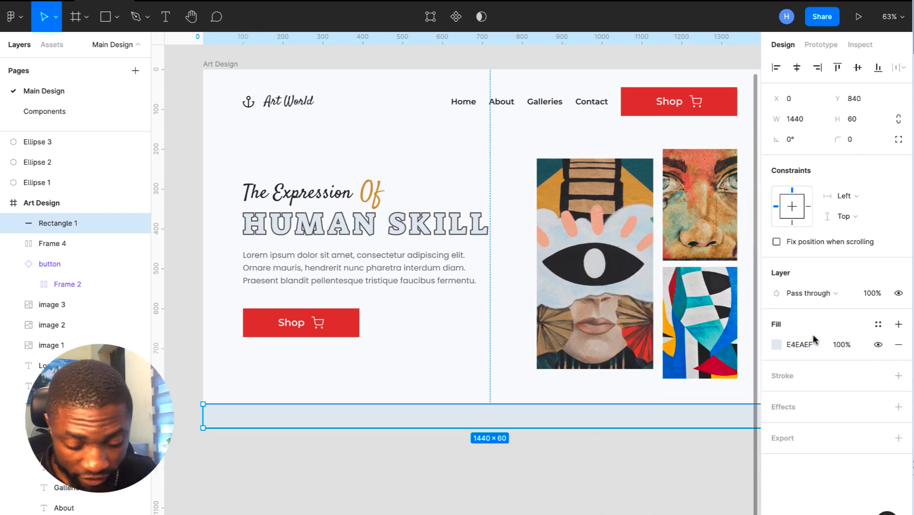
{"action": "key", "text": "shift+Down"}
{"action": "key", "text": "shift+Down"}
{"action": "key", "text": "shift+Up"}
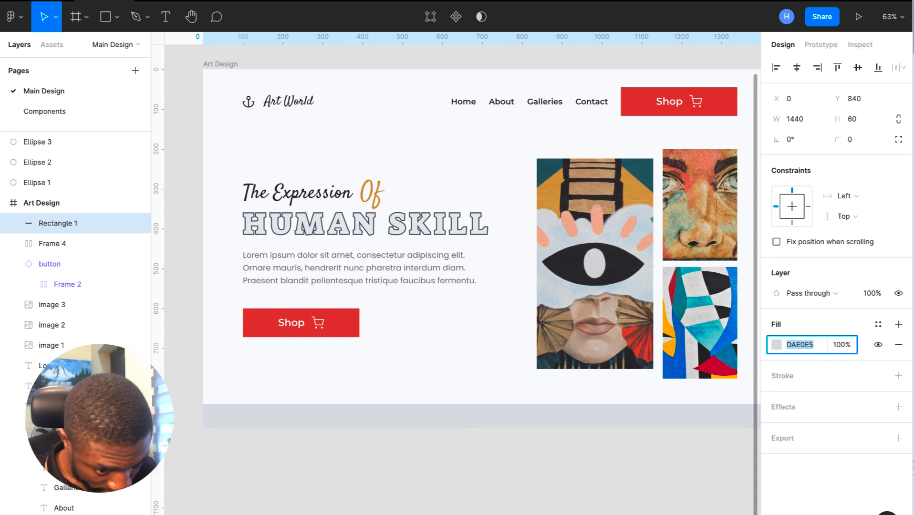
{"action": "left_click", "coordinate": [534, 476]}
- Show the 8px row layout grid on the Art Design frame
{"action": "scroll", "coordinate": [534, 476], "scroll_direction": "right", "scroll_amount": 2}
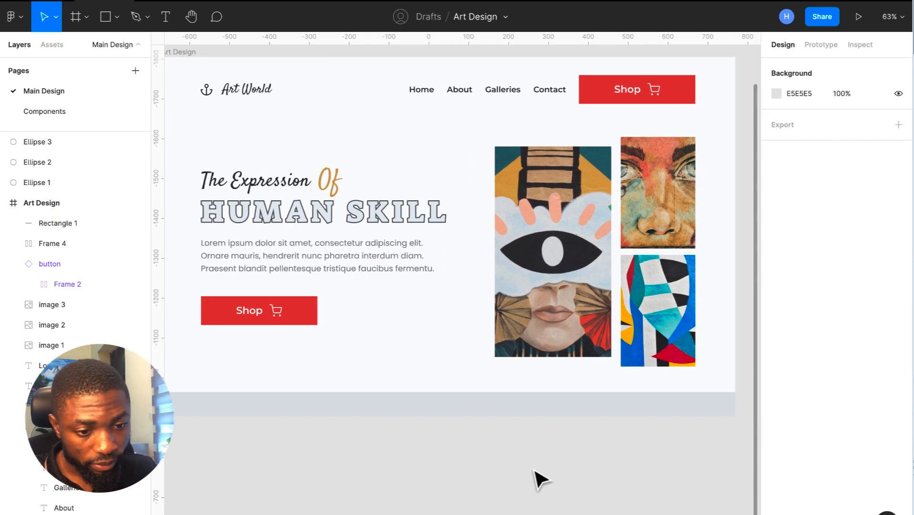
{"action": "scroll", "coordinate": [535, 476], "scroll_direction": "down", "scroll_amount": 2}
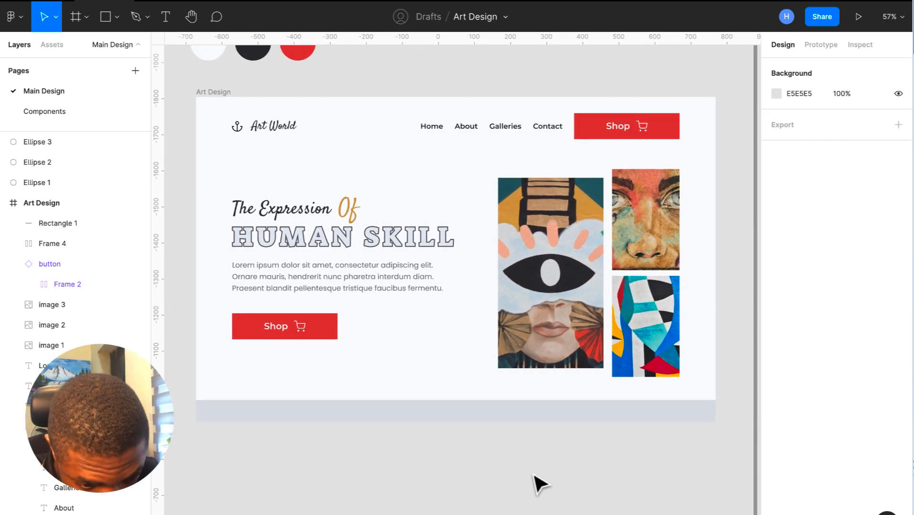
{"action": "right_click", "coordinate": [534, 476]}
{"action": "left_click", "coordinate": [438, 399]}
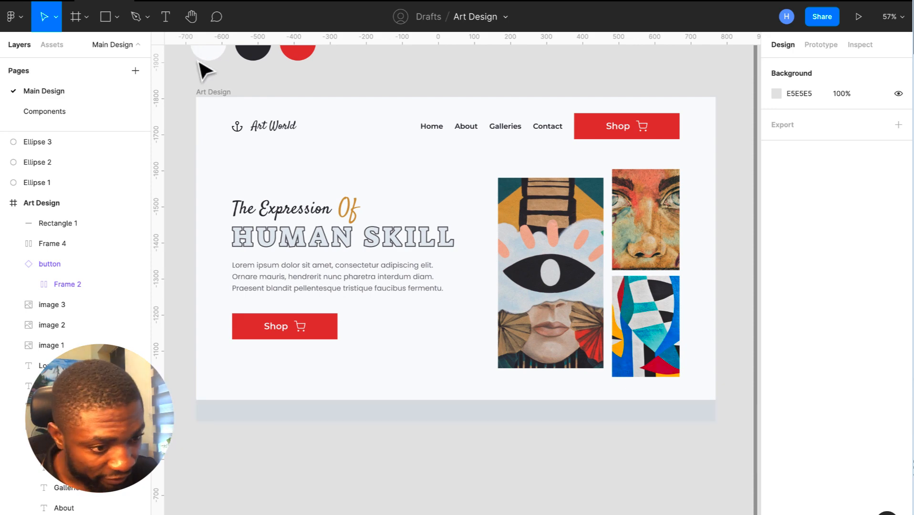
{"action": "left_click", "coordinate": [221, 92]}
{"action": "left_click", "coordinate": [878, 263]}
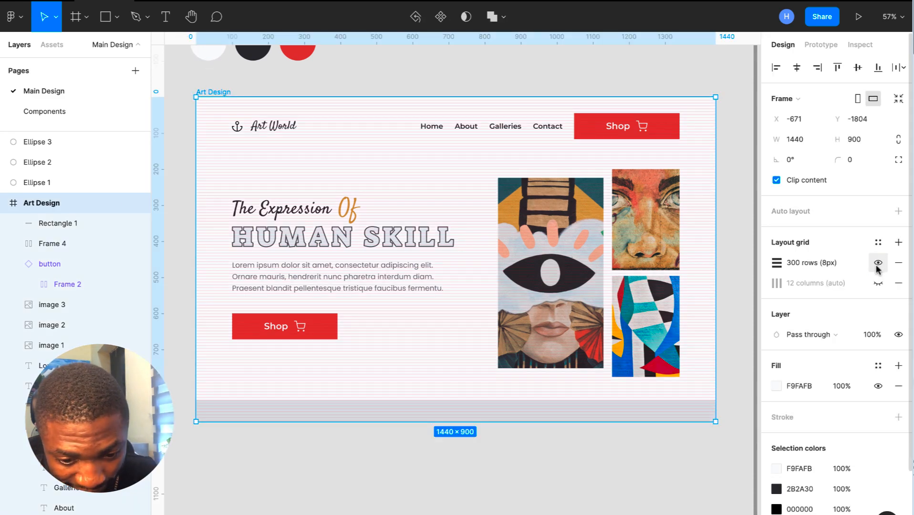
- Extend the bottom bar's top edge to a row line, making it 1440×76 at Y 824
{"action": "scroll", "coordinate": [262, 406], "scroll_direction": "up", "scroll_amount": 5}
{"action": "scroll", "coordinate": [264, 409], "scroll_direction": "left", "scroll_amount": 4}
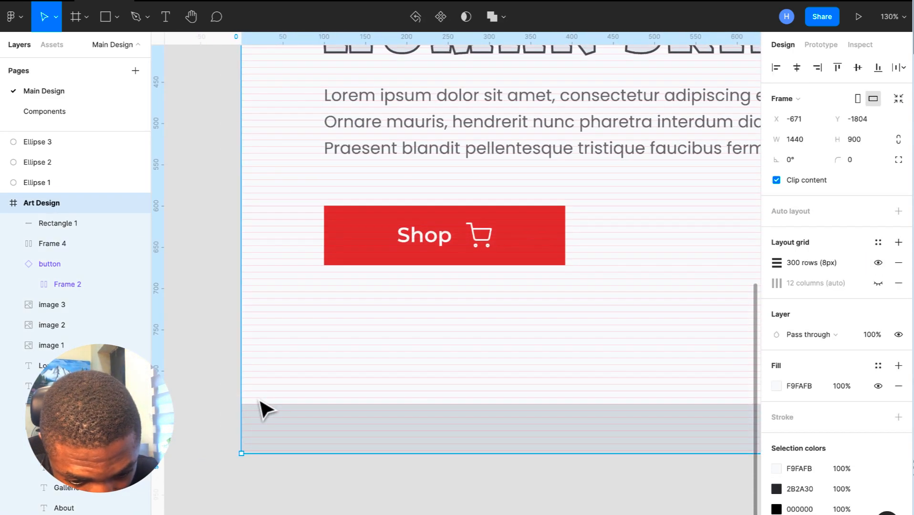
{"action": "left_click", "coordinate": [289, 428]}
{"action": "mouse_move", "coordinate": [293, 404]}
{"action": "left_mouse_down"}
{"action": "mouse_move", "coordinate": [291, 383]}
{"action": "mouse_move", "coordinate": [292, 392]}
{"action": "left_mouse_up"}
{"action": "scroll", "coordinate": [292, 387], "scroll_direction": "down", "scroll_amount": 5}
{"action": "scroll", "coordinate": [292, 391], "scroll_direction": "up", "scroll_amount": 3}
- Hide the Art Design frame's row grid again
{"action": "left_click", "coordinate": [295, 146]}
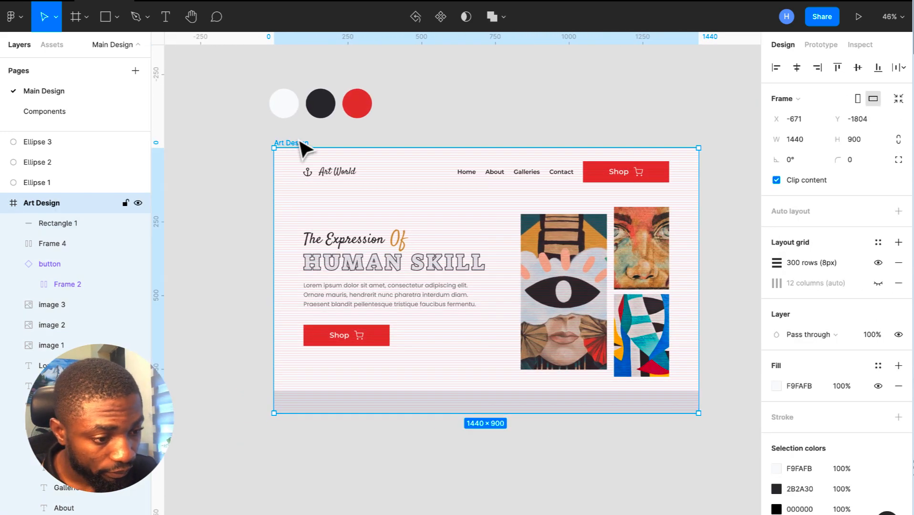
{"action": "left_click", "coordinate": [879, 262]}
{"action": "left_click", "coordinate": [629, 489]}
{"action": "scroll", "coordinate": [630, 488], "scroll_direction": "up", "scroll_amount": 2}
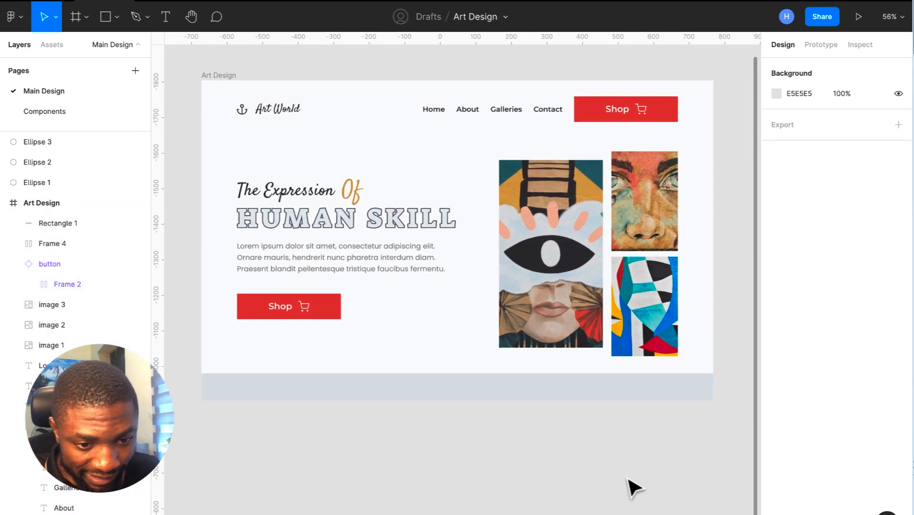
{"action": "scroll", "coordinate": [633, 488], "scroll_direction": "up", "scroll_amount": 1}
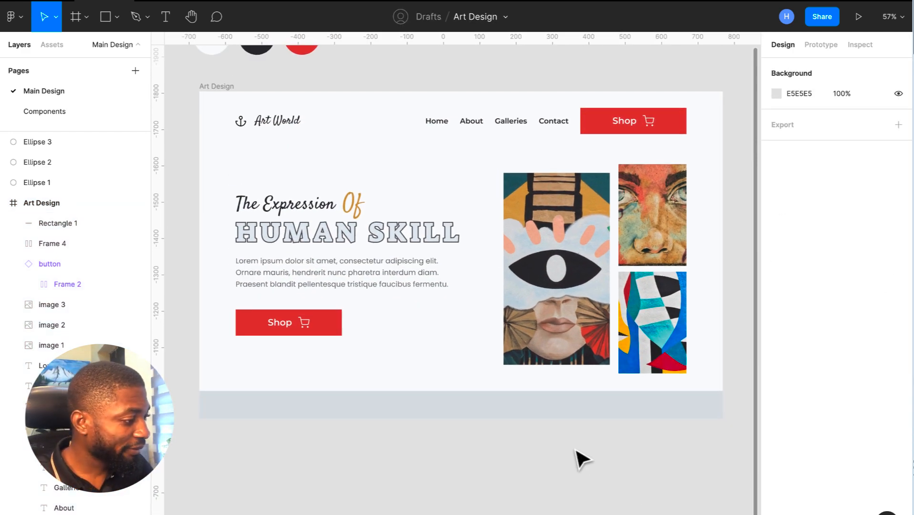
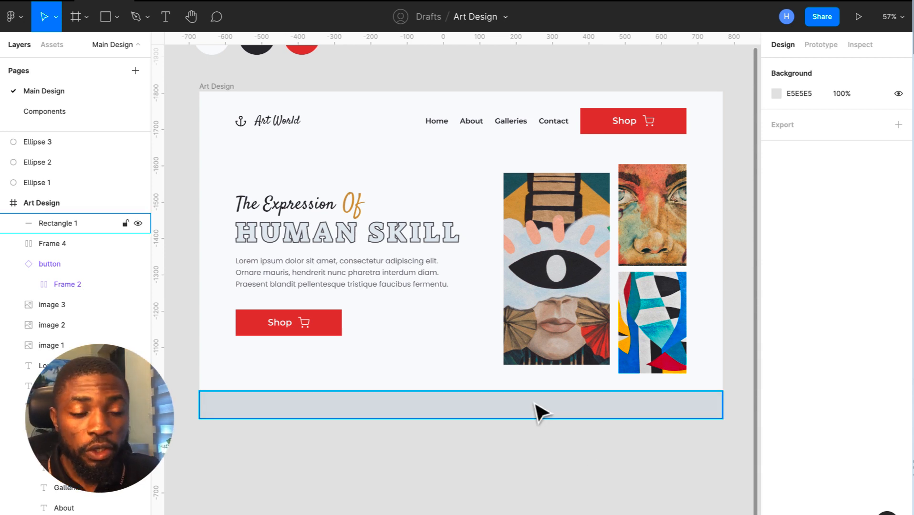
- Review the finished Art Design frame, selecting its grey bottom bar and then the whole frame
{"action": "scroll", "coordinate": [539, 410], "scroll_direction": "down", "scroll_amount": 1}
{"action": "scroll", "coordinate": [539, 410], "scroll_direction": "left", "scroll_amount": 1}
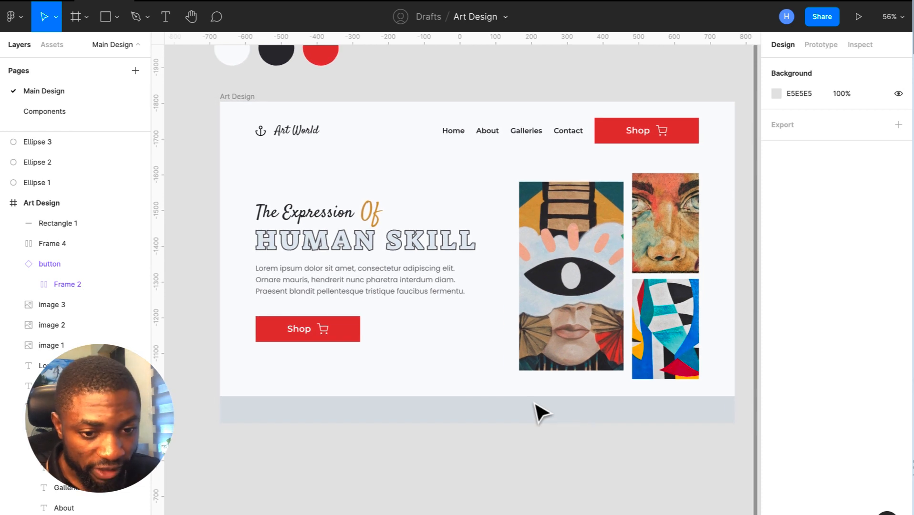
{"action": "scroll", "coordinate": [540, 410], "scroll_direction": "down", "scroll_amount": 2}
{"action": "scroll", "coordinate": [540, 411], "scroll_direction": "down", "scroll_amount": 1}
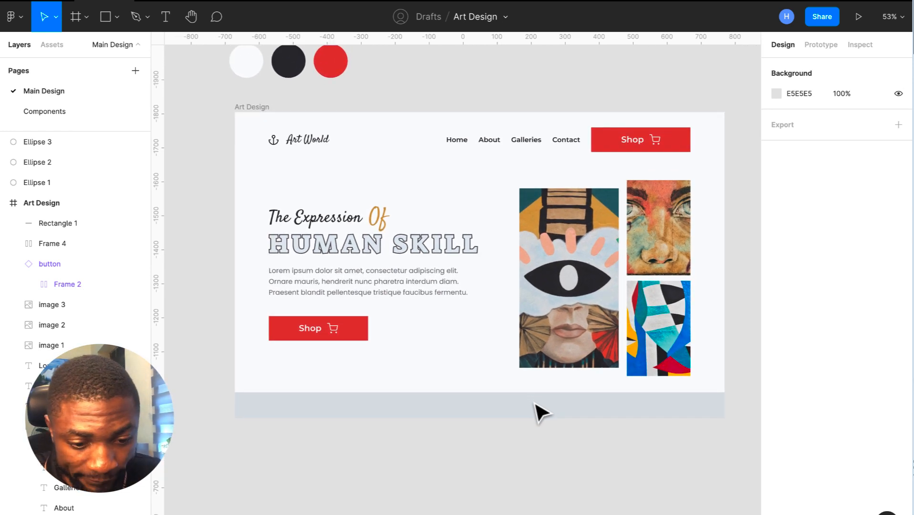
{"action": "scroll", "coordinate": [539, 410], "scroll_direction": "down", "scroll_amount": 5}
{"action": "left_click", "coordinate": [538, 412]}
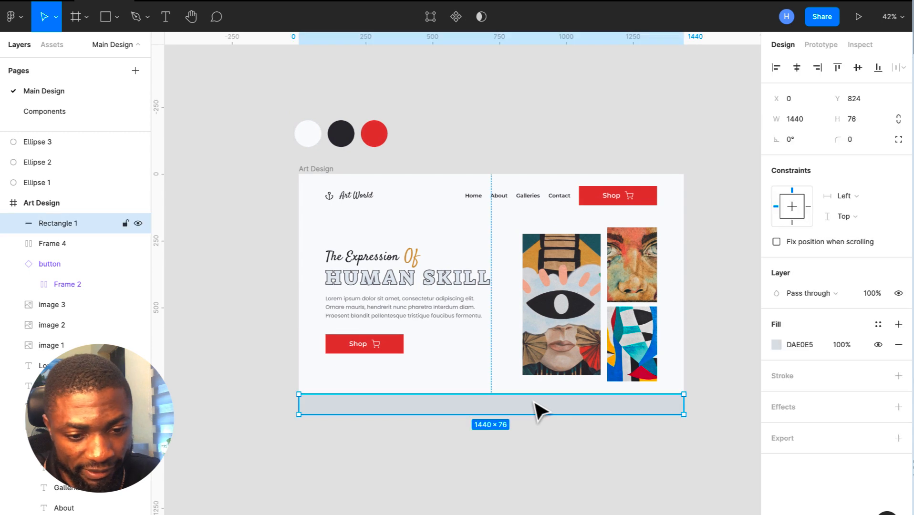
{"action": "left_click", "coordinate": [300, 171]}
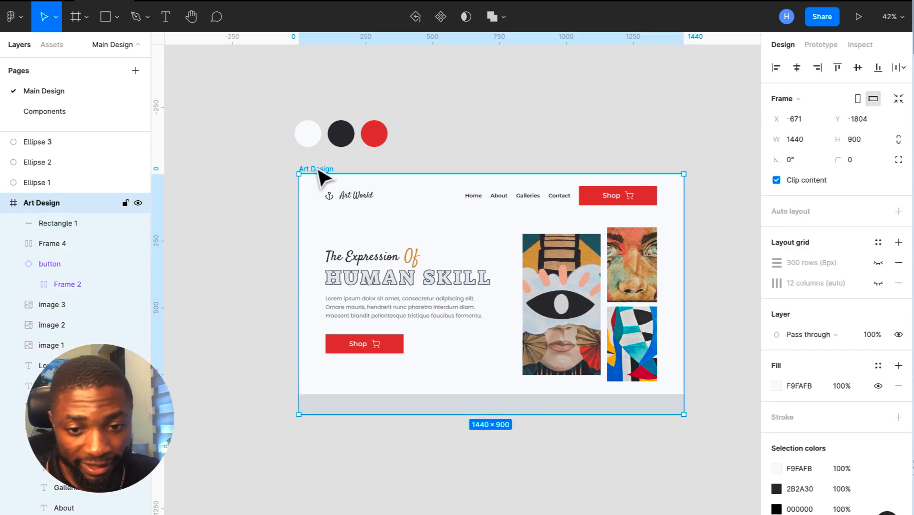
{"action": "scroll", "coordinate": [314, 175], "scroll_direction": "left", "scroll_amount": 3}
{"action": "scroll", "coordinate": [315, 176], "scroll_direction": "down", "scroll_amount": 2}
{"action": "scroll", "coordinate": [324, 179], "scroll_direction": "down", "scroll_amount": 3}
{"action": "scroll", "coordinate": [324, 179], "scroll_direction": "up", "scroll_amount": 2}
{"action": "scroll", "coordinate": [324, 178], "scroll_direction": "left", "scroll_amount": 5}
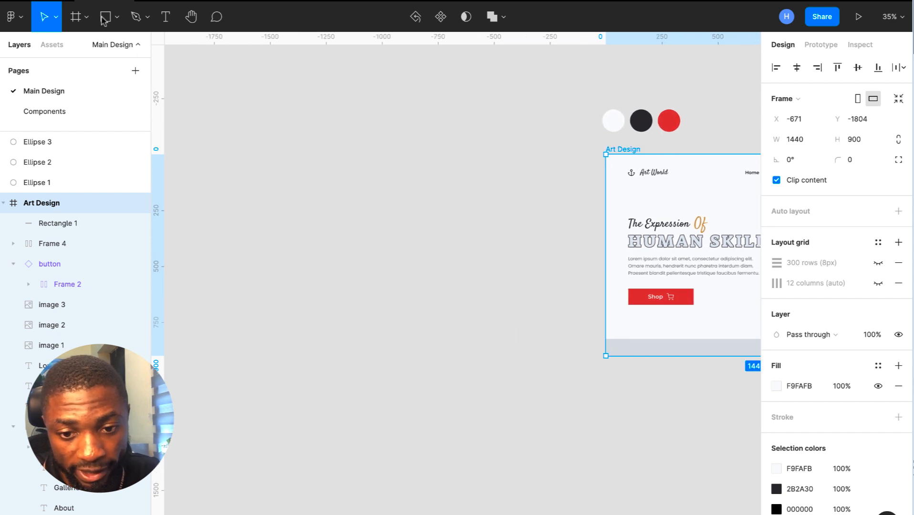
- Add a 1440×900 MacBook Pro frame and move it left of Art Design
{"action": "left_click", "coordinate": [87, 17]}
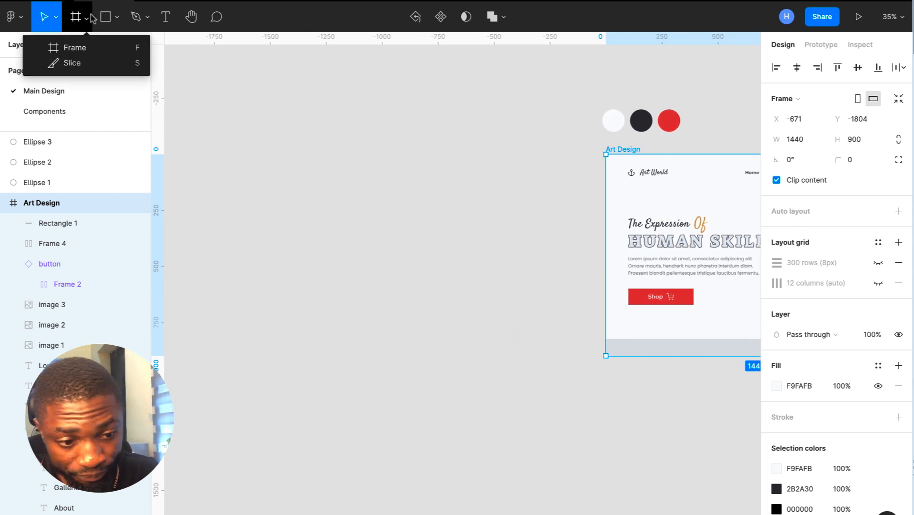
{"action": "left_click", "coordinate": [86, 46]}
{"action": "left_click", "coordinate": [309, 215]}
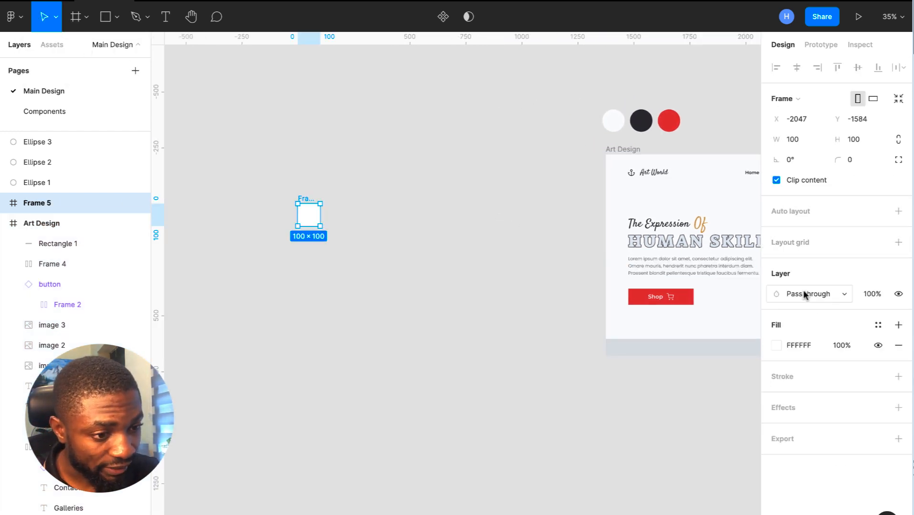
{"action": "left_click", "coordinate": [794, 99]}
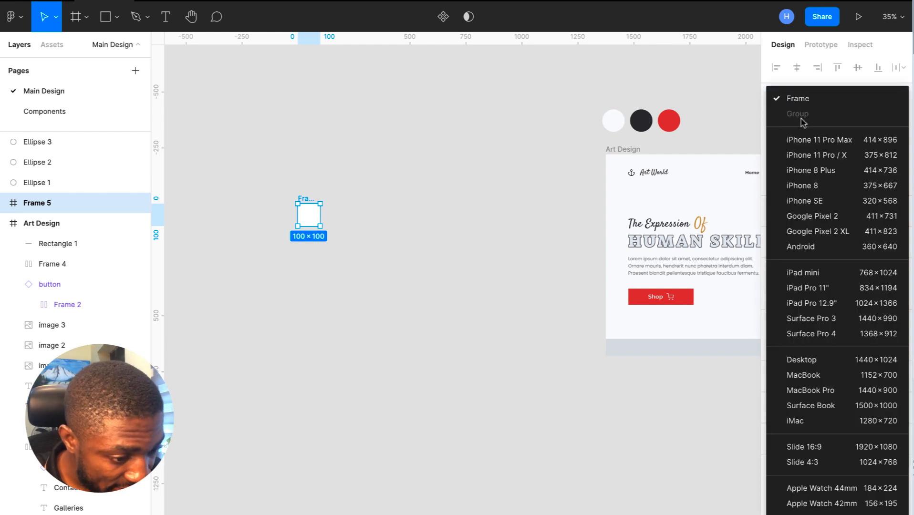
{"action": "left_click", "coordinate": [811, 390]}
{"action": "left_click_drag", "start_coordinate": [422, 292], "coordinate": [363, 267]}
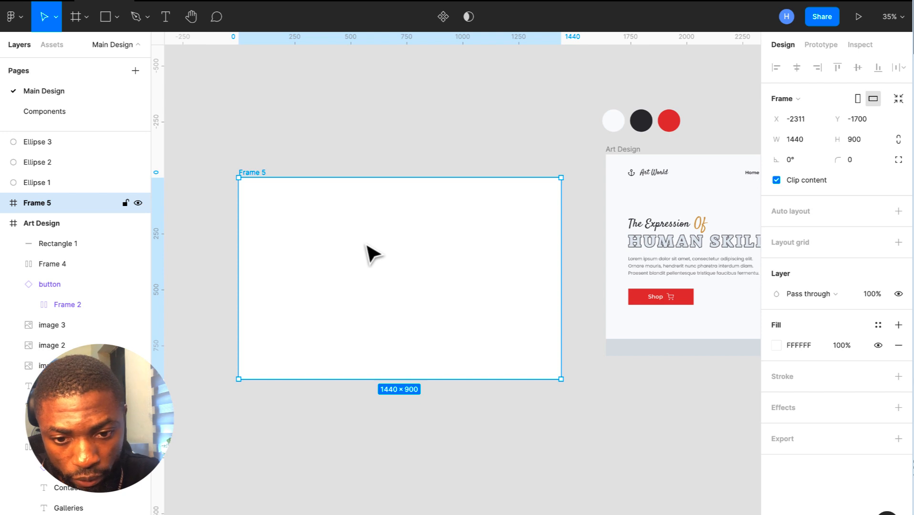
- Draw a Pen line from Frame 5's top-left corner to its bottom-right corner
{"action": "left_click", "coordinate": [136, 17]}
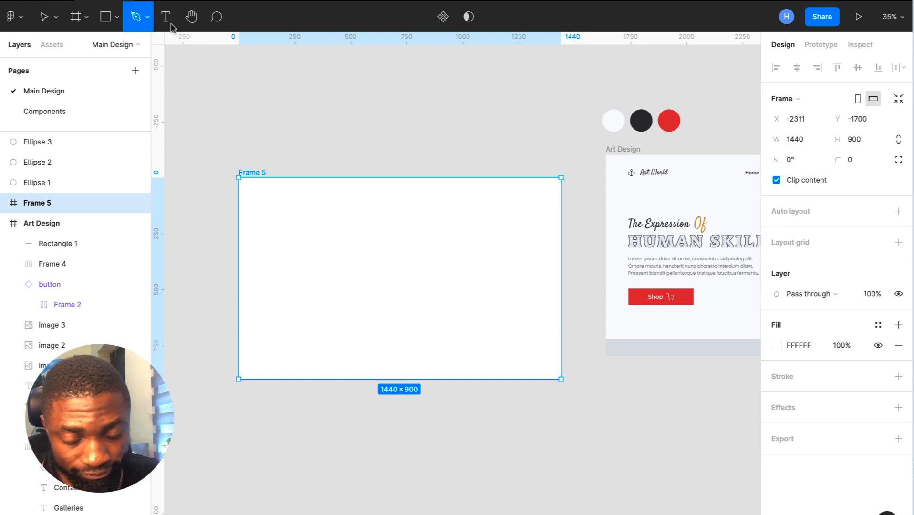
{"action": "scroll", "coordinate": [244, 186], "scroll_direction": "up", "scroll_amount": 5}
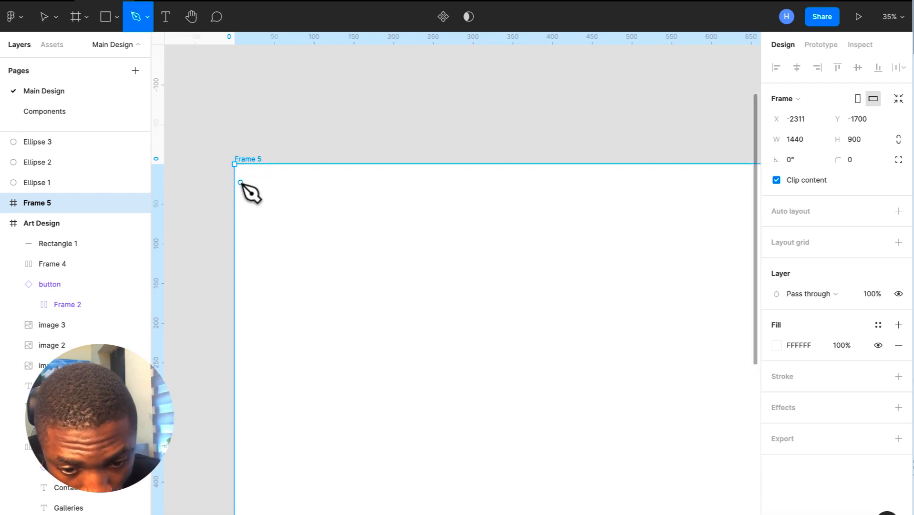
{"action": "left_click", "coordinate": [235, 165]}
{"action": "scroll", "coordinate": [243, 176], "scroll_direction": "down", "scroll_amount": 5}
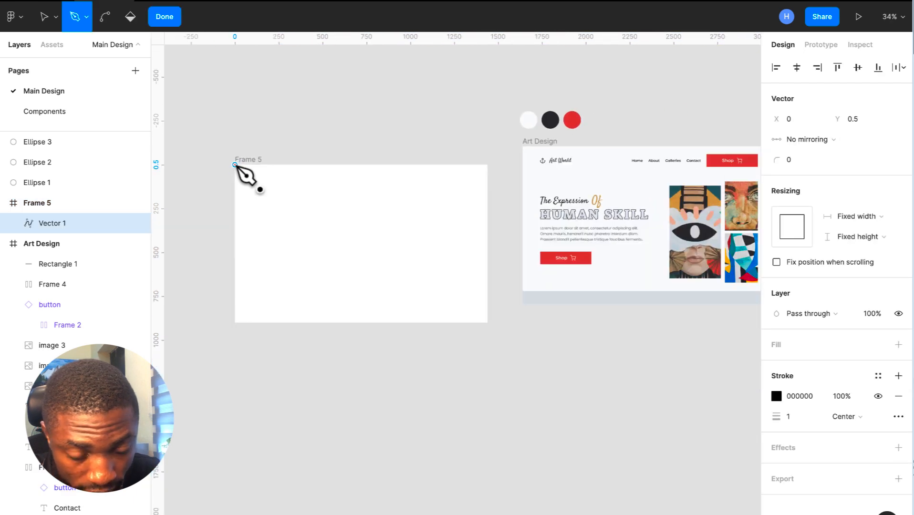
{"action": "scroll", "coordinate": [532, 357], "scroll_direction": "up", "scroll_amount": 5}
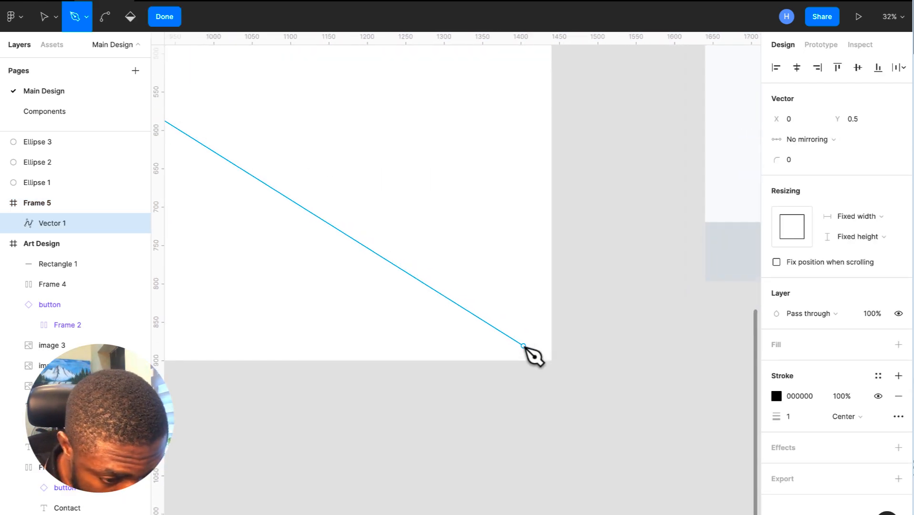
{"action": "left_click", "coordinate": [553, 360]}
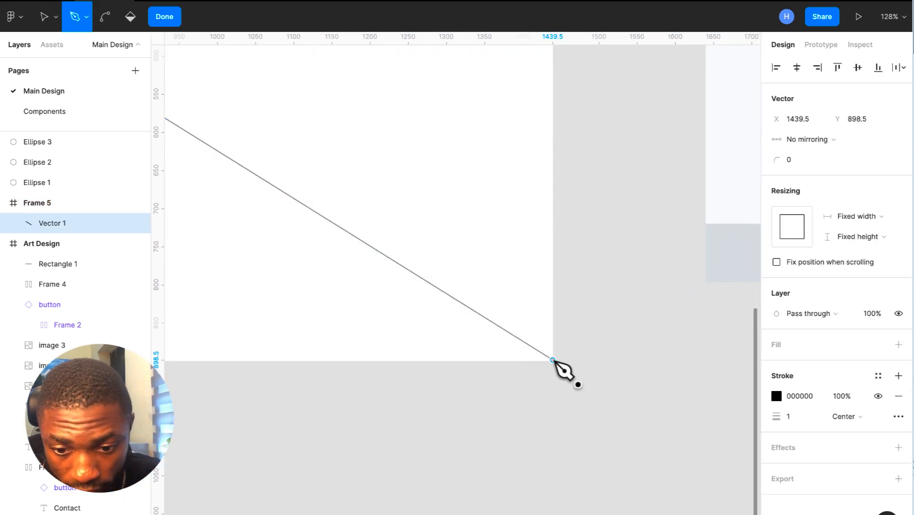
{"action": "scroll", "coordinate": [553, 361], "scroll_direction": "down", "scroll_amount": 4}
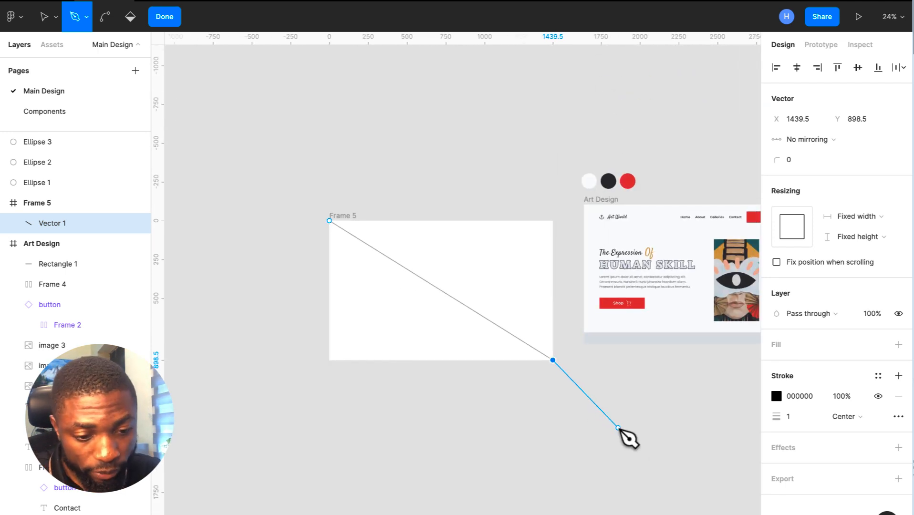
{"action": "key", "text": "Escape"}
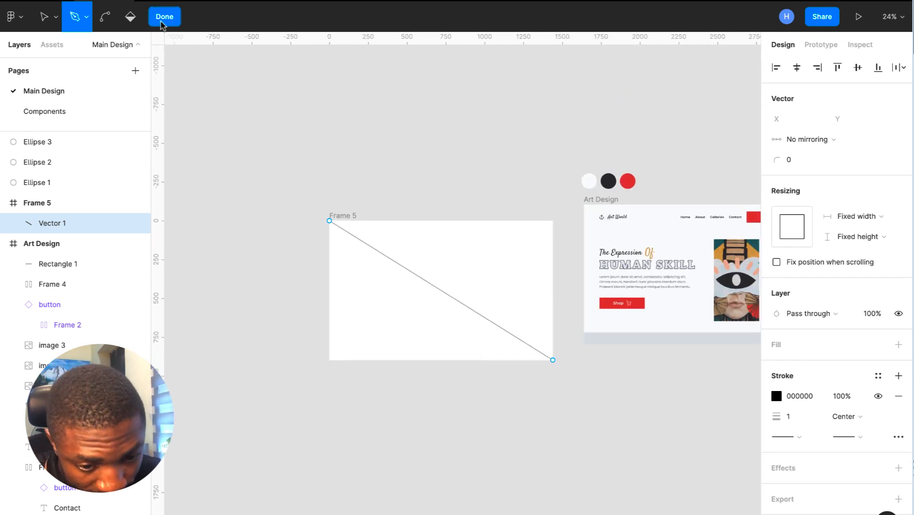
{"action": "left_click", "coordinate": [162, 20]}
{"action": "left_click", "coordinate": [296, 135]}
{"action": "scroll", "coordinate": [382, 263], "scroll_direction": "up", "scroll_amount": 5}
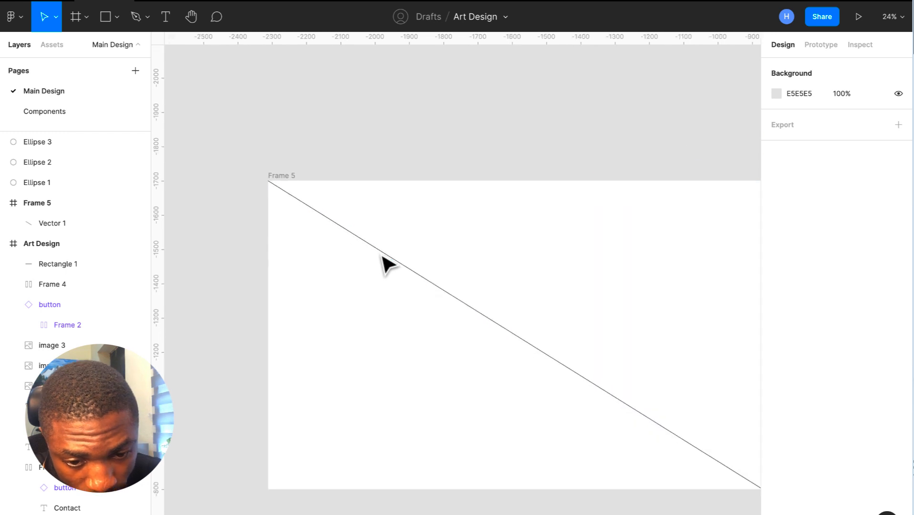
{"action": "scroll", "coordinate": [255, 191], "scroll_direction": "up", "scroll_amount": 8}
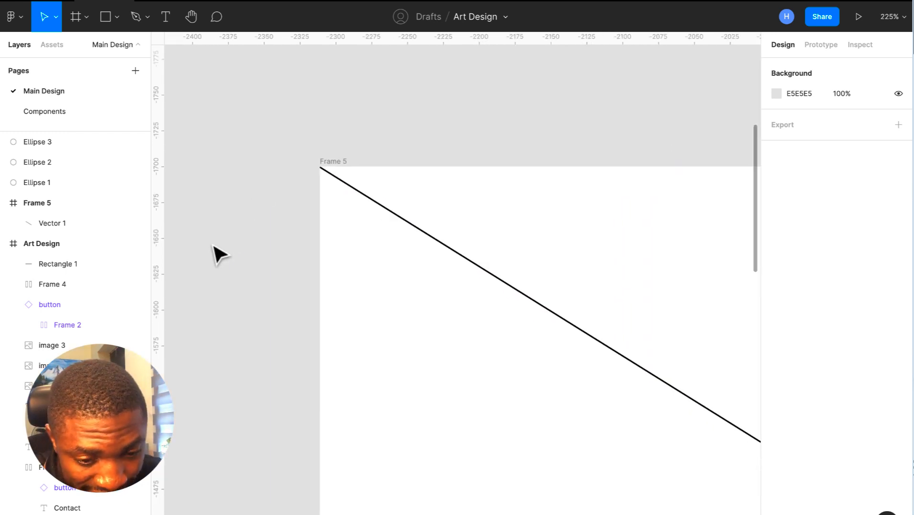
- Edit the line's points and snap its start exactly onto the frame corner at 0,0
{"action": "left_click", "coordinate": [320, 162]}
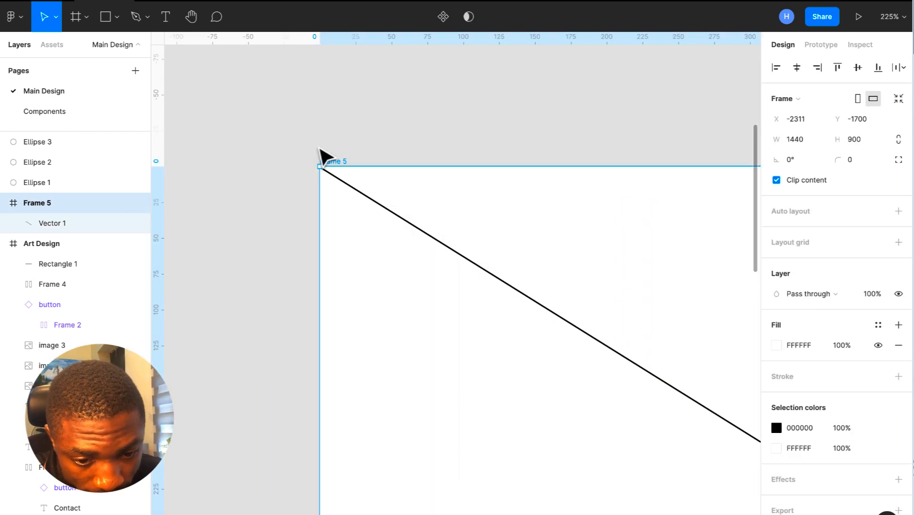
{"action": "scroll", "coordinate": [324, 155], "scroll_direction": "up", "scroll_amount": 3}
{"action": "scroll", "coordinate": [324, 155], "scroll_direction": "right", "scroll_amount": 3}
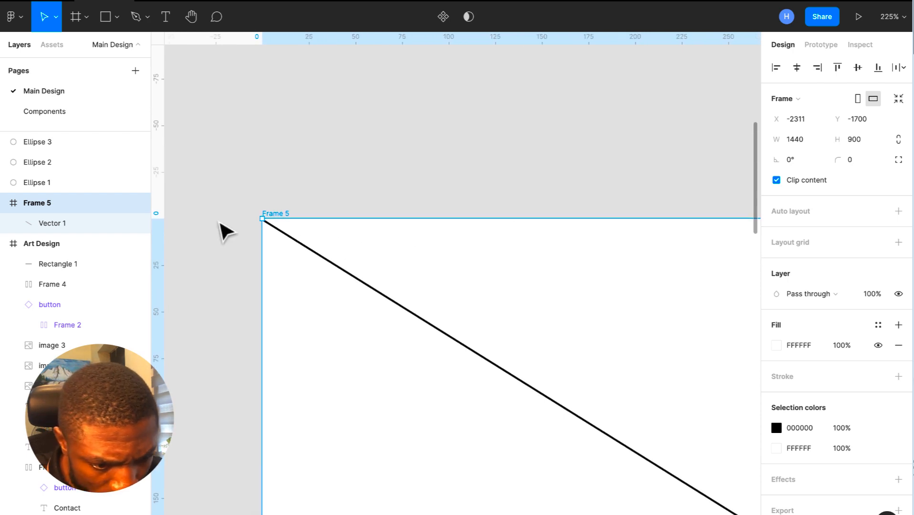
{"action": "scroll", "coordinate": [220, 228], "scroll_direction": "up", "scroll_amount": 10}
{"action": "left_click", "coordinate": [561, 228]}
{"action": "scroll", "coordinate": [560, 228], "scroll_direction": "down", "scroll_amount": 2}
{"action": "scroll", "coordinate": [560, 227], "scroll_direction": "up", "scroll_amount": 5}
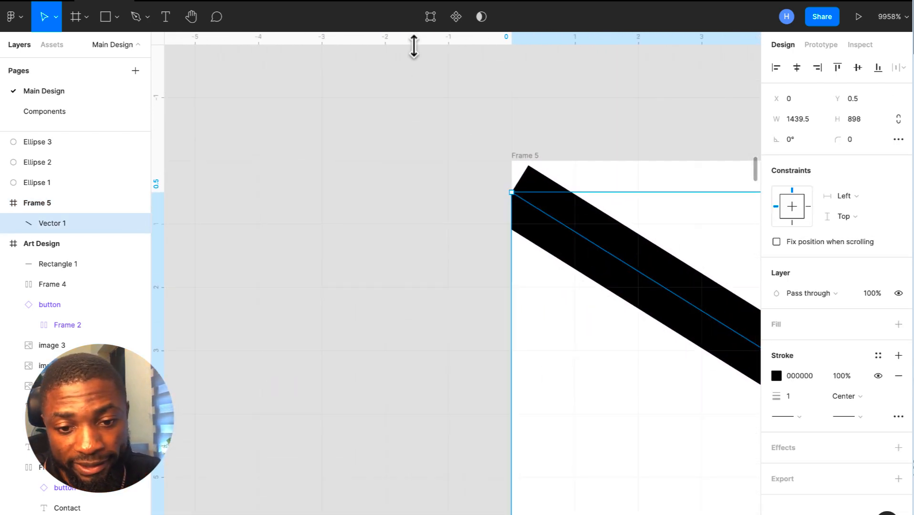
{"action": "left_click", "coordinate": [431, 17]}
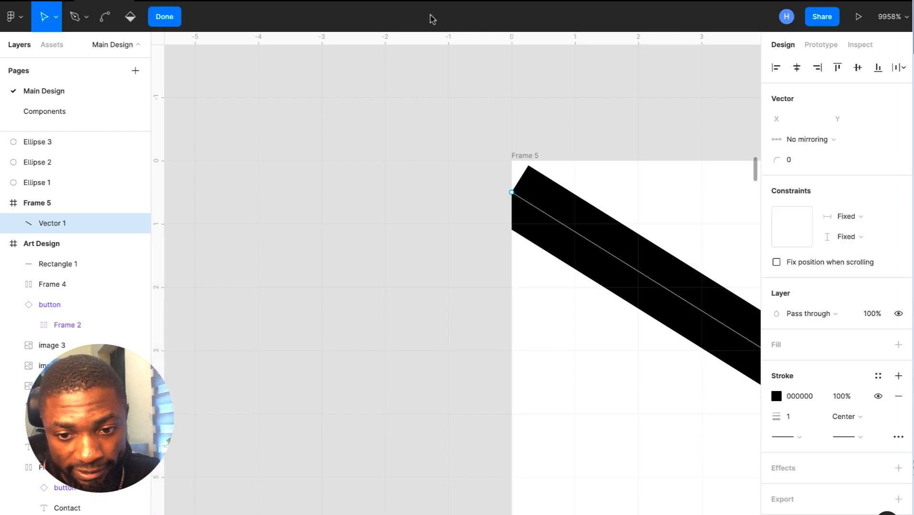
{"action": "left_click", "coordinate": [512, 193]}
{"action": "left_click_drag", "start_coordinate": [514, 177], "coordinate": [512, 165]}
- Snap the line's end point onto Frame 5's bottom-right corner at 1440,900
{"action": "scroll", "coordinate": [512, 167], "scroll_direction": "down", "scroll_amount": 10}
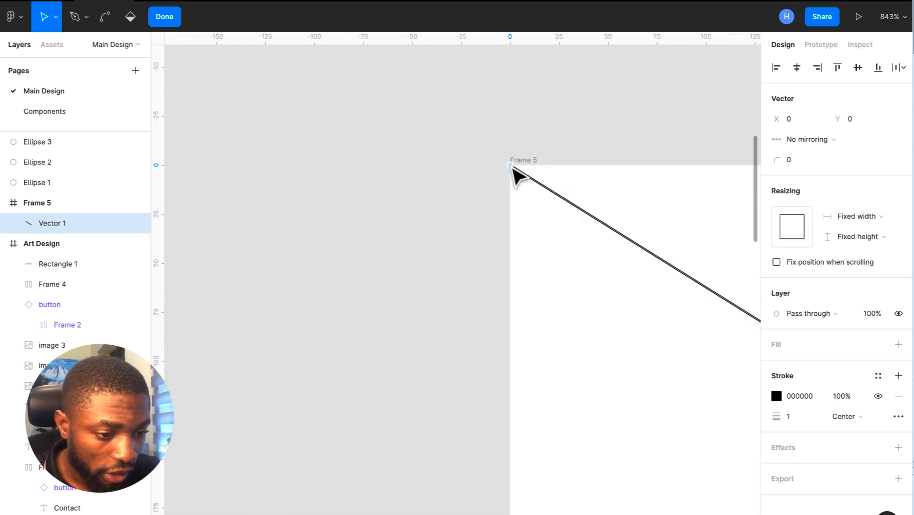
{"action": "scroll", "coordinate": [512, 168], "scroll_direction": "down", "scroll_amount": 5}
{"action": "scroll", "coordinate": [558, 196], "scroll_direction": "right", "scroll_amount": 3}
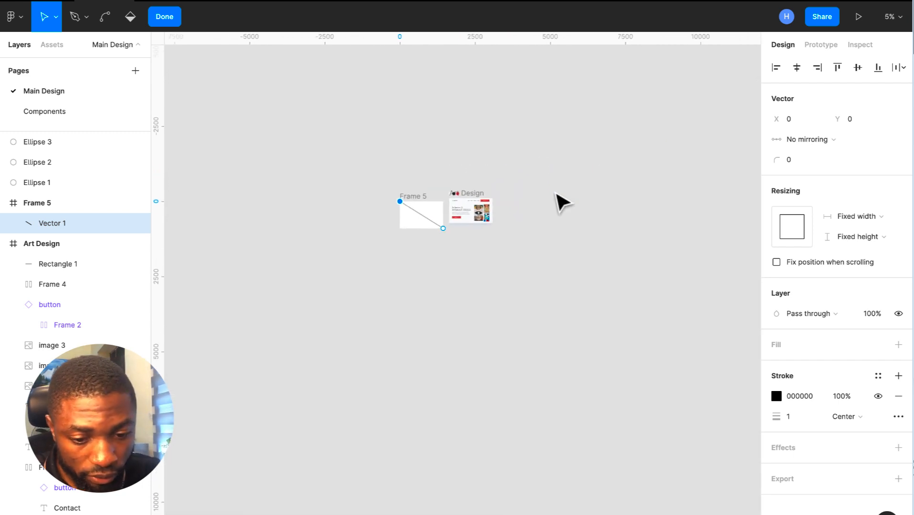
{"action": "scroll", "coordinate": [555, 193], "scroll_direction": "up", "scroll_amount": 4}
{"action": "scroll", "coordinate": [196, 292], "scroll_direction": "left", "scroll_amount": 5}
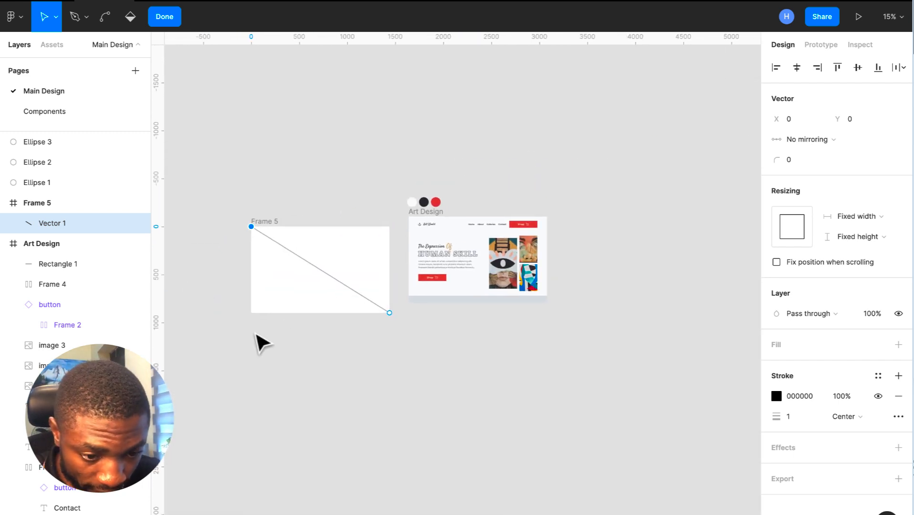
{"action": "scroll", "coordinate": [371, 330], "scroll_direction": "up", "scroll_amount": 5}
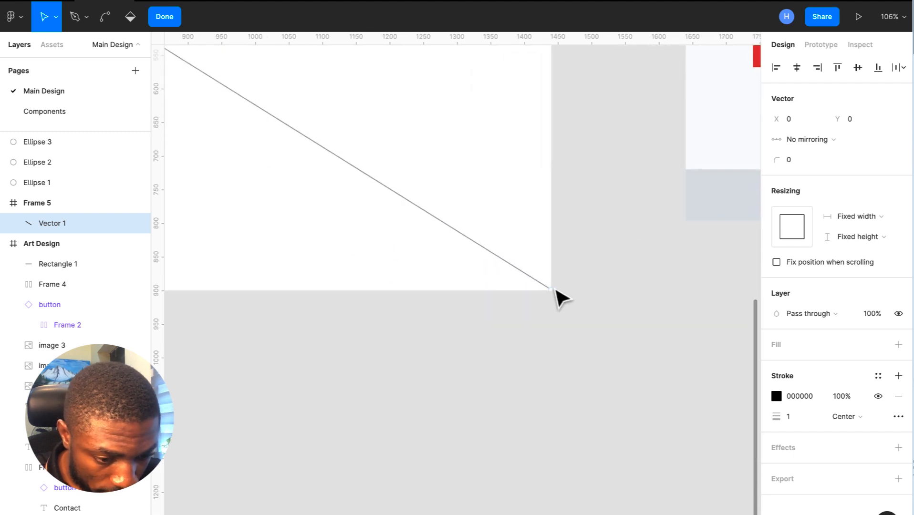
{"action": "scroll", "coordinate": [554, 289], "scroll_direction": "right", "scroll_amount": 3}
{"action": "scroll", "coordinate": [443, 326], "scroll_direction": "up", "scroll_amount": 2}
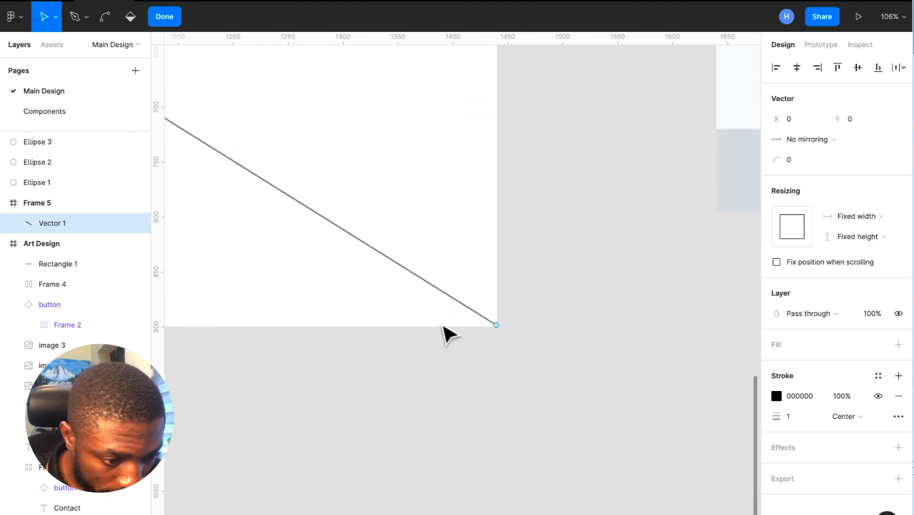
{"action": "scroll", "coordinate": [443, 325], "scroll_direction": "up", "scroll_amount": 5}
{"action": "scroll", "coordinate": [693, 314], "scroll_direction": "right", "scroll_amount": 2}
{"action": "scroll", "coordinate": [657, 315], "scroll_direction": "up", "scroll_amount": 6}
{"action": "left_click_drag", "start_coordinate": [603, 314], "coordinate": [621, 370]}
{"action": "scroll", "coordinate": [620, 369], "scroll_direction": "down", "scroll_amount": 4}
{"action": "scroll", "coordinate": [621, 370], "scroll_direction": "down", "scroll_amount": 10}
{"action": "scroll", "coordinate": [621, 370], "scroll_direction": "up", "scroll_amount": 2}
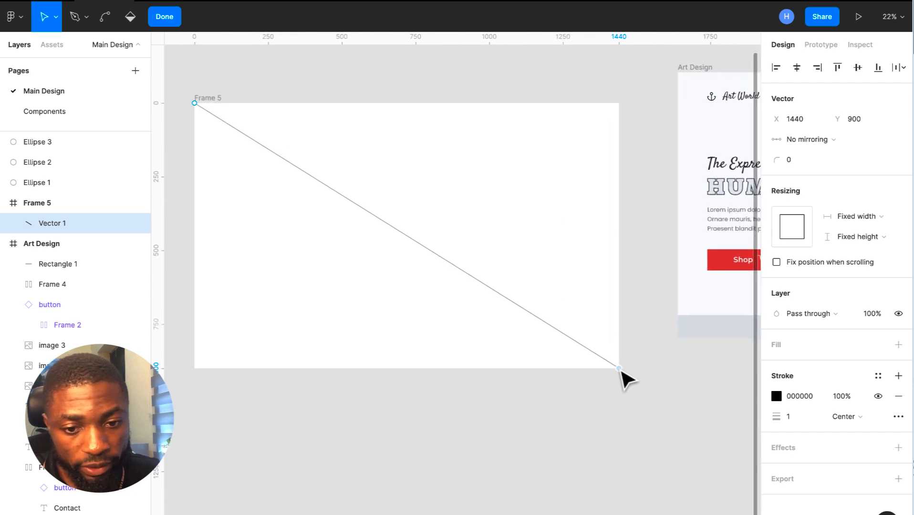
- Duplicate the diagonal line and nudge the copy right to about X 55
{"action": "left_click", "coordinate": [174, 16]}
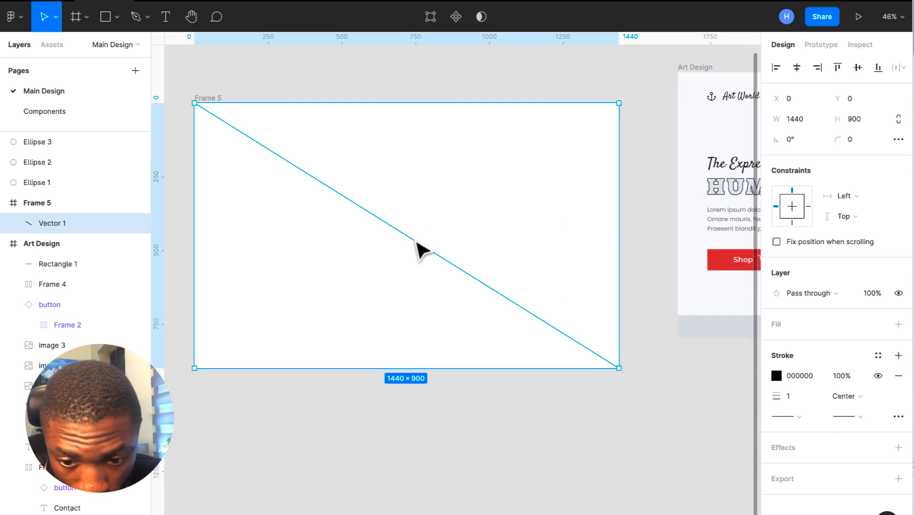
{"action": "key", "text": "ctrl+d"}
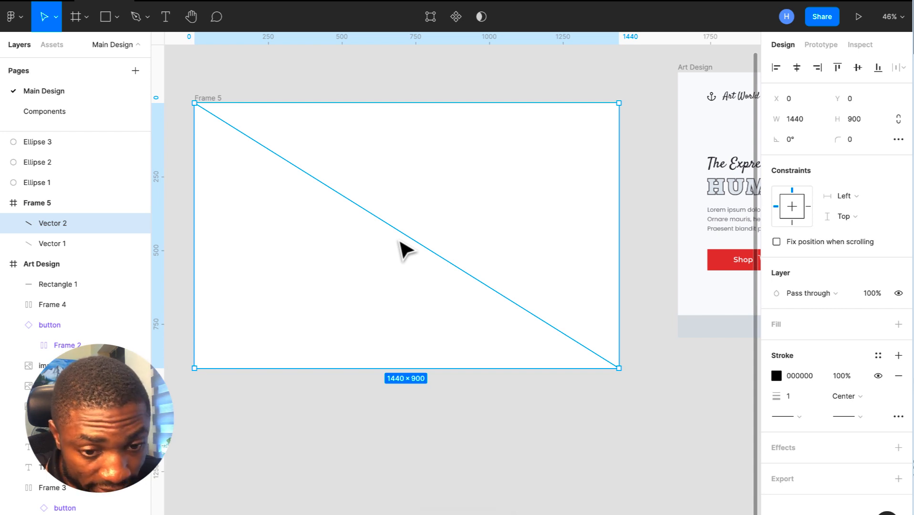
{"action": "left_click_drag", "start_coordinate": [401, 241], "coordinate": [402, 242]}
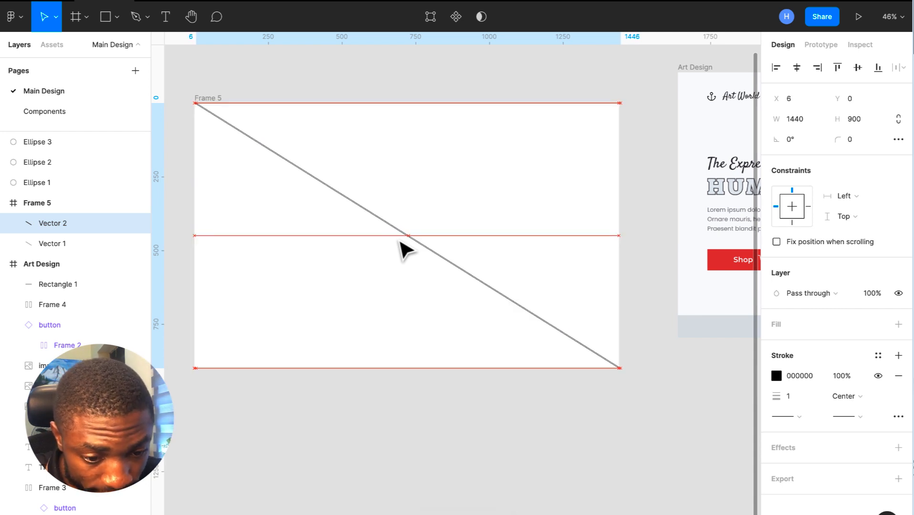
{"action": "key", "text": "Right"}
{"action": "key", "text": "Right"}
{"action": "key", "text": "Right"}
{"action": "key", "text": "Right"}
{"action": "key", "text": "Right"}
{"action": "key", "text": "Right"}
{"action": "key", "text": "Right"}
{"action": "key", "text": "Right"}
{"action": "key", "text": "Right"}
{"action": "key", "text": "Right"}
{"action": "key", "text": "Right"}
{"action": "key", "text": "Right"}
{"action": "key", "text": "Right"}
{"action": "key", "text": "Right"}
{"action": "key", "text": "Right"}
{"action": "key", "text": "Right"}
{"action": "key", "text": "Right"}
{"action": "key", "text": "Right"}
{"action": "key", "text": "Right"}
{"action": "key", "text": "Right"}
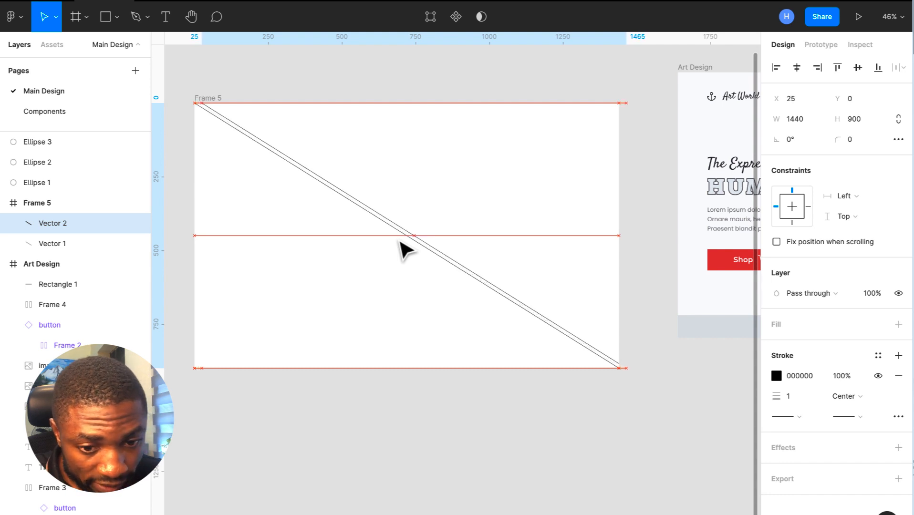
{"action": "key", "text": "Right"}
{"action": "key", "text": "Right"}
{"action": "key", "text": "Right"}
{"action": "key", "text": "Right"}
{"action": "key", "text": "Right"}
{"action": "key", "text": "Right"}
{"action": "key", "text": "Right"}
{"action": "key", "text": "Right"}
{"action": "key", "text": "Right"}
{"action": "key", "text": "Right"}
{"action": "key", "text": "Right"}
{"action": "key", "text": "Right"}
{"action": "key", "text": "Right"}
{"action": "key", "text": "Right"}
{"action": "key", "text": "Right"}
{"action": "key", "text": "Right"}
{"action": "key", "text": "Right"}
{"action": "key", "text": "Right"}
{"action": "key", "text": "Right"}
{"action": "key", "text": "Right"}
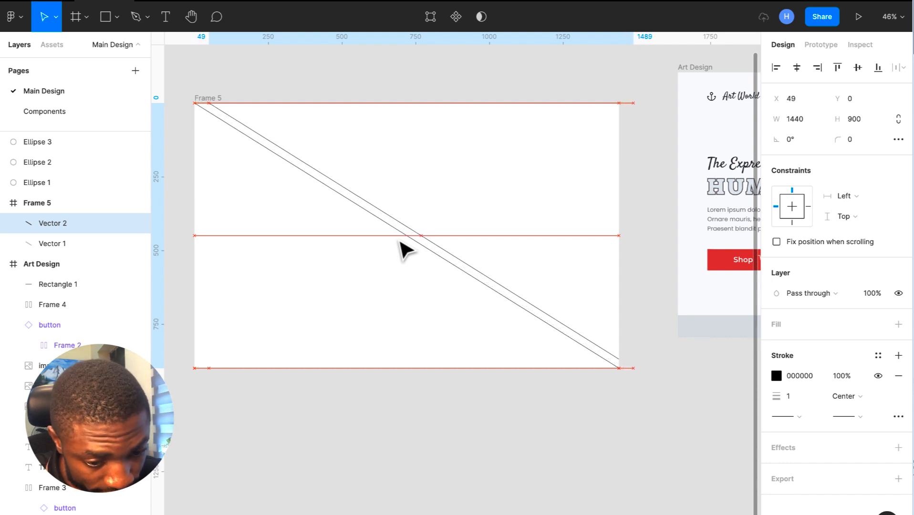
{"action": "key", "text": "Up"}
{"action": "key", "text": "Up"}
{"action": "key", "text": "Up"}
{"action": "key", "text": "Up"}
{"action": "key", "text": "Up"}
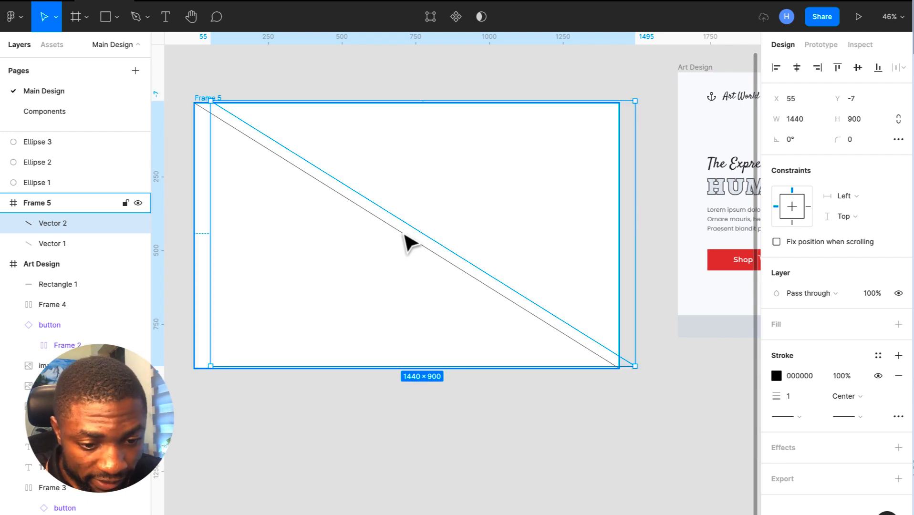
{"action": "scroll", "coordinate": [406, 239], "scroll_direction": "up", "scroll_amount": 5}
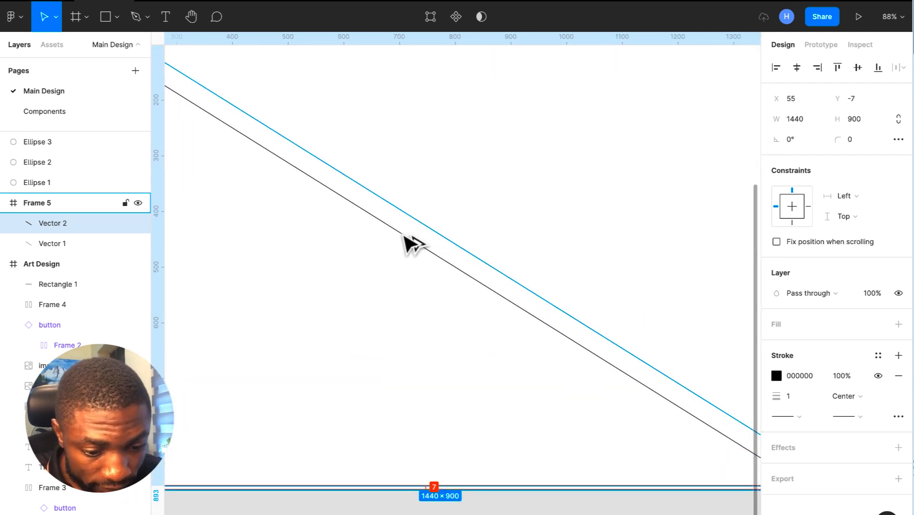
{"action": "scroll", "coordinate": [411, 245], "scroll_direction": "down", "scroll_amount": 5}
{"action": "left_click", "coordinate": [525, 456]}
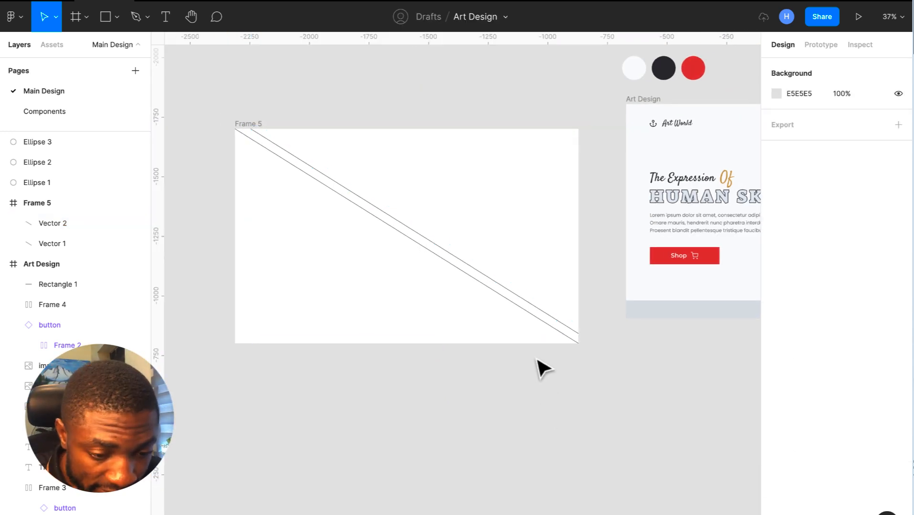
- Drag Vector 2's endpoints out past Frame 5's top-left and bottom-right corners
{"action": "left_click", "coordinate": [521, 304]}
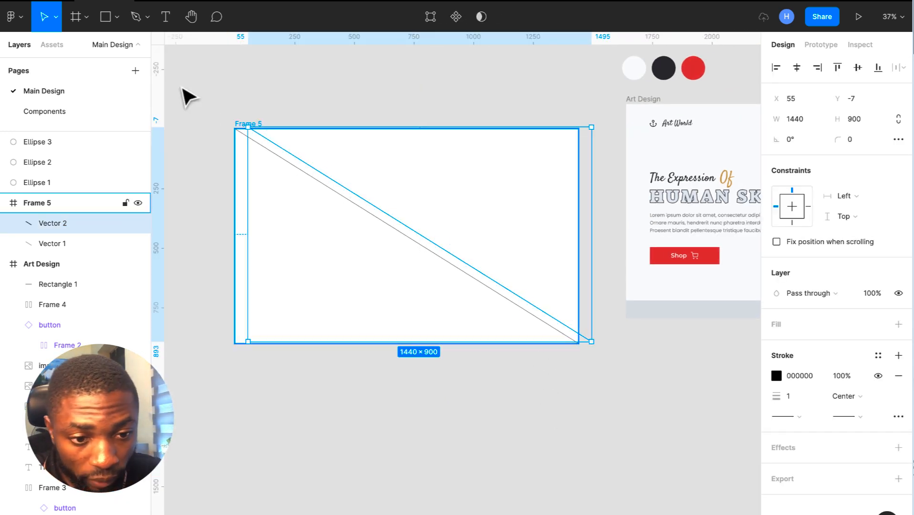
{"action": "left_click", "coordinate": [425, 18]}
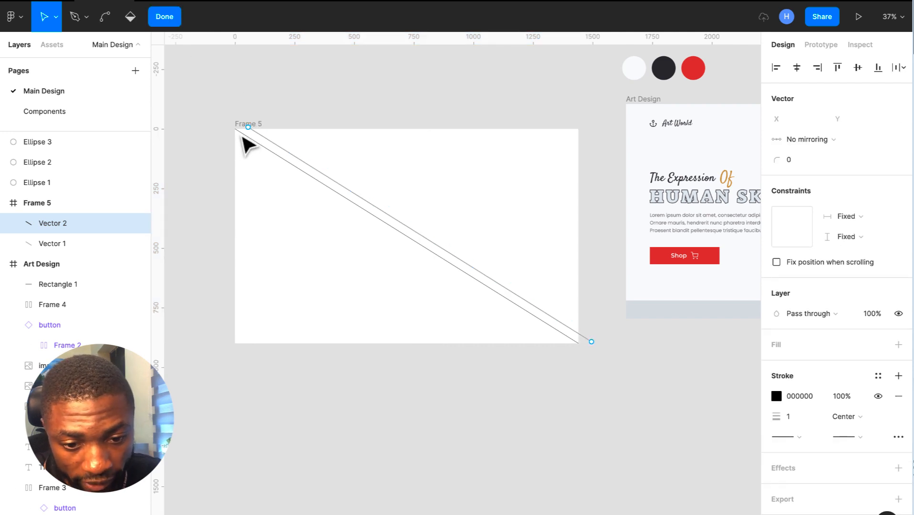
{"action": "left_click_drag", "start_coordinate": [249, 132], "coordinate": [165, 72]}
{"action": "key", "text": "ctrl"}
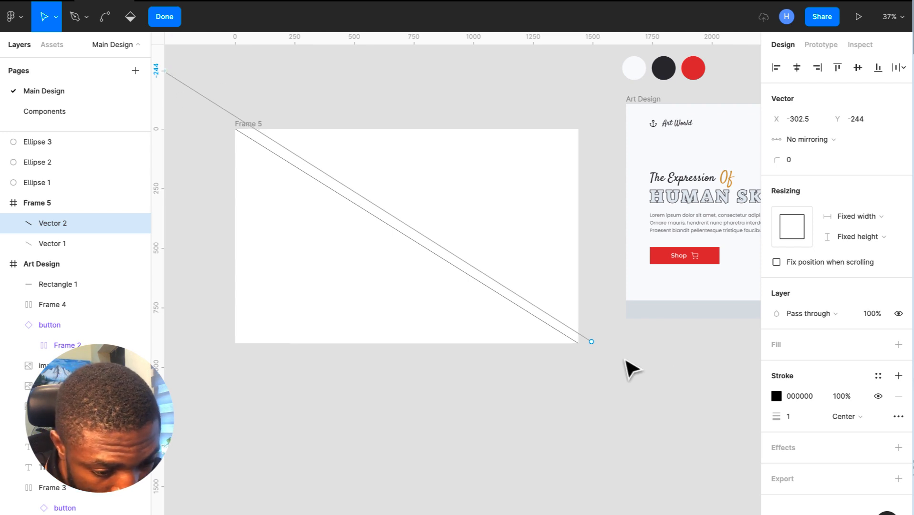
{"action": "left_click_drag", "start_coordinate": [592, 342], "coordinate": [679, 388]}
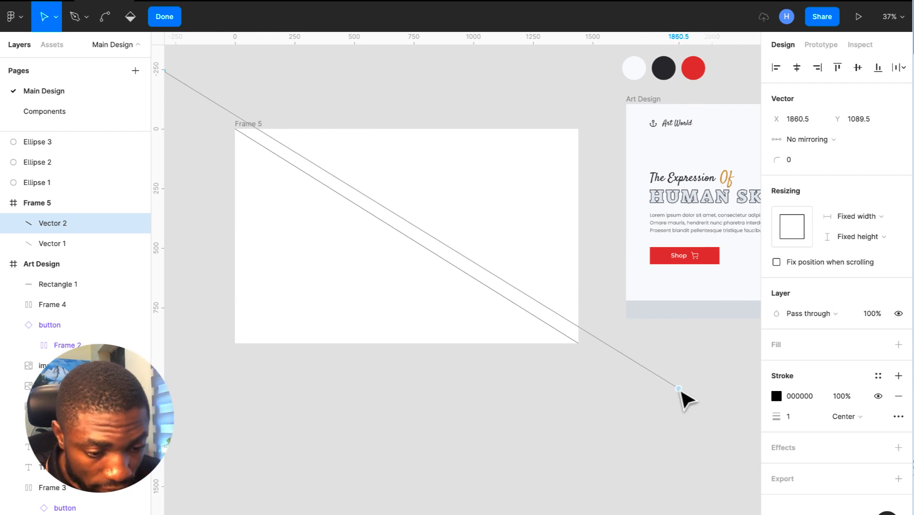
{"action": "left_click", "coordinate": [245, 125]}
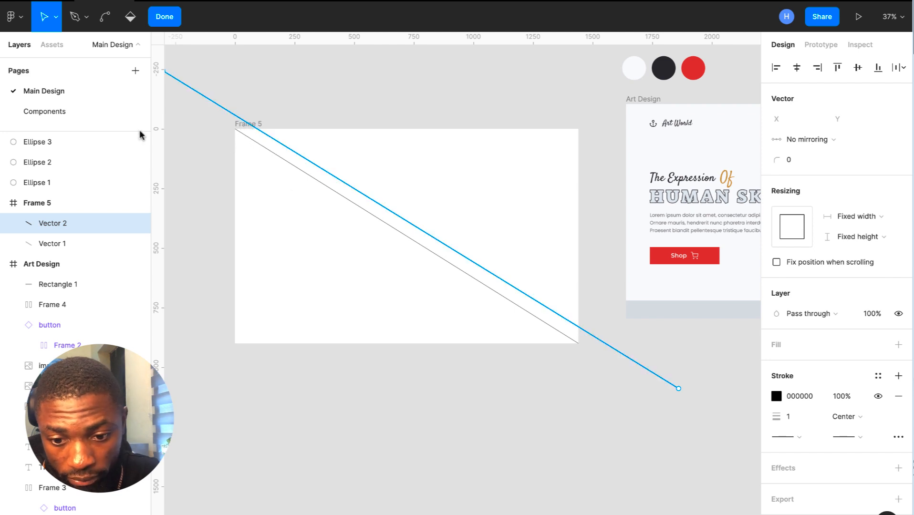
{"action": "left_click", "coordinate": [48, 204]}
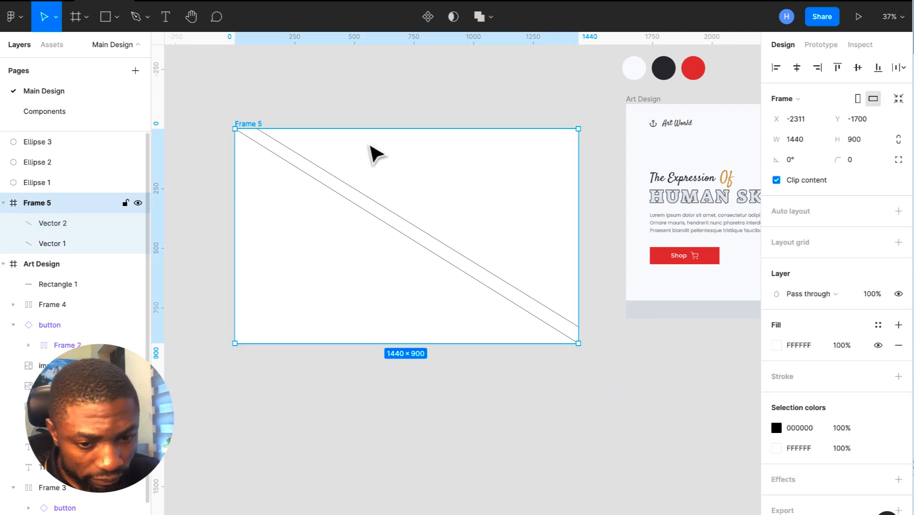
{"action": "left_click", "coordinate": [576, 382]}
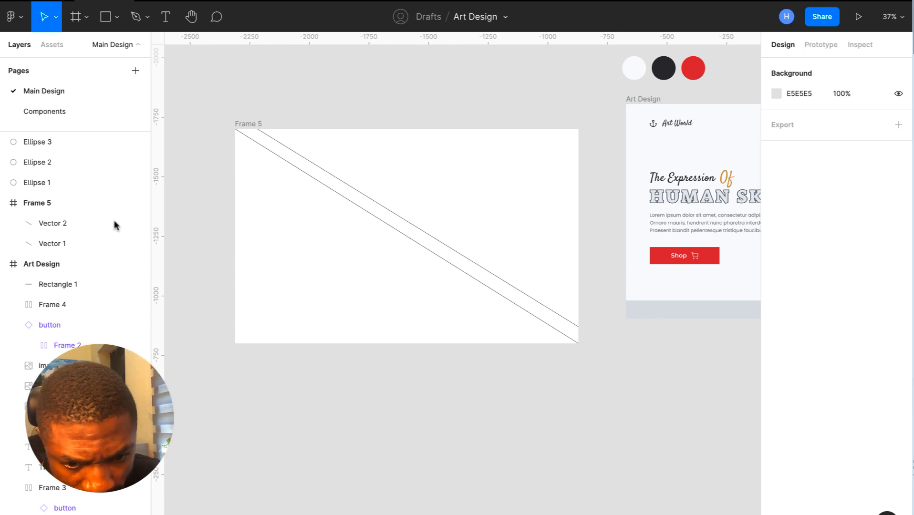
- Fine-tune Vector 2's top endpoint to around X -302.5, Y -257.5
{"action": "left_click", "coordinate": [46, 223]}
{"action": "scroll", "coordinate": [266, 150], "scroll_direction": "left", "scroll_amount": 1}
{"action": "scroll", "coordinate": [266, 69], "scroll_direction": "right", "scroll_amount": 1}
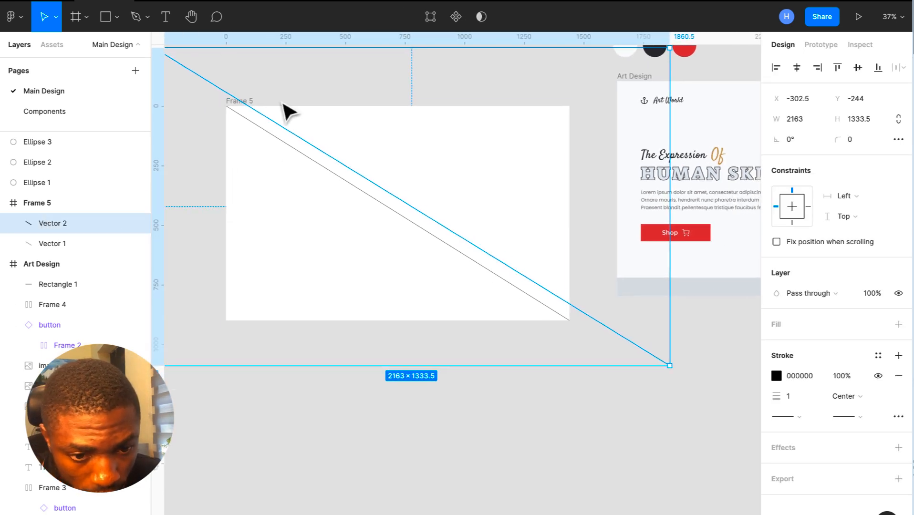
{"action": "scroll", "coordinate": [317, 162], "scroll_direction": "left", "scroll_amount": 2}
{"action": "left_click", "coordinate": [430, 16]}
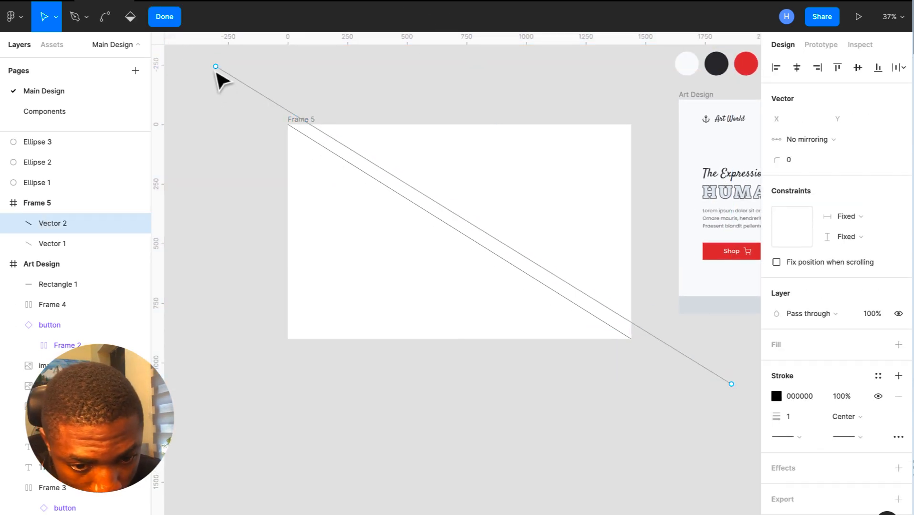
{"action": "left_click_drag", "start_coordinate": [215, 67], "coordinate": [217, 66]}
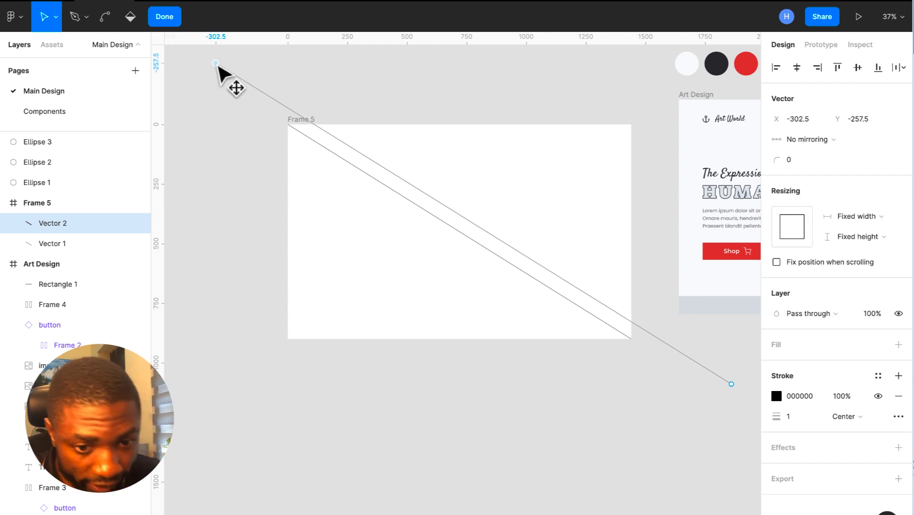
- Duplicate the diagonal line into fifteen evenly spaced parallel stripes
{"action": "left_click", "coordinate": [165, 16]}
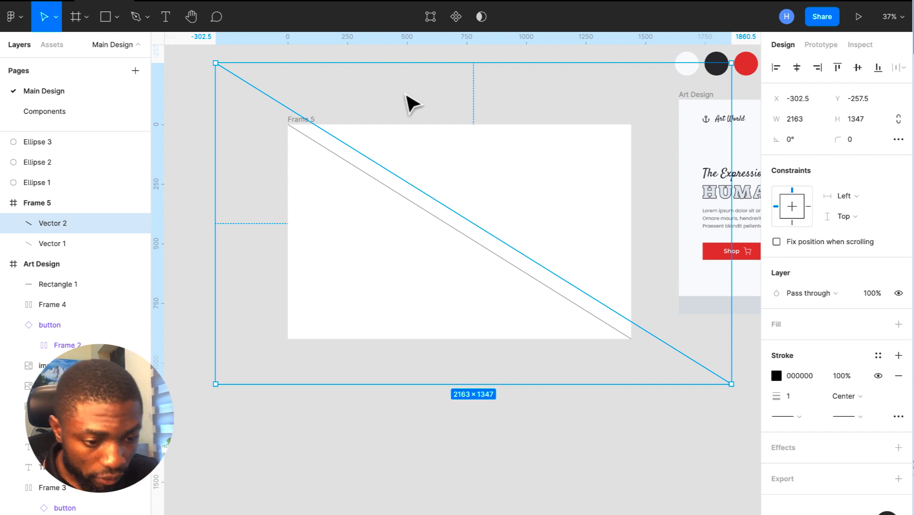
{"action": "key", "text": "Escape"}
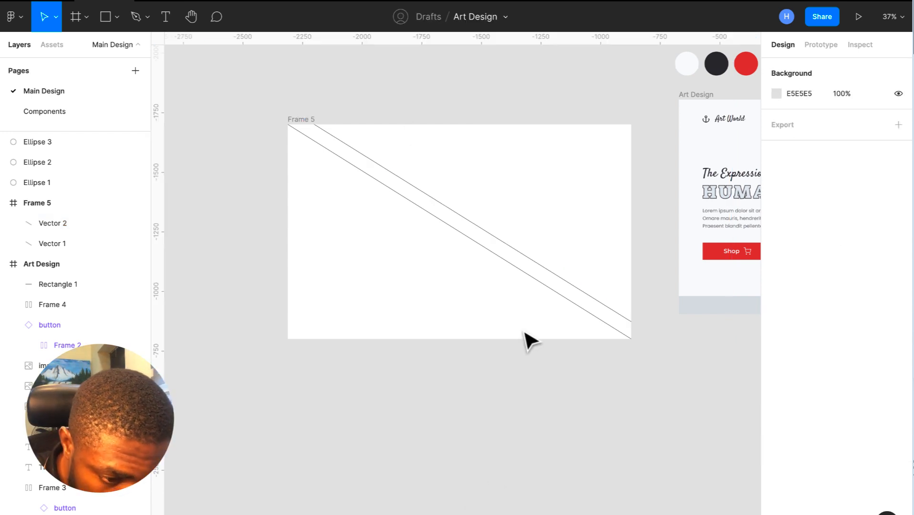
{"action": "left_click", "coordinate": [556, 275]}
{"action": "key", "text": "Down"}
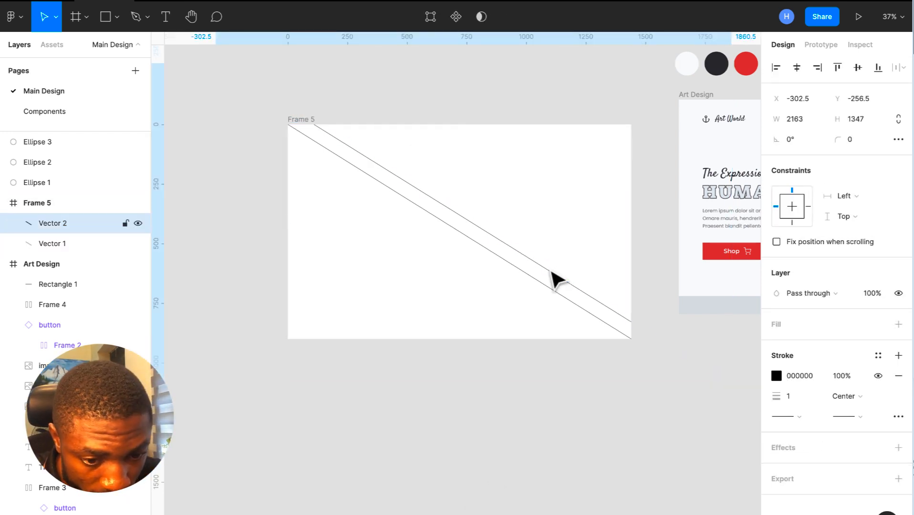
{"action": "key", "text": "Down"}
{"action": "key", "text": "Down"}
{"action": "key", "text": "Down"}
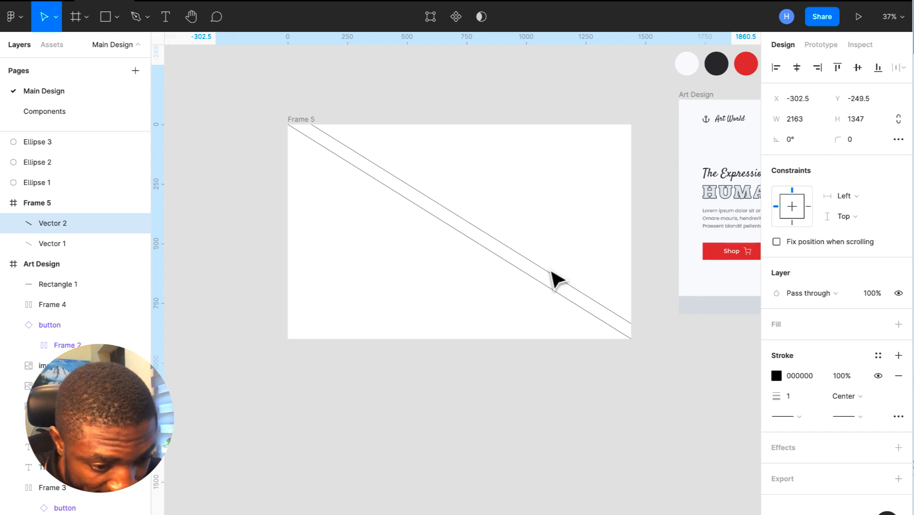
{"action": "key", "text": "ctrl+d"}
{"action": "left_click_drag", "start_coordinate": [552, 271], "coordinate": [577, 252]}
{"action": "key", "text": "ctrl+d"}
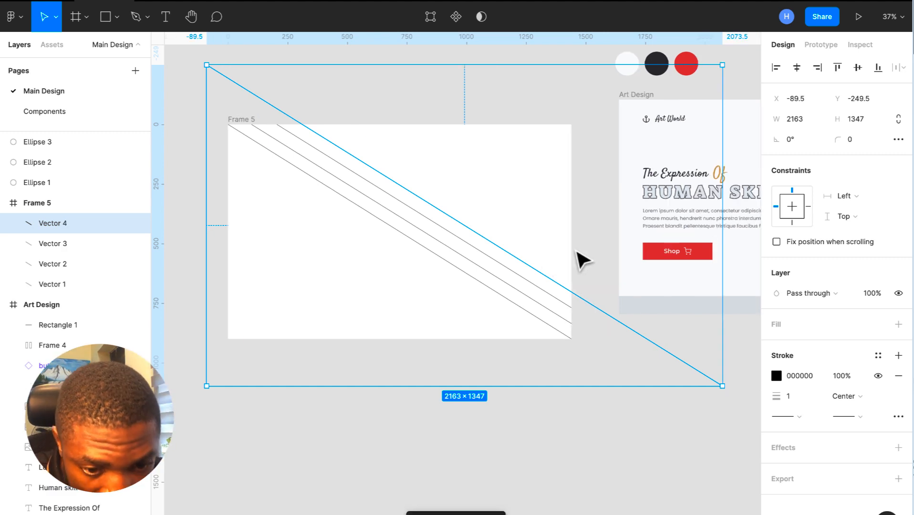
{"action": "key", "text": "ctrl+d"}
{"action": "key", "text": "ctrl+d"}
{"action": "key", "text": "ctrl+d"}
{"action": "key", "text": "ctrl+d"}
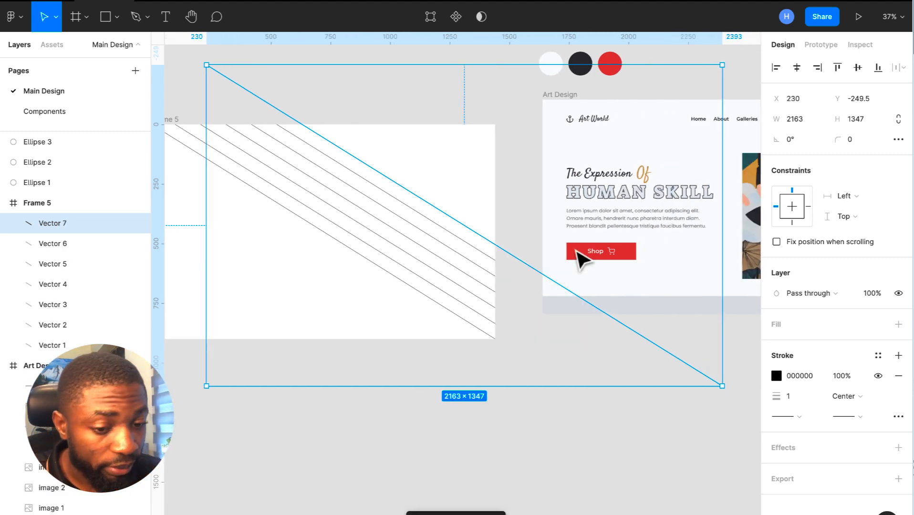
{"action": "key", "text": "ctrl+d"}
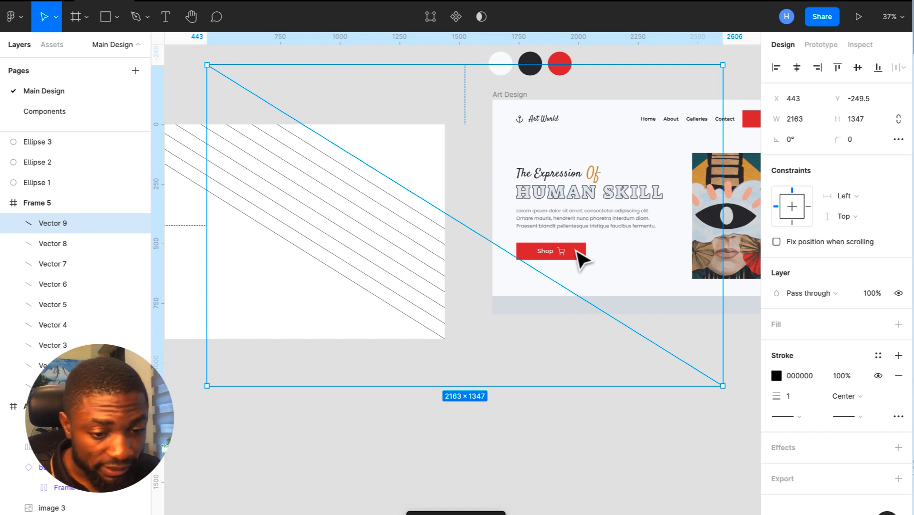
{"action": "key", "text": "ctrl+d"}
{"action": "key", "text": "ctrl+d"}
{"action": "key", "text": "ctrl+d"}
{"action": "key", "text": "ctrl+d"}
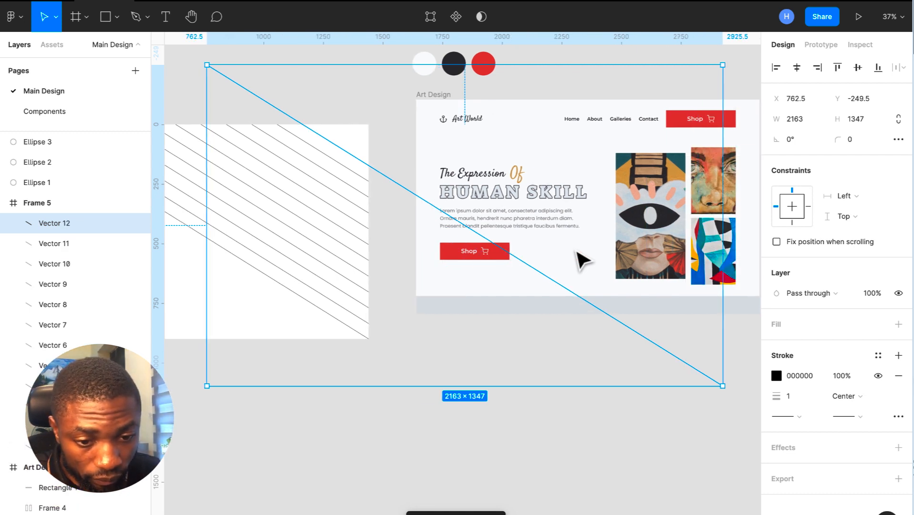
{"action": "key", "text": "ctrl+d"}
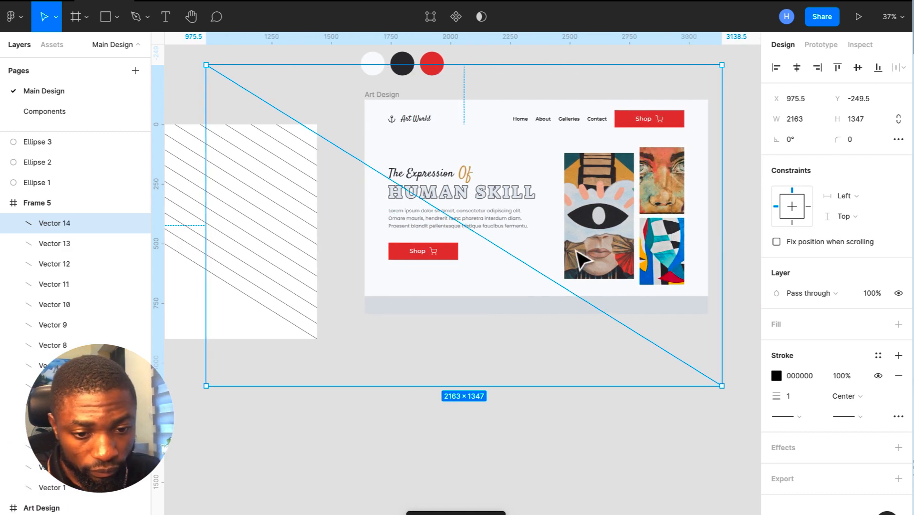
{"action": "key", "text": "ctrl+d"}
- Group the fifteen stripes, duplicate the group, and drag the copy over Frame 5
{"action": "scroll", "coordinate": [582, 260], "scroll_direction": "down", "scroll_amount": 5}
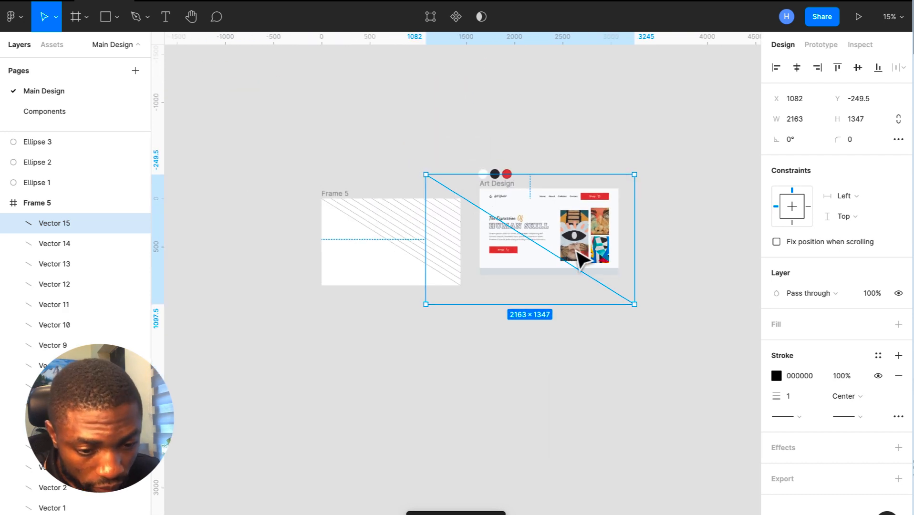
{"action": "left_click", "coordinate": [575, 369]}
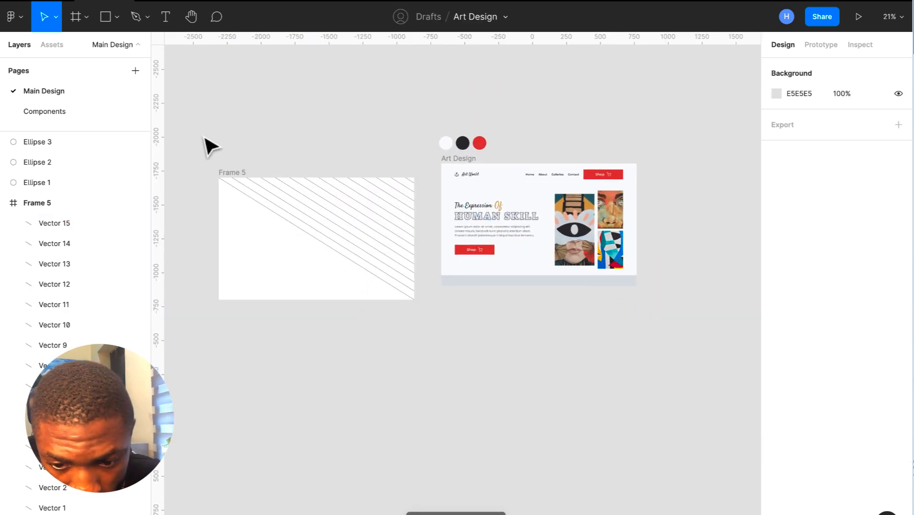
{"action": "left_click", "coordinate": [38, 224]}
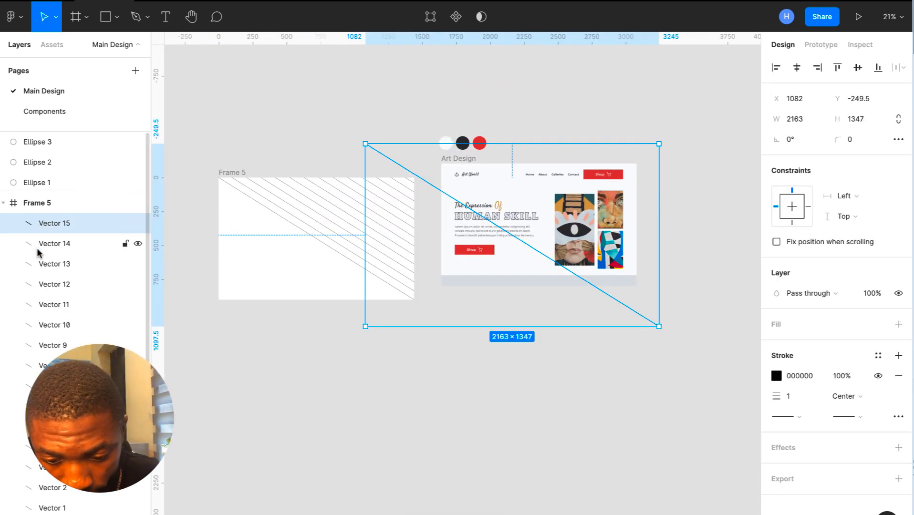
{"action": "scroll", "coordinate": [71, 321], "scroll_direction": "down", "scroll_amount": 2}
{"action": "scroll", "coordinate": [70, 322], "scroll_direction": "up", "scroll_amount": 1}
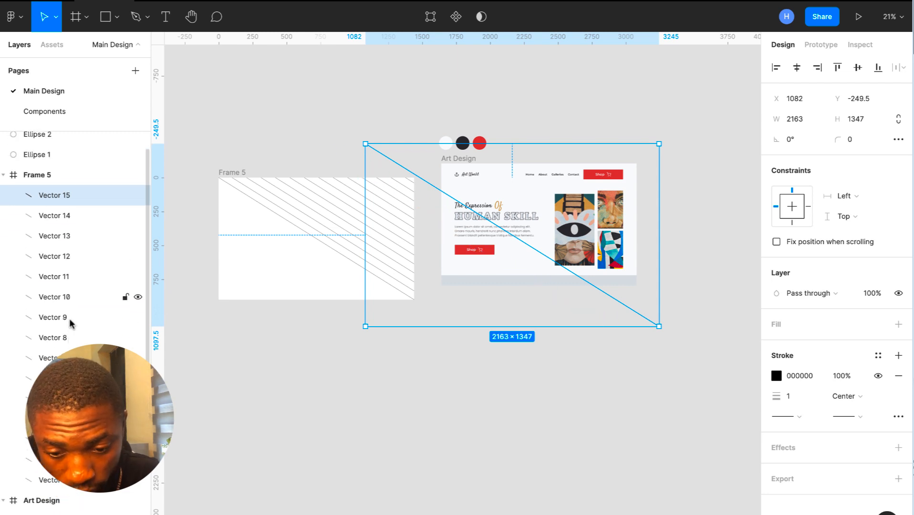
{"action": "left_click", "coordinate": [64, 481], "text": "shift"}
{"action": "key", "text": "ctrl+g"}
{"action": "key", "text": "ctrl+d"}
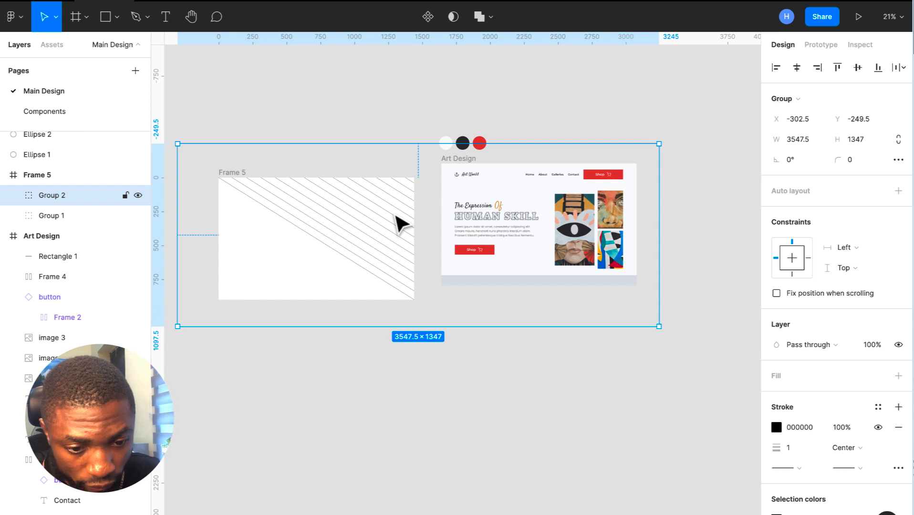
{"action": "left_click_drag", "start_coordinate": [396, 216], "coordinate": [243, 256]}
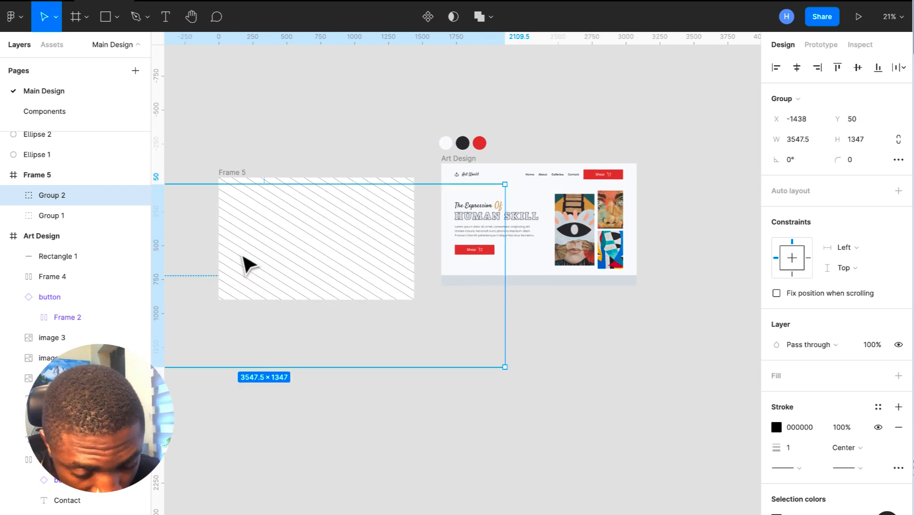
{"action": "scroll", "coordinate": [243, 256], "scroll_direction": "up", "scroll_amount": 3}
- Remove Frame 5's white fill so the frame is transparent
{"action": "scroll", "coordinate": [242, 256], "scroll_direction": "left", "scroll_amount": 3}
{"action": "left_click", "coordinate": [397, 152]}
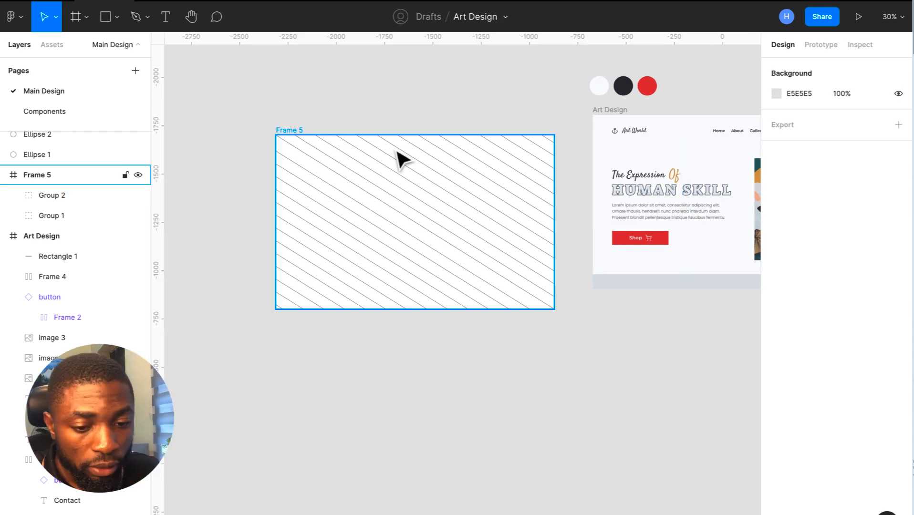
{"action": "left_click", "coordinate": [289, 131]}
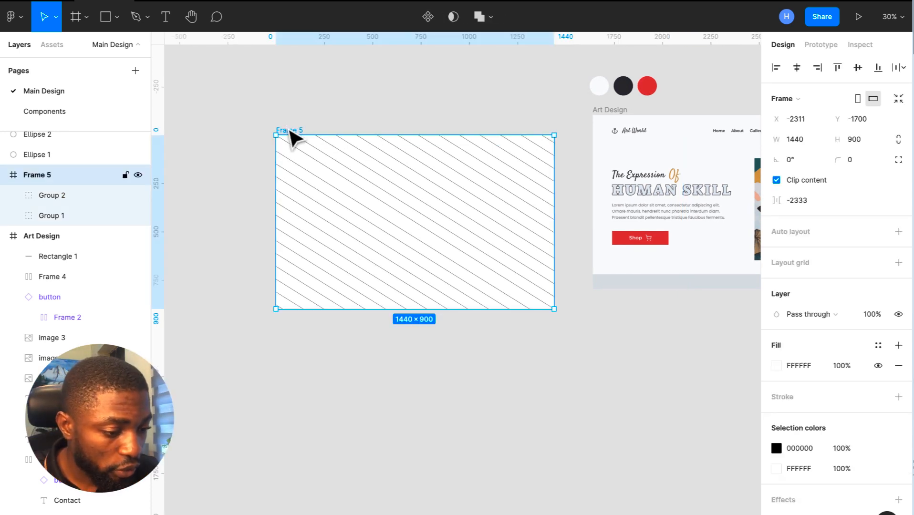
{"action": "left_click", "coordinate": [892, 368]}
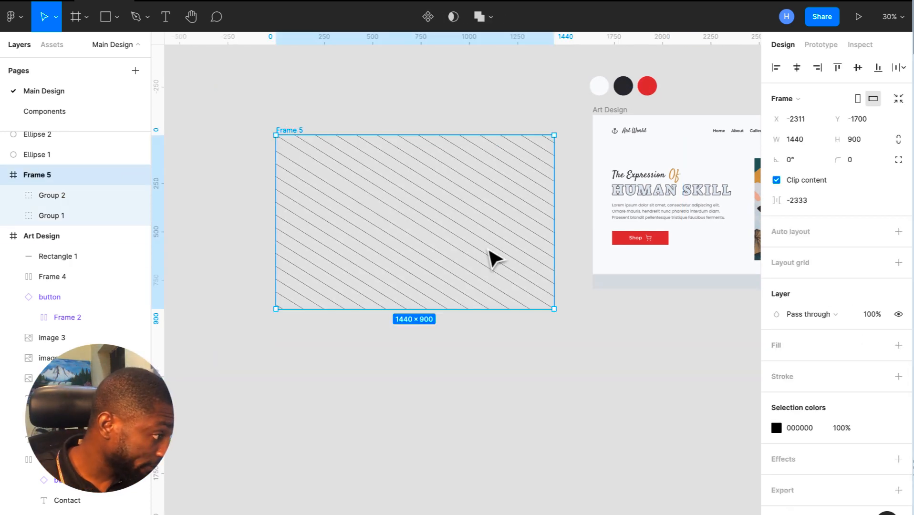
{"action": "key", "text": "Escape"}
- Recolour the stripes to pale grey-blue E4EAEF and move Frame 5 onto Art Design
{"action": "left_click", "coordinate": [523, 288]}
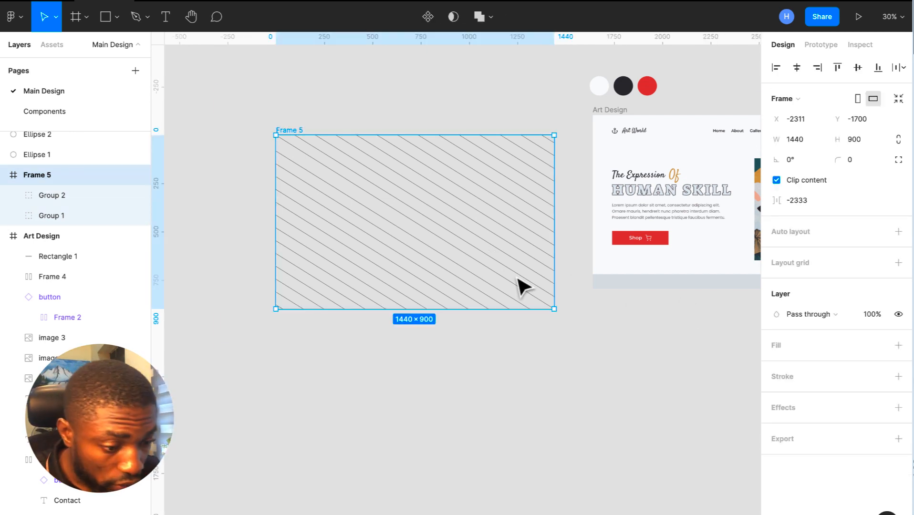
{"action": "left_click", "coordinate": [777, 428]}
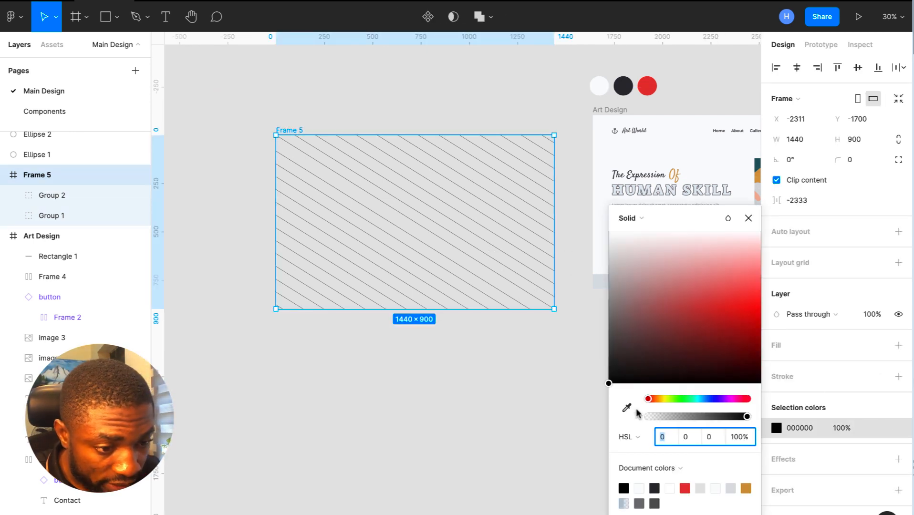
{"action": "left_click", "coordinate": [626, 408]}
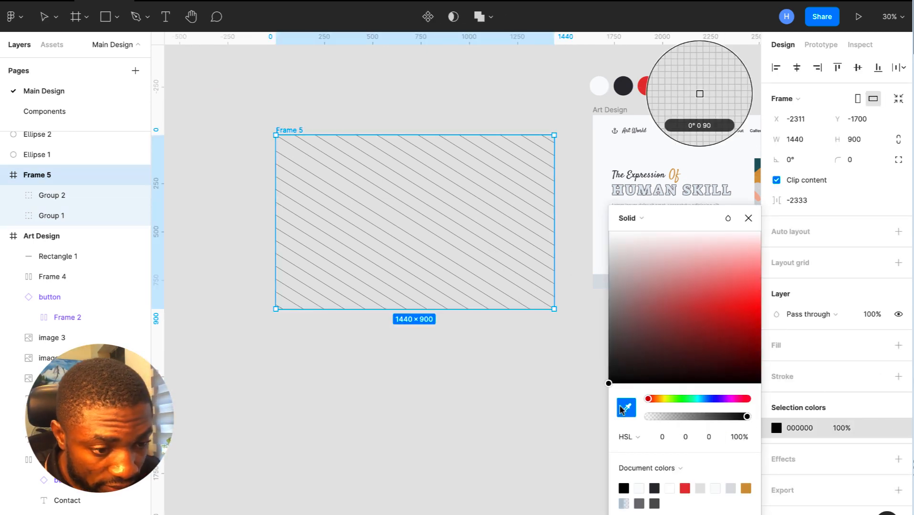
{"action": "left_click", "coordinate": [676, 191]}
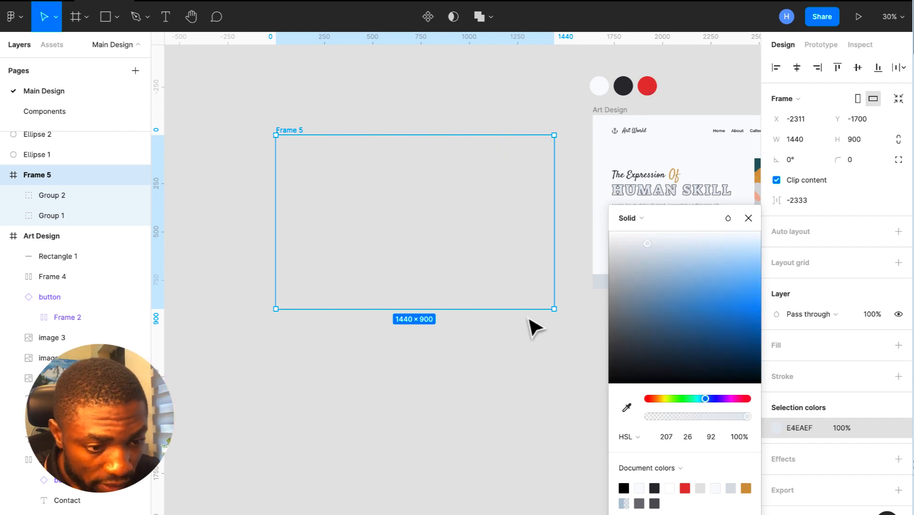
{"action": "left_click", "coordinate": [534, 382]}
{"action": "left_click_drag", "start_coordinate": [489, 214], "coordinate": [716, 193]}
- Centre Frame 5 horizontally and vertically within the Art Design frame
{"action": "scroll", "coordinate": [716, 193], "scroll_direction": "right", "scroll_amount": 5}
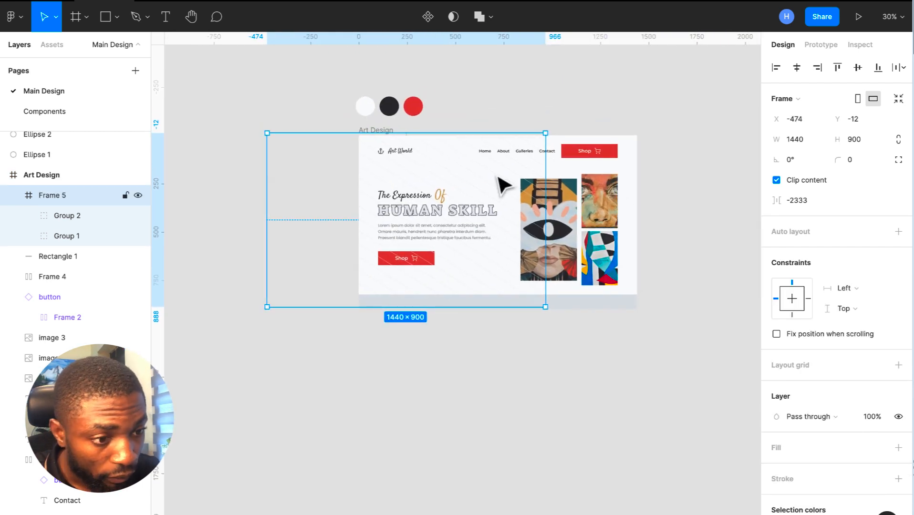
{"action": "left_click", "coordinate": [797, 68]}
{"action": "left_click", "coordinate": [858, 68]}
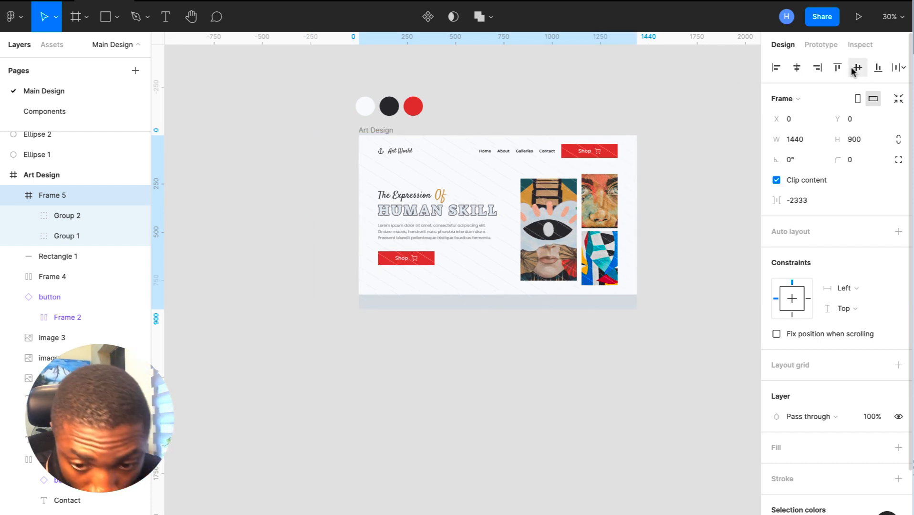
- Rename Frame 5 to 'background stroke' and move it to the bottom of Art Design's layers
{"action": "left_click", "coordinate": [13, 196]}
{"action": "double_click", "coordinate": [59, 215]}
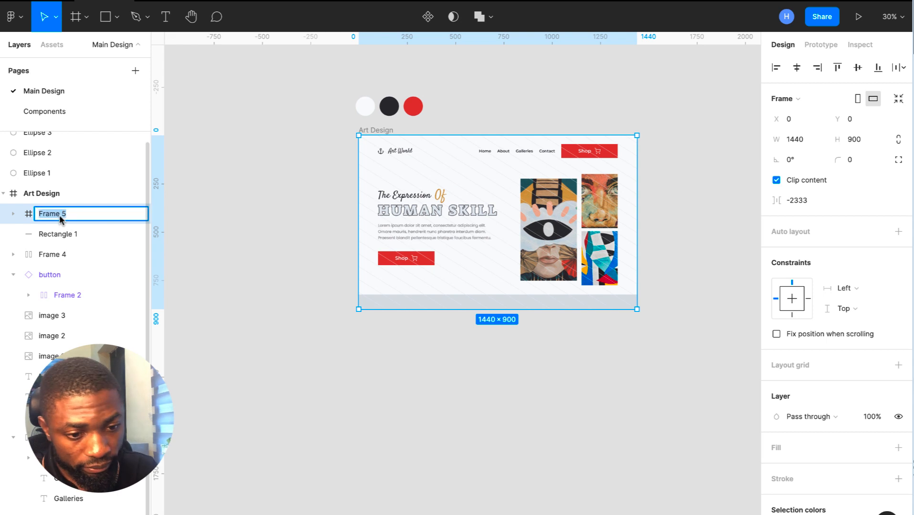
{"action": "type", "text": "ba"}
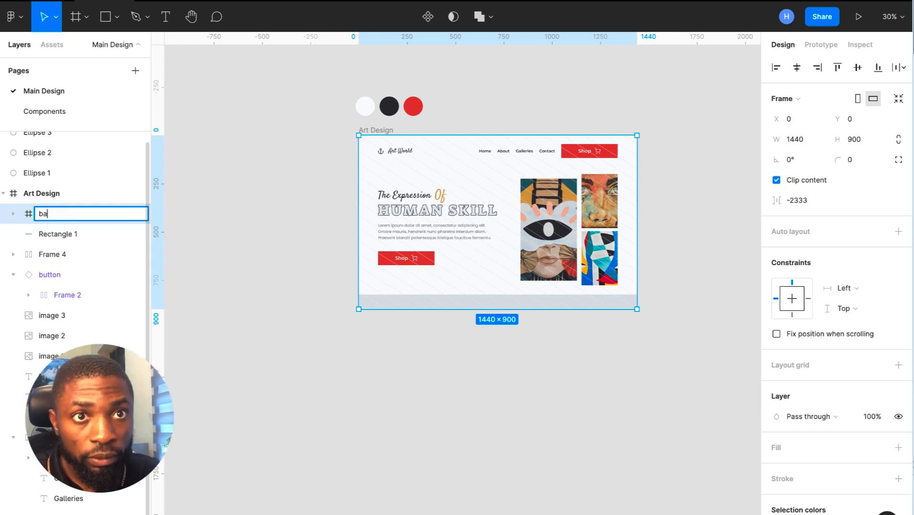
{"action": "type", "text": "ckground"}
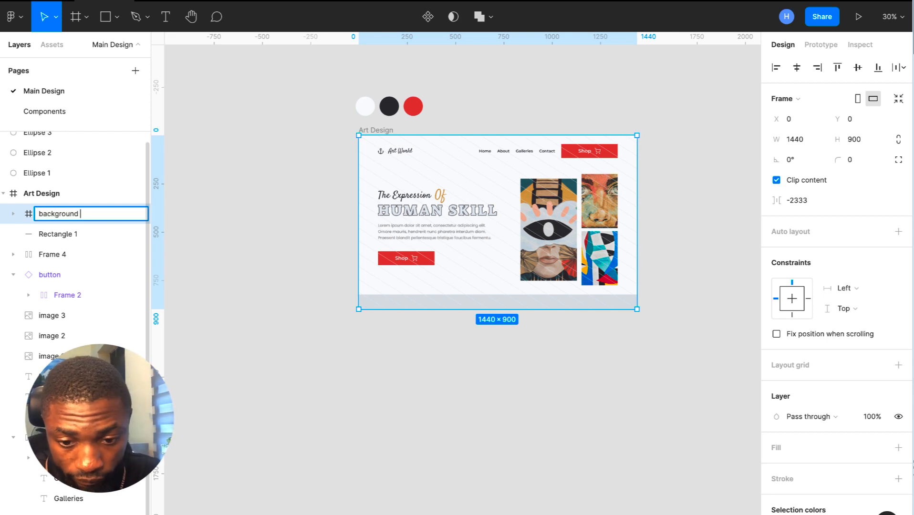
{"action": "type", "text": " stroke"}
{"action": "key", "text": "Return"}
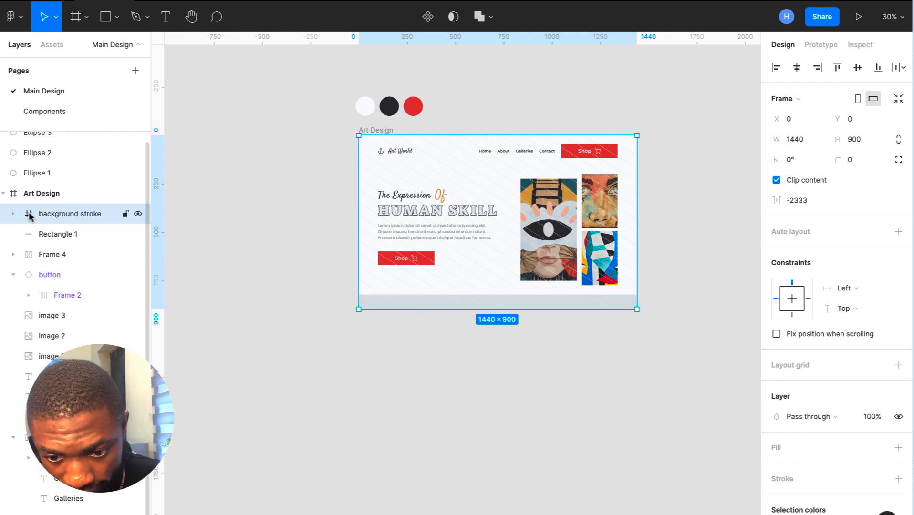
{"action": "left_click", "coordinate": [13, 275]}
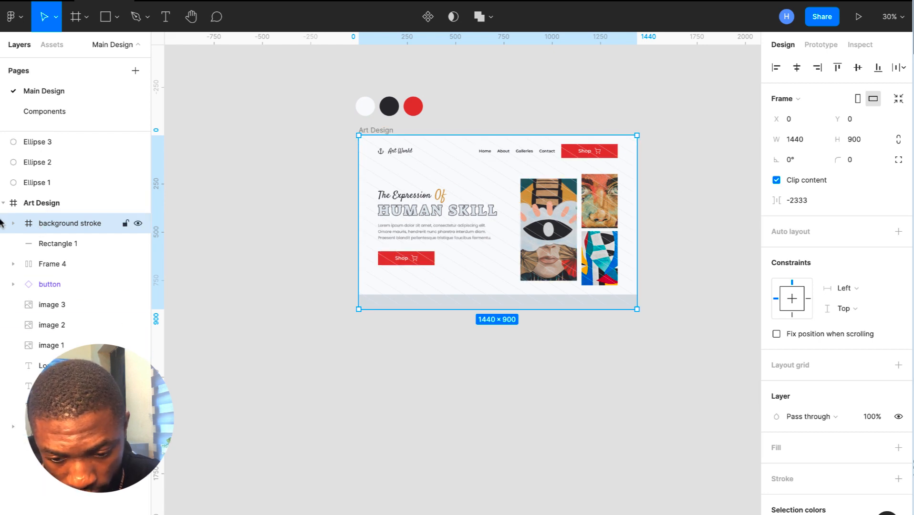
{"action": "left_click_drag", "start_coordinate": [53, 222], "coordinate": [52, 427]}
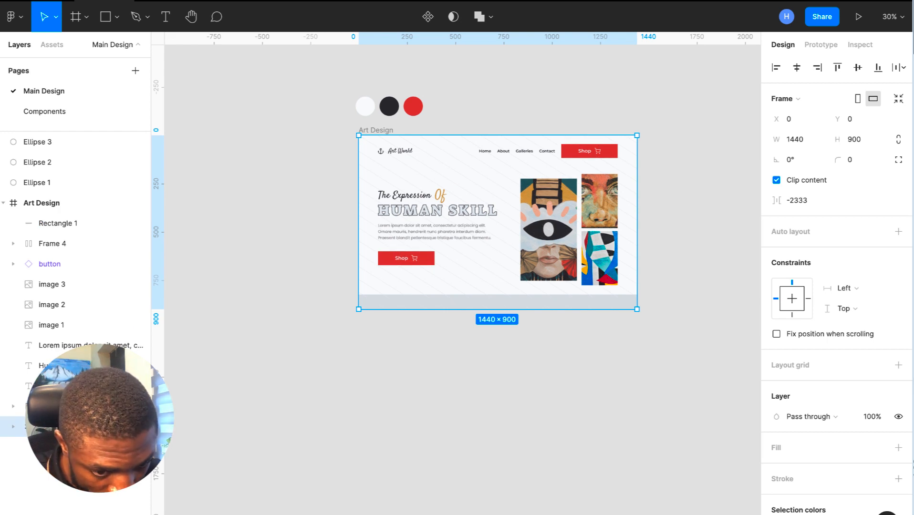
- Try a lighter EEF4F9 stripe colour, then revert it to E4EAEB
{"action": "scroll", "coordinate": [517, 352], "scroll_direction": "up", "scroll_amount": 5}
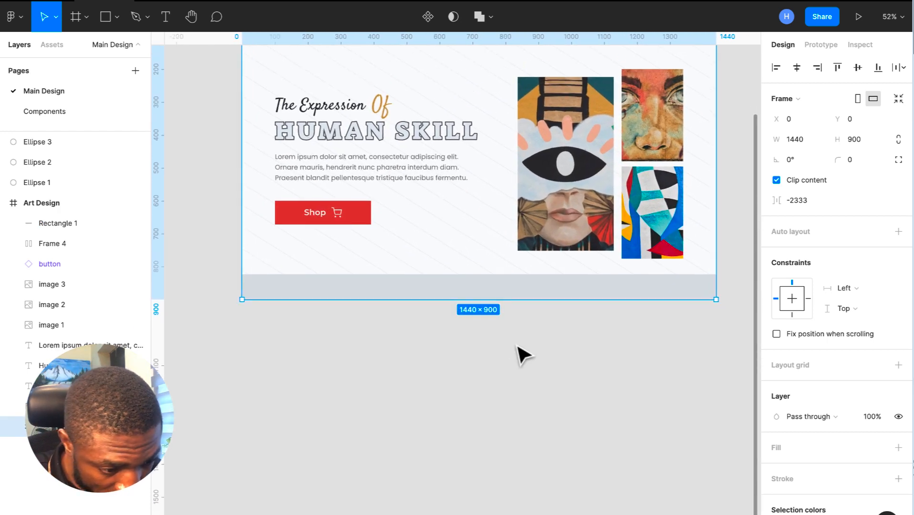
{"action": "scroll", "coordinate": [812, 477], "scroll_direction": "down", "scroll_amount": 1}
{"action": "left_click", "coordinate": [813, 498]}
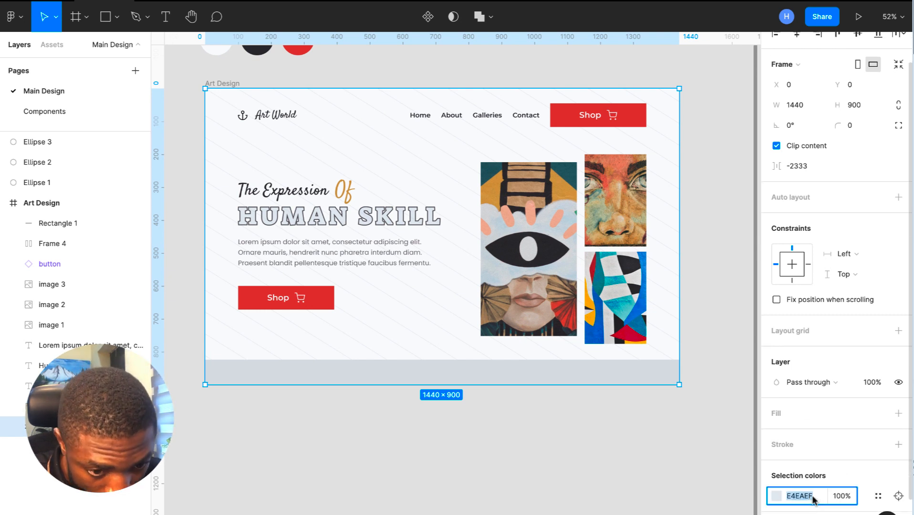
{"action": "type", "text": "EEF4F9"}
{"action": "key", "text": "Return"}
{"action": "key", "text": "ctrl+z"}
{"action": "scroll", "coordinate": [670, 280], "scroll_direction": "up", "scroll_amount": 1}
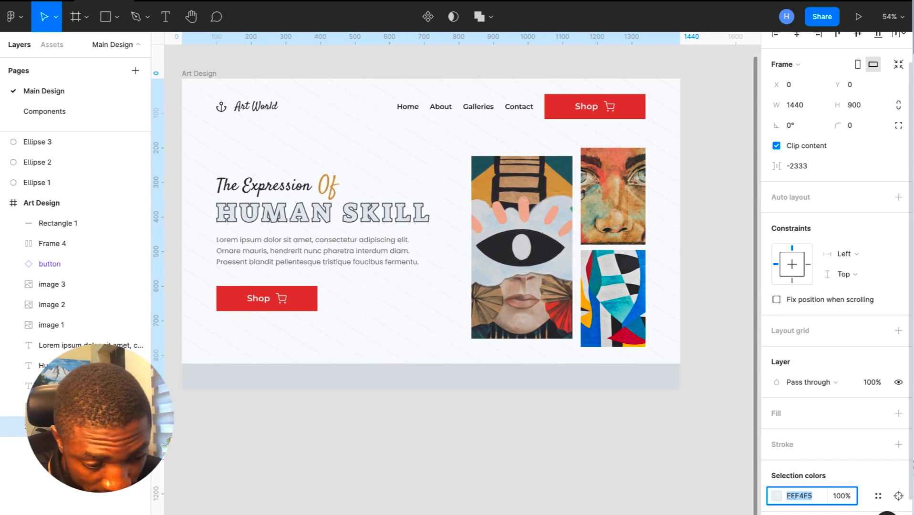
{"action": "key", "text": "ctrl+z"}
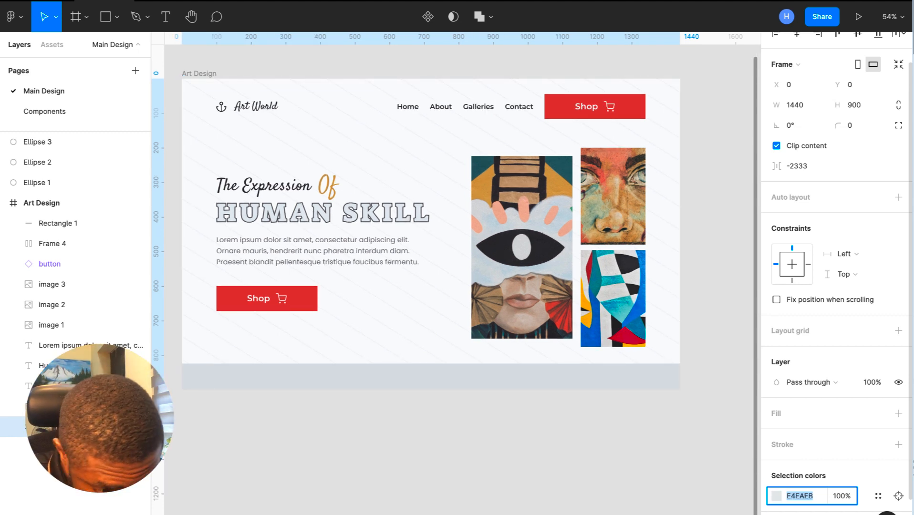
- Lower the E4EAEB stripe colour's opacity to 80%, then settle on 70%
{"action": "left_click", "coordinate": [847, 498]}
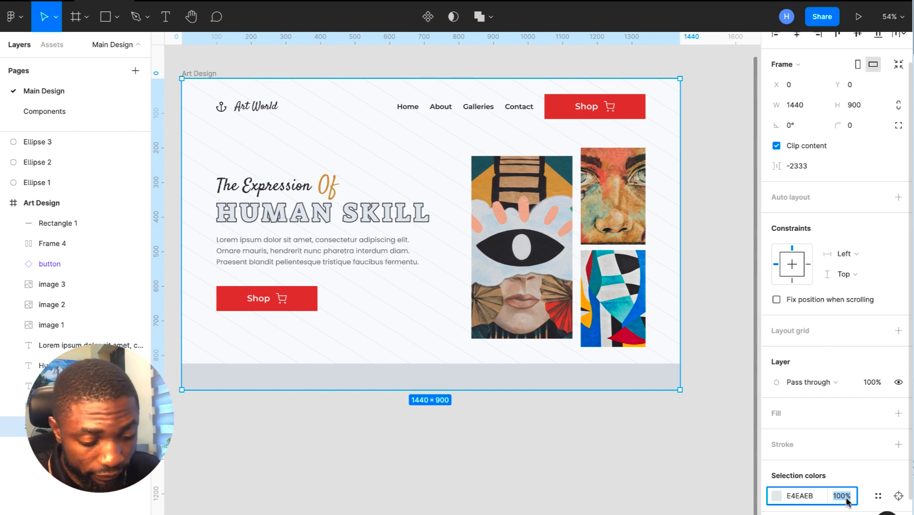
{"action": "key", "text": "Return"}
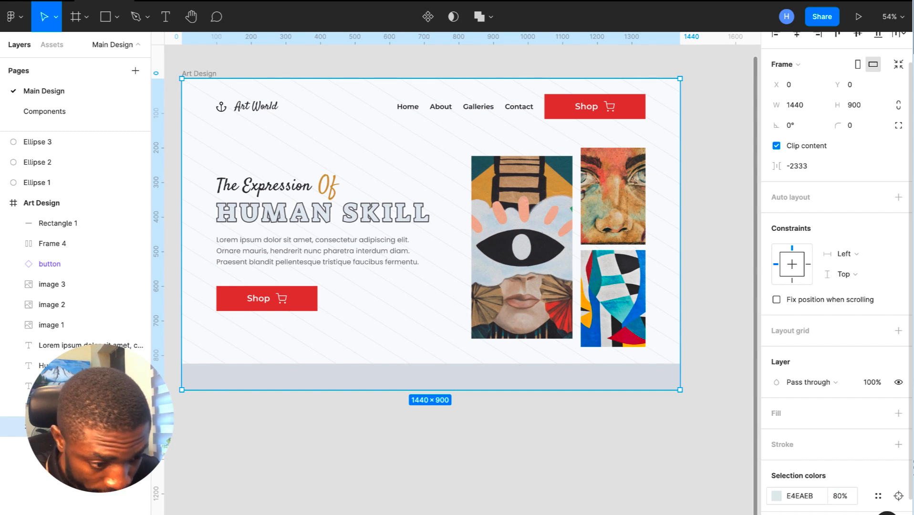
{"action": "left_click", "coordinate": [847, 499]}
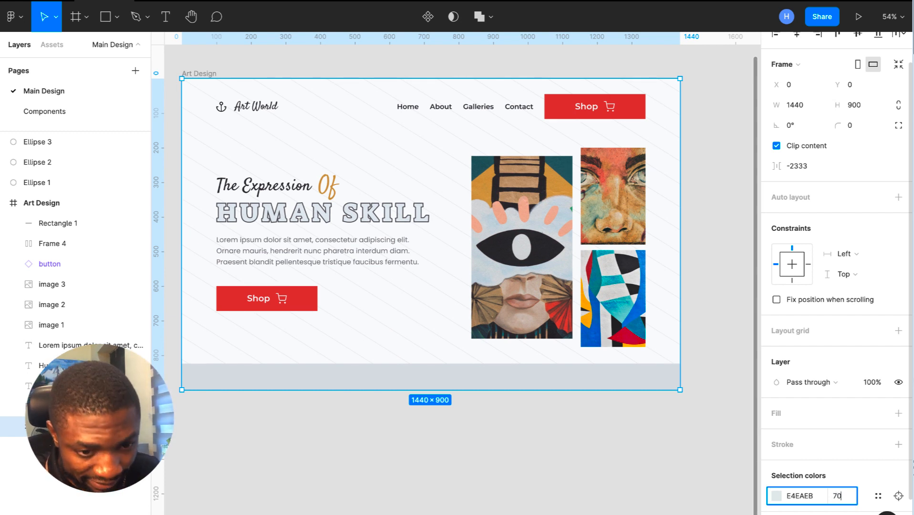
{"action": "key", "text": "Return"}
{"action": "left_click", "coordinate": [690, 467]}
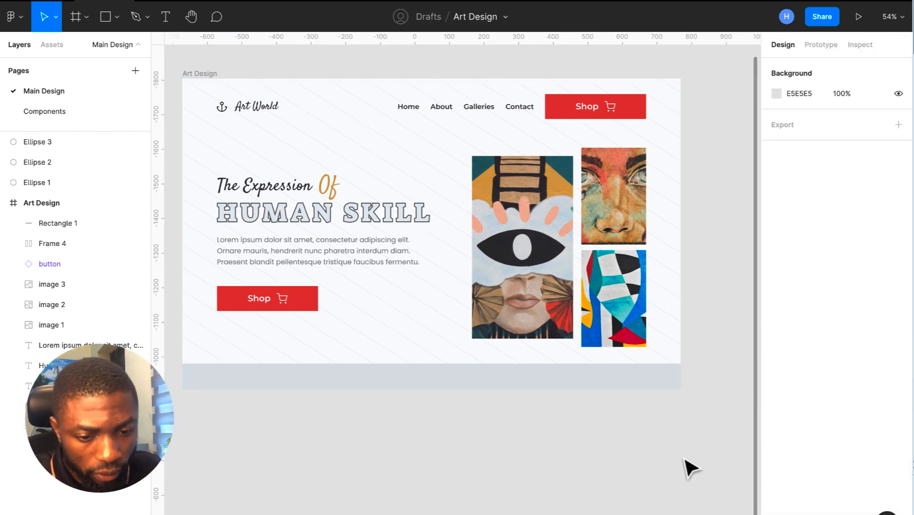
{"action": "scroll", "coordinate": [686, 460], "scroll_direction": "left", "scroll_amount": 1}
{"action": "scroll", "coordinate": [686, 460], "scroll_direction": "up", "scroll_amount": 2}
{"action": "scroll", "coordinate": [685, 460], "scroll_direction": "down", "scroll_amount": 2}
- Paste a copy of the Home link text beside the Shop button and reword it as the Call phone line
{"action": "scroll", "coordinate": [685, 460], "scroll_direction": "up", "scroll_amount": 2}
{"action": "scroll", "coordinate": [685, 460], "scroll_direction": "down", "scroll_amount": 1}
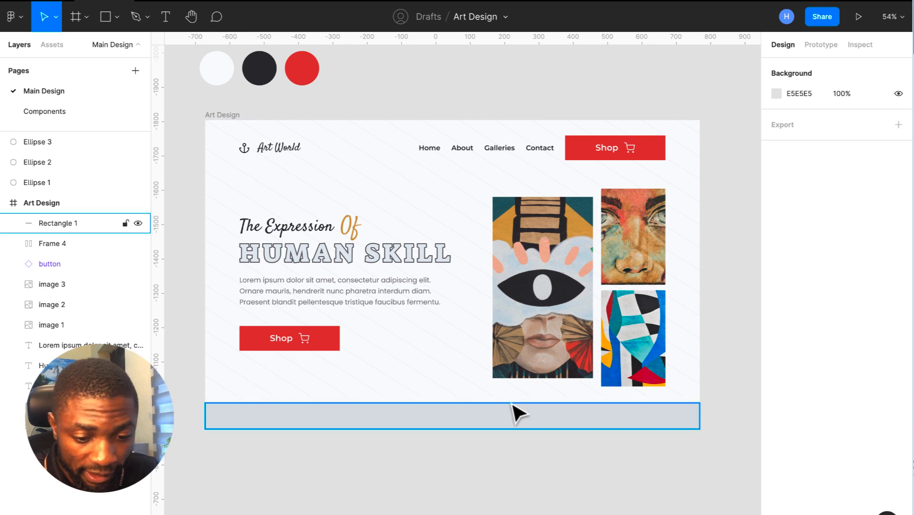
{"action": "left_click", "coordinate": [300, 354]}
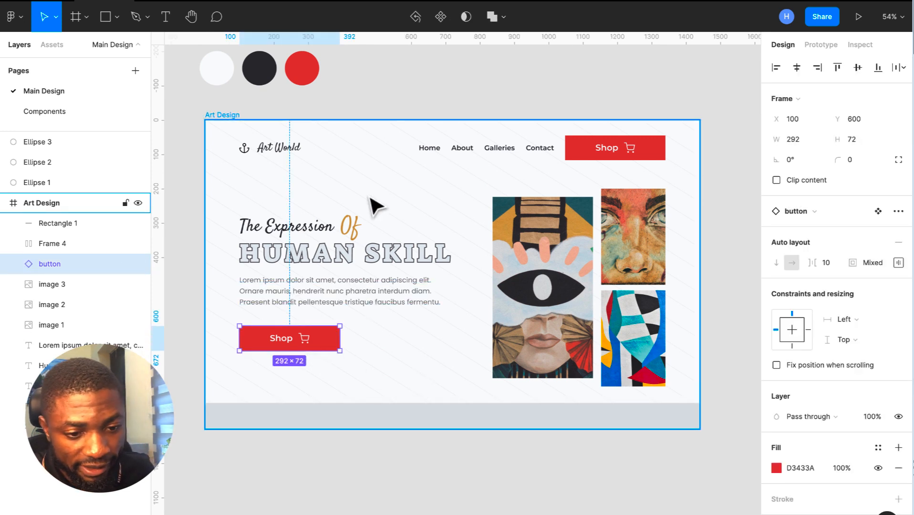
{"action": "left_click", "coordinate": [435, 151]}
{"action": "left_click", "coordinate": [436, 153]}
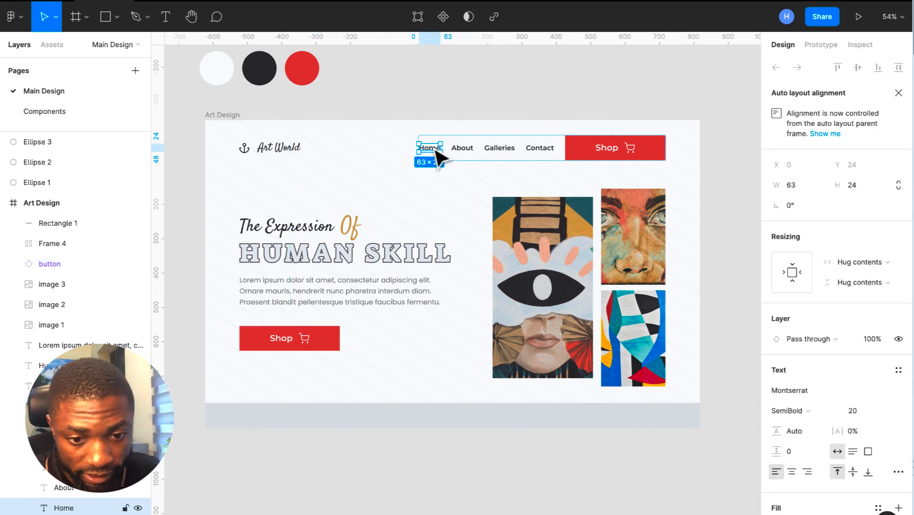
{"action": "left_click", "coordinate": [218, 119]}
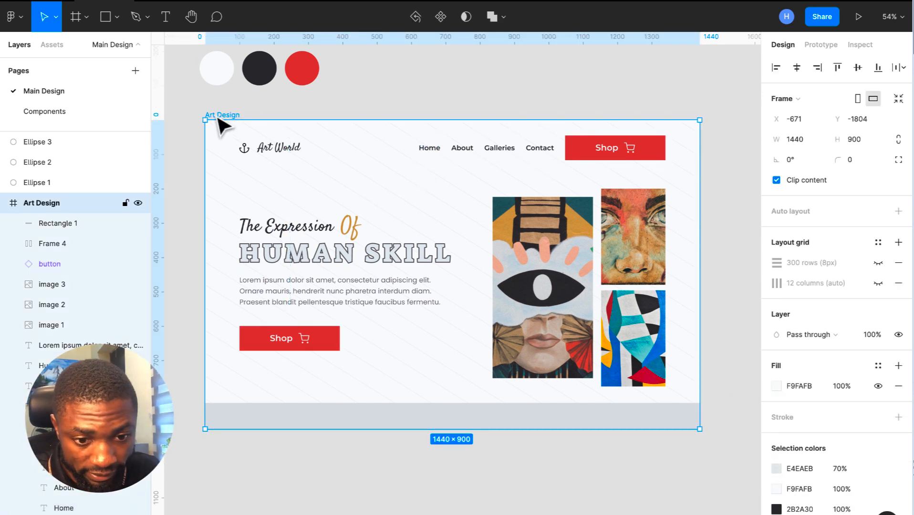
{"action": "key", "text": "ctrl+v"}
{"action": "left_click_drag", "start_coordinate": [218, 123], "coordinate": [374, 341]}
{"action": "double_click", "coordinate": [372, 338]}
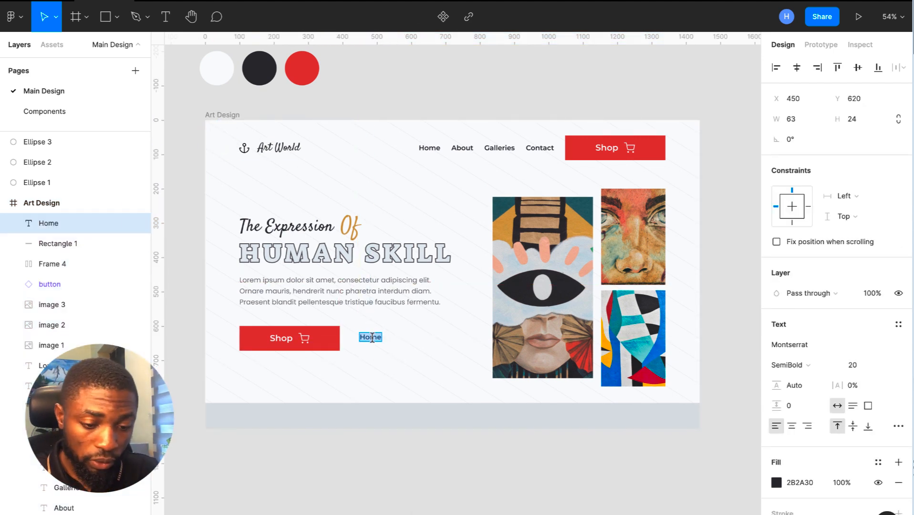
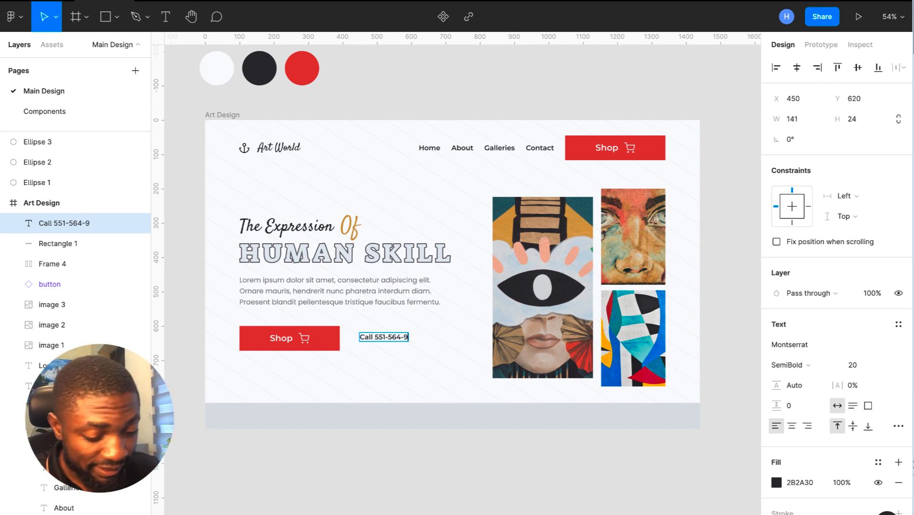
{"action": "left_click", "coordinate": [402, 471]}
- Colour the Call text 35343A and wrap it with the Shop button in an auto-layout row
{"action": "left_click", "coordinate": [816, 482]}
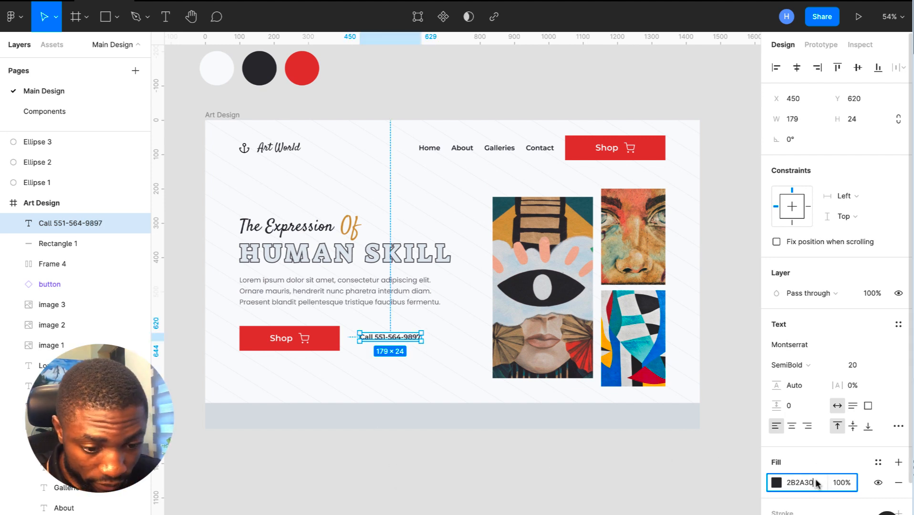
{"action": "type", "text": "35343A"}
{"action": "key", "text": "Return"}
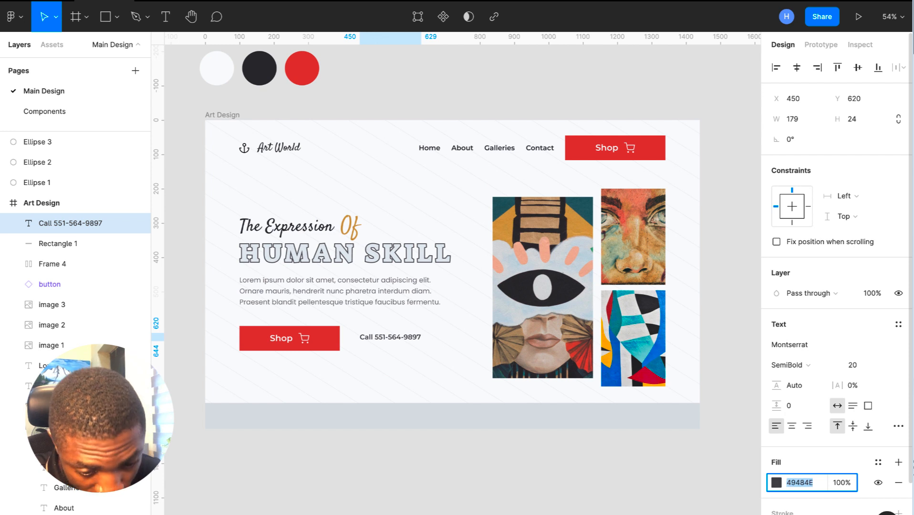
{"action": "left_click", "coordinate": [309, 336], "text": "shift"}
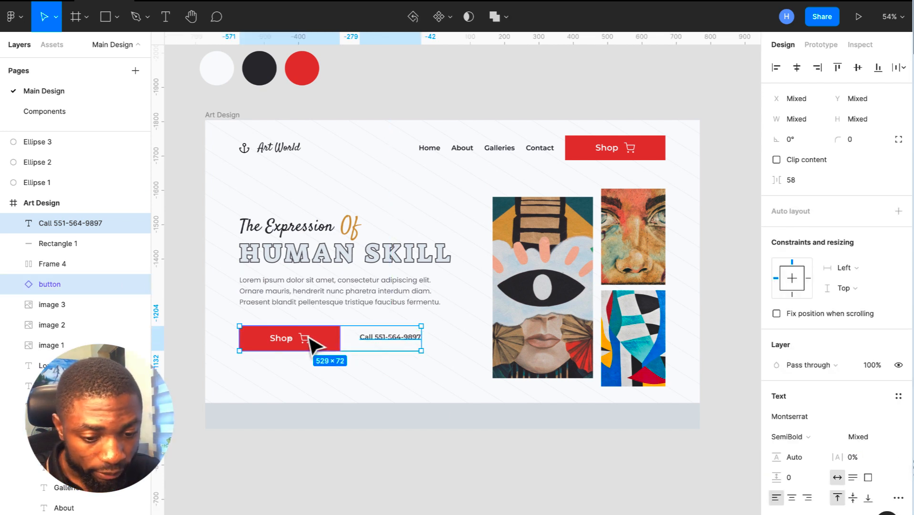
{"action": "key", "text": "shift+a"}
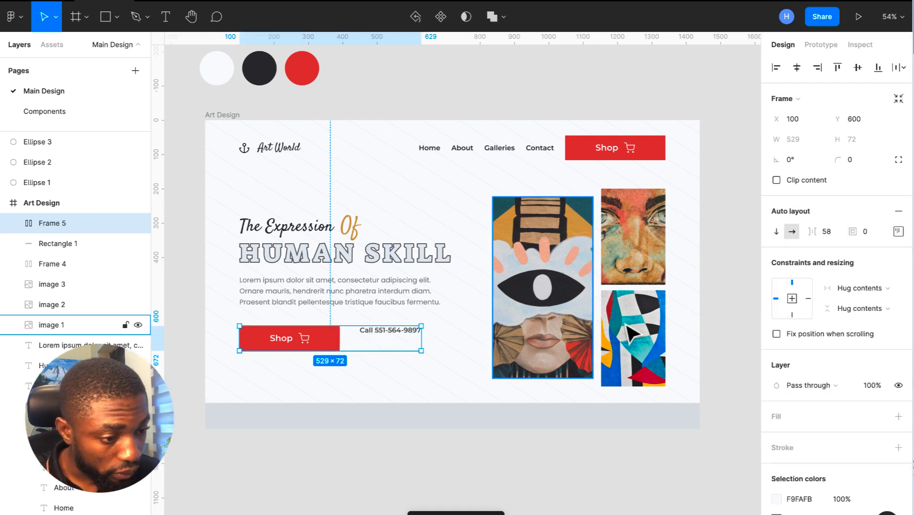
- Centre the row's items vertically and set the gap between Shop and the phone number to 32
{"action": "left_click", "coordinate": [898, 233]}
{"action": "left_click", "coordinate": [851, 287]}
{"action": "left_click", "coordinate": [827, 231]}
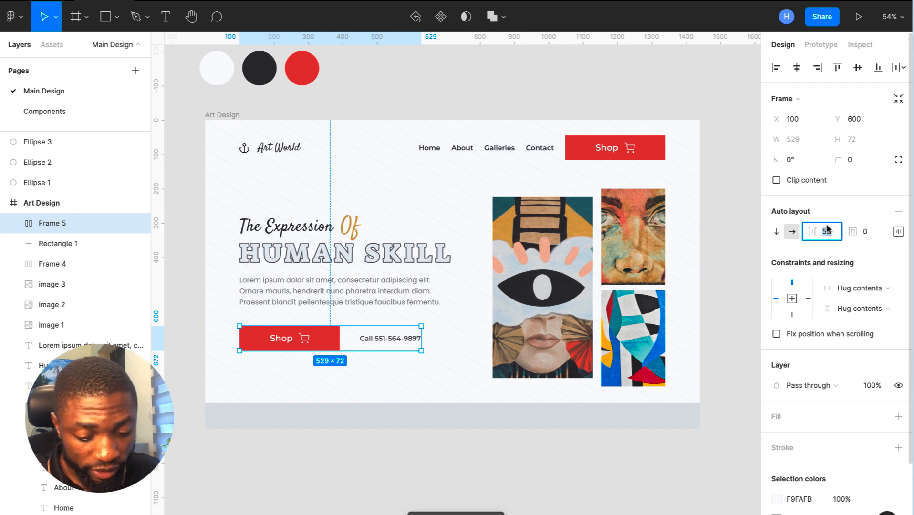
{"action": "key", "text": "Return"}
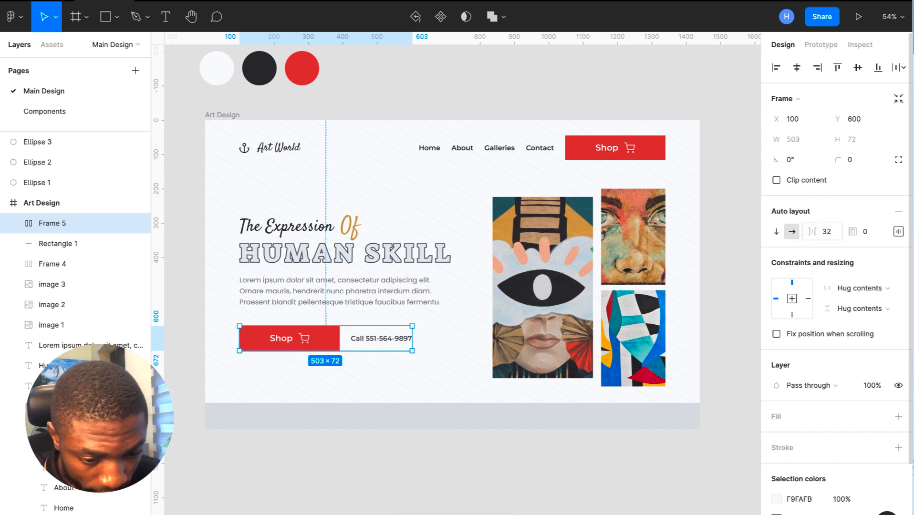
- Underline the phone-number text through the advanced type settings, then deselect
{"action": "left_click", "coordinate": [384, 349]}
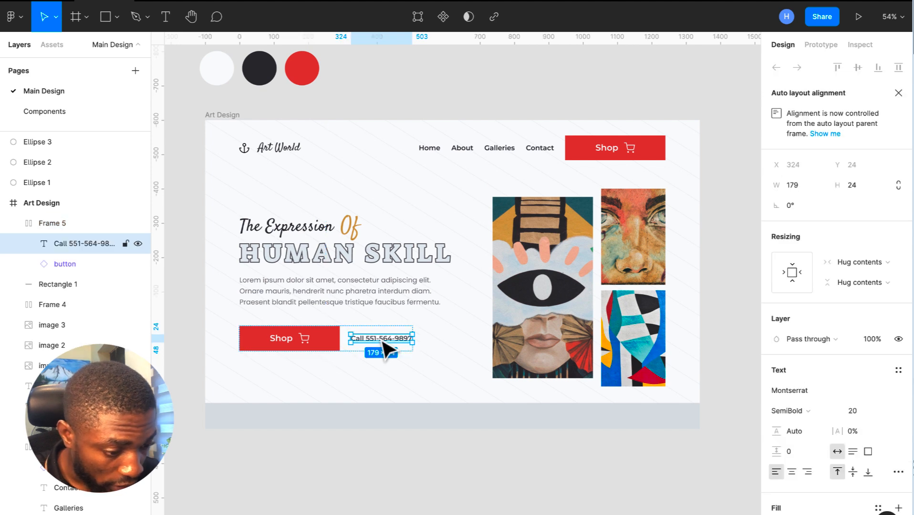
{"action": "left_click", "coordinate": [899, 472]}
{"action": "scroll", "coordinate": [724, 494], "scroll_direction": "down", "scroll_amount": 2}
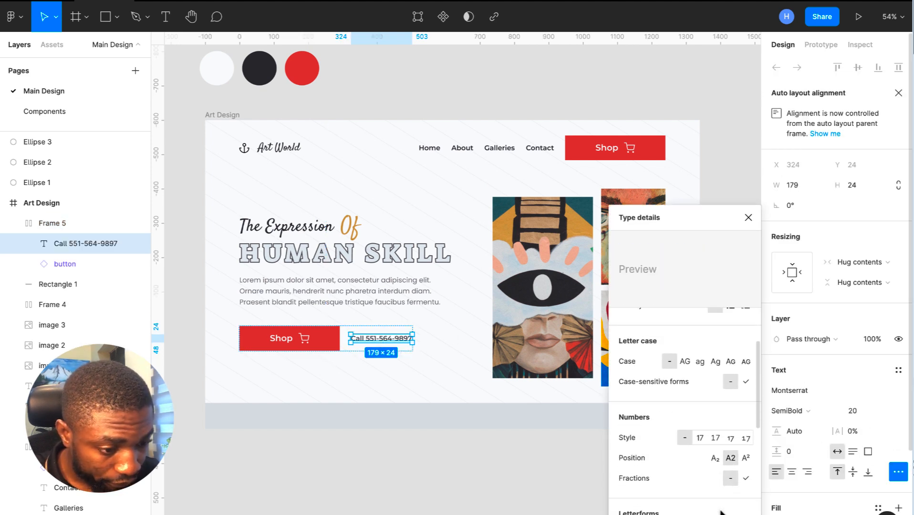
{"action": "scroll", "coordinate": [722, 508], "scroll_direction": "up", "scroll_amount": 2}
{"action": "left_click", "coordinate": [731, 348]}
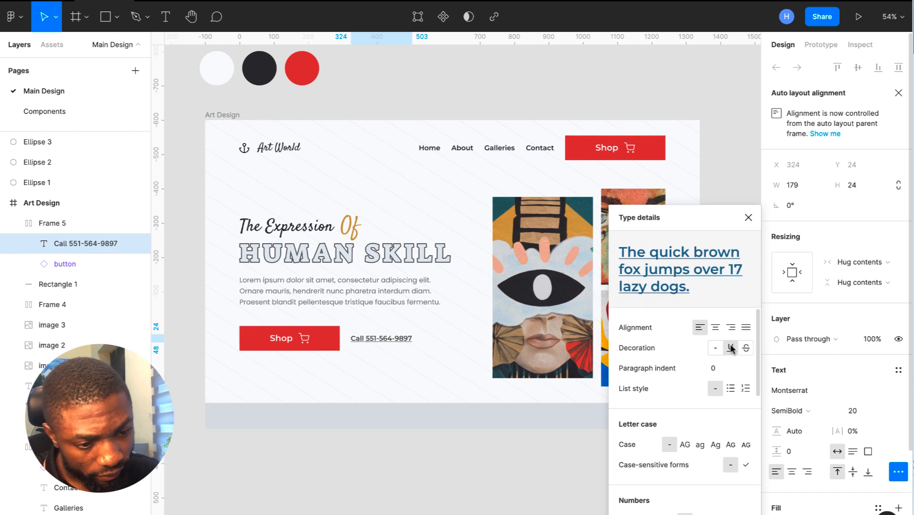
{"action": "left_click", "coordinate": [748, 217]}
{"action": "left_click", "coordinate": [735, 243]}
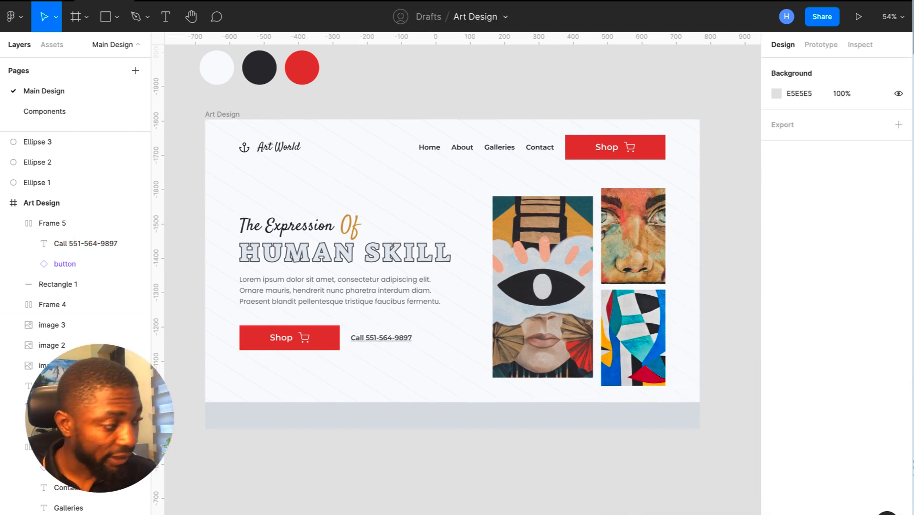
{"action": "scroll", "coordinate": [455, 267], "scroll_direction": "down", "scroll_amount": 1}
- Move the heading, paragraph and Shop/phone row up together as one hero text block
{"action": "left_click", "coordinate": [707, 400]}
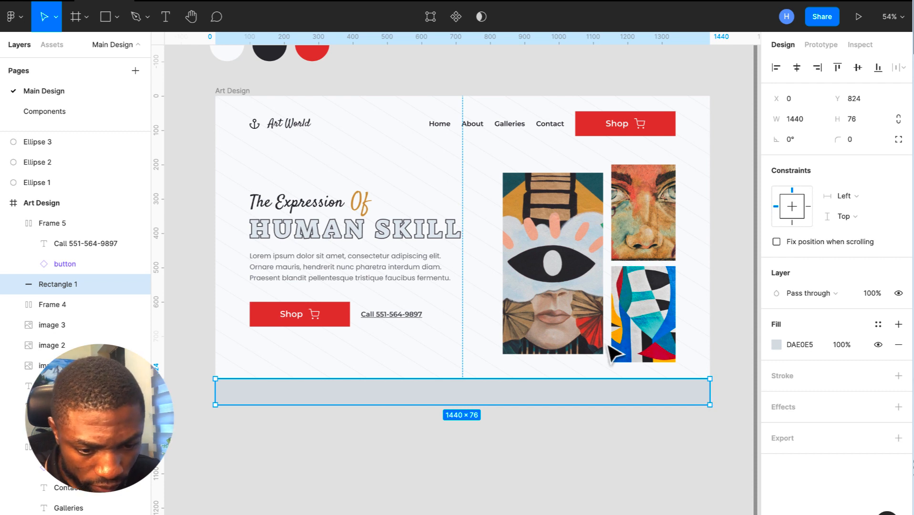
{"action": "left_click", "coordinate": [373, 325]}
{"action": "left_click", "coordinate": [375, 274], "text": "shift"}
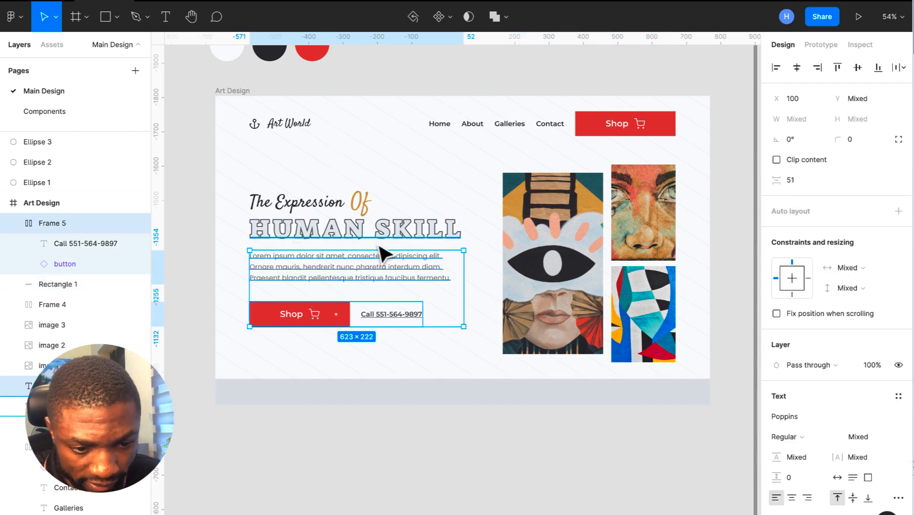
{"action": "left_click", "coordinate": [343, 210], "text": "shift"}
{"action": "key", "text": "shift+Up"}
{"action": "key", "text": "shift+Up"}
{"action": "key", "text": "shift+Up"}
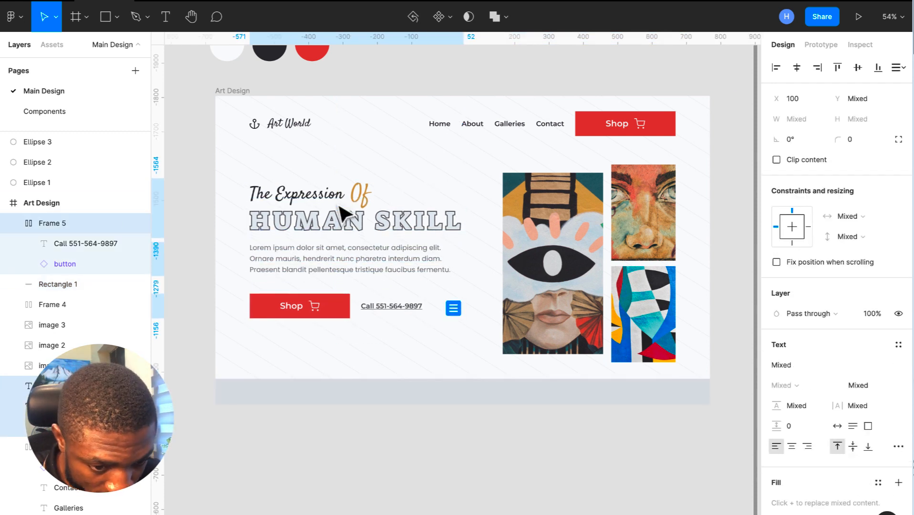
{"action": "key", "text": "shift+Down"}
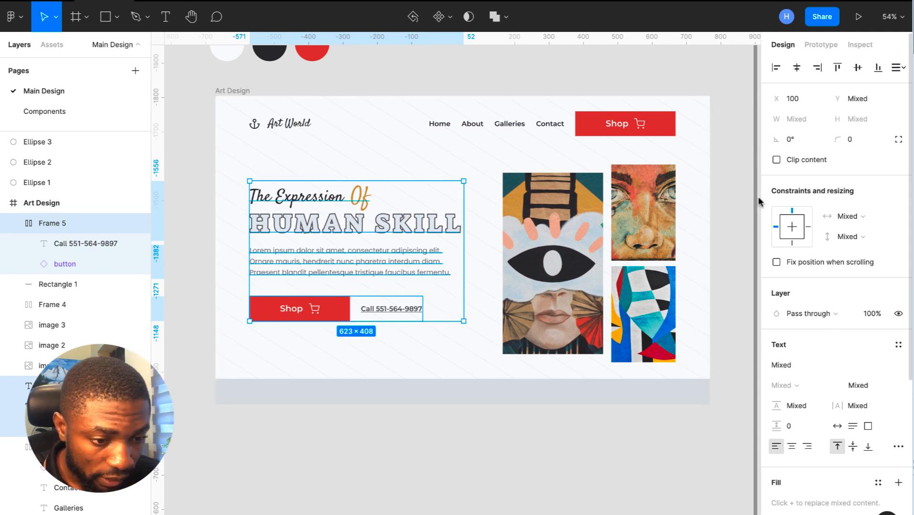
- Nudge the face, abstract and large eye paintings upward together
{"action": "left_click", "coordinate": [661, 258]}
{"action": "left_click", "coordinate": [654, 321], "text": "shift"}
{"action": "left_click", "coordinate": [538, 288], "text": "shift"}
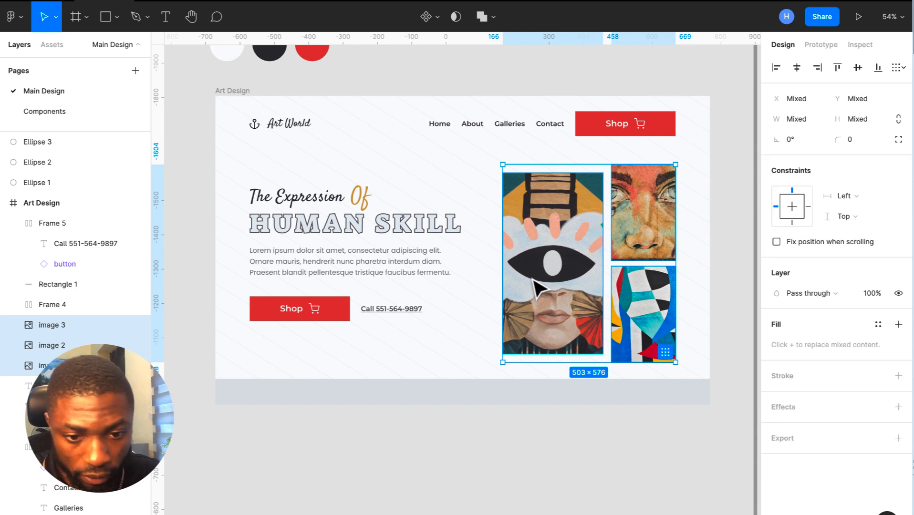
{"action": "key", "text": "shift+Up"}
{"action": "left_click", "coordinate": [420, 423]}
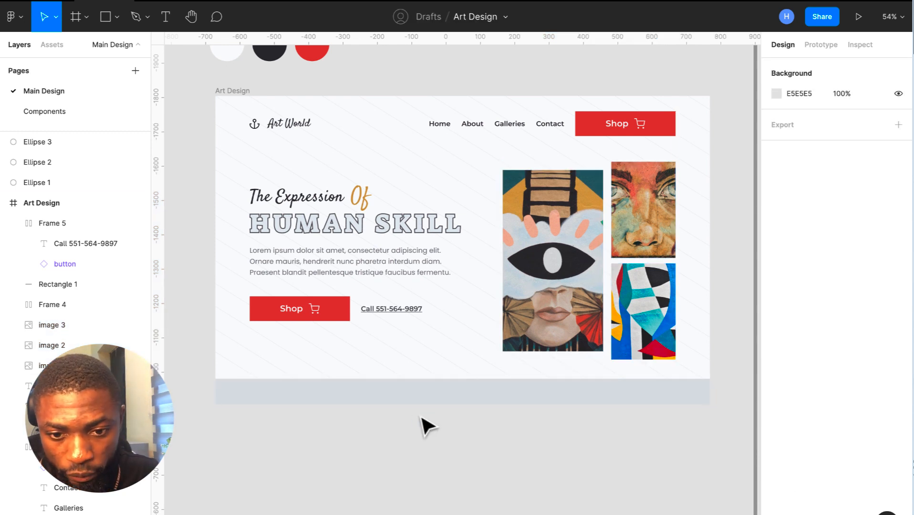
- Draw a grey 221 × 41 rectangle and place it just below the Shop button
{"action": "left_click", "coordinate": [105, 18]}
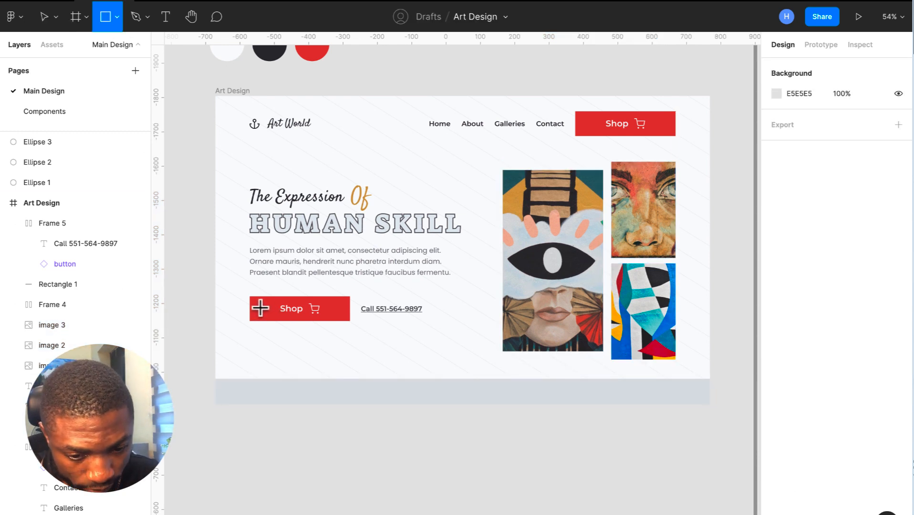
{"action": "left_click_drag", "start_coordinate": [261, 310], "coordinate": [321, 327]}
{"action": "key", "text": "ctrl+z"}
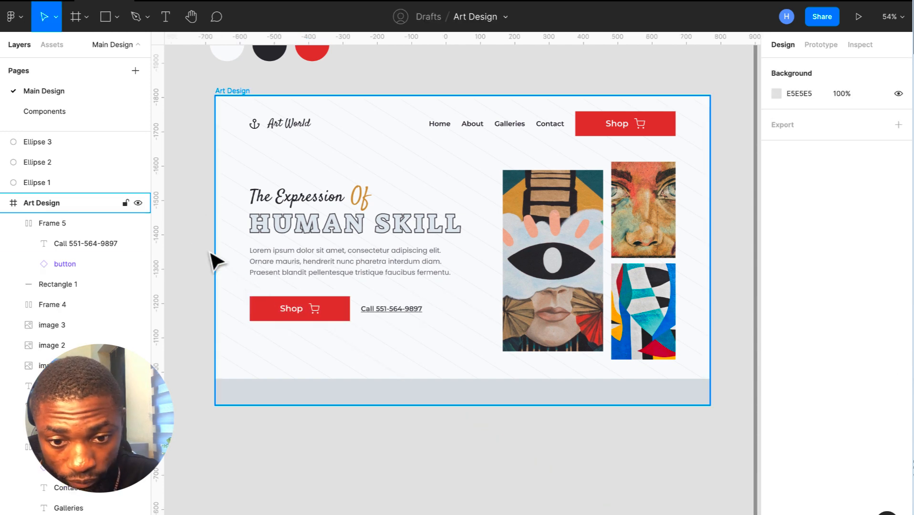
{"action": "left_click", "coordinate": [108, 17]}
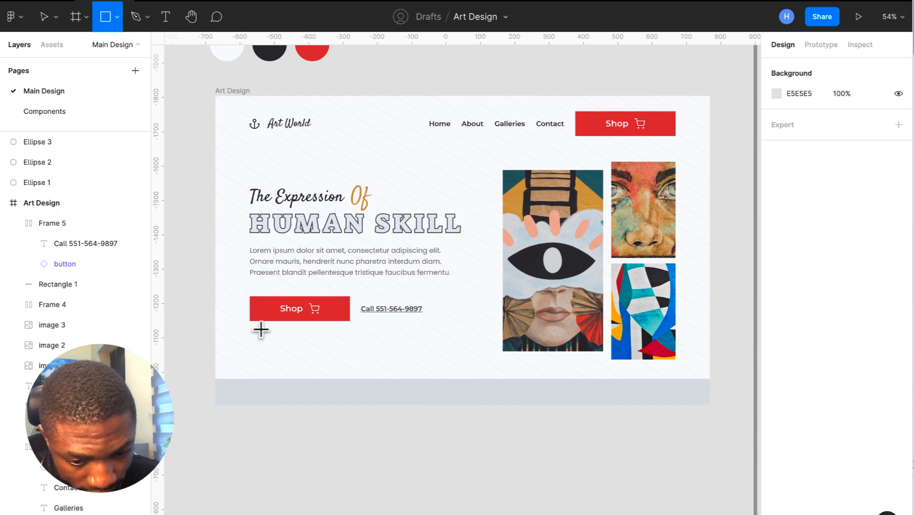
{"action": "mouse_move", "coordinate": [261, 329]}
{"action": "left_mouse_down"}
{"action": "mouse_move", "coordinate": [306, 360]}
{"action": "mouse_move", "coordinate": [351, 350]}
{"action": "mouse_move", "coordinate": [337, 341]}
{"action": "left_mouse_up"}
{"action": "double_click", "coordinate": [310, 312]}
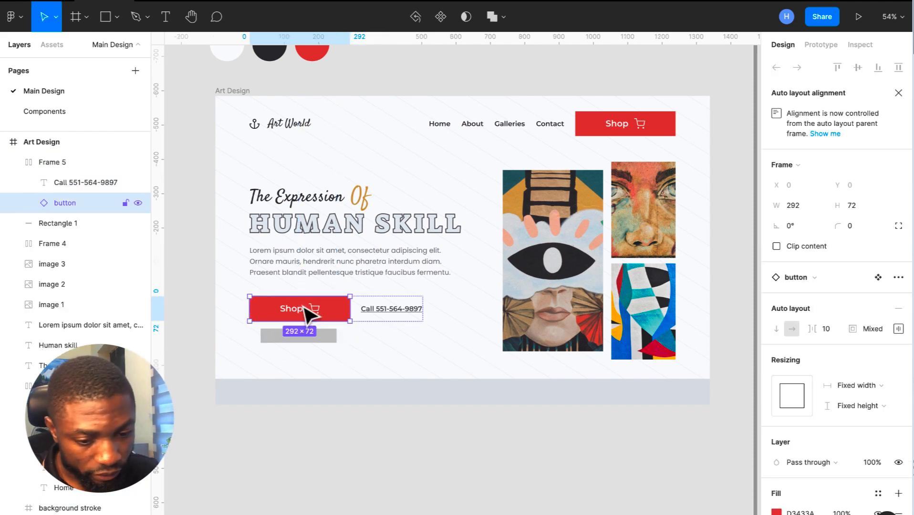
{"action": "left_click", "coordinate": [388, 368]}
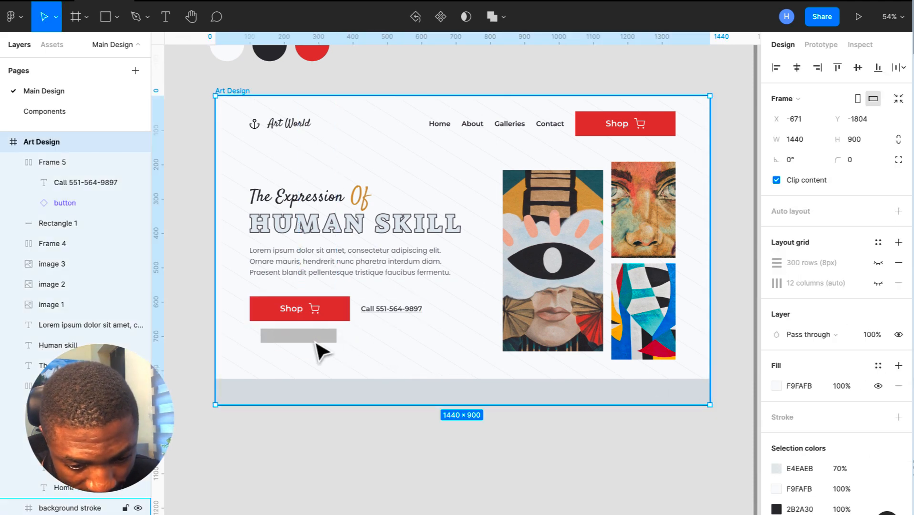
{"action": "left_click", "coordinate": [315, 341]}
{"action": "mouse_move", "coordinate": [314, 337]}
{"action": "left_mouse_down"}
{"action": "mouse_move", "coordinate": [316, 319]}
{"action": "mouse_move", "coordinate": [314, 333]}
{"action": "left_mouse_up"}
- Fill the rectangle with the Shop button's red, D3433A, using the eyedropper
{"action": "scroll", "coordinate": [316, 342], "scroll_direction": "up", "scroll_amount": 3}
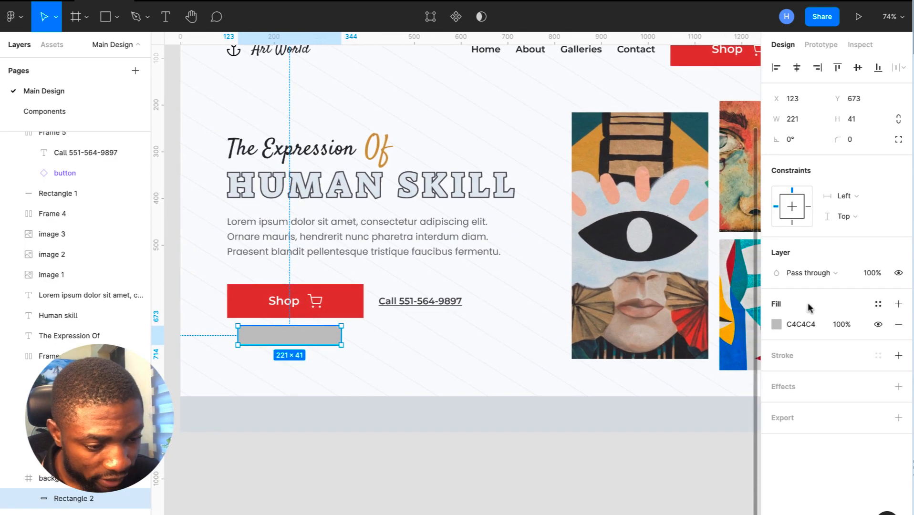
{"action": "left_click", "coordinate": [776, 324]}
{"action": "left_click", "coordinate": [627, 408]}
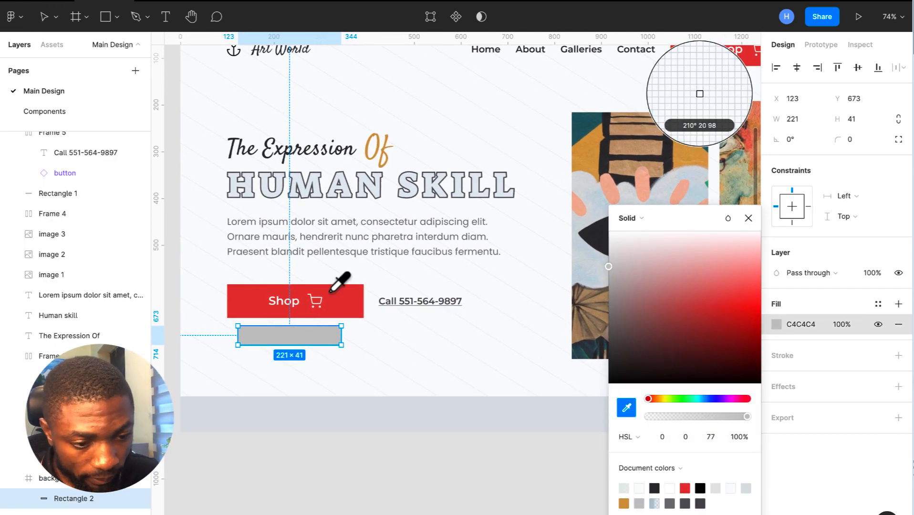
{"action": "left_click", "coordinate": [342, 301]}
{"action": "left_click", "coordinate": [748, 218]}
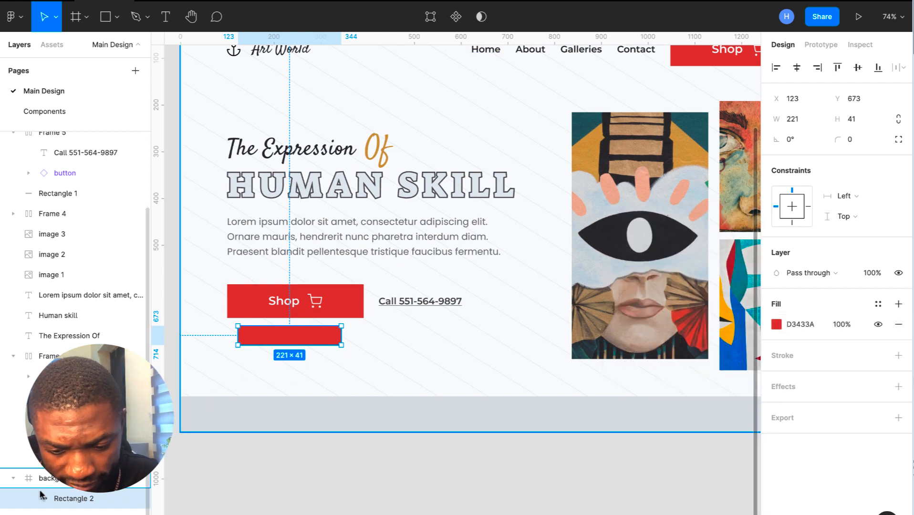
- Move Rectangle 2 into the navigation auto-layout row beside Home
{"action": "left_click_drag", "start_coordinate": [43, 470], "coordinate": [16, 484]}
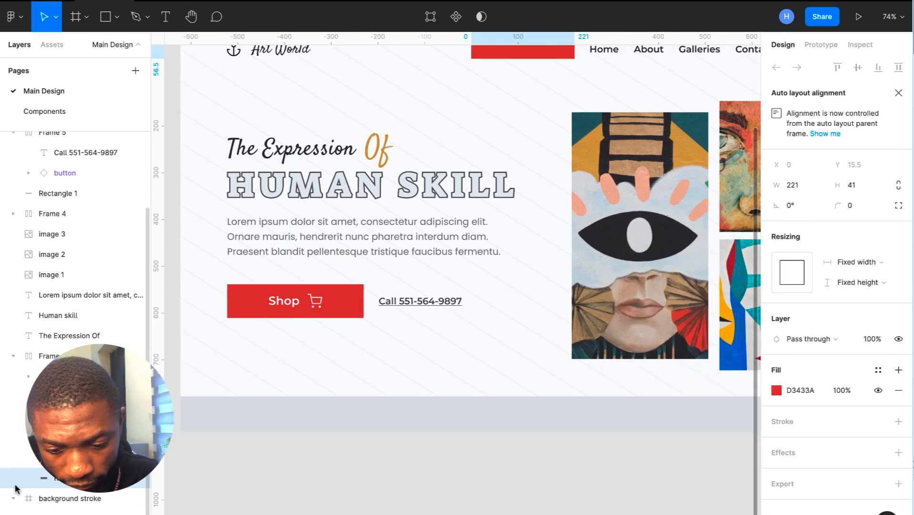
{"action": "scroll", "coordinate": [14, 500], "scroll_direction": "up", "scroll_amount": 2}
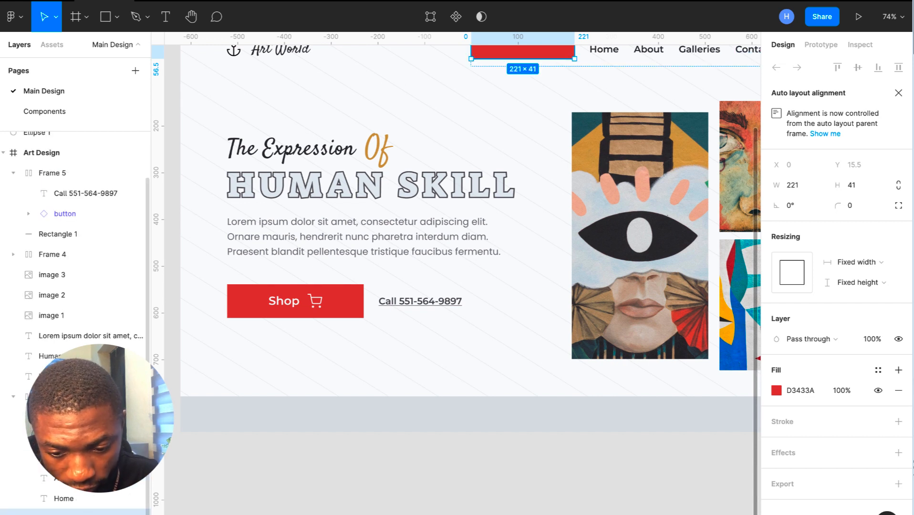
{"action": "left_click", "coordinate": [351, 307]}
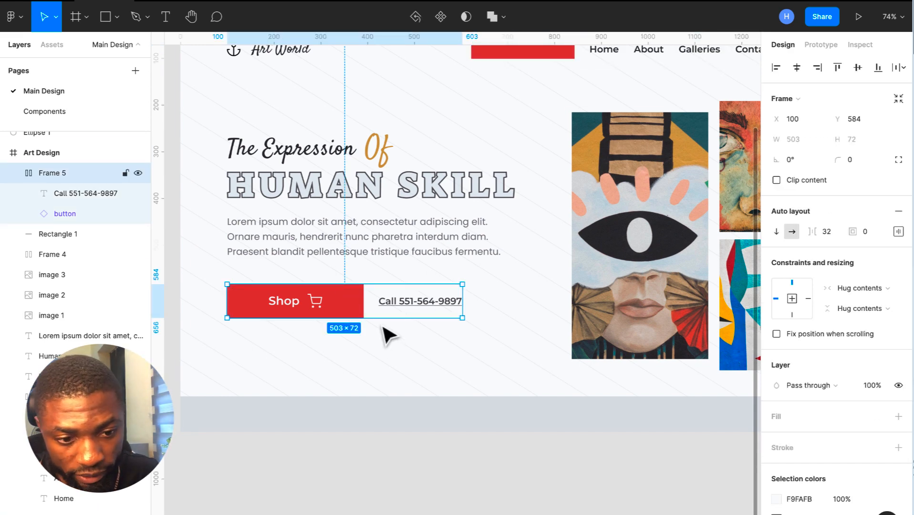
- Undo the move into the nav and remove auto layout from the Shop/Call group
{"action": "scroll", "coordinate": [492, 402], "scroll_direction": "down", "scroll_amount": 3}
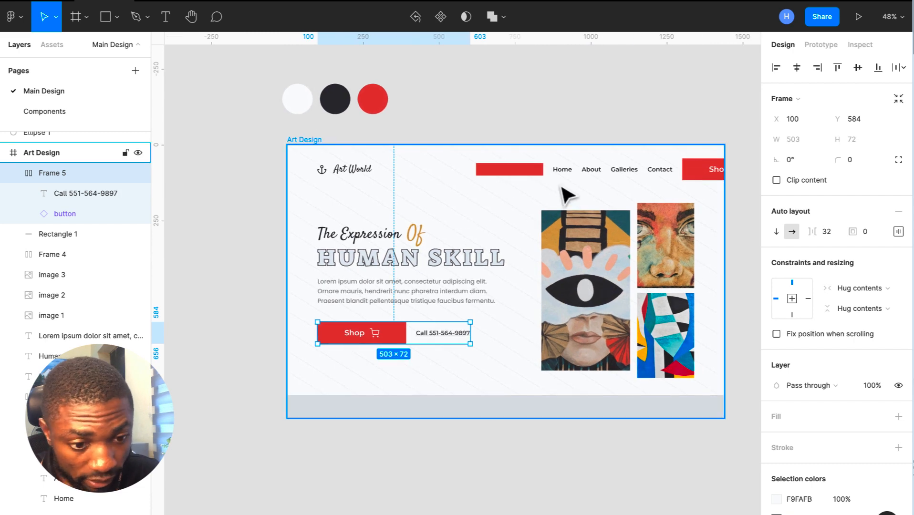
{"action": "key", "text": "ctrl+z"}
{"action": "key", "text": "ctrl+z"}
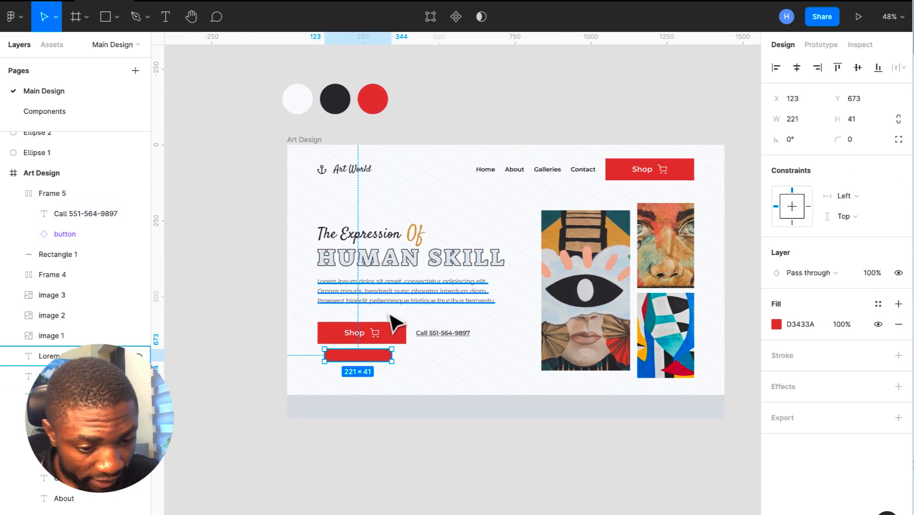
{"action": "left_click", "coordinate": [402, 340]}
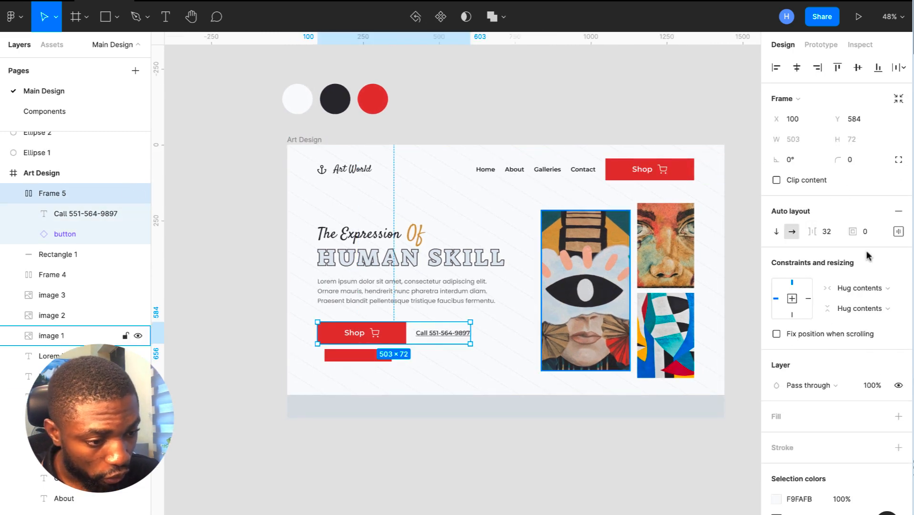
{"action": "left_click", "coordinate": [898, 211]}
- Drill into the red rectangle, drag it up under the Shop button, and undo a stray frame move
{"action": "left_click", "coordinate": [348, 359]}
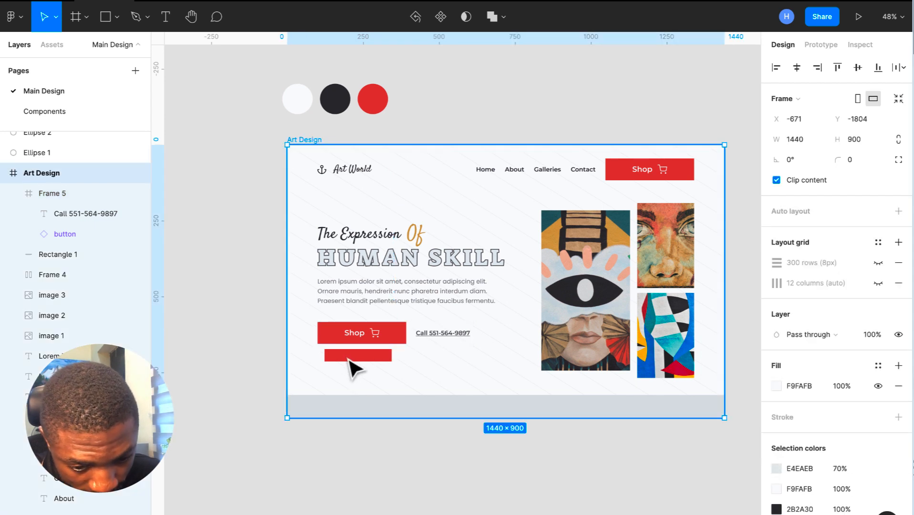
{"action": "double_click", "coordinate": [348, 359]}
{"action": "double_click", "coordinate": [348, 359]}
{"action": "left_click_drag", "start_coordinate": [348, 359], "coordinate": [350, 347]}
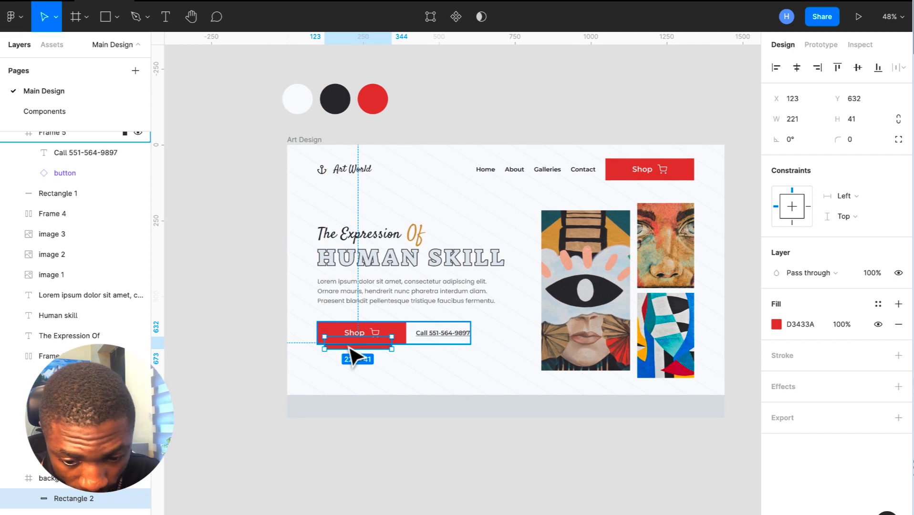
{"action": "scroll", "coordinate": [351, 355], "scroll_direction": "up", "scroll_amount": 3}
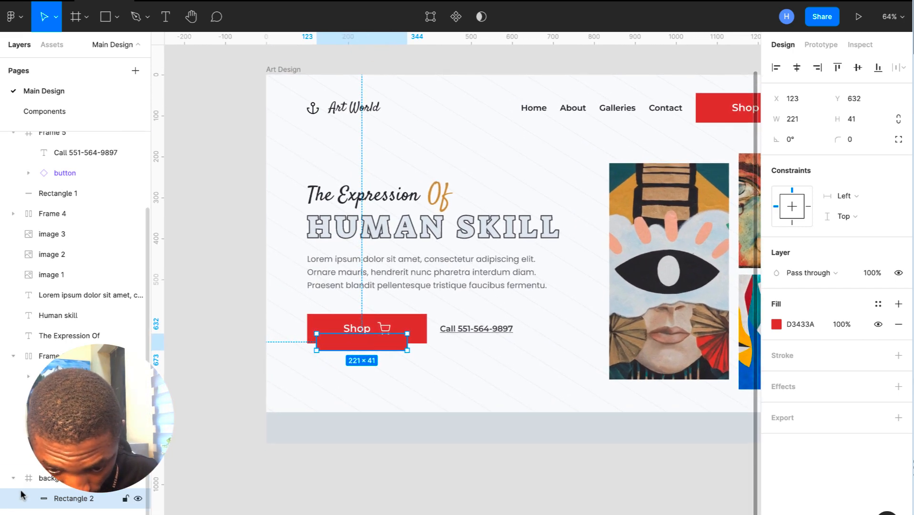
{"action": "left_click", "coordinate": [55, 479]}
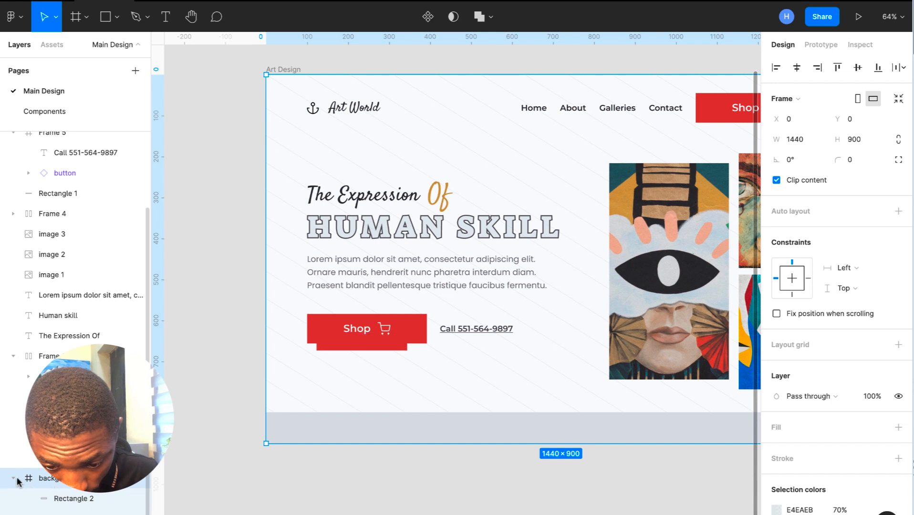
{"action": "scroll", "coordinate": [16, 483], "scroll_direction": "up", "scroll_amount": 2}
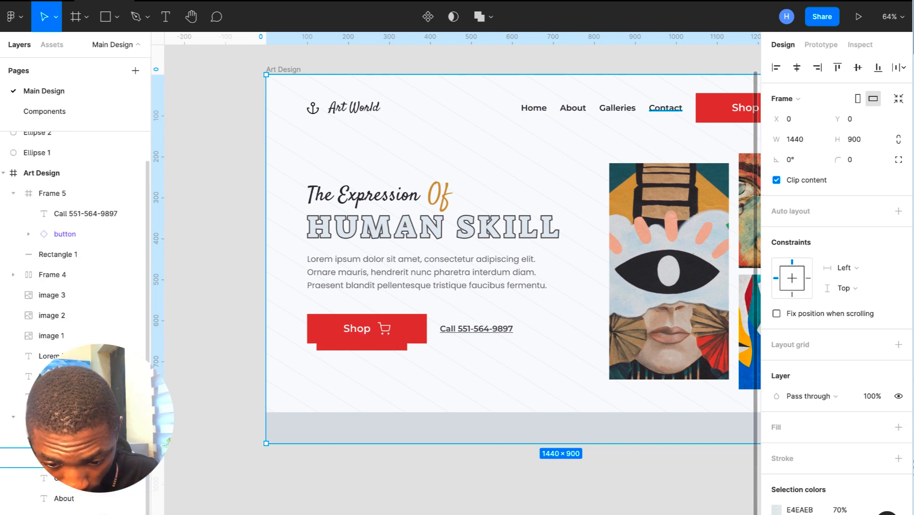
{"action": "scroll", "coordinate": [72, 500], "scroll_direction": "down", "scroll_amount": 2}
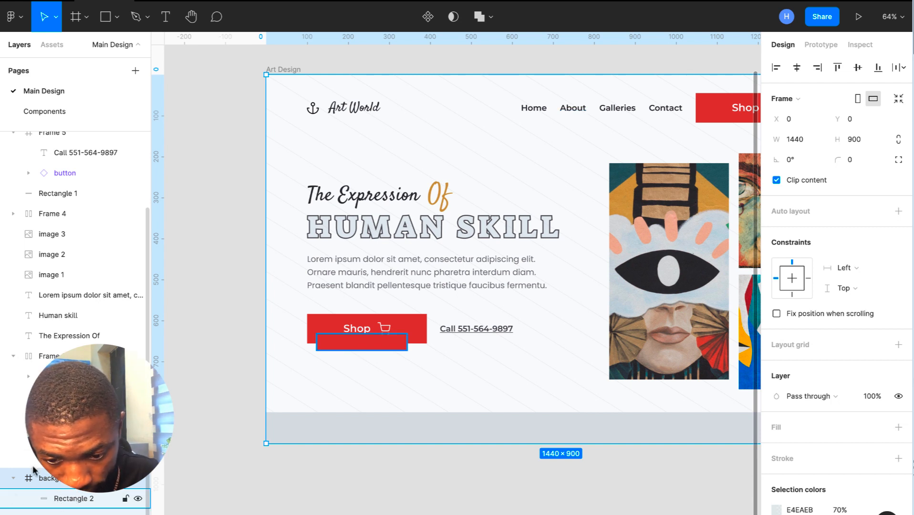
{"action": "left_click_drag", "start_coordinate": [56, 500], "coordinate": [34, 361]}
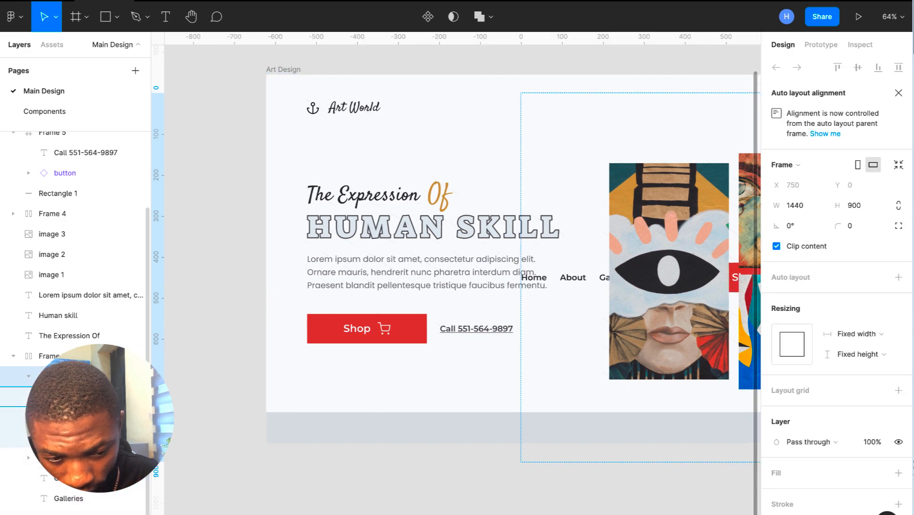
{"action": "left_click", "coordinate": [34, 397]}
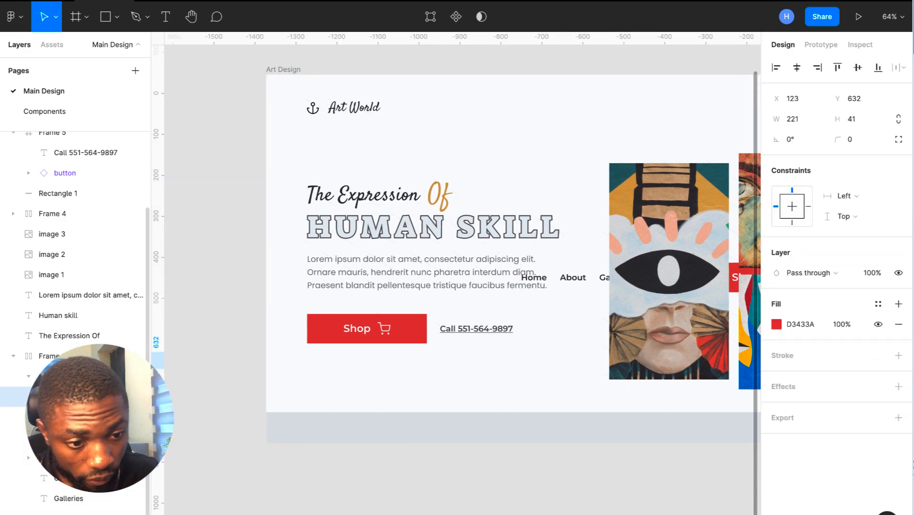
{"action": "key", "text": "ctrl+z"}
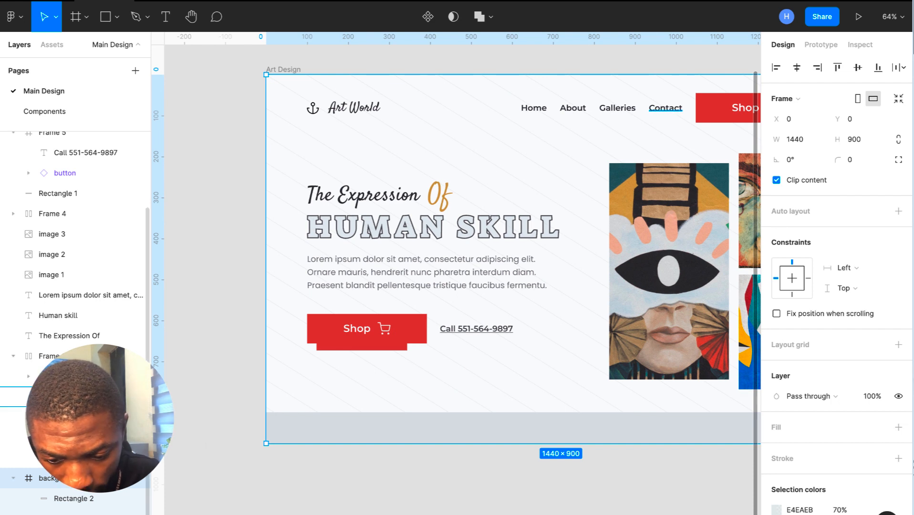
- Settle Rectangle 2 in the Art Design frame at X 120, Y 636, beneath the Shop button
{"action": "scroll", "coordinate": [12, 487], "scroll_direction": "up", "scroll_amount": 3}
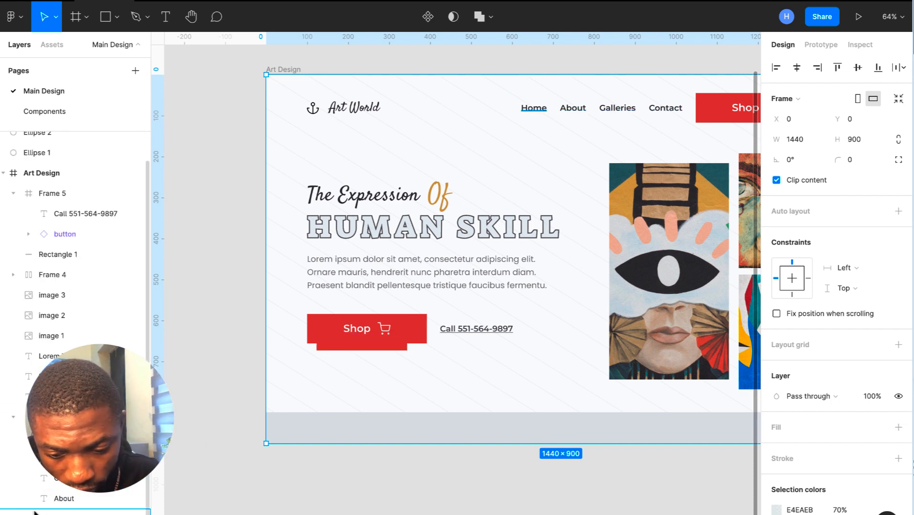
{"action": "scroll", "coordinate": [70, 477], "scroll_direction": "down", "scroll_amount": 3}
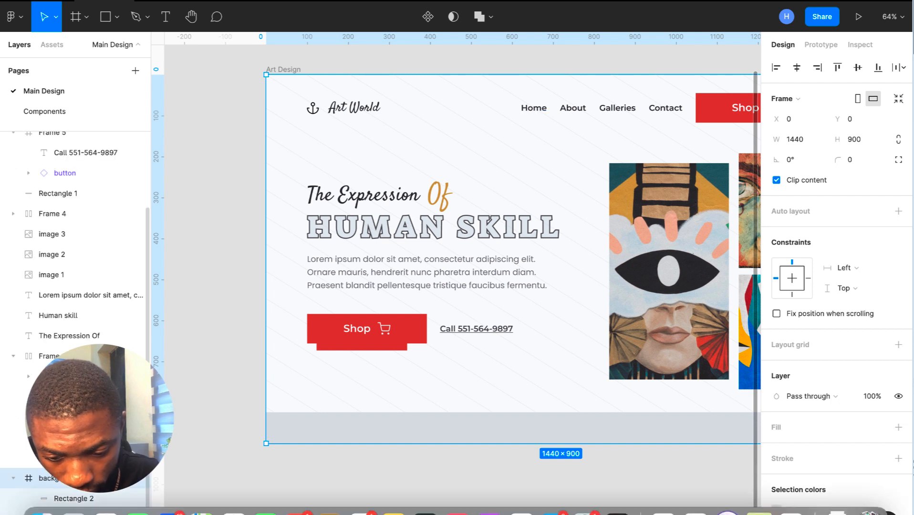
{"action": "left_click", "coordinate": [71, 499]}
{"action": "left_click", "coordinate": [70, 498]}
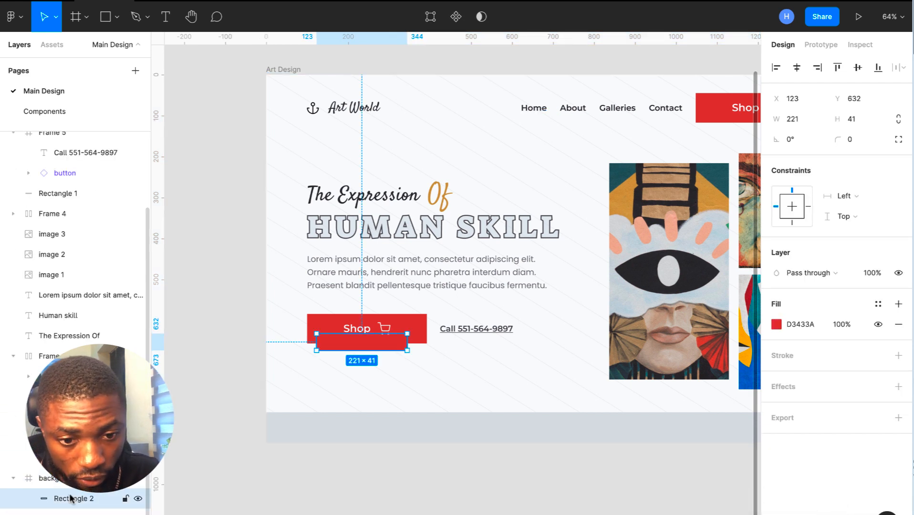
{"action": "key", "text": "Delete"}
{"action": "left_click", "coordinate": [293, 71]}
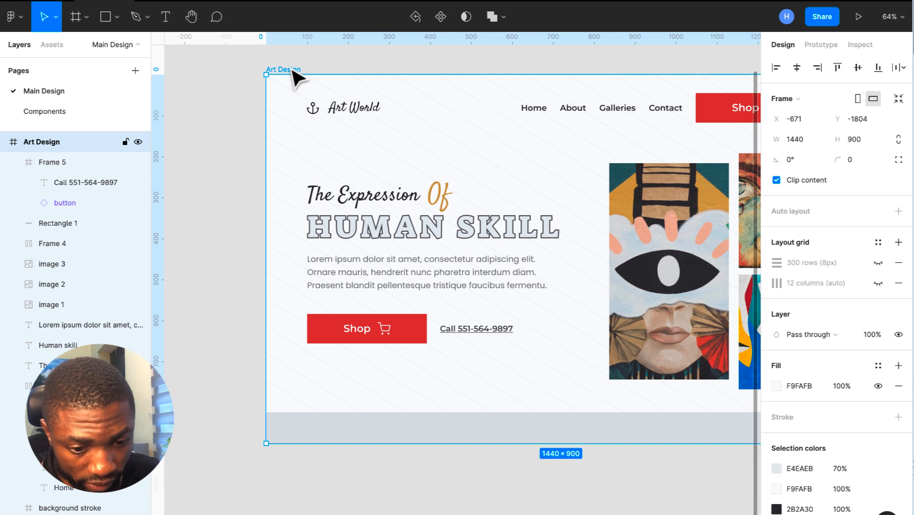
{"action": "key", "text": "ctrl+z"}
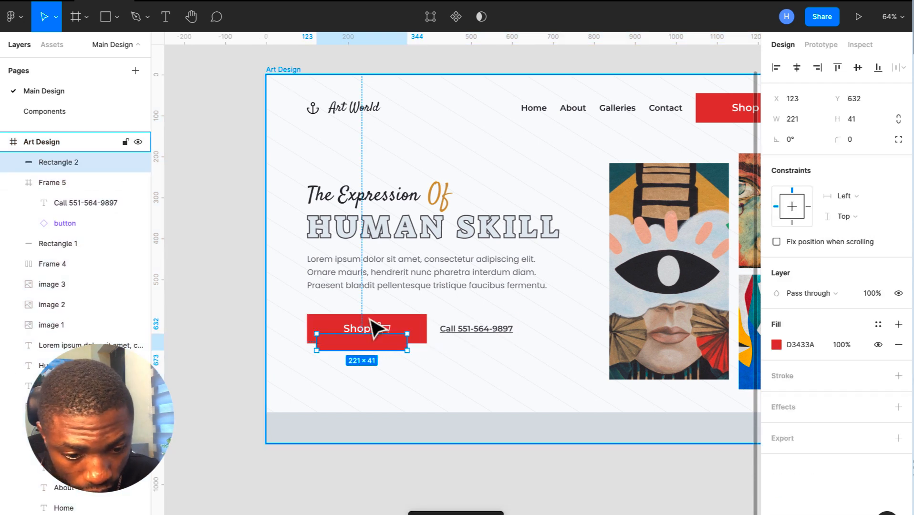
{"action": "mouse_move", "coordinate": [378, 347]}
{"action": "left_mouse_down"}
{"action": "mouse_move", "coordinate": [379, 367]}
{"action": "mouse_move", "coordinate": [374, 348]}
{"action": "left_mouse_up"}
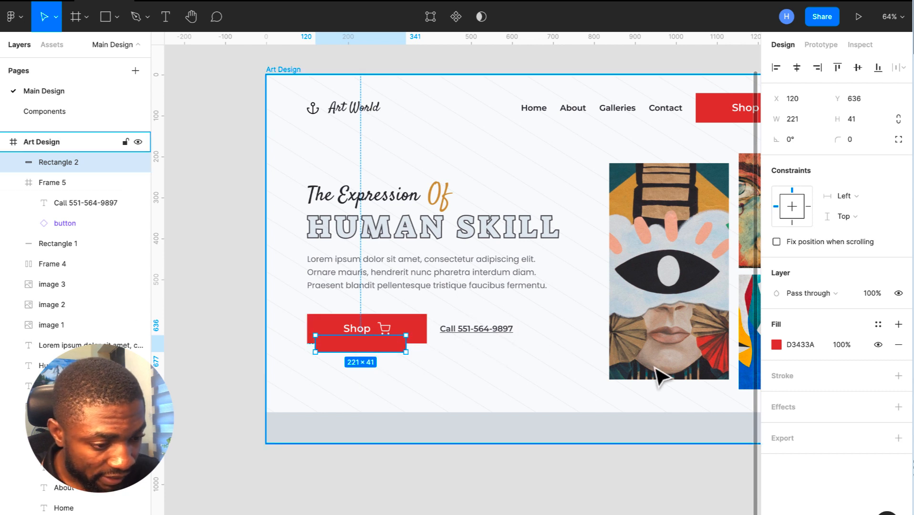
- Fill Rectangle 2 with teal 2E5962 from the artwork, send it behind Shop, and move it to X 130, Y 628
{"action": "left_click", "coordinate": [626, 408]}
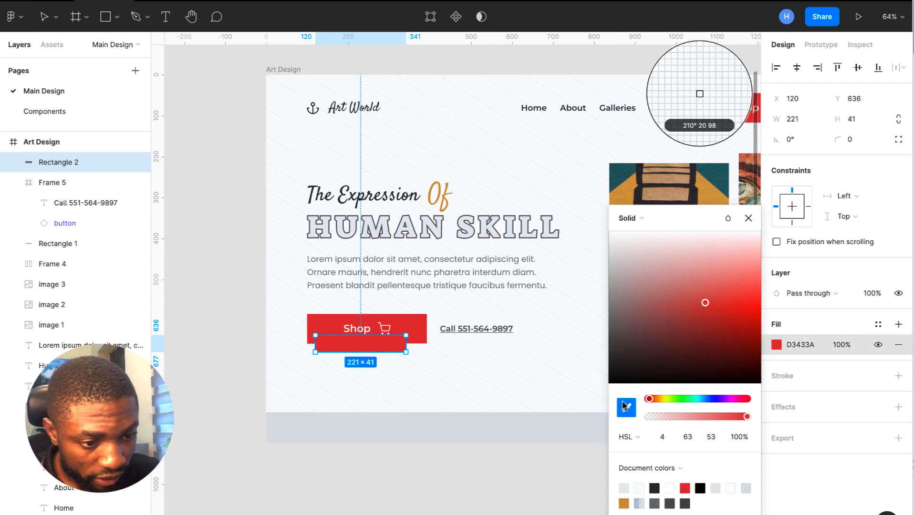
{"action": "left_click", "coordinate": [633, 180]}
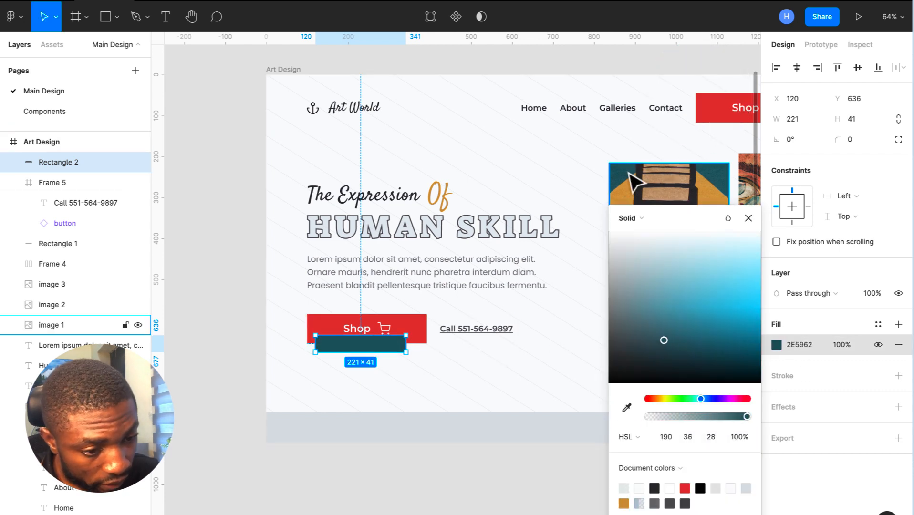
{"action": "left_click", "coordinate": [748, 218]}
{"action": "key", "text": "ctrl+bracketleft"}
{"action": "key", "text": "ctrl+bracketleft"}
{"action": "key", "text": "ctrl+bracketleft"}
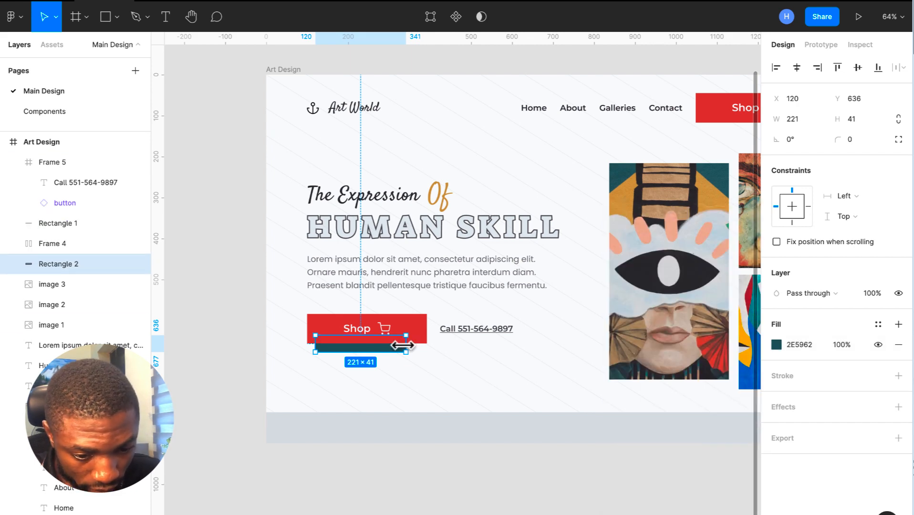
{"action": "scroll", "coordinate": [404, 334], "scroll_direction": "up", "scroll_amount": 2}
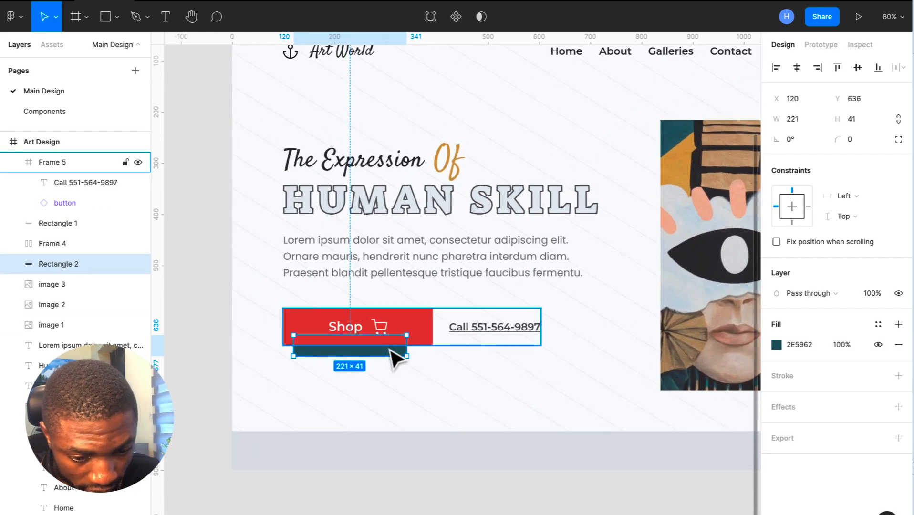
{"action": "mouse_move", "coordinate": [388, 353]}
{"action": "left_mouse_down"}
{"action": "mouse_move", "coordinate": [395, 355]}
{"action": "mouse_move", "coordinate": [389, 348]}
{"action": "left_mouse_up"}
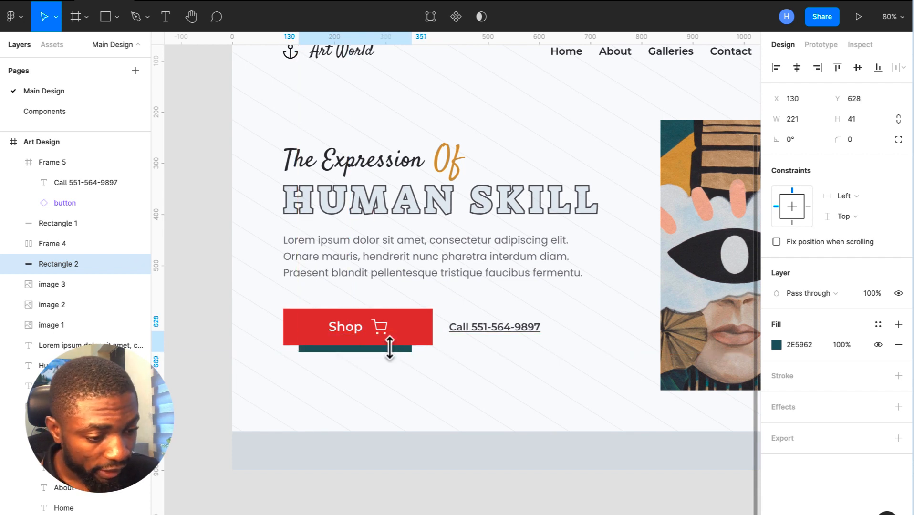
{"action": "left_click", "coordinate": [776, 345]}
- Fill the rectangle with the Shop button's red, D3433A, using the eyedropper
{"action": "left_click", "coordinate": [626, 408]}
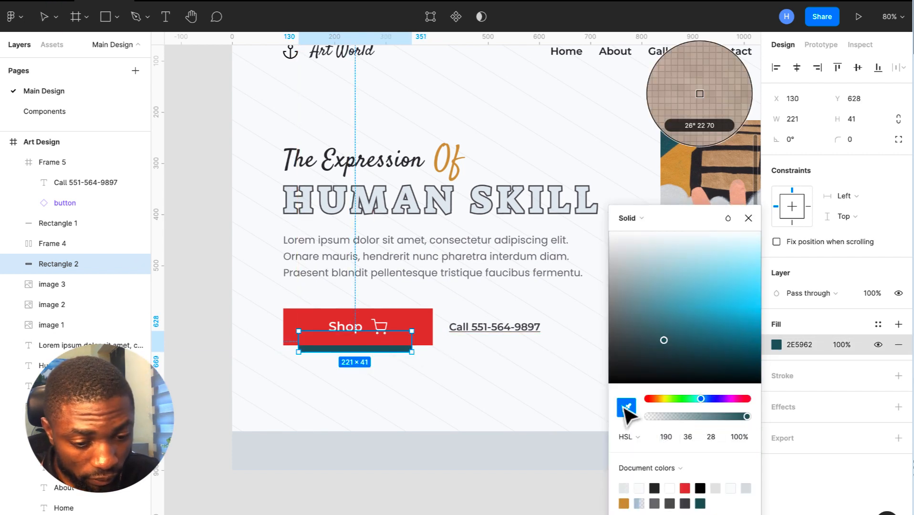
{"action": "left_click", "coordinate": [422, 329]}
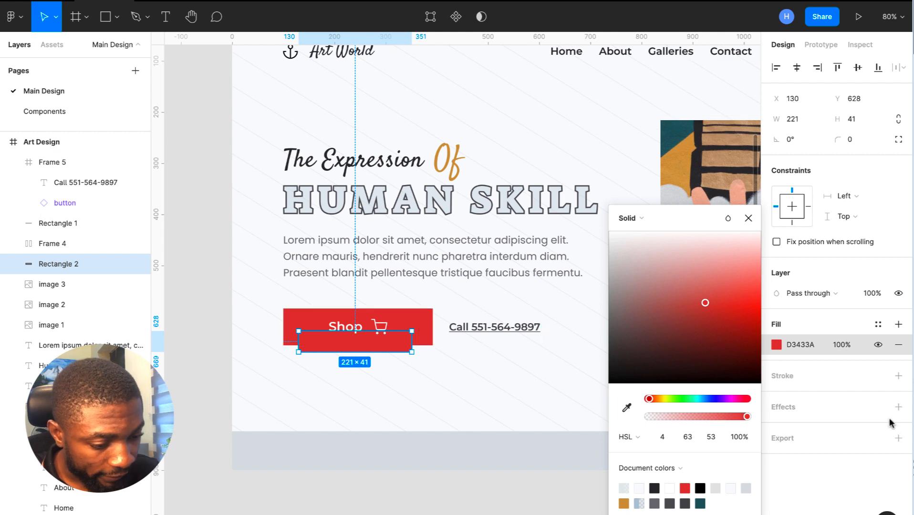
{"action": "left_click", "coordinate": [898, 407]}
- Add a layer blur effect to the rectangle, settling on a blur of 60
{"action": "left_click", "coordinate": [776, 427]}
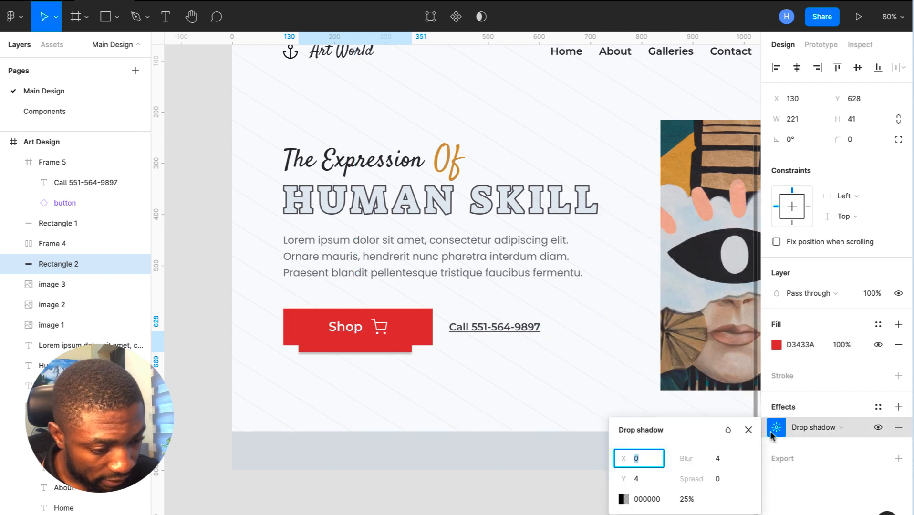
{"action": "left_click", "coordinate": [821, 427]}
{"action": "left_click", "coordinate": [829, 440]}
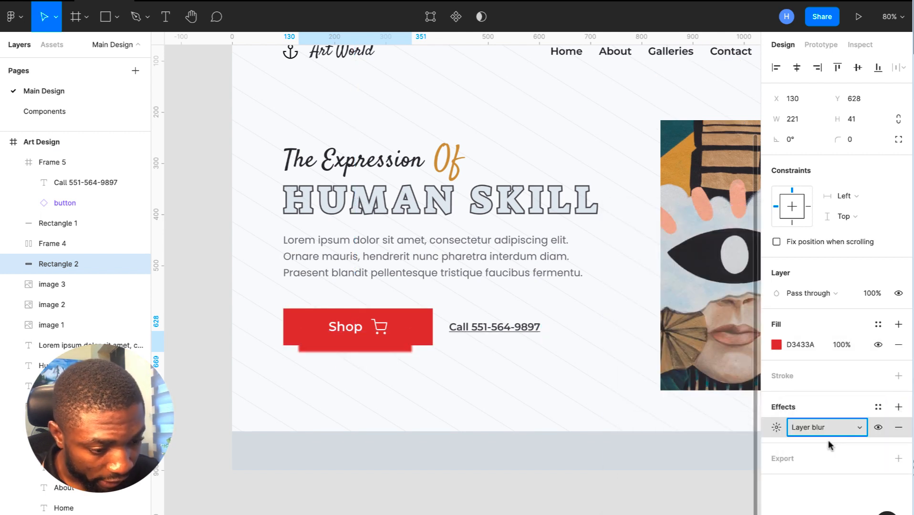
{"action": "left_click", "coordinate": [776, 428]}
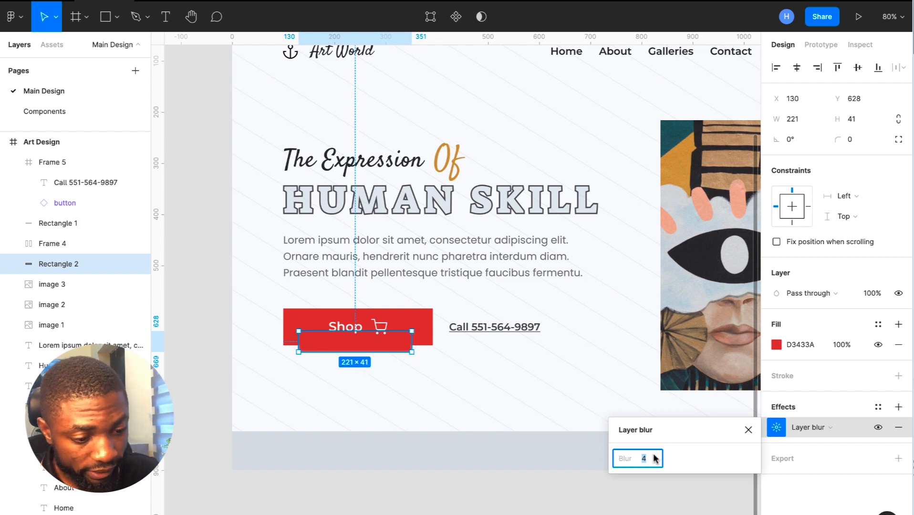
{"action": "key", "text": "Return"}
{"action": "scroll", "coordinate": [454, 369], "scroll_direction": "down", "scroll_amount": 2}
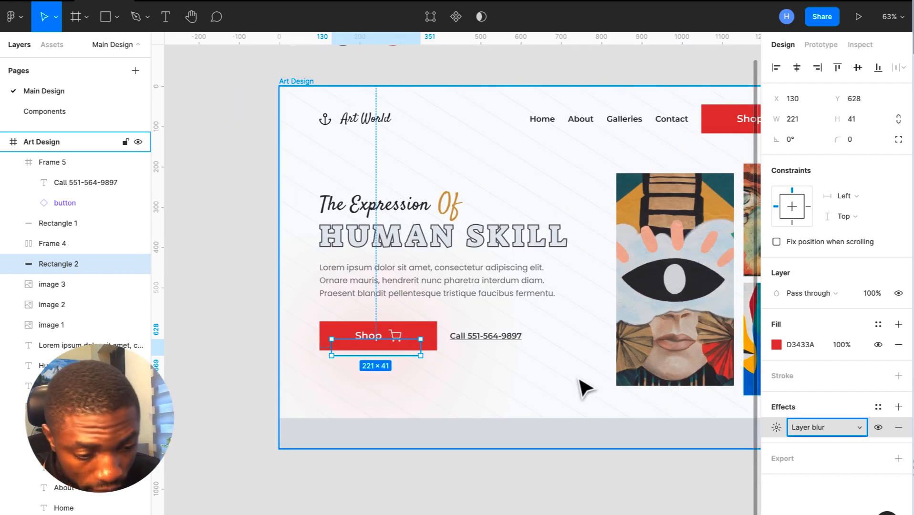
{"action": "left_click", "coordinate": [782, 427]}
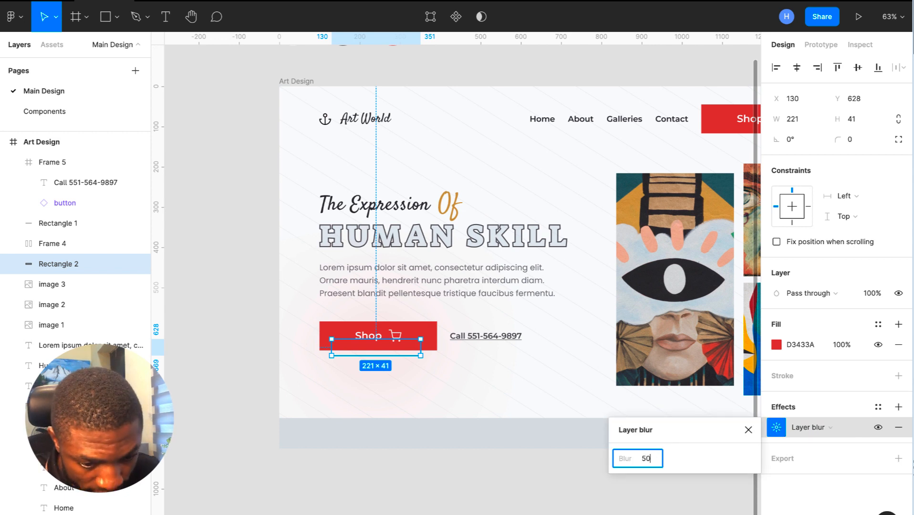
{"action": "key", "text": "Return"}
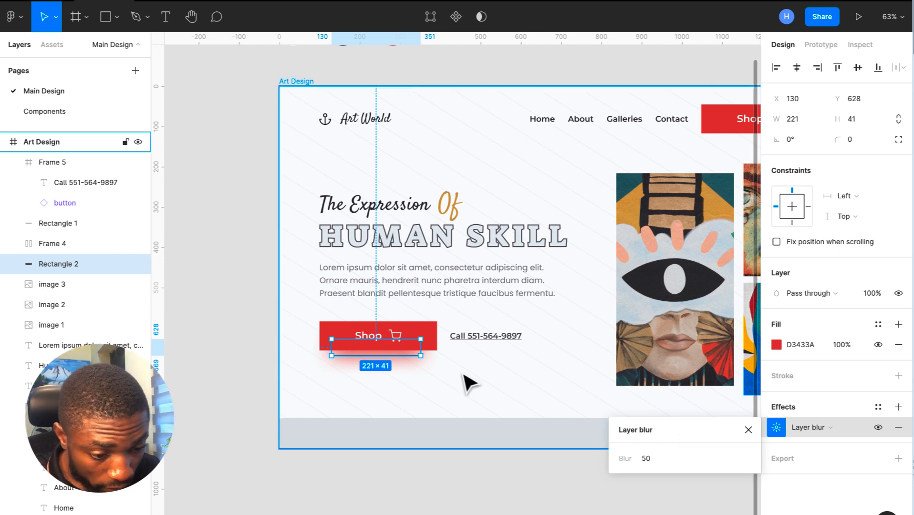
{"action": "left_click", "coordinate": [655, 459]}
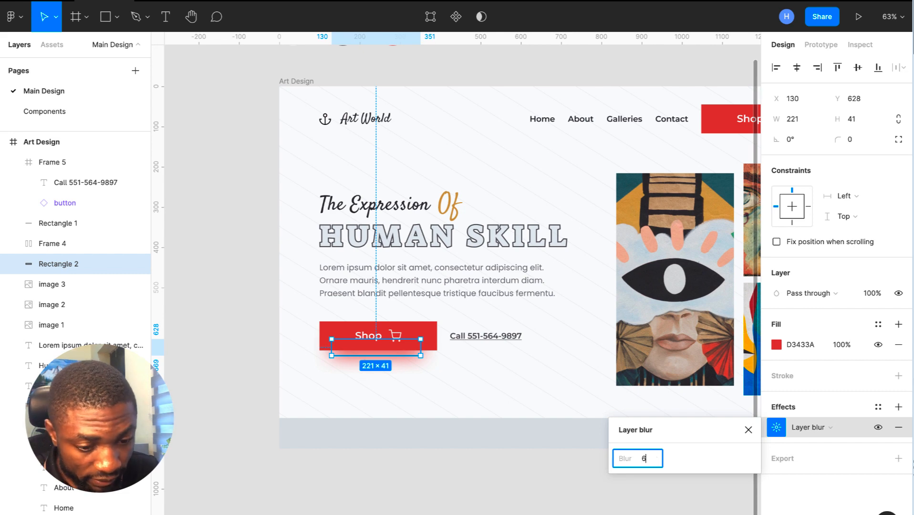
{"action": "key", "text": "Return"}
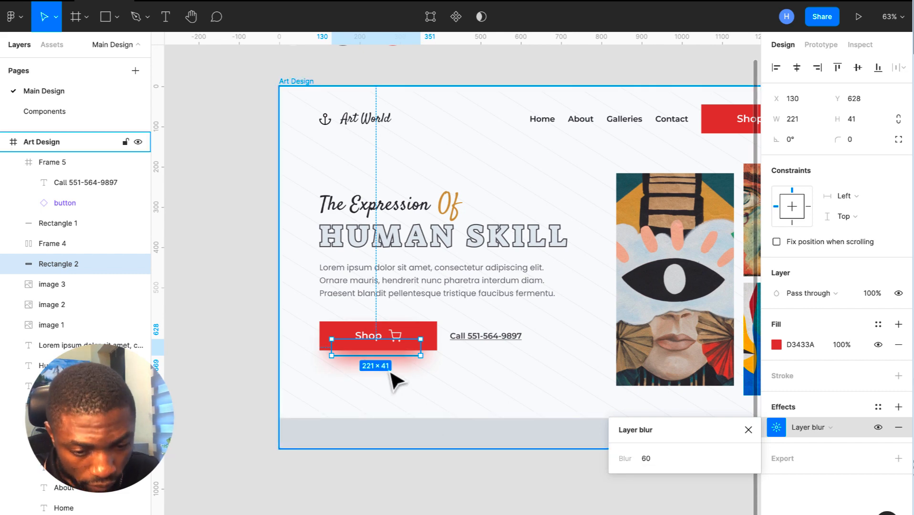
{"action": "scroll", "coordinate": [394, 380], "scroll_direction": "up", "scroll_amount": 3}
{"action": "scroll", "coordinate": [394, 379], "scroll_direction": "up", "scroll_amount": 3}
- Shorten the red glow and stretch it left and right to the Shop button's edges
{"action": "left_click_drag", "start_coordinate": [382, 347], "coordinate": [378, 310]}
{"action": "left_click_drag", "start_coordinate": [292, 323], "coordinate": [286, 323]}
{"action": "left_click_drag", "start_coordinate": [443, 325], "coordinate": [446, 328]}
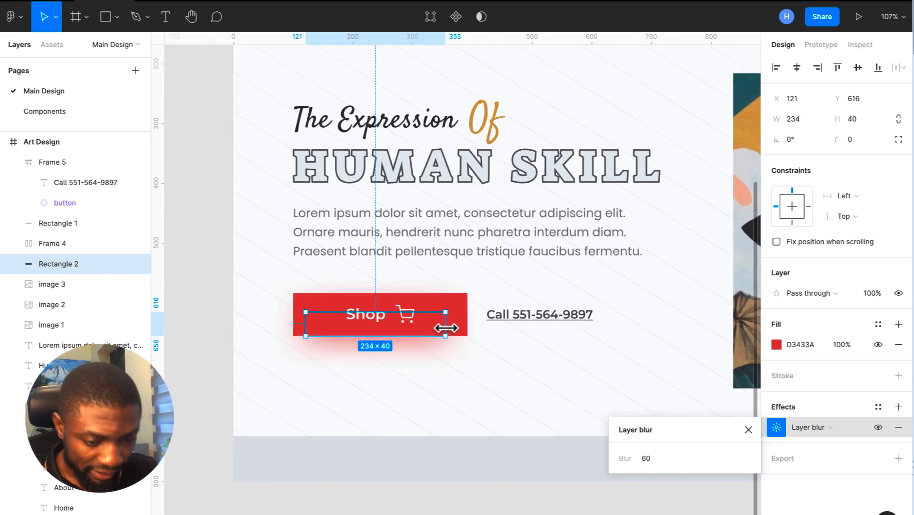
{"action": "scroll", "coordinate": [447, 328], "scroll_direction": "down", "scroll_amount": 5}
{"action": "left_click", "coordinate": [453, 444]}
{"action": "scroll", "coordinate": [450, 437], "scroll_direction": "right", "scroll_amount": 2}
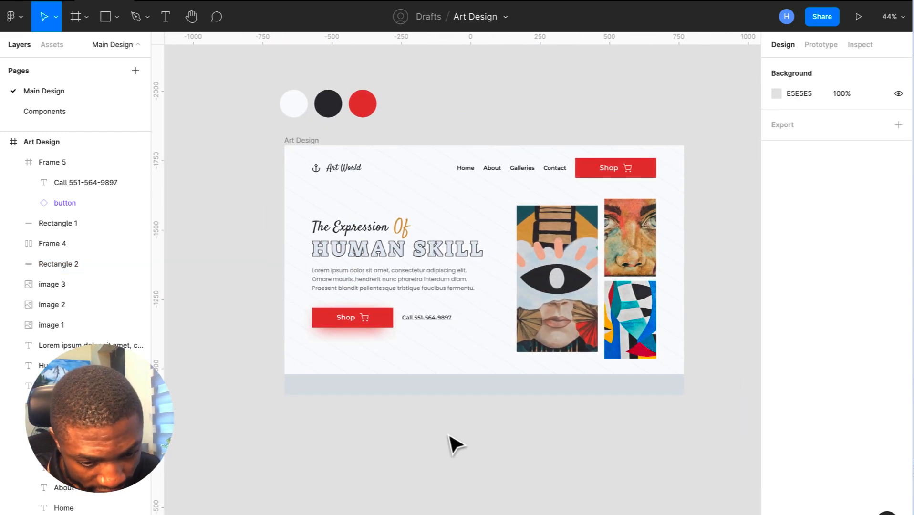
- Trim the glow's height until it measures 234 × 32, then preview the result
{"action": "left_click", "coordinate": [347, 330]}
{"action": "scroll", "coordinate": [344, 327], "scroll_direction": "up", "scroll_amount": 3}
{"action": "scroll", "coordinate": [350, 333], "scroll_direction": "up", "scroll_amount": 4}
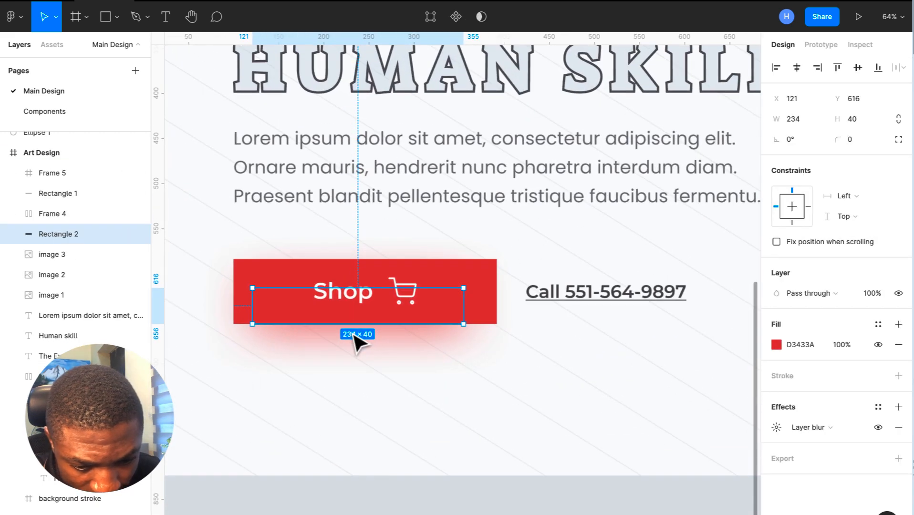
{"action": "left_click_drag", "start_coordinate": [357, 325], "coordinate": [354, 314]}
{"action": "scroll", "coordinate": [356, 313], "scroll_direction": "down", "scroll_amount": 5}
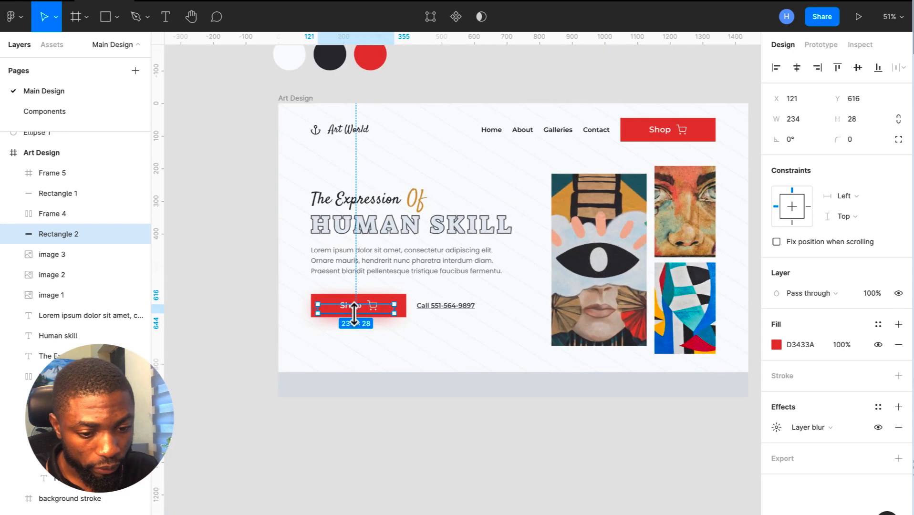
{"action": "scroll", "coordinate": [354, 314], "scroll_direction": "up", "scroll_amount": 2}
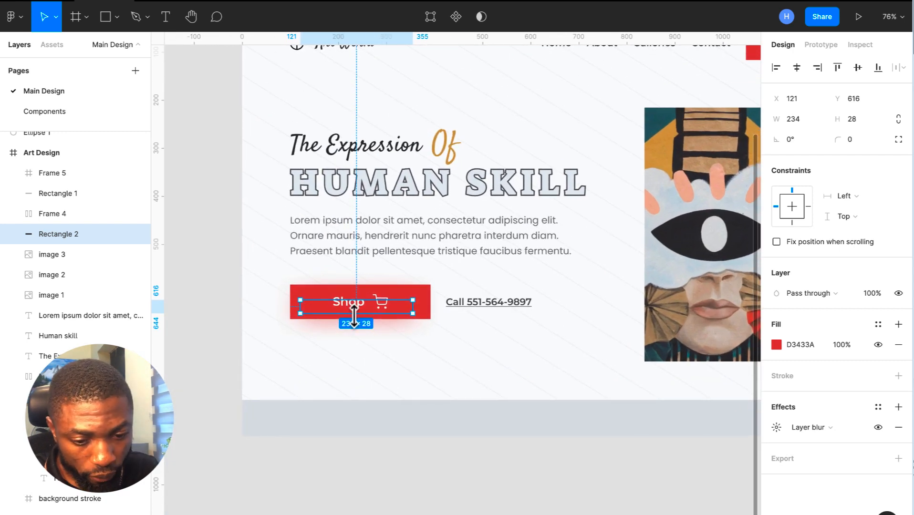
{"action": "left_click_drag", "start_coordinate": [354, 316], "coordinate": [354, 317]}
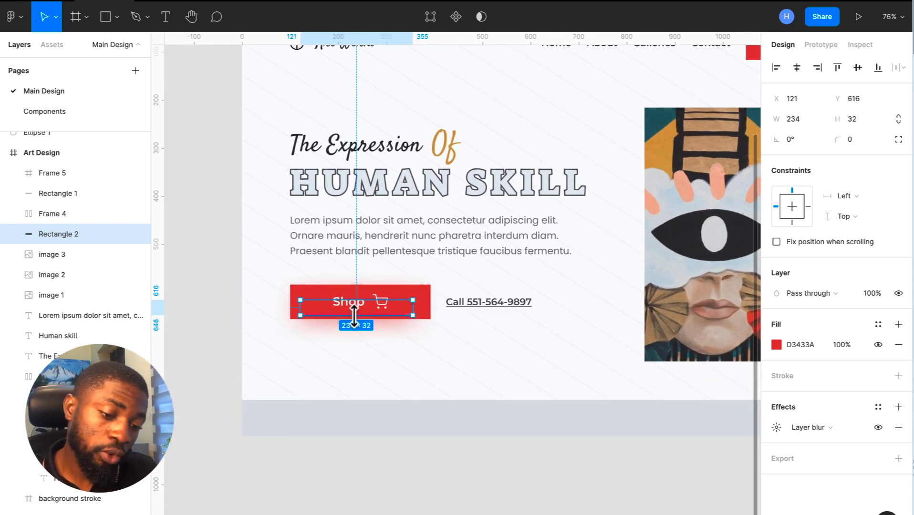
{"action": "scroll", "coordinate": [363, 322], "scroll_direction": "down", "scroll_amount": 3}
{"action": "left_click", "coordinate": [492, 444]}
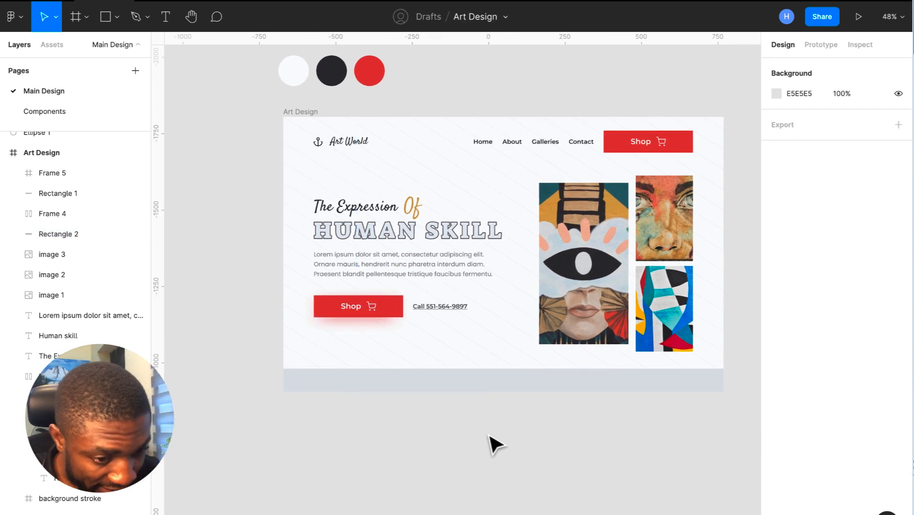
{"action": "scroll", "coordinate": [458, 418], "scroll_direction": "right", "scroll_amount": 3}
{"action": "left_click", "coordinate": [527, 198]}
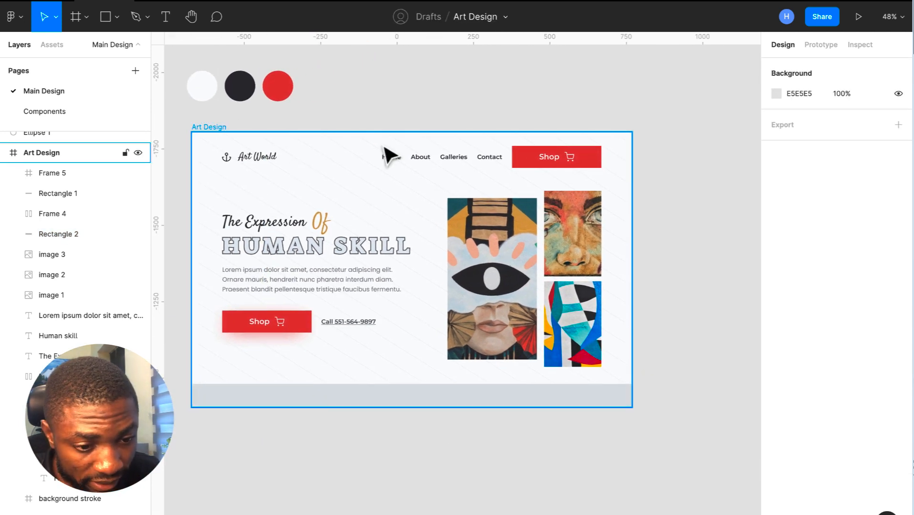
{"action": "left_click", "coordinate": [215, 127]}
- Paste a copy of the red glow and move it up toward the navigation bar
{"action": "key", "text": "ctrl+v"}
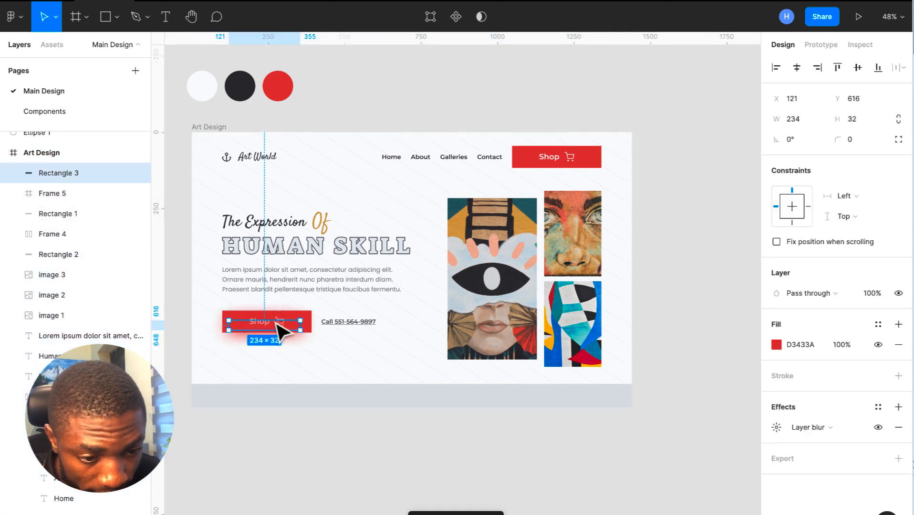
{"action": "left_click_drag", "start_coordinate": [274, 326], "coordinate": [528, 193]}
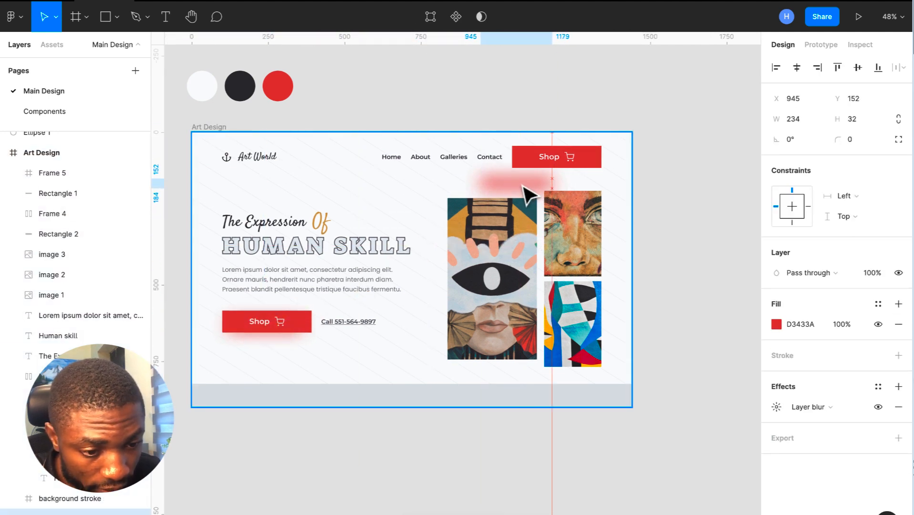
{"action": "left_click", "coordinate": [576, 159]}
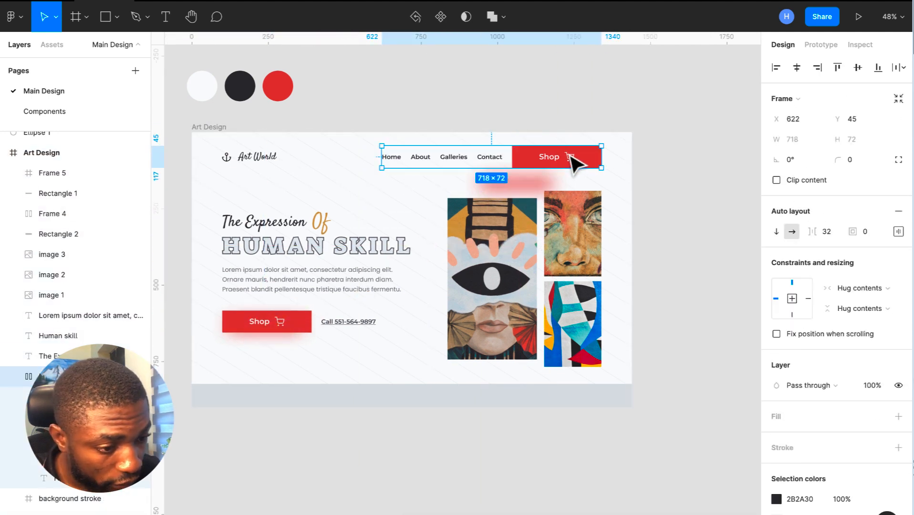
{"action": "left_click", "coordinate": [899, 211]}
{"action": "key", "text": "Escape"}
{"action": "double_click", "coordinate": [517, 184]}
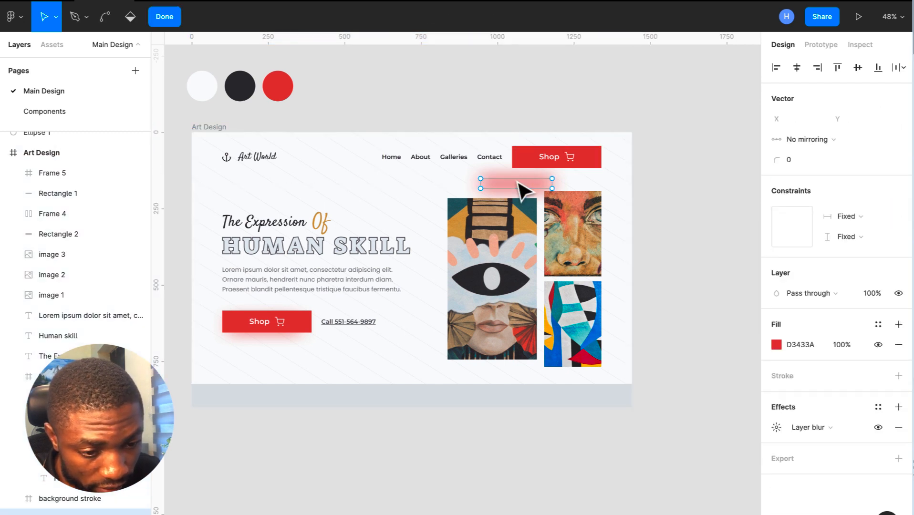
{"action": "left_click", "coordinate": [169, 21]}
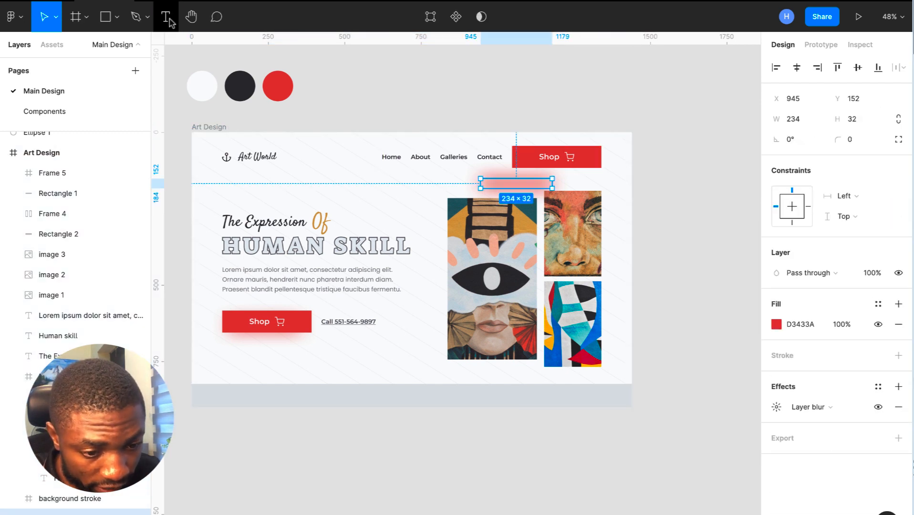
- Centre the glow copy beneath the navigation Shop button at X 1073, Y 80
{"action": "left_click_drag", "start_coordinate": [508, 185], "coordinate": [544, 174]}
{"action": "scroll", "coordinate": [545, 173], "scroll_direction": "up", "scroll_amount": 5}
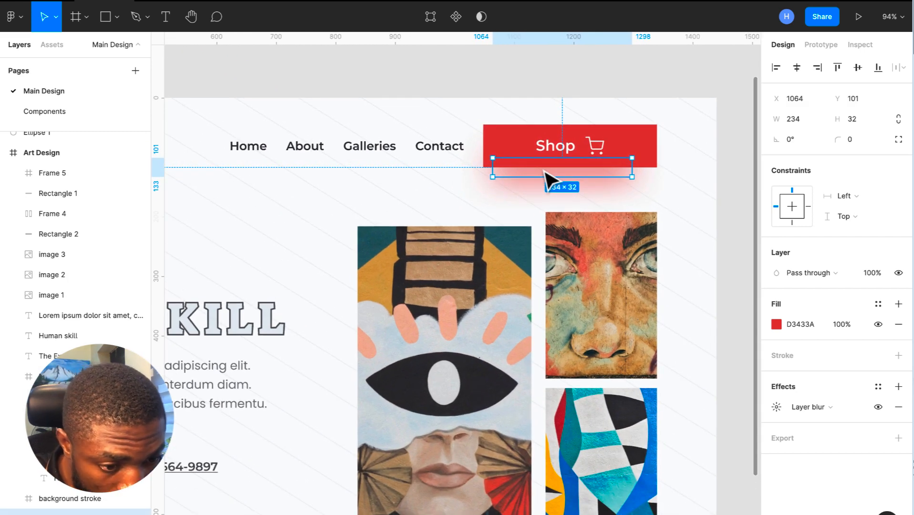
{"action": "left_click_drag", "start_coordinate": [546, 179], "coordinate": [545, 177]}
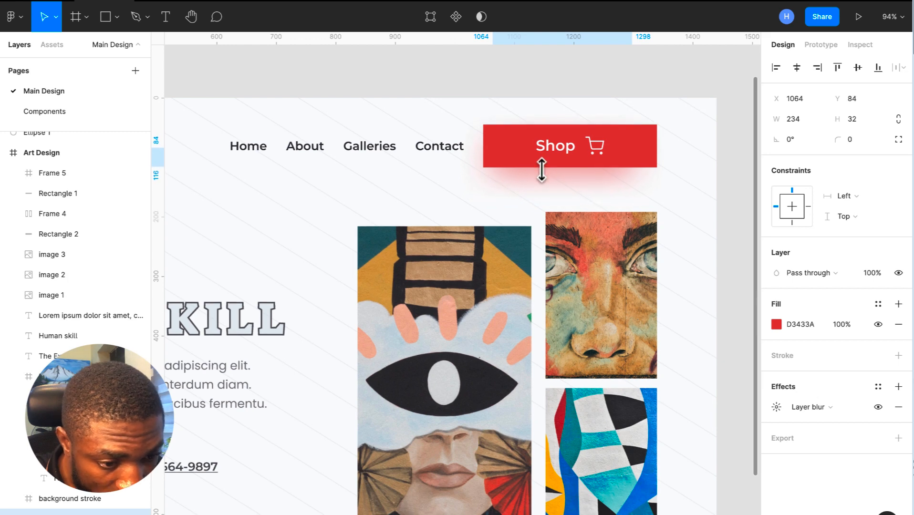
{"action": "key", "text": "Up"}
{"action": "key", "text": "Up"}
{"action": "key", "text": "Up"}
{"action": "key", "text": "Up"}
{"action": "key", "text": "Up"}
{"action": "key", "text": "Up"}
{"action": "key", "text": "Up"}
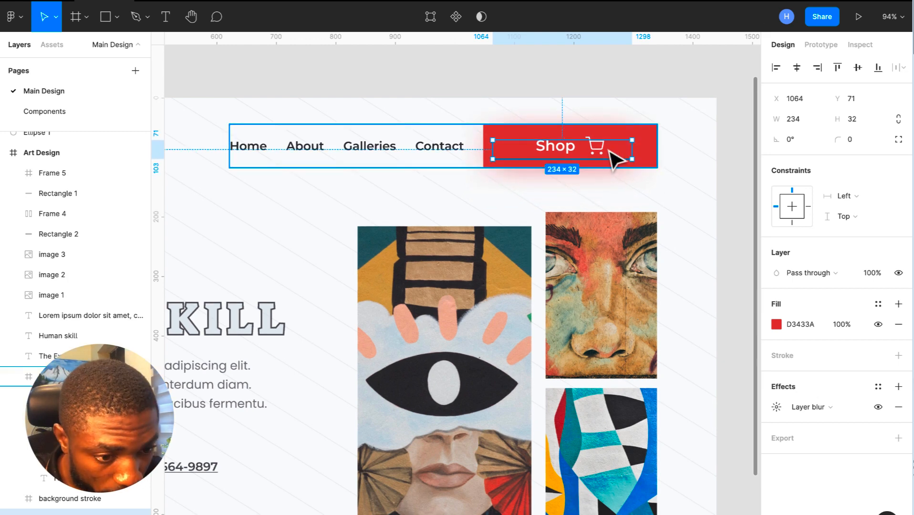
{"action": "key", "text": "Down"}
{"action": "key", "text": "Down"}
{"action": "key", "text": "Down"}
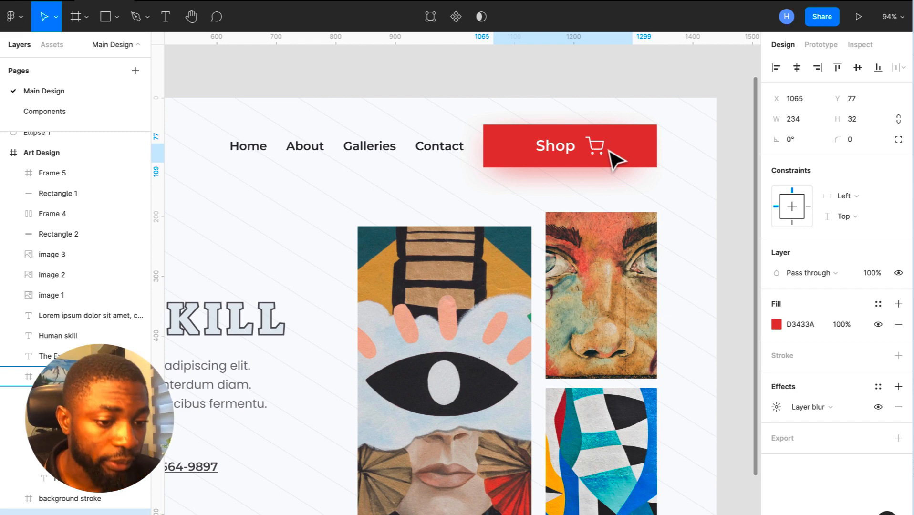
{"action": "key", "text": "Right"}
{"action": "key", "text": "Right"}
{"action": "key", "text": "Right"}
{"action": "key", "text": "Right"}
{"action": "key", "text": "Right"}
{"action": "key", "text": "Down"}
{"action": "key", "text": "Down"}
{"action": "key", "text": "Down"}
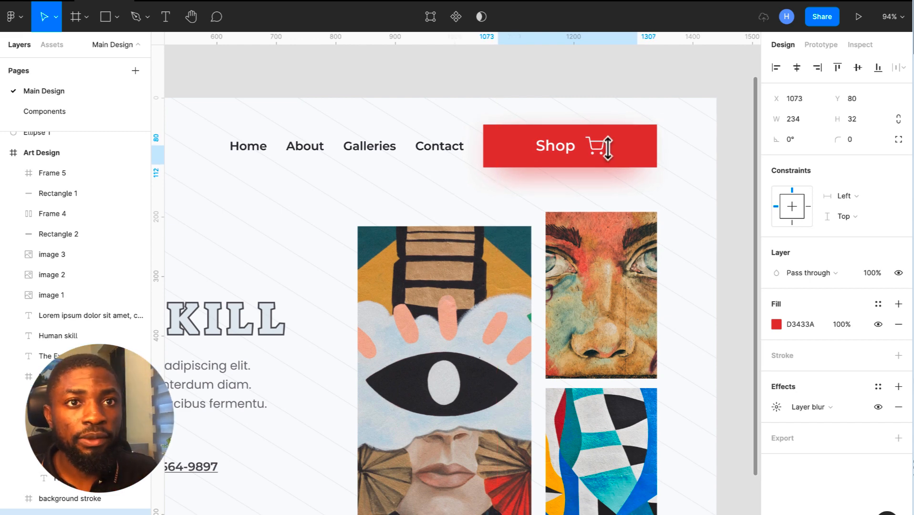
{"action": "left_click", "coordinate": [674, 86]}
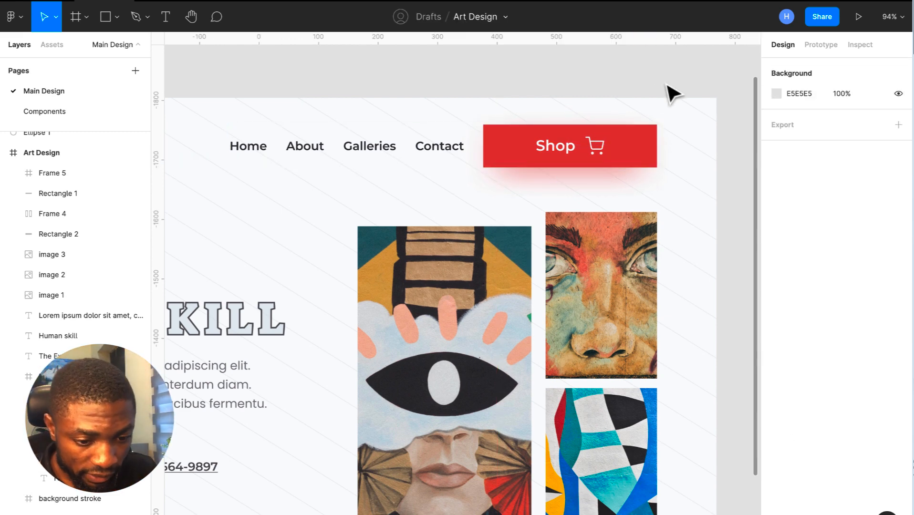
{"action": "scroll", "coordinate": [673, 86], "scroll_direction": "down", "scroll_amount": 4}
{"action": "scroll", "coordinate": [673, 92], "scroll_direction": "down", "scroll_amount": 3}
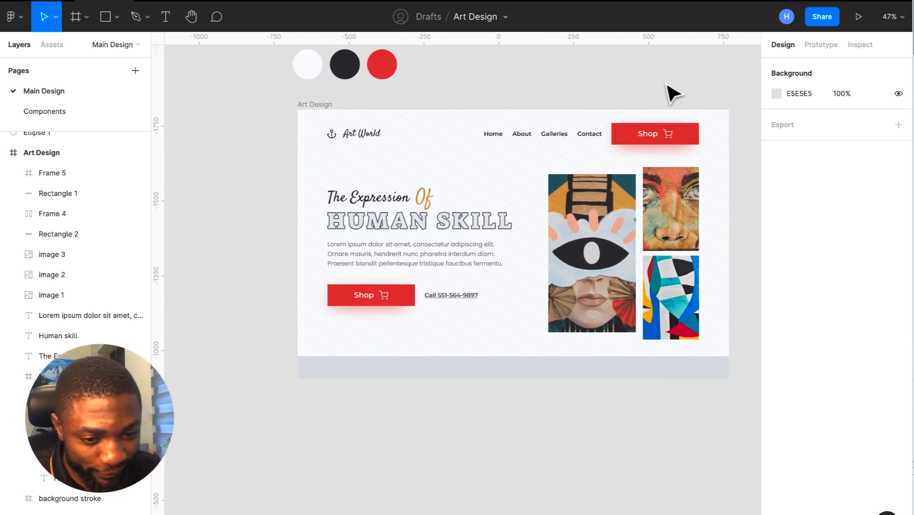
{"action": "scroll", "coordinate": [673, 92], "scroll_direction": "right", "scroll_amount": 2}
{"action": "scroll", "coordinate": [673, 92], "scroll_direction": "up", "scroll_amount": 1}
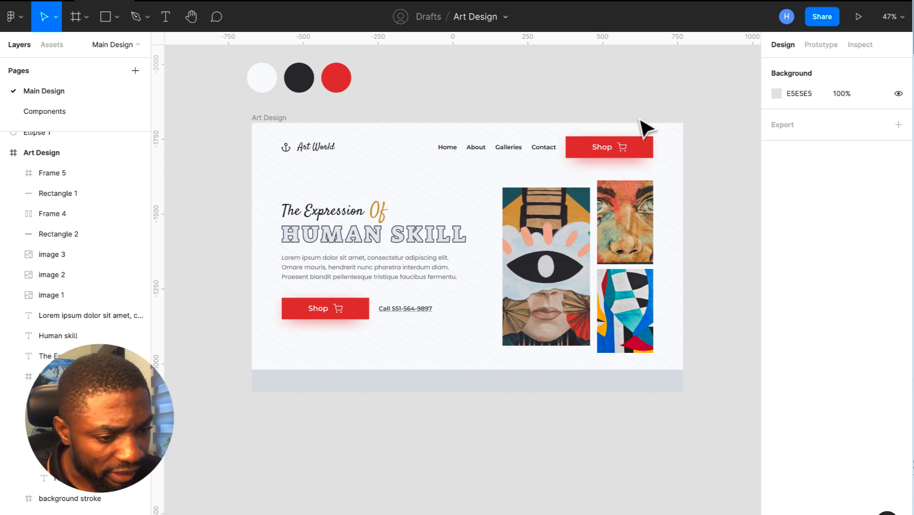
- Set the corner radius of the navigation and hero Shop buttons to 4
{"action": "double_click", "coordinate": [644, 149]}
{"action": "left_click", "coordinate": [855, 169]}
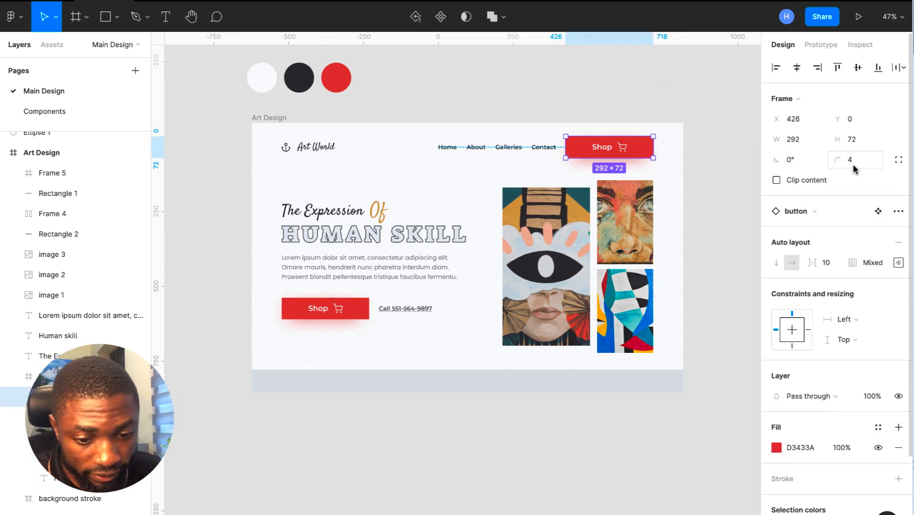
{"action": "left_click", "coordinate": [317, 315]}
{"action": "left_click", "coordinate": [317, 317]}
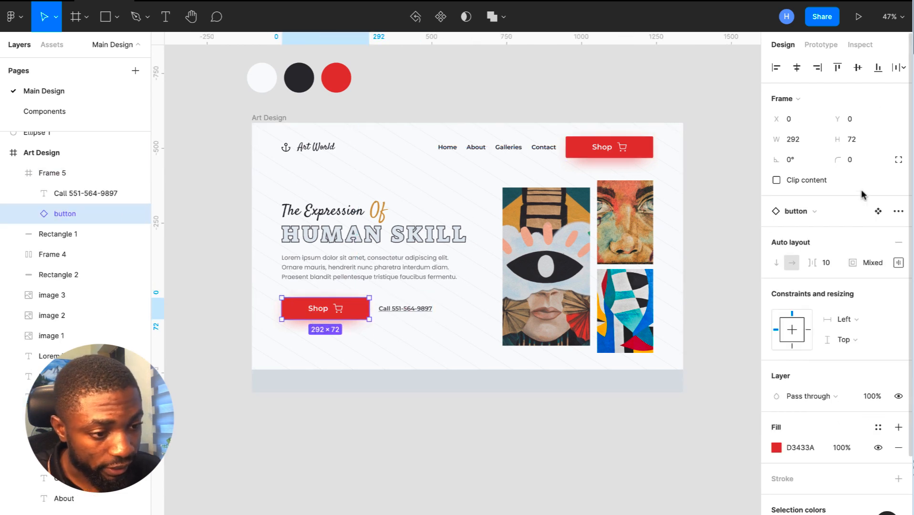
{"action": "left_click", "coordinate": [853, 162]}
{"action": "type", "text": "4"}
{"action": "key", "text": "Return"}
{"action": "left_click", "coordinate": [691, 374]}
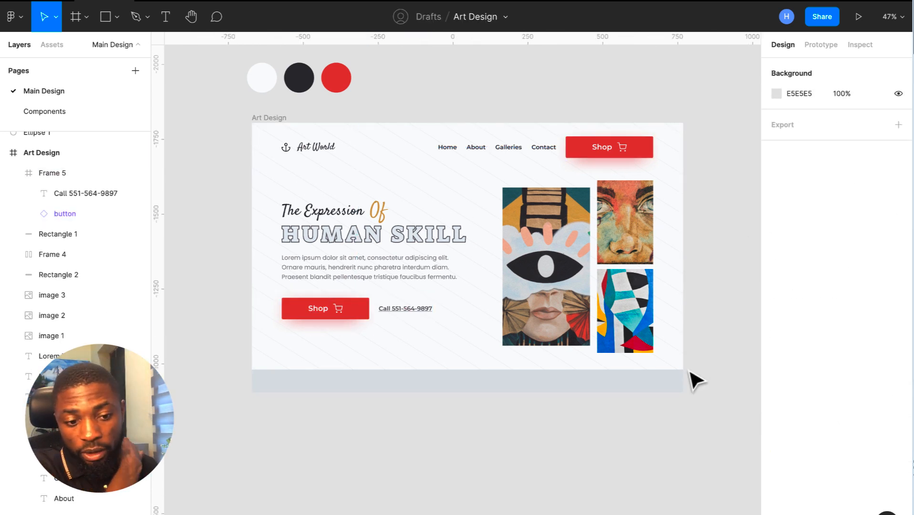
- Select the grey band at the hero's bottom and bring up the shape tools list
{"action": "scroll", "coordinate": [694, 379], "scroll_direction": "up", "scroll_amount": 2, "text": "ctrl"}
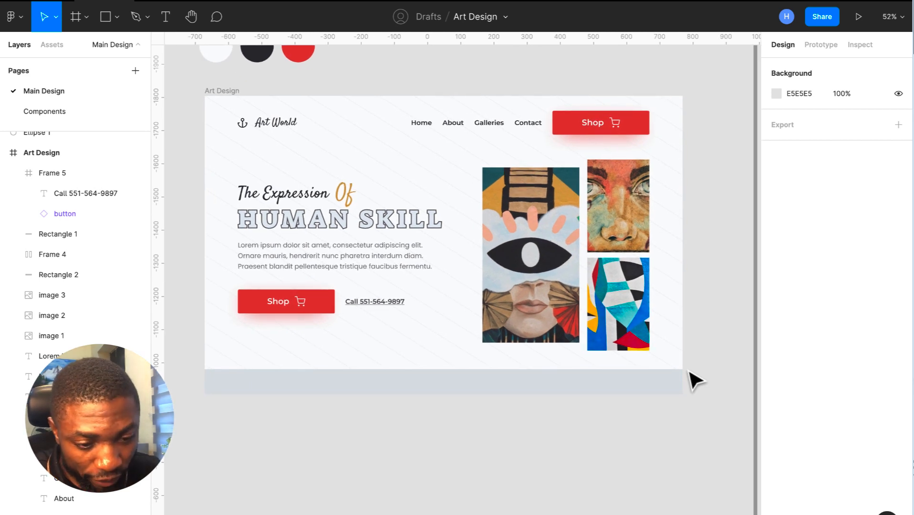
{"action": "left_click", "coordinate": [648, 389]}
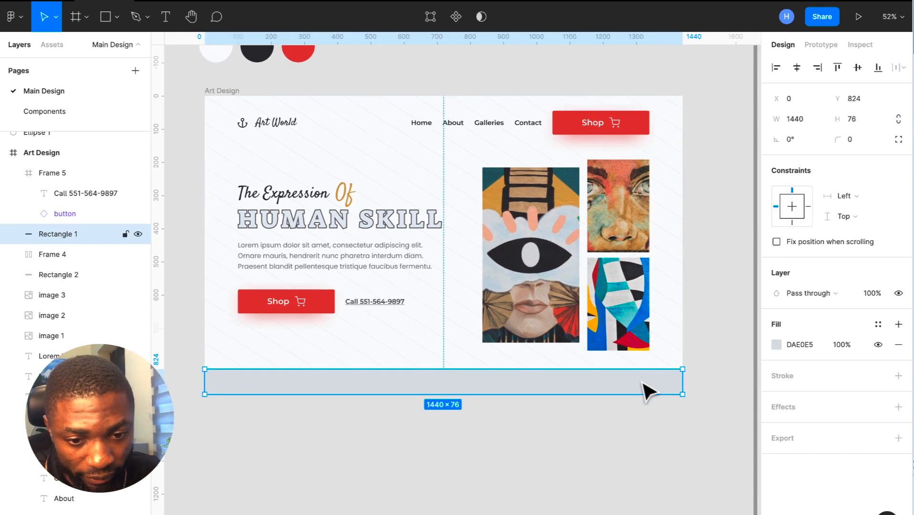
{"action": "left_click", "coordinate": [232, 98]}
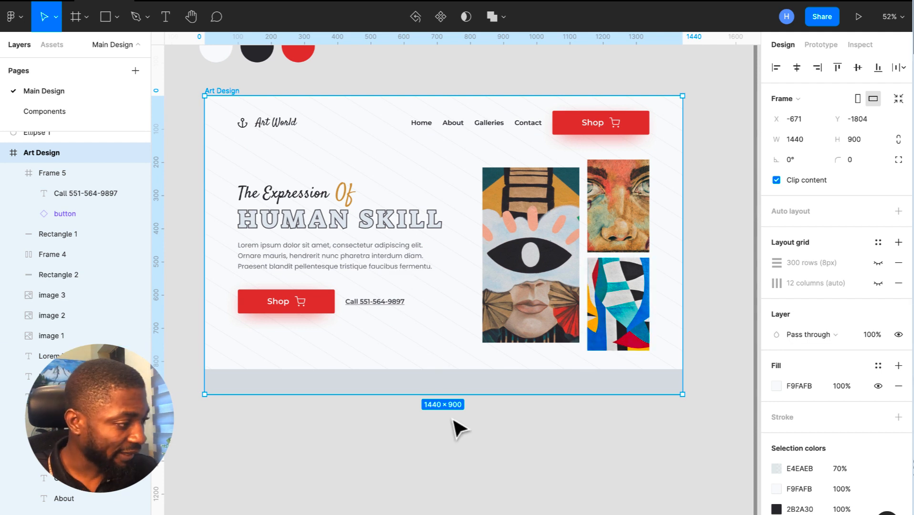
{"action": "left_click", "coordinate": [458, 435]}
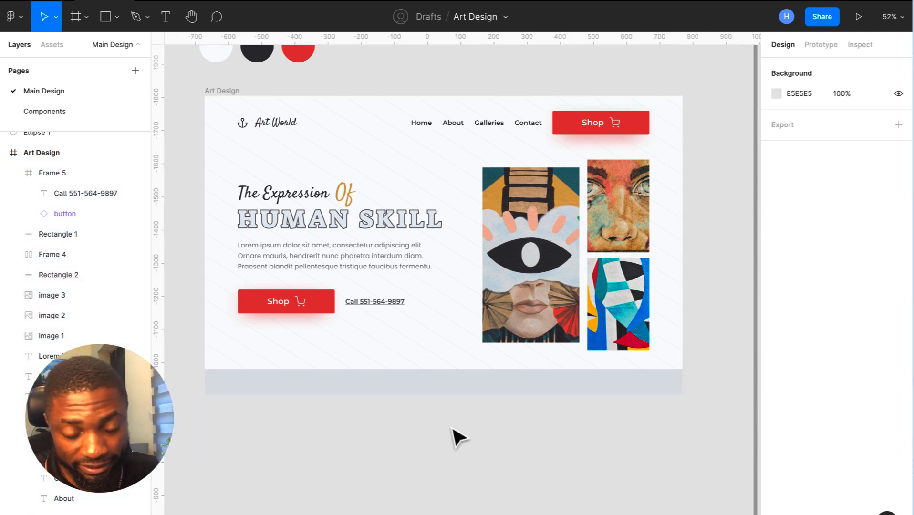
{"action": "left_click", "coordinate": [408, 360]}
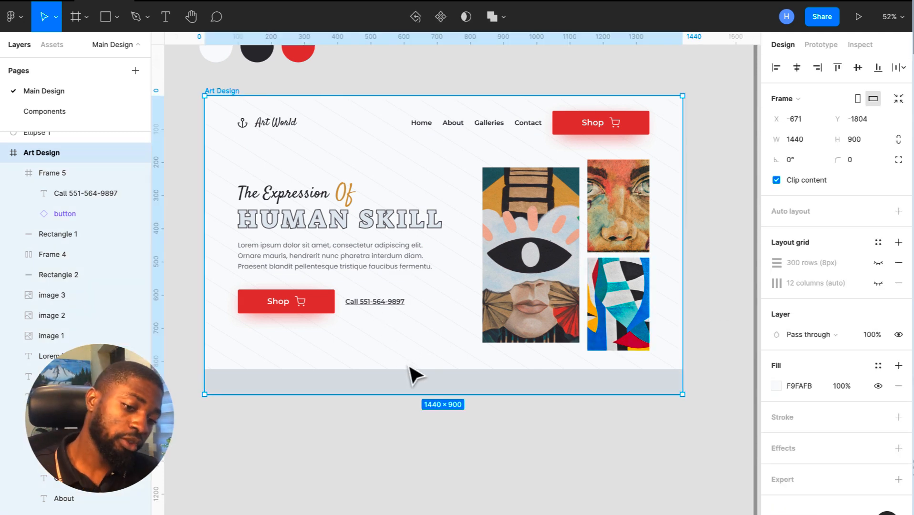
{"action": "left_click", "coordinate": [422, 388]}
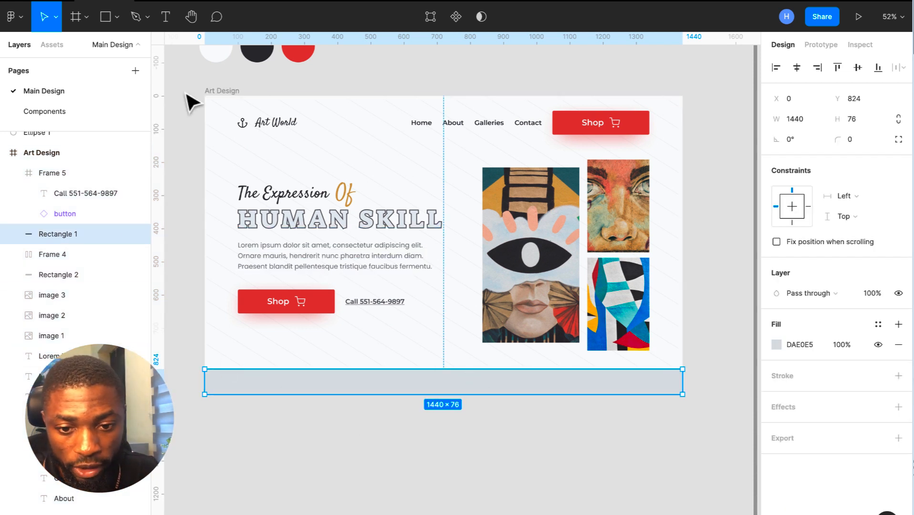
{"action": "left_click", "coordinate": [116, 22]}
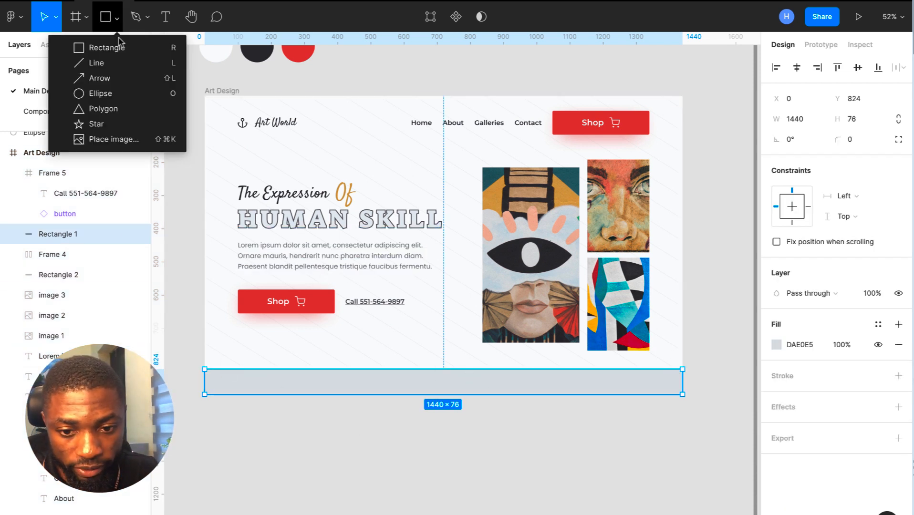
- Draw a Polygon triangle and bend both of its sides inward
{"action": "left_click", "coordinate": [116, 109]}
{"action": "left_click", "coordinate": [228, 337]}
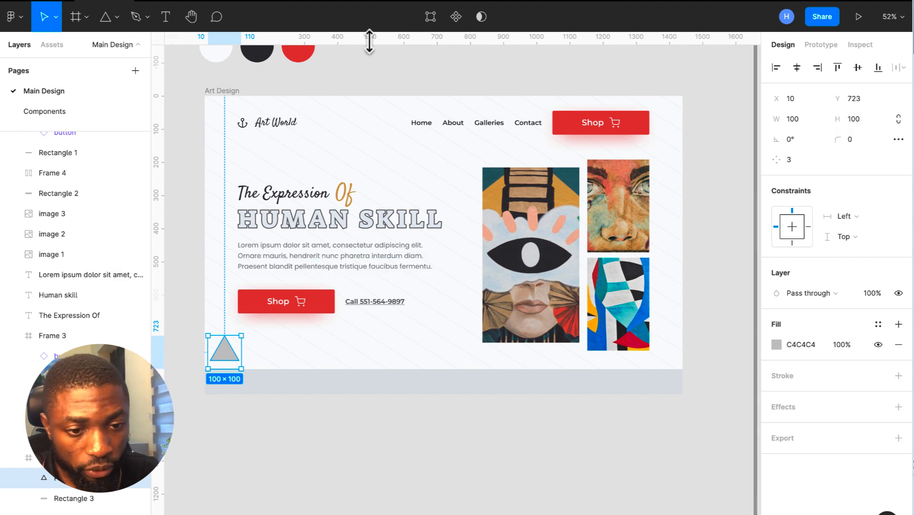
{"action": "left_click", "coordinate": [430, 17]}
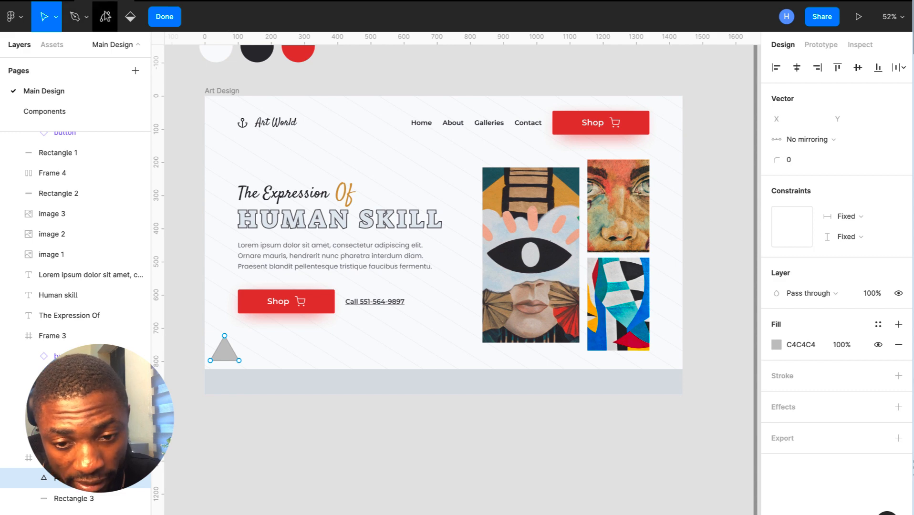
{"action": "left_click", "coordinate": [105, 17]}
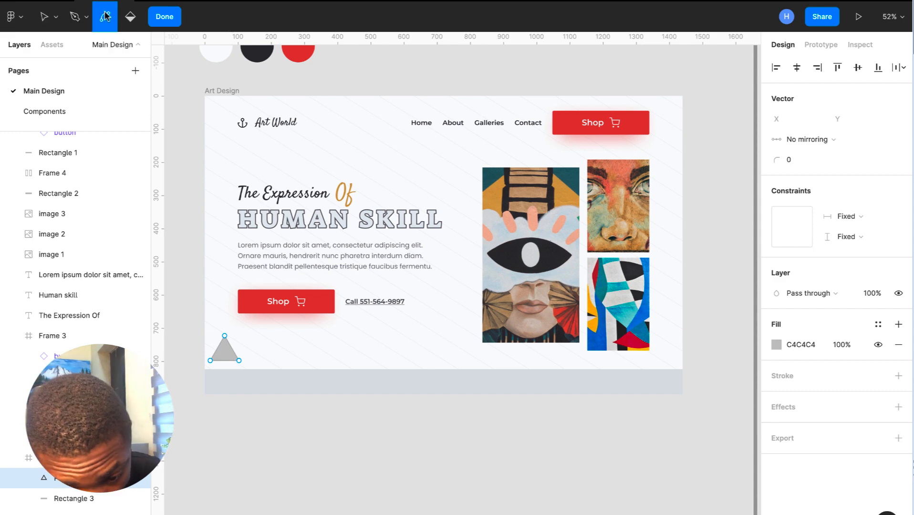
{"action": "scroll", "coordinate": [215, 346], "scroll_direction": "up", "scroll_amount": 5}
{"action": "left_click_drag", "start_coordinate": [228, 360], "coordinate": [262, 373]}
{"action": "left_click", "coordinate": [258, 361]}
{"action": "key", "text": "super+z"}
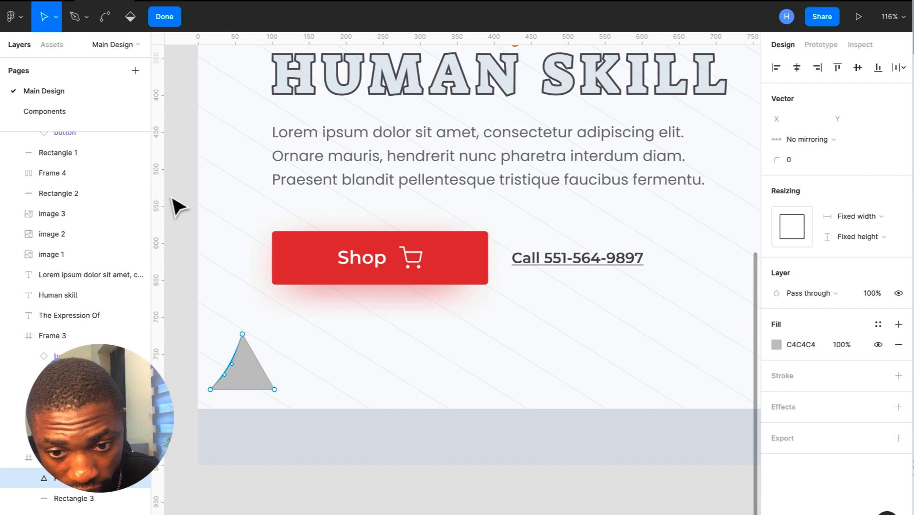
{"action": "left_click_drag", "start_coordinate": [262, 367], "coordinate": [262, 375]}
{"action": "left_click", "coordinate": [165, 17]}
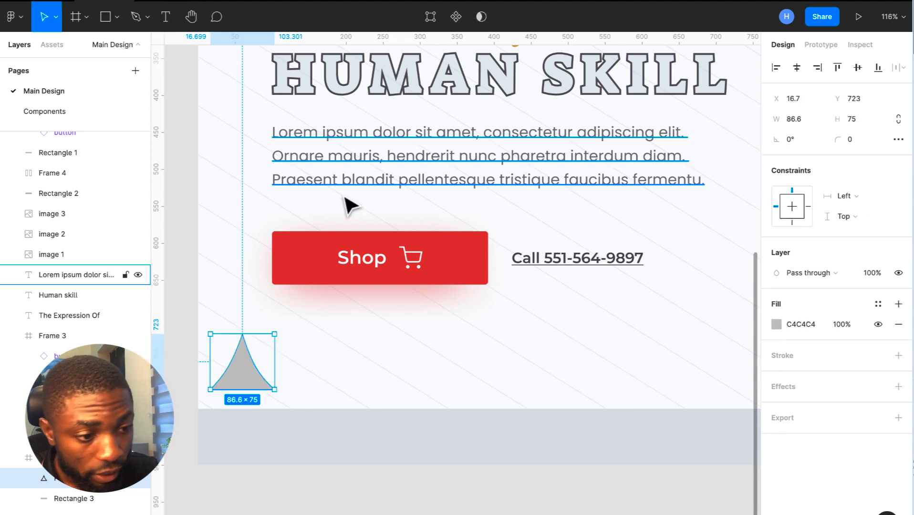
- Lock the triangle's proportions, set its height to 24, and move it to the bottom-left corner
{"action": "left_click", "coordinate": [899, 119]}
{"action": "left_click", "coordinate": [858, 125]}
{"action": "type", "text": "24"}
{"action": "key", "text": "Return"}
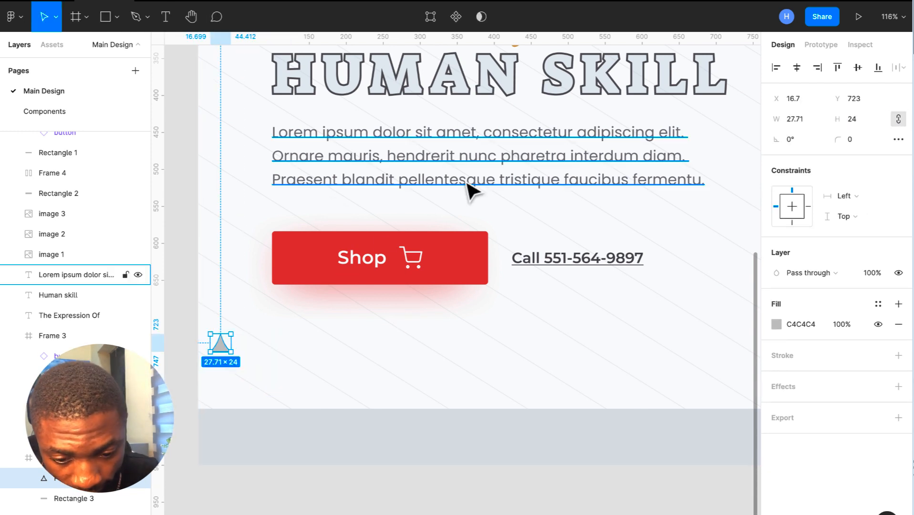
{"action": "left_click_drag", "start_coordinate": [224, 350], "coordinate": [214, 404]}
- Inspect the hero frame and grey band, deleting and then restoring the triangle
{"action": "scroll", "coordinate": [213, 403], "scroll_direction": "up", "scroll_amount": 2}
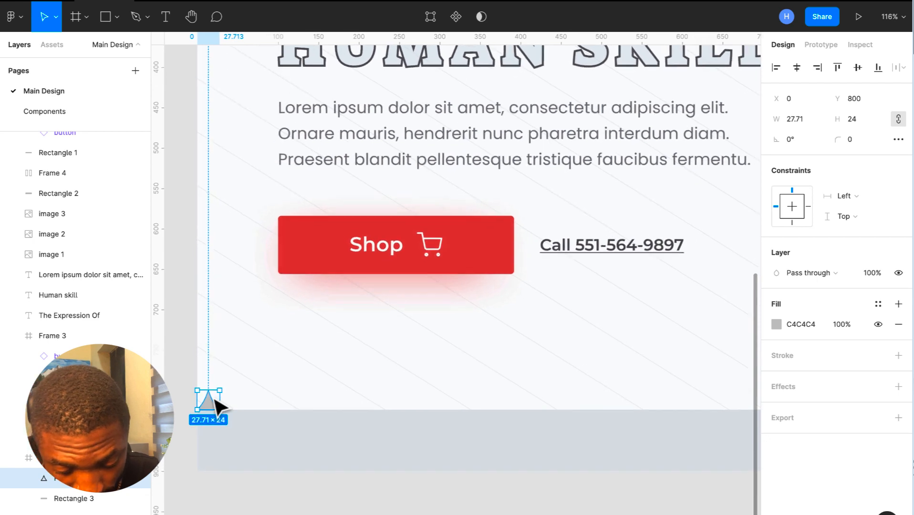
{"action": "key", "text": "Delete"}
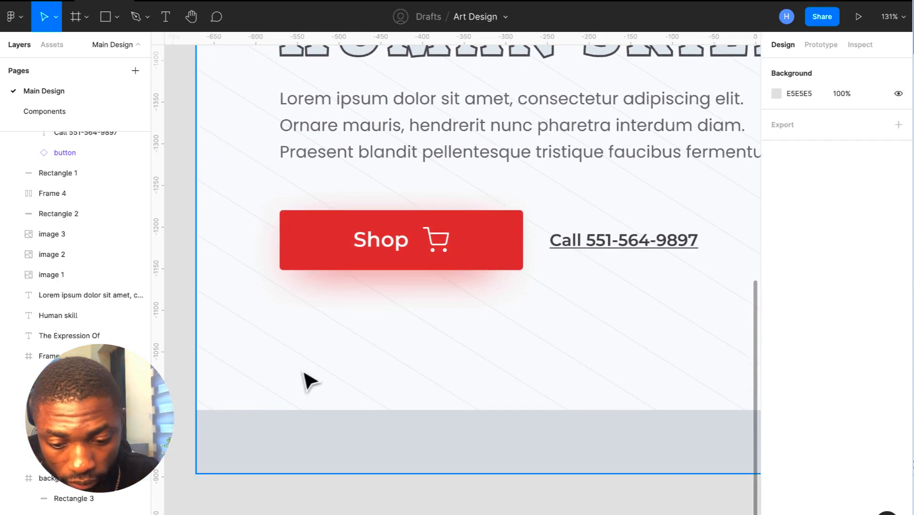
{"action": "left_click", "coordinate": [276, 371]}
{"action": "left_click", "coordinate": [106, 514]}
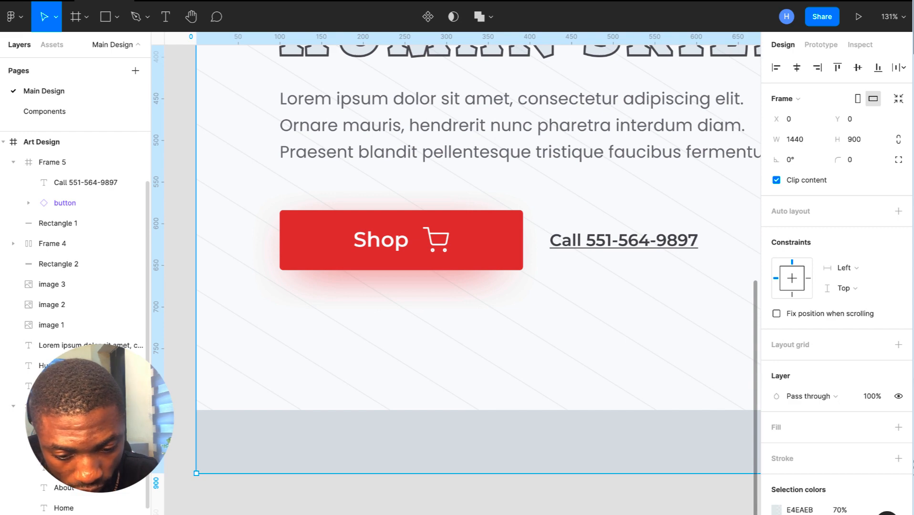
{"action": "left_click", "coordinate": [274, 412]}
{"action": "left_click", "coordinate": [264, 377]}
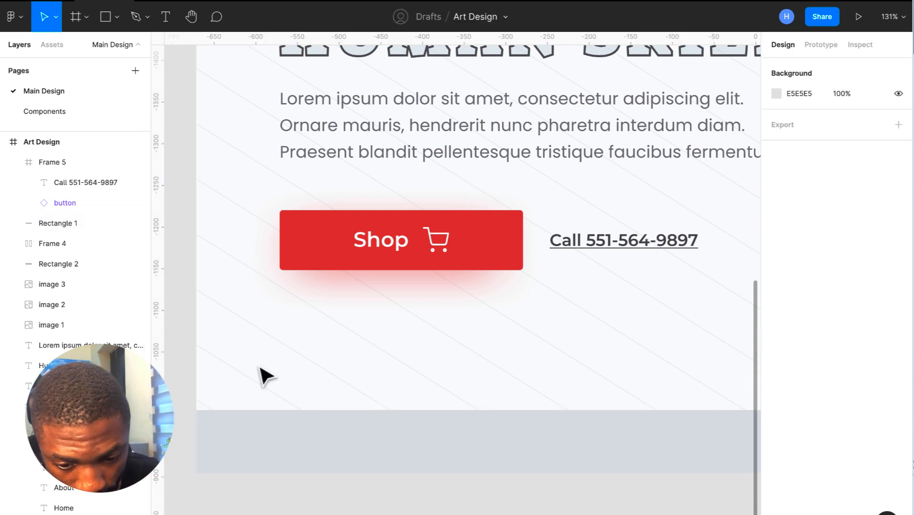
{"action": "key", "text": "ctrl+z"}
{"action": "scroll", "coordinate": [207, 405], "scroll_direction": "up", "scroll_amount": 3}
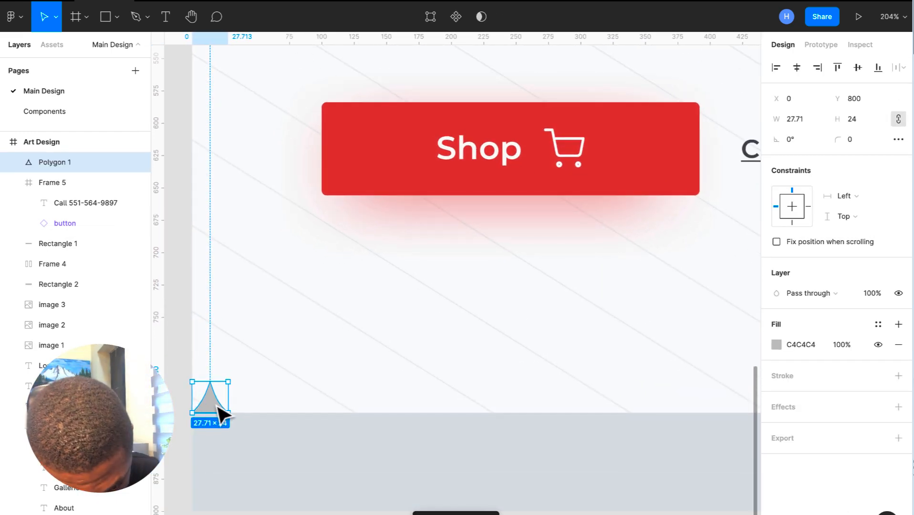
{"action": "scroll", "coordinate": [210, 416], "scroll_direction": "left", "scroll_amount": 3}
{"action": "scroll", "coordinate": [210, 417], "scroll_direction": "down", "scroll_amount": 2}
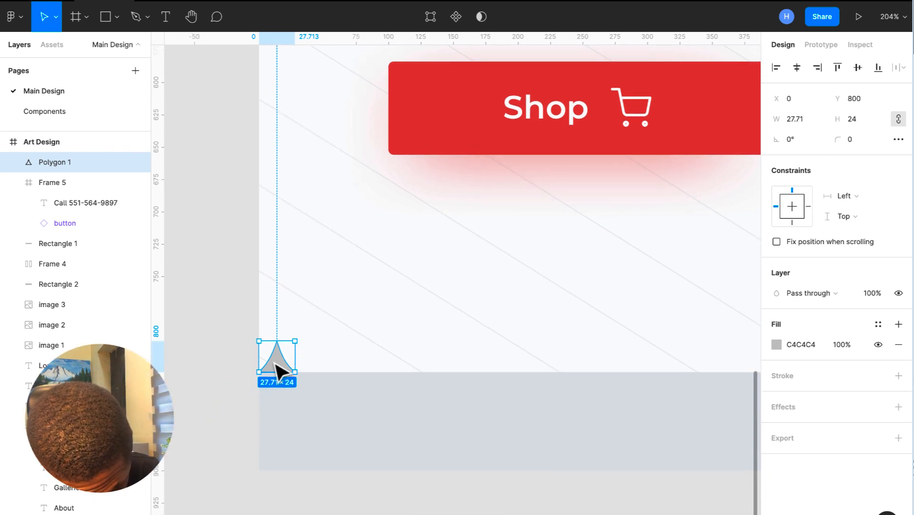
- Duplicate the triangle with a 28 px offset repeatedly to line the bottom edge
{"action": "key", "text": "ctrl+d"}
{"action": "left_click_drag", "start_coordinate": [286, 370], "coordinate": [322, 375]}
{"action": "scroll", "coordinate": [320, 374], "scroll_direction": "down", "scroll_amount": 10}
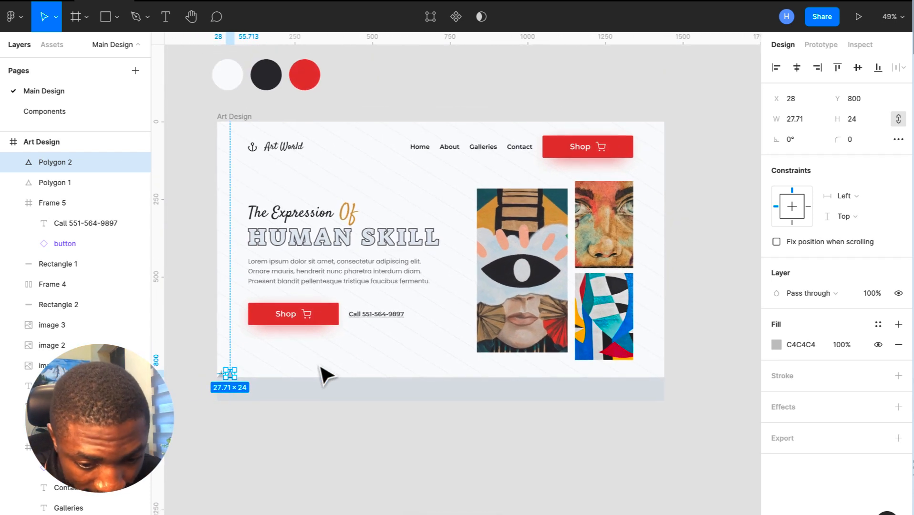
{"action": "key", "text": "ctrl+d"}
{"action": "key", "text": "ctrl+d"}
{"action": "key", "text": "ctrl+d"}
{"action": "key", "text": "ctrl+d"}
{"action": "key", "text": "ctrl+d"}
{"action": "key", "text": "ctrl+d"}
{"action": "key", "text": "ctrl+d"}
{"action": "key", "text": "ctrl+d"}
{"action": "key", "text": "ctrl+d"}
{"action": "key", "text": "ctrl+d"}
{"action": "key", "text": "ctrl+d"}
{"action": "key", "text": "ctrl+d"}
{"action": "key", "text": "ctrl+d"}
{"action": "key", "text": "ctrl+d"}
{"action": "key", "text": "ctrl+d"}
{"action": "key", "text": "ctrl+d"}
{"action": "key", "text": "ctrl+d"}
{"action": "key", "text": "ctrl+d"}
{"action": "key", "text": "ctrl+d"}
{"action": "key", "text": "ctrl+d"}
{"action": "scroll", "coordinate": [321, 375], "scroll_direction": "up", "scroll_amount": 1}
{"action": "left_click", "coordinate": [567, 473]}
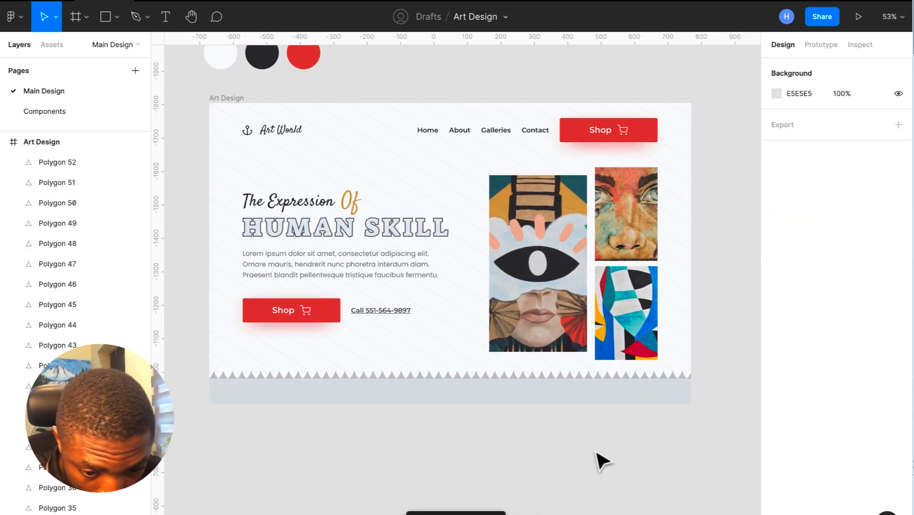
{"action": "scroll", "coordinate": [607, 457], "scroll_direction": "left", "scroll_amount": 3}
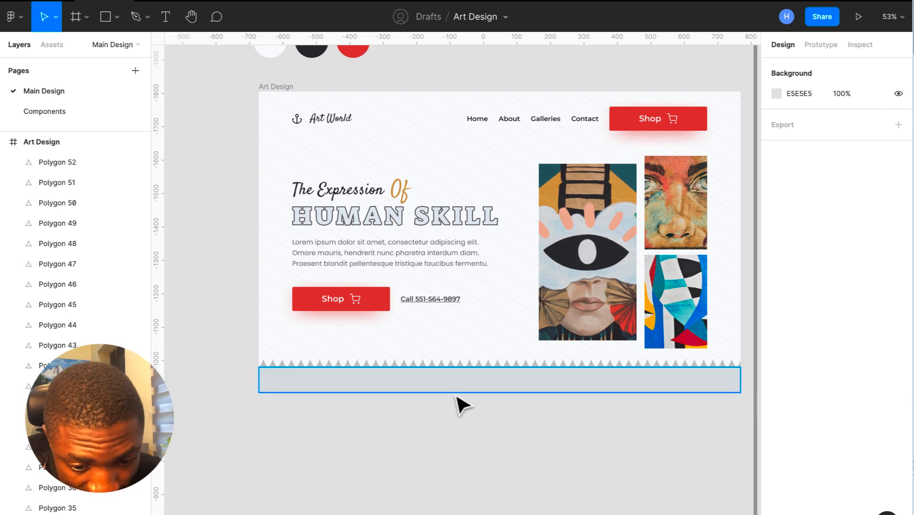
- Recolour the first triangle with dark teal 29545D sampled from a painting
{"action": "left_click", "coordinate": [265, 365]}
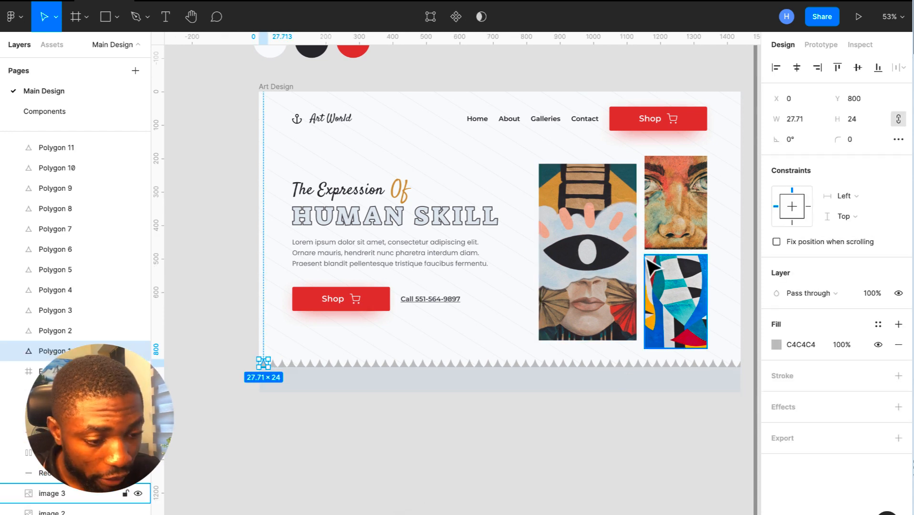
{"action": "left_click", "coordinate": [774, 345]}
{"action": "left_click", "coordinate": [626, 409]}
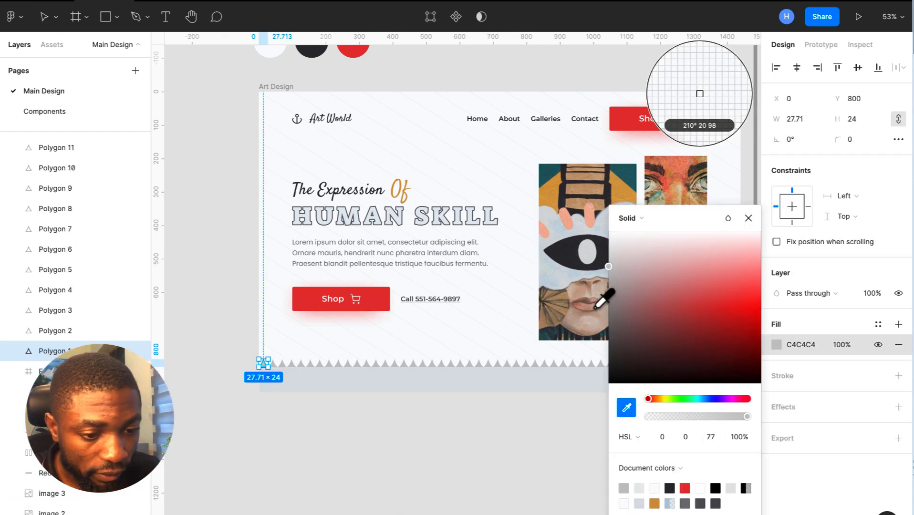
{"action": "left_click", "coordinate": [561, 170]}
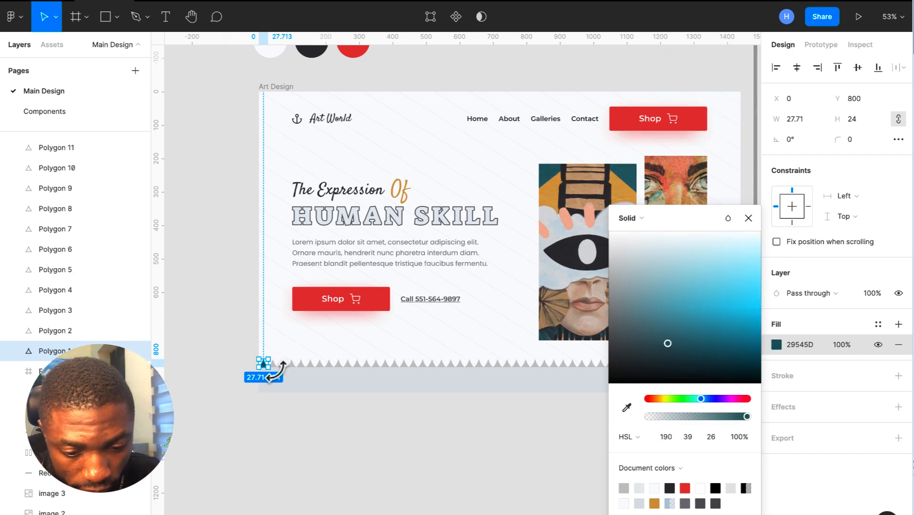
{"action": "scroll", "coordinate": [286, 382], "scroll_direction": "up", "scroll_amount": 5}
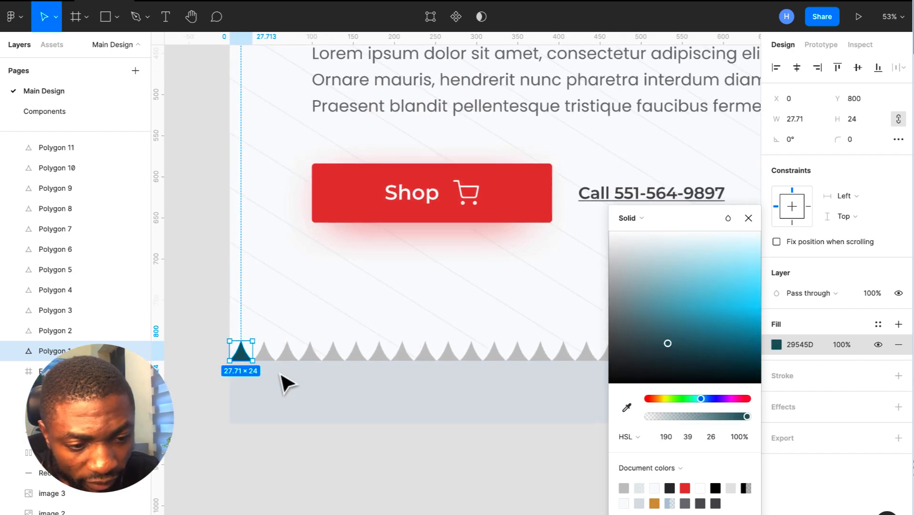
{"action": "scroll", "coordinate": [286, 382], "scroll_direction": "down", "scroll_amount": 1}
{"action": "scroll", "coordinate": [286, 381], "scroll_direction": "down", "scroll_amount": 2}
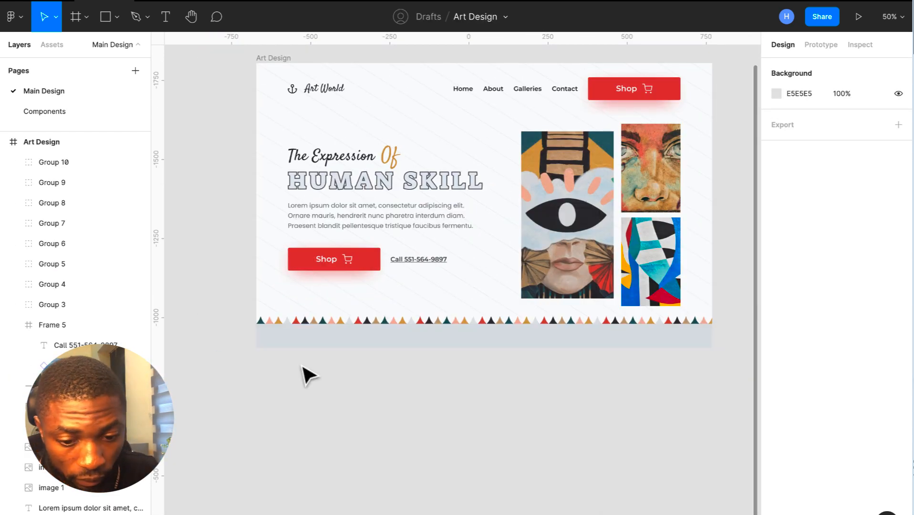
{"action": "left_click", "coordinate": [302, 321]}
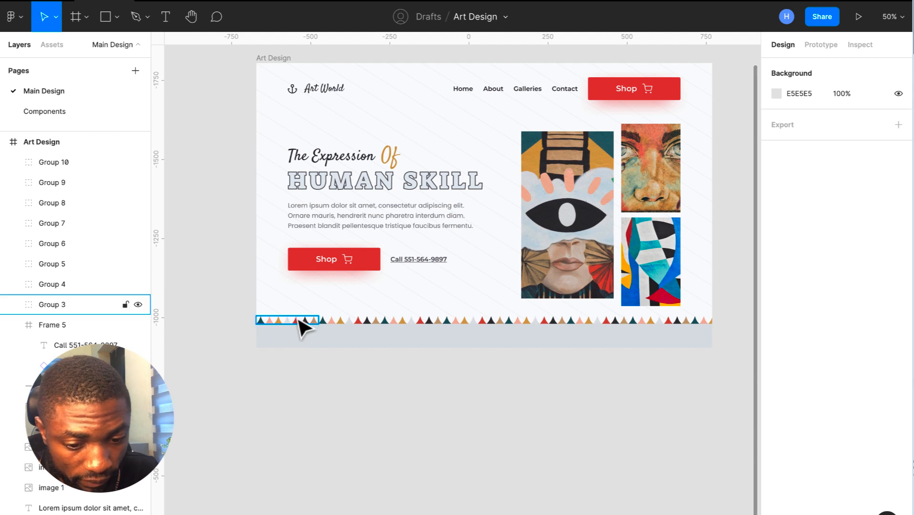
{"action": "left_click_drag", "start_coordinate": [233, 320], "coordinate": [708, 322]}
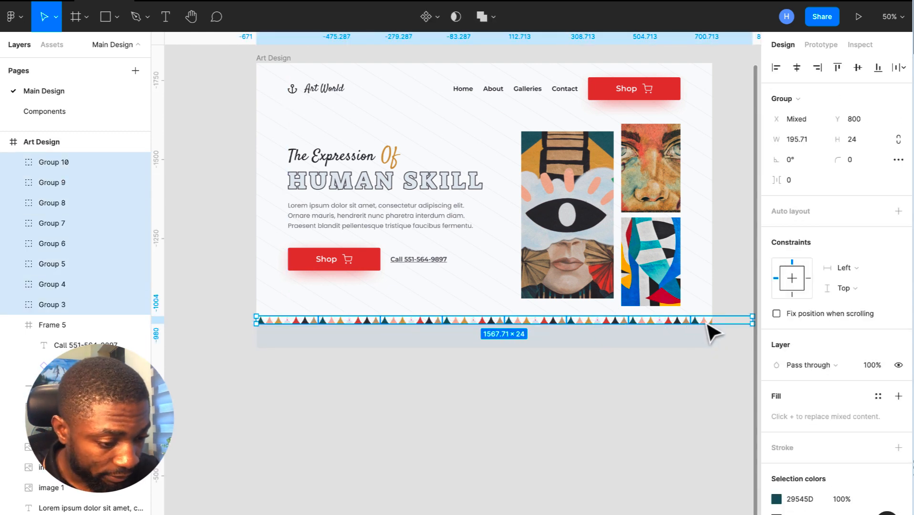
{"action": "key", "text": "ctrl+g"}
{"action": "scroll", "coordinate": [829, 453], "scroll_direction": "down", "scroll_amount": 3}
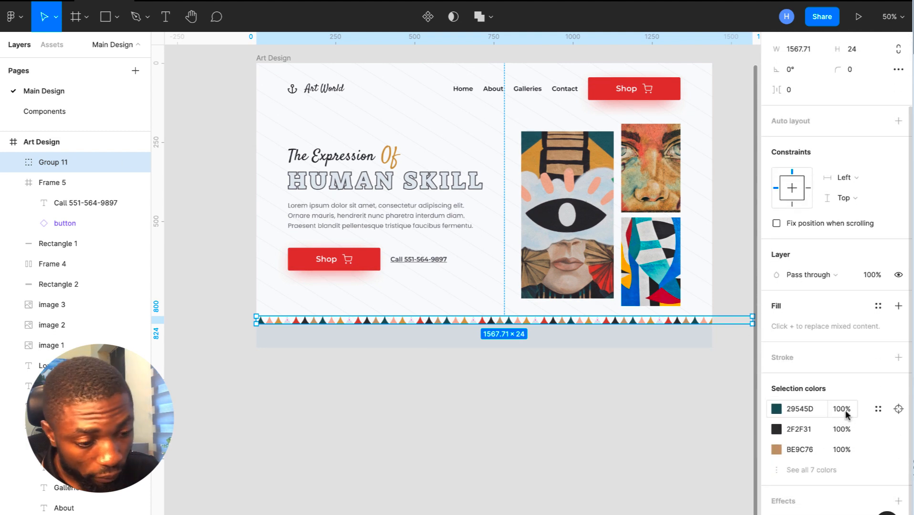
{"action": "scroll", "coordinate": [846, 410], "scroll_direction": "down", "scroll_amount": 1}
{"action": "left_click", "coordinate": [814, 458]}
{"action": "scroll", "coordinate": [779, 458], "scroll_direction": "down", "scroll_amount": 2}
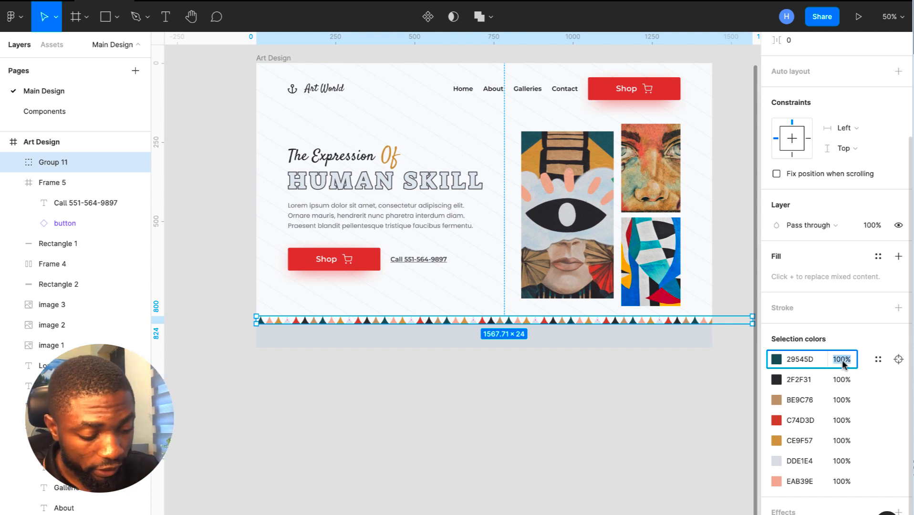
{"action": "type", "text": "60"}
{"action": "key", "text": "Return"}
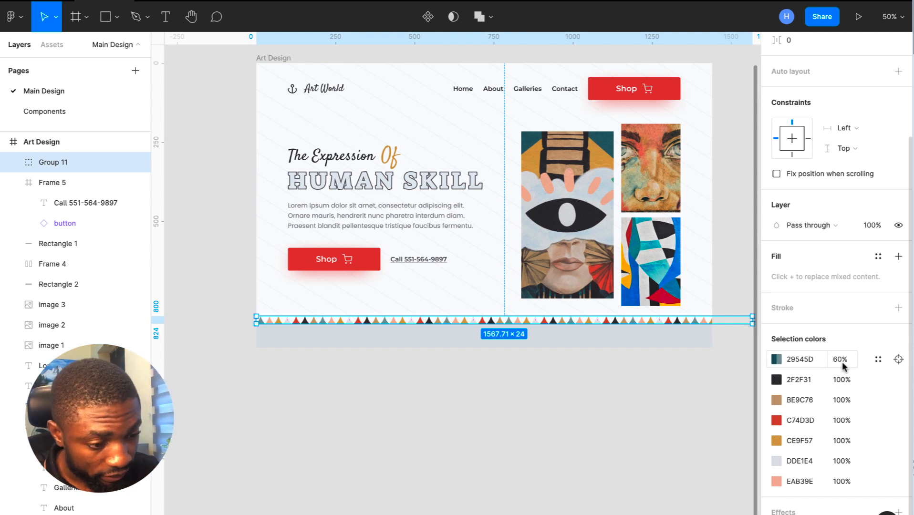
{"action": "left_click", "coordinate": [841, 380]}
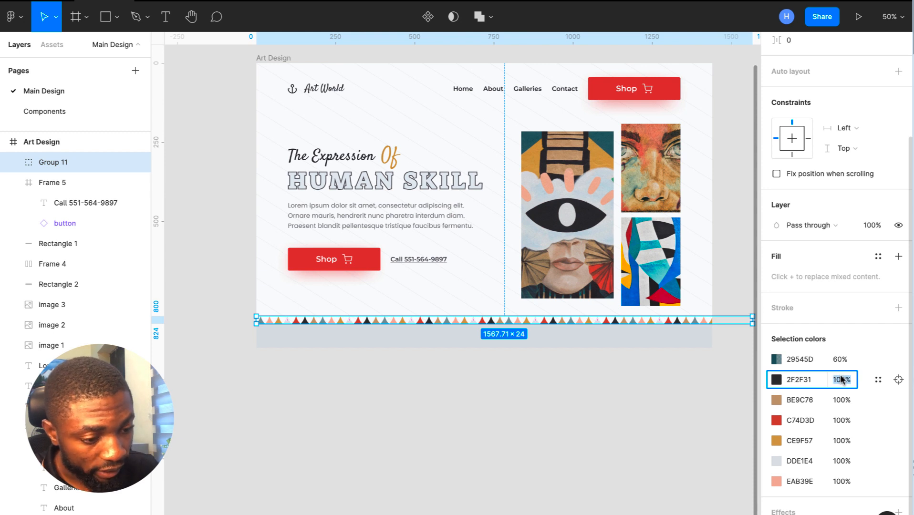
{"action": "type", "text": "60"}
{"action": "key", "text": "Return"}
{"action": "left_click", "coordinate": [841, 400]}
{"action": "type", "text": "60"}
{"action": "key", "text": "Return"}
{"action": "left_click", "coordinate": [841, 421]}
{"action": "type", "text": "60"}
{"action": "key", "text": "Return"}
{"action": "left_click", "coordinate": [841, 441]}
{"action": "type", "text": "60"}
{"action": "key", "text": "Return"}
{"action": "left_click", "coordinate": [842, 461]}
{"action": "type", "text": "60"}
{"action": "key", "text": "Return"}
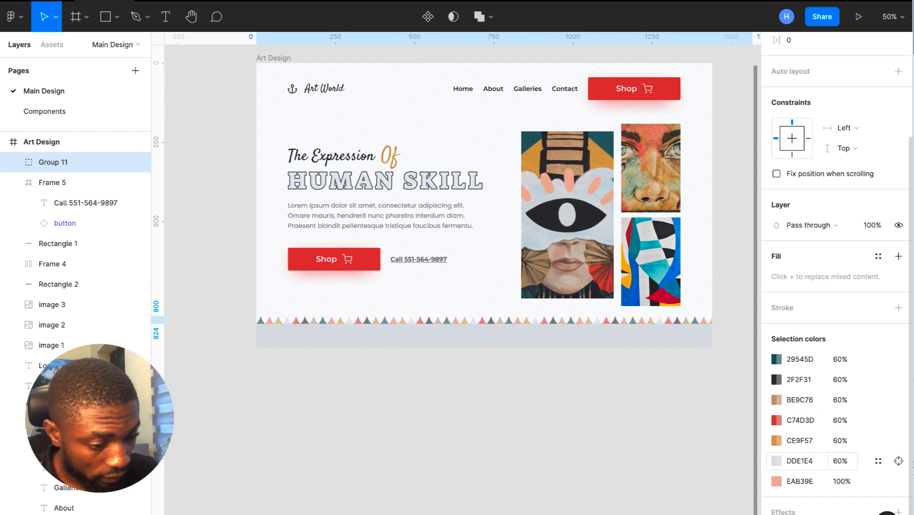
{"action": "left_click", "coordinate": [841, 482]}
{"action": "type", "text": "60"}
{"action": "key", "text": "Return"}
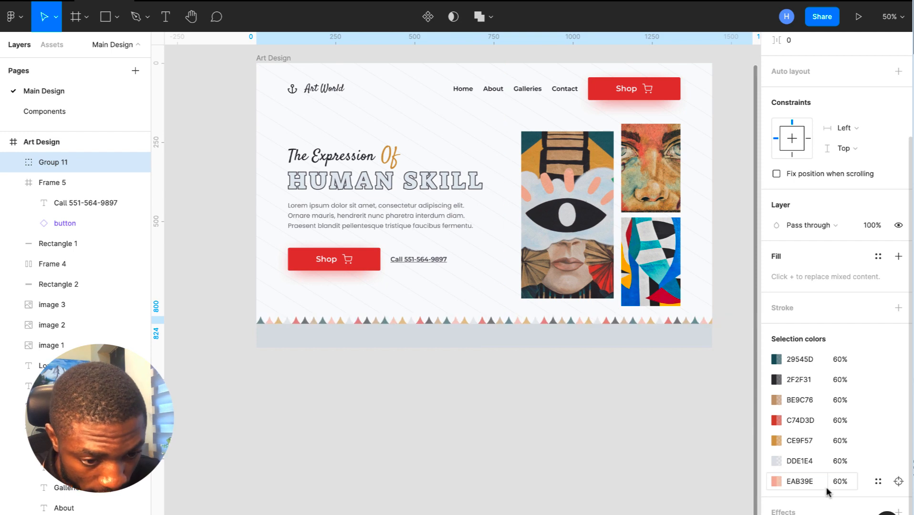
{"action": "left_click", "coordinate": [660, 442]}
{"action": "scroll", "coordinate": [666, 448], "scroll_direction": "up", "scroll_amount": 1}
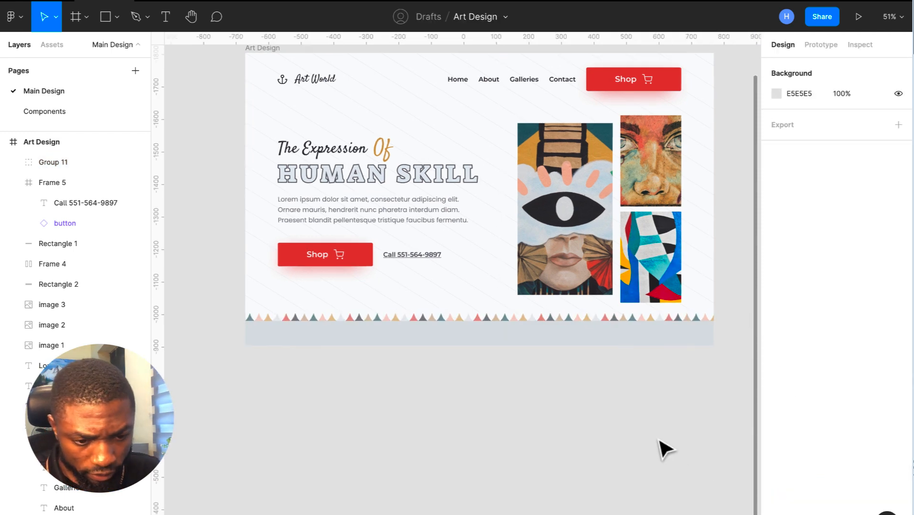
{"action": "scroll", "coordinate": [664, 449], "scroll_direction": "up", "scroll_amount": 1}
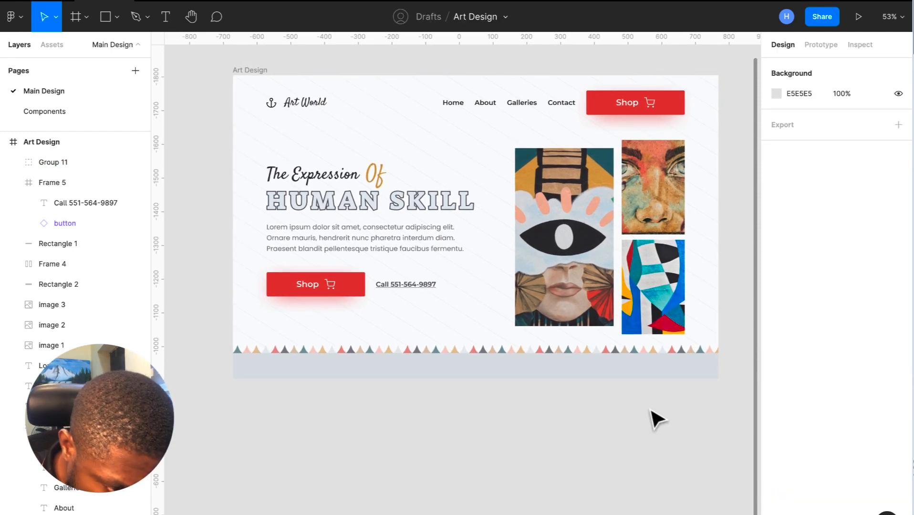
- Duplicate the grey band and narrow the copy to 603 wide, with the layout grid shown
{"action": "left_click", "coordinate": [655, 371]}
{"action": "key", "text": "ctrl+d"}
{"action": "left_click_drag", "start_coordinate": [715, 361], "coordinate": [432, 387]}
{"action": "left_click", "coordinate": [258, 70]}
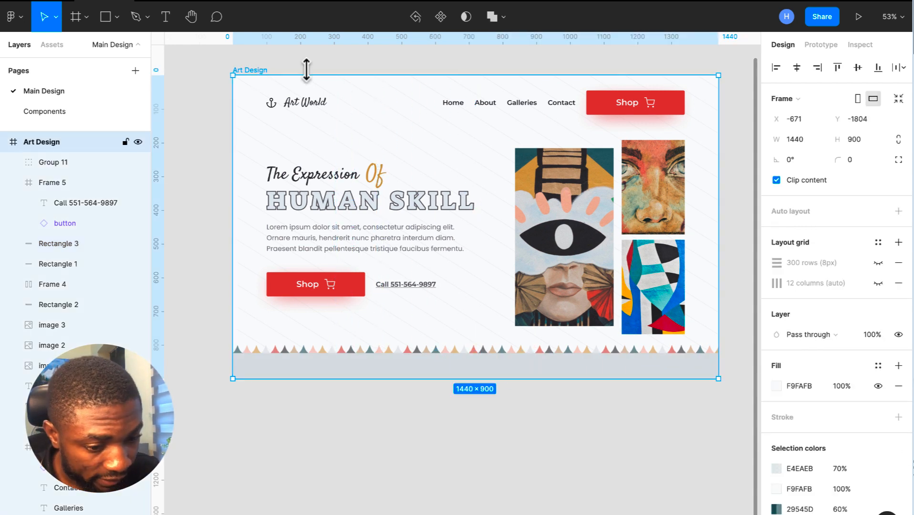
{"action": "left_click", "coordinate": [878, 283]}
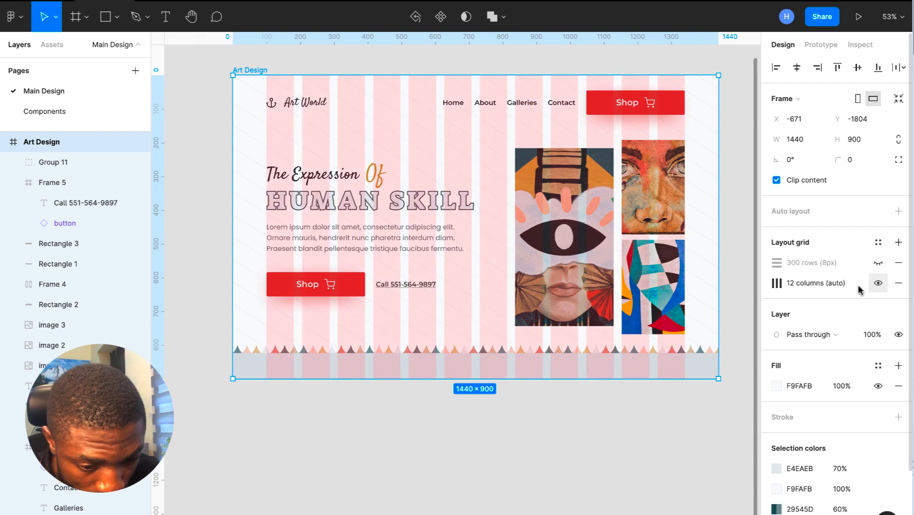
{"action": "left_click", "coordinate": [433, 368]}
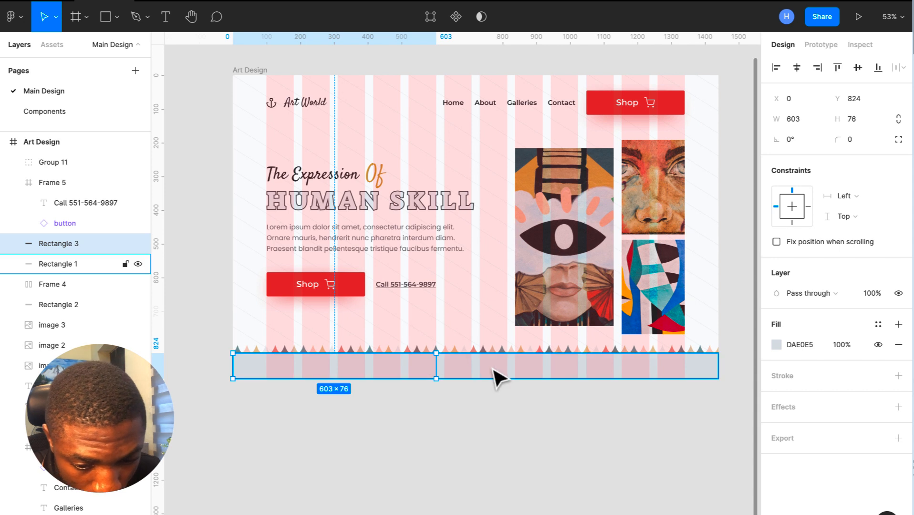
- Shrink the original band to 603 wide at X 837, then hide the layout grid
{"action": "left_click", "coordinate": [494, 371]}
{"action": "left_click_drag", "start_coordinate": [233, 367], "coordinate": [505, 377]}
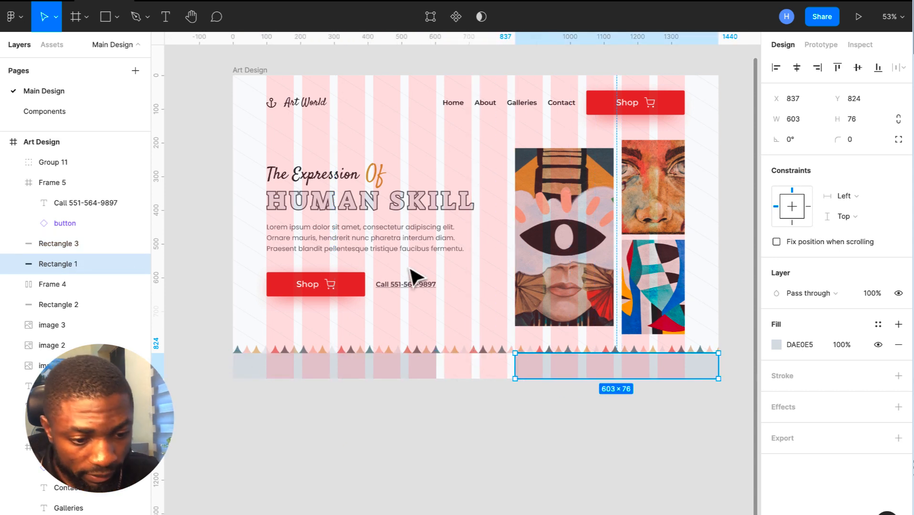
{"action": "left_click", "coordinate": [250, 72]}
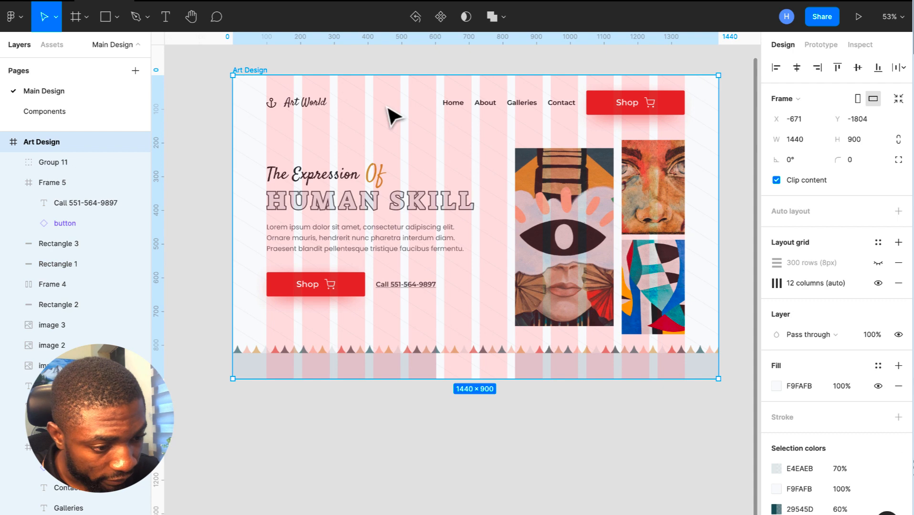
{"action": "left_click", "coordinate": [878, 283]}
{"action": "left_click", "coordinate": [677, 444]}
{"action": "scroll", "coordinate": [673, 445], "scroll_direction": "up", "scroll_amount": 1}
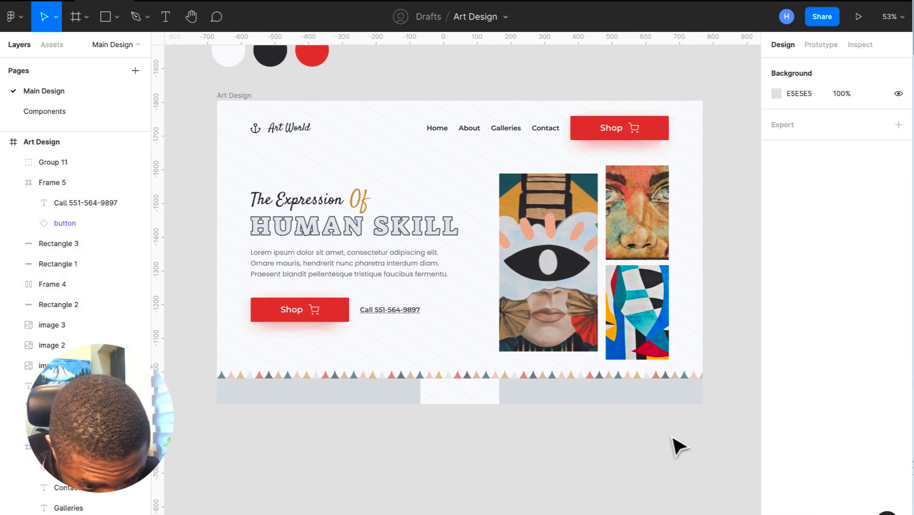
- Select the triangle border and set 29545D and BE9C76 to 80% opacity
{"action": "left_click", "coordinate": [647, 376]}
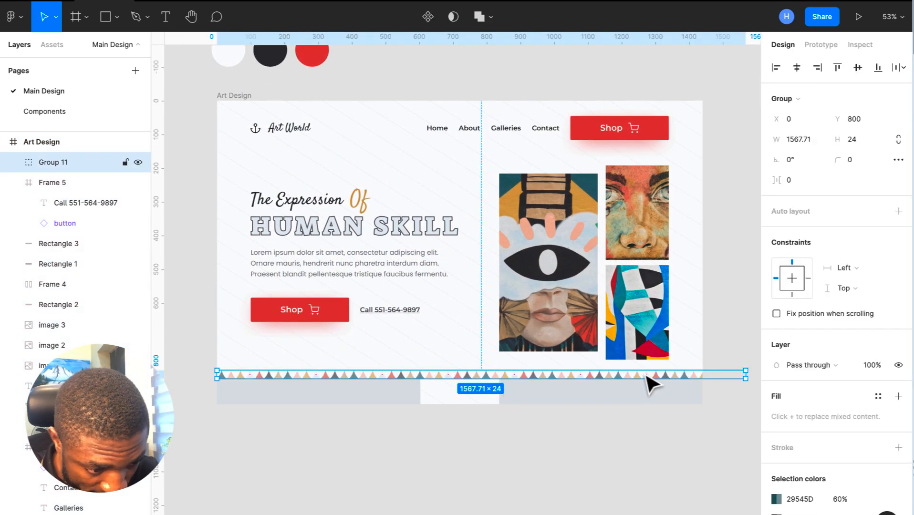
{"action": "scroll", "coordinate": [821, 417], "scroll_direction": "down", "scroll_amount": 2}
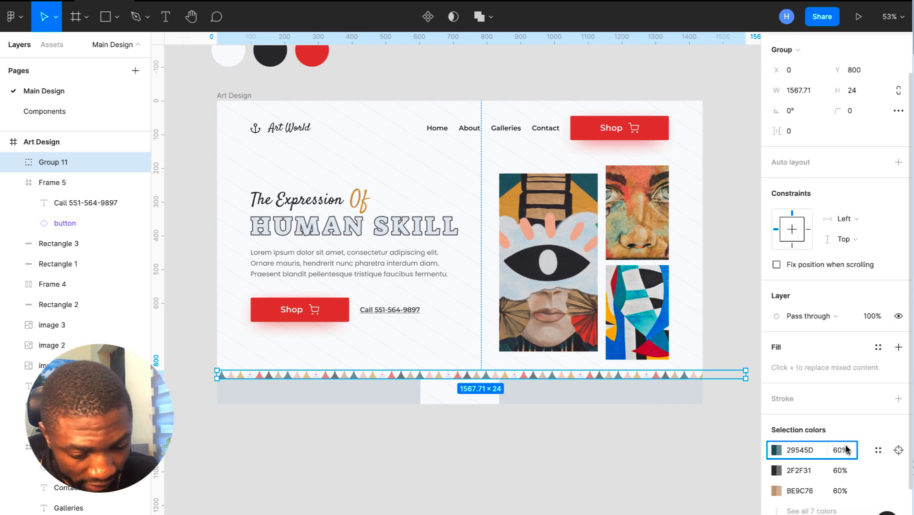
{"action": "left_click", "coordinate": [842, 450]}
{"action": "key", "text": "Tab"}
{"action": "type", "text": "80"}
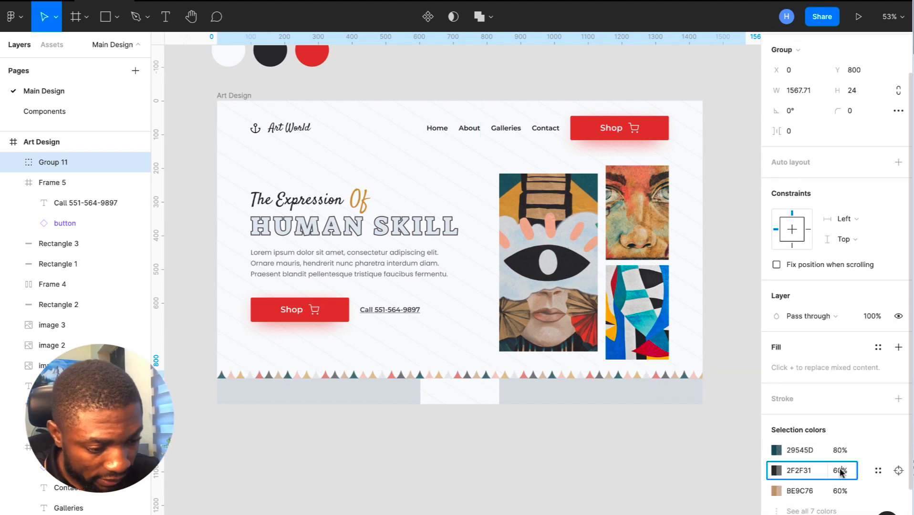
{"action": "left_click", "coordinate": [841, 491]}
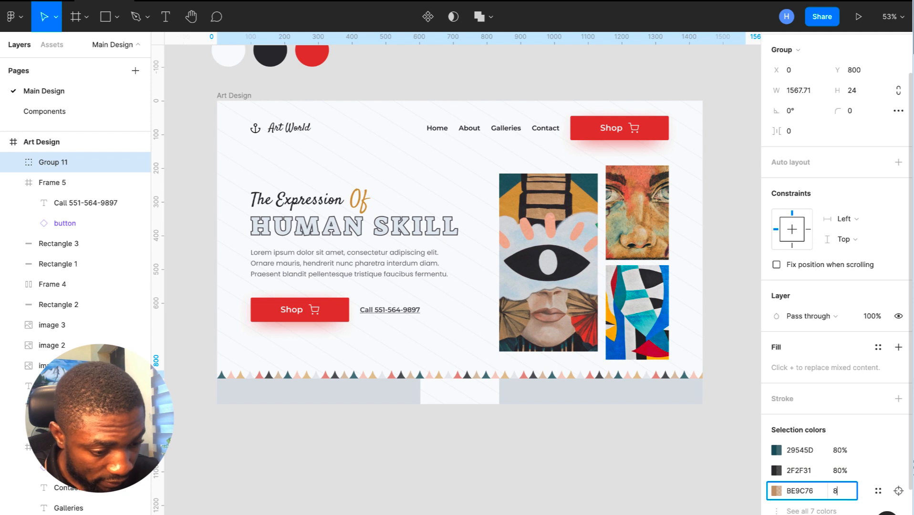
- Set the remaining colours C74D3D, CE9F57, DDE1E4 and EAB39E to 80% opacity
{"action": "left_click", "coordinate": [783, 512]}
{"action": "scroll", "coordinate": [783, 511], "scroll_direction": "down", "scroll_amount": 2}
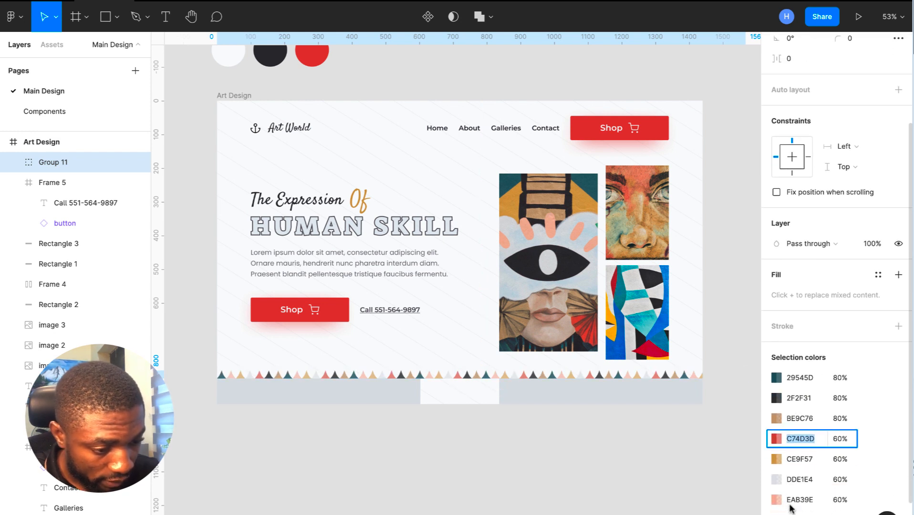
{"action": "left_click", "coordinate": [847, 439]}
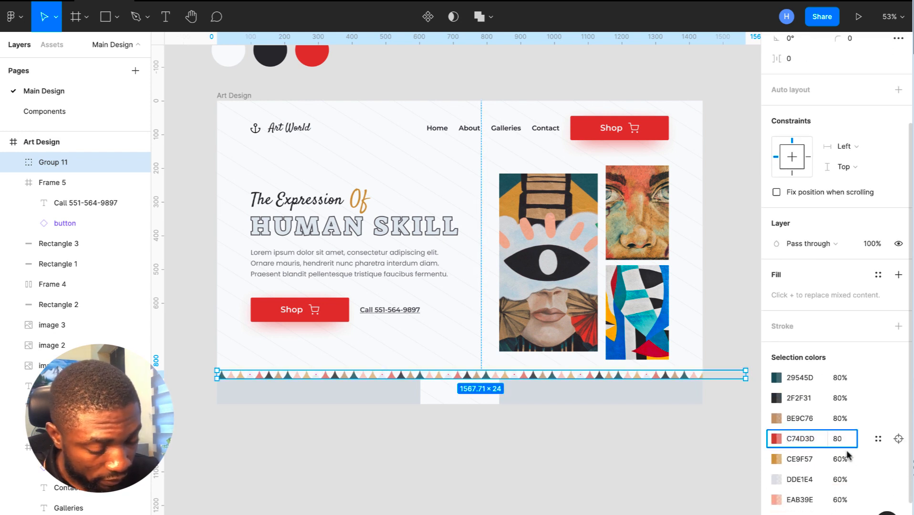
{"action": "type", "text": "80"}
{"action": "left_click", "coordinate": [848, 456]}
{"action": "left_click", "coordinate": [844, 479]}
{"action": "type", "text": "80"}
{"action": "left_click", "coordinate": [843, 500]}
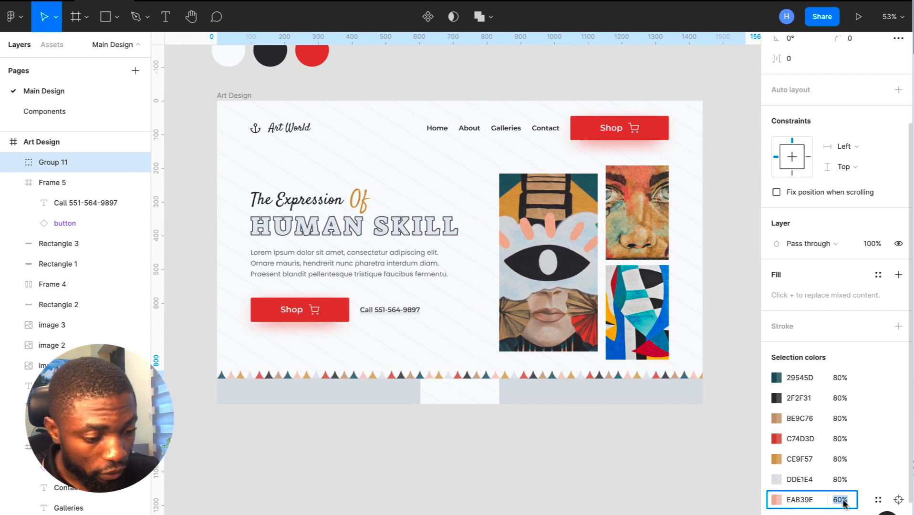
{"action": "type", "text": "80"}
{"action": "key", "text": "Return"}
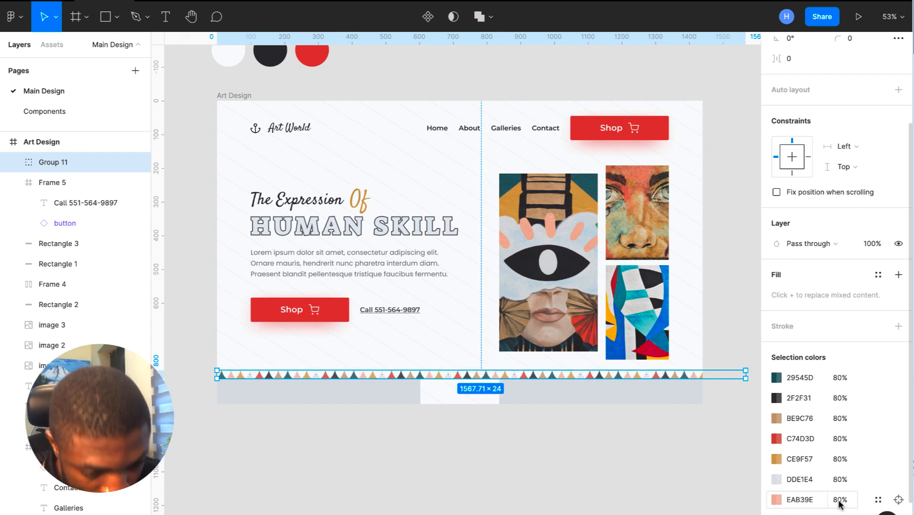
{"action": "left_click", "coordinate": [677, 475]}
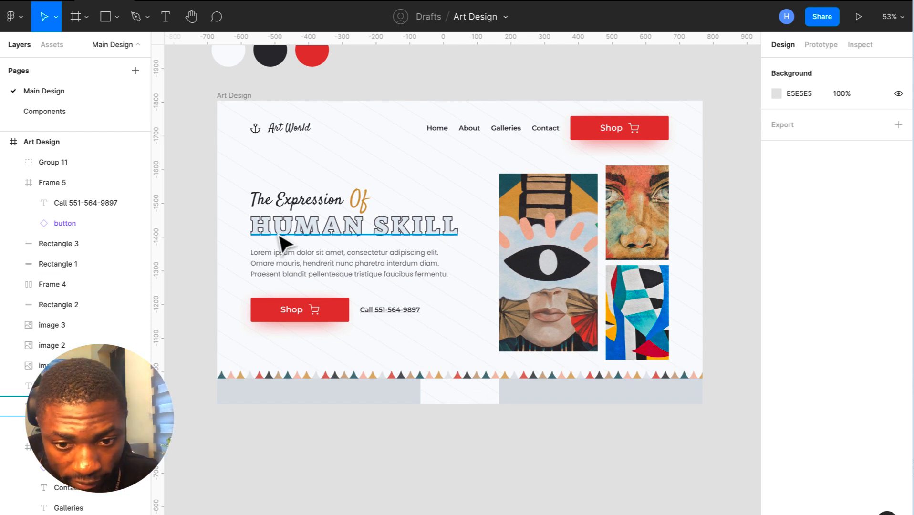
- Select the background frame inside Art Design and drag its bottom edge up to H 824
{"action": "left_click", "coordinate": [104, 18]}
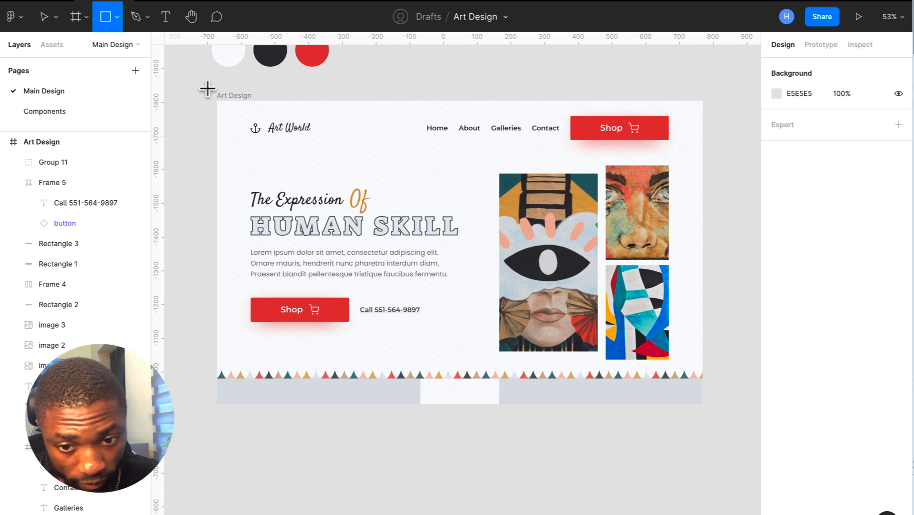
{"action": "key", "text": "v"}
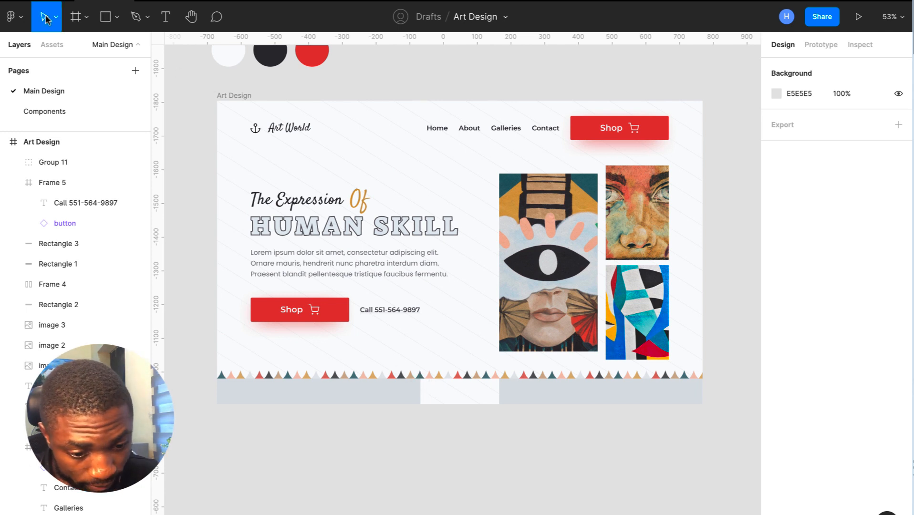
{"action": "left_click", "coordinate": [227, 96]}
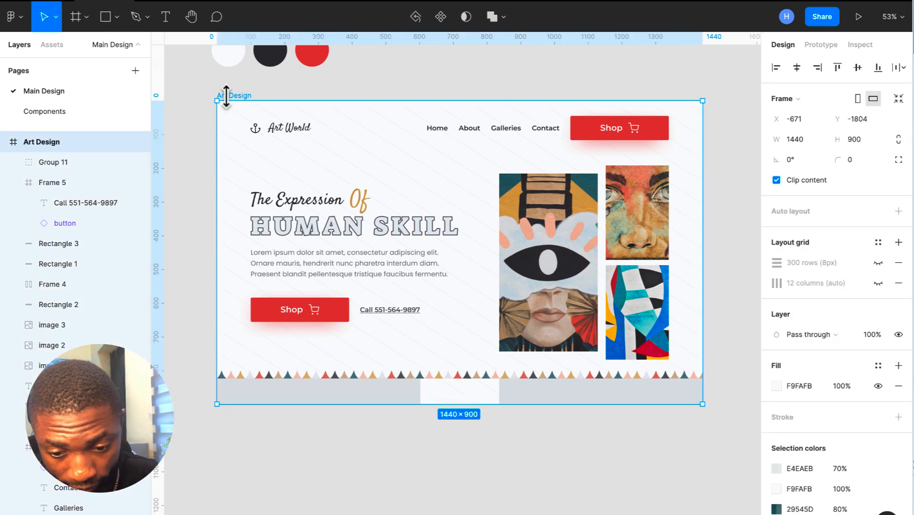
{"action": "scroll", "coordinate": [88, 329], "scroll_direction": "down", "scroll_amount": 2}
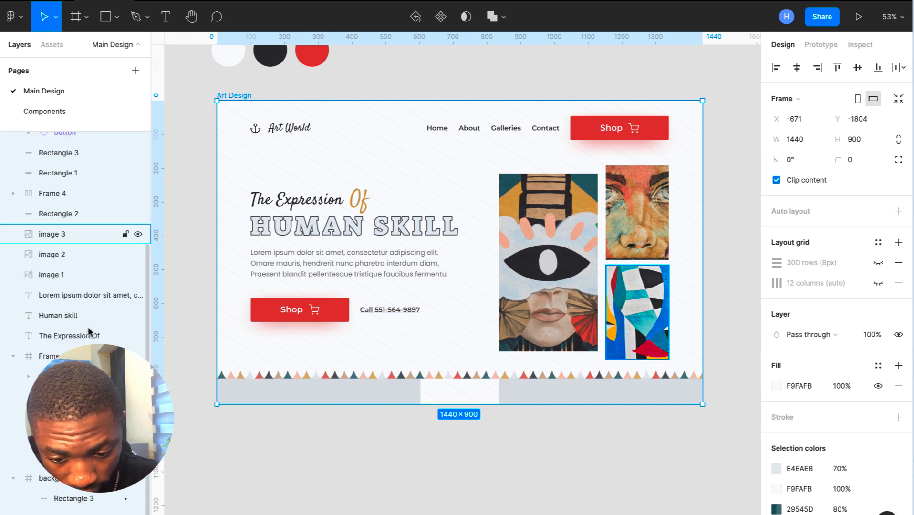
{"action": "left_click", "coordinate": [88, 478]}
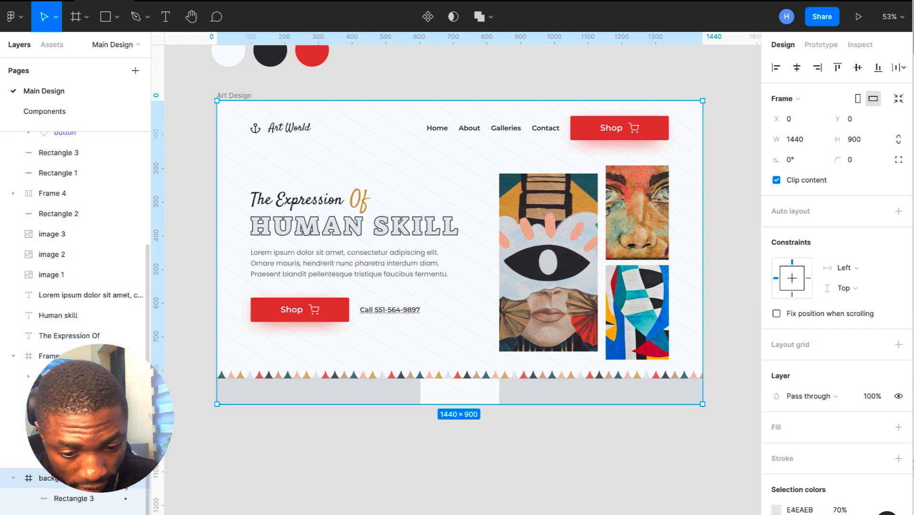
{"action": "left_click_drag", "start_coordinate": [318, 407], "coordinate": [319, 382]}
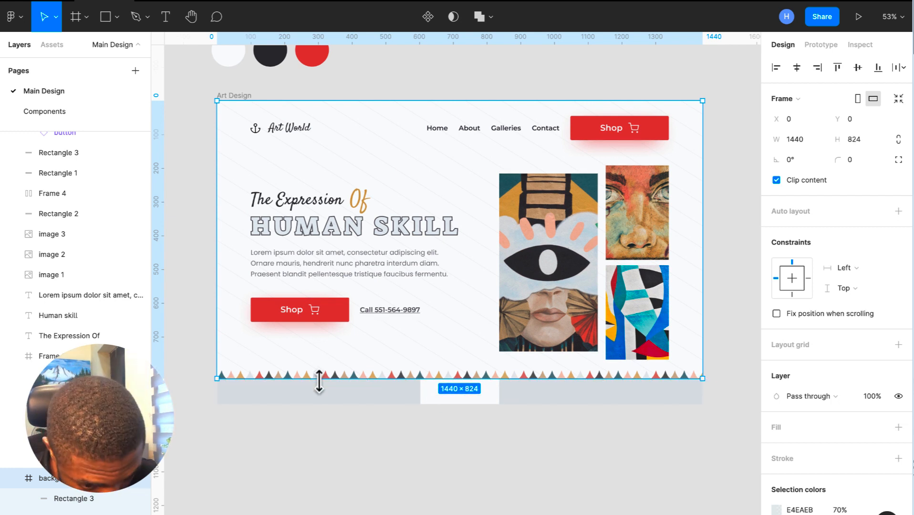
{"action": "left_click", "coordinate": [433, 489]}
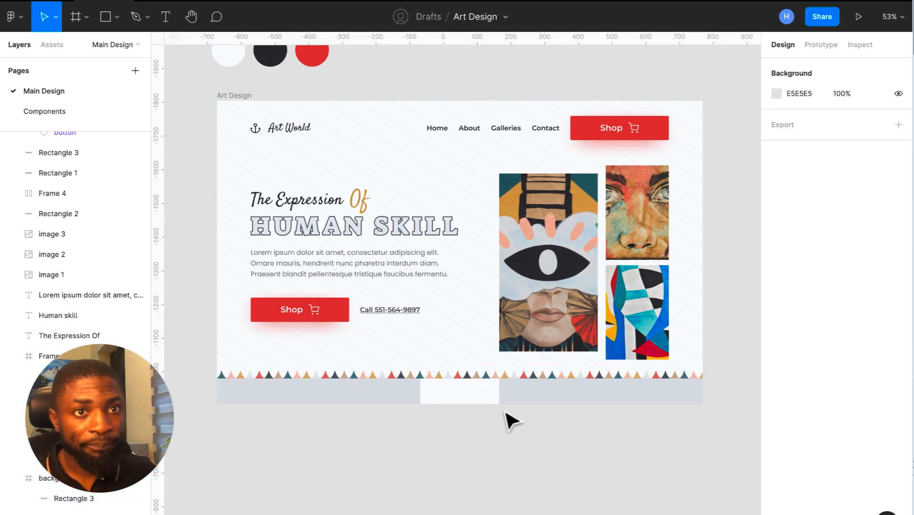
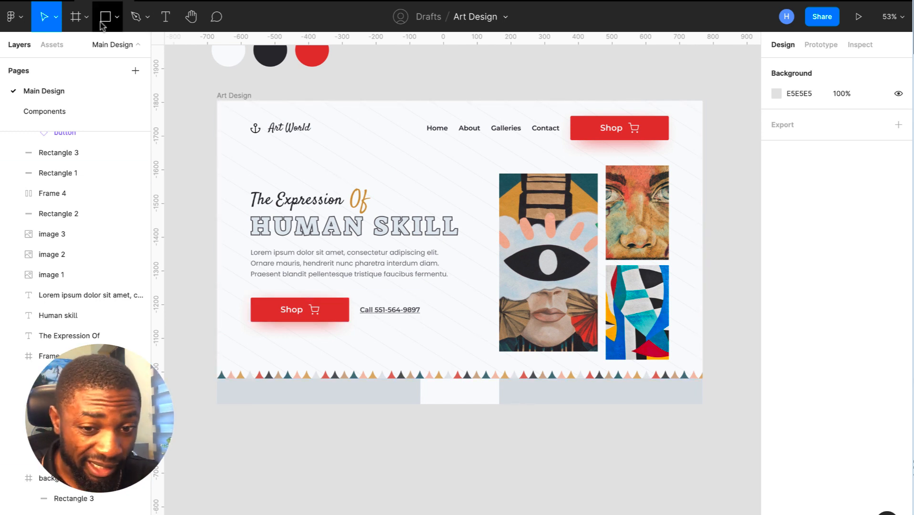
- Insert Facebook and Twitter icons with the Feather Icons plugin
{"action": "right_click", "coordinate": [390, 164]}
{"action": "mouse_move", "coordinate": [482, 424]}
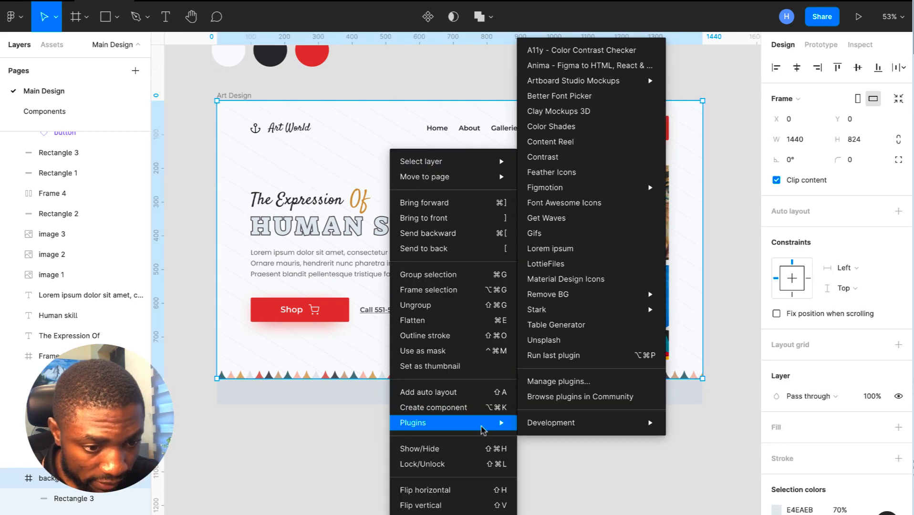
{"action": "left_click", "coordinate": [566, 172]}
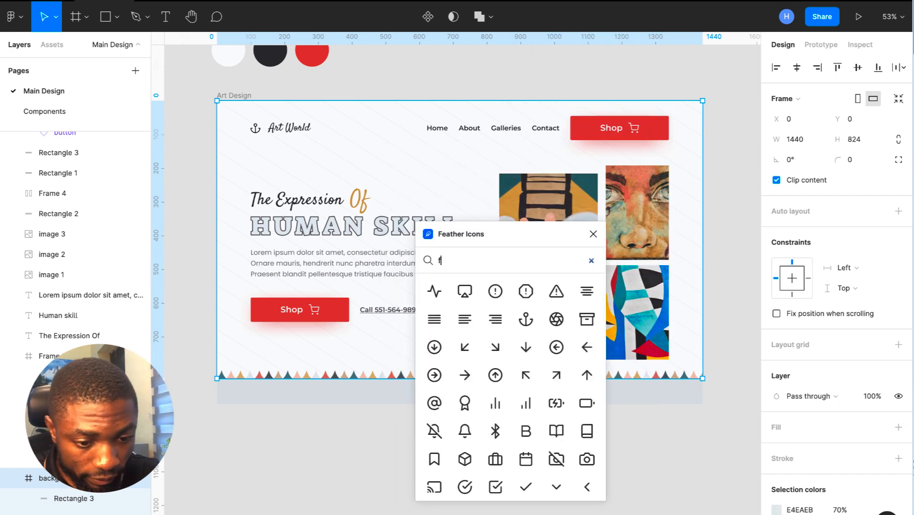
{"action": "type", "text": "face"}
{"action": "left_click", "coordinate": [526, 291]}
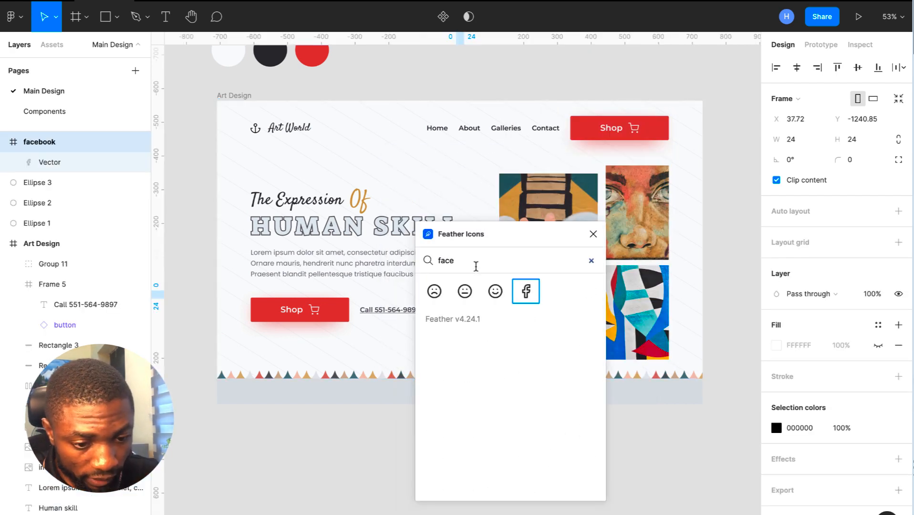
{"action": "key", "text": "ctrl+a"}
{"action": "key", "text": "BackSpace"}
{"action": "type", "text": "tw"}
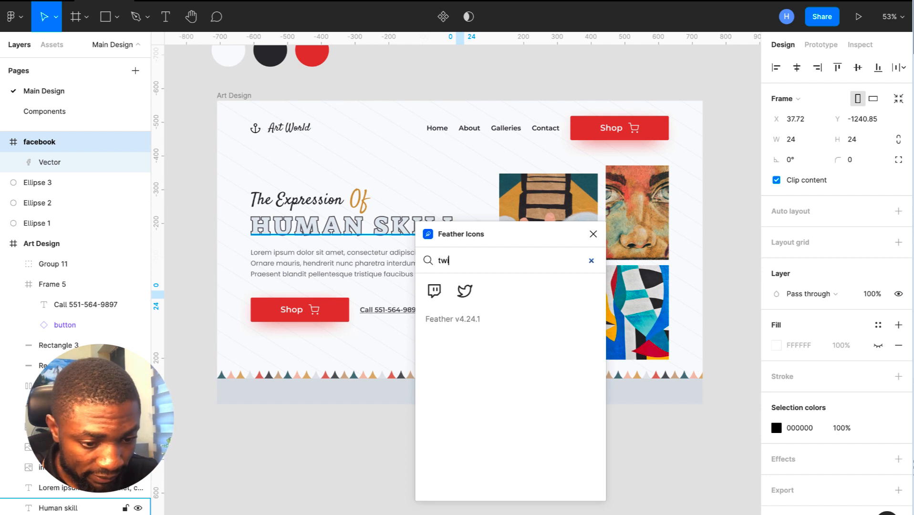
{"action": "left_click", "coordinate": [465, 291]}
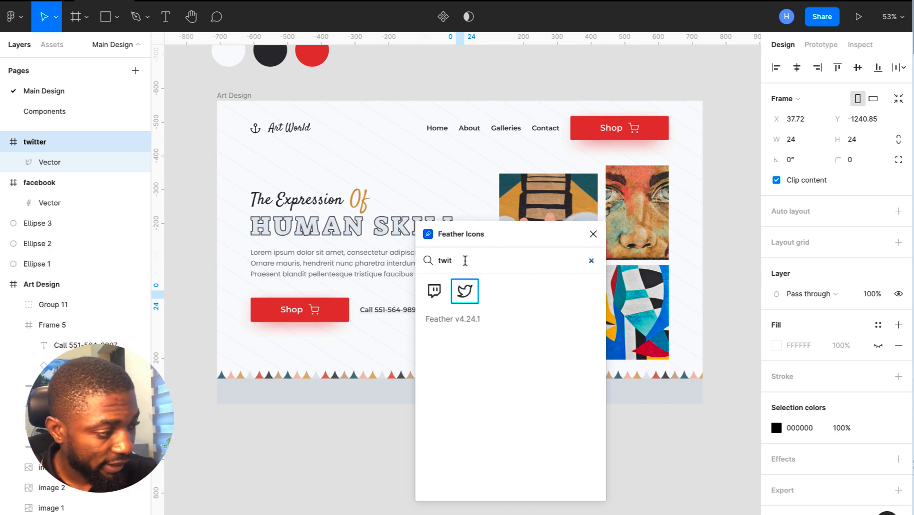
- Insert Instagram and YouTube icons from Feather Icons, then close the plugin
{"action": "key", "text": "BackSpace"}
{"action": "type", "text": "inst"}
{"action": "left_click", "coordinate": [436, 292]}
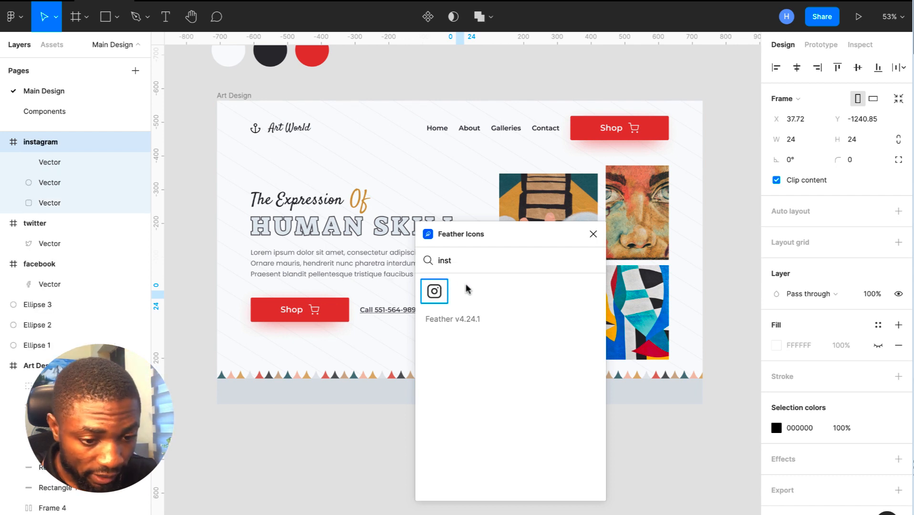
{"action": "left_click_drag", "start_coordinate": [478, 262], "coordinate": [400, 251]}
{"action": "key", "text": "BackSpace"}
{"action": "type", "text": "yotu"}
{"action": "key", "text": "BackSpace"}
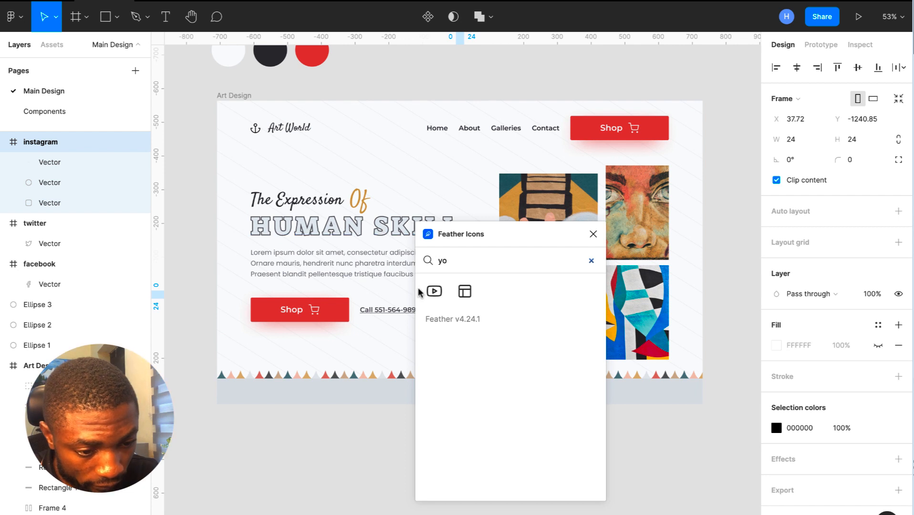
{"action": "left_click", "coordinate": [435, 291]}
{"action": "left_click", "coordinate": [593, 235]}
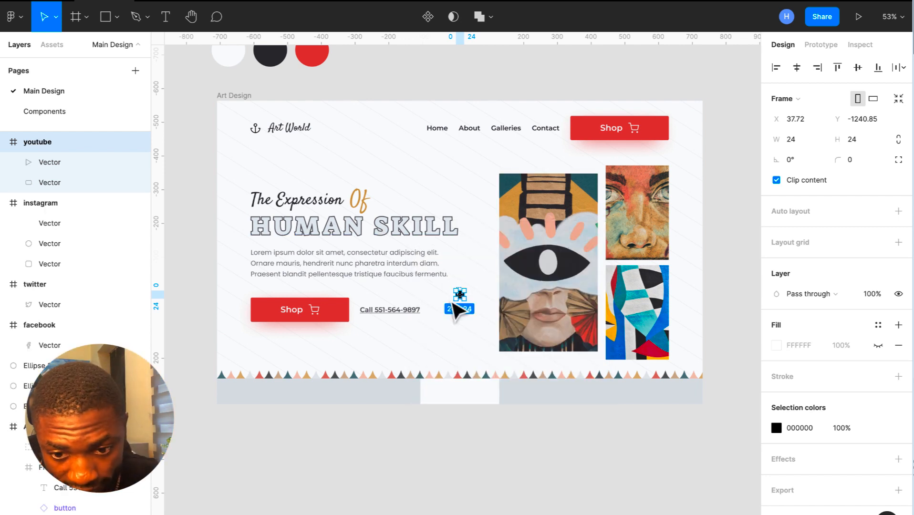
- Select the four icon frames and set their height to 32
{"action": "left_click", "coordinate": [4, 142]}
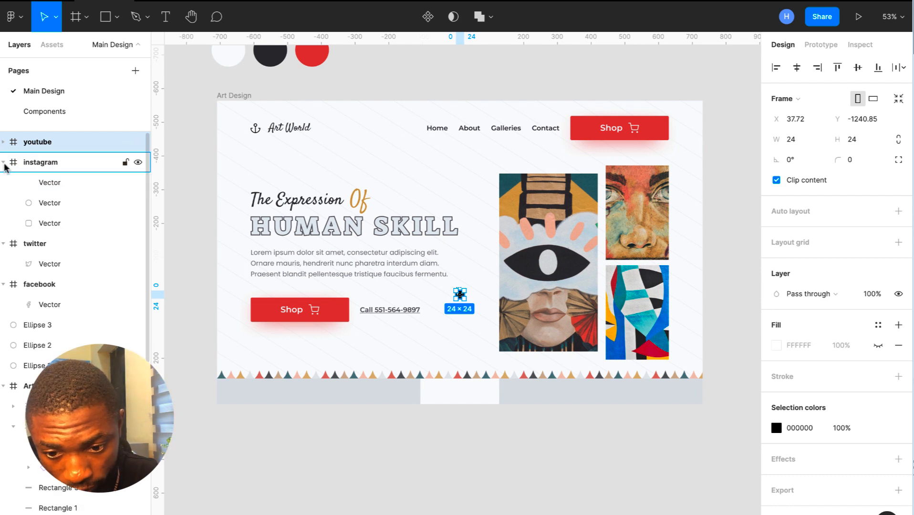
{"action": "left_click", "coordinate": [3, 162]}
{"action": "left_click", "coordinate": [3, 183]}
{"action": "left_click", "coordinate": [3, 203]}
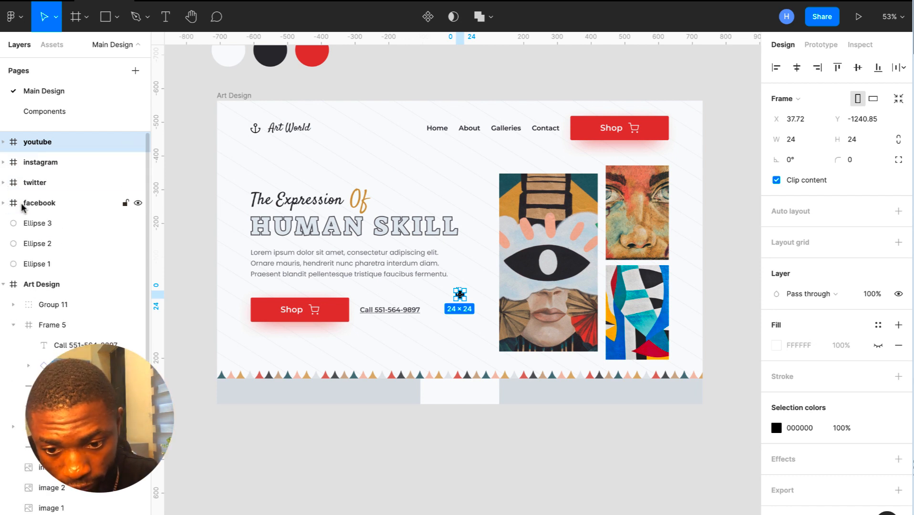
{"action": "left_click", "coordinate": [27, 205]}
{"action": "left_click", "coordinate": [28, 192], "text": "shift"}
{"action": "left_click", "coordinate": [41, 163], "text": "shift"}
{"action": "left_click", "coordinate": [43, 144], "text": "shift"}
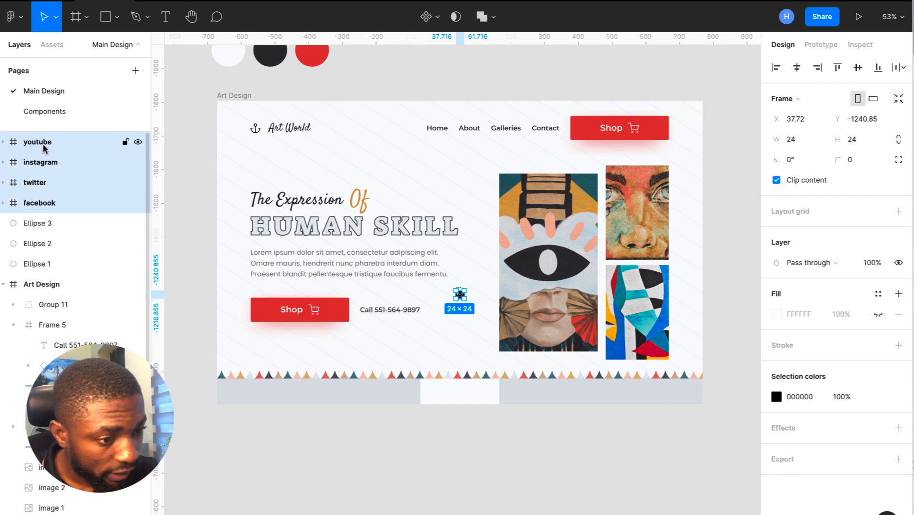
{"action": "left_click", "coordinate": [861, 141]}
{"action": "type", "text": "32"}
{"action": "key", "text": "Return"}
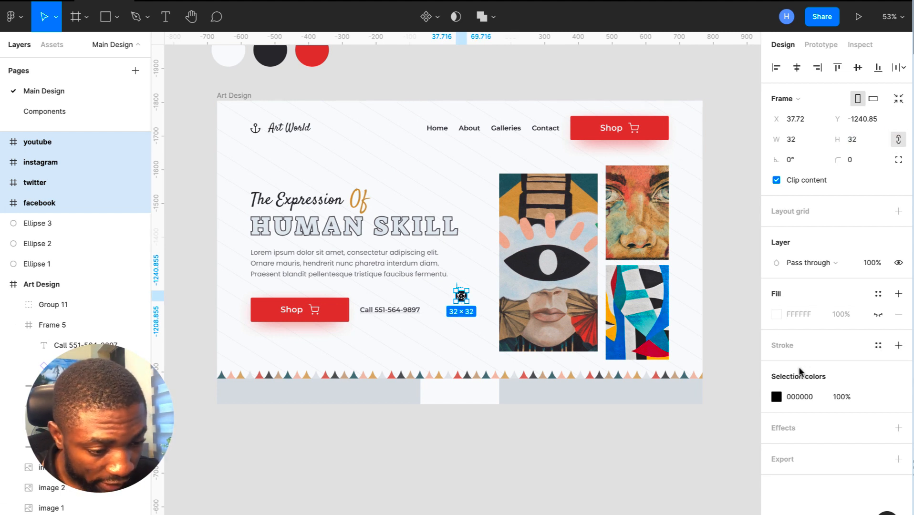
- Colour the four icons dark teal 325D66, sampled from the artwork
{"action": "left_click", "coordinate": [776, 397]}
{"action": "left_click", "coordinate": [633, 409]}
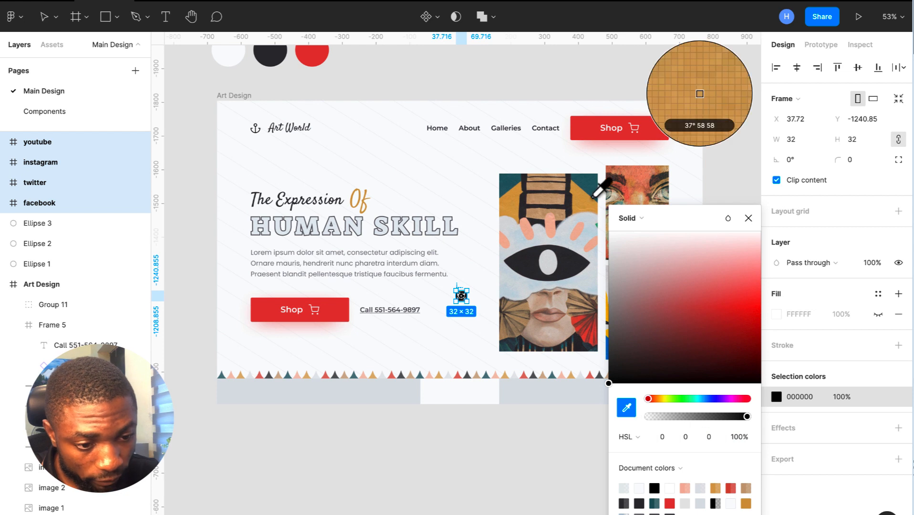
{"action": "left_click", "coordinate": [596, 184]}
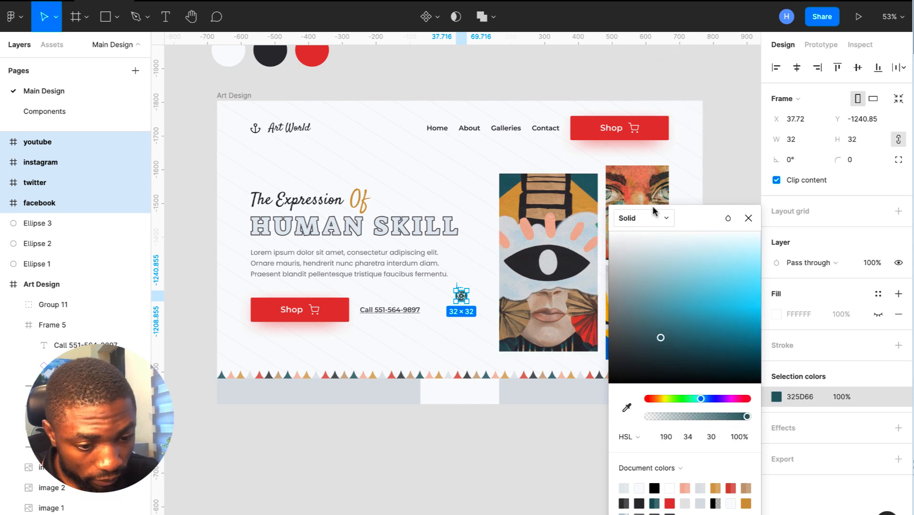
{"action": "left_click", "coordinate": [748, 218]}
- Wrap the icons in a horizontal auto-layout row and paste it into the Art Design frame
{"action": "key", "text": "shift+a"}
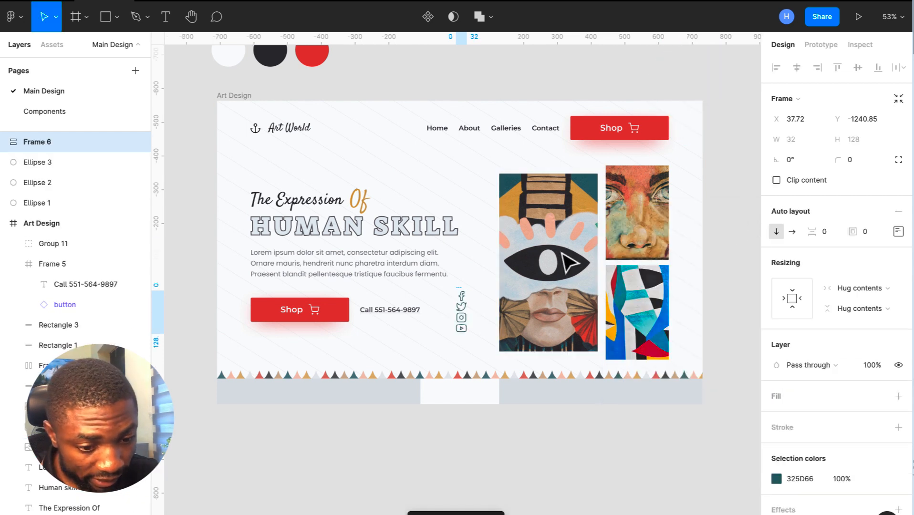
{"action": "left_click", "coordinate": [793, 232]}
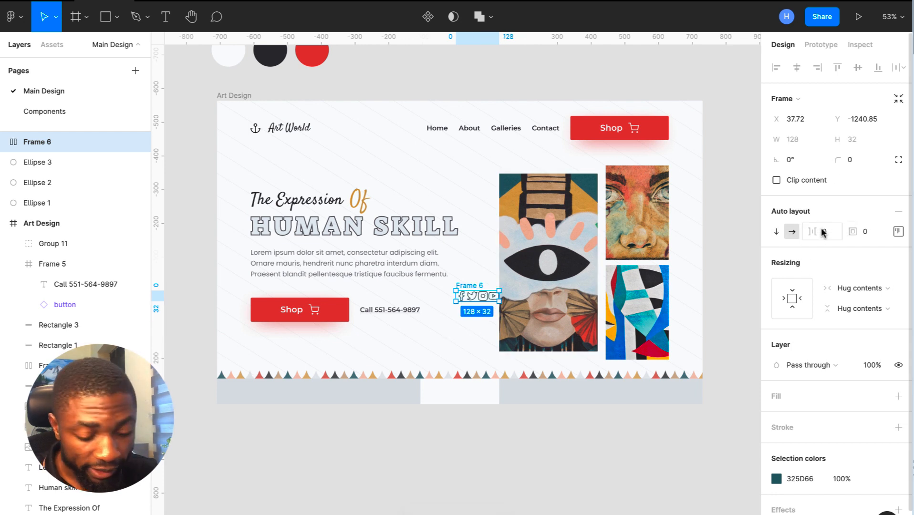
{"action": "key", "text": "Return"}
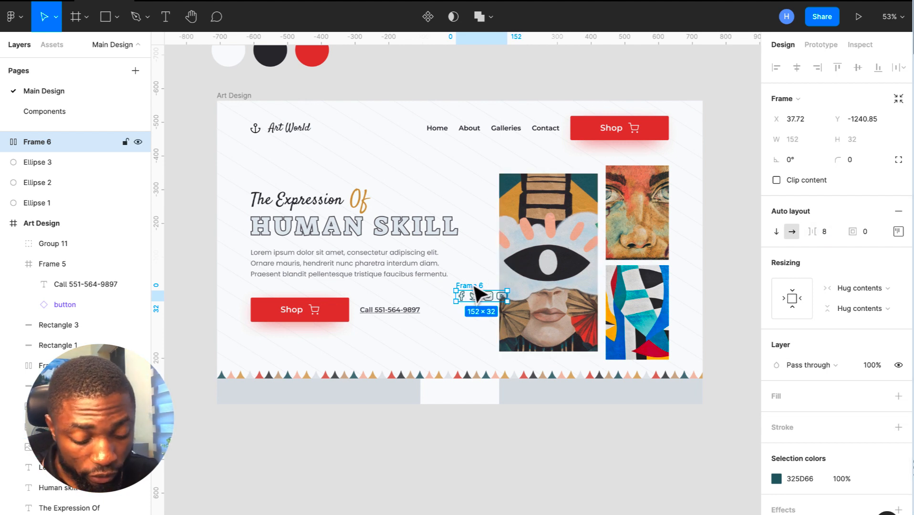
{"action": "key", "text": "ctrl+x"}
{"action": "left_click", "coordinate": [229, 98]}
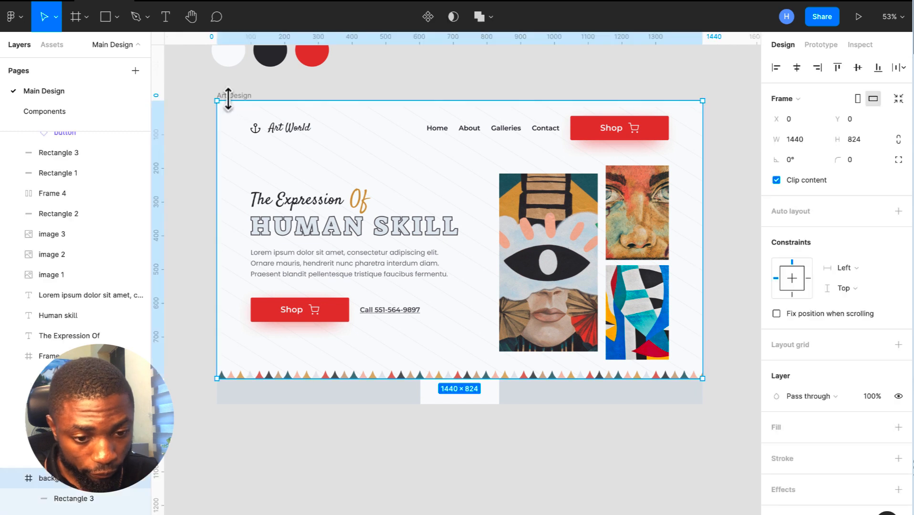
{"action": "key", "text": "ctrl+v"}
- Place the icon row in the bottom grey strip with 16 spacing between icons
{"action": "mouse_move", "coordinate": [467, 244]}
{"action": "left_mouse_down"}
{"action": "mouse_move", "coordinate": [463, 406]}
{"action": "mouse_move", "coordinate": [460, 396]}
{"action": "left_mouse_up"}
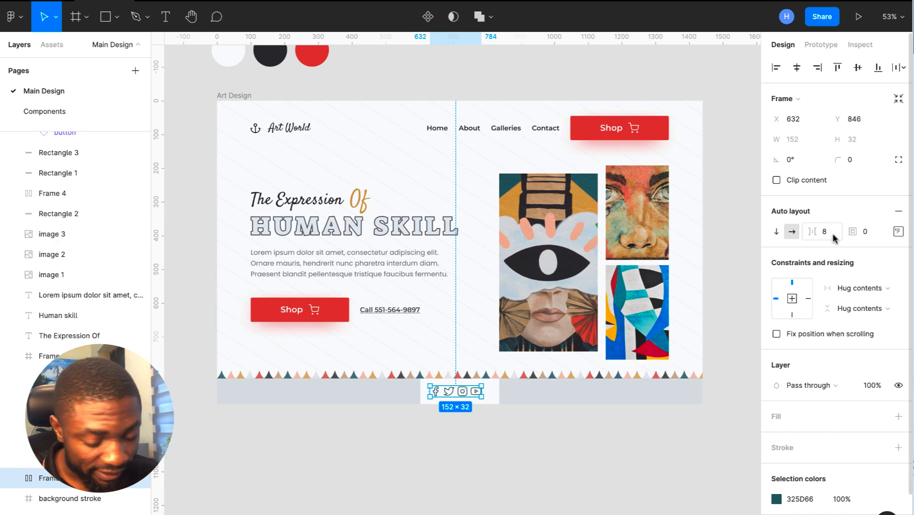
{"action": "type", "text": "16"}
{"action": "key", "text": "Return"}
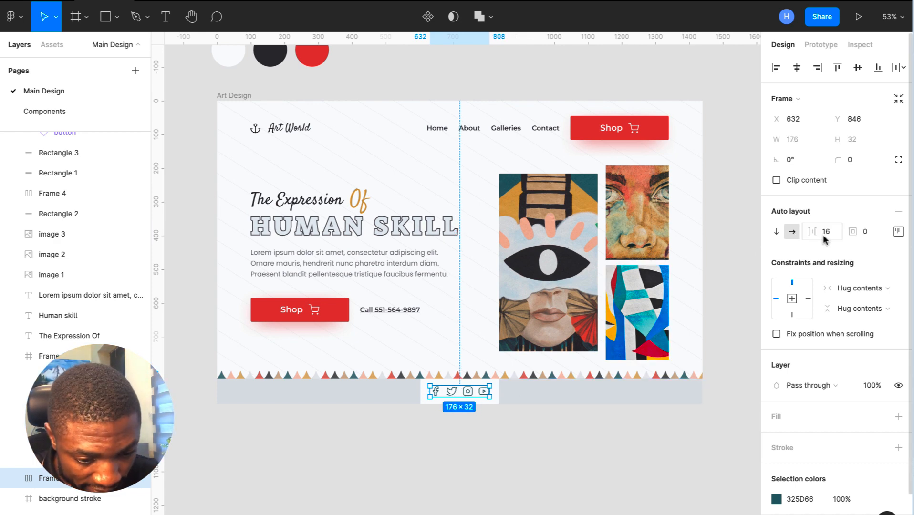
{"action": "scroll", "coordinate": [459, 400], "scroll_direction": "up", "scroll_amount": 5}
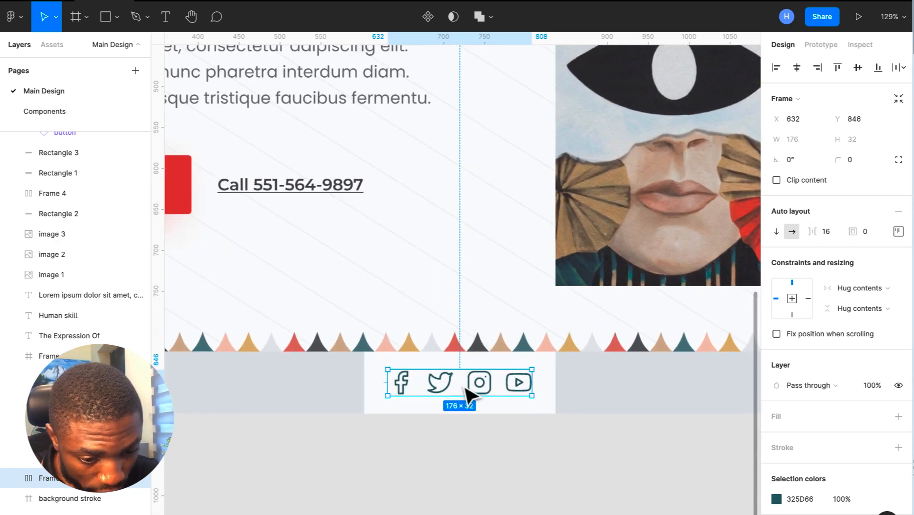
{"action": "left_click_drag", "start_coordinate": [467, 399], "coordinate": [467, 401]}
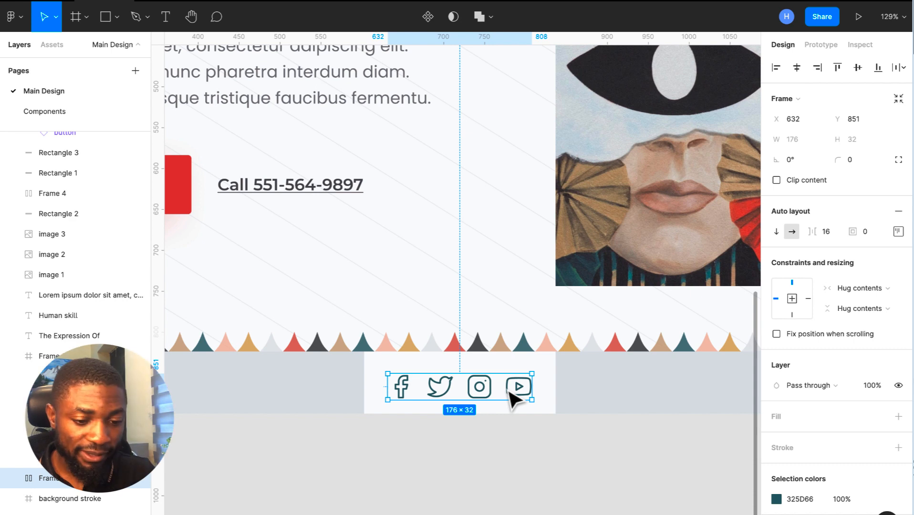
{"action": "left_click", "coordinate": [547, 468]}
{"action": "scroll", "coordinate": [547, 468], "scroll_direction": "down", "scroll_amount": 6}
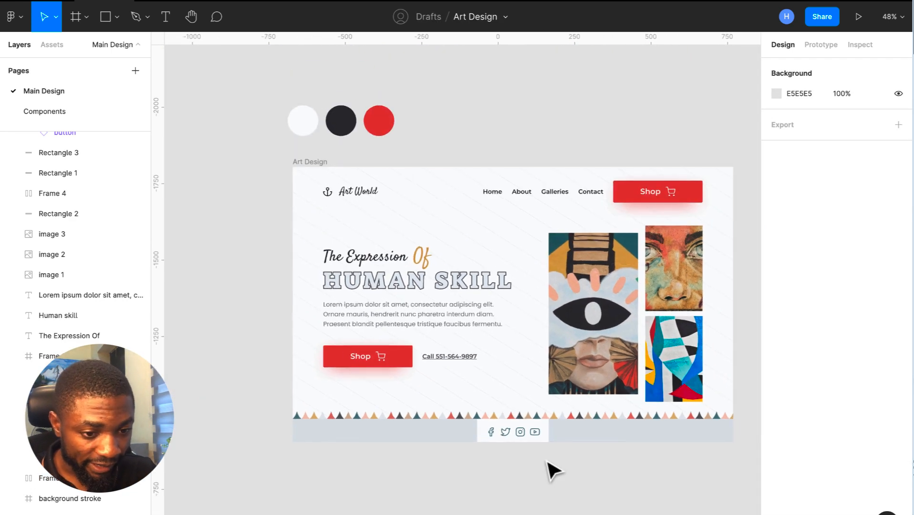
{"action": "scroll", "coordinate": [552, 470], "scroll_direction": "up", "scroll_amount": 1}
{"action": "scroll", "coordinate": [552, 470], "scroll_direction": "right", "scroll_amount": 3}
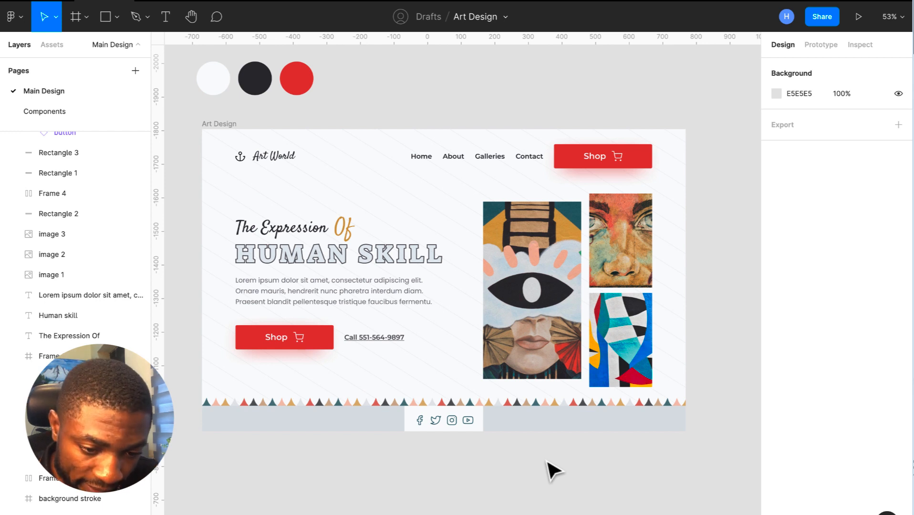
- Change the Lorem ipsum paragraph's text colour to darker grey 67666C
{"action": "left_click", "coordinate": [325, 237]}
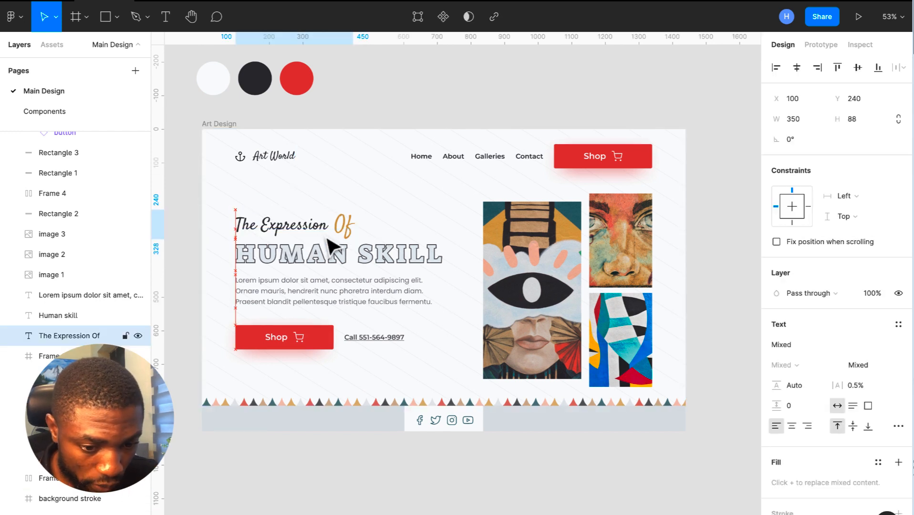
{"action": "left_click", "coordinate": [347, 261]}
{"action": "left_click", "coordinate": [356, 300]}
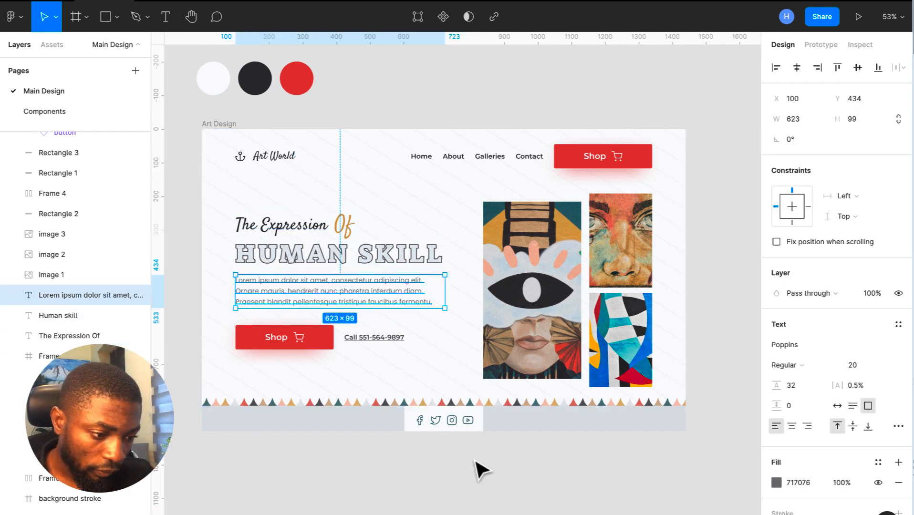
{"action": "left_click", "coordinate": [796, 490]}
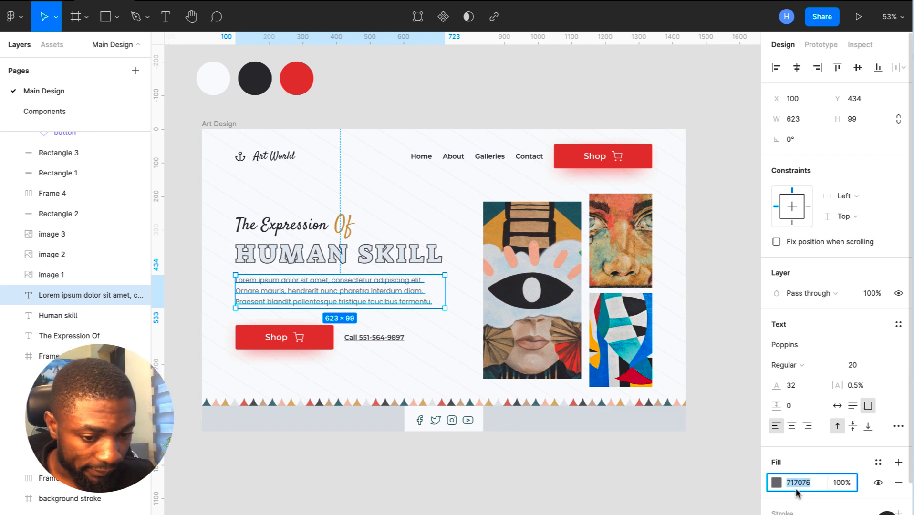
{"action": "type", "text": "67666C"}
{"action": "key", "text": "Return"}
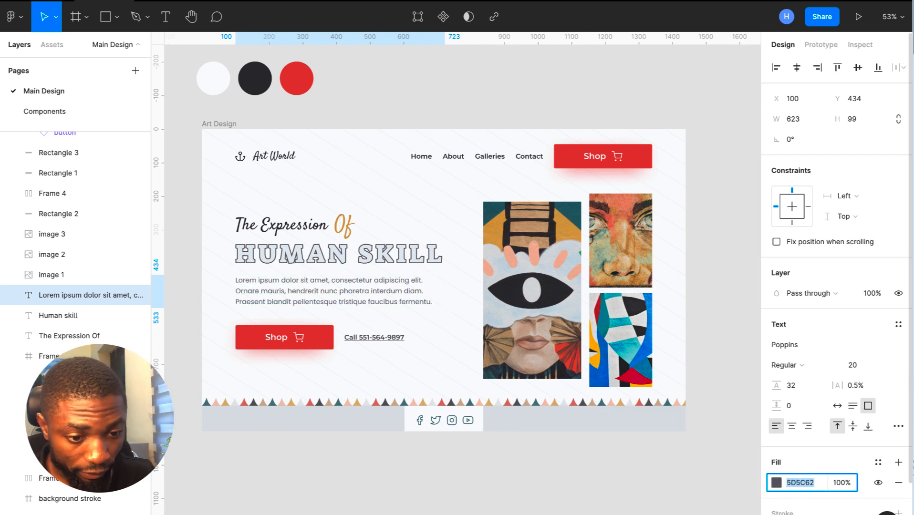
{"action": "left_click", "coordinate": [671, 463]}
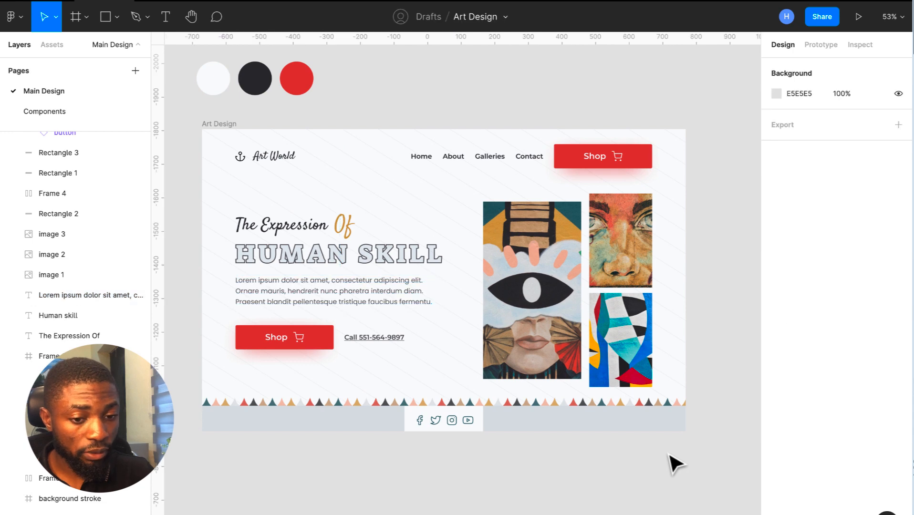
{"action": "scroll", "coordinate": [671, 463], "scroll_direction": "down", "scroll_amount": 2}
{"action": "scroll", "coordinate": [671, 463], "scroll_direction": "up", "scroll_amount": 1}
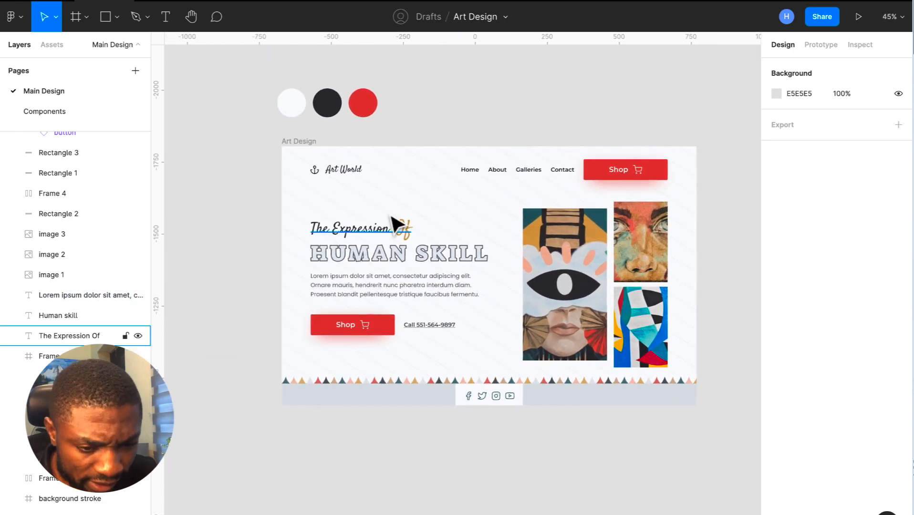
- Fill the Art World title with the painting's teal
{"action": "double_click", "coordinate": [343, 177]}
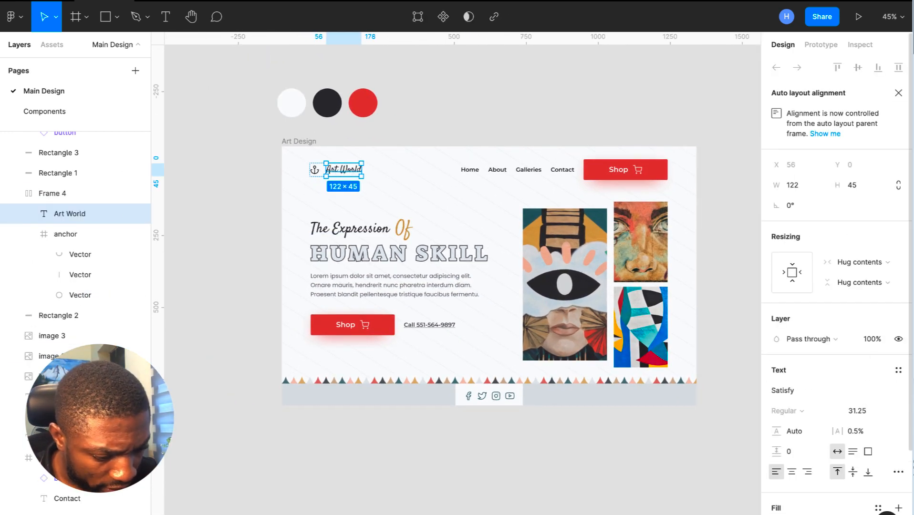
{"action": "left_click", "coordinate": [777, 514]}
{"action": "left_click", "coordinate": [626, 406]}
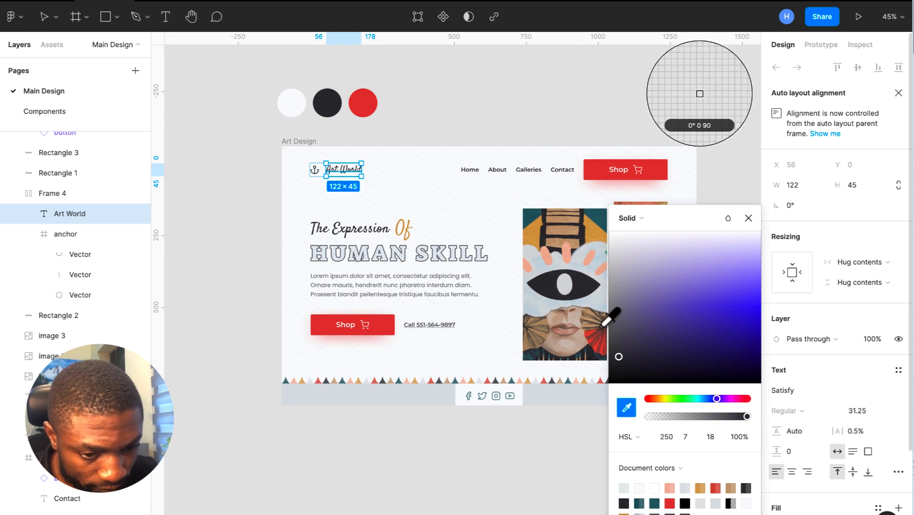
{"action": "left_click", "coordinate": [534, 221]}
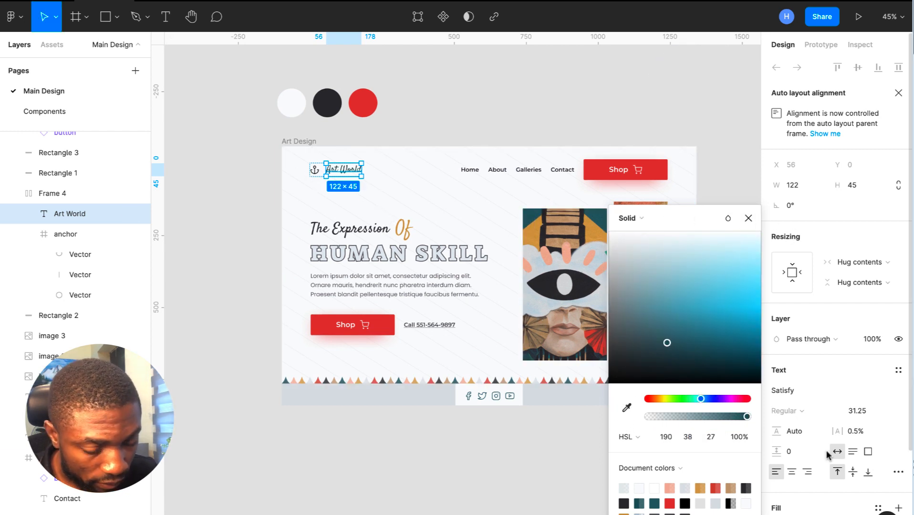
{"action": "left_click", "coordinate": [530, 479]}
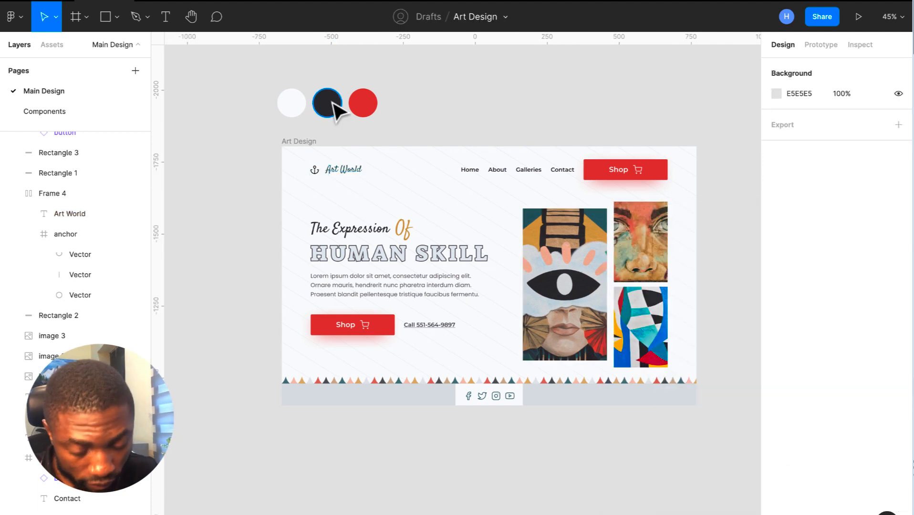
- Duplicate the red colour circle beside it and recolour the copy to the painting's teal
{"action": "left_click", "coordinate": [373, 117]}
{"action": "key", "text": "ctrl+d"}
{"action": "left_click_drag", "start_coordinate": [372, 117], "coordinate": [430, 123]}
{"action": "left_click", "coordinate": [776, 243]}
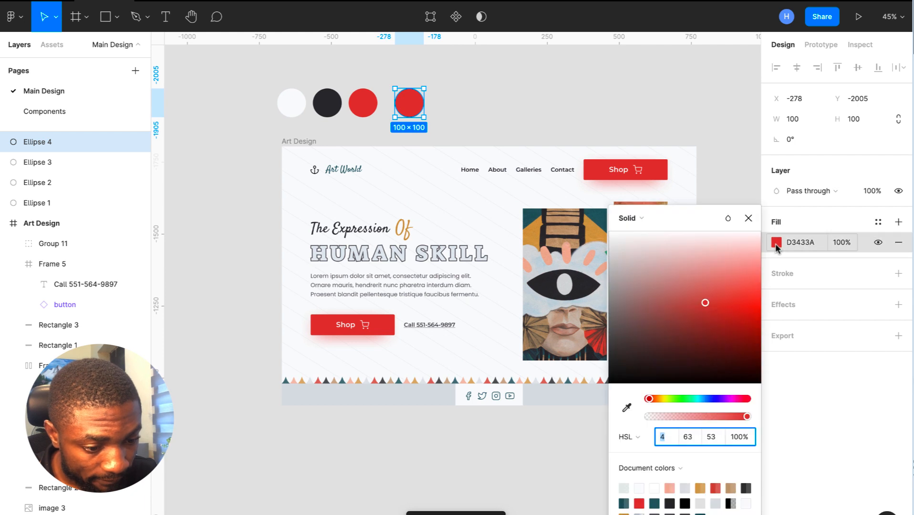
{"action": "left_click", "coordinate": [627, 409]}
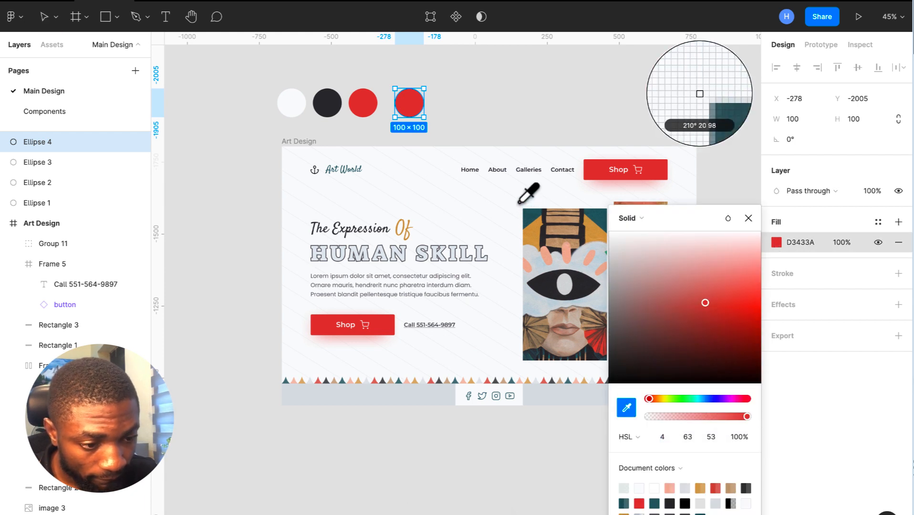
{"action": "left_click", "coordinate": [539, 220]}
{"action": "key", "text": "Escape"}
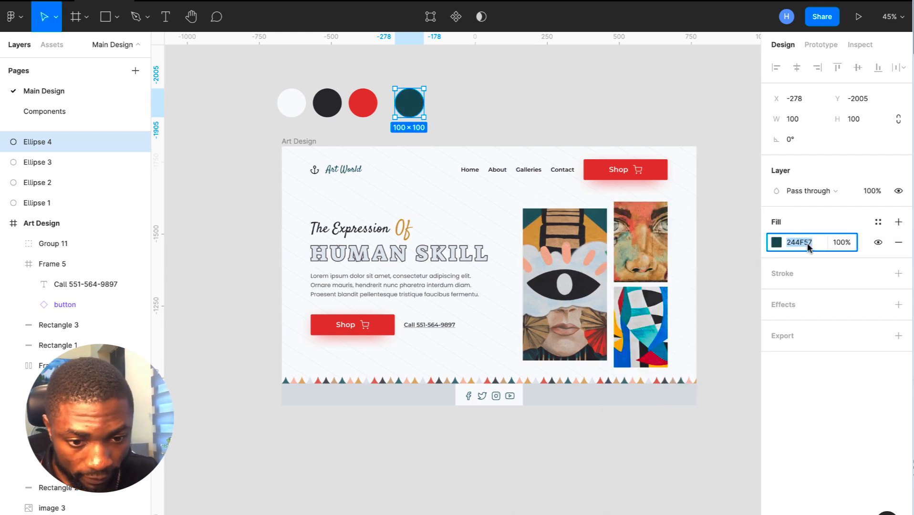
- Change the anchor logo's black colour to teal 244F57
{"action": "left_click", "coordinate": [330, 175]}
{"action": "left_click", "coordinate": [805, 500]}
{"action": "key", "text": "ctrl+v"}
{"action": "key", "text": "Return"}
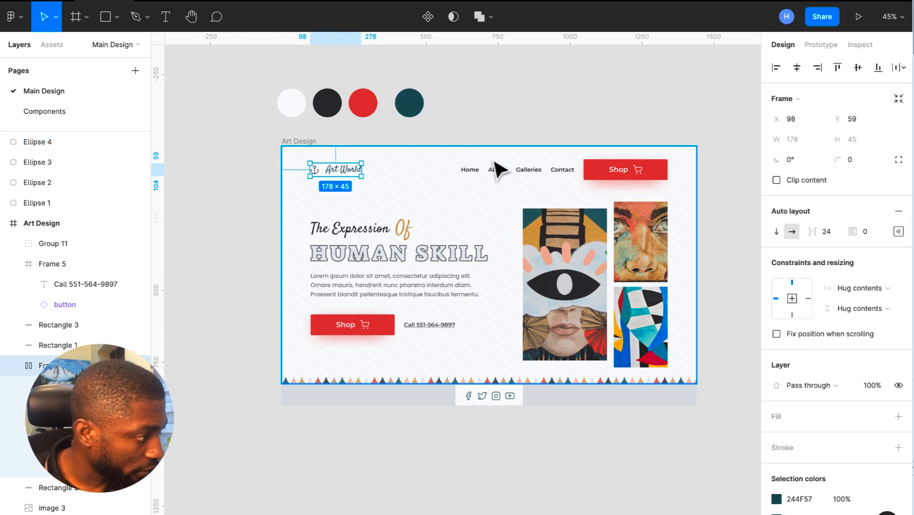
- Select the navigation bar and recolour its dark 2B2A30 links to teal
{"action": "left_click", "coordinate": [499, 177]}
{"action": "left_click", "coordinate": [499, 177]}
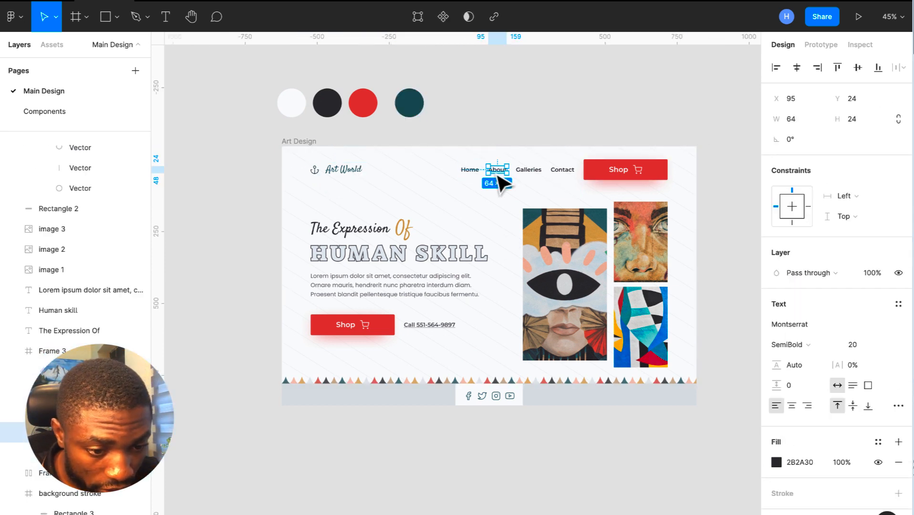
{"action": "left_click", "coordinate": [549, 127]}
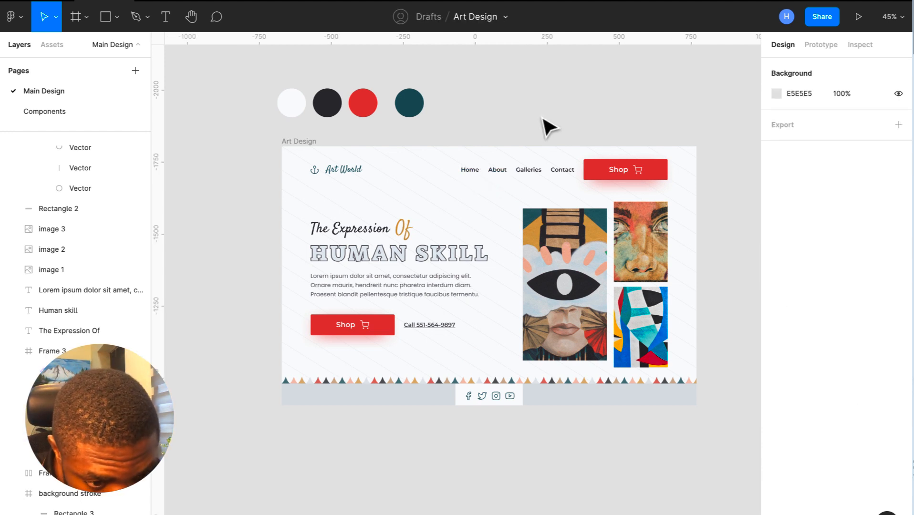
{"action": "left_click", "coordinate": [540, 177]}
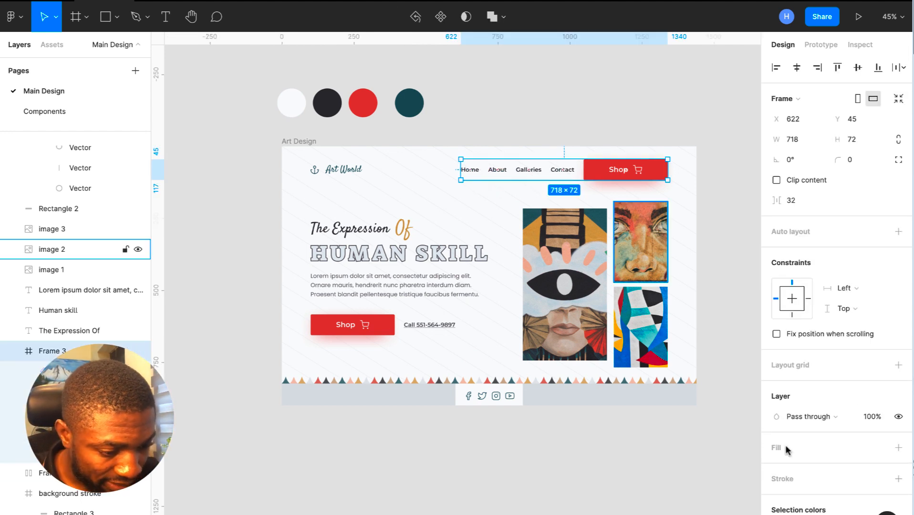
{"action": "scroll", "coordinate": [779, 488], "scroll_direction": "down", "scroll_amount": 2}
{"action": "scroll", "coordinate": [778, 488], "scroll_direction": "down", "scroll_amount": 1}
{"action": "left_click", "coordinate": [806, 476]}
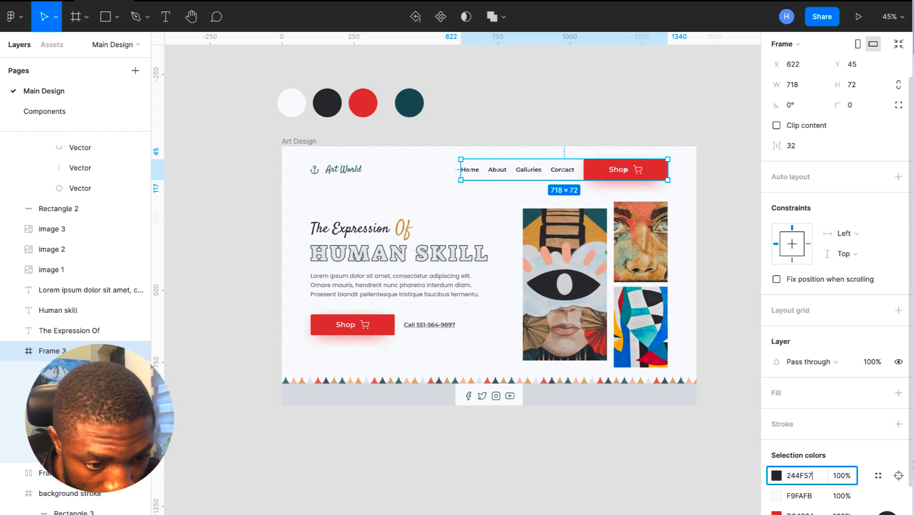
{"action": "left_click", "coordinate": [658, 144]}
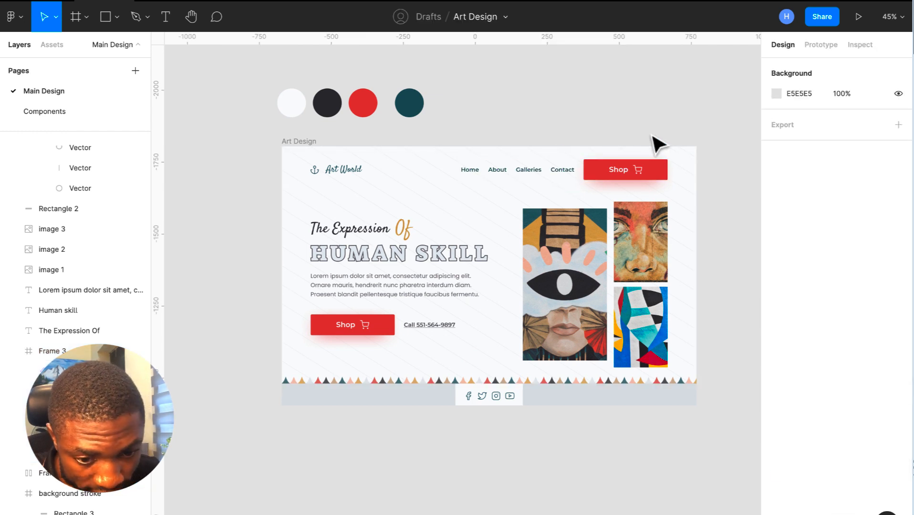
{"action": "scroll", "coordinate": [658, 144], "scroll_direction": "up", "scroll_amount": 3}
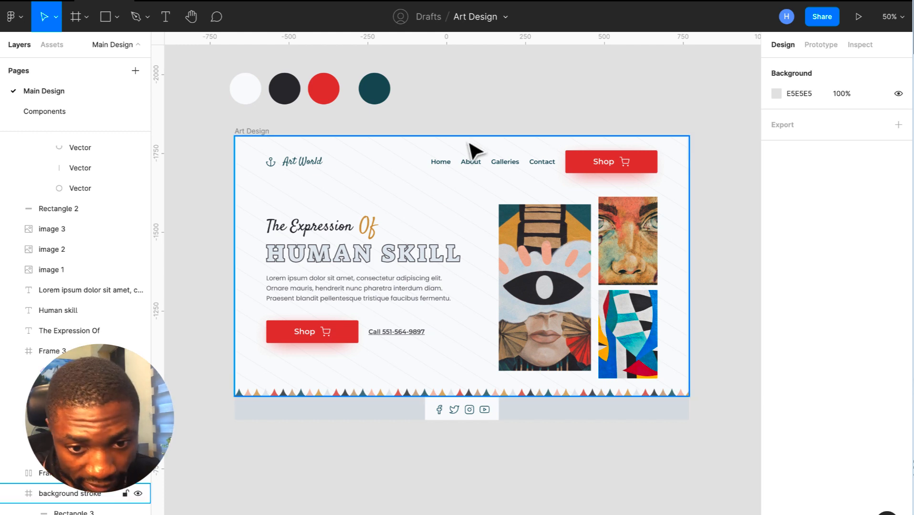
- Draw a thin bar under the Home link and fill it with the Shop button's red
{"action": "left_click", "coordinate": [106, 18]}
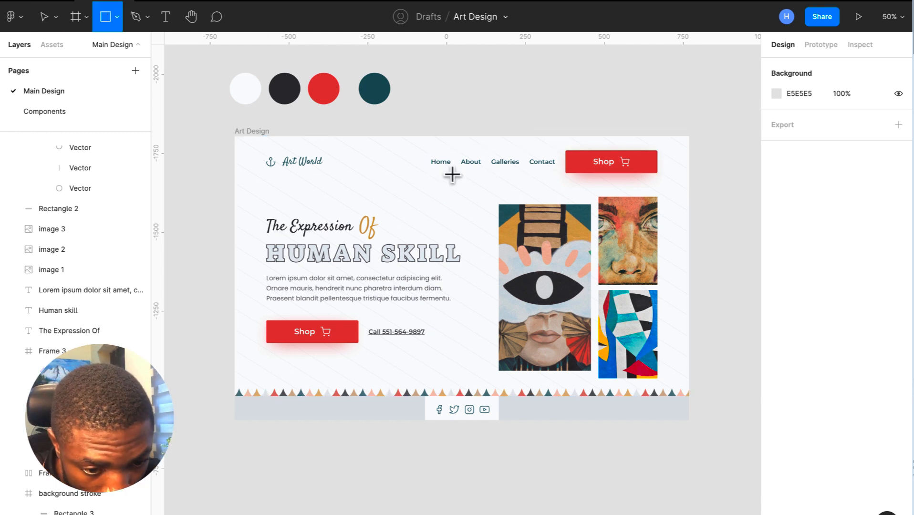
{"action": "left_click_drag", "start_coordinate": [428, 172], "coordinate": [450, 173]}
{"action": "scroll", "coordinate": [450, 175], "scroll_direction": "up", "scroll_amount": 3}
{"action": "scroll", "coordinate": [450, 176], "scroll_direction": "up", "scroll_amount": 5}
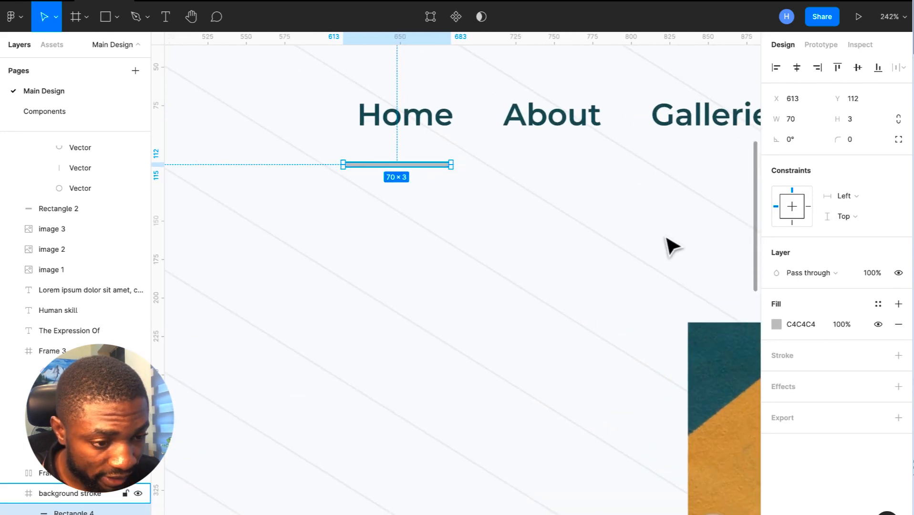
{"action": "scroll", "coordinate": [660, 243], "scroll_direction": "right", "scroll_amount": 3}
{"action": "scroll", "coordinate": [595, 241], "scroll_direction": "down", "scroll_amount": 4}
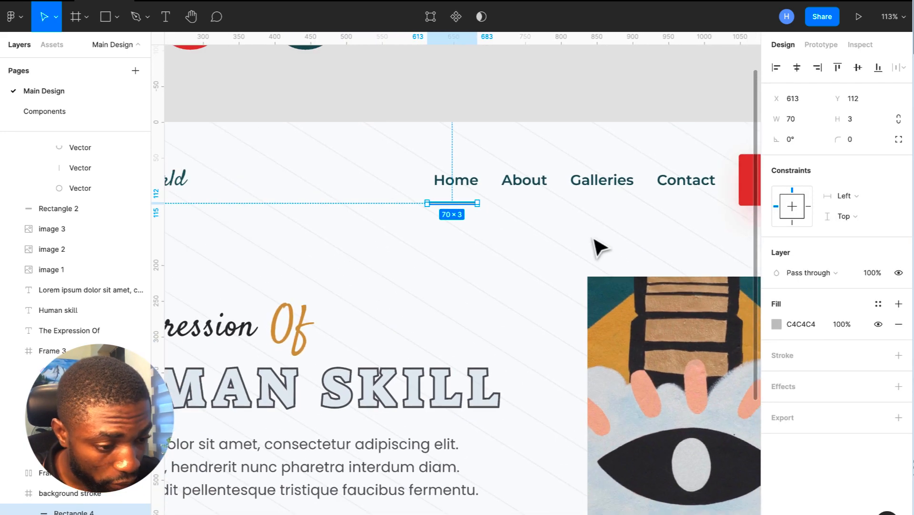
{"action": "left_click", "coordinate": [777, 325]}
{"action": "left_click", "coordinate": [626, 408]}
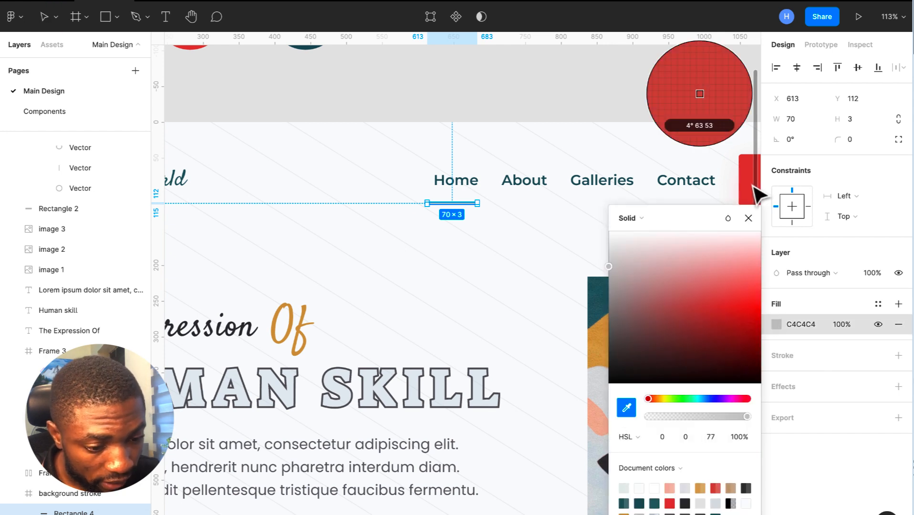
{"action": "key", "text": "Escape"}
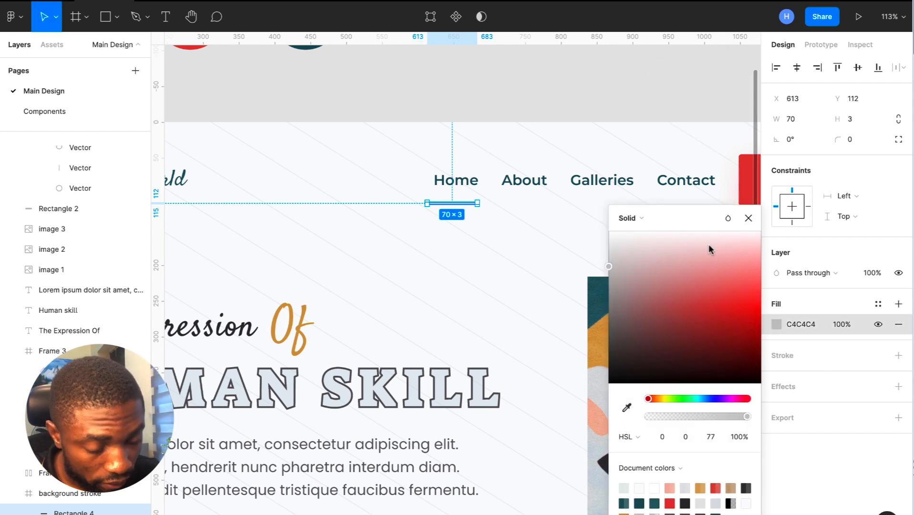
{"action": "left_click", "coordinate": [630, 407]}
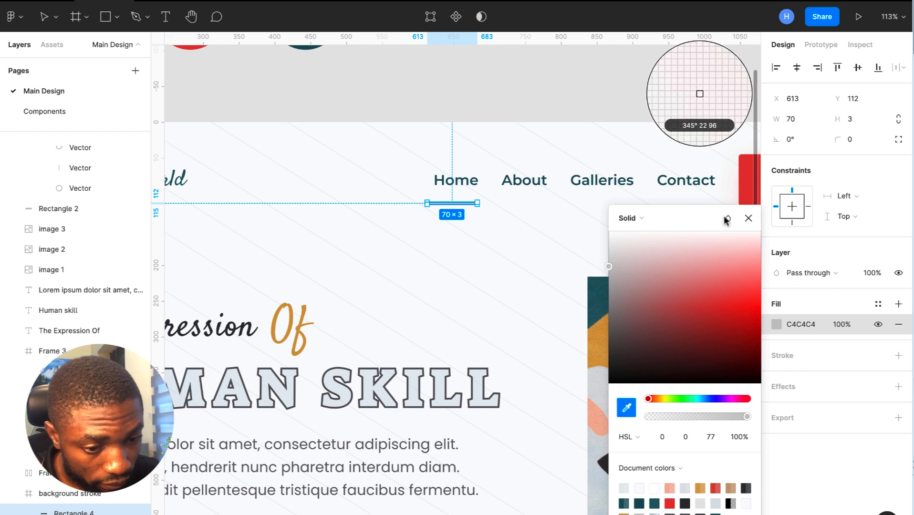
{"action": "left_click", "coordinate": [747, 183]}
{"action": "scroll", "coordinate": [458, 210], "scroll_direction": "up", "scroll_amount": 5}
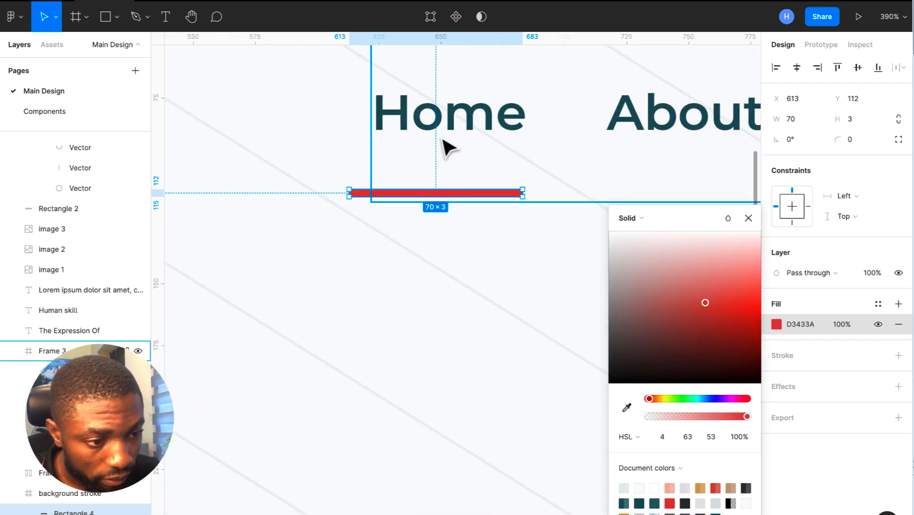
- Ungroup the navigation frame, then move the red bar beneath Home and shorten it to Home's width
{"action": "left_click", "coordinate": [460, 134]}
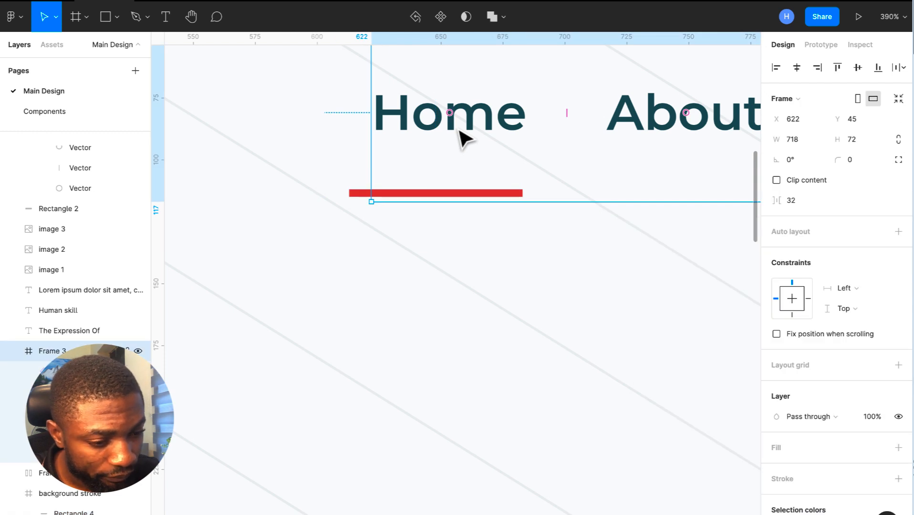
{"action": "right_click", "coordinate": [461, 130]}
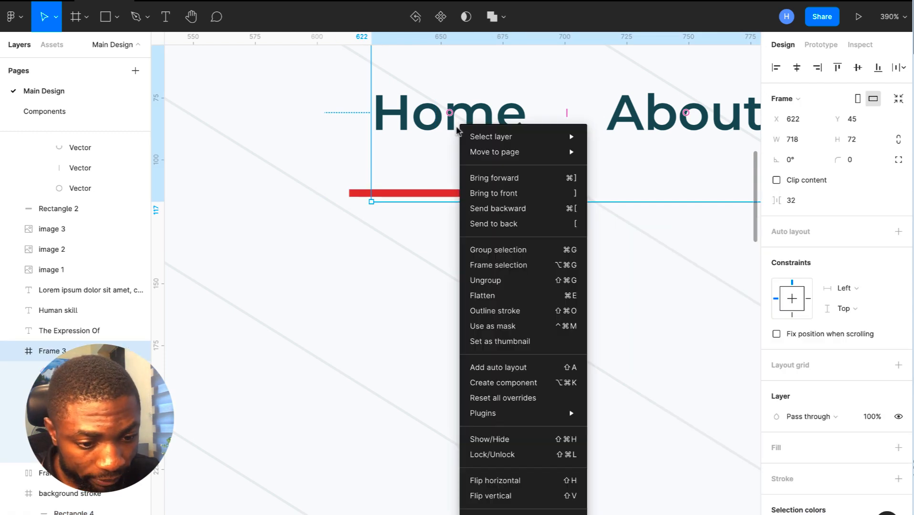
{"action": "left_click", "coordinate": [506, 281]}
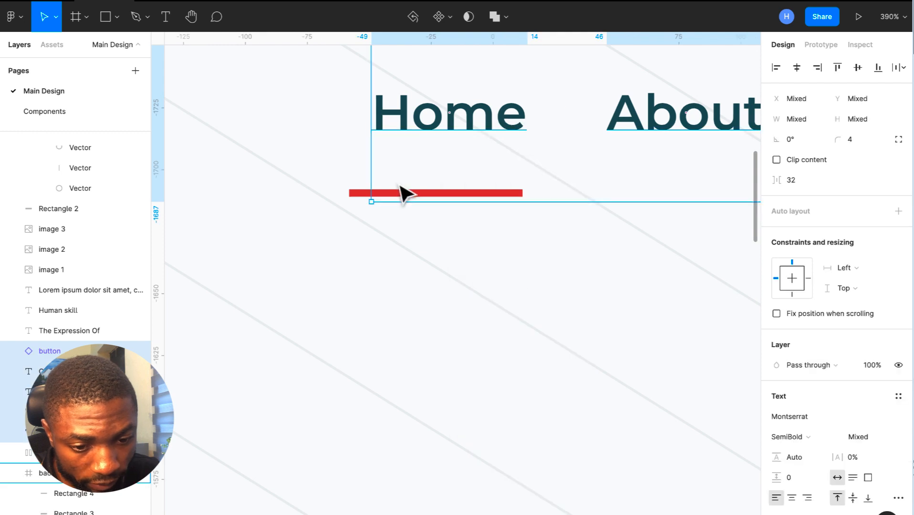
{"action": "left_click", "coordinate": [356, 194]}
{"action": "left_click", "coordinate": [364, 193]}
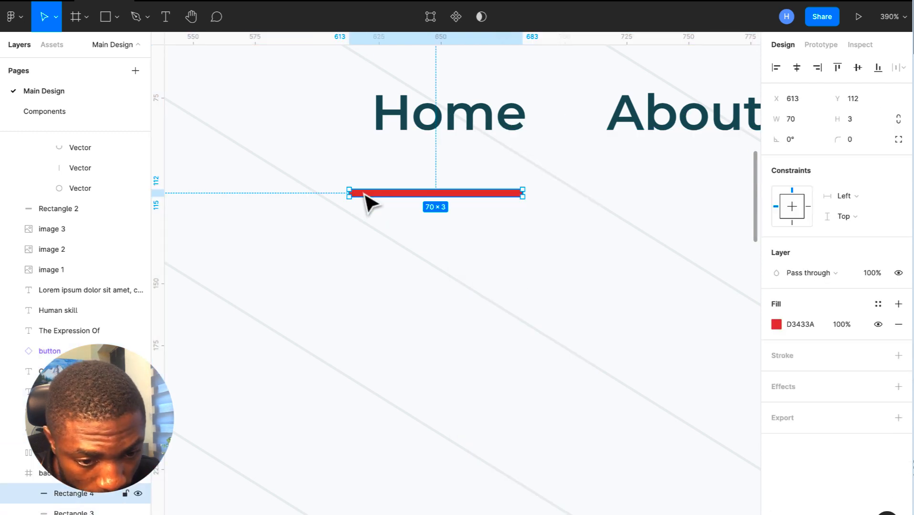
{"action": "left_click_drag", "start_coordinate": [365, 193], "coordinate": [392, 145]}
{"action": "left_click_drag", "start_coordinate": [550, 144], "coordinate": [527, 147]}
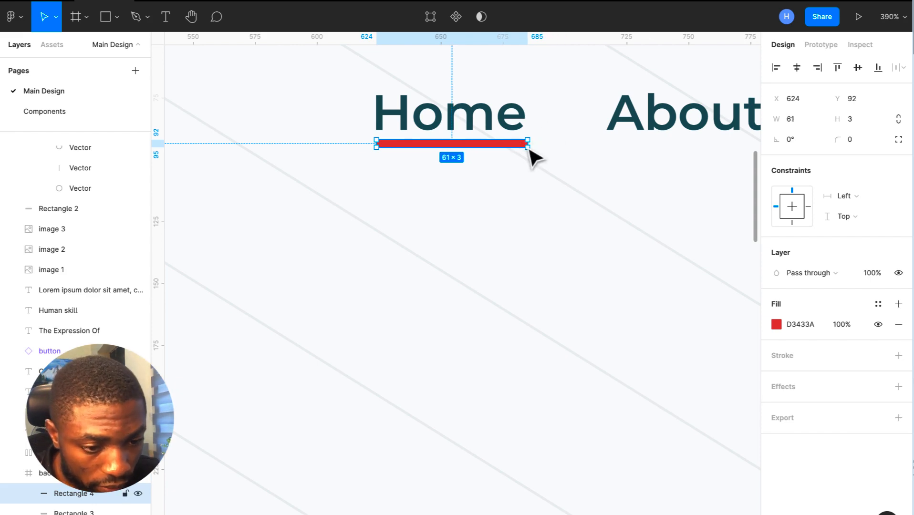
{"action": "scroll", "coordinate": [534, 156], "scroll_direction": "up", "scroll_amount": 5}
{"action": "scroll", "coordinate": [532, 147], "scroll_direction": "down", "scroll_amount": 10}
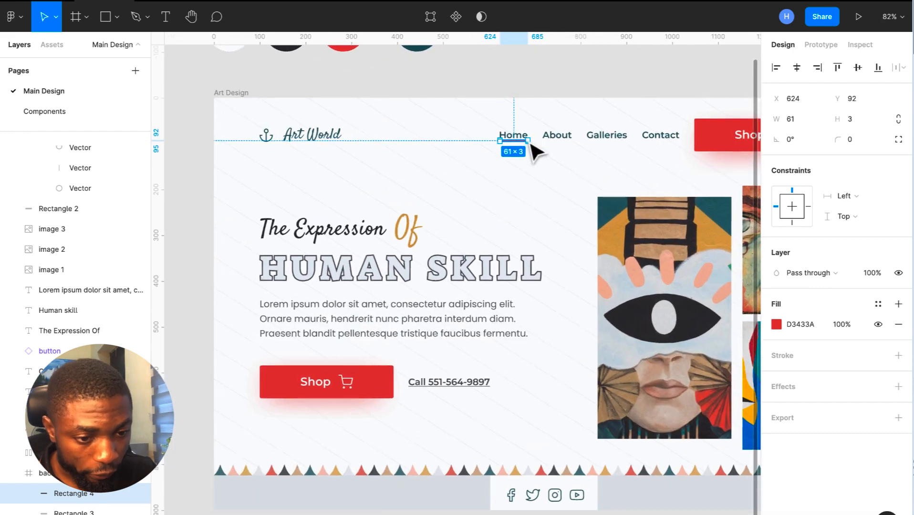
{"action": "left_click", "coordinate": [535, 98]}
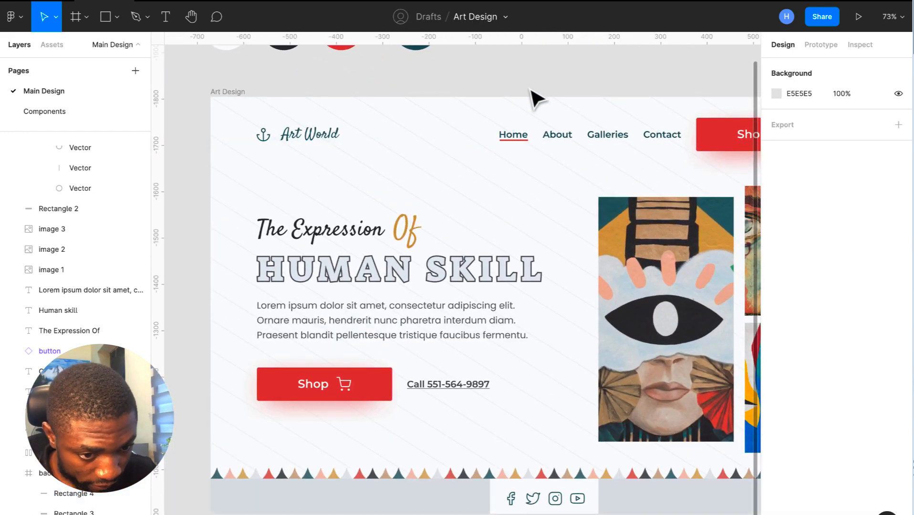
{"action": "scroll", "coordinate": [535, 98], "scroll_direction": "down", "scroll_amount": 2}
{"action": "scroll", "coordinate": [535, 98], "scroll_direction": "up", "scroll_amount": 7}
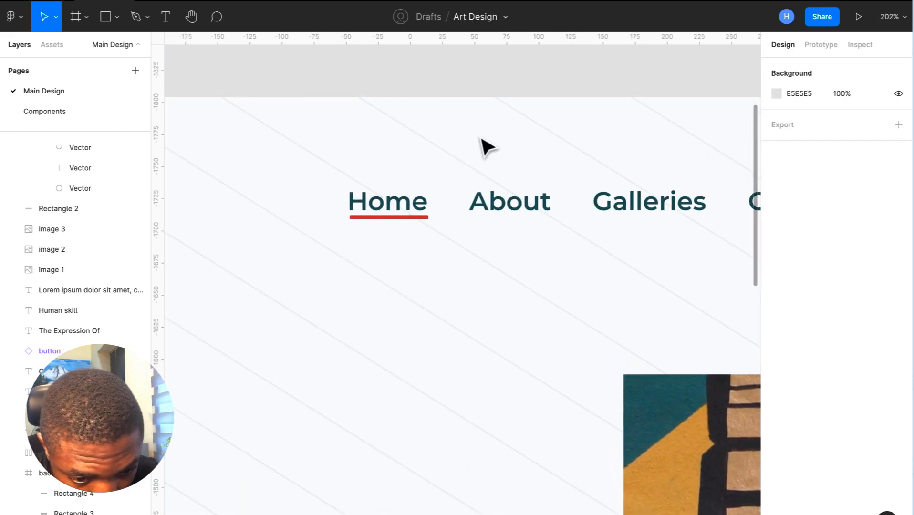
- Nudge the underline down to Y 93 and narrow it to 60 px wide
{"action": "double_click", "coordinate": [373, 219]}
{"action": "scroll", "coordinate": [373, 219], "scroll_direction": "up", "scroll_amount": 8}
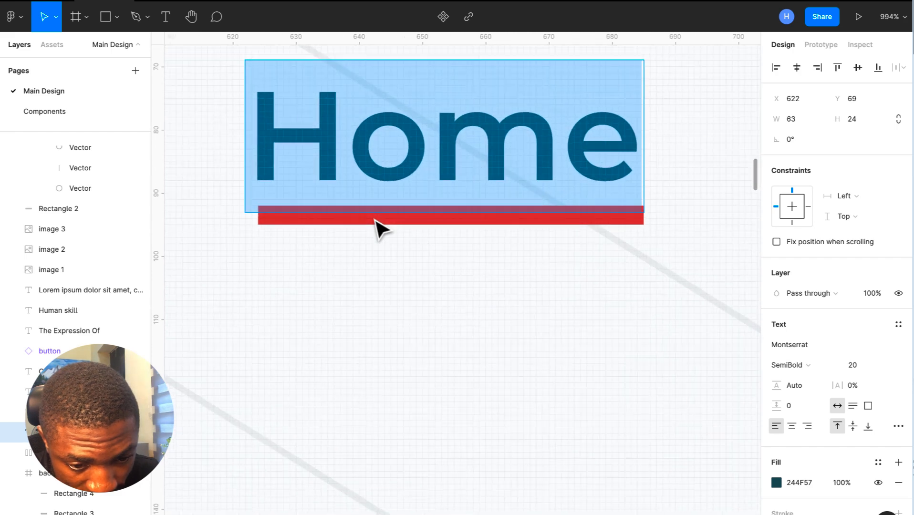
{"action": "left_click", "coordinate": [378, 221]}
{"action": "left_click", "coordinate": [379, 222]}
{"action": "double_click", "coordinate": [378, 221]}
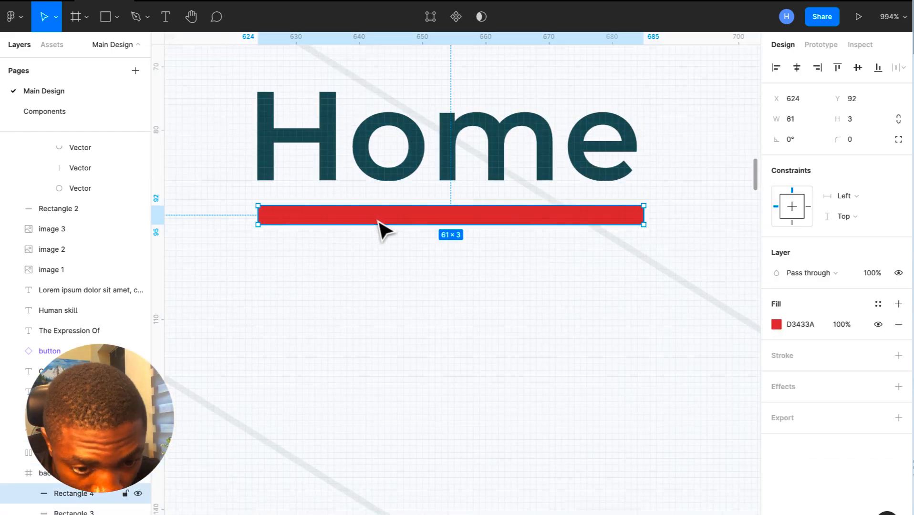
{"action": "key", "text": "Down"}
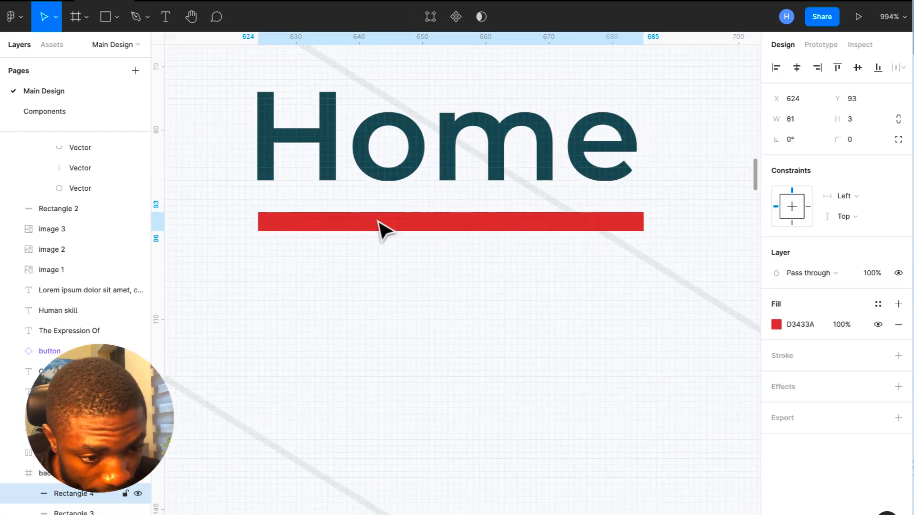
{"action": "left_click_drag", "start_coordinate": [645, 222], "coordinate": [639, 222]}
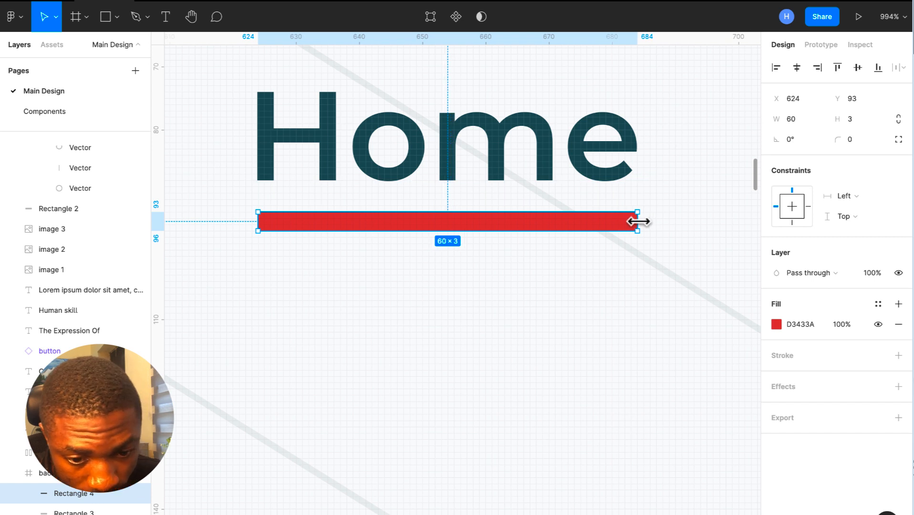
{"action": "left_click_drag", "start_coordinate": [259, 223], "coordinate": [260, 224]}
{"action": "scroll", "coordinate": [259, 223], "scroll_direction": "down", "scroll_amount": 10}
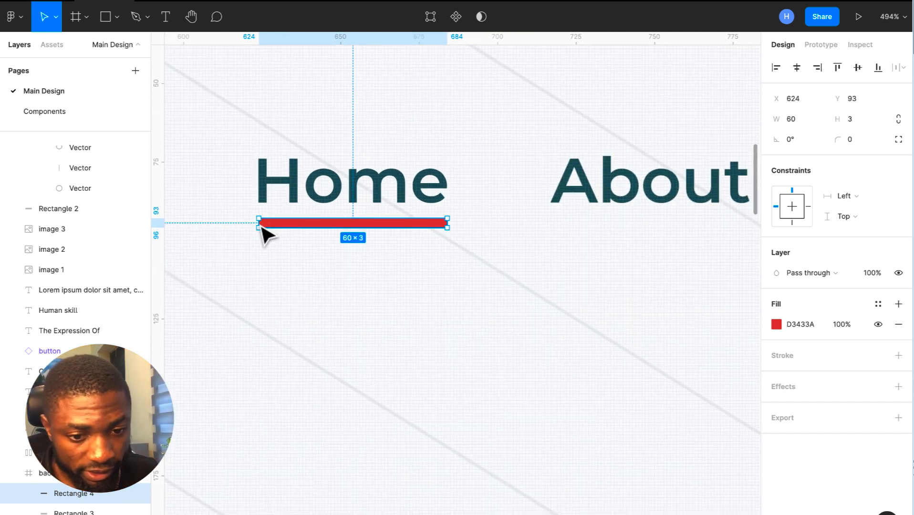
- Inspect the Art Design frame's contents, selecting the Shop button and phone link block
{"action": "scroll", "coordinate": [275, 229], "scroll_direction": "down", "scroll_amount": 8}
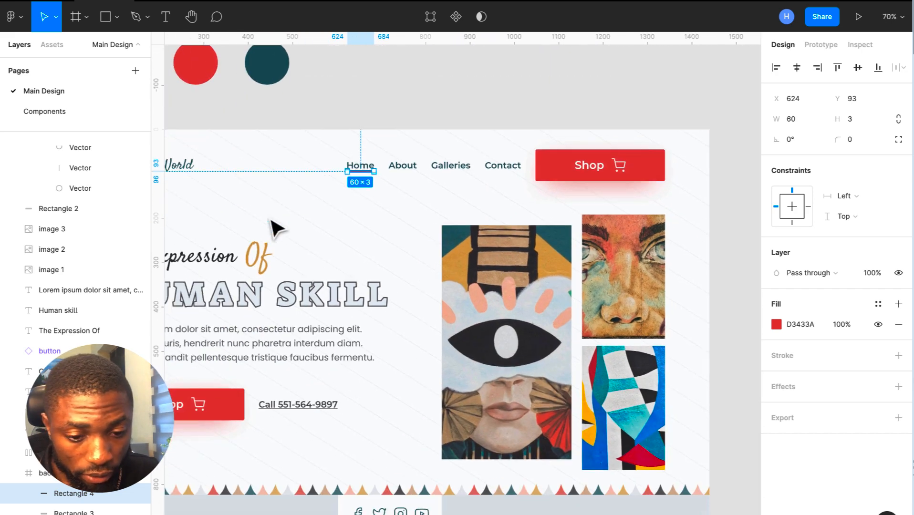
{"action": "key", "text": "Escape"}
{"action": "scroll", "coordinate": [270, 220], "scroll_direction": "up", "scroll_amount": 1}
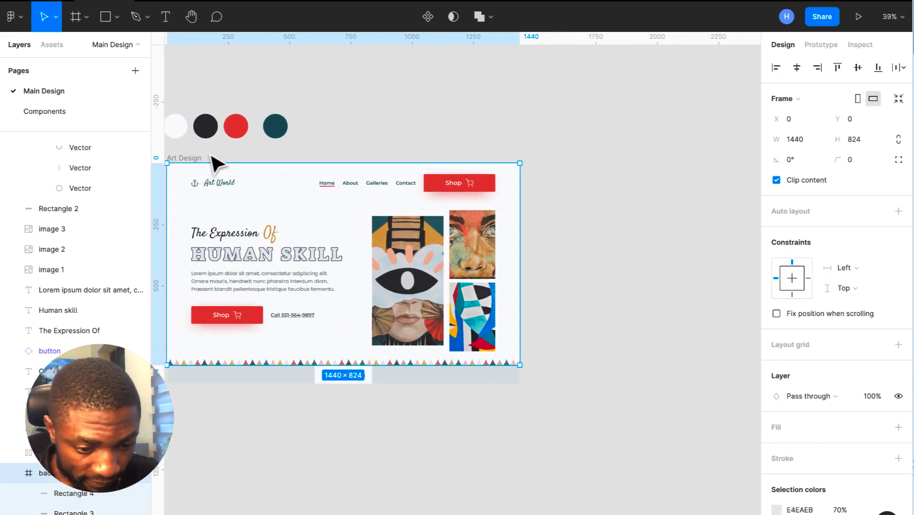
{"action": "left_click", "coordinate": [541, 121]}
{"action": "scroll", "coordinate": [540, 120], "scroll_direction": "left", "scroll_amount": 3}
{"action": "scroll", "coordinate": [541, 121], "scroll_direction": "up", "scroll_amount": 1}
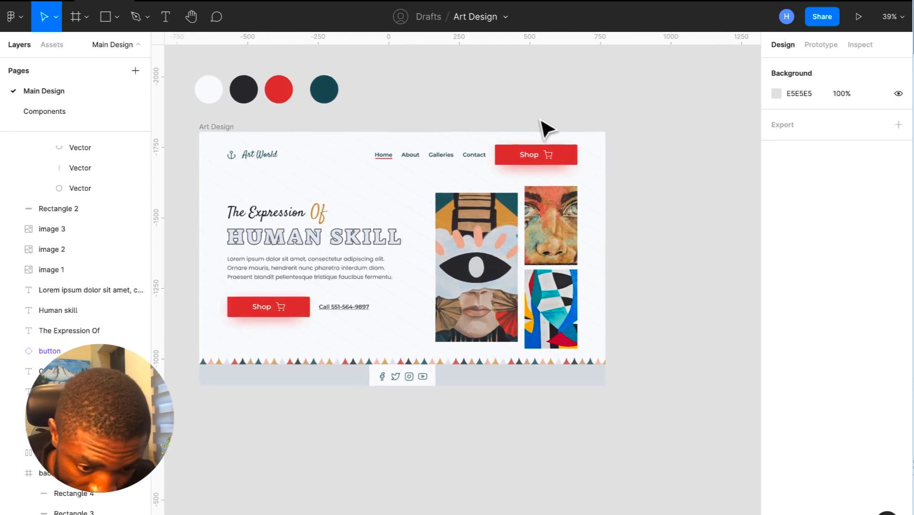
{"action": "scroll", "coordinate": [541, 121], "scroll_direction": "down", "scroll_amount": 1}
{"action": "scroll", "coordinate": [540, 120], "scroll_direction": "left", "scroll_amount": 1}
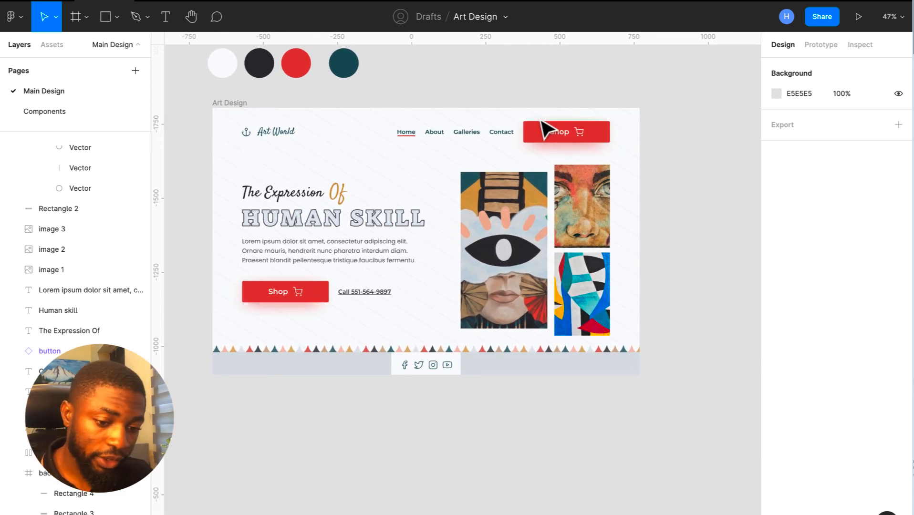
{"action": "left_click", "coordinate": [277, 299]}
{"action": "key", "text": "Escape"}
{"action": "double_click", "coordinate": [280, 312]}
{"action": "left_click", "coordinate": [279, 302]}
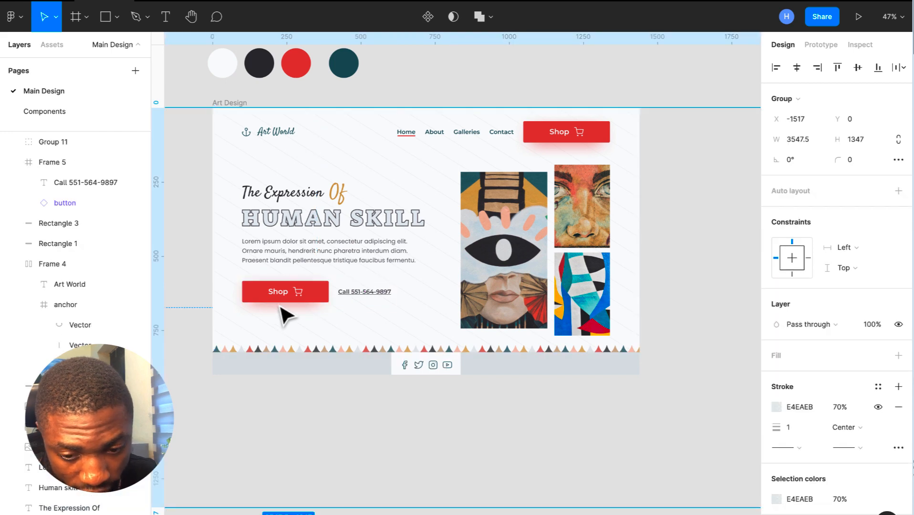
{"action": "scroll", "coordinate": [278, 304], "scroll_direction": "up", "scroll_amount": 2}
{"action": "scroll", "coordinate": [276, 303], "scroll_direction": "down", "scroll_amount": 2}
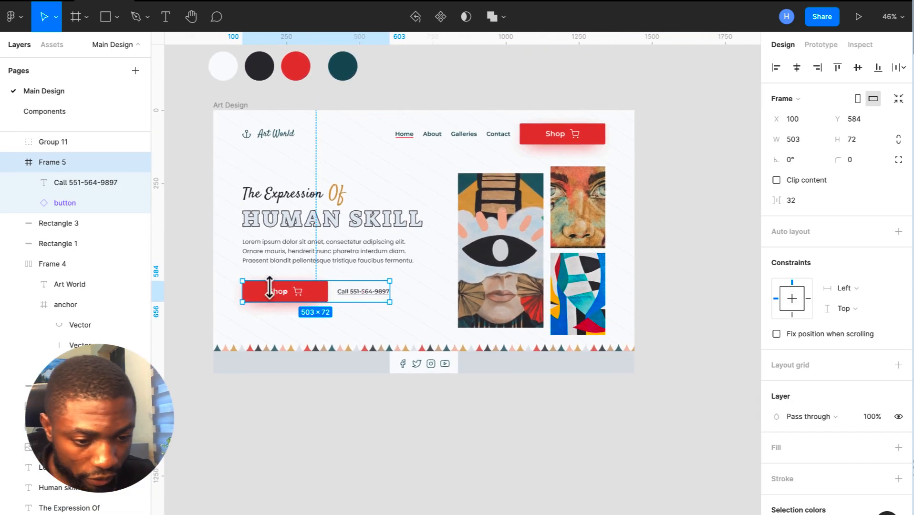
{"action": "key", "text": "Escape"}
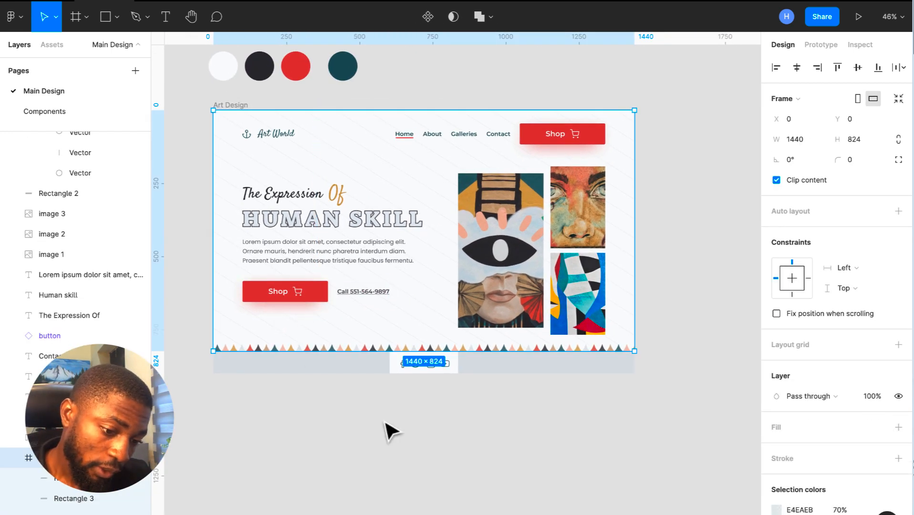
{"action": "right_click", "coordinate": [440, 451]}
{"action": "key", "text": "Escape"}
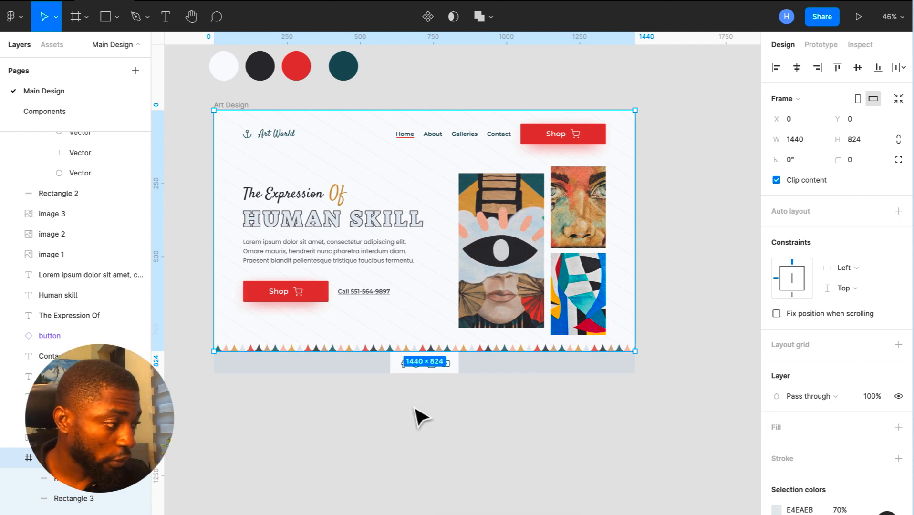
{"action": "scroll", "coordinate": [420, 418], "scroll_direction": "left", "scroll_amount": 3}
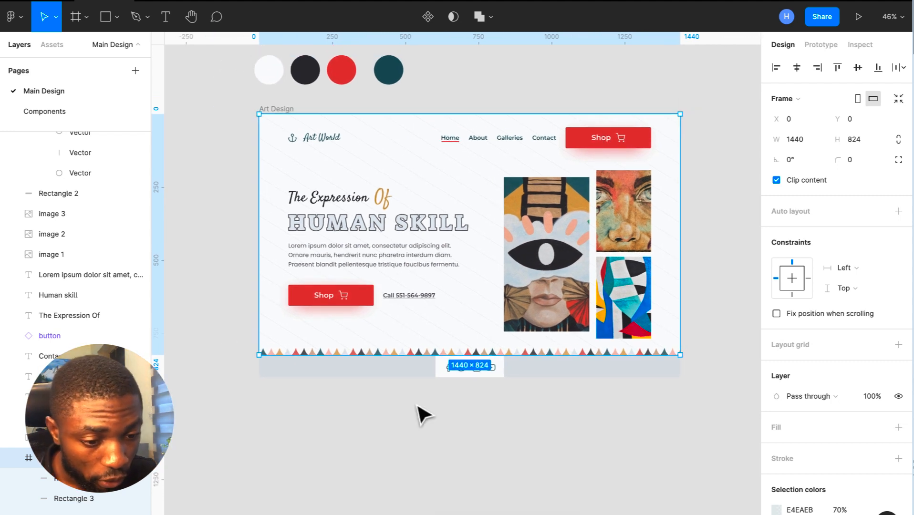
- Group the three hero artworks as 'image one' and duplicate the Art Design frame
{"action": "left_click", "coordinate": [554, 269]}
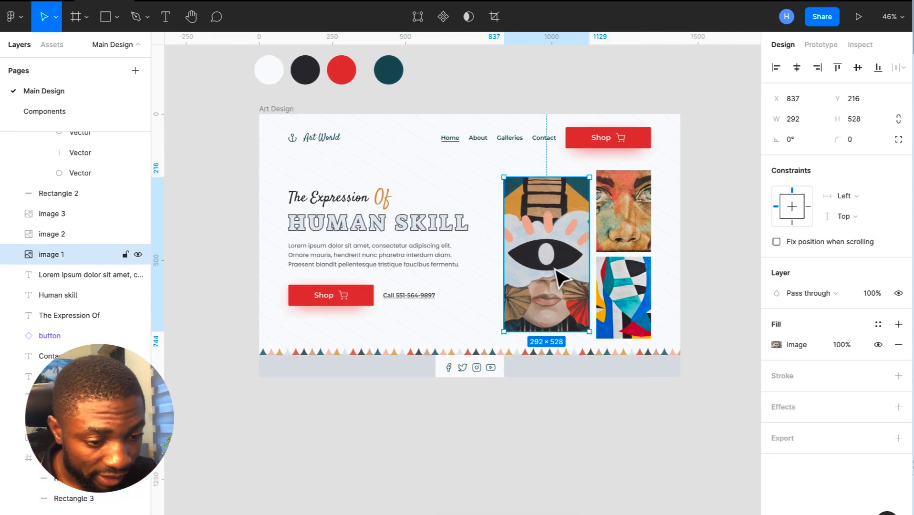
{"action": "left_click", "coordinate": [613, 286], "text": "shift"}
{"action": "left_click", "coordinate": [614, 215], "text": "shift"}
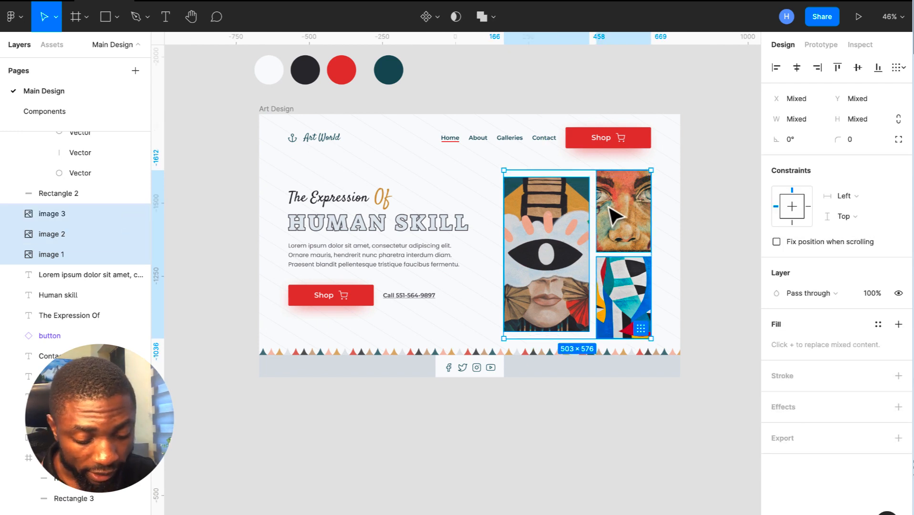
{"action": "key", "text": "ctrl+g"}
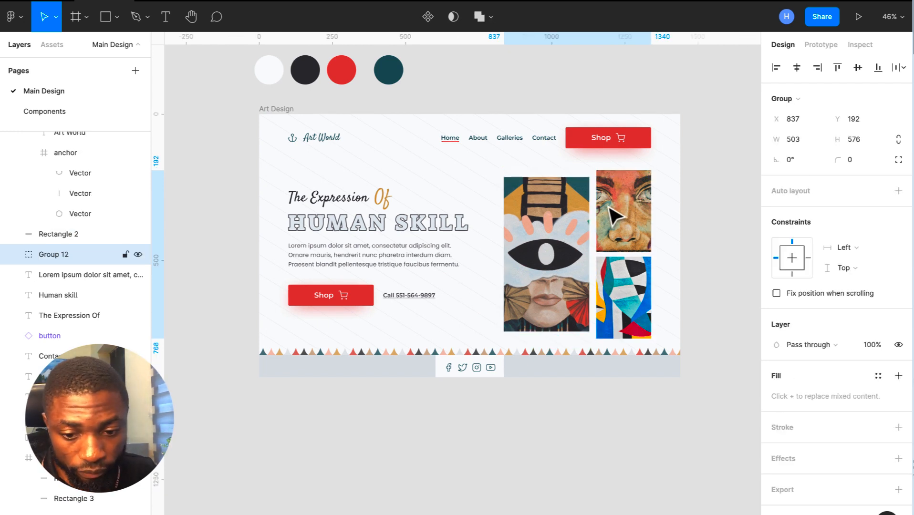
{"action": "double_click", "coordinate": [62, 255]}
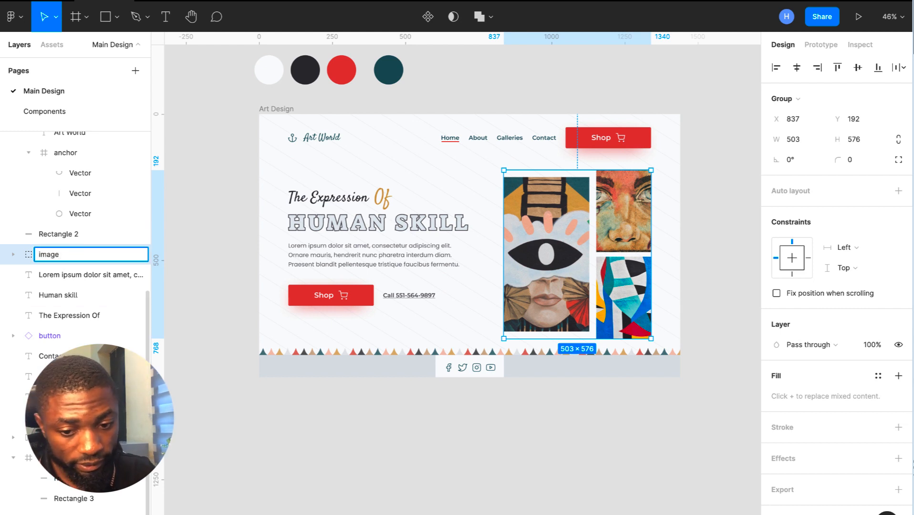
{"action": "key", "text": "Return"}
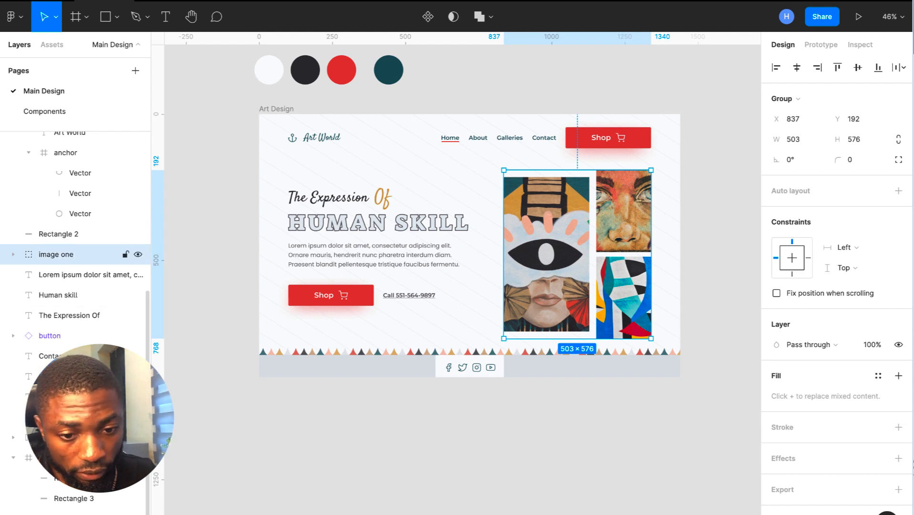
{"action": "left_click", "coordinate": [273, 113]}
{"action": "key", "text": "ctrl+d"}
- Place the duplicated Art Design frame below the original
{"action": "left_click_drag", "start_coordinate": [332, 115], "coordinate": [337, 408]}
{"action": "scroll", "coordinate": [337, 414], "scroll_direction": "down", "scroll_amount": 5}
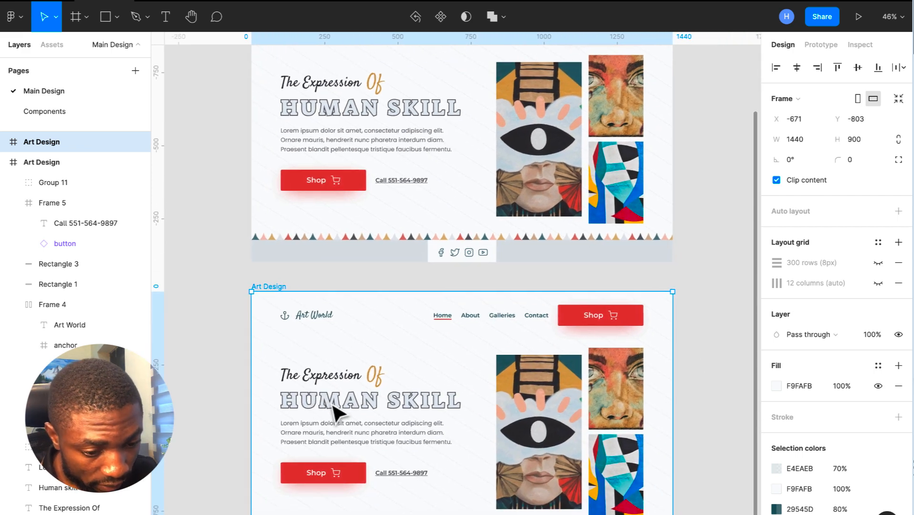
{"action": "scroll", "coordinate": [337, 408], "scroll_direction": "down", "scroll_amount": 3}
{"action": "scroll", "coordinate": [534, 368], "scroll_direction": "down", "scroll_amount": 1}
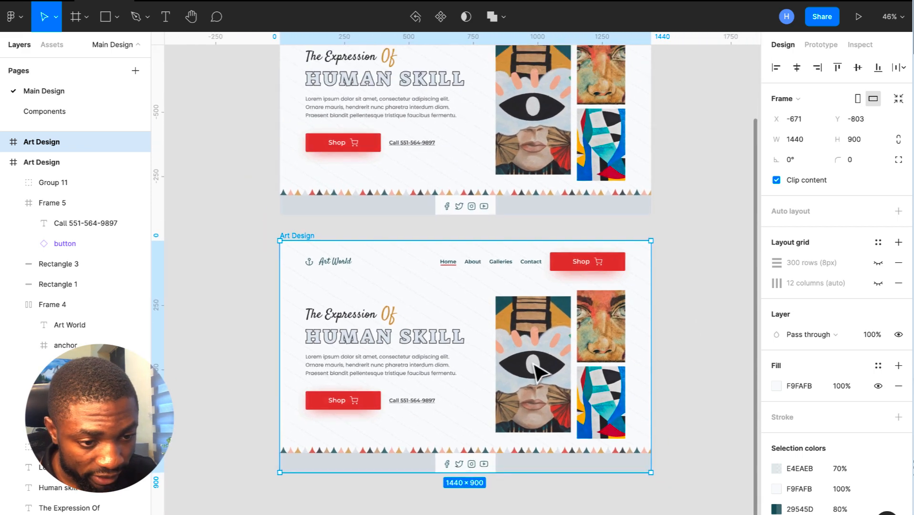
{"action": "scroll", "coordinate": [537, 371], "scroll_direction": "down", "scroll_amount": 2}
{"action": "scroll", "coordinate": [538, 372], "scroll_direction": "up", "scroll_amount": 3}
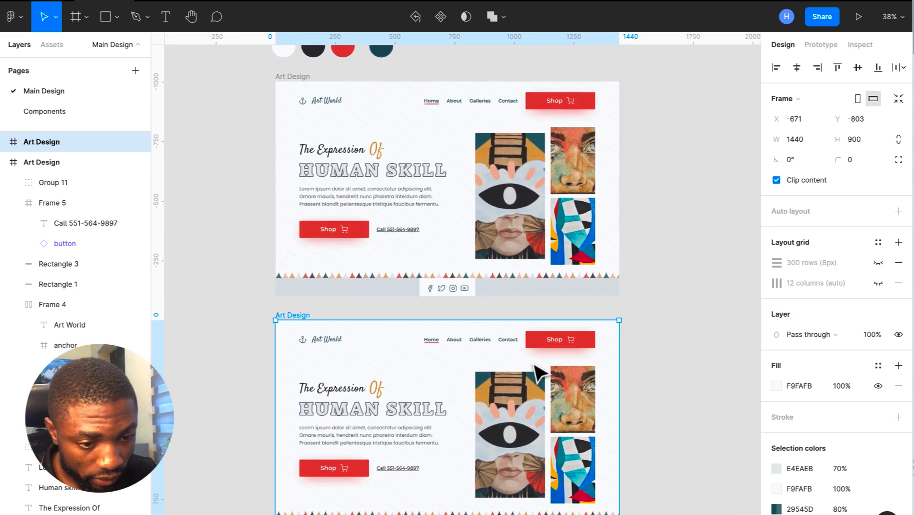
{"action": "scroll", "coordinate": [535, 367], "scroll_direction": "down", "scroll_amount": 1}
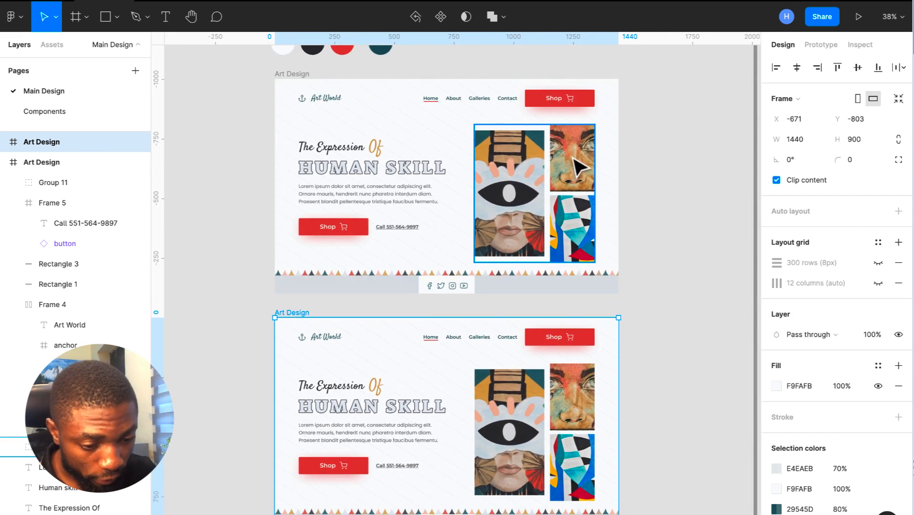
- Try moving the face portrait over the large artwork, then undo the move
{"action": "double_click", "coordinate": [573, 422]}
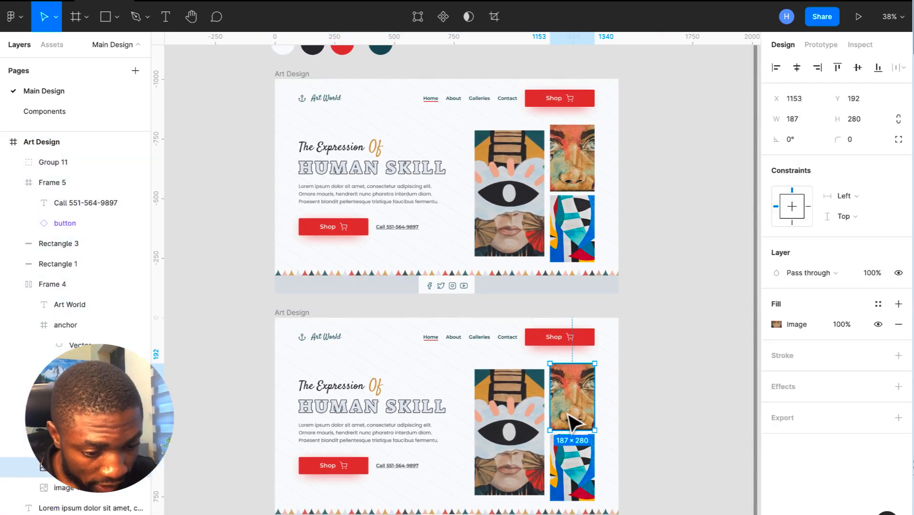
{"action": "scroll", "coordinate": [572, 422], "scroll_direction": "up", "scroll_amount": 2}
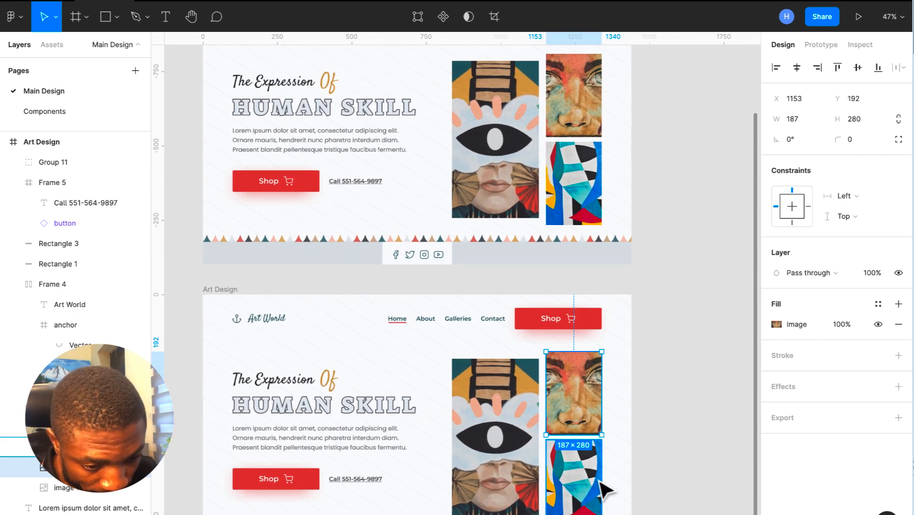
{"action": "scroll", "coordinate": [602, 486], "scroll_direction": "up", "scroll_amount": 1}
{"action": "scroll", "coordinate": [605, 488], "scroll_direction": "down", "scroll_amount": 3}
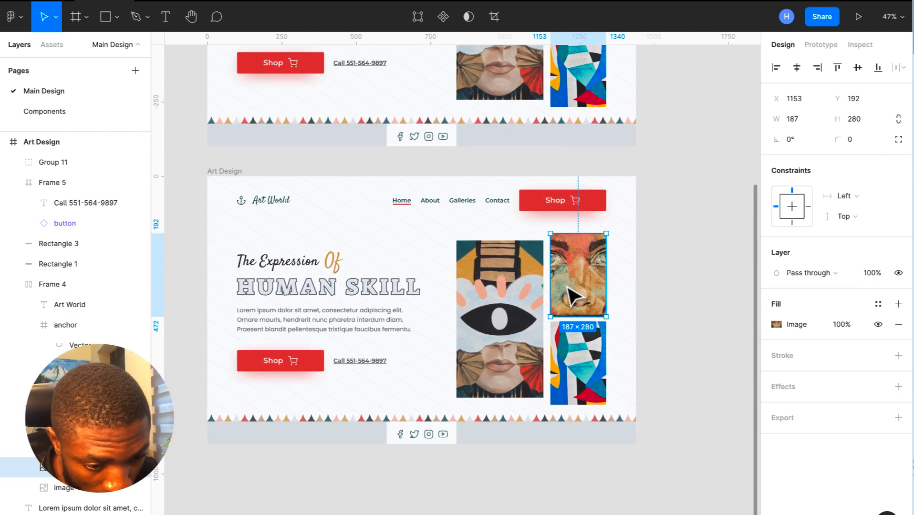
{"action": "scroll", "coordinate": [568, 292], "scroll_direction": "down", "scroll_amount": 3}
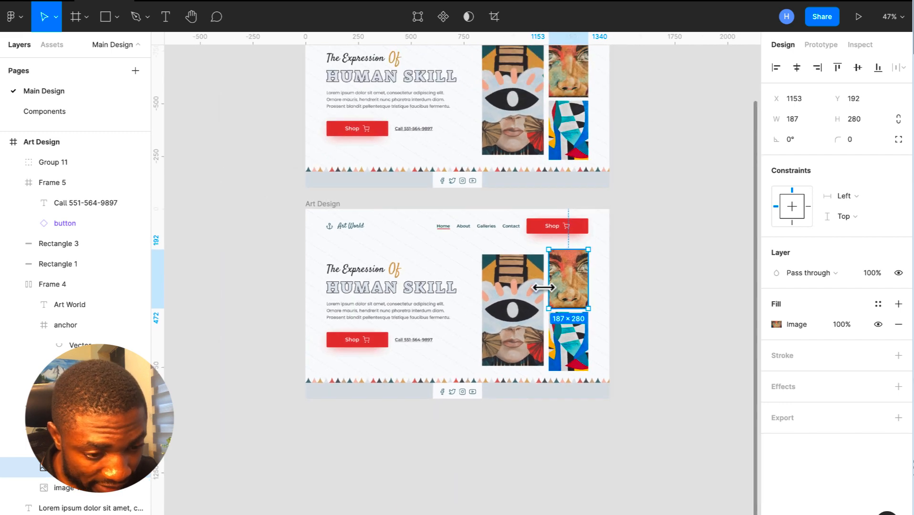
{"action": "left_click", "coordinate": [632, 283]}
{"action": "scroll", "coordinate": [633, 283], "scroll_direction": "up", "scroll_amount": 2}
{"action": "scroll", "coordinate": [633, 284], "scroll_direction": "right", "scroll_amount": 1}
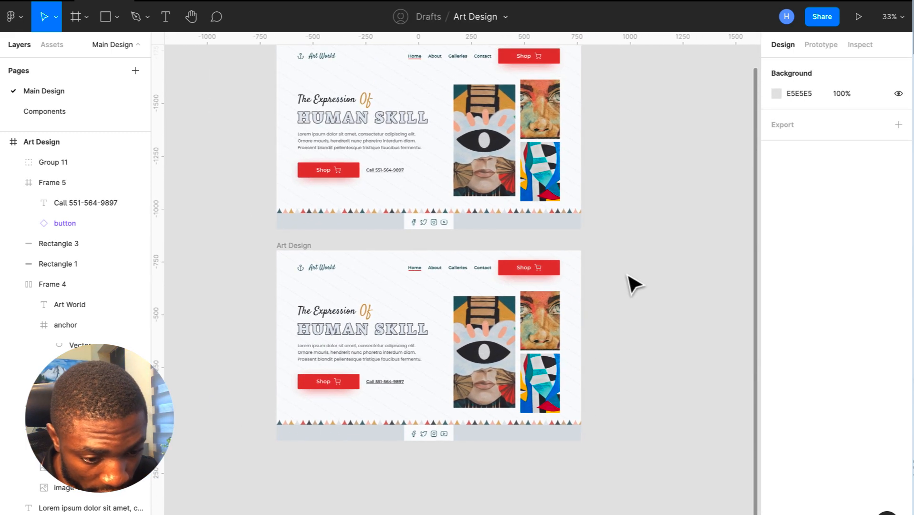
{"action": "double_click", "coordinate": [538, 334]}
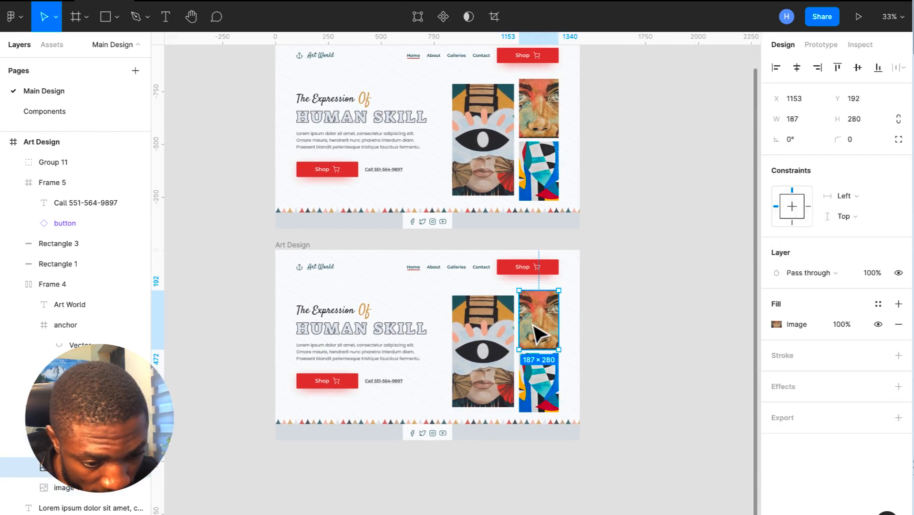
{"action": "left_click_drag", "start_coordinate": [533, 325], "coordinate": [478, 340]}
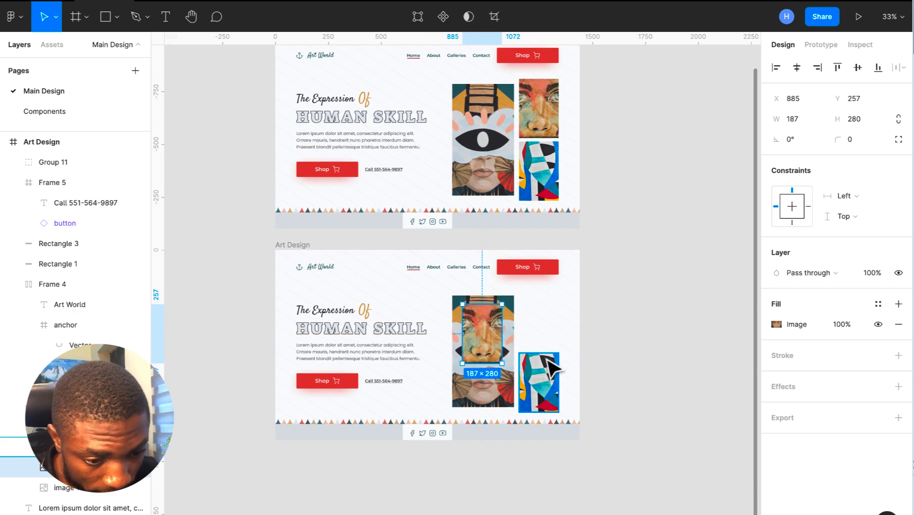
{"action": "key", "text": "ctrl+z"}
{"action": "scroll", "coordinate": [549, 370], "scroll_direction": "up", "scroll_amount": 4}
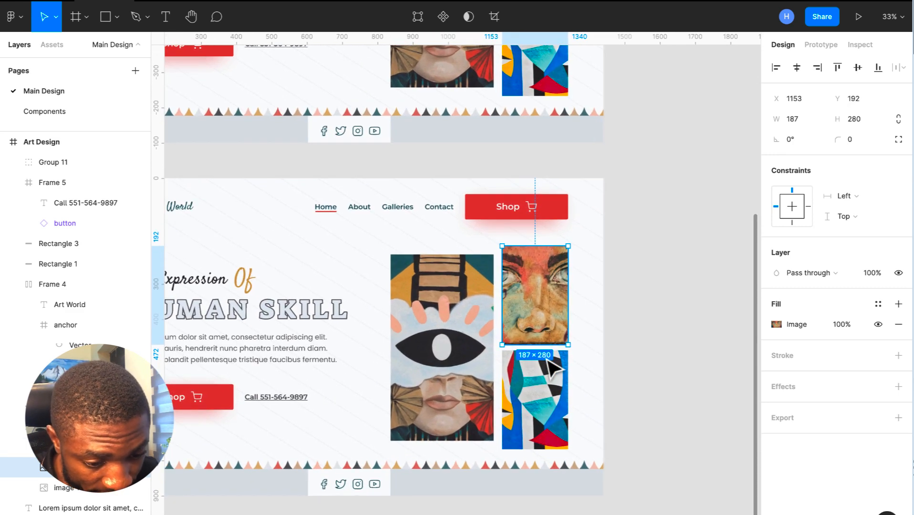
- Move the abstract artwork top right, the face left beside the headline, the collage bottom right
{"action": "left_click", "coordinate": [545, 388]}
{"action": "left_click_drag", "start_coordinate": [544, 386], "coordinate": [570, 288]}
{"action": "left_click", "coordinate": [513, 293]}
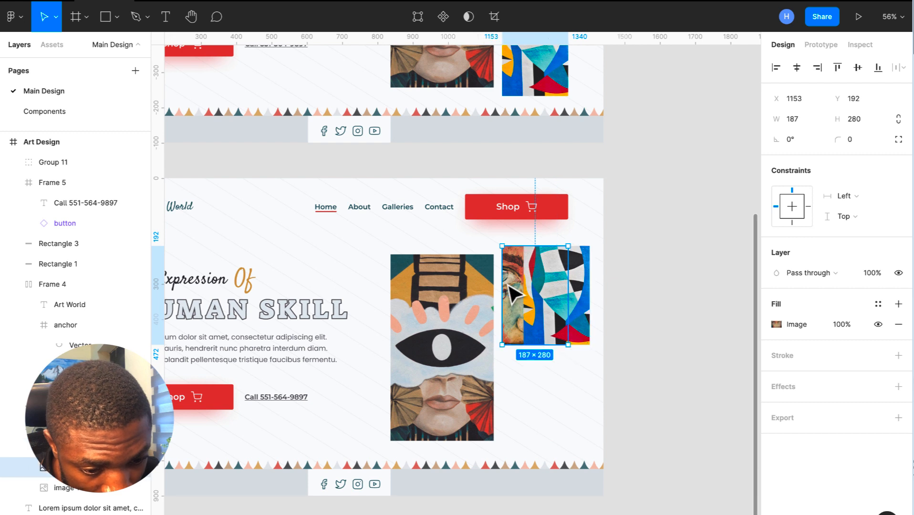
{"action": "left_click_drag", "start_coordinate": [513, 293], "coordinate": [423, 301]}
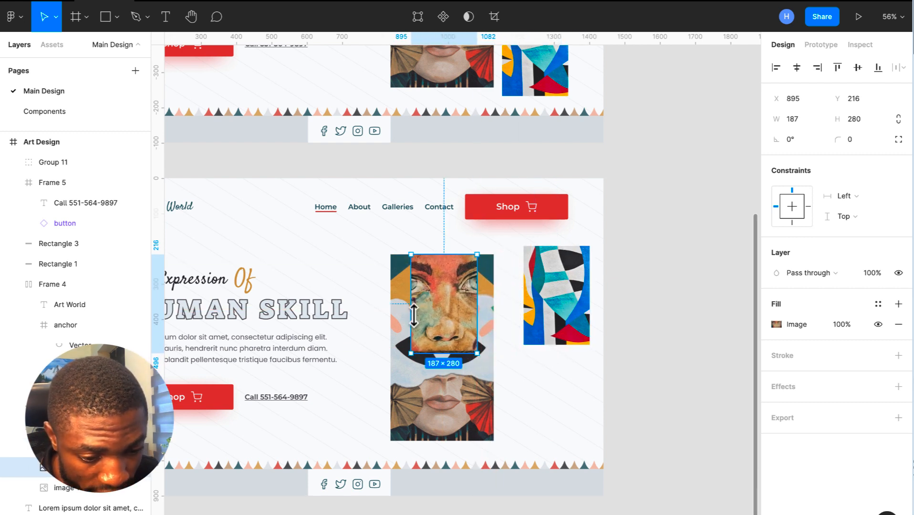
{"action": "left_click_drag", "start_coordinate": [443, 380], "coordinate": [558, 488]}
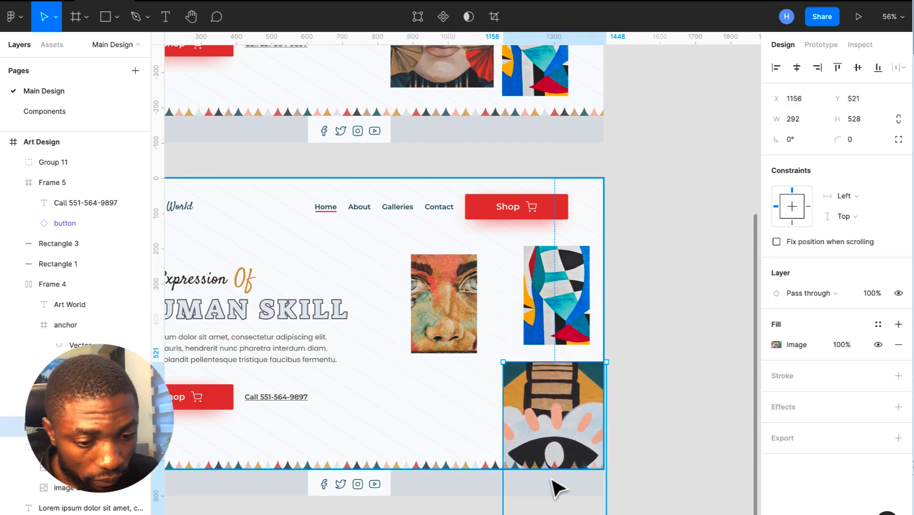
{"action": "left_click", "coordinate": [453, 319]}
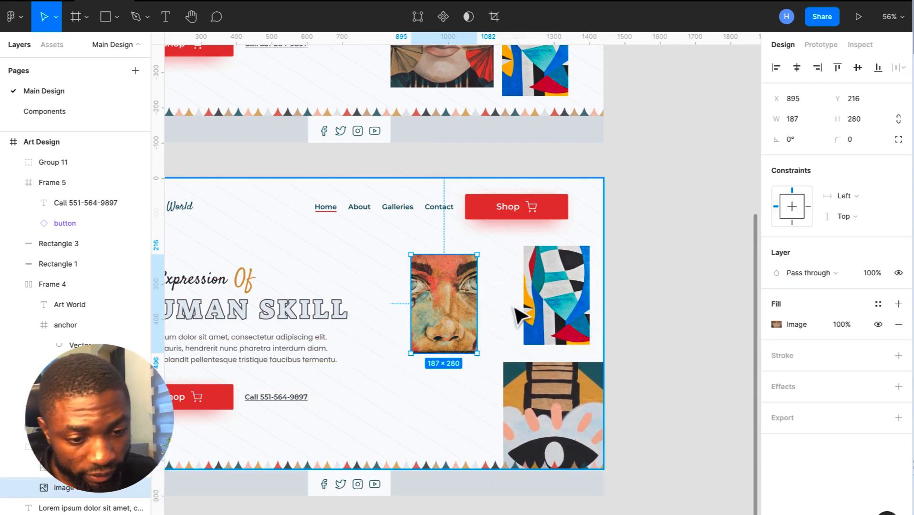
{"action": "left_click", "coordinate": [626, 246]}
{"action": "scroll", "coordinate": [626, 247], "scroll_direction": "down", "scroll_amount": 4}
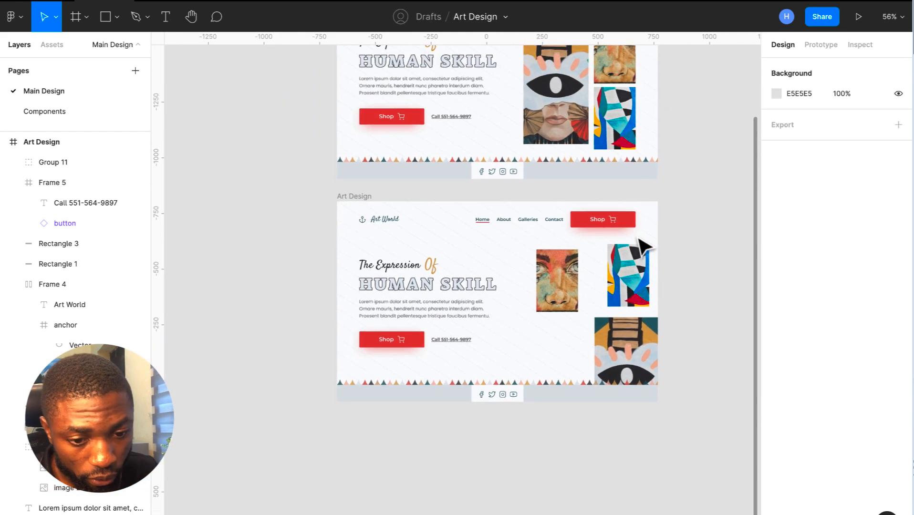
{"action": "left_click", "coordinate": [292, 190]}
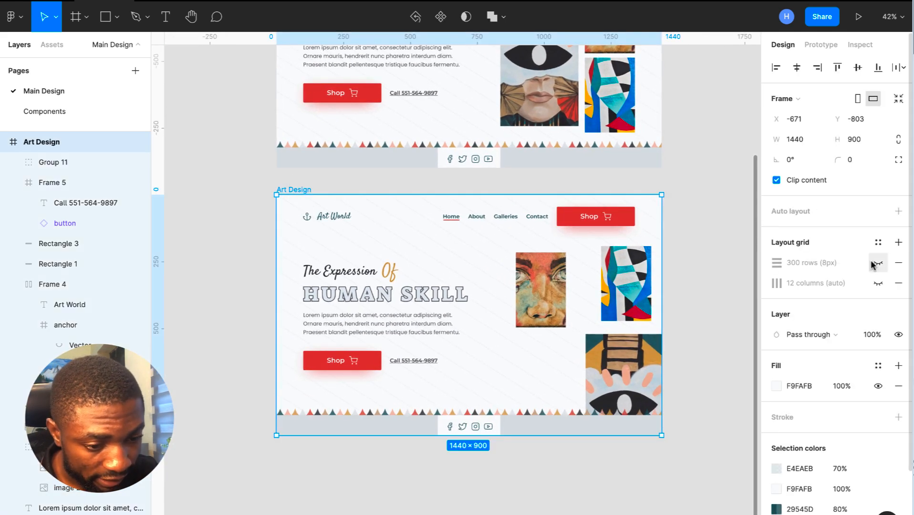
- Show the 12-column grid and resize the face artwork to 292×528
{"action": "left_click", "coordinate": [878, 283]}
{"action": "scroll", "coordinate": [579, 301], "scroll_direction": "up", "scroll_amount": 4}
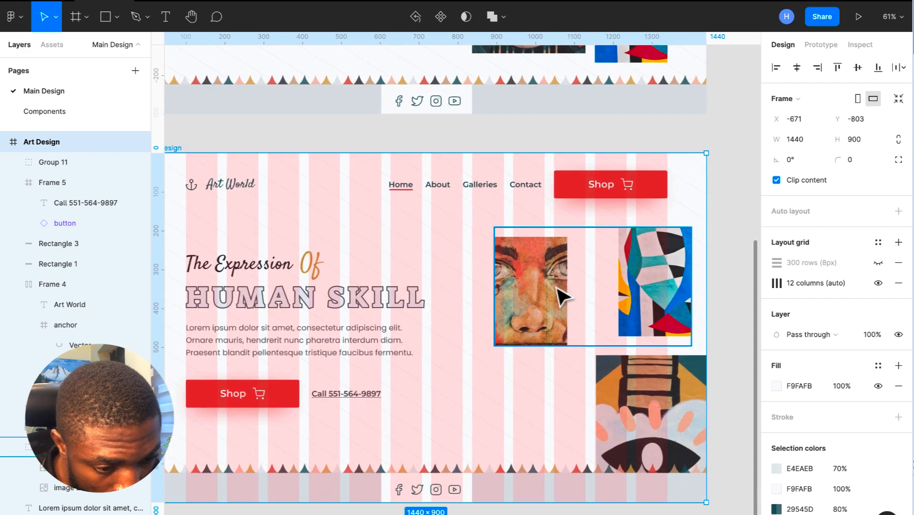
{"action": "left_click", "coordinate": [547, 292]}
{"action": "left_click_drag", "start_coordinate": [568, 278], "coordinate": [586, 287]}
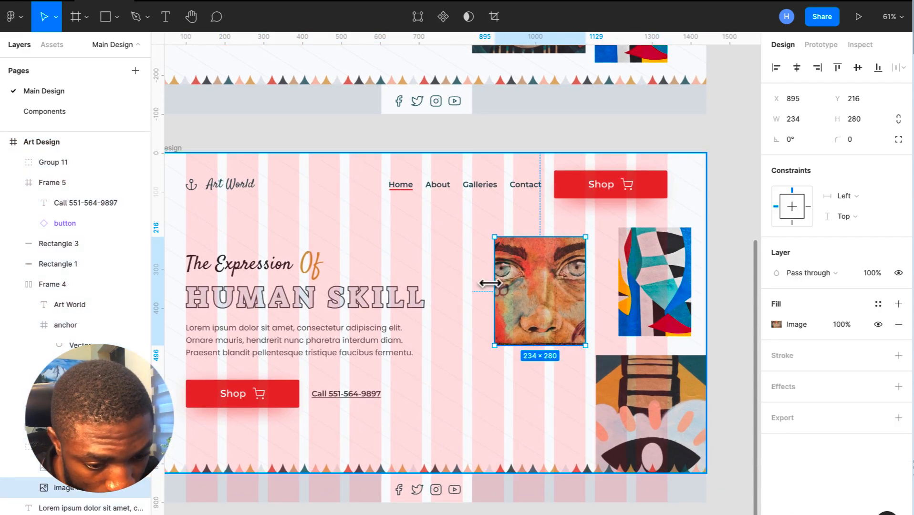
{"action": "left_click_drag", "start_coordinate": [495, 286], "coordinate": [470, 286]}
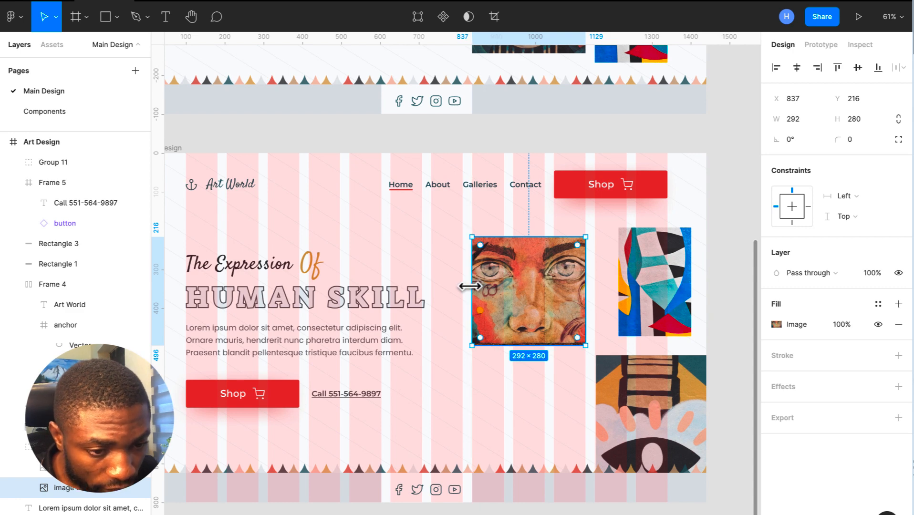
{"action": "scroll", "coordinate": [470, 286], "scroll_direction": "down", "scroll_amount": 5}
{"action": "left_click", "coordinate": [503, 110]}
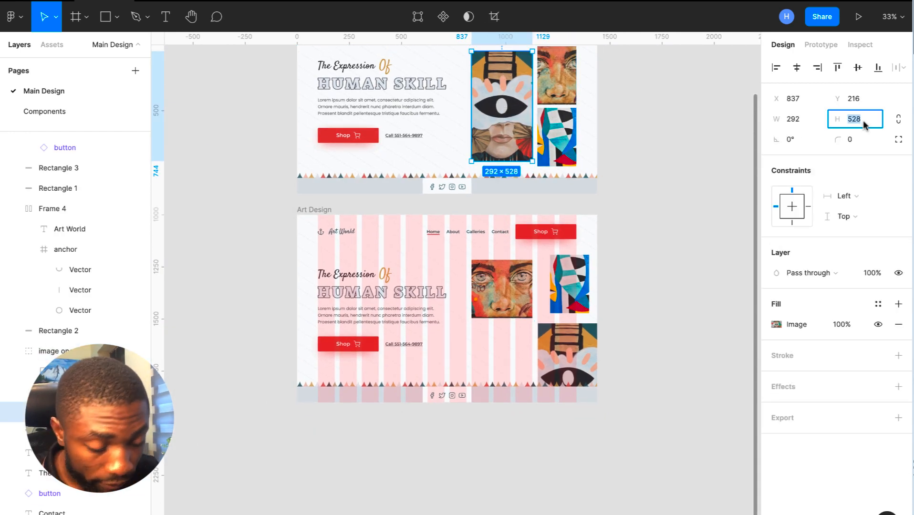
{"action": "left_click", "coordinate": [509, 283]}
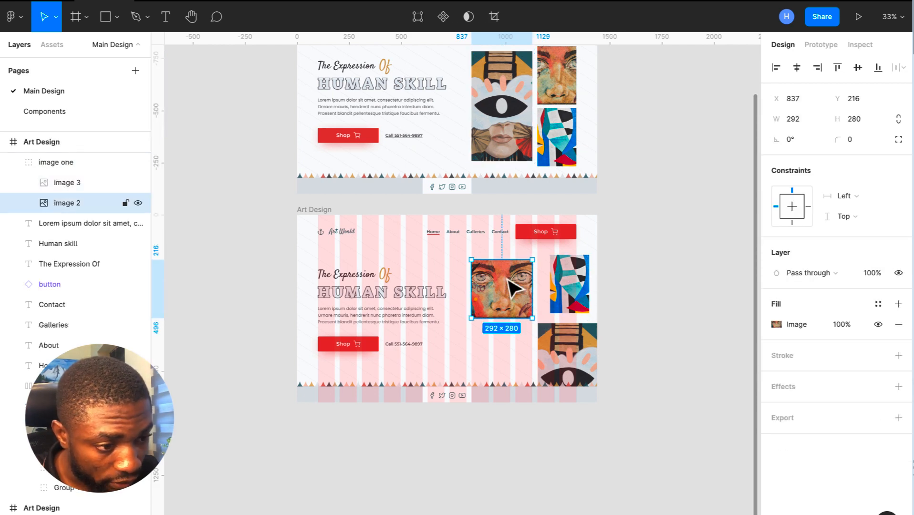
{"action": "left_click", "coordinate": [867, 119]}
{"action": "type", "text": "528"}
{"action": "key", "text": "Return"}
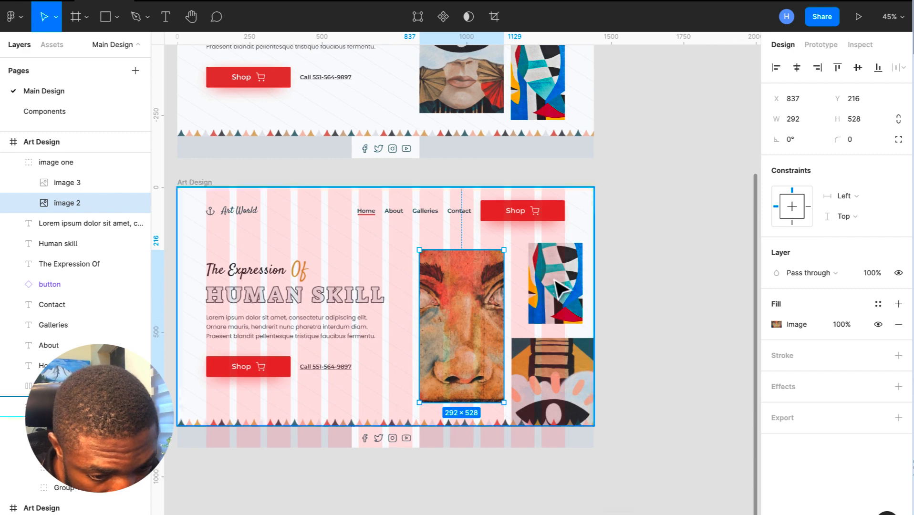
- Align the abstract artwork with the column edge, nudging it one pixel right
{"action": "left_click", "coordinate": [558, 288]}
{"action": "left_click_drag", "start_coordinate": [556, 285], "coordinate": [537, 289]}
{"action": "scroll", "coordinate": [540, 291], "scroll_direction": "up", "scroll_amount": 5}
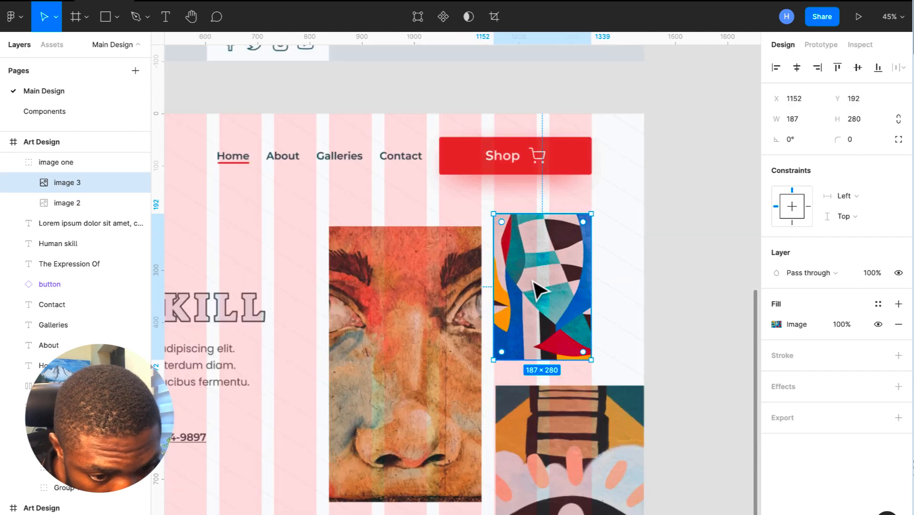
{"action": "key", "text": "Right"}
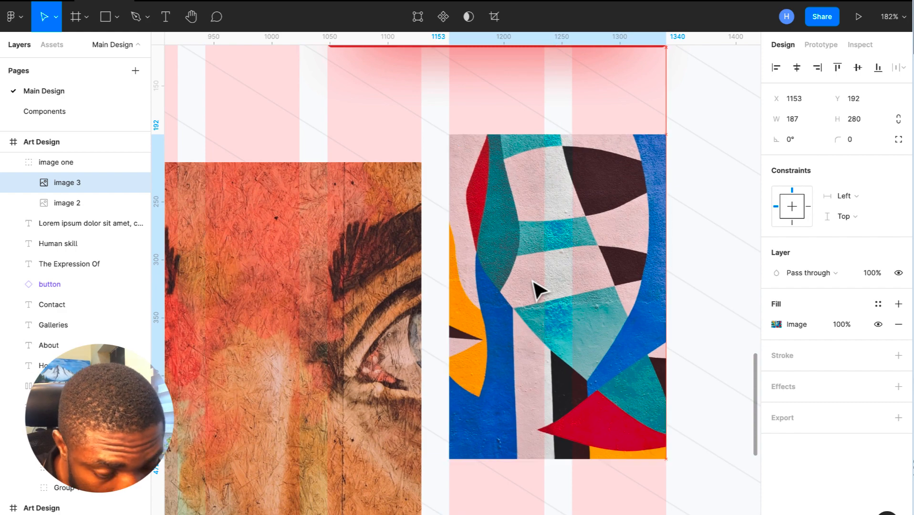
{"action": "scroll", "coordinate": [538, 289], "scroll_direction": "down", "scroll_amount": 4}
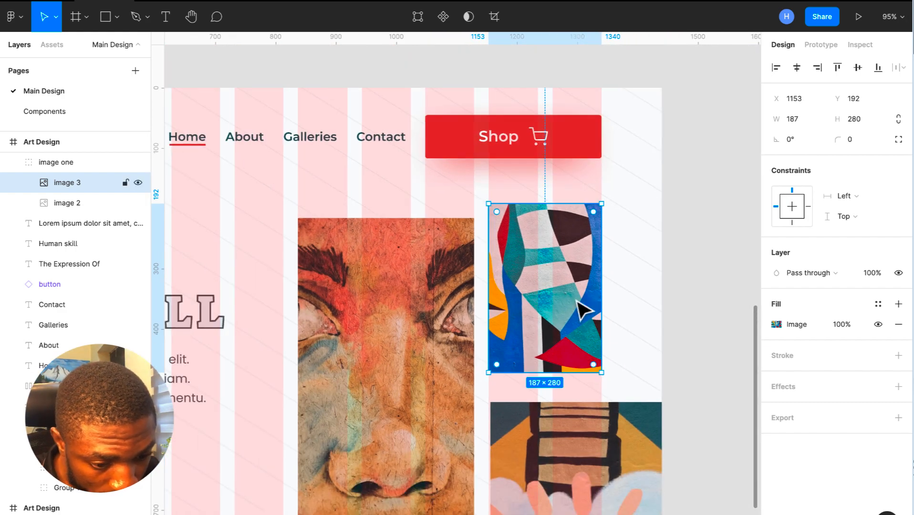
{"action": "scroll", "coordinate": [582, 310], "scroll_direction": "down", "scroll_amount": 3}
- Resize the lower collage artwork to 184×280 to match the abstract piece above
{"action": "left_click", "coordinate": [592, 339]}
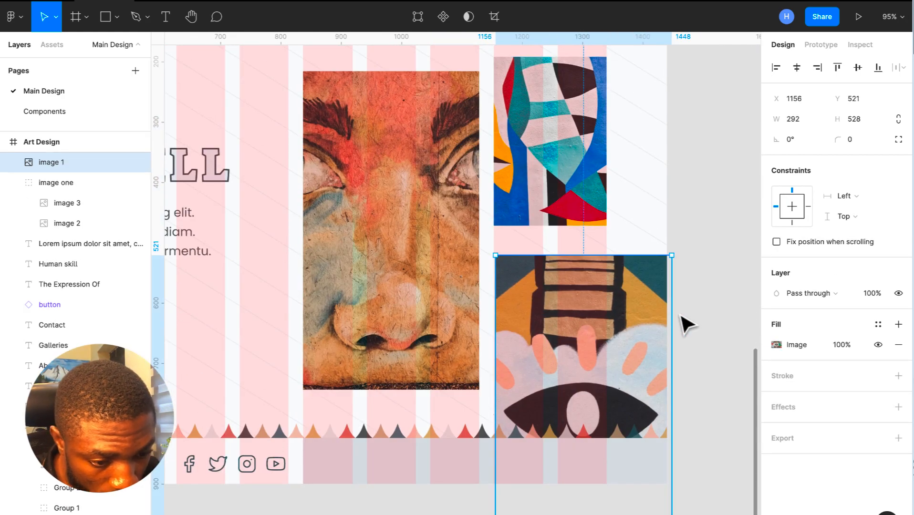
{"action": "left_click_drag", "start_coordinate": [663, 316], "coordinate": [606, 318]}
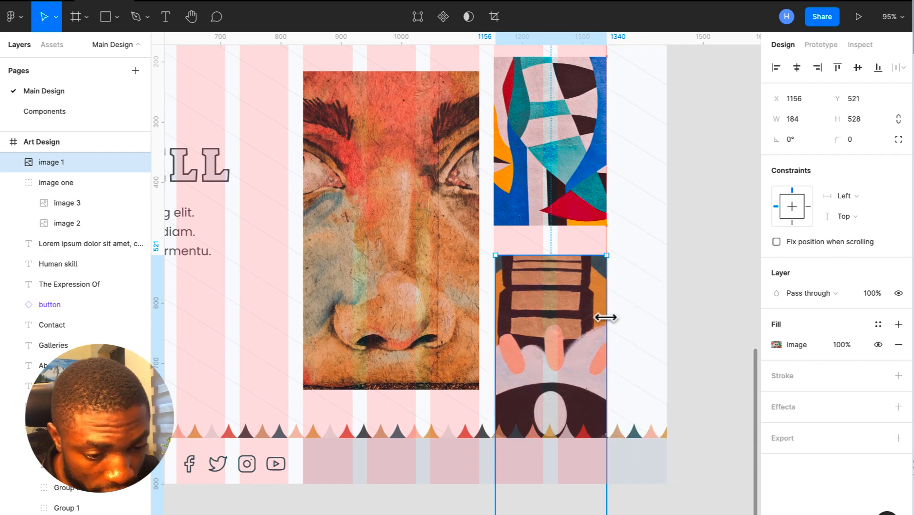
{"action": "scroll", "coordinate": [606, 318], "scroll_direction": "down", "scroll_amount": 4}
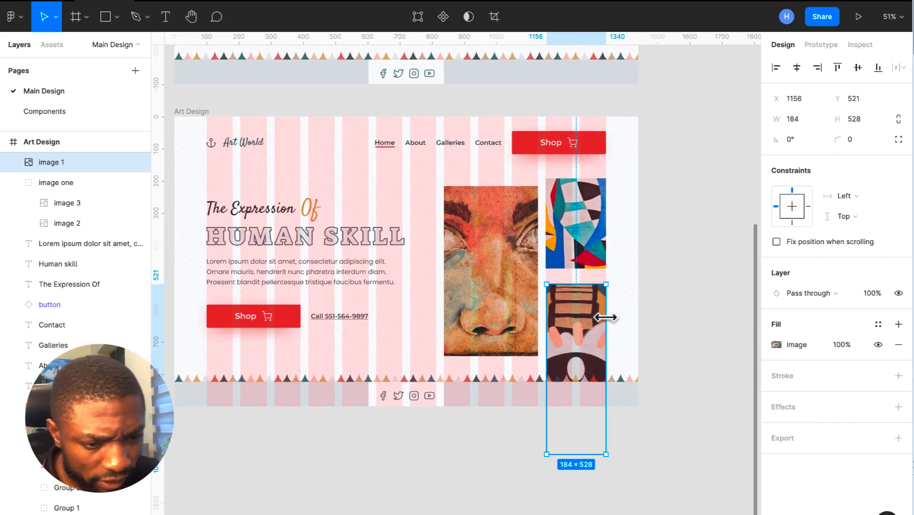
{"action": "scroll", "coordinate": [610, 324], "scroll_direction": "up", "scroll_amount": 3}
{"action": "left_click", "coordinate": [571, 128]}
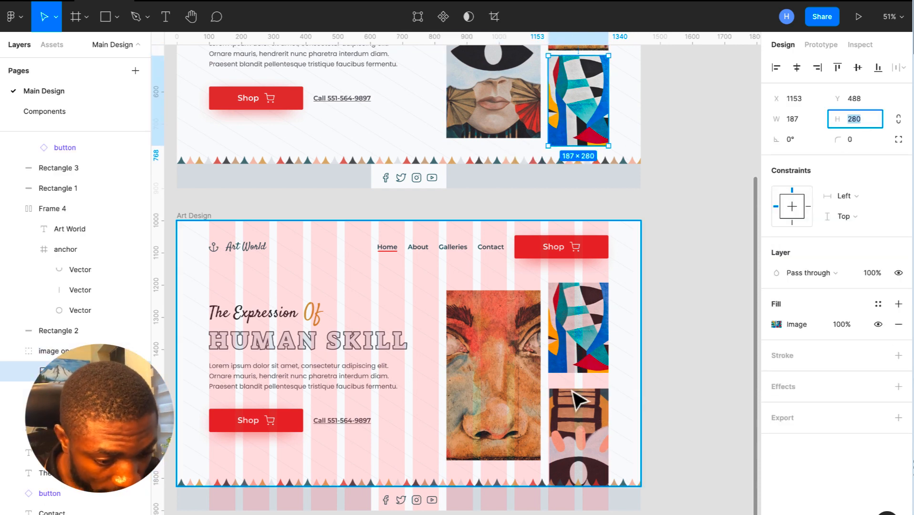
{"action": "double_click", "coordinate": [579, 425]}
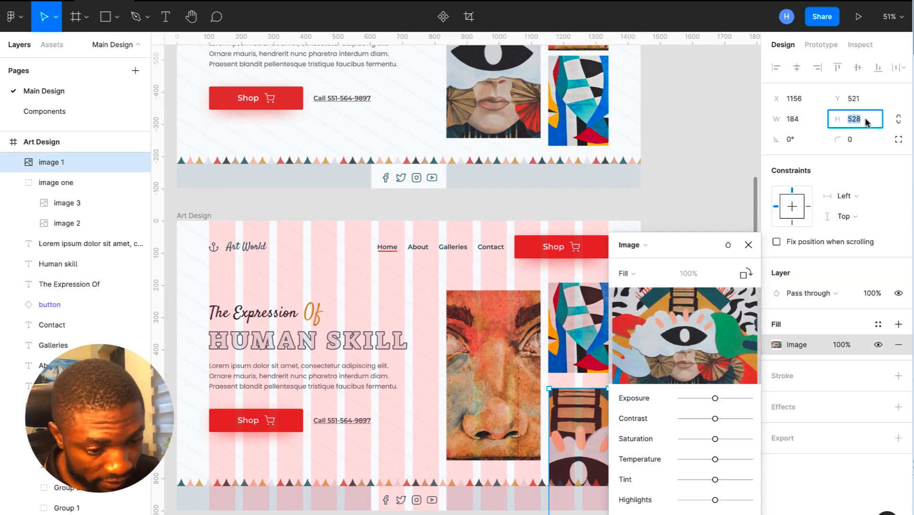
{"action": "type", "text": "280"}
{"action": "key", "text": "Return"}
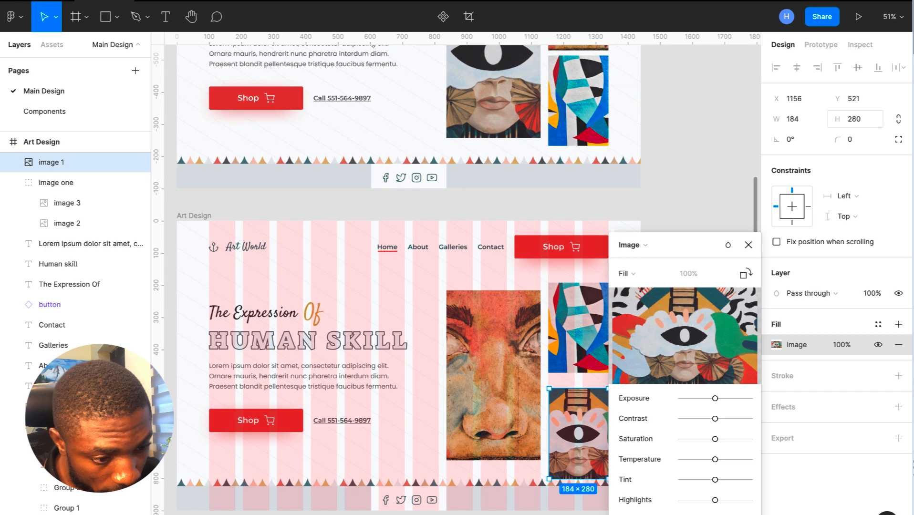
{"action": "left_click", "coordinate": [749, 245]}
{"action": "scroll", "coordinate": [690, 272], "scroll_direction": "down", "scroll_amount": 3}
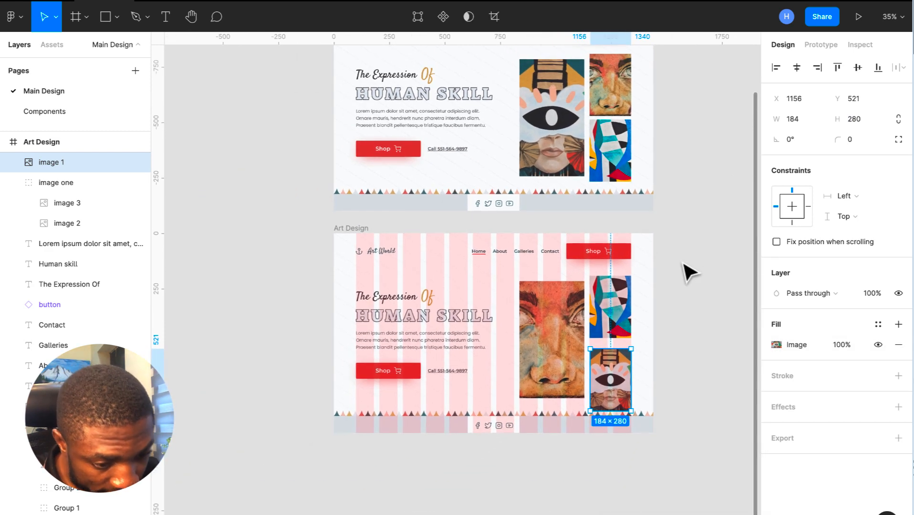
{"action": "scroll", "coordinate": [641, 448], "scroll_direction": "up", "scroll_amount": 3}
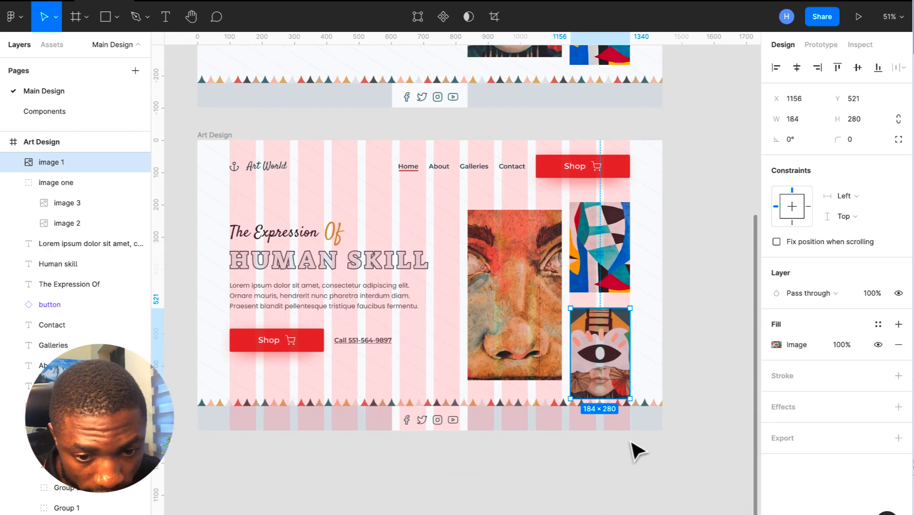
{"action": "left_click", "coordinate": [223, 137]}
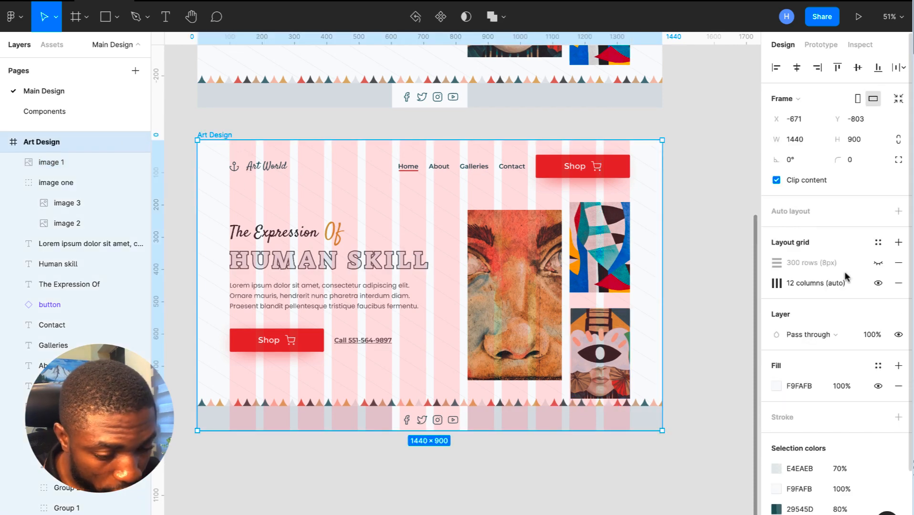
- Swap the column grid for the 300-row grid and nudge the lower collage up twice
{"action": "left_click", "coordinate": [877, 283]}
{"action": "left_click", "coordinate": [878, 262]}
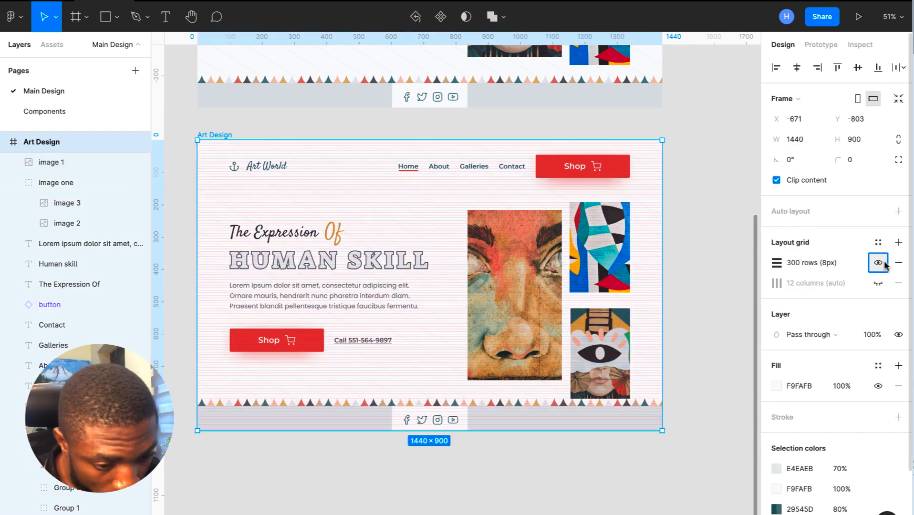
{"action": "scroll", "coordinate": [562, 329], "scroll_direction": "up", "scroll_amount": 3}
{"action": "left_click", "coordinate": [589, 331]}
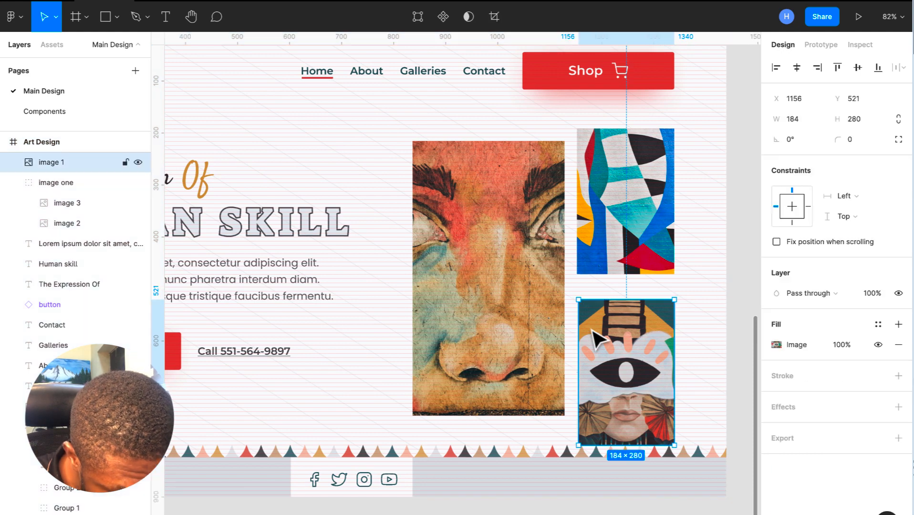
{"action": "scroll", "coordinate": [592, 335], "scroll_direction": "up", "scroll_amount": 3}
{"action": "key", "text": "shift+Up"}
{"action": "key", "text": "shift+Up"}
{"action": "key", "text": "shift+Up"}
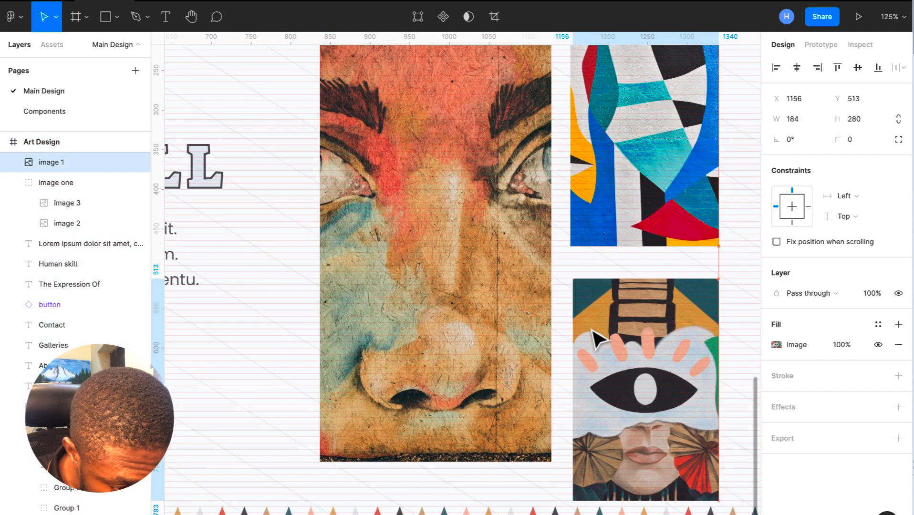
{"action": "key", "text": "shift+Up"}
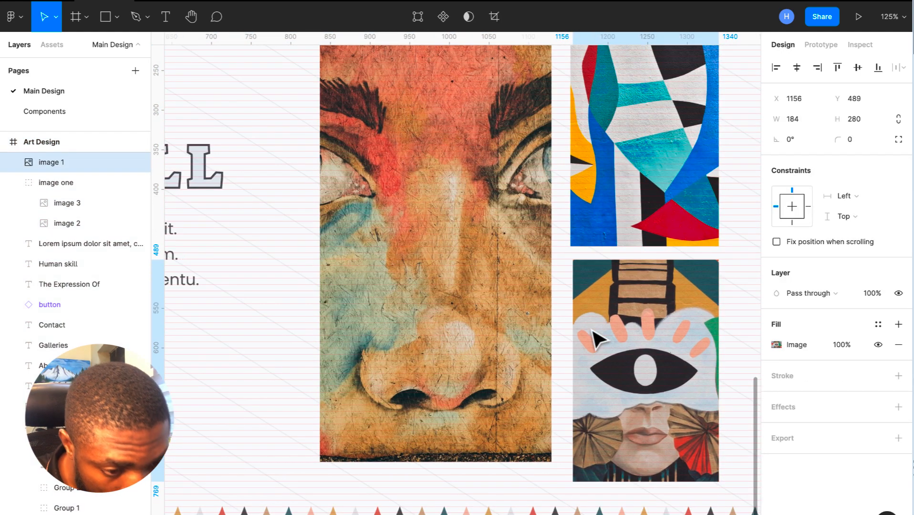
{"action": "scroll", "coordinate": [598, 339], "scroll_direction": "down", "scroll_amount": 5}
{"action": "scroll", "coordinate": [598, 340], "scroll_direction": "down", "scroll_amount": 3}
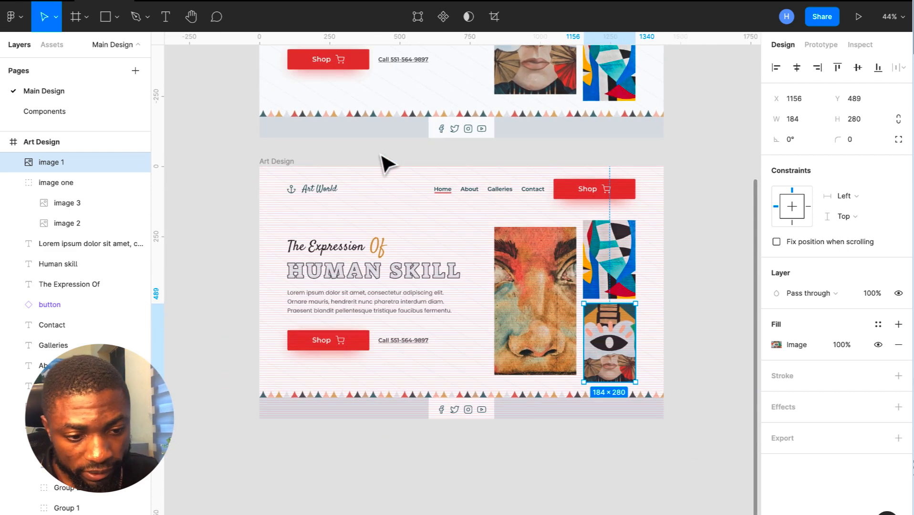
- Hide the row layout grid on the lower Art Design frame
{"action": "left_click", "coordinate": [292, 168]}
{"action": "left_click", "coordinate": [607, 291]}
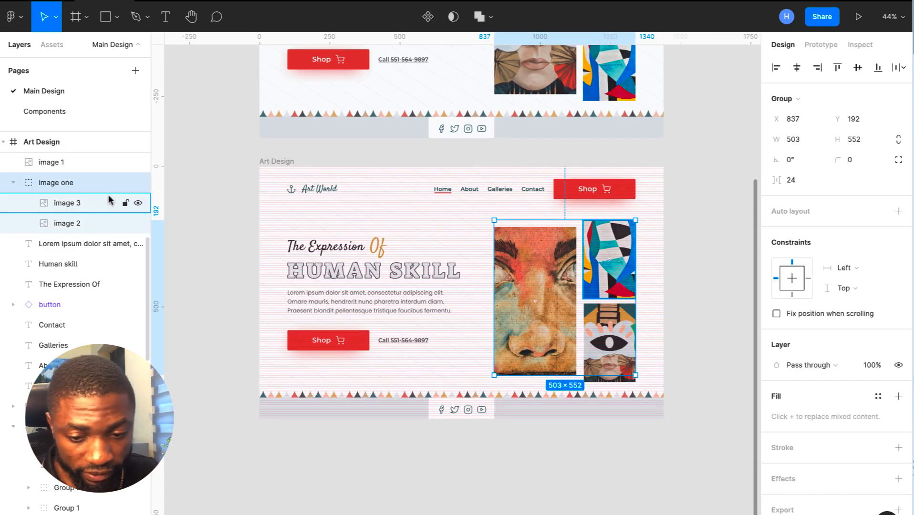
{"action": "left_click", "coordinate": [711, 309]}
{"action": "scroll", "coordinate": [712, 308], "scroll_direction": "up", "scroll_amount": 2}
{"action": "scroll", "coordinate": [711, 308], "scroll_direction": "down", "scroll_amount": 3}
{"action": "scroll", "coordinate": [718, 317], "scroll_direction": "up", "scroll_amount": 2}
{"action": "left_click", "coordinate": [374, 240]}
{"action": "left_click", "coordinate": [878, 264]}
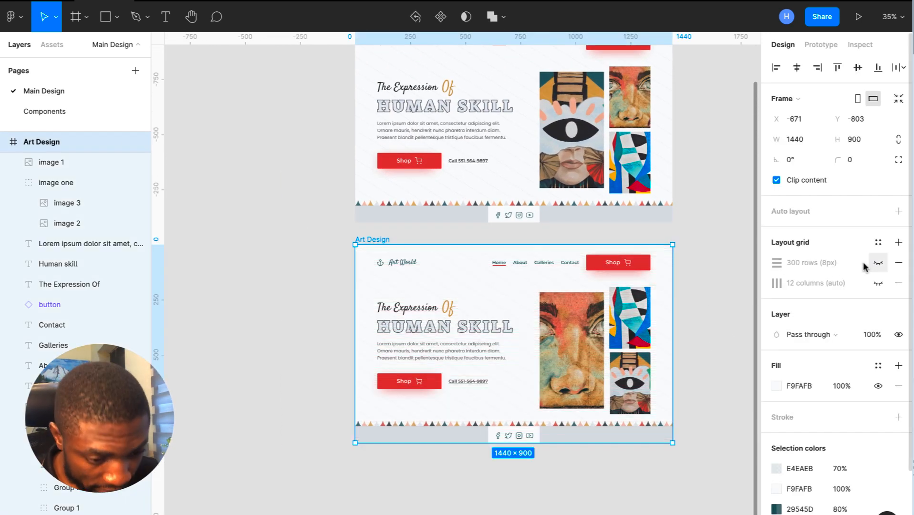
{"action": "left_click", "coordinate": [724, 337]}
{"action": "scroll", "coordinate": [725, 337], "scroll_direction": "up", "scroll_amount": 1}
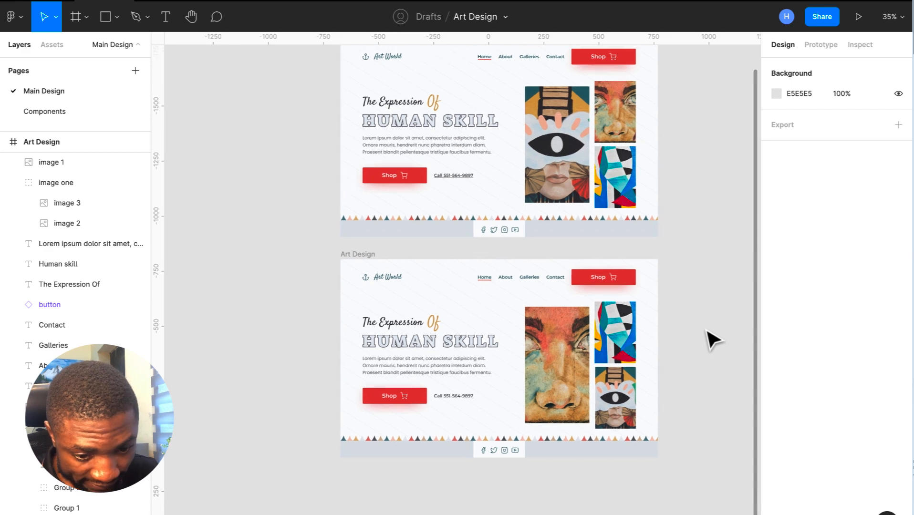
{"action": "scroll", "coordinate": [713, 340], "scroll_direction": "up", "scroll_amount": 2}
{"action": "left_click", "coordinate": [346, 293]}
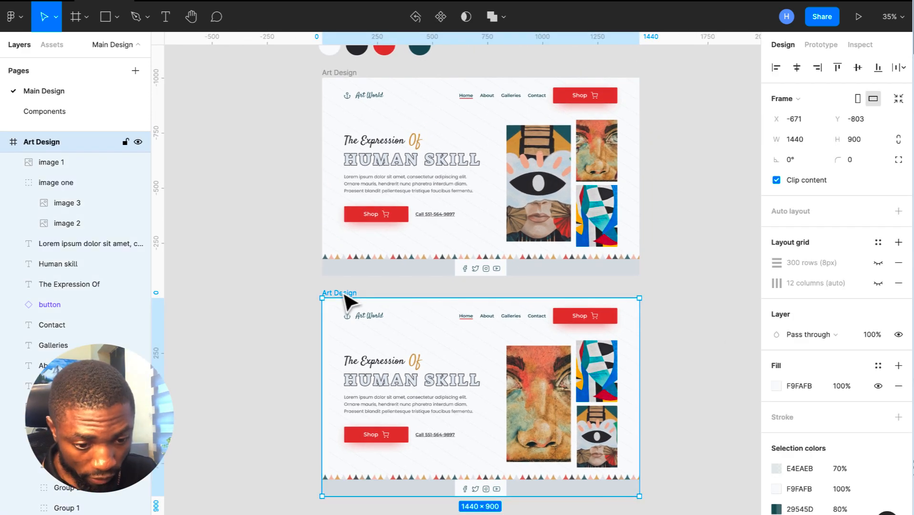
- Duplicate the Art Design frame below the others and move its eye artwork to the top right
{"action": "key", "text": "ctrl+d"}
{"action": "left_click_drag", "start_coordinate": [434, 301], "coordinate": [271, 460]}
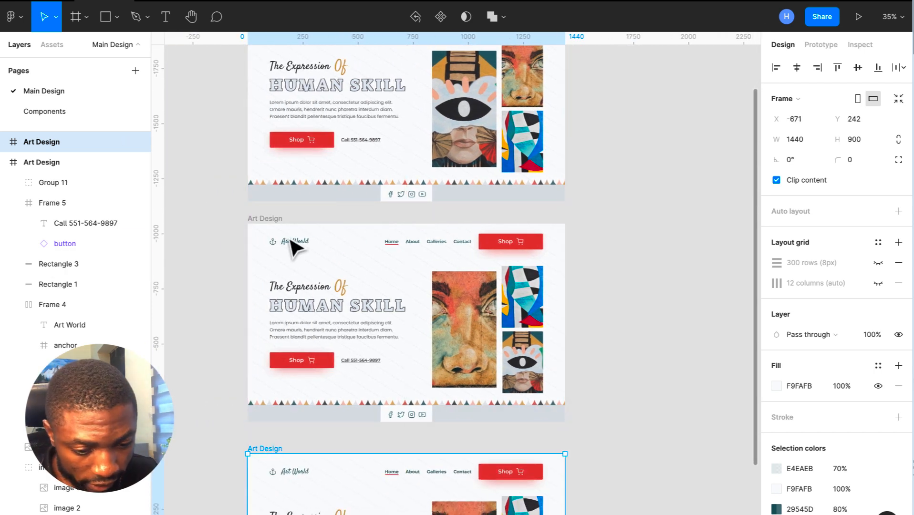
{"action": "scroll", "coordinate": [408, 478], "scroll_direction": "down", "scroll_amount": 3}
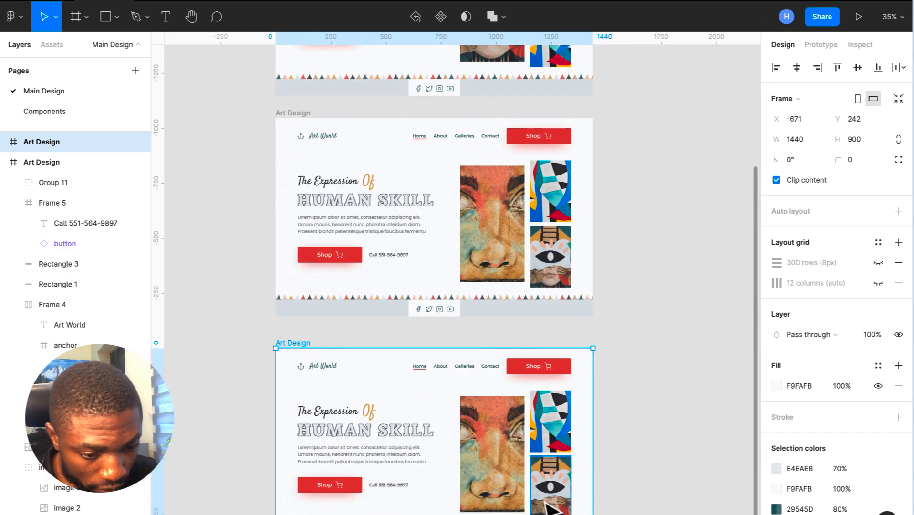
{"action": "scroll", "coordinate": [549, 506], "scroll_direction": "down", "scroll_amount": 1}
{"action": "left_click", "coordinate": [558, 465]}
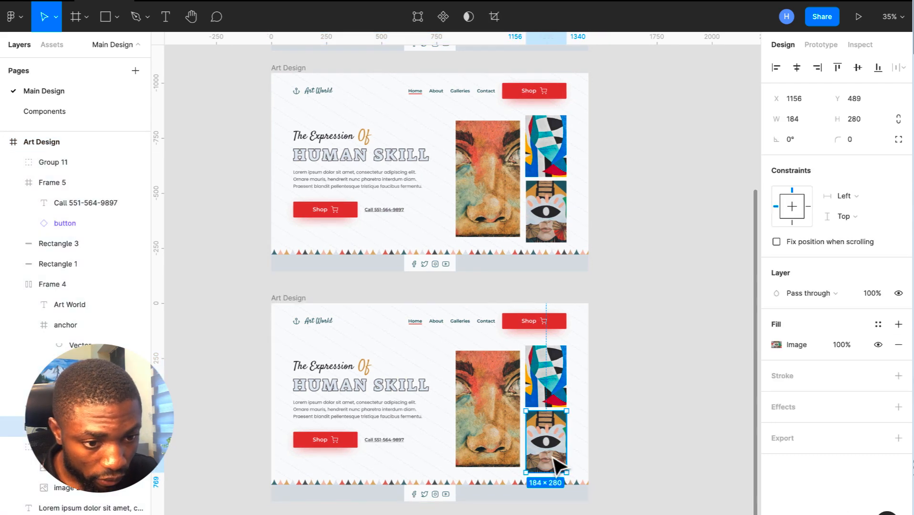
{"action": "scroll", "coordinate": [554, 459], "scroll_direction": "down", "scroll_amount": 3}
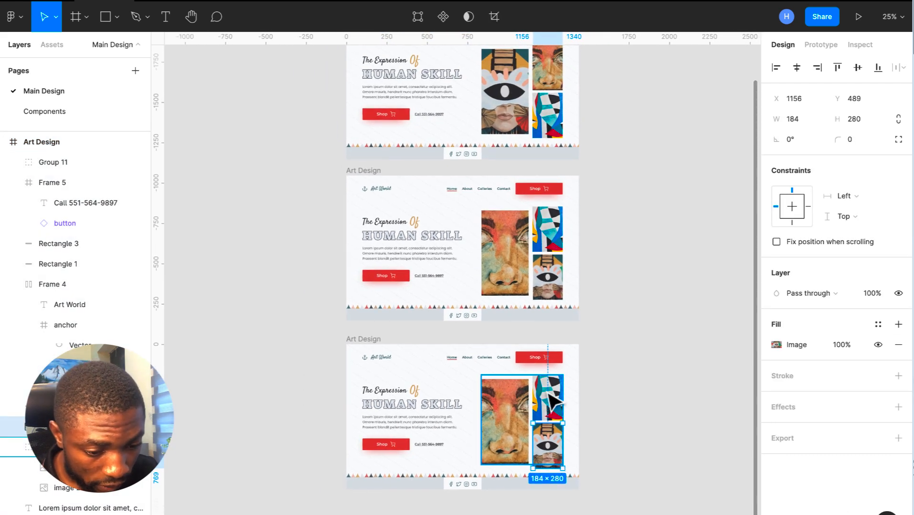
{"action": "scroll", "coordinate": [558, 466], "scroll_direction": "up", "scroll_amount": 5}
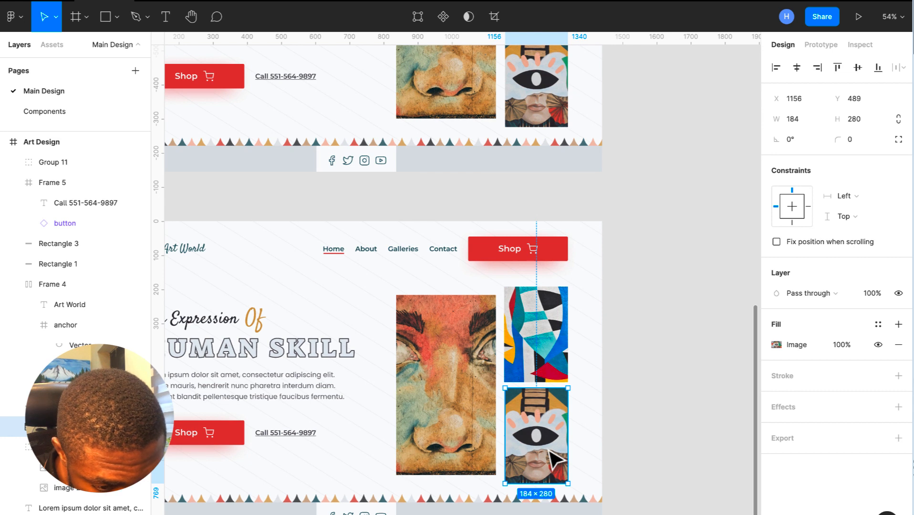
{"action": "left_click_drag", "start_coordinate": [549, 446], "coordinate": [567, 358]}
- Move the abstract artwork into the left slot and the face artwork down to the bottom right
{"action": "left_click", "coordinate": [487, 329], "text": "shift"}
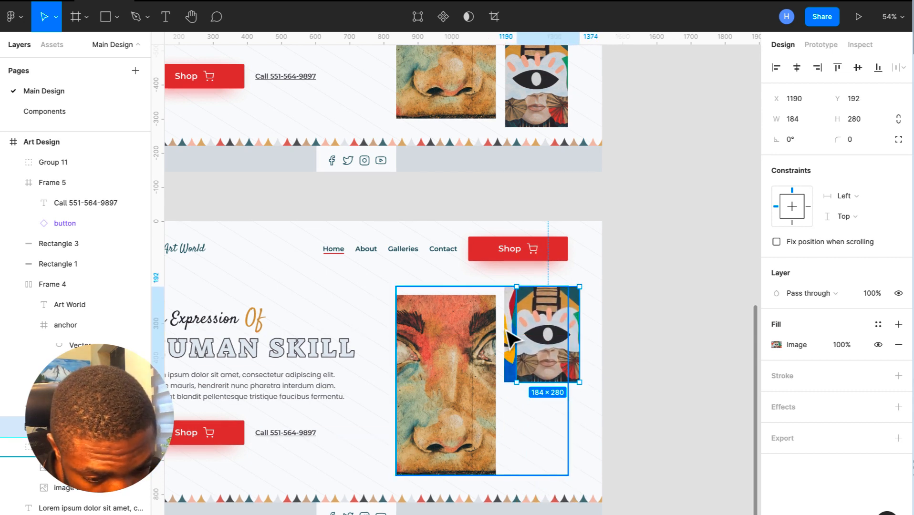
{"action": "key", "text": "ctrl+g"}
{"action": "double_click", "coordinate": [512, 331]}
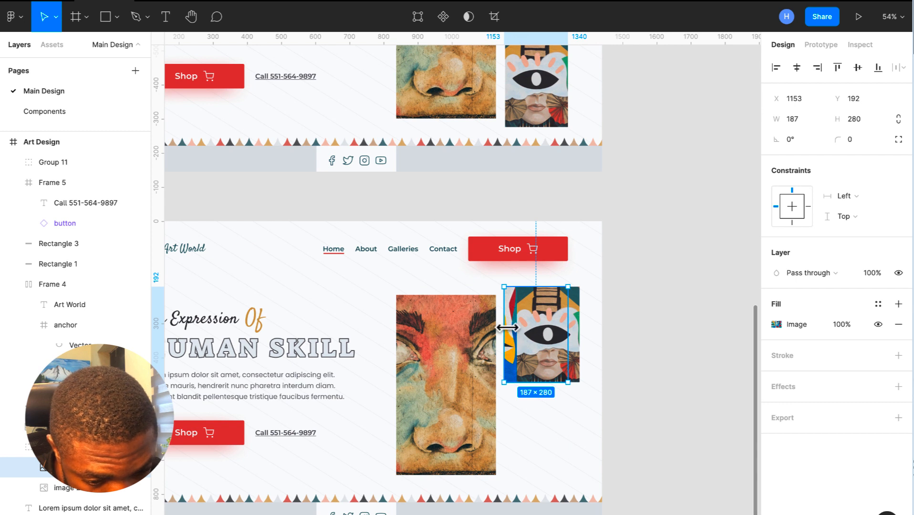
{"action": "left_click_drag", "start_coordinate": [517, 342], "coordinate": [422, 354]}
{"action": "left_click", "coordinate": [434, 442]}
{"action": "left_click_drag", "start_coordinate": [435, 443], "coordinate": [577, 514]}
{"action": "scroll", "coordinate": [432, 323], "scroll_direction": "down", "scroll_amount": 5}
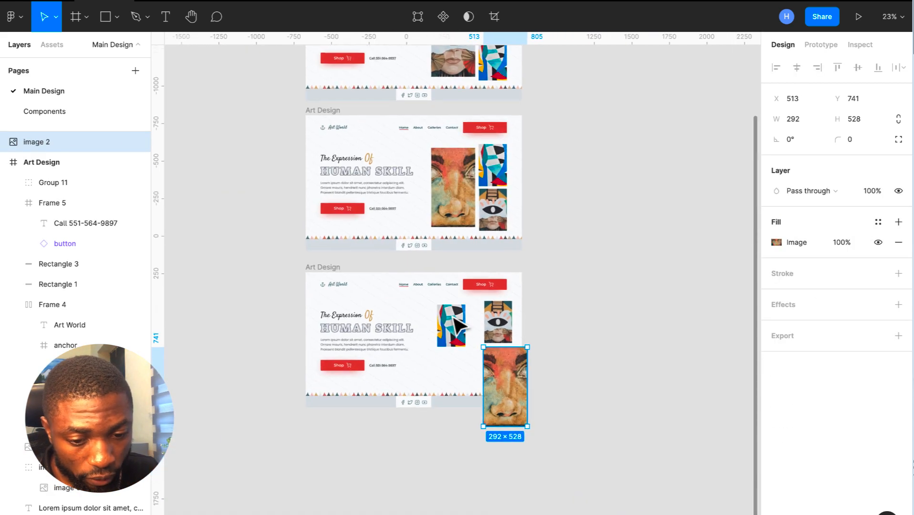
{"action": "left_click", "coordinate": [266, 252]}
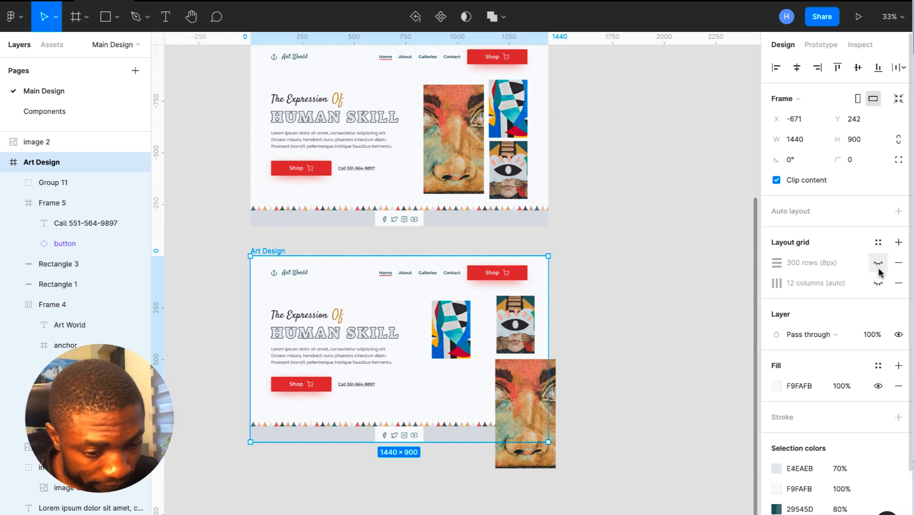
- With the frame's grids showing, resize the abstract artwork to 292 wide and 528 tall
{"action": "left_click", "coordinate": [879, 262]}
{"action": "left_click", "coordinate": [879, 283]}
{"action": "left_click", "coordinate": [449, 309]}
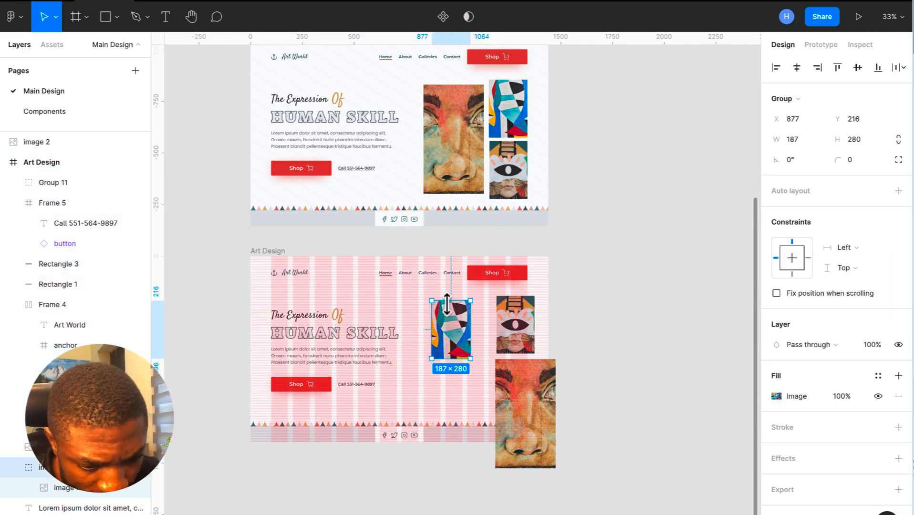
{"action": "scroll", "coordinate": [449, 309], "scroll_direction": "up", "scroll_amount": 5}
{"action": "scroll", "coordinate": [449, 308], "scroll_direction": "up", "scroll_amount": 1}
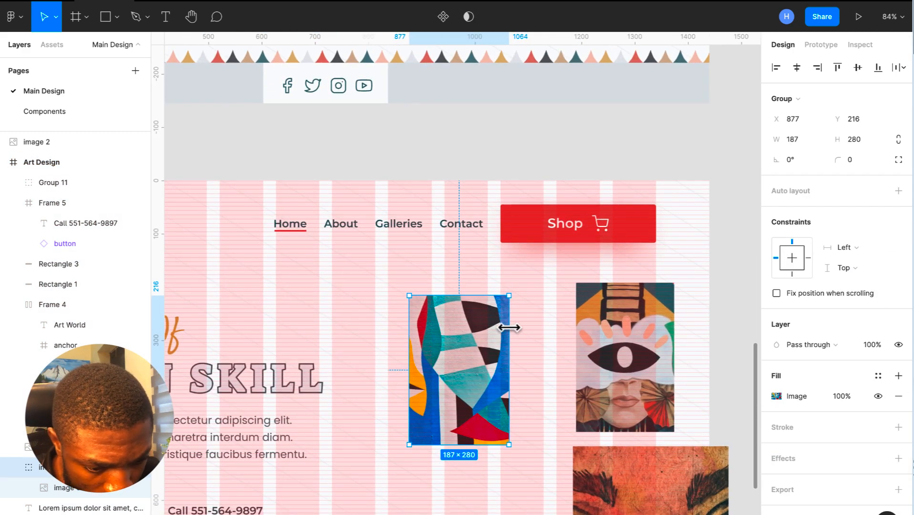
{"action": "left_click_drag", "start_coordinate": [509, 328], "coordinate": [545, 329]}
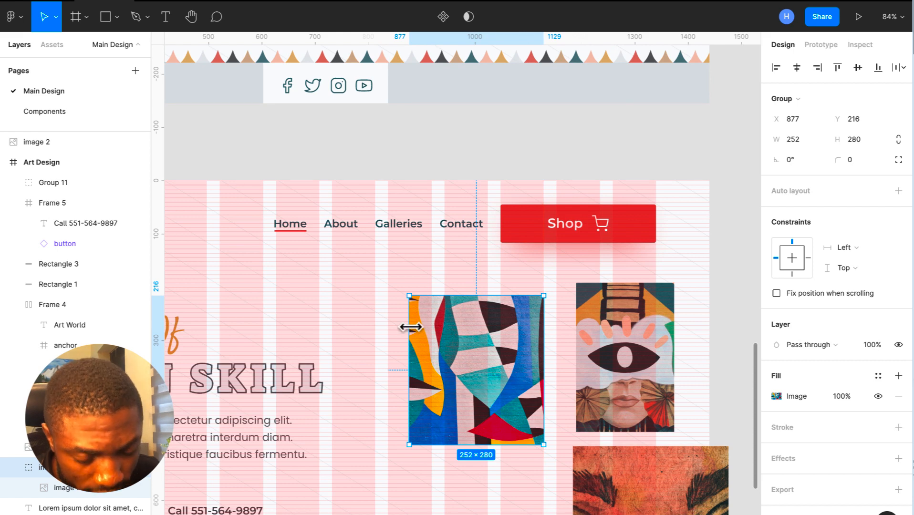
{"action": "left_click_drag", "start_coordinate": [411, 327], "coordinate": [385, 328]}
{"action": "scroll", "coordinate": [385, 328], "scroll_direction": "down", "scroll_amount": 5}
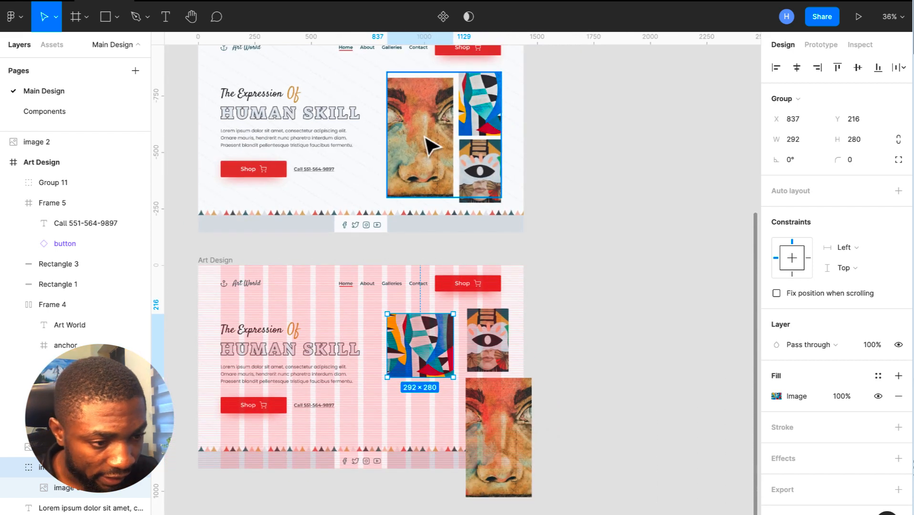
{"action": "left_click", "coordinate": [435, 149]}
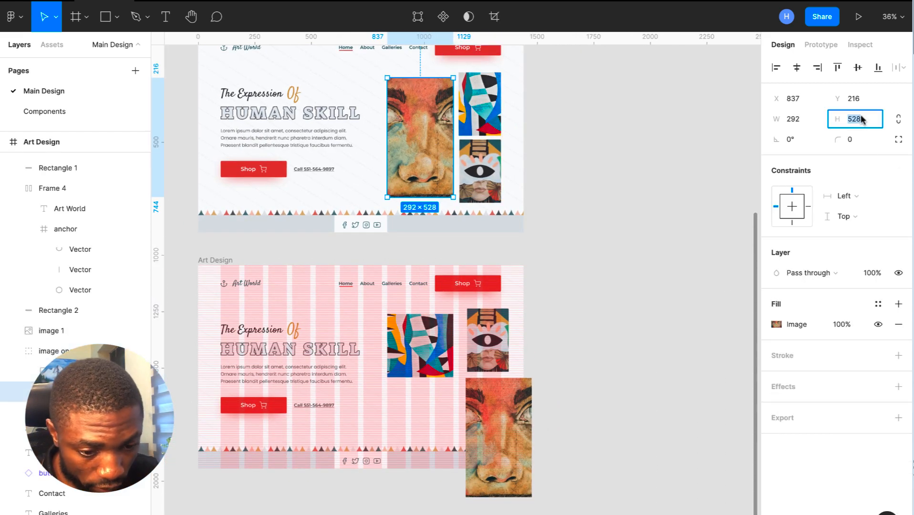
{"action": "left_click", "coordinate": [412, 357]}
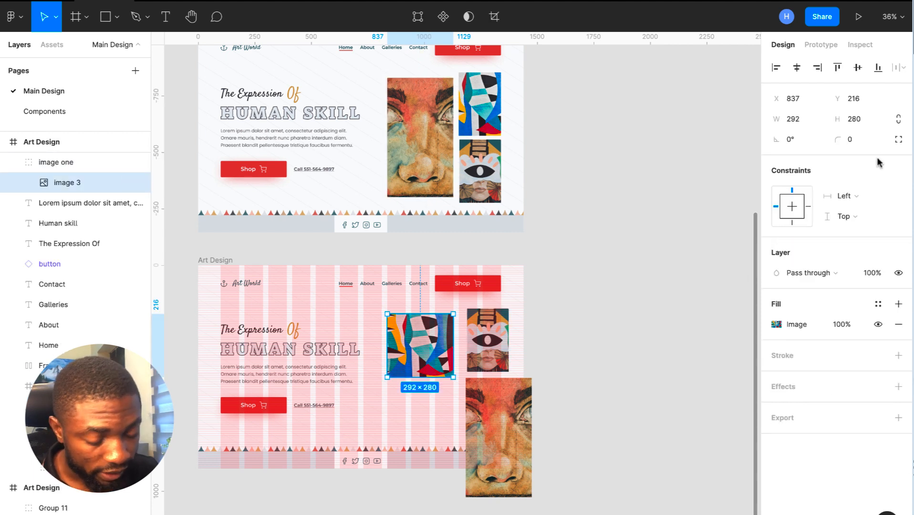
{"action": "type", "text": "528"}
{"action": "key", "text": "Return"}
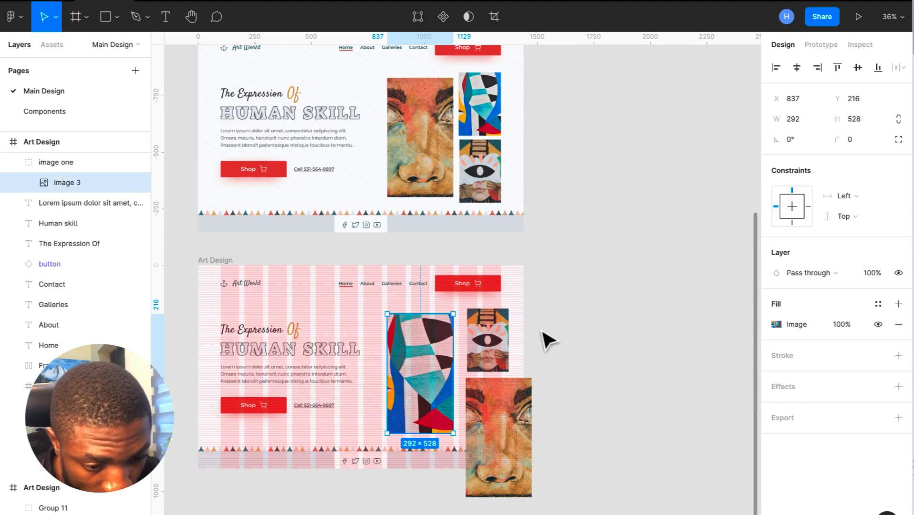
- Make the face artwork 280 tall and shift the eye artwork slightly left into line
{"action": "left_click", "coordinate": [505, 420]}
{"action": "left_click", "coordinate": [496, 184]}
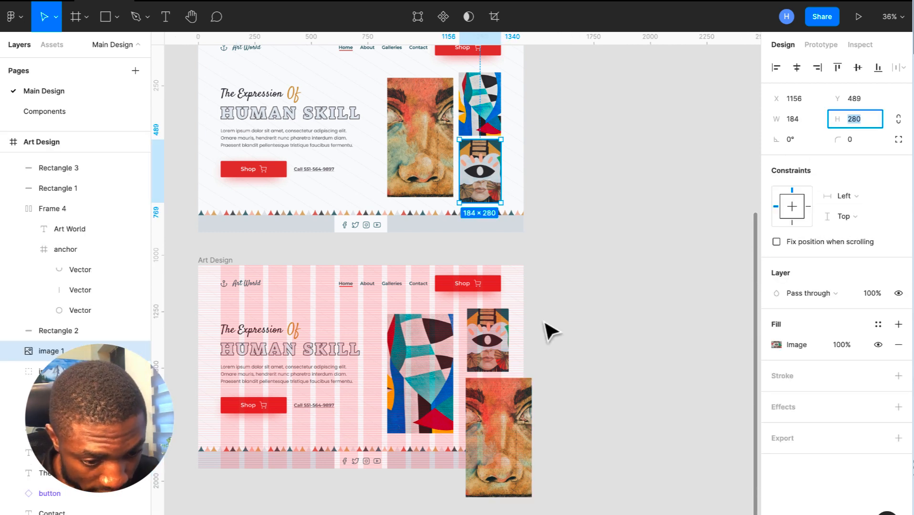
{"action": "left_click", "coordinate": [486, 417]}
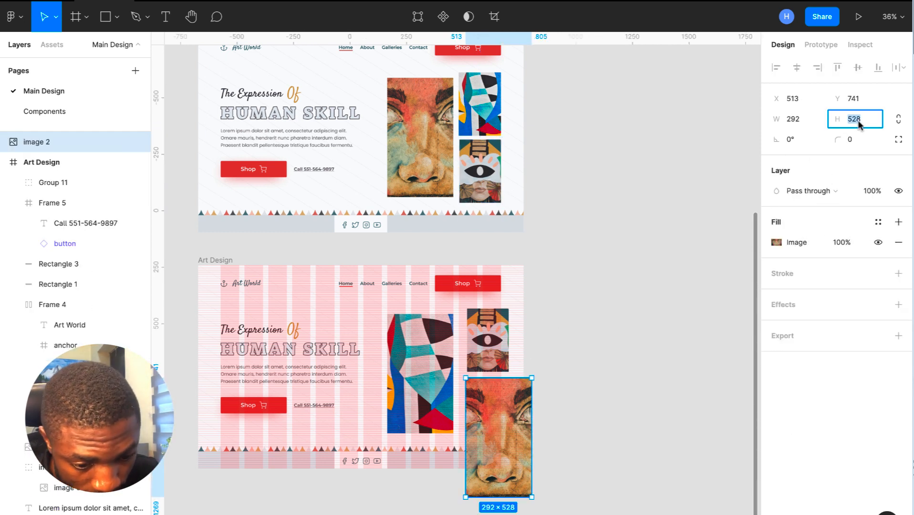
{"action": "type", "text": "280"}
{"action": "key", "text": "Return"}
{"action": "scroll", "coordinate": [466, 449], "scroll_direction": "up", "scroll_amount": 5}
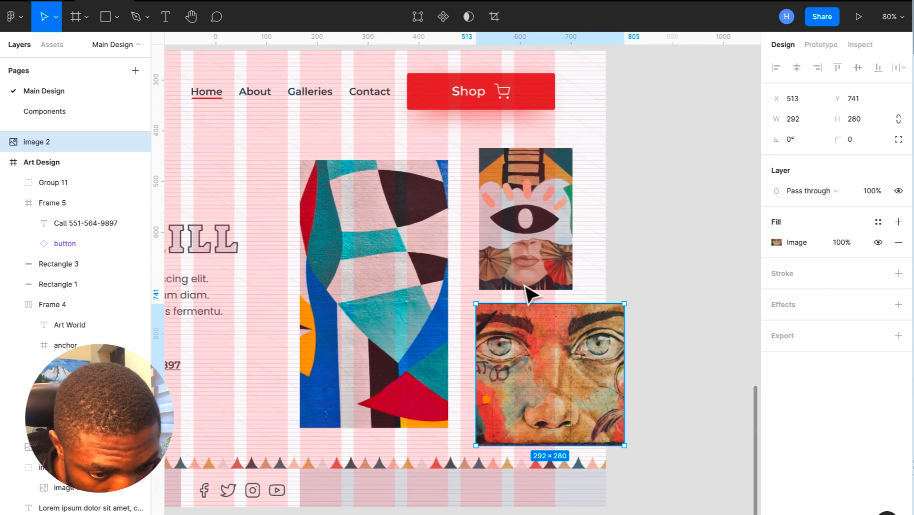
{"action": "left_click", "coordinate": [542, 232]}
{"action": "left_click_drag", "start_coordinate": [534, 226], "coordinate": [522, 229]}
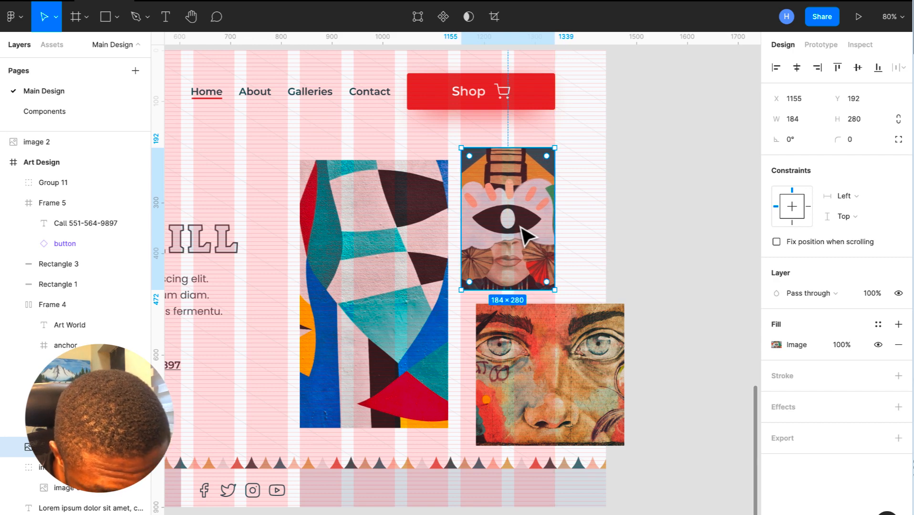
- Move the face artwork under the eye artwork, narrow it to 187 wide, and nudge it up
{"action": "left_click", "coordinate": [578, 349]}
{"action": "mouse_move", "coordinate": [577, 349]}
{"action": "left_mouse_down"}
{"action": "mouse_move", "coordinate": [556, 351]}
{"action": "mouse_move", "coordinate": [562, 345]}
{"action": "left_mouse_up"}
{"action": "scroll", "coordinate": [563, 346], "scroll_direction": "up", "scroll_amount": 3}
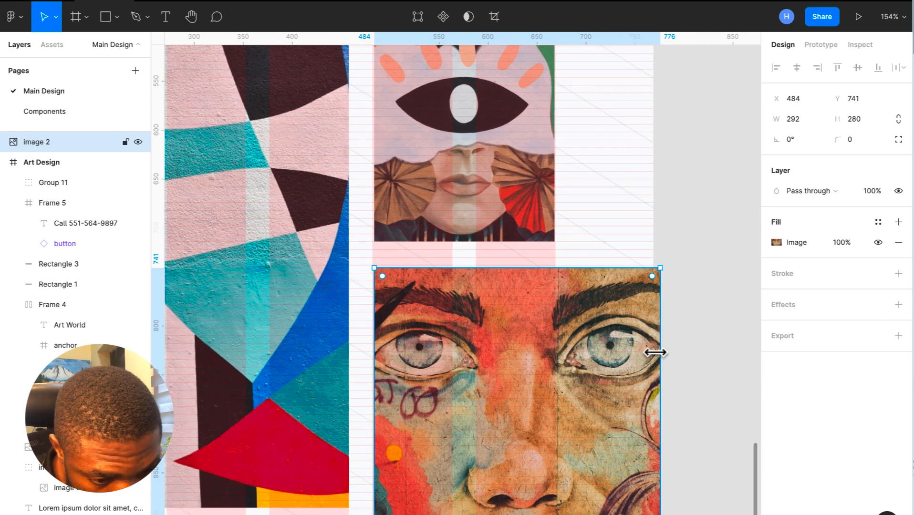
{"action": "left_click_drag", "start_coordinate": [656, 353], "coordinate": [556, 349]}
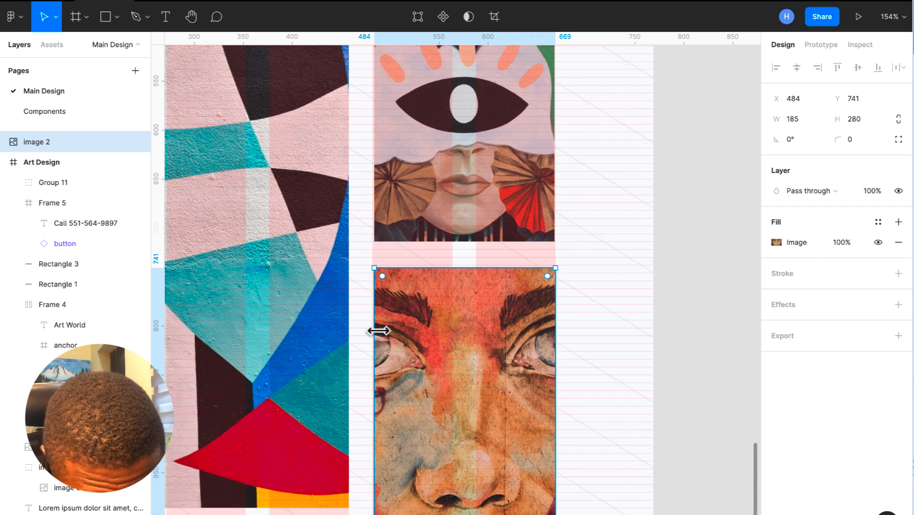
{"action": "mouse_move", "coordinate": [373, 331]}
{"action": "left_mouse_down"}
{"action": "mouse_move", "coordinate": [362, 330]}
{"action": "mouse_move", "coordinate": [371, 334]}
{"action": "left_mouse_up"}
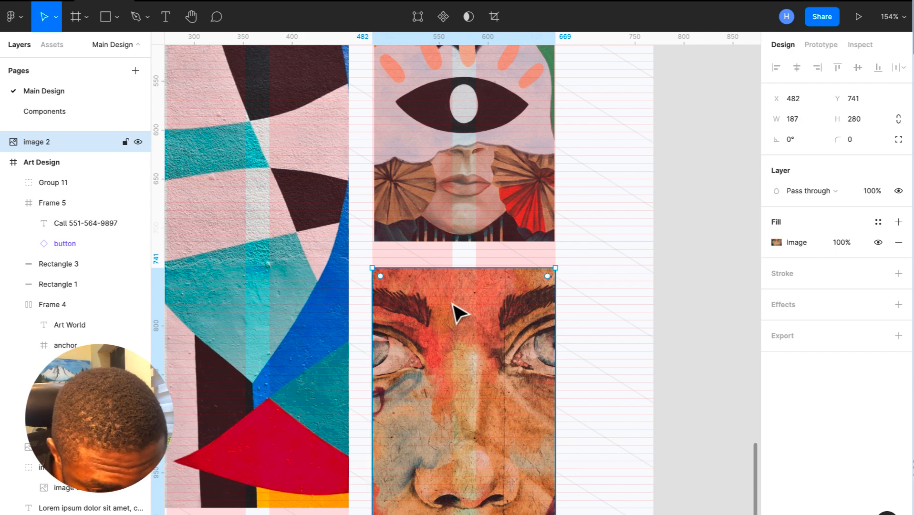
{"action": "key", "text": "Up"}
{"action": "key", "text": "Up"}
{"action": "key", "text": "Up"}
{"action": "key", "text": "Up"}
{"action": "key", "text": "Up"}
{"action": "key", "text": "Up"}
{"action": "key", "text": "Up"}
{"action": "key", "text": "Up"}
{"action": "key", "text": "Up"}
{"action": "key", "text": "Up"}
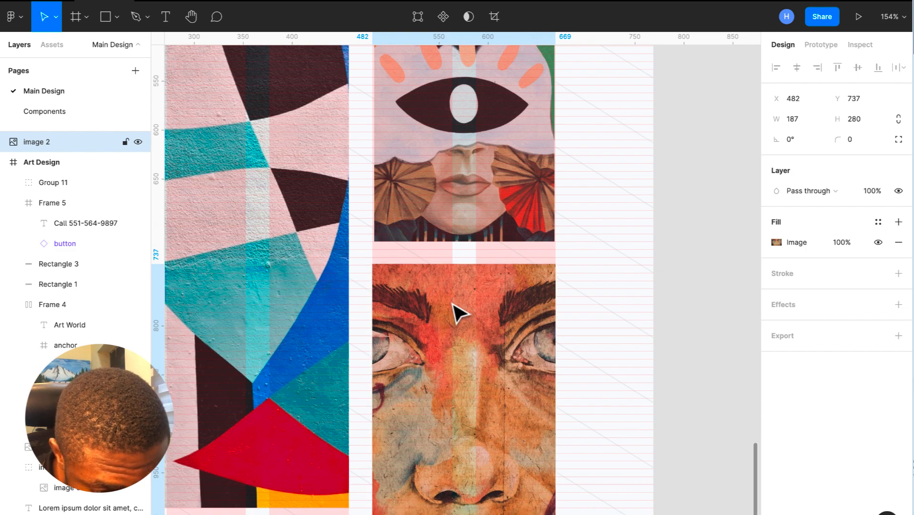
{"action": "key", "text": "Up"}
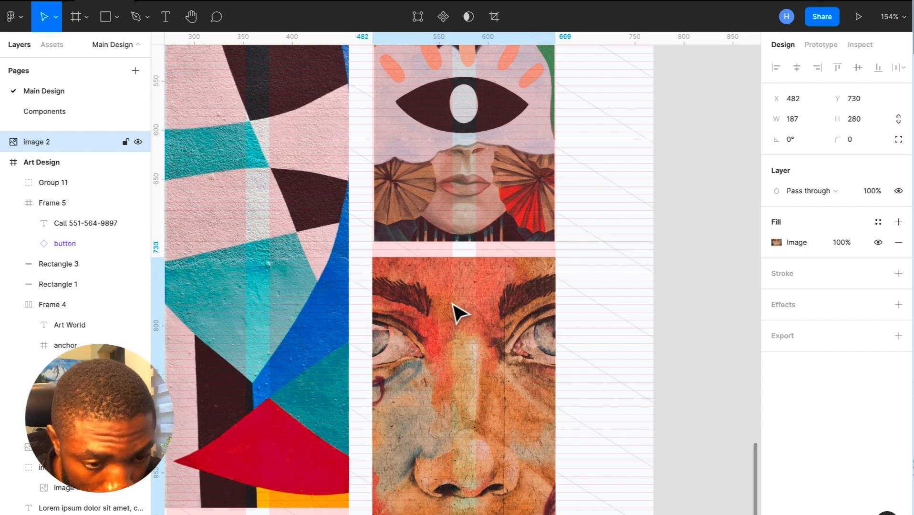
{"action": "scroll", "coordinate": [476, 267], "scroll_direction": "up", "scroll_amount": 12}
{"action": "scroll", "coordinate": [480, 273], "scroll_direction": "up", "scroll_amount": 10}
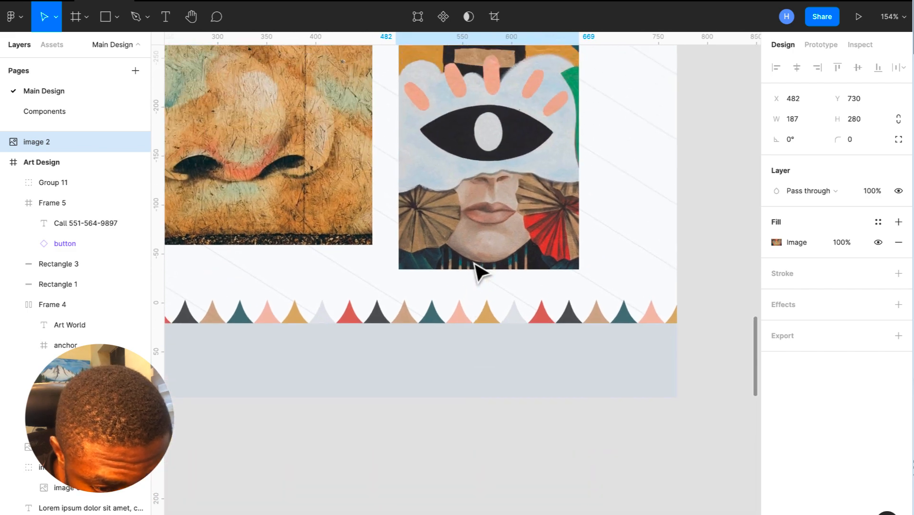
{"action": "scroll", "coordinate": [476, 269], "scroll_direction": "down", "scroll_amount": 8}
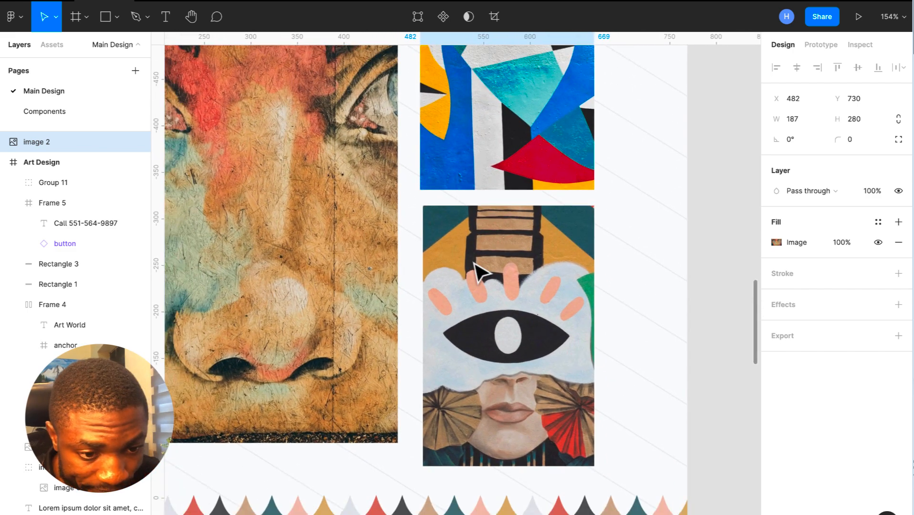
{"action": "scroll", "coordinate": [478, 272], "scroll_direction": "up", "scroll_amount": 5}
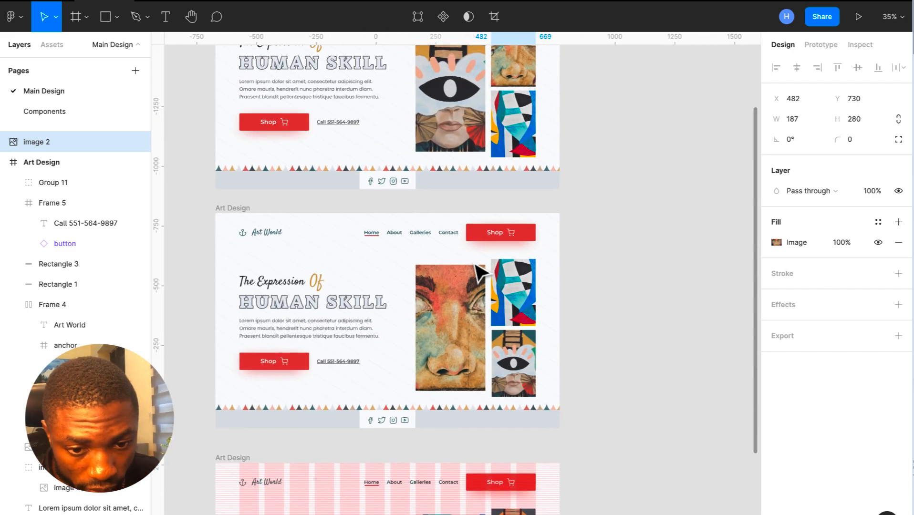
- Briefly show, then hide, the row and column grids on the top Art Design frame
{"action": "left_click", "coordinate": [239, 76]}
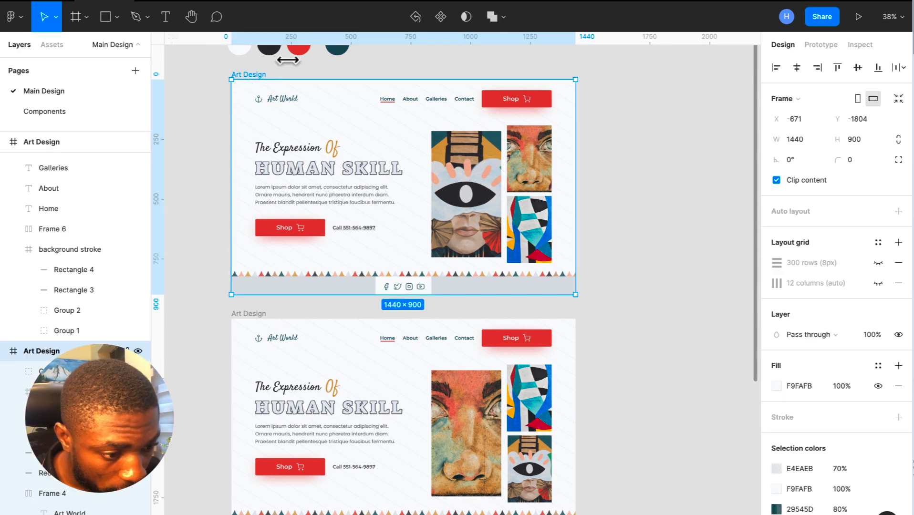
{"action": "left_click", "coordinate": [878, 284]}
{"action": "left_click", "coordinate": [879, 264]}
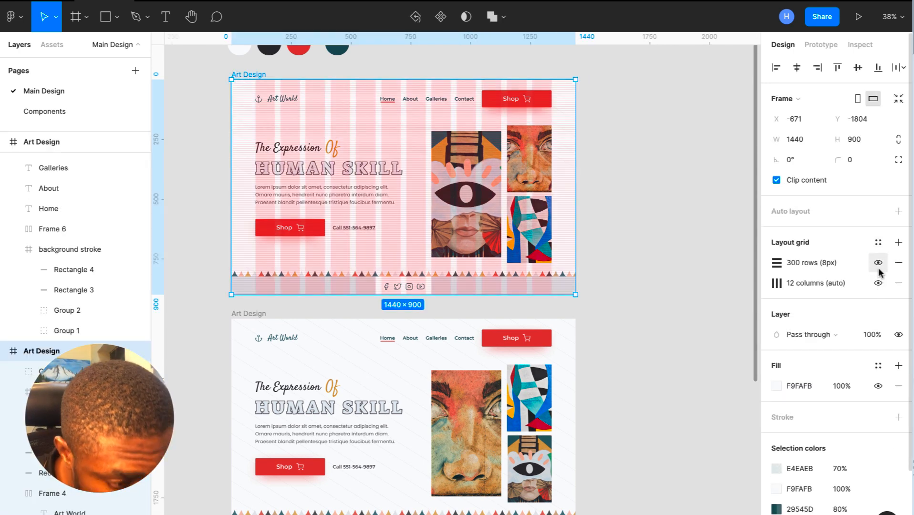
{"action": "left_click", "coordinate": [879, 268]}
{"action": "left_click", "coordinate": [878, 284]}
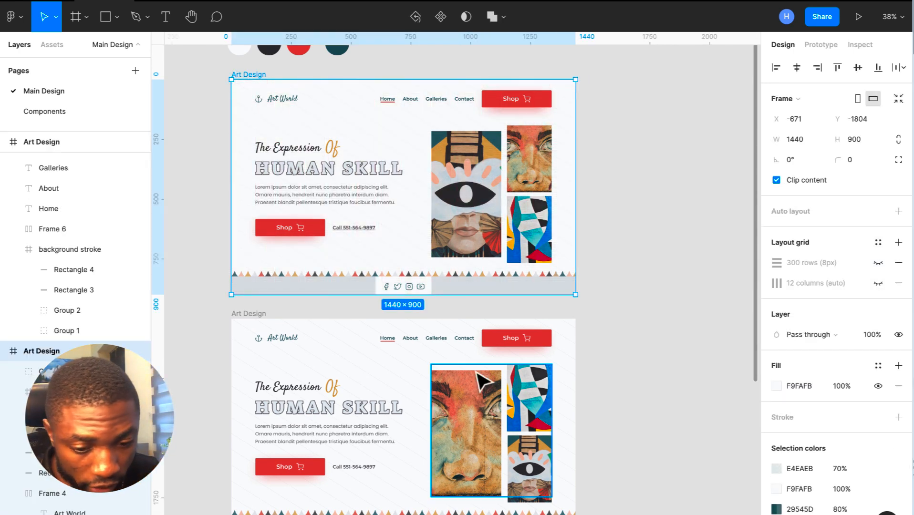
- Show the 12-column grid on the second Art Design frame and select its small eye mural
{"action": "left_click", "coordinate": [244, 315]}
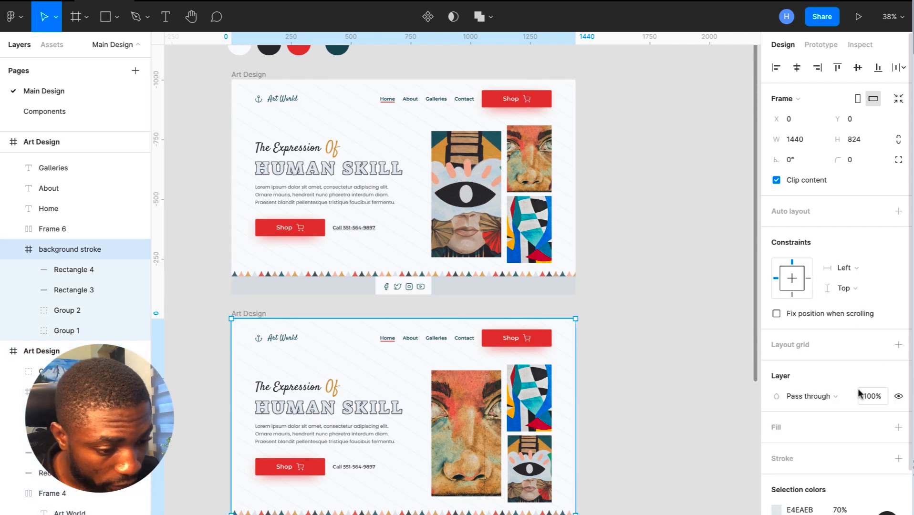
{"action": "scroll", "coordinate": [859, 393], "scroll_direction": "down", "scroll_amount": 1}
{"action": "scroll", "coordinate": [859, 393], "scroll_direction": "up", "scroll_amount": 1}
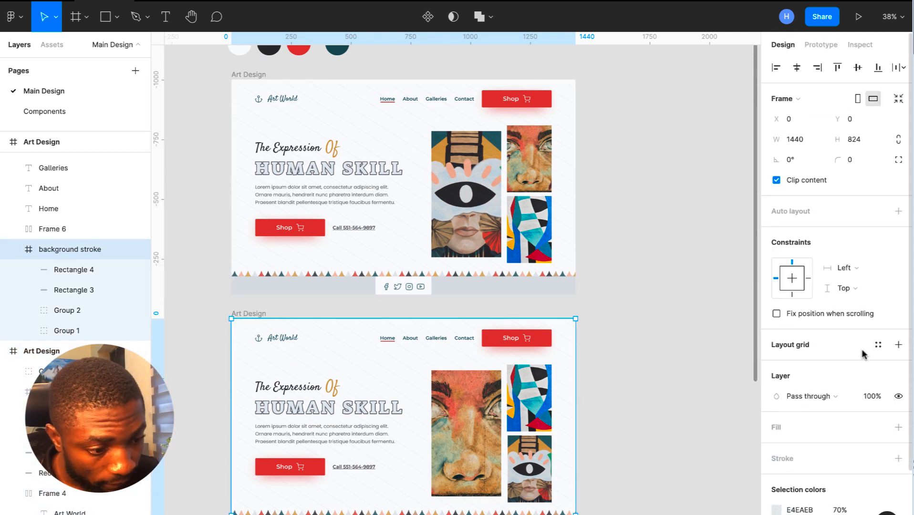
{"action": "scroll", "coordinate": [863, 353], "scroll_direction": "down", "scroll_amount": 2}
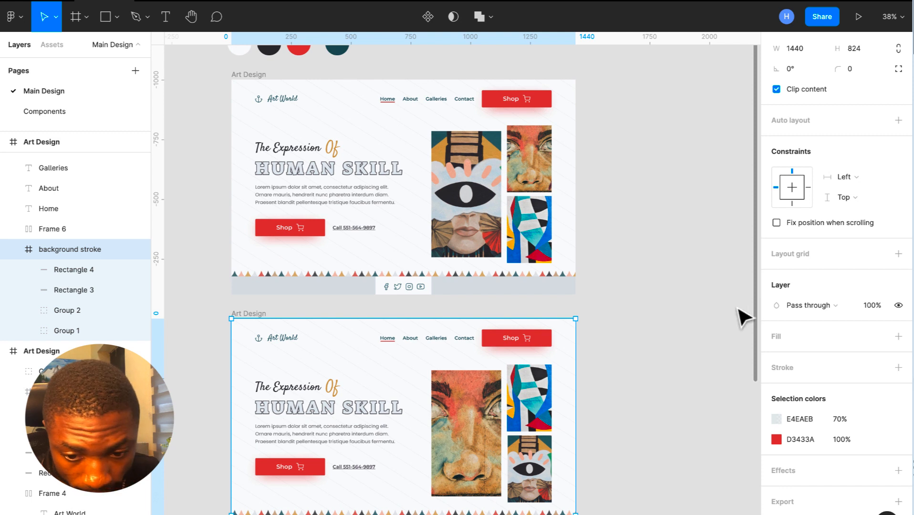
{"action": "left_click", "coordinate": [257, 315]}
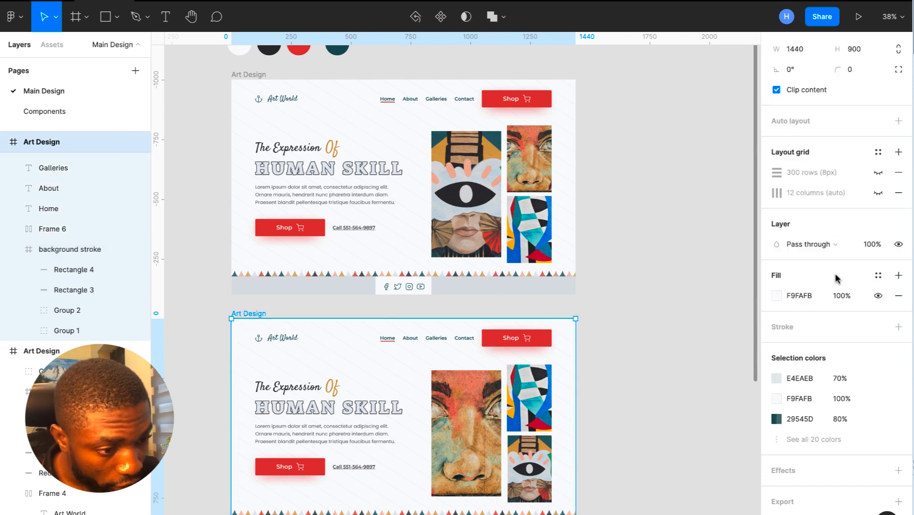
{"action": "left_click", "coordinate": [881, 192]}
{"action": "scroll", "coordinate": [507, 419], "scroll_direction": "up", "scroll_amount": 6}
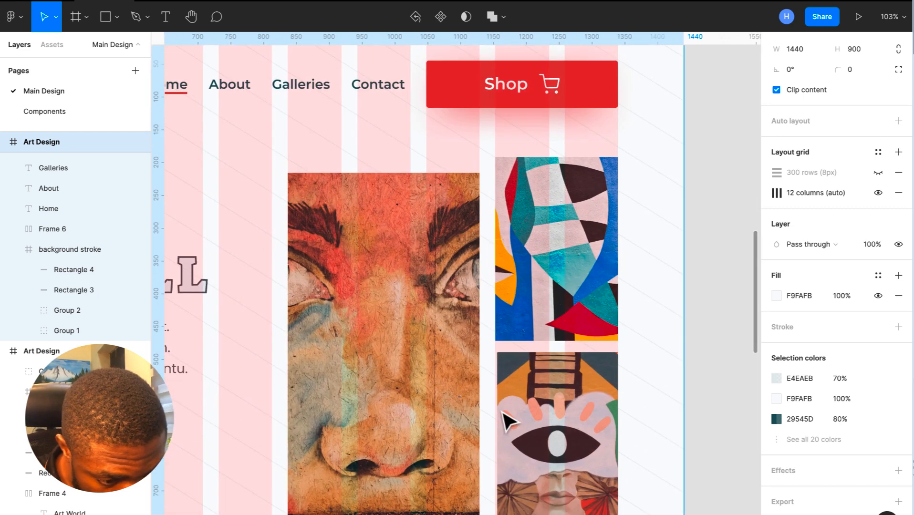
{"action": "scroll", "coordinate": [503, 412], "scroll_direction": "up", "scroll_amount": 3}
{"action": "double_click", "coordinate": [506, 403]}
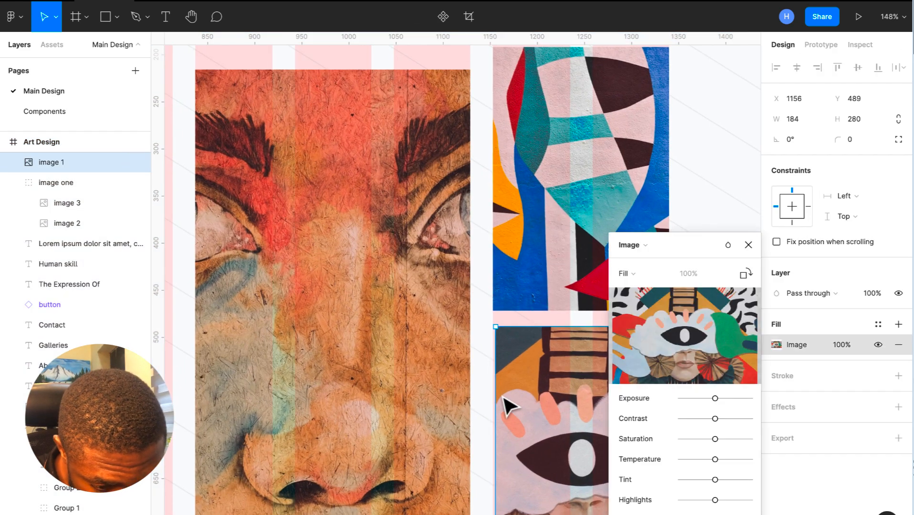
- Stretch both eye murals' left edges to the column line at X 1153, making them 187 and 186 wide
{"action": "left_click", "coordinate": [499, 403]}
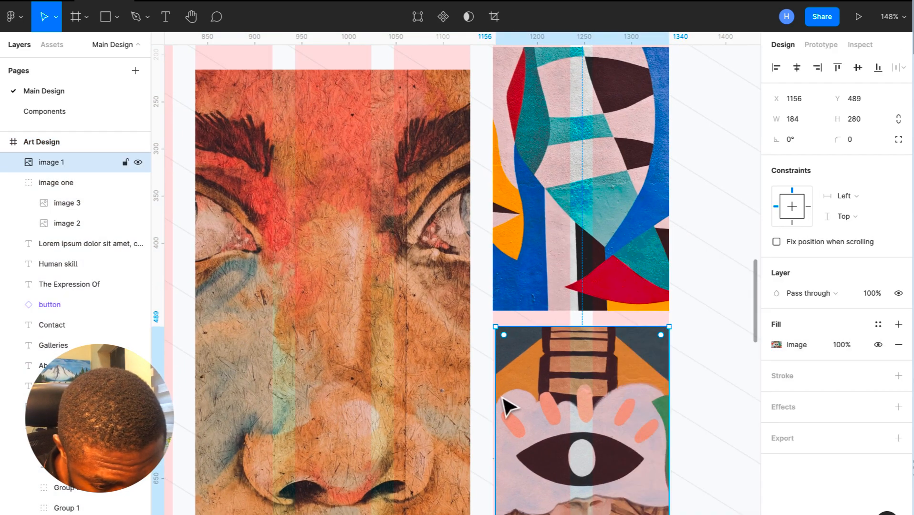
{"action": "left_click_drag", "start_coordinate": [495, 395], "coordinate": [492, 396]}
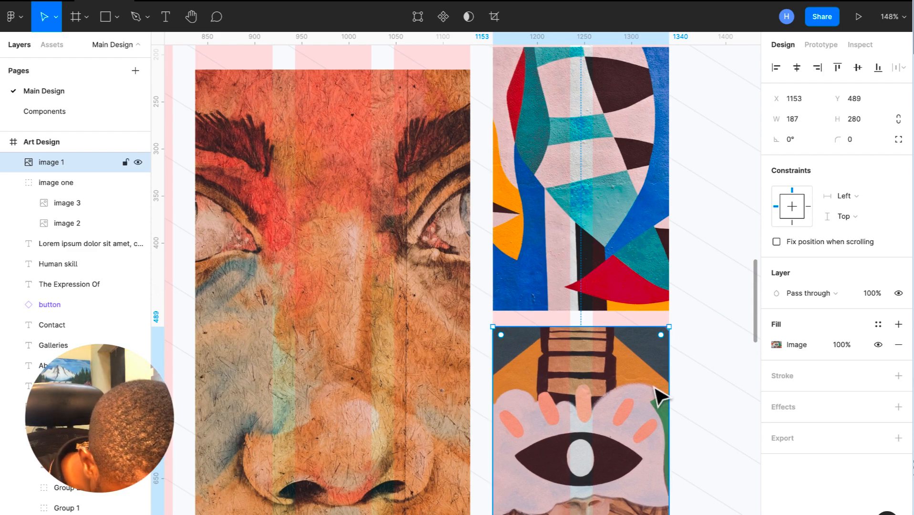
{"action": "scroll", "coordinate": [661, 395], "scroll_direction": "up", "scroll_amount": 5}
{"action": "scroll", "coordinate": [661, 395], "scroll_direction": "down", "scroll_amount": 6}
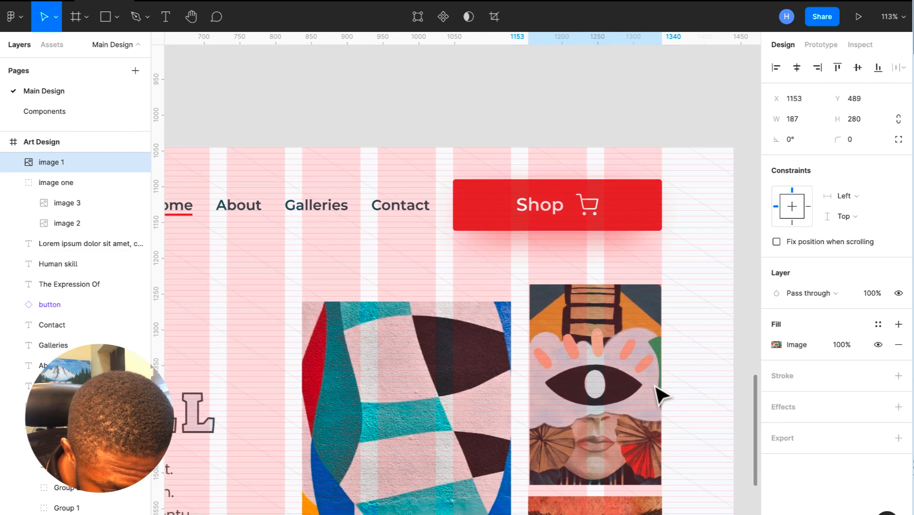
{"action": "scroll", "coordinate": [608, 380], "scroll_direction": "up", "scroll_amount": 4}
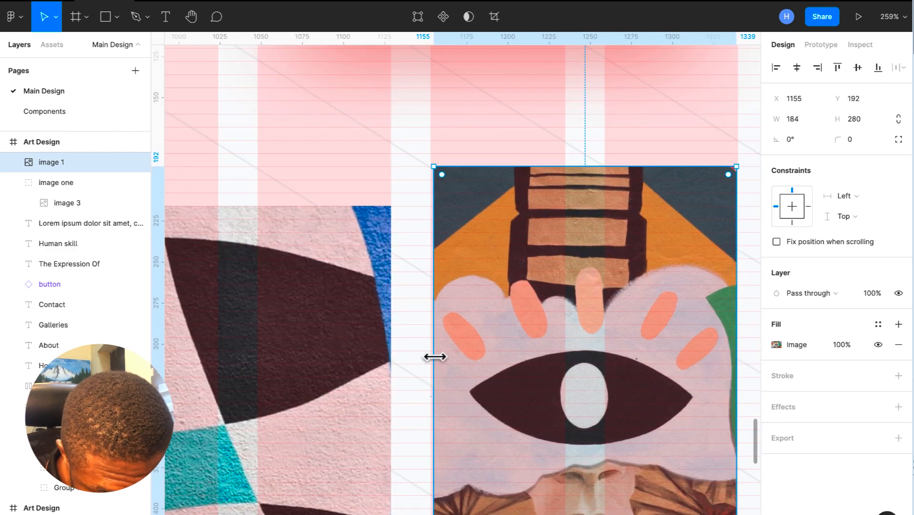
{"action": "left_click_drag", "start_coordinate": [434, 356], "coordinate": [431, 358]}
{"action": "scroll", "coordinate": [431, 358], "scroll_direction": "down", "scroll_amount": 5}
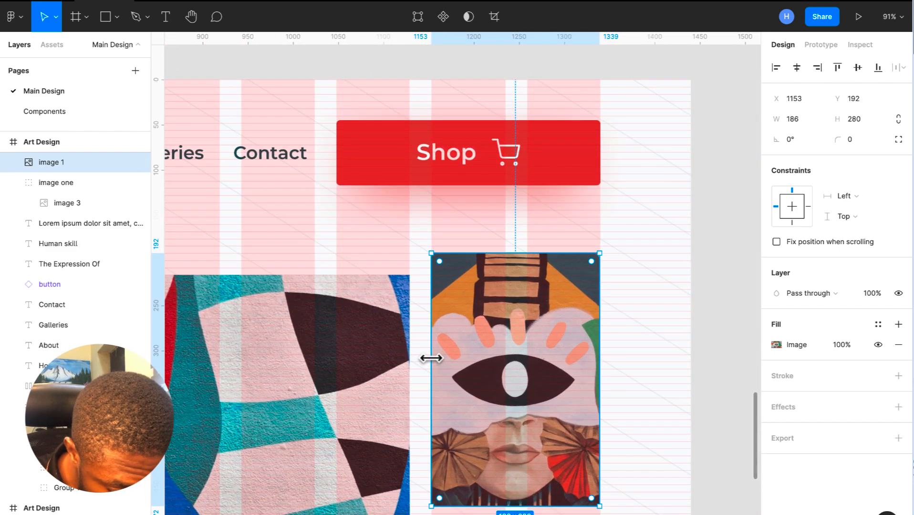
{"action": "scroll", "coordinate": [556, 403], "scroll_direction": "down", "scroll_amount": 6}
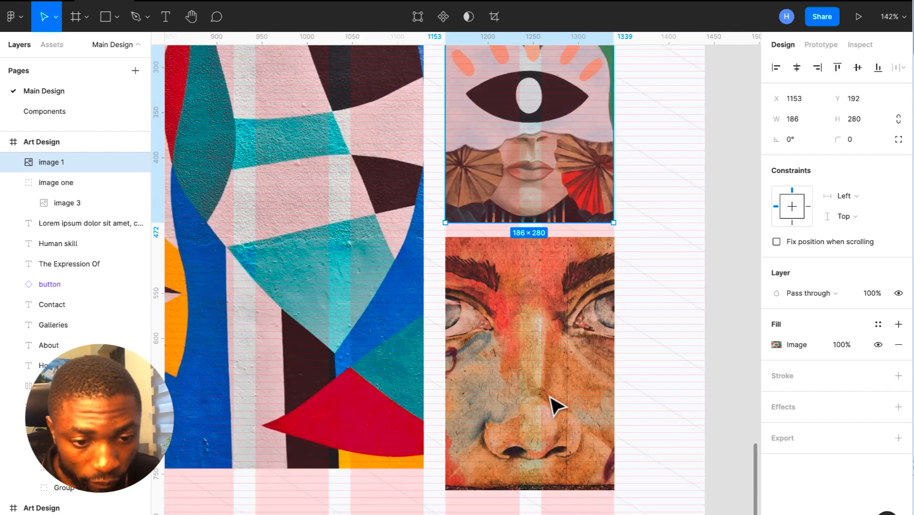
{"action": "scroll", "coordinate": [556, 403], "scroll_direction": "down", "scroll_amount": 8}
{"action": "scroll", "coordinate": [553, 408], "scroll_direction": "up", "scroll_amount": 2}
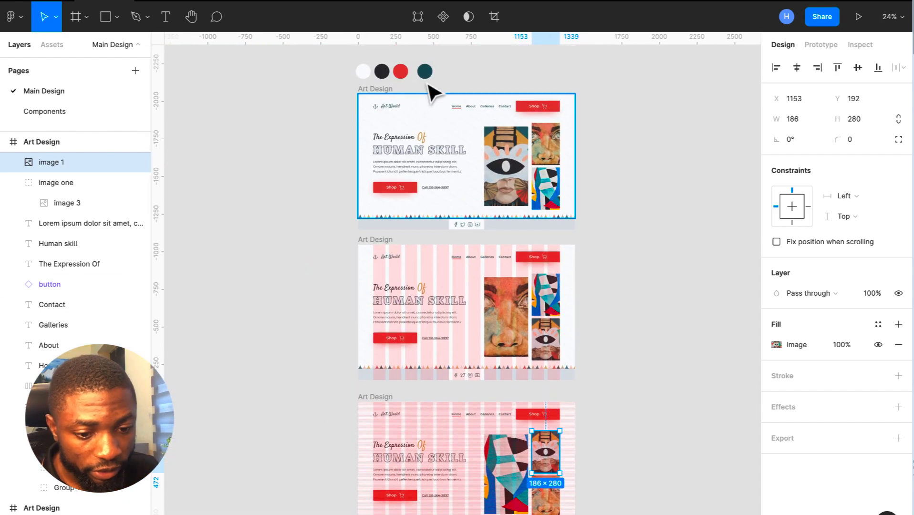
- Hide the row and column layout grids on the second and third Art Design frames
{"action": "left_click", "coordinate": [385, 240]}
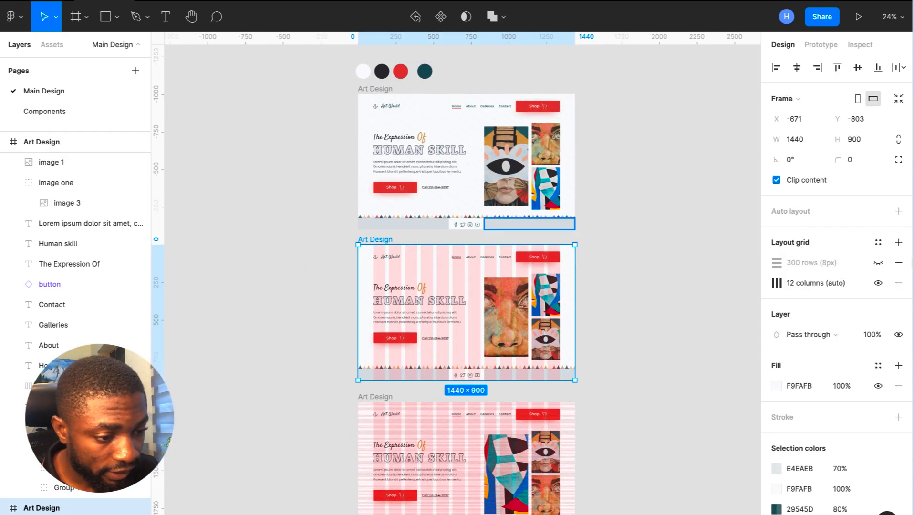
{"action": "left_click", "coordinate": [878, 283]}
{"action": "left_click", "coordinate": [378, 398]}
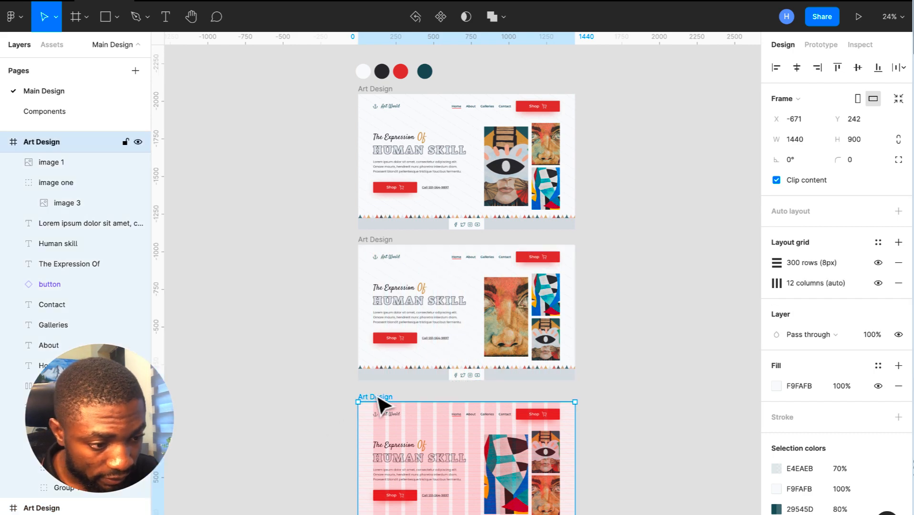
{"action": "left_click", "coordinate": [879, 263]}
{"action": "left_click", "coordinate": [878, 283]}
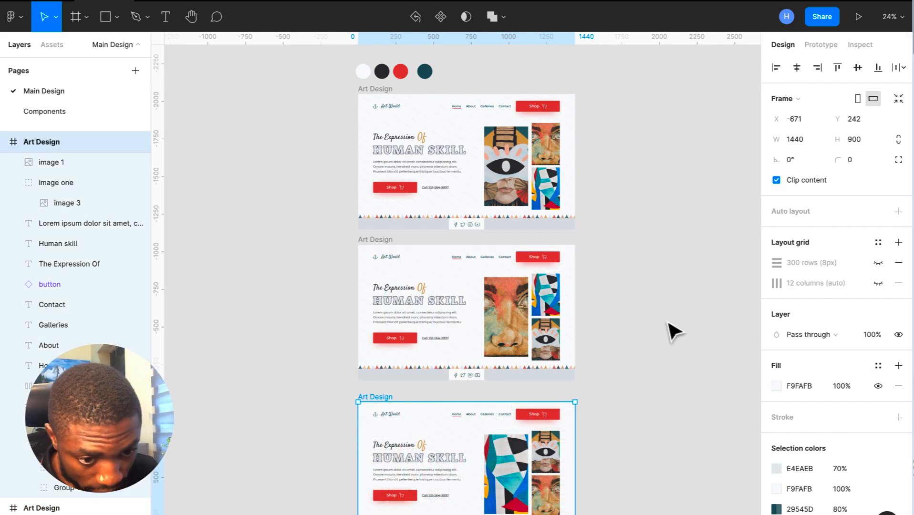
{"action": "left_click", "coordinate": [657, 341]}
{"action": "scroll", "coordinate": [658, 342], "scroll_direction": "down", "scroll_amount": 1}
{"action": "scroll", "coordinate": [652, 333], "scroll_direction": "up", "scroll_amount": 2}
{"action": "scroll", "coordinate": [652, 333], "scroll_direction": "up", "scroll_amount": 3}
{"action": "scroll", "coordinate": [653, 332], "scroll_direction": "up", "scroll_amount": 1}
{"action": "scroll", "coordinate": [657, 341], "scroll_direction": "up", "scroll_amount": 2}
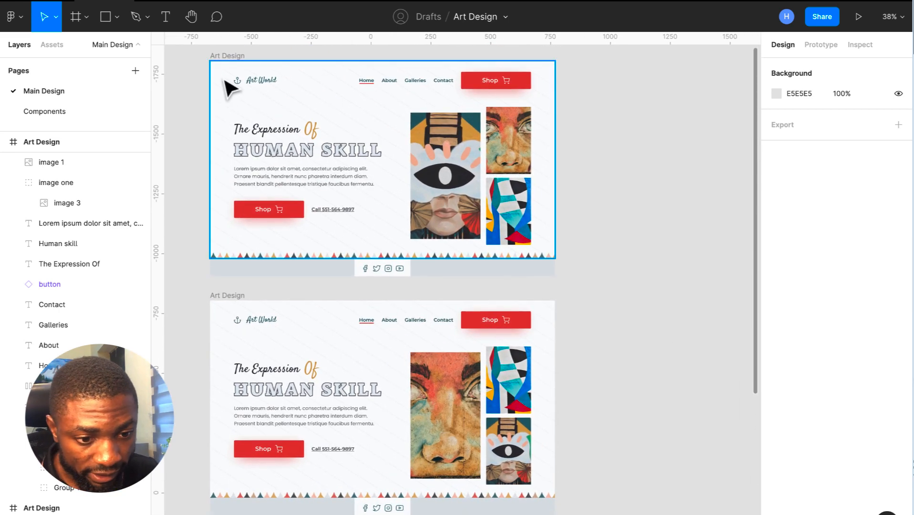
- Name the second hero frame Art Design 2
{"action": "left_click", "coordinate": [234, 59]}
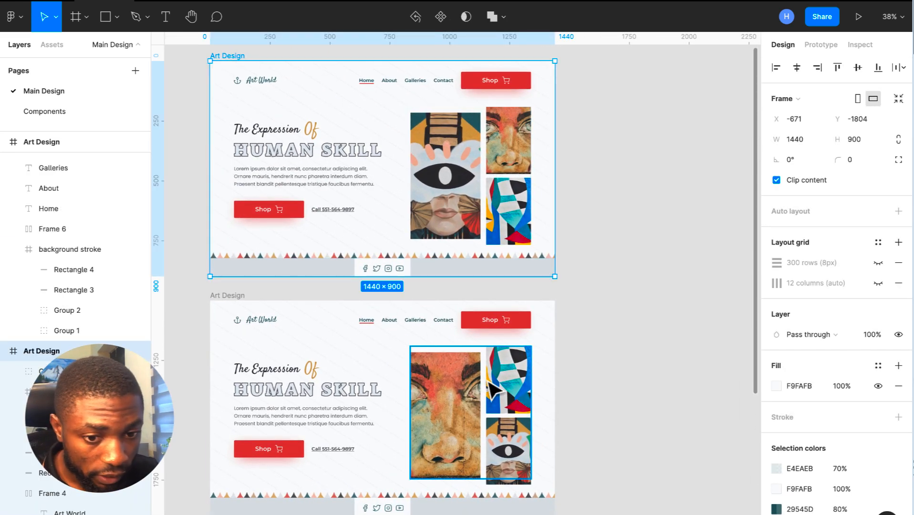
{"action": "scroll", "coordinate": [501, 232], "scroll_direction": "left", "scroll_amount": 3}
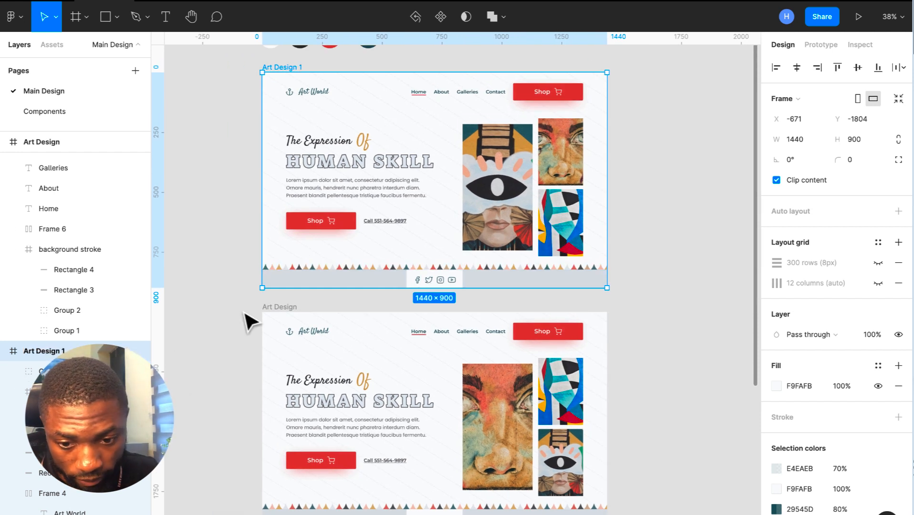
{"action": "left_click", "coordinate": [281, 310]}
{"action": "double_click", "coordinate": [72, 145]}
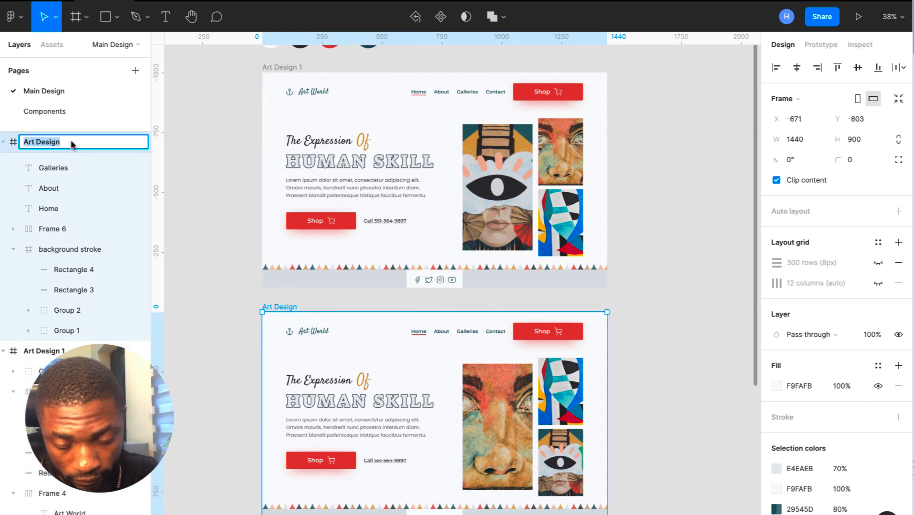
{"action": "key", "text": "Return"}
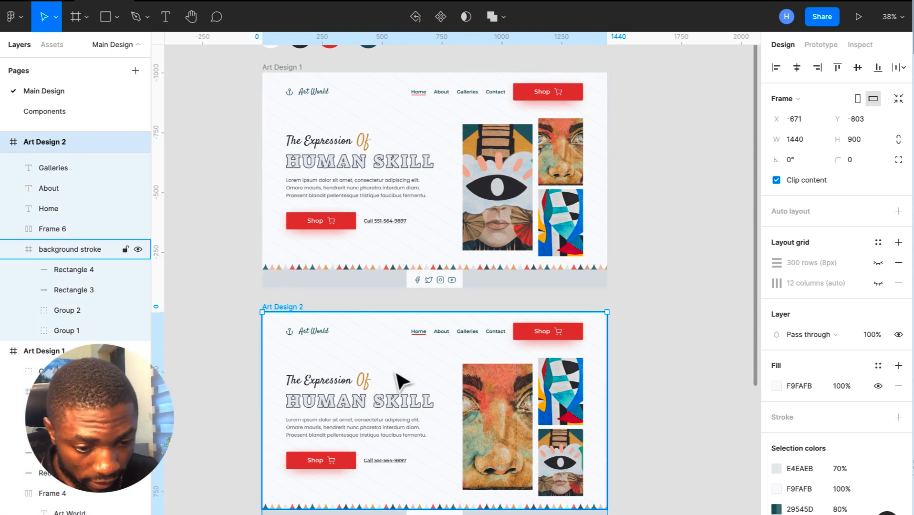
{"action": "scroll", "coordinate": [402, 379], "scroll_direction": "down", "scroll_amount": 3}
{"action": "scroll", "coordinate": [402, 380], "scroll_direction": "down", "scroll_amount": 3}
- Rename the third hero frame Art Design 3
{"action": "left_click", "coordinate": [372, 306]}
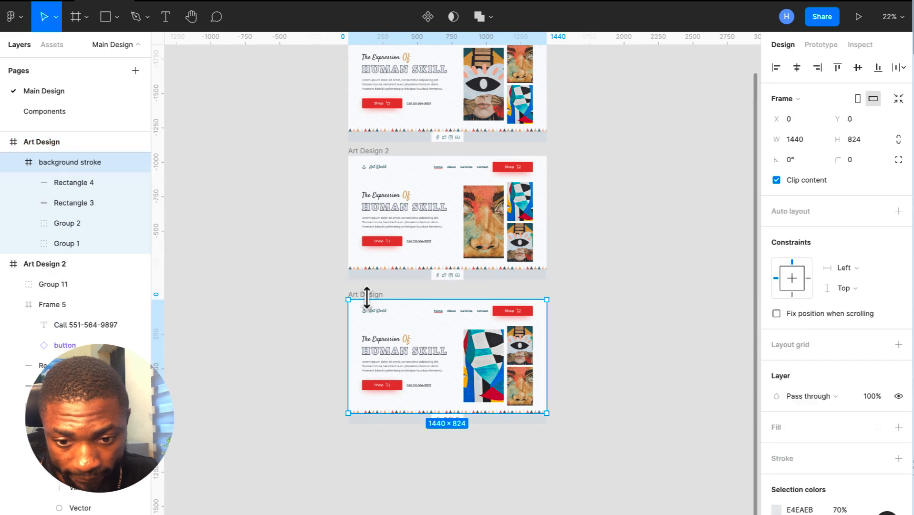
{"action": "left_click", "coordinate": [72, 142]}
{"action": "double_click", "coordinate": [69, 143]}
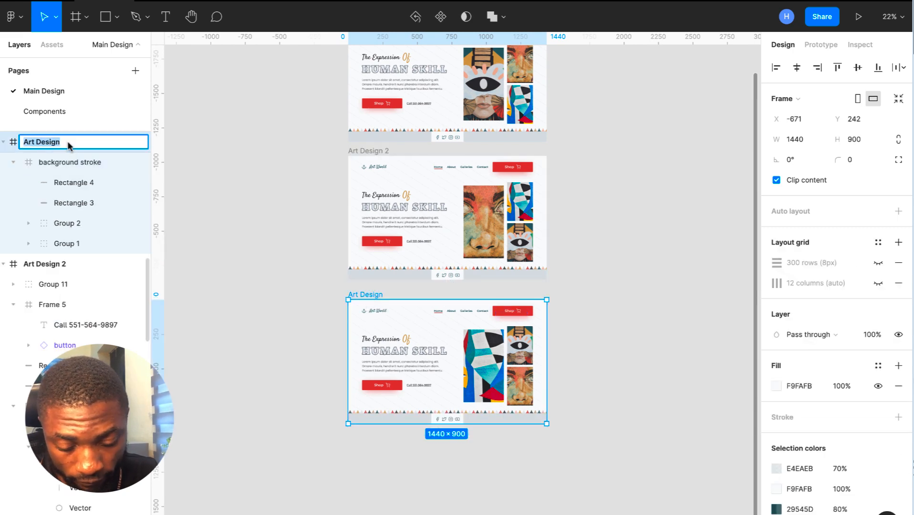
{"action": "type", "text": "Art Design 3"}
{"action": "key", "text": "Return"}
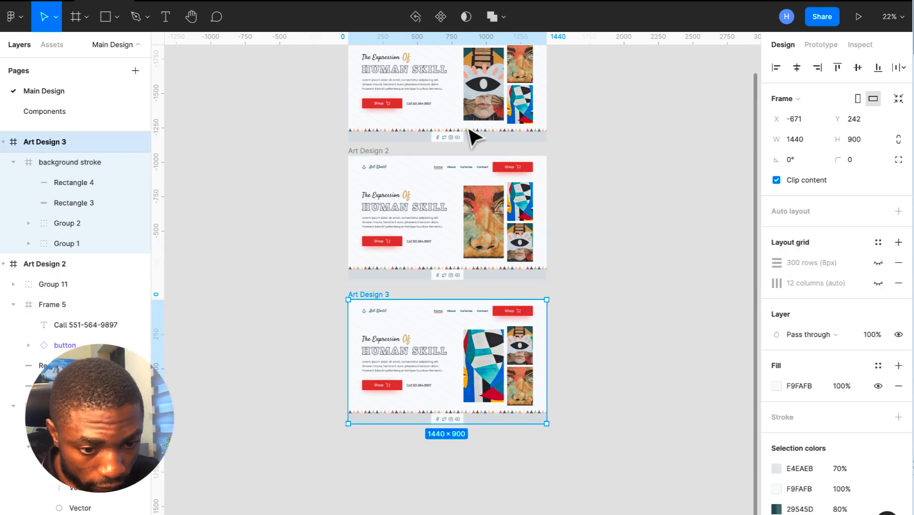
{"action": "scroll", "coordinate": [478, 143], "scroll_direction": "up", "scroll_amount": 5}
{"action": "left_click", "coordinate": [372, 163]}
{"action": "scroll", "coordinate": [373, 169], "scroll_direction": "up", "scroll_amount": 5}
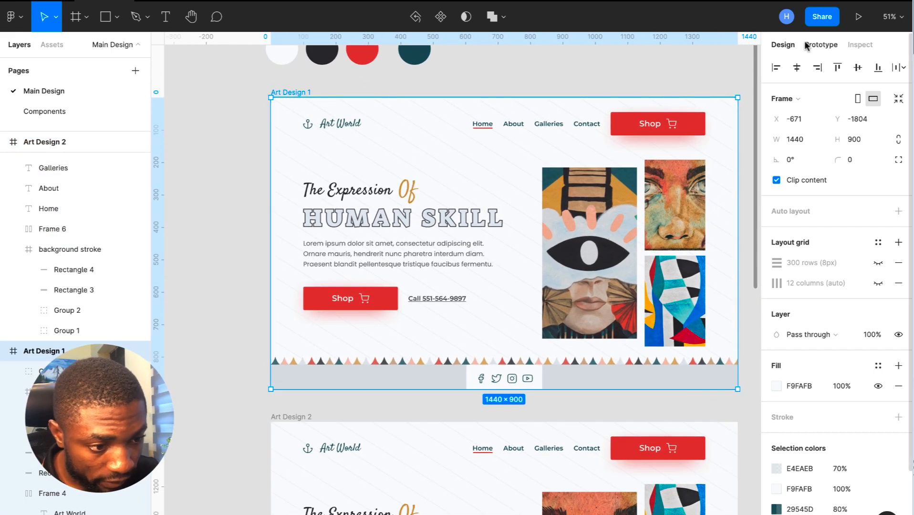
- Make Art Design 1 the flow starting point and give it an After delay 3000ms interaction
{"action": "left_click", "coordinate": [806, 46]}
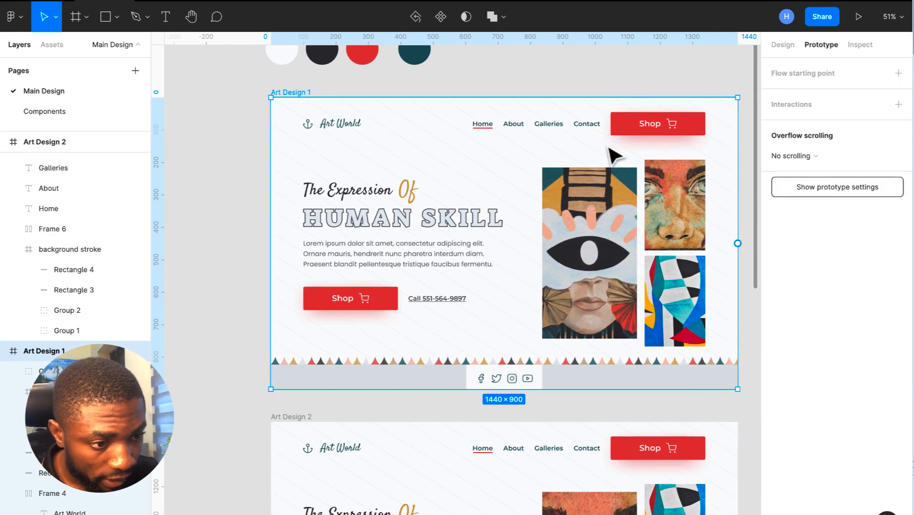
{"action": "scroll", "coordinate": [622, 198], "scroll_direction": "right", "scroll_amount": 3}
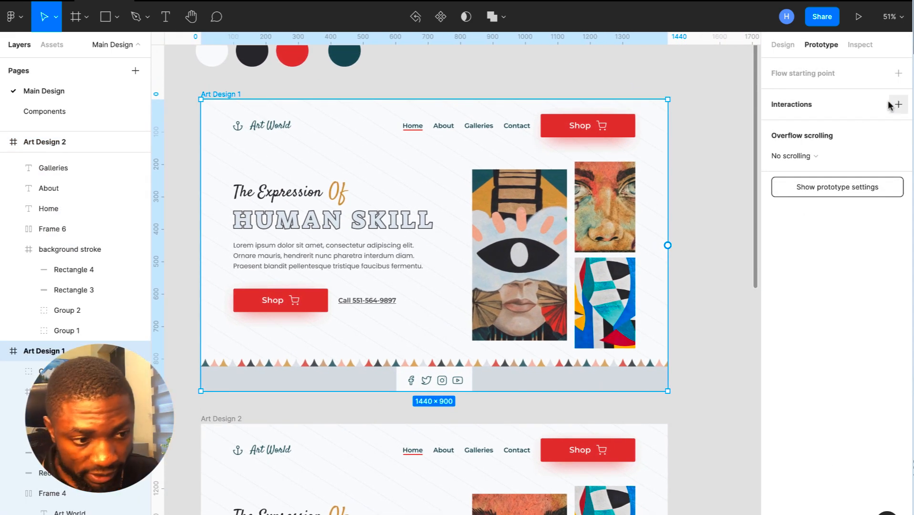
{"action": "left_click", "coordinate": [899, 74]}
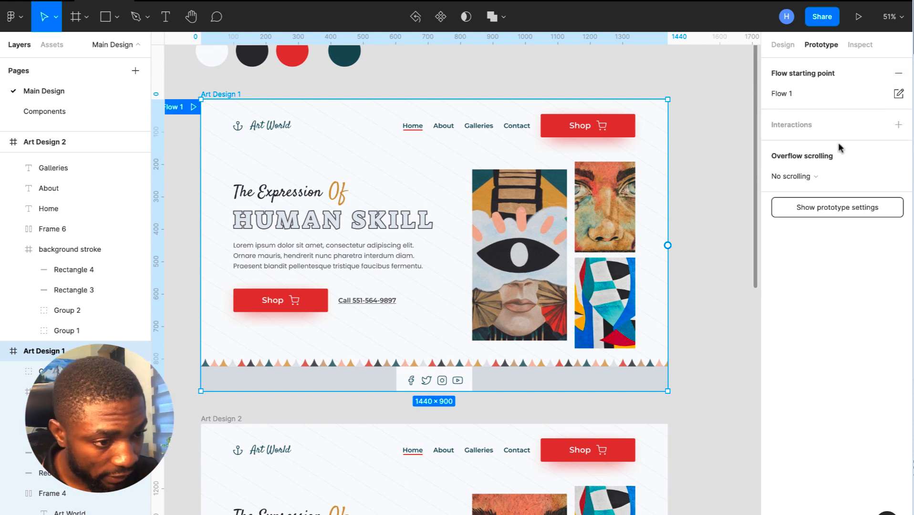
{"action": "left_click", "coordinate": [899, 125]}
{"action": "left_click", "coordinate": [783, 145]}
{"action": "left_click", "coordinate": [666, 174]}
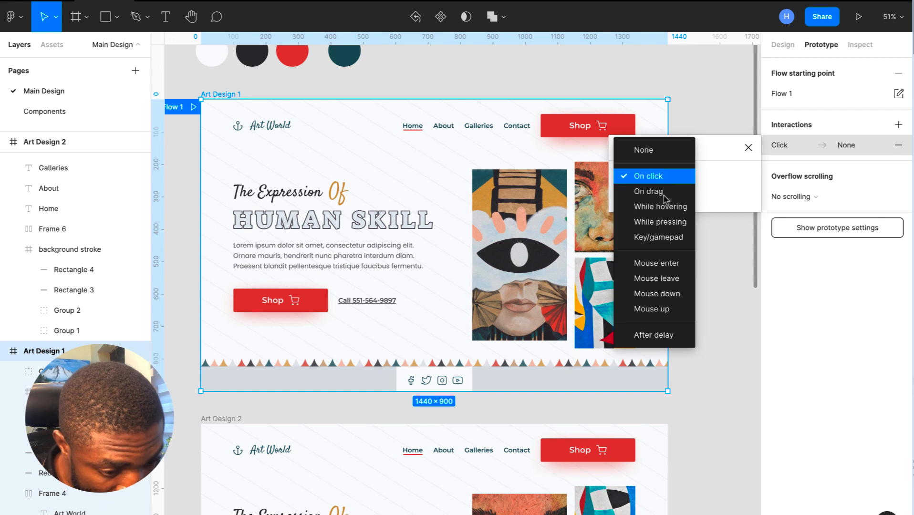
{"action": "left_click", "coordinate": [654, 335]}
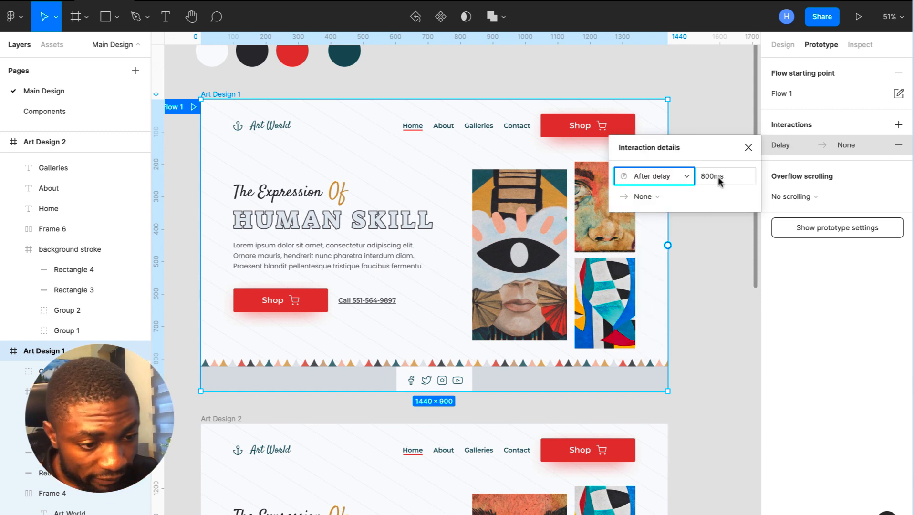
{"action": "left_click", "coordinate": [724, 178]}
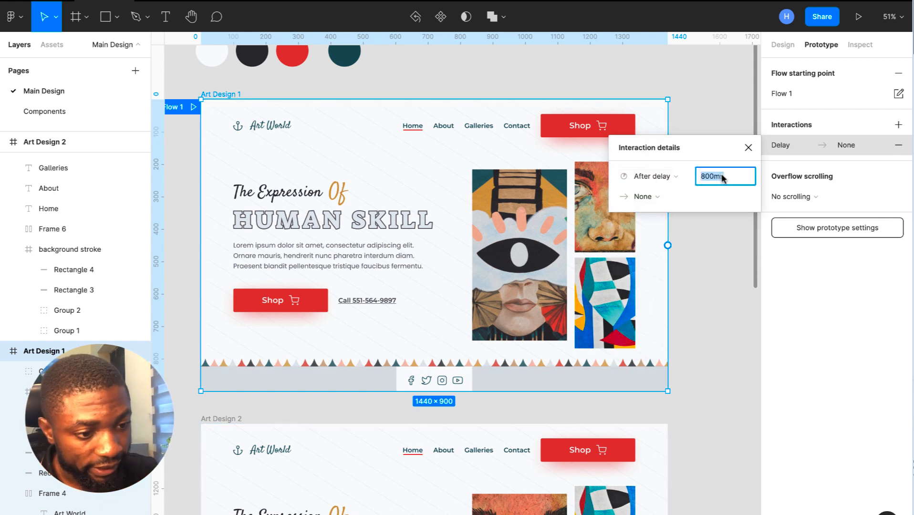
{"action": "type", "text": "3000"}
{"action": "key", "text": "Return"}
- Set that interaction to Navigate to Art Design 2 with Smart animate
{"action": "left_click", "coordinate": [645, 197]}
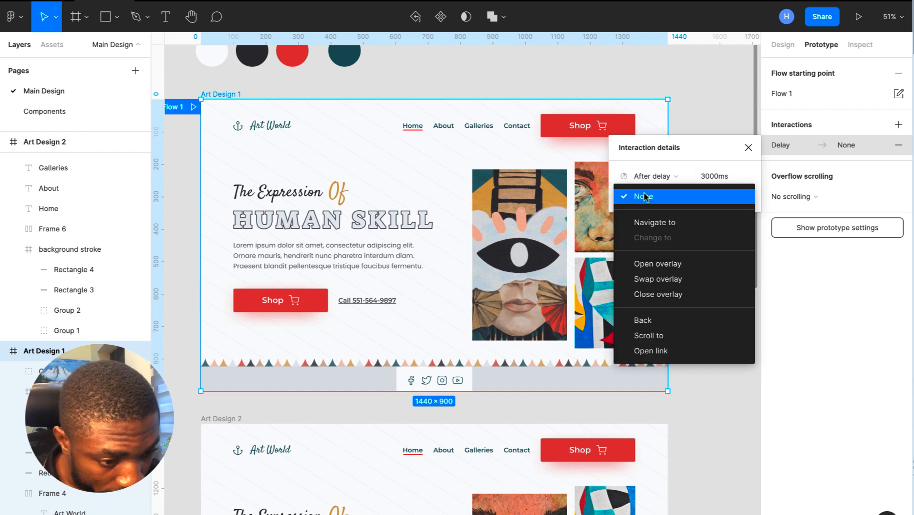
{"action": "left_click", "coordinate": [673, 227]}
{"action": "left_click", "coordinate": [714, 197]}
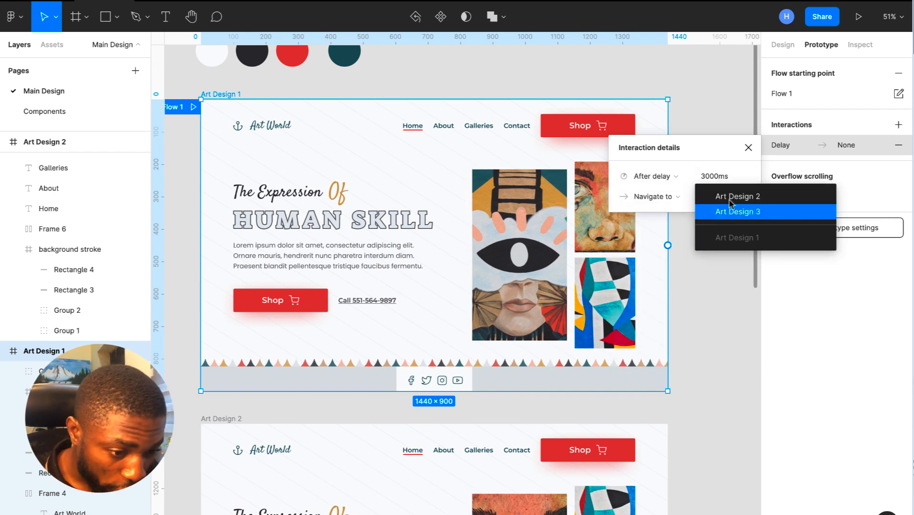
{"action": "left_click", "coordinate": [731, 198]}
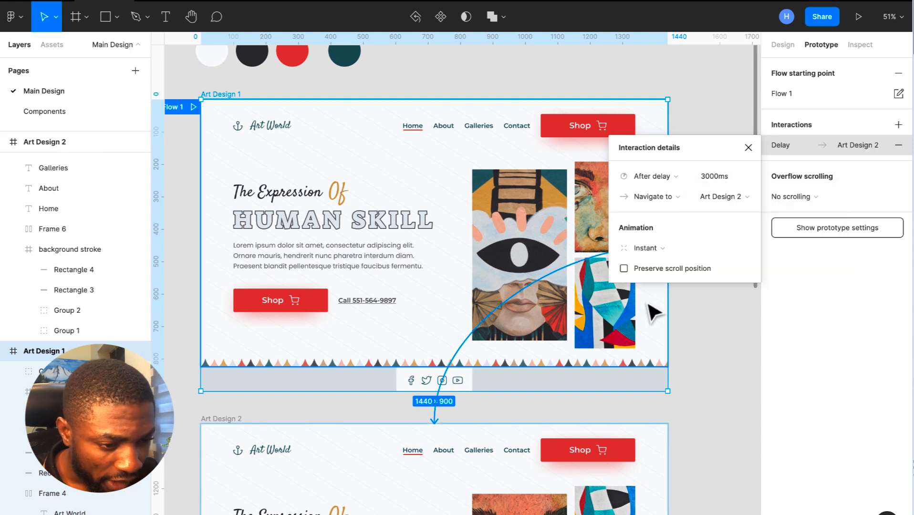
{"action": "left_click", "coordinate": [671, 250]}
{"action": "left_click", "coordinate": [662, 279]}
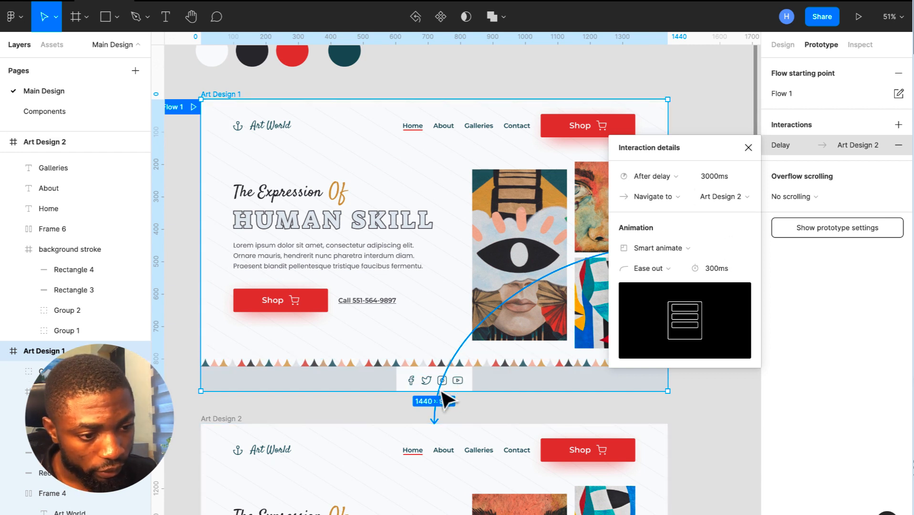
{"action": "left_click", "coordinate": [748, 147]}
{"action": "scroll", "coordinate": [696, 162], "scroll_direction": "down", "scroll_amount": 3}
{"action": "scroll", "coordinate": [716, 162], "scroll_direction": "down", "scroll_amount": 3}
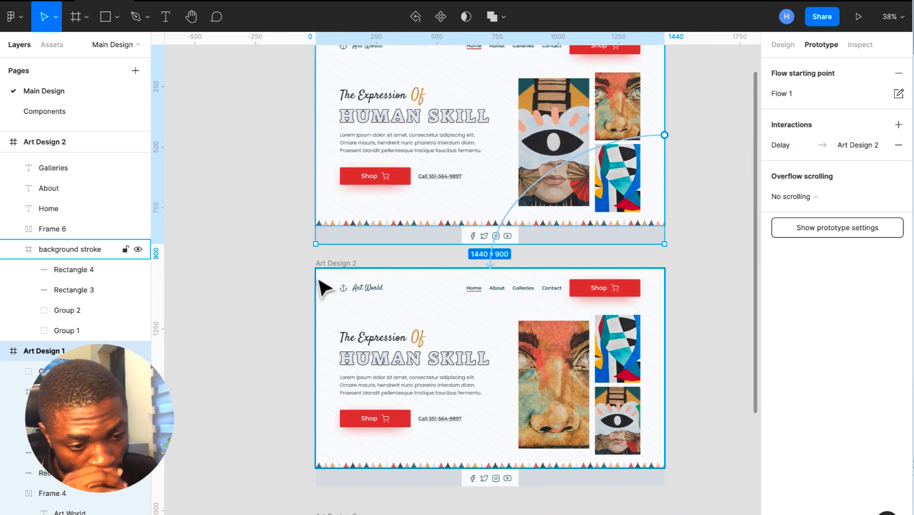
- Add an On click interaction on Art Design 2 and connect it to Art Design 3
{"action": "left_click", "coordinate": [337, 268]}
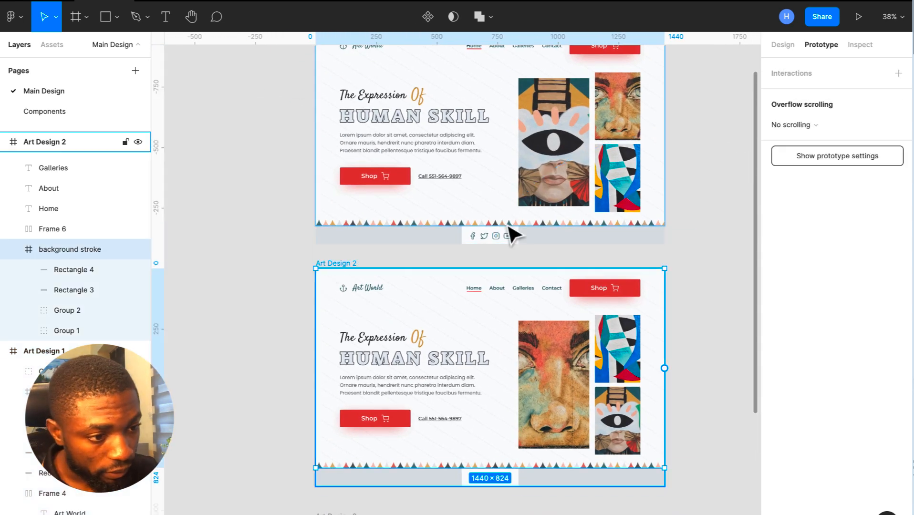
{"action": "left_click", "coordinate": [900, 75]}
{"action": "left_click", "coordinate": [796, 94]}
{"action": "left_click", "coordinate": [687, 125]}
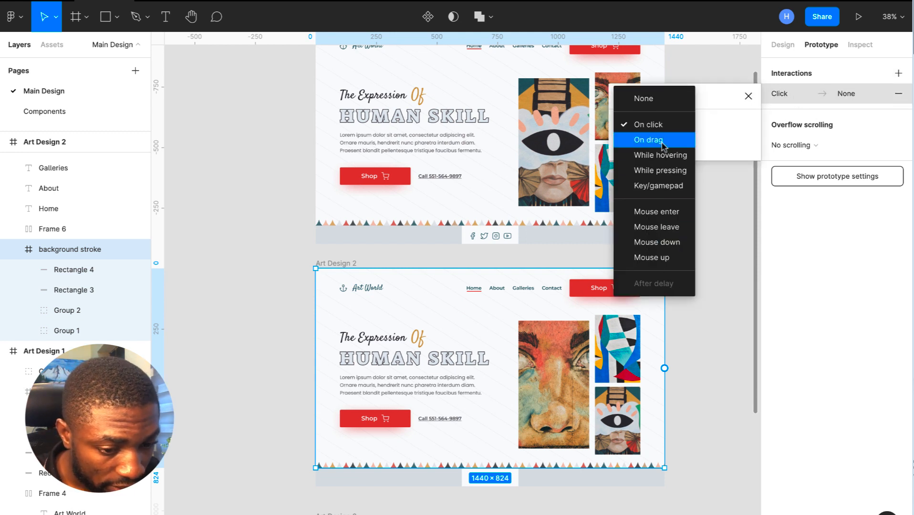
{"action": "left_click", "coordinate": [730, 312]}
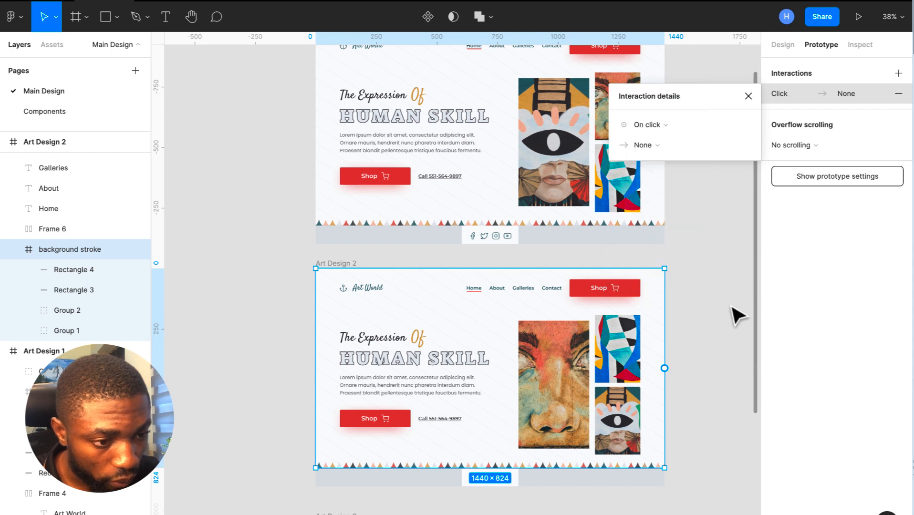
{"action": "left_click", "coordinate": [748, 96]}
{"action": "scroll", "coordinate": [693, 196], "scroll_direction": "down", "scroll_amount": 3}
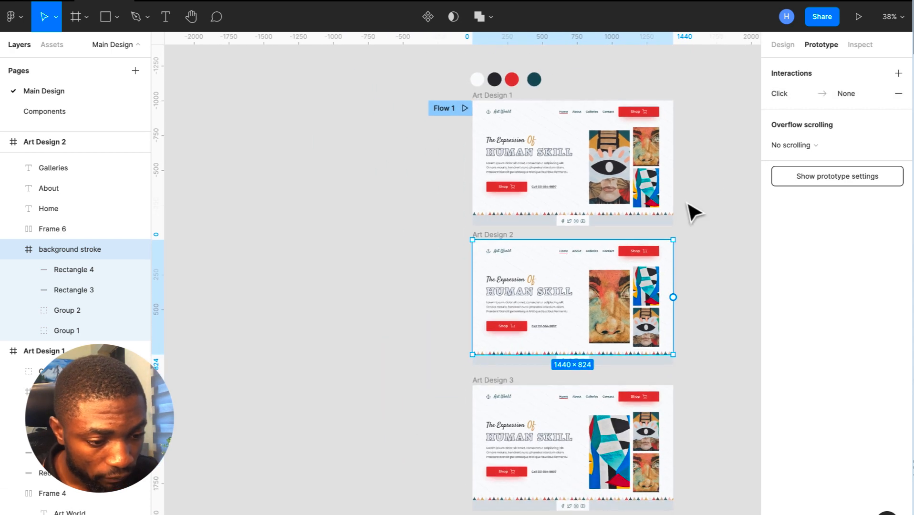
{"action": "left_click_drag", "start_coordinate": [672, 301], "coordinate": [612, 443]}
{"action": "left_click", "coordinate": [649, 125]}
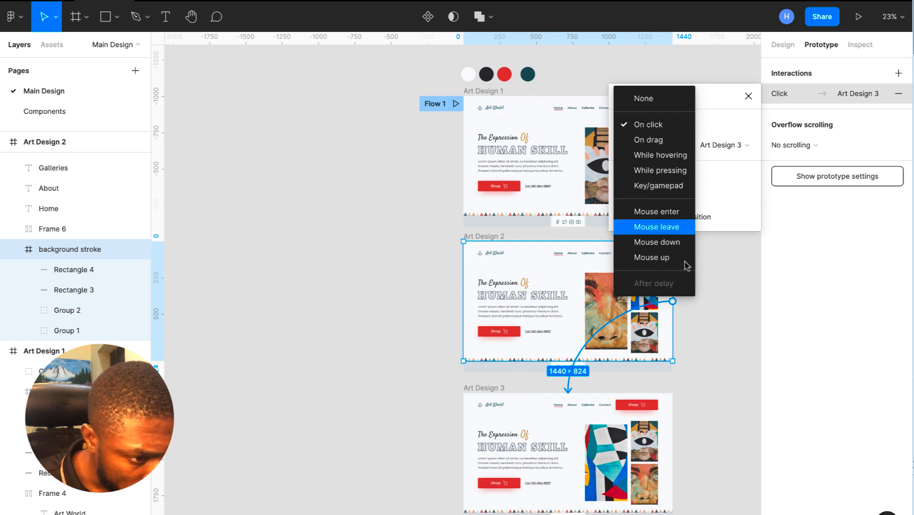
{"action": "left_click", "coordinate": [710, 297]}
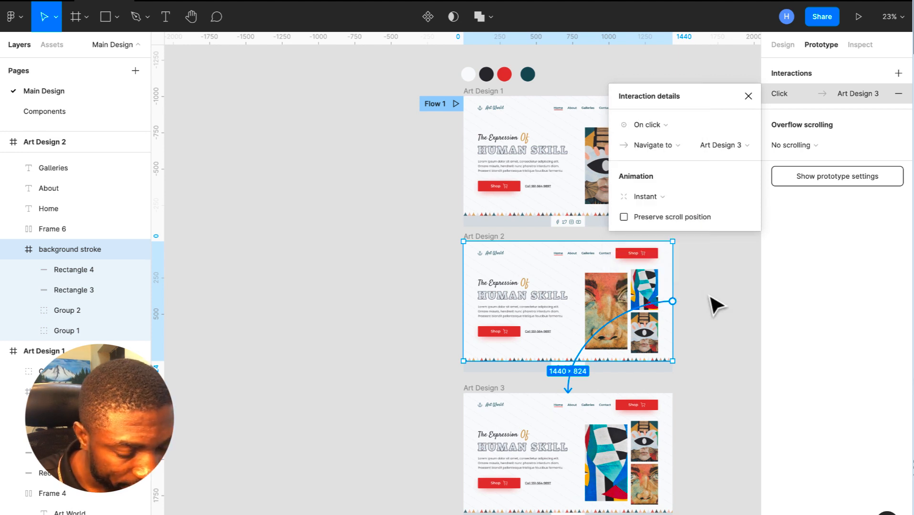
{"action": "left_click", "coordinate": [748, 96]}
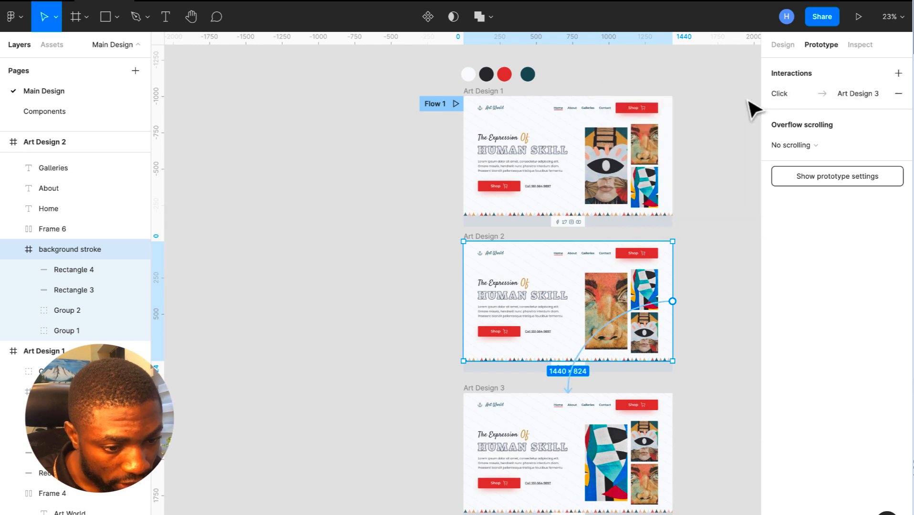
{"action": "left_click", "coordinate": [719, 90]}
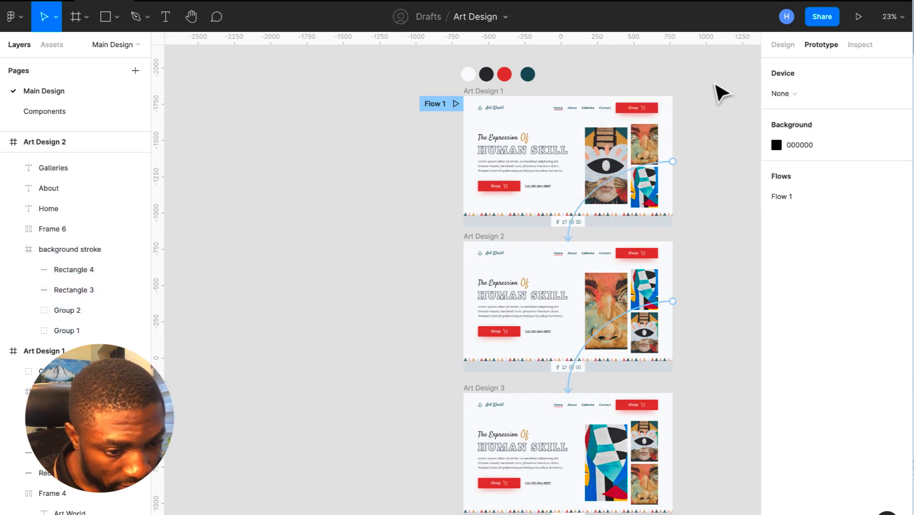
- Recheck the 1→2 delay link, delete an accidental Art Design 2 duplicate, and inspect the 2→3 link
{"action": "left_click", "coordinate": [588, 205]}
{"action": "left_click", "coordinate": [789, 143]}
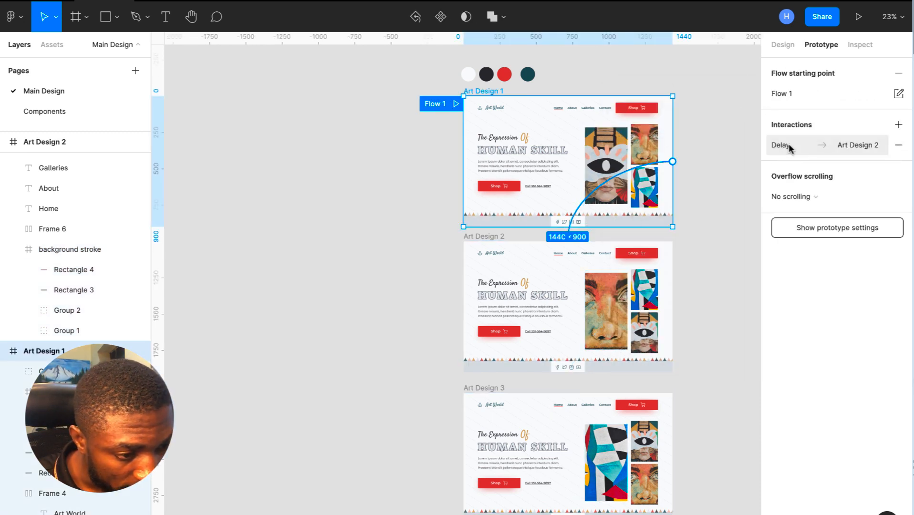
{"action": "left_click", "coordinate": [789, 144]}
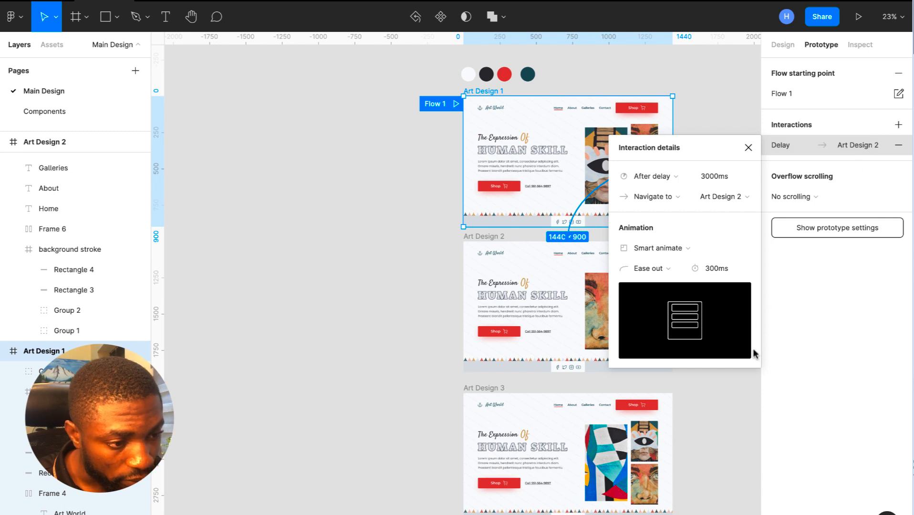
{"action": "left_click", "coordinate": [720, 123]}
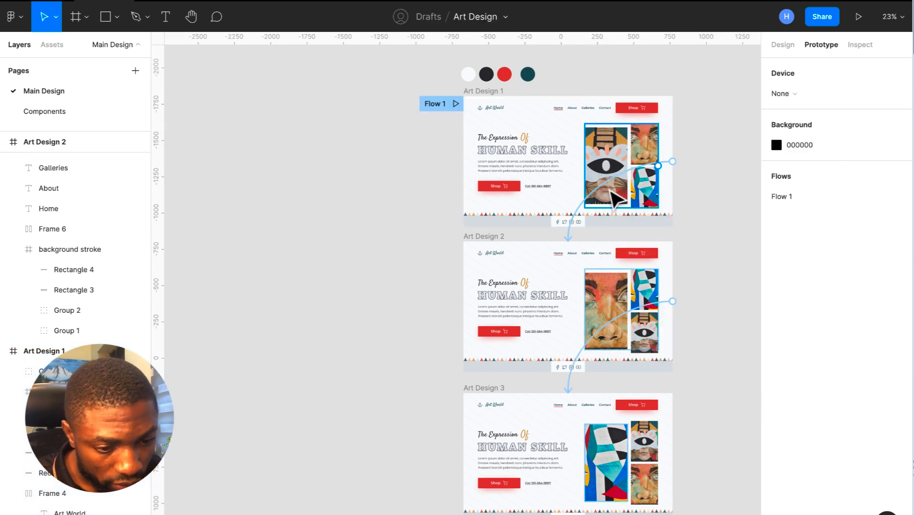
{"action": "left_click", "coordinate": [596, 195]}
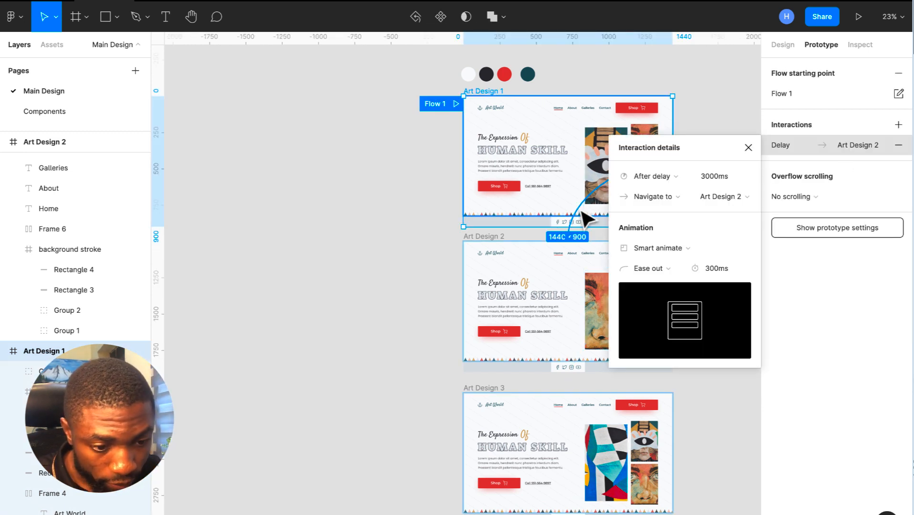
{"action": "left_click", "coordinate": [484, 238]}
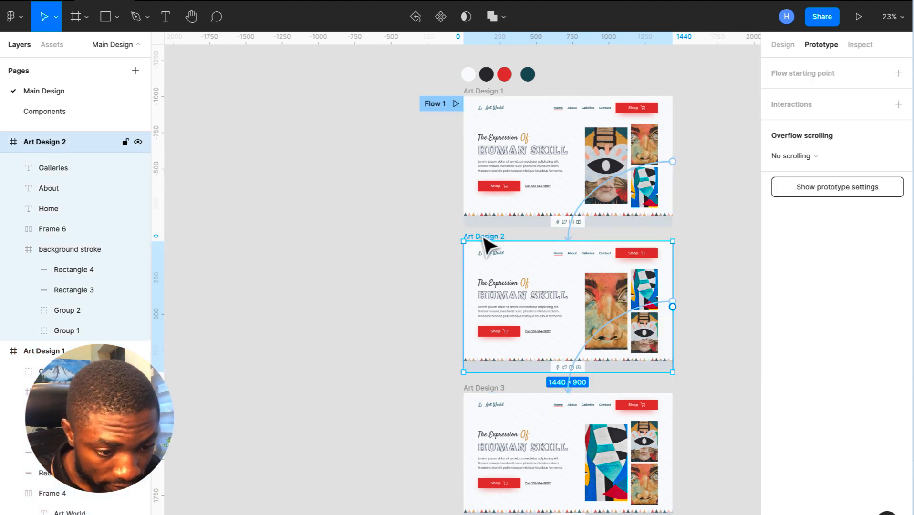
{"action": "key", "text": "ctrl+d"}
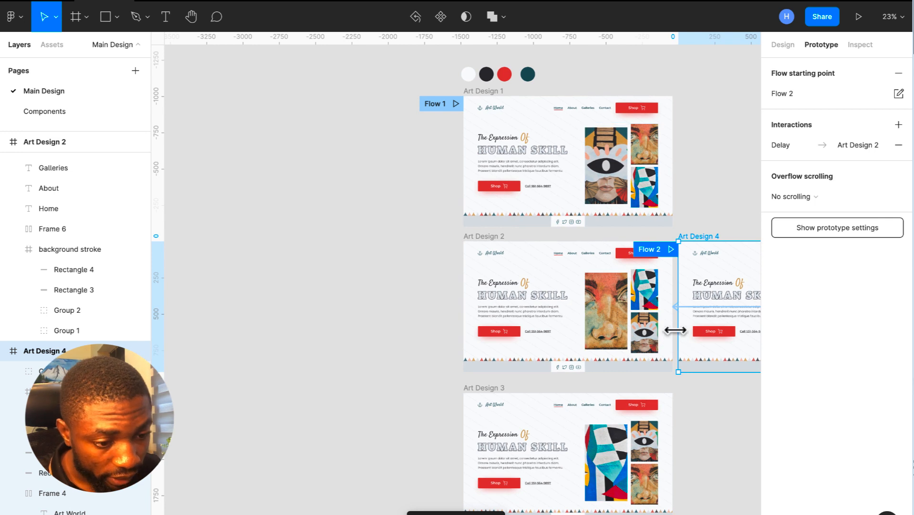
{"action": "key", "text": "Delete"}
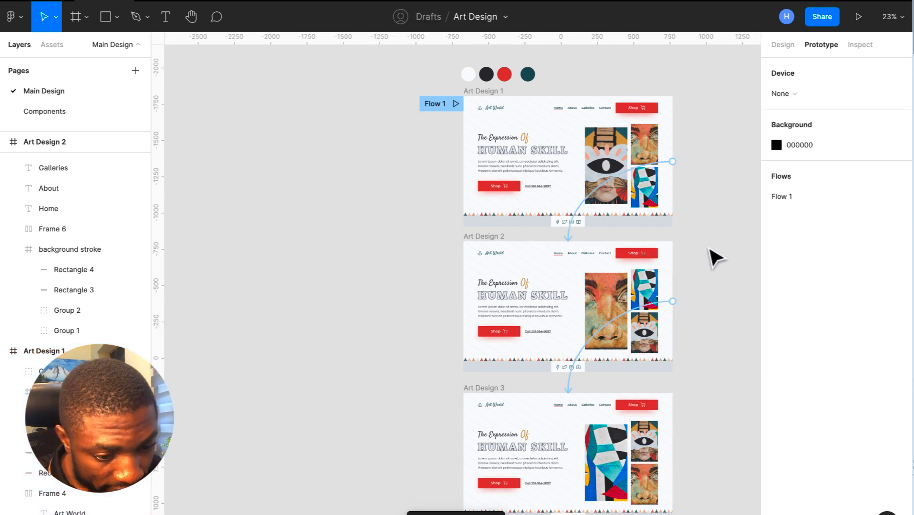
{"action": "left_click", "coordinate": [615, 322]}
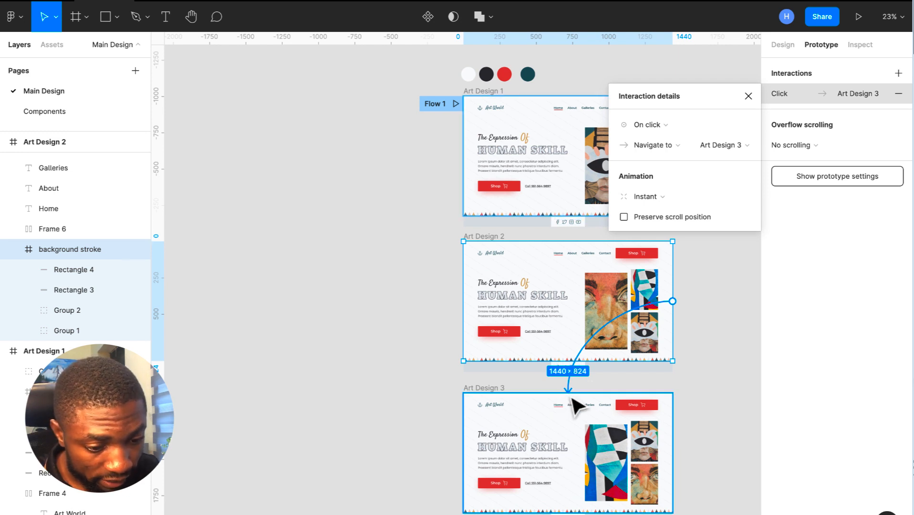
- Lock the background stroke layer in the layers list
{"action": "key", "text": "Escape"}
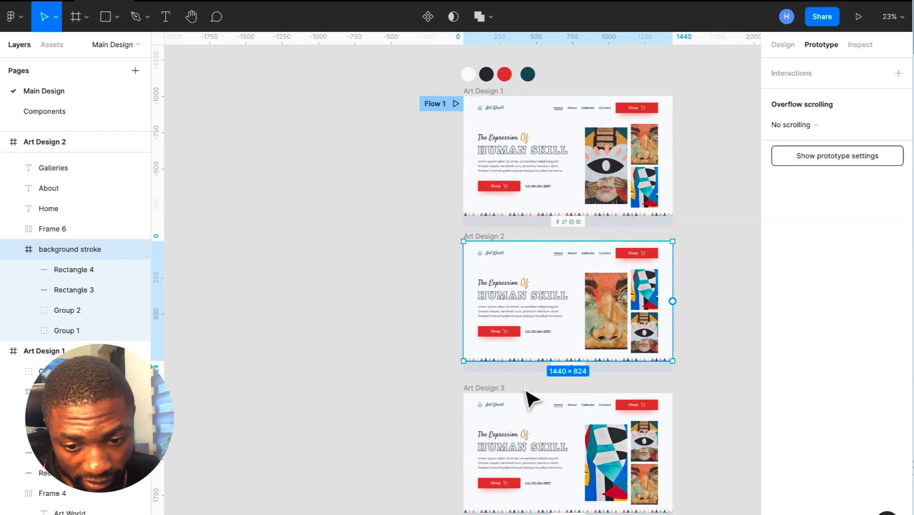
{"action": "left_click", "coordinate": [125, 250]}
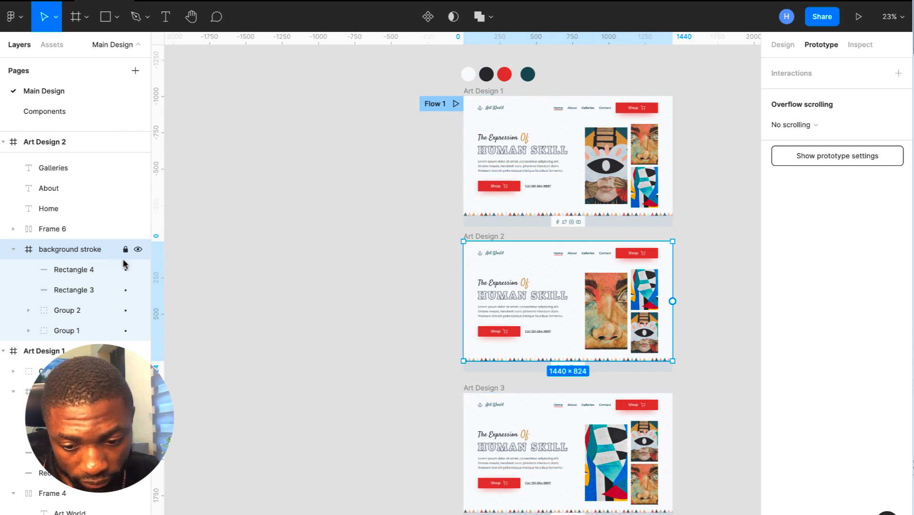
{"action": "scroll", "coordinate": [123, 253], "scroll_direction": "down", "scroll_amount": 4}
{"action": "scroll", "coordinate": [76, 310], "scroll_direction": "down", "scroll_amount": 4}
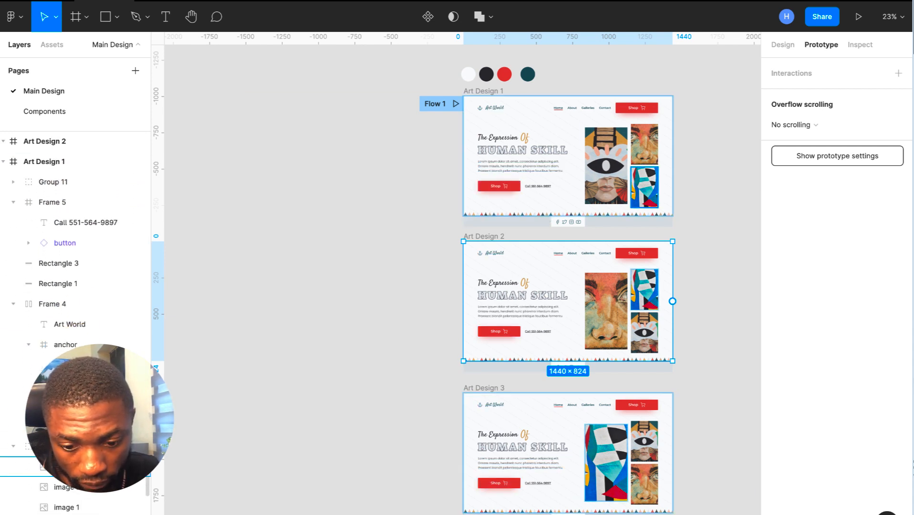
{"action": "scroll", "coordinate": [76, 310], "scroll_direction": "down", "scroll_amount": 3}
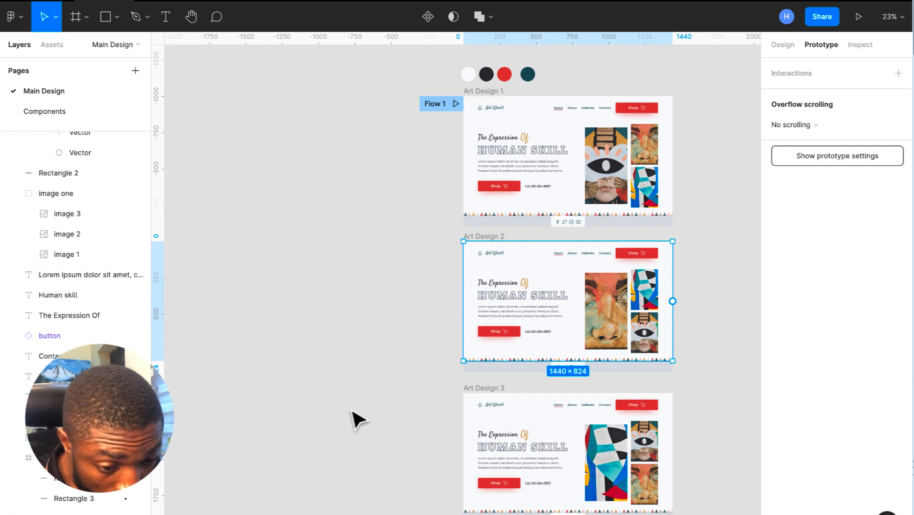
{"action": "scroll", "coordinate": [428, 412], "scroll_direction": "up", "scroll_amount": 2}
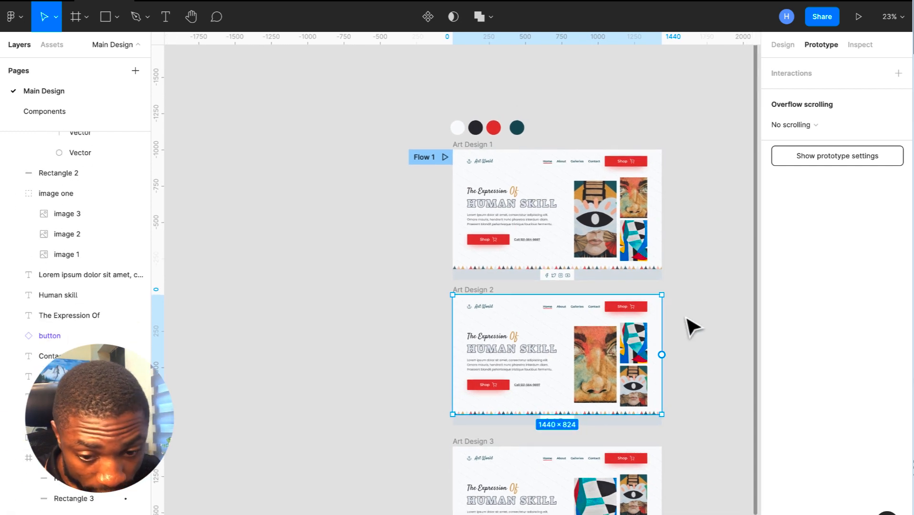
- Add an After delay interaction with a 3000ms delay to the Art Design 2 frame
{"action": "left_click", "coordinate": [485, 290]}
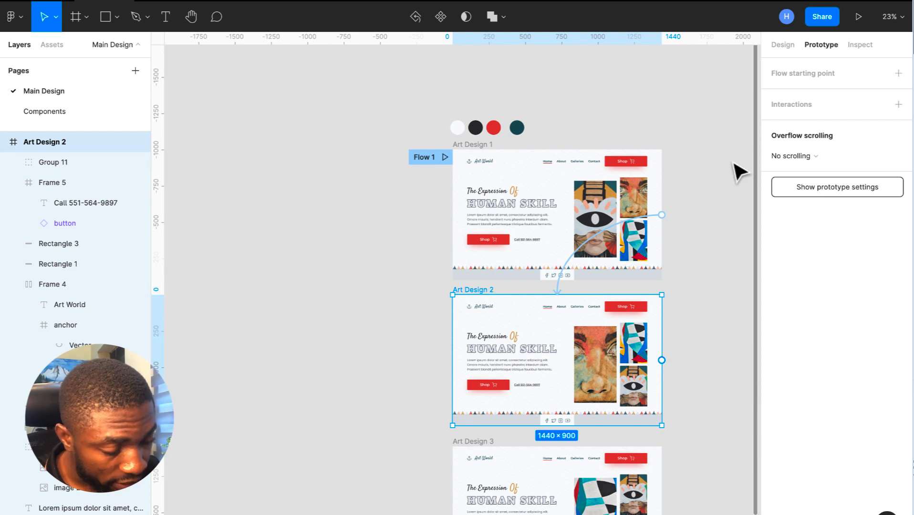
{"action": "left_click", "coordinate": [899, 104]}
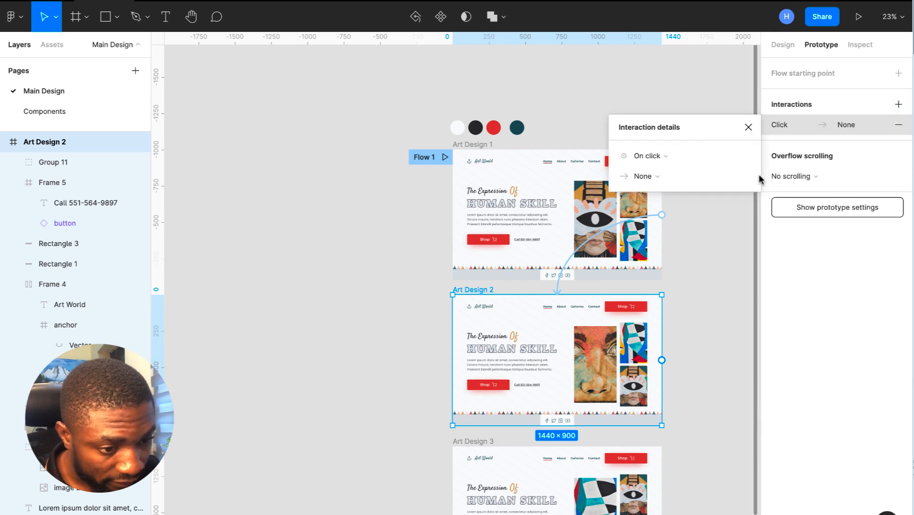
{"action": "left_click", "coordinate": [685, 155]}
{"action": "left_click", "coordinate": [666, 316]}
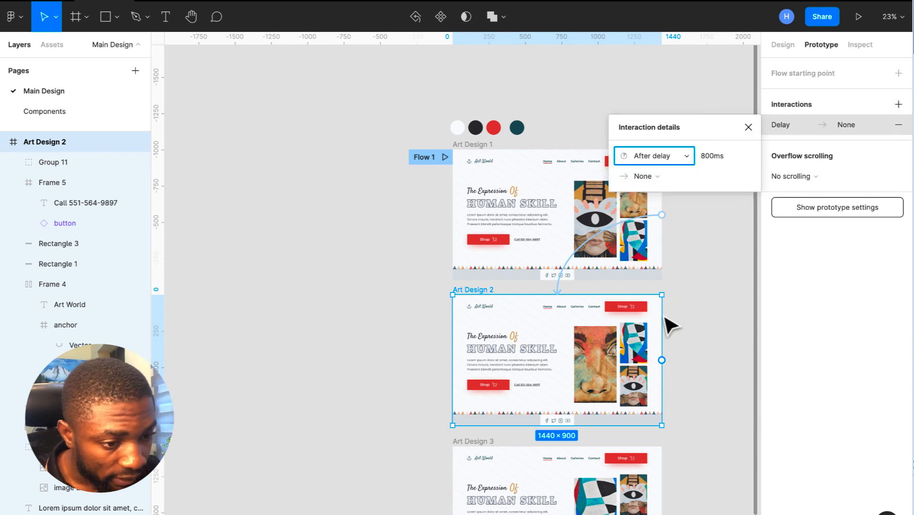
{"action": "left_click", "coordinate": [731, 159]}
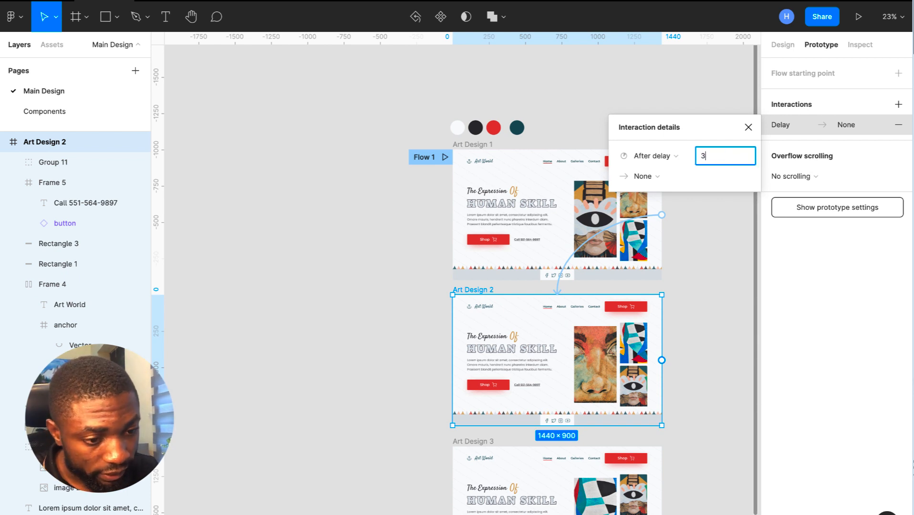
- Make the interaction navigate to Art Design 3 using Smart animate
{"action": "left_click", "coordinate": [677, 176]}
{"action": "left_click", "coordinate": [668, 202]}
{"action": "left_click", "coordinate": [711, 176]}
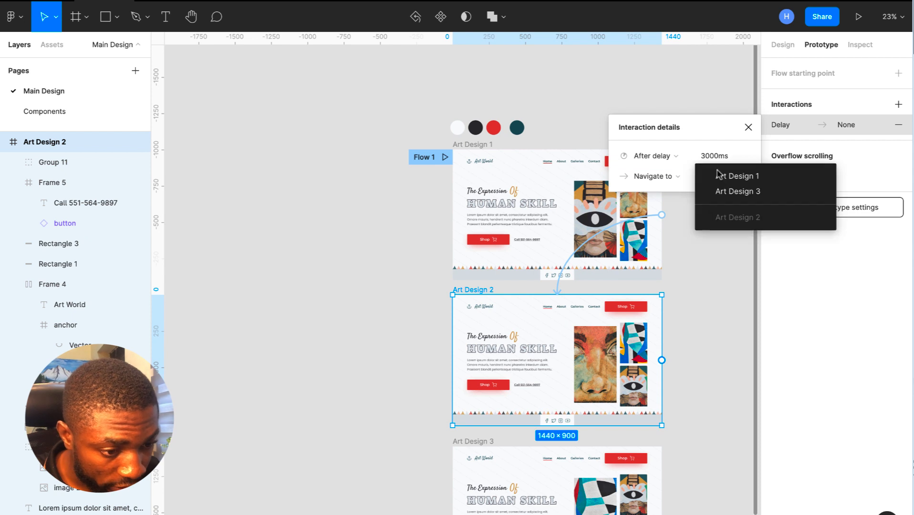
{"action": "left_click", "coordinate": [727, 193]}
{"action": "left_click", "coordinate": [639, 237]}
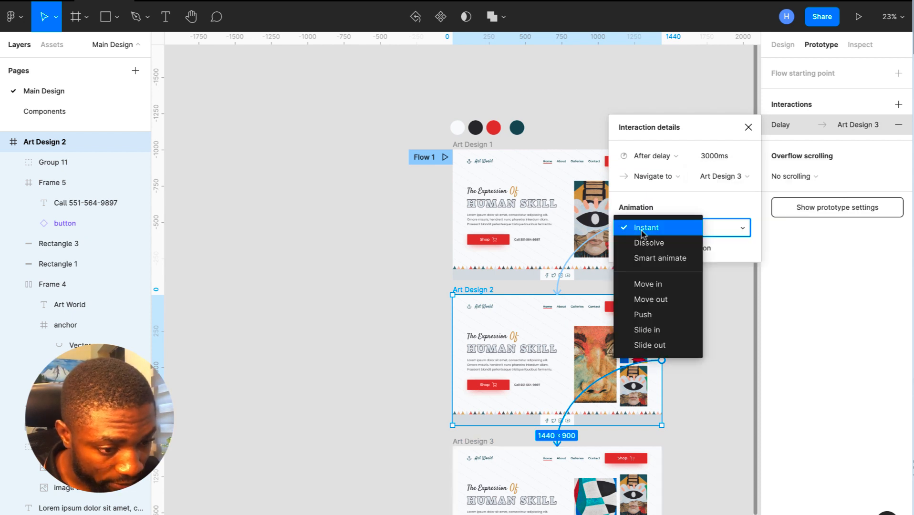
{"action": "left_click", "coordinate": [644, 257]}
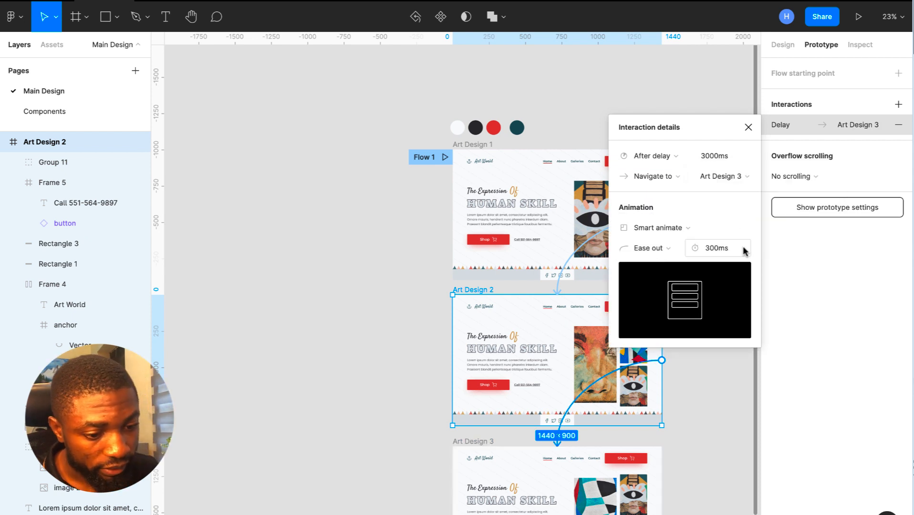
{"action": "left_click", "coordinate": [749, 127]}
{"action": "scroll", "coordinate": [690, 312], "scroll_direction": "down", "scroll_amount": 3}
{"action": "scroll", "coordinate": [691, 313], "scroll_direction": "down", "scroll_amount": 2}
{"action": "scroll", "coordinate": [691, 314], "scroll_direction": "up", "scroll_amount": 1}
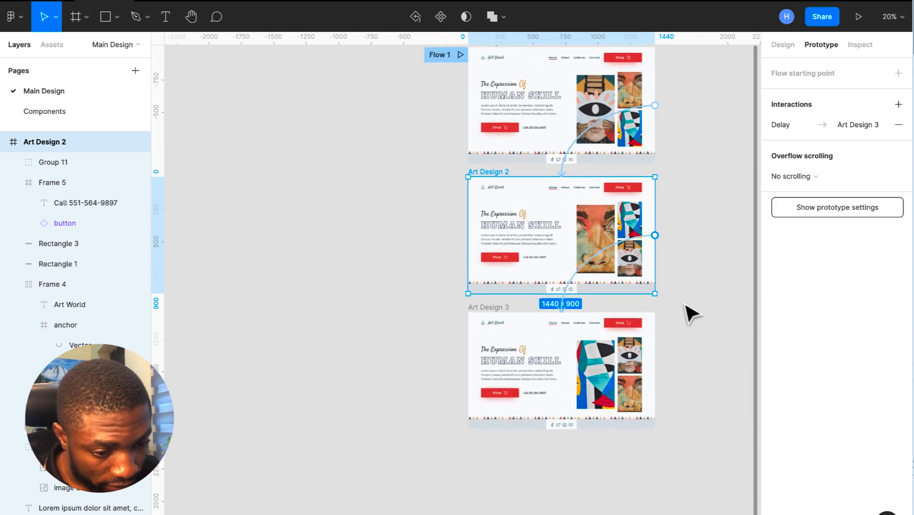
- Connect Art Design 3's background stroke to Art Design 1, then delete that on-click connection
{"action": "left_click", "coordinate": [563, 327]}
{"action": "left_click_drag", "start_coordinate": [656, 366], "coordinate": [614, 175]}
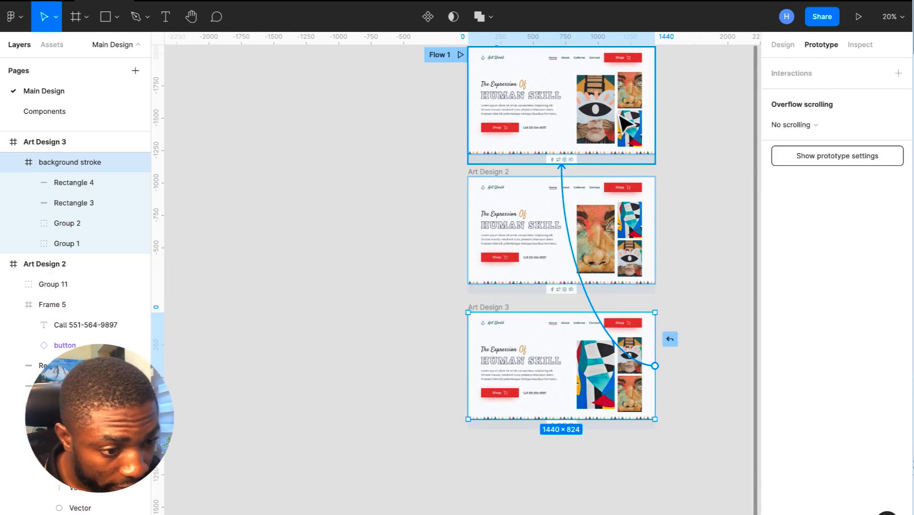
{"action": "left_click", "coordinate": [655, 145]}
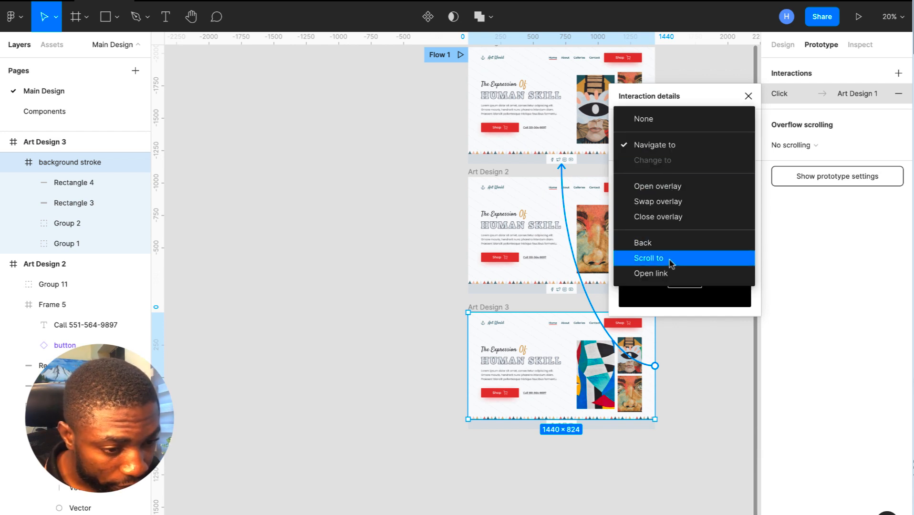
{"action": "left_click", "coordinate": [671, 145]}
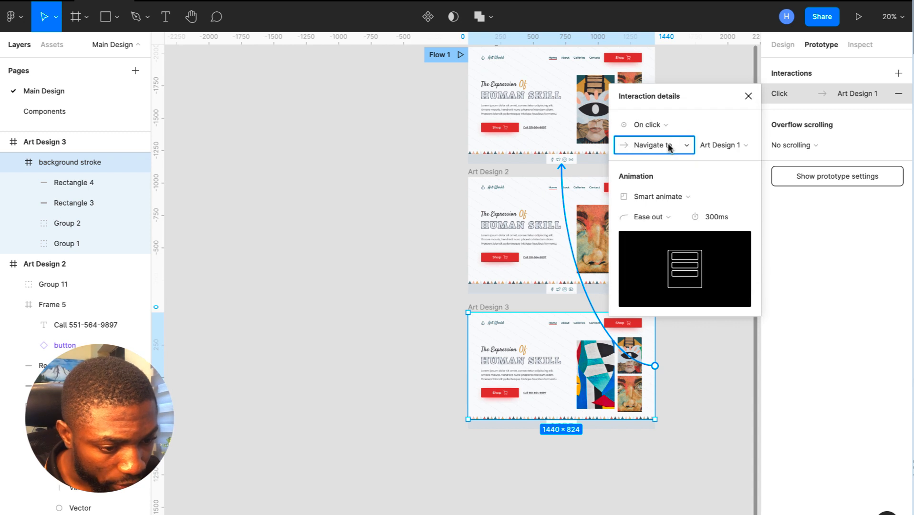
{"action": "left_click", "coordinate": [663, 125]}
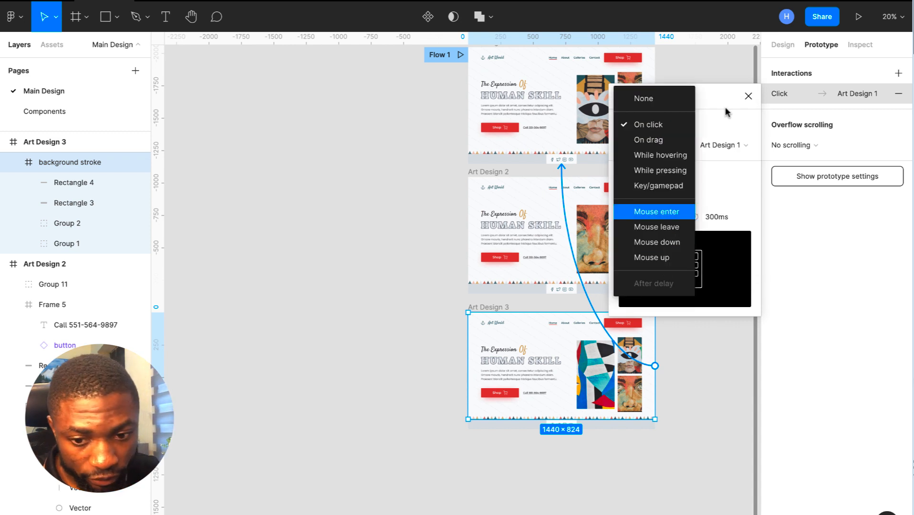
{"action": "left_click", "coordinate": [751, 95]}
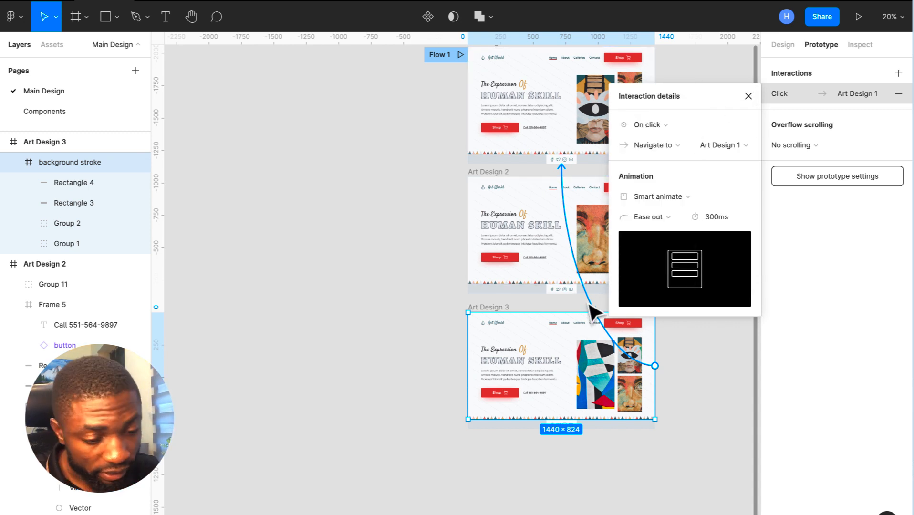
{"action": "key", "text": "Delete"}
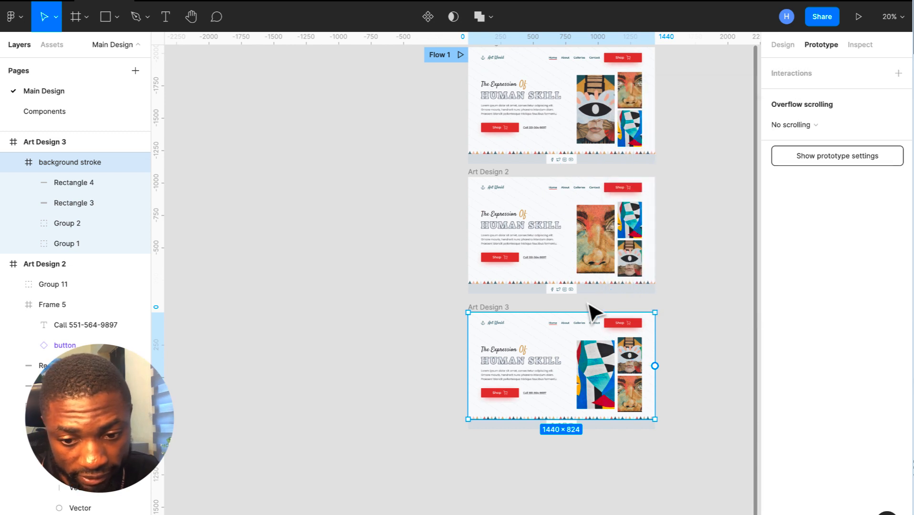
- Connect the whole Art Design 3 frame to Art Design 1 with an After delay, Navigate to interaction
{"action": "left_click", "coordinate": [77, 151]}
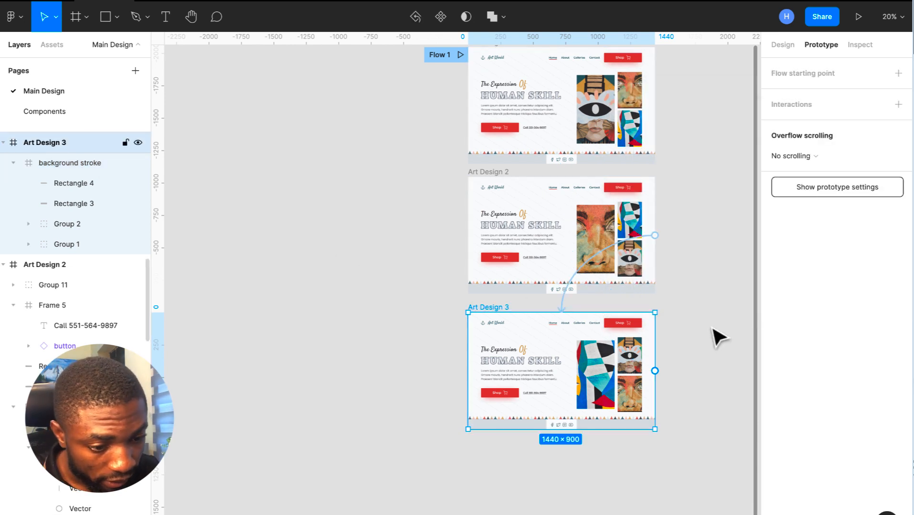
{"action": "left_click_drag", "start_coordinate": [657, 372], "coordinate": [551, 134]}
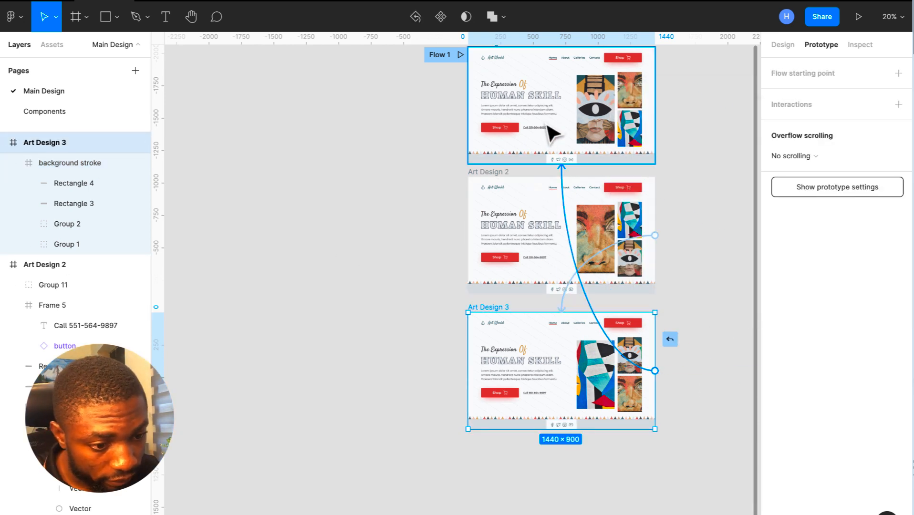
{"action": "left_click", "coordinate": [649, 156]}
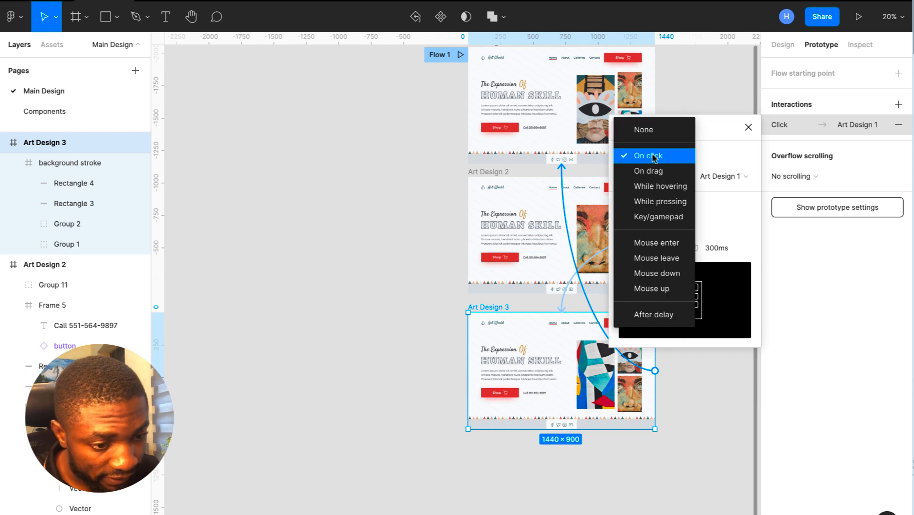
{"action": "left_click", "coordinate": [659, 315]}
{"action": "left_click", "coordinate": [669, 180]}
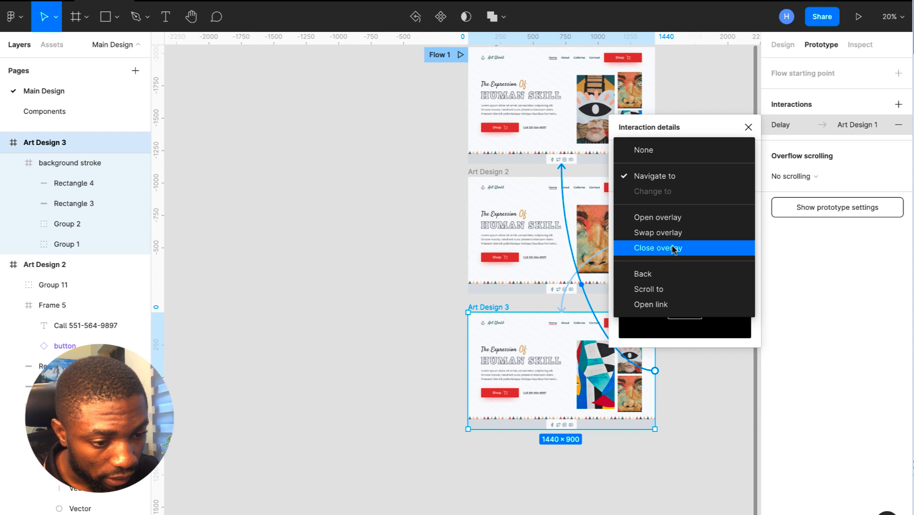
{"action": "left_click", "coordinate": [666, 176]}
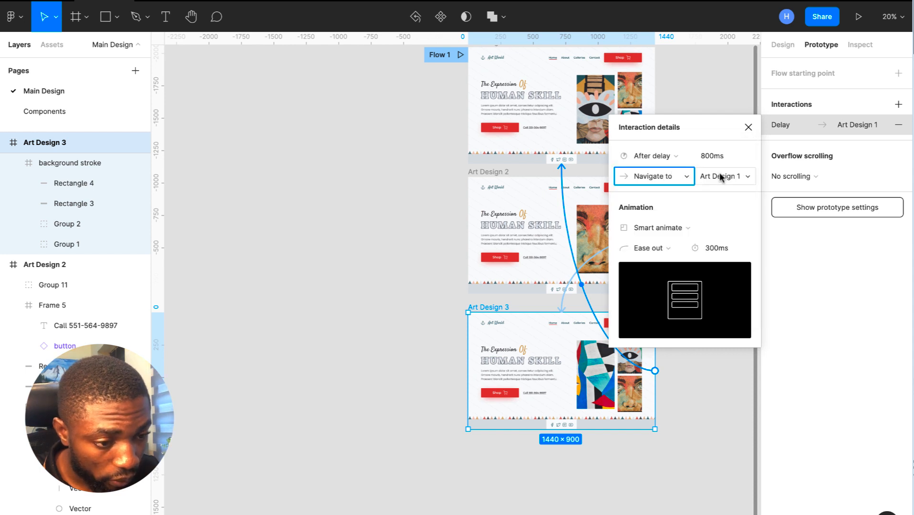
{"action": "left_click", "coordinate": [728, 177]}
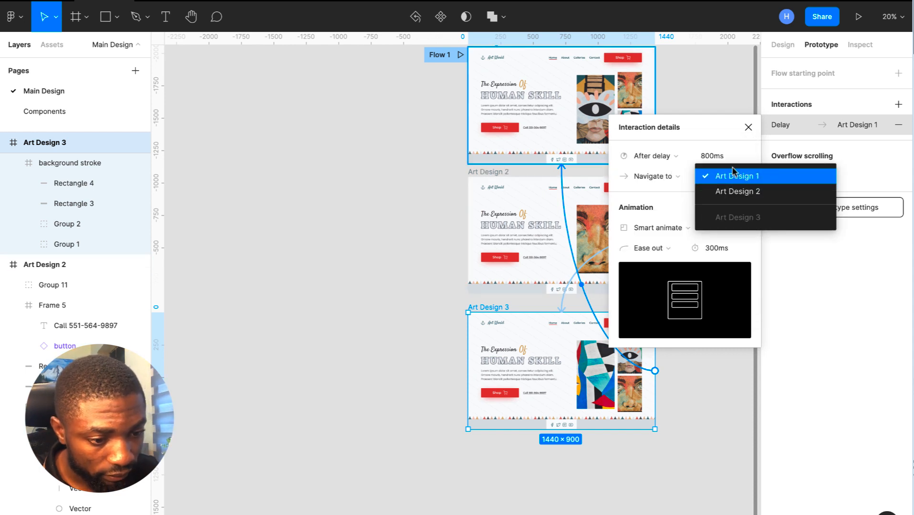
{"action": "left_click", "coordinate": [735, 176]}
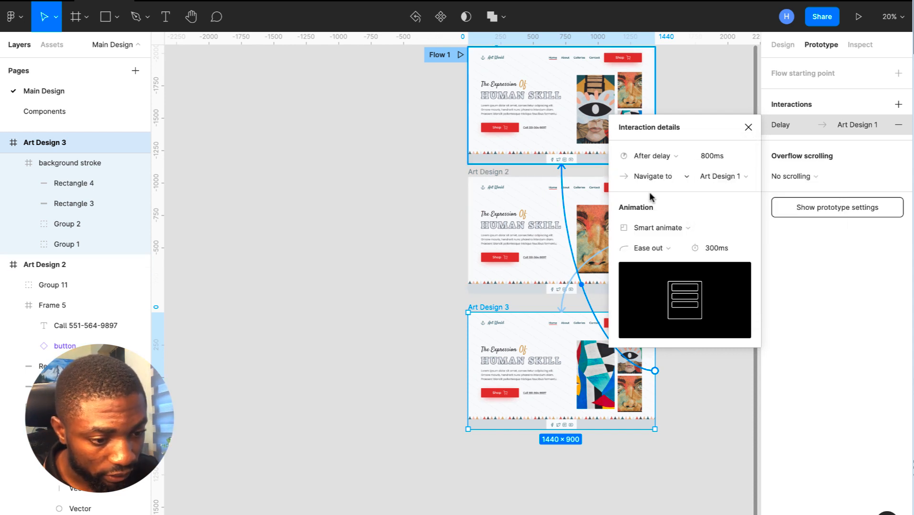
- Set the loop-back delay to 3000ms and play Flow 1 in presentation view
{"action": "left_click", "coordinate": [721, 161]}
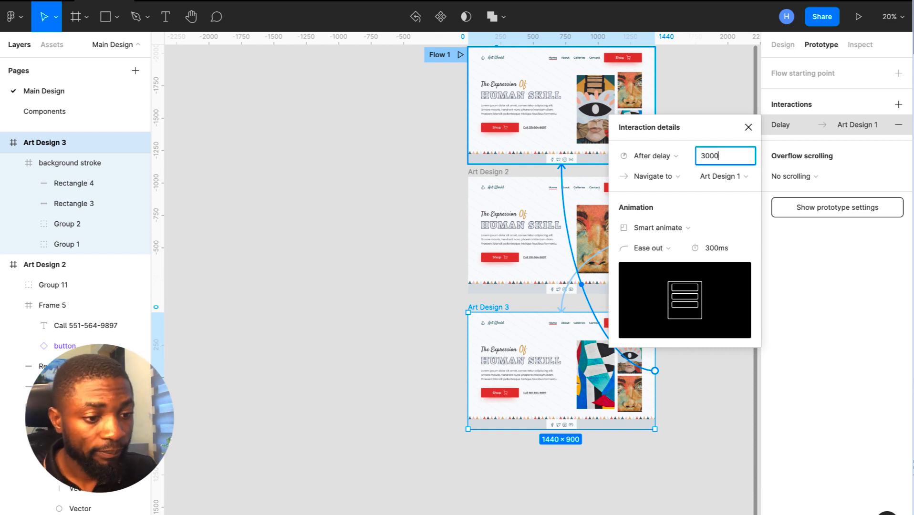
{"action": "type", "text": "3000"}
{"action": "key", "text": "Return"}
{"action": "left_click", "coordinate": [748, 127]}
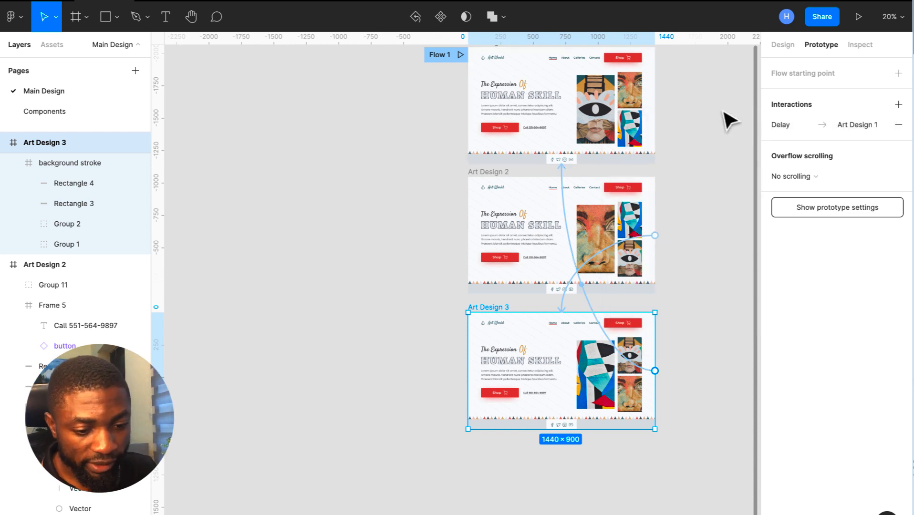
{"action": "scroll", "coordinate": [723, 116], "scroll_direction": "up", "scroll_amount": 2}
{"action": "scroll", "coordinate": [716, 105], "scroll_direction": "up", "scroll_amount": 1}
{"action": "scroll", "coordinate": [716, 105], "scroll_direction": "up", "scroll_amount": 2}
{"action": "scroll", "coordinate": [716, 106], "scroll_direction": "down", "scroll_amount": 3}
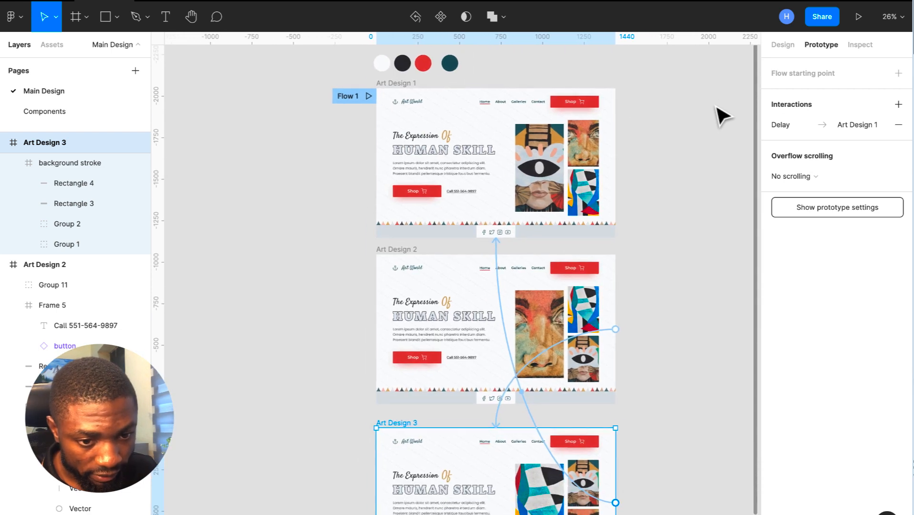
{"action": "left_click", "coordinate": [370, 94]}
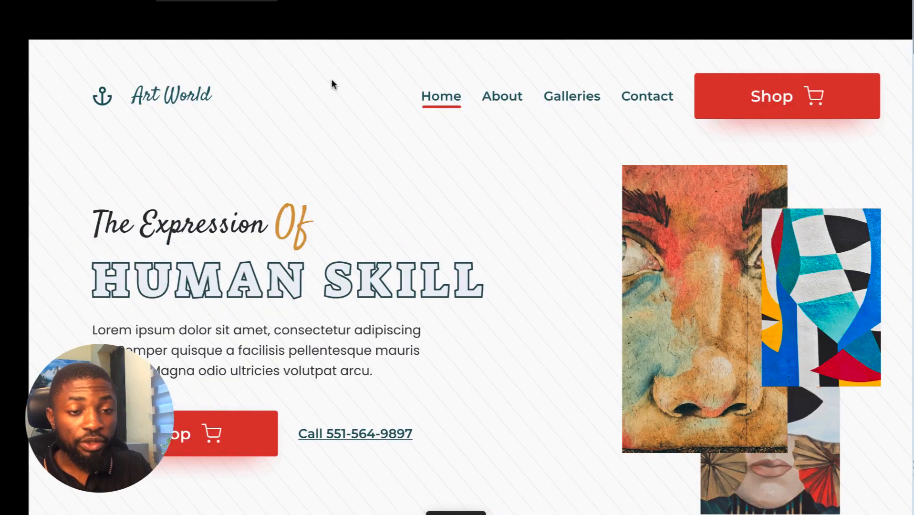